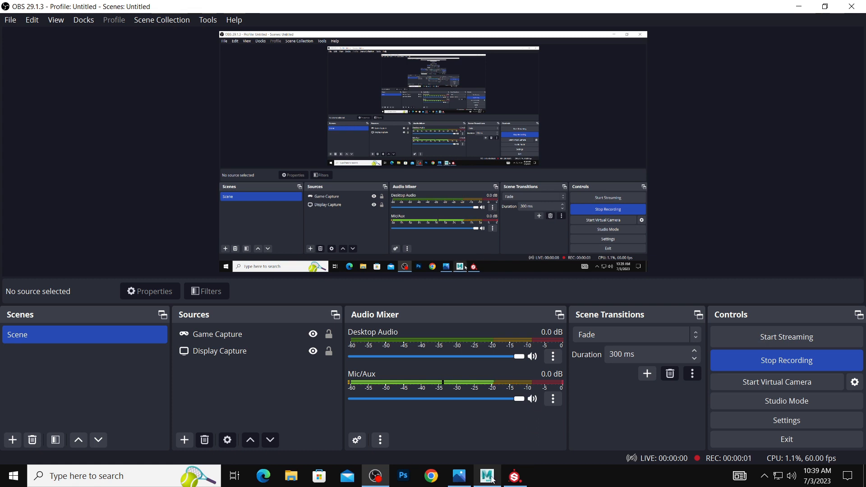
Bring up the furniture reference picture, and switch to Maya with the four-view layout shown.
left_click(465, 481)
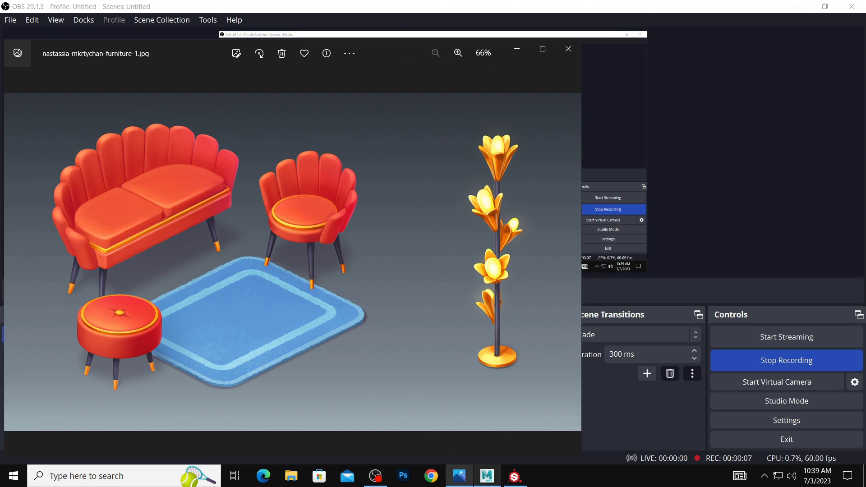
left_click(487, 476)
key("space")
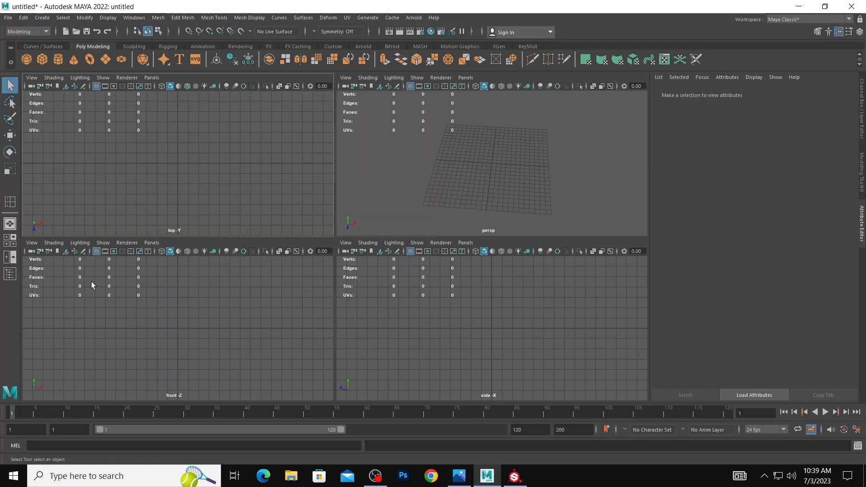
Start importing an image plane into the front view and browse the Desktop folder's image files.
left_click(36, 244)
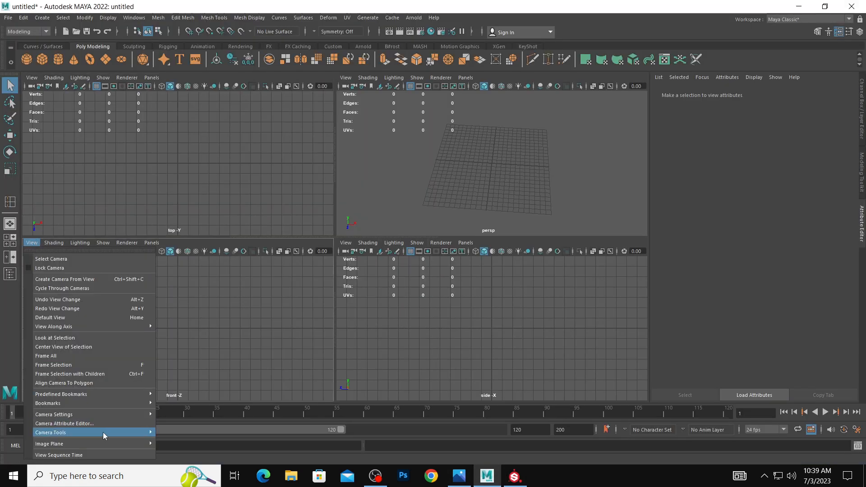
mouse_move(104, 442)
left_click(180, 450)
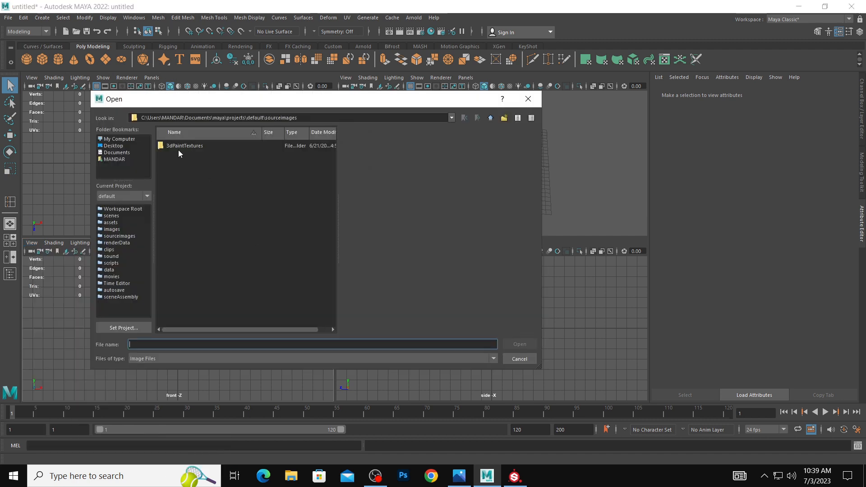
left_click(130, 146)
scroll(216, 294, "down", 1)
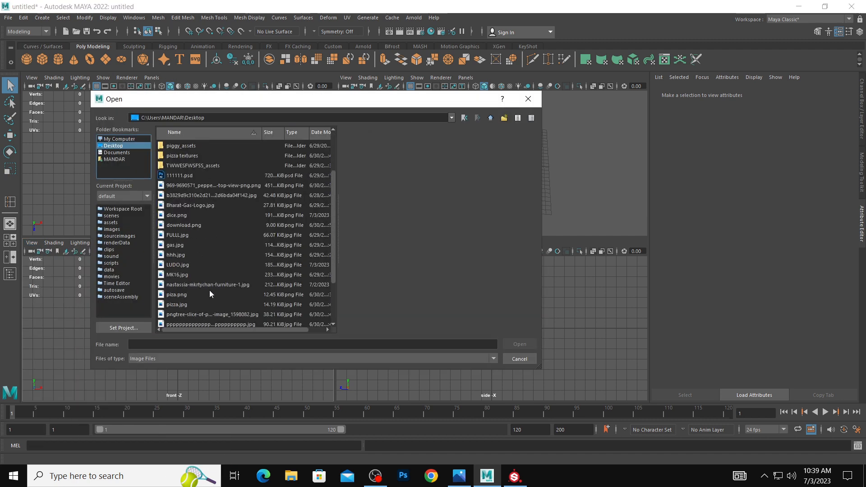
scroll(189, 229, "down", 2)
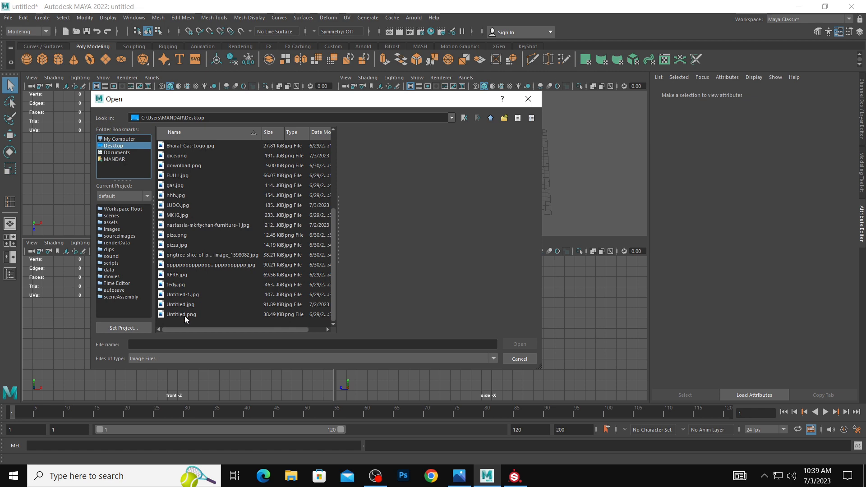
scroll(180, 259, "up", 1)
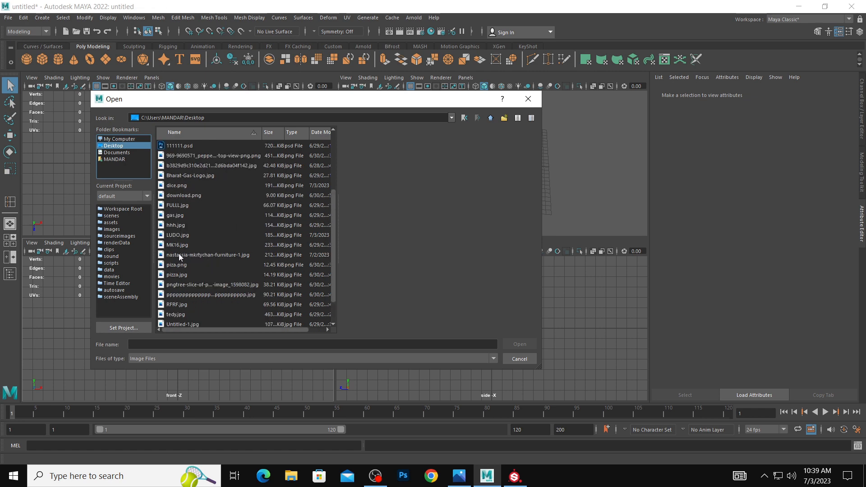
Preview the image files and load the furniture reference JPG as the front view's image plane.
left_click(185, 155)
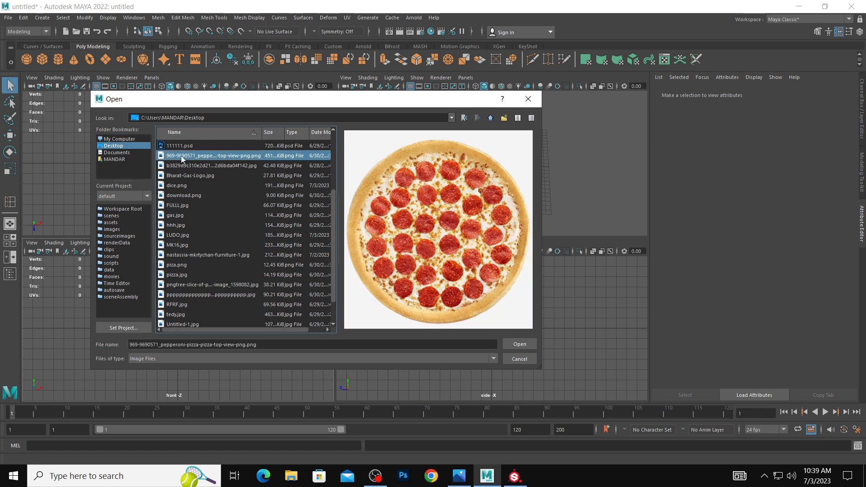
key("Down")
key("Down")
key("Down")
key("Down")
key("Down")
key("Down")
key("Down")
key("Down")
key("Down")
key("Down")
key("Down")
key("Down")
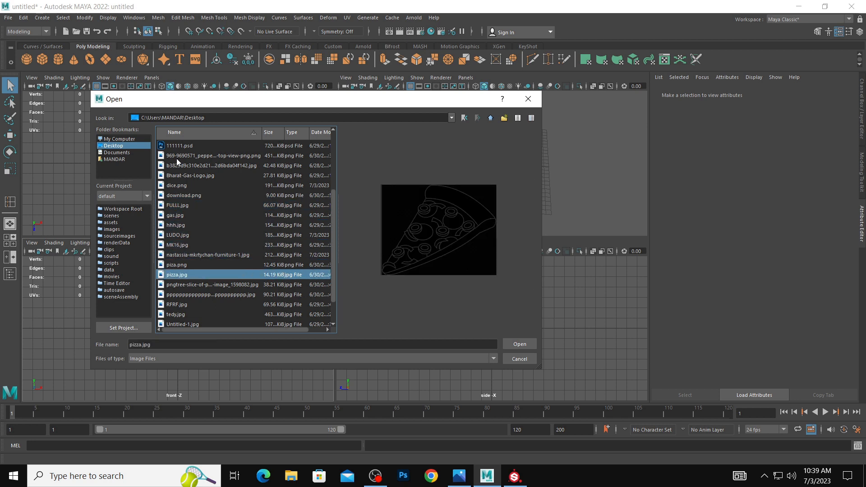
key("Up")
key("Up")
left_click(532, 341)
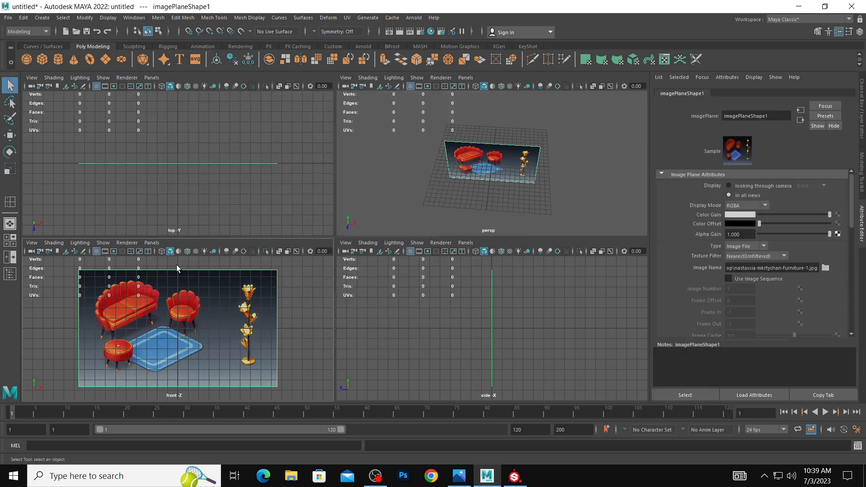
Scale the furniture image plane down and move it right, up and back from the grid centre.
key("r")
left_click_drag(177, 328, 266, 291)
key("w")
key("space")
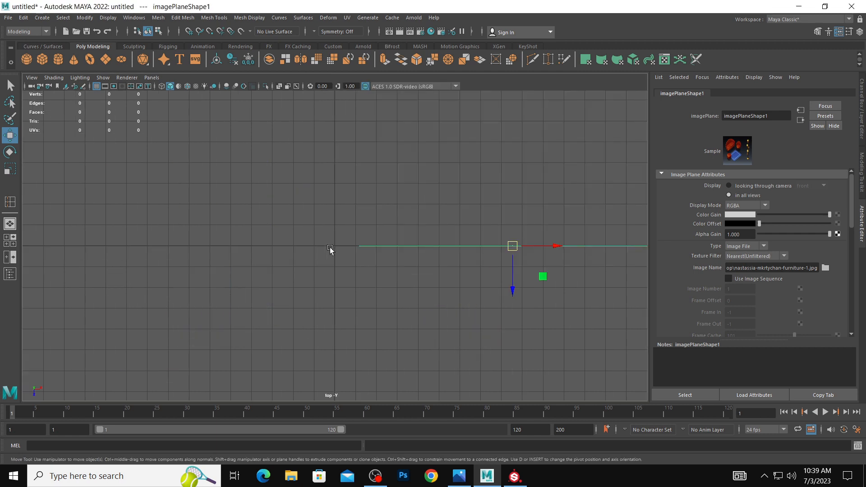
key("space")
left_click_drag(268, 208, 286, 148)
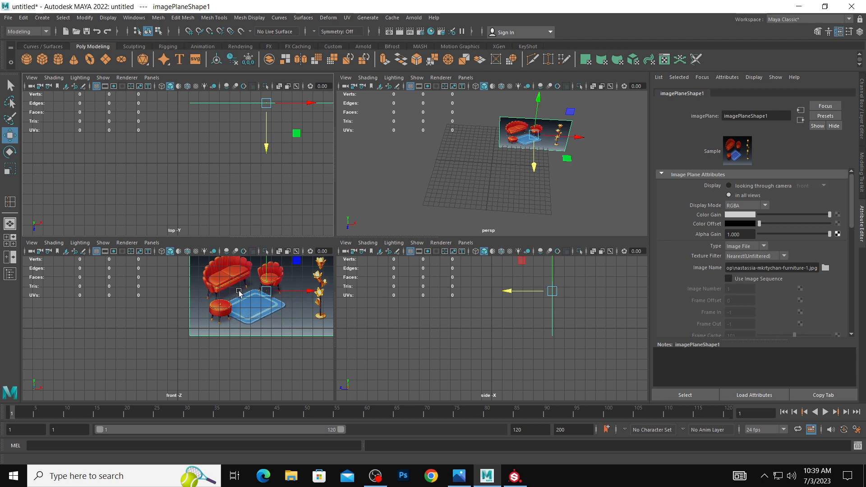
Shift the furniture image plane further along the X axis to clear the modelling area.
key("space")
left_click_drag(189, 173, 342, 155, "alt")
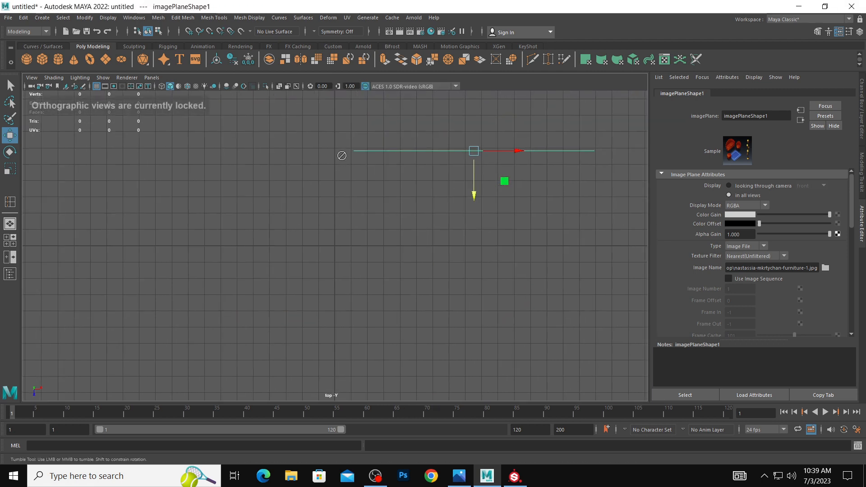
key("space")
key("space")
left_click_drag(451, 184, 481, 202, "alt")
scroll(304, 194, "down", 2)
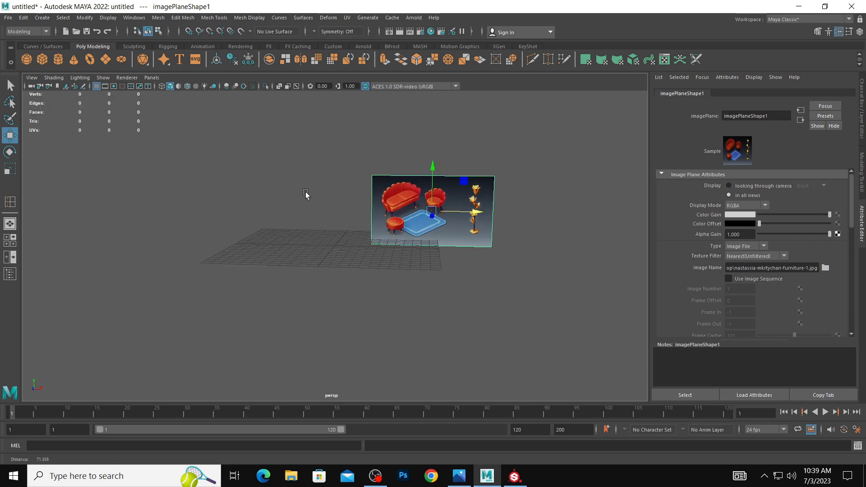
Create a tall, narrow polygon cube standing on the grid to the left of the reference image.
left_click(42, 59)
key("space")
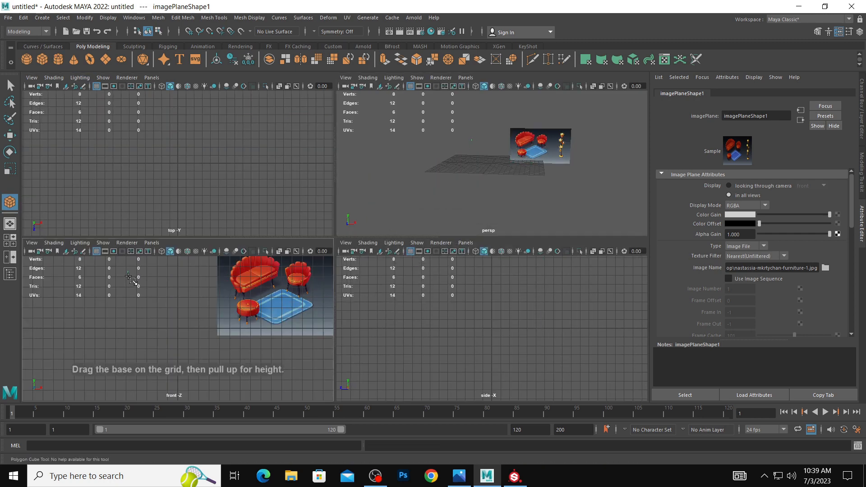
left_click_drag(128, 271, 152, 295)
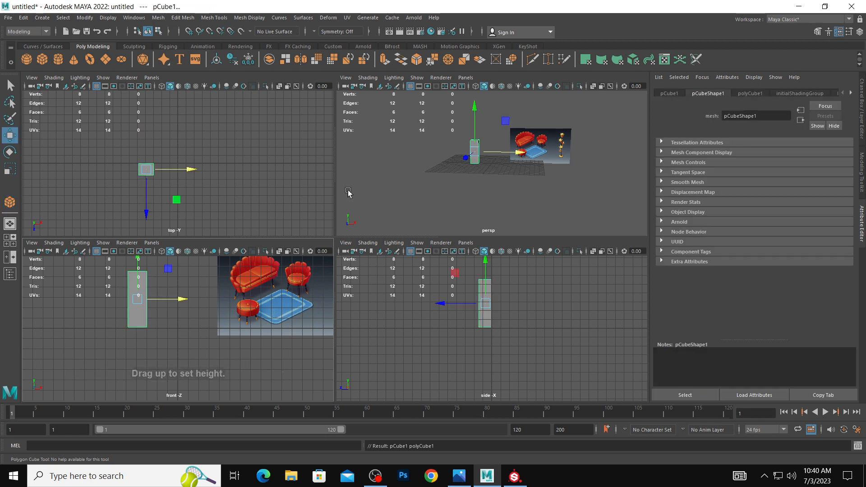
key("space")
scroll(386, 224, "up", 3)
key("r")
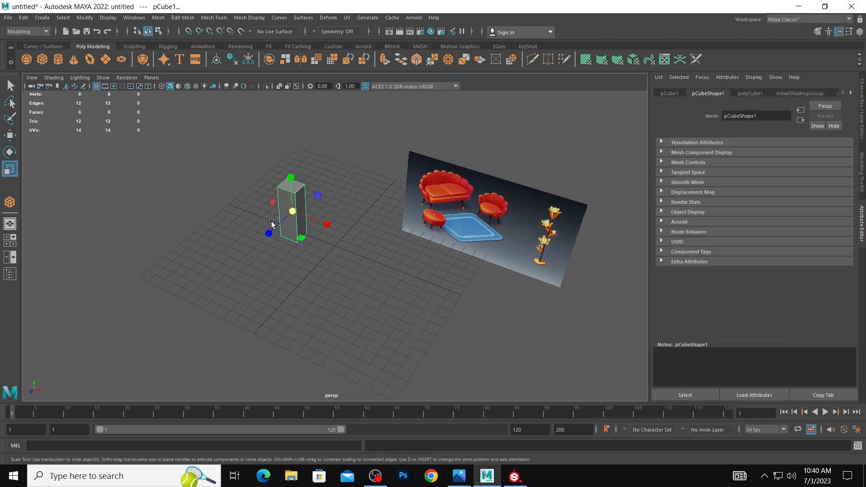
scroll(284, 194, "up", 2)
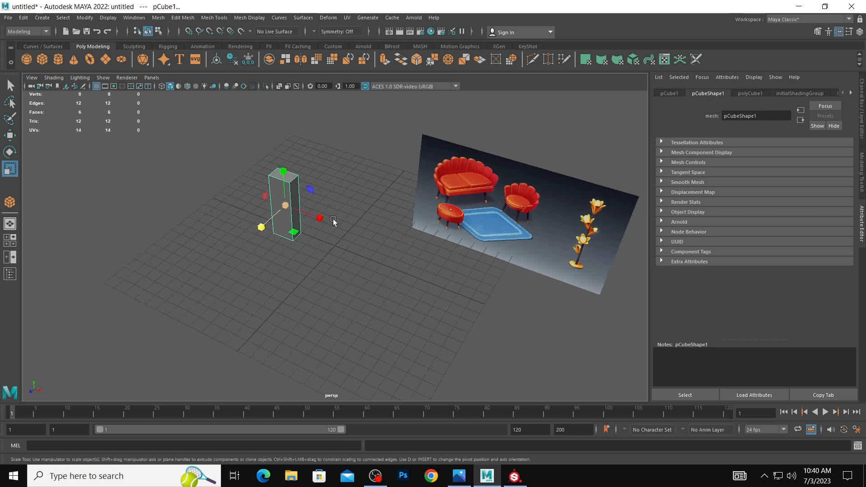
Set the Insert Edge Loop tool's number of edge loops to 1 for the box.
right_click(285, 179)
left_click(284, 151)
left_click(280, 180)
right_click(281, 182, "shift")
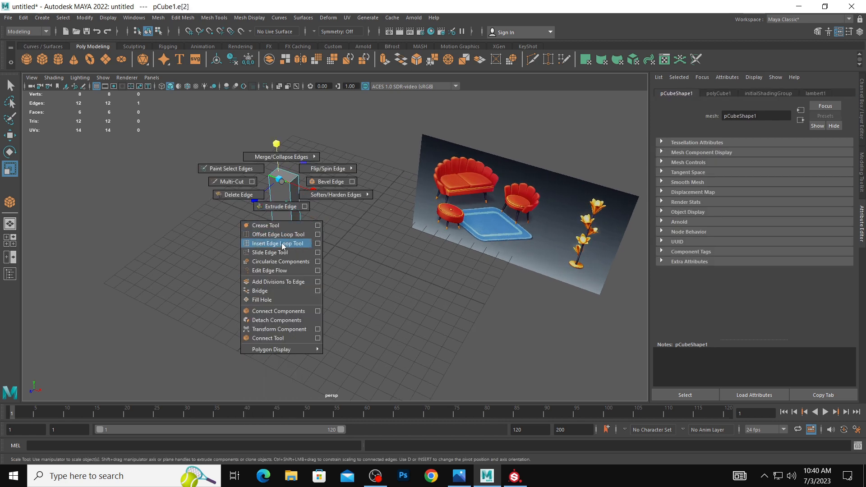
left_click(317, 244)
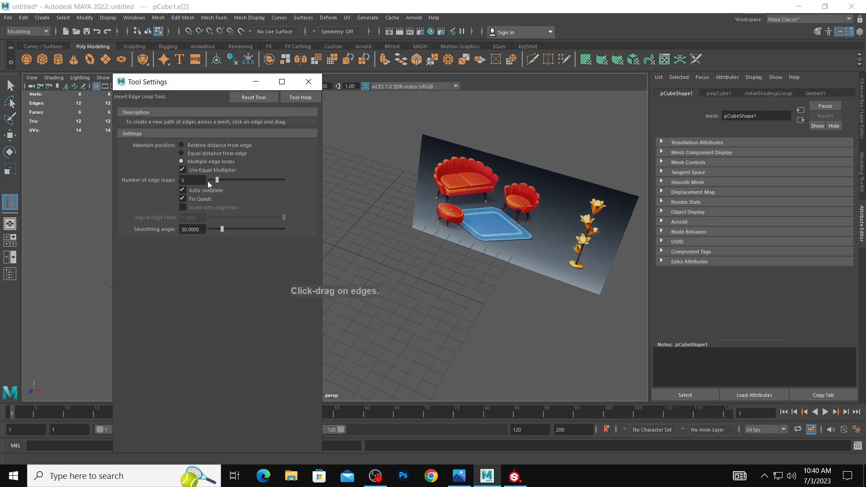
left_click(309, 81)
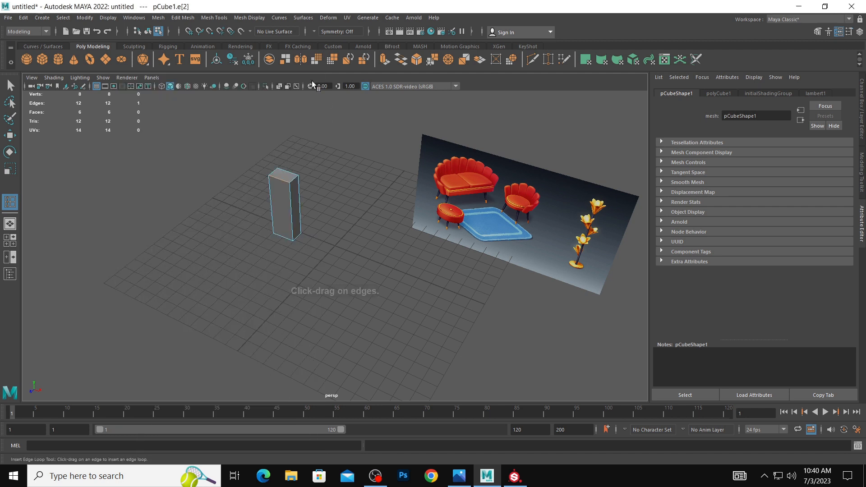
right_click_drag(279, 181, 314, 242, "shift")
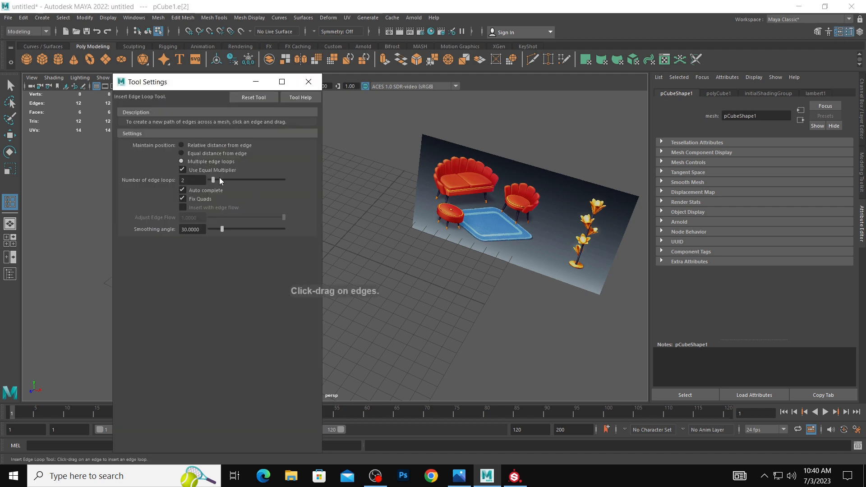
left_click_drag(213, 179, 212, 180)
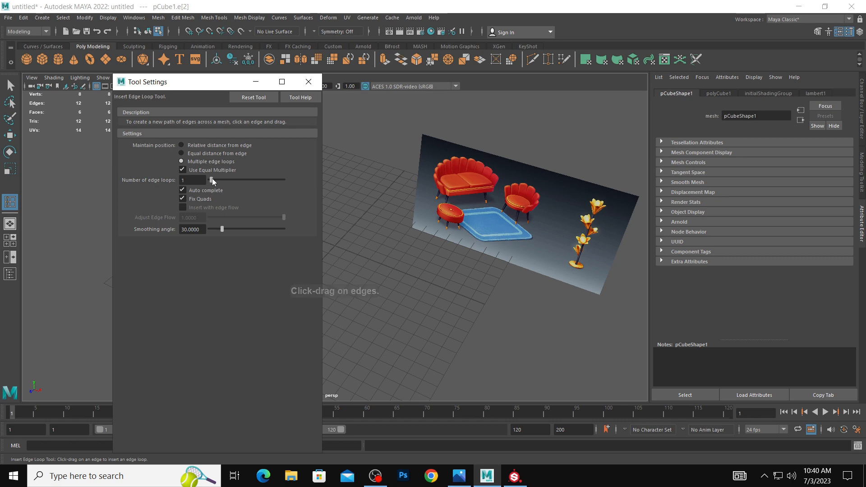
left_click(256, 82)
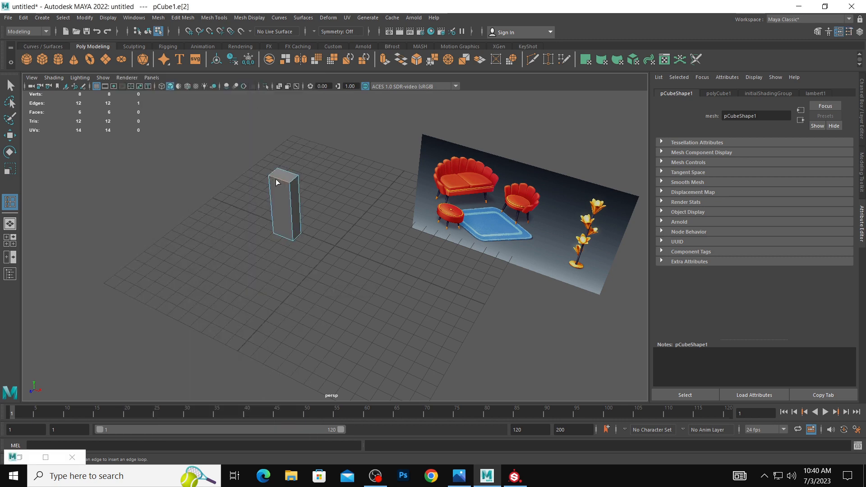
Insert one vertical edge loop down the middle of the box's front and back faces.
left_click(275, 179)
left_click_drag(292, 183, 257, 175, "alt")
scroll(257, 175, "up", 4)
middle_click_drag(219, 159, 239, 185, "alt")
Raise the middle edge of the box's top face to form a pointed ridge.
key("w")
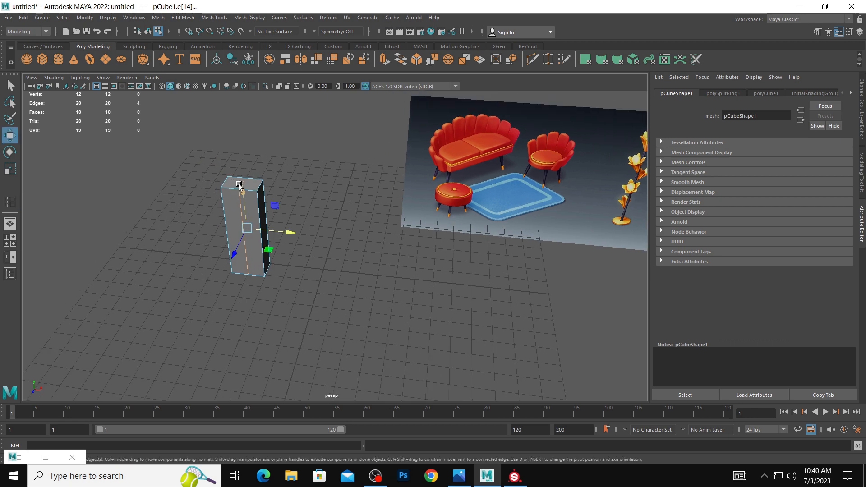
left_click_drag(241, 183, 242, 143)
left_click(245, 180)
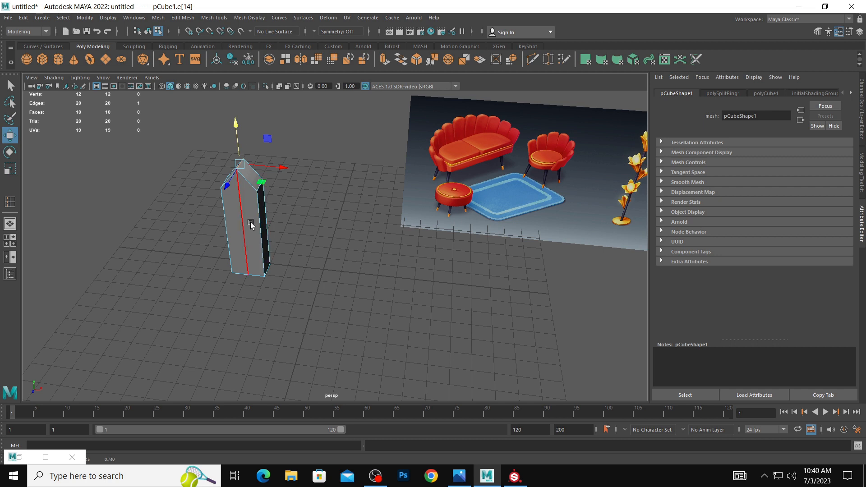
Duplicate the pointed box and move the copy to the left of the original.
right_click_drag(252, 225, 260, 221)
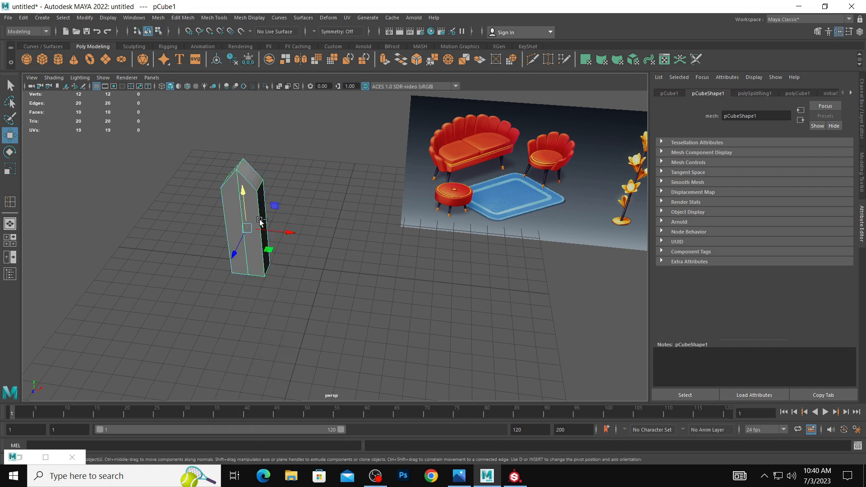
key("ctrl+d")
left_click_drag(289, 232, 134, 181)
Switch the Insert Edge Loop tool from multiple loops to a distance-from-edge position mode for the copied box.
right_click_drag(132, 173, 132, 237)
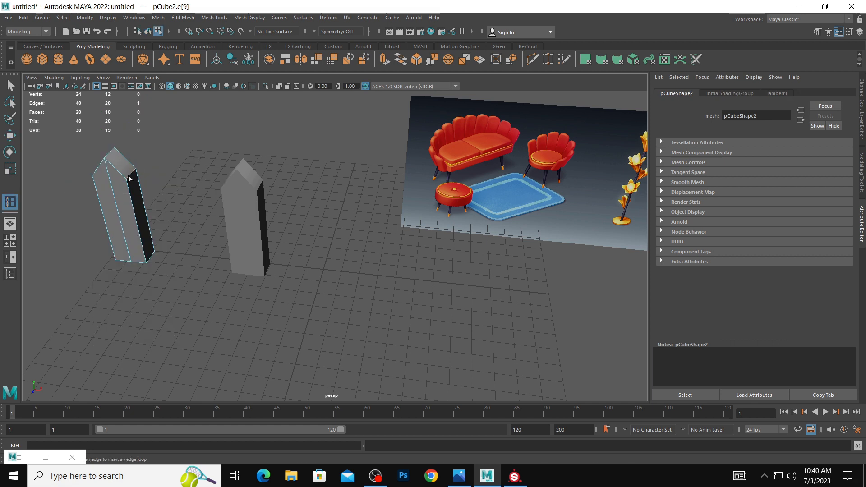
left_click(129, 177)
key("ctrl+z")
right_click_drag(132, 176, 166, 239, "shift")
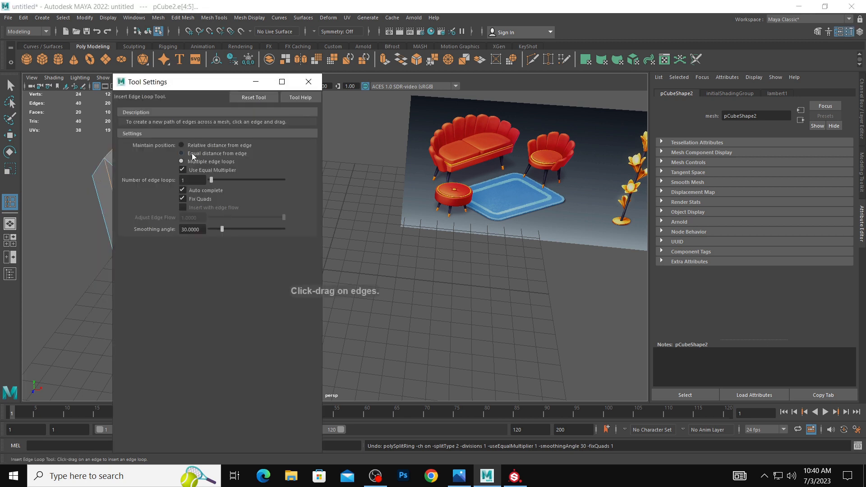
left_click(256, 82)
Add supporting edge loops near the copy's top, bottom, front and back edges and turn on smooth preview.
left_click_drag(128, 181, 129, 182)
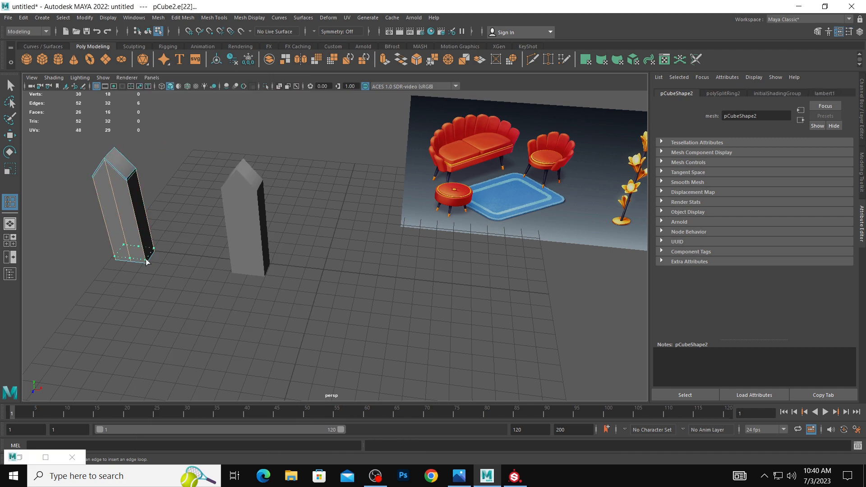
left_click_drag(149, 259, 149, 259)
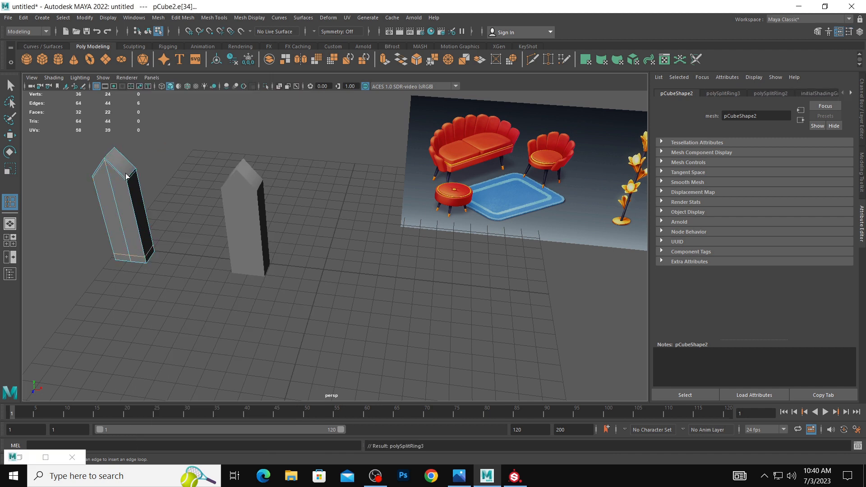
left_click_drag(126, 176, 135, 184)
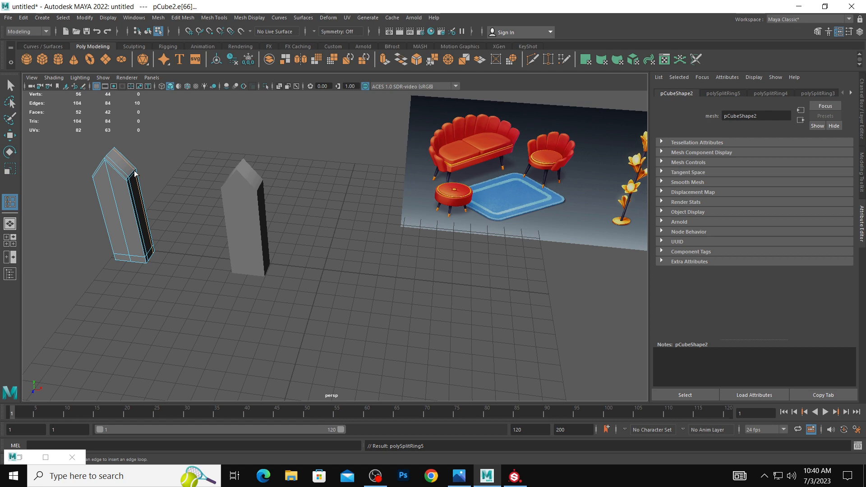
key("3")
key("w")
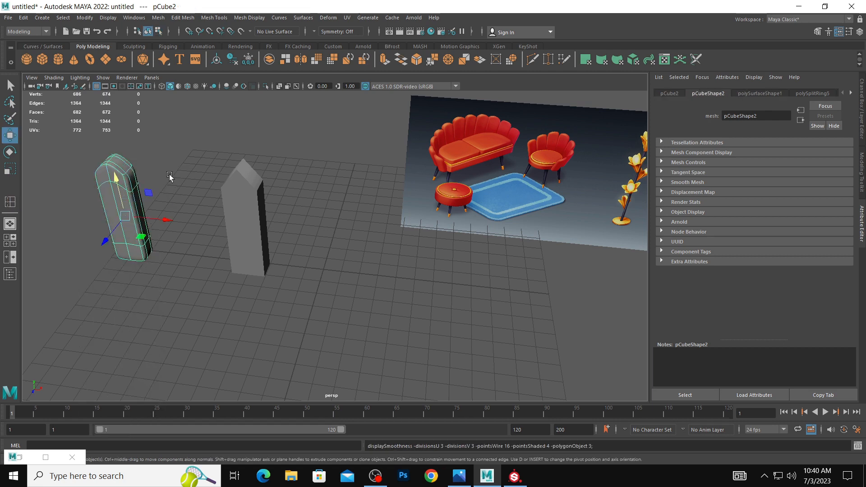
Examine the smoothed copy's rounded shape from several angles.
left_click(171, 175)
scroll(192, 183, "up", 3)
left_click_drag(191, 183, 199, 163, "alt")
left_click(202, 167)
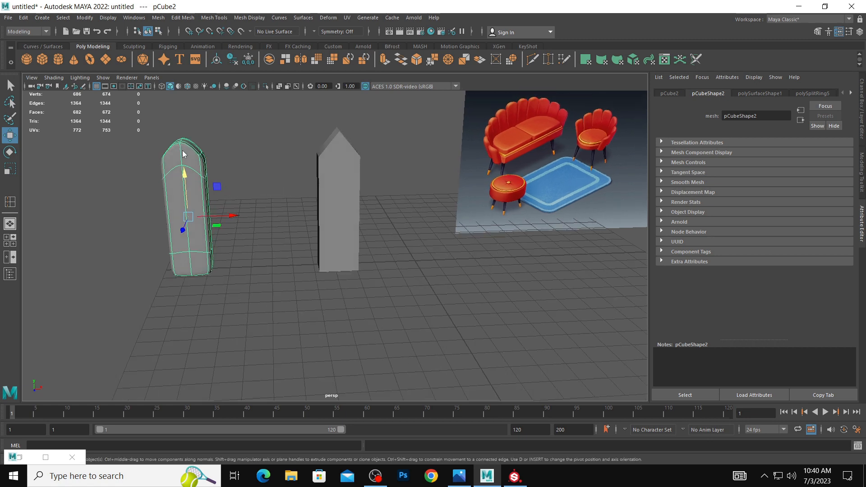
right_click_drag(183, 154, 160, 145)
left_click_drag(165, 131, 197, 149)
left_click_drag(177, 110, 259, 202)
right_click_drag(201, 151, 252, 141)
left_click(253, 147)
scroll(253, 147, "down", 4)
left_click_drag(253, 148, 221, 173, "alt")
scroll(221, 172, "up", 4)
Select the side edge loops running around the smoothed copy and scale them along its depth.
left_click(345, 197)
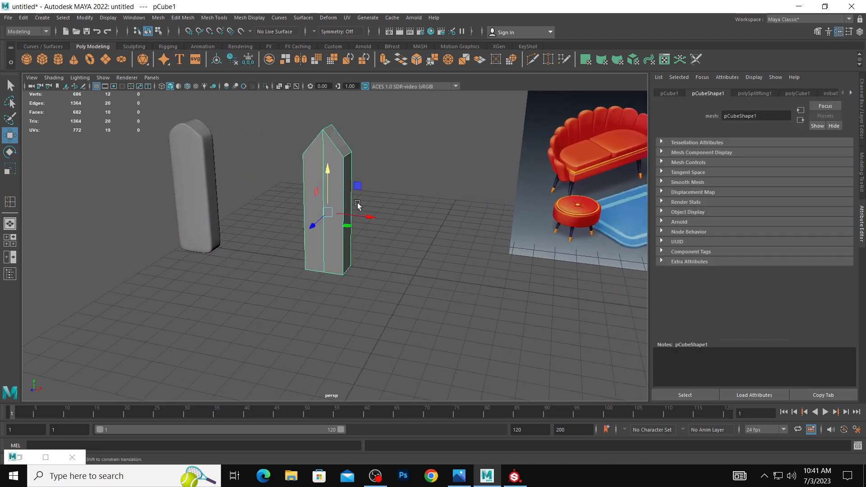
left_click_drag(357, 202, 315, 208, "alt")
left_click(183, 161)
right_click_drag(183, 162, 194, 138)
double_click(186, 148, "shift")
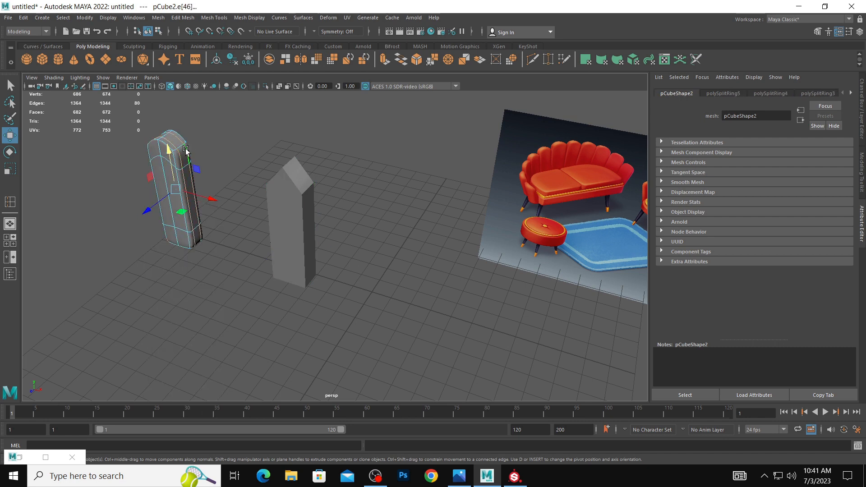
key("r")
left_click_drag(150, 209, 189, 200)
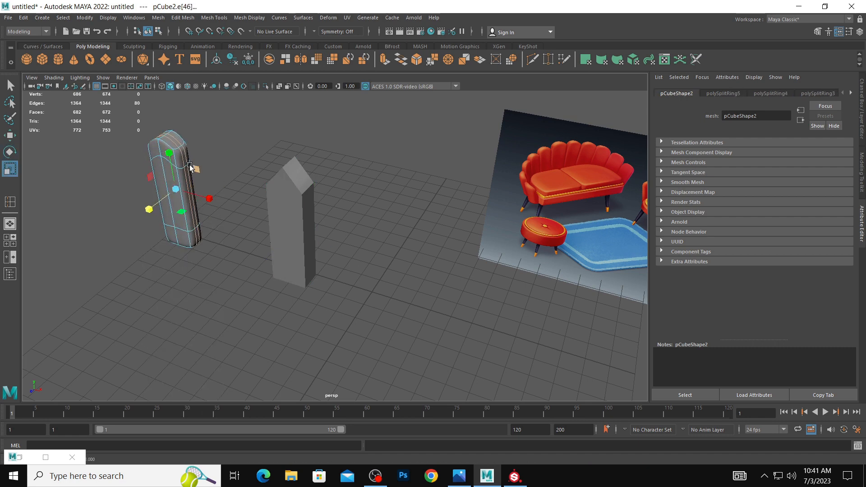
right_click_drag(188, 162, 245, 128)
left_click(245, 129)
left_click_drag(216, 144, 256, 129, "alt")
scroll(253, 130, "down", 1)
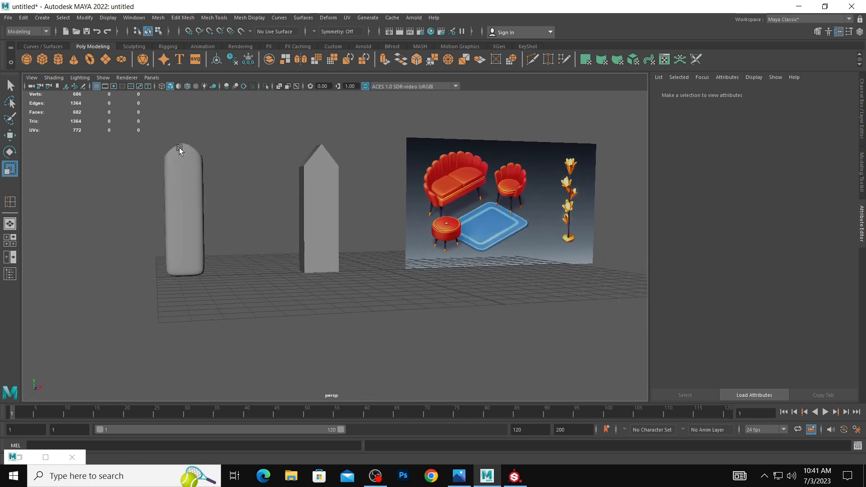
Select the centre vertices at the smoothed copy's top, raise them, and return to object selection.
left_click(179, 147)
left_click_drag(188, 154, 199, 176, "alt")
right_click_drag(193, 169, 156, 169)
left_click_drag(142, 147, 220, 205)
left_click_drag(179, 165, 179, 130)
key("ctrl+z")
key("w")
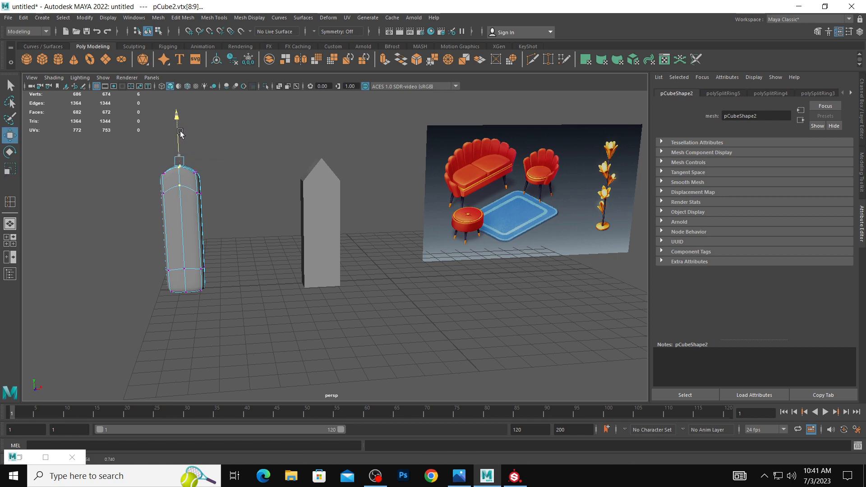
right_click_drag(187, 166, 221, 150)
left_click(221, 151)
left_click_drag(217, 157, 240, 182, "alt")
left_click(193, 175)
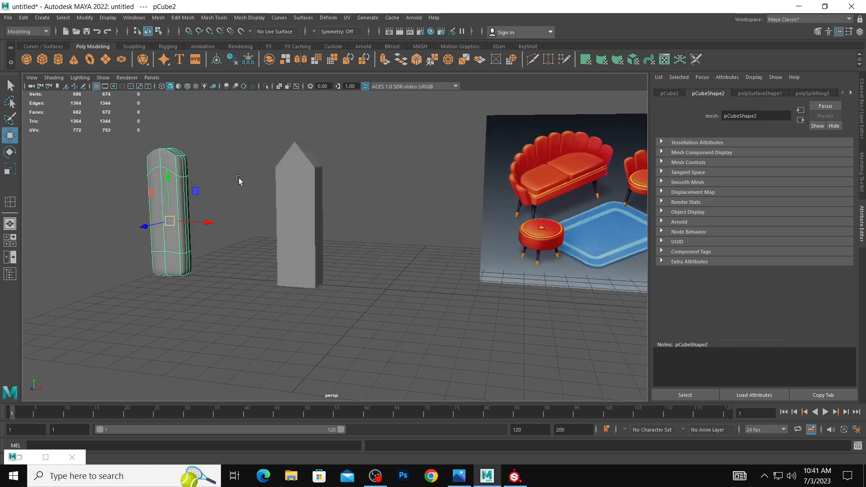
Bevel the centre edge loop of the pointed box, increasing the fraction and segments to round its peak.
left_click(319, 213)
left_click_drag(335, 226, 311, 206, "alt")
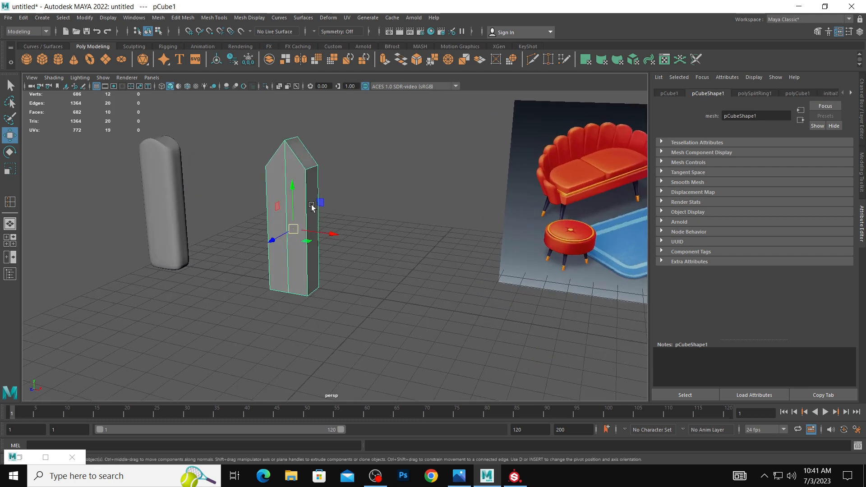
right_click_drag(286, 170, 286, 145)
double_click(286, 164)
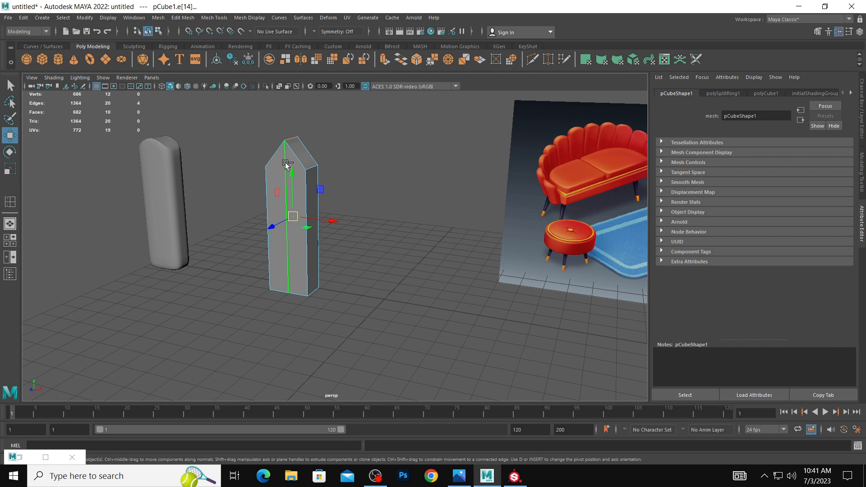
right_click(286, 164, "shift")
mouse_move(286, 166)
right_mouse_down("shift")
mouse_move(347, 188)
mouse_move(278, 167)
right_mouse_up("shift")
right_click(285, 166, "shift")
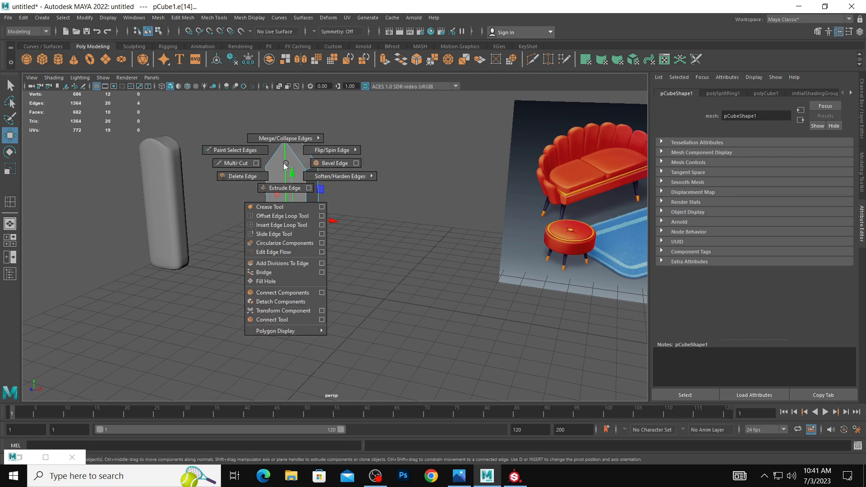
left_click(335, 163)
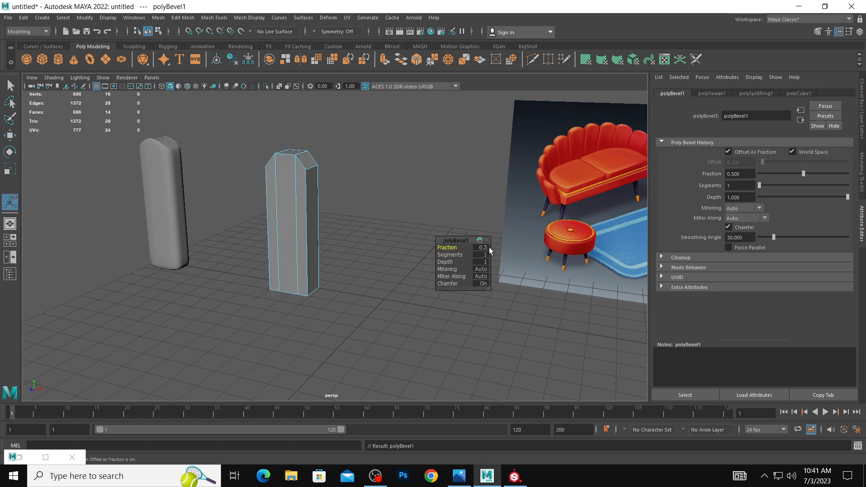
left_click_drag(449, 247, 467, 256)
Compare the rounded top of the original box with the smoothed copy's shape from several angles.
left_click(347, 208)
left_click_drag(345, 208, 261, 175, "alt")
left_click(142, 160)
left_click_drag(142, 160, 193, 176, "alt")
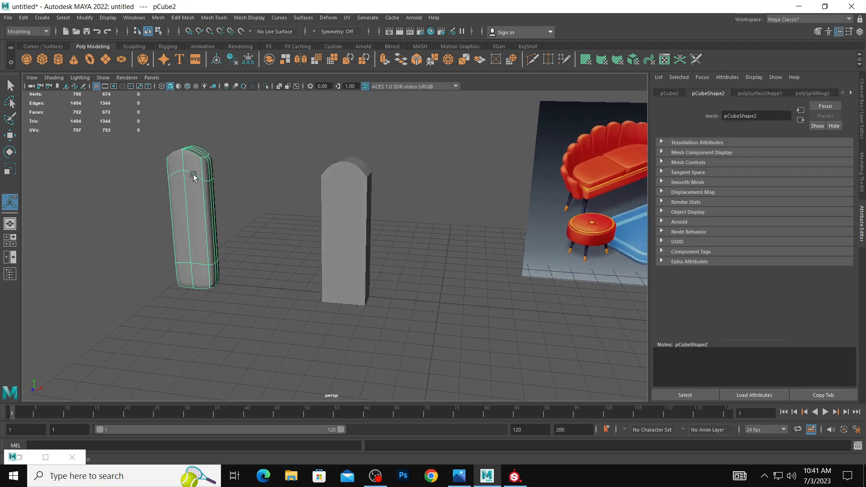
left_click_drag(402, 217, 348, 213, "alt")
left_click(350, 214)
left_click(204, 176)
Bevel the arched top and vertical side edges of the box's front outline with fraction 1 and additional segments.
left_click(345, 207)
right_click_drag(348, 212, 335, 192)
double_click(336, 192)
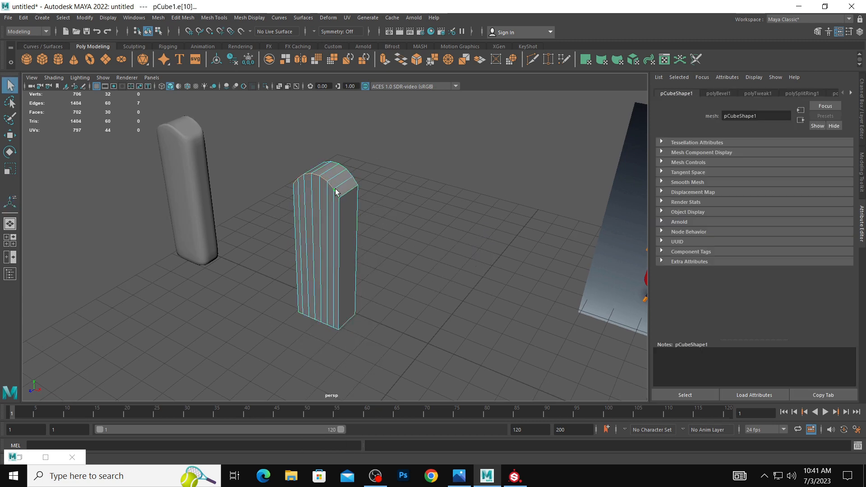
mouse_move(342, 249)
left_mouse_down("alt")
mouse_move(334, 240)
mouse_move(362, 256)
mouse_move(347, 249)
left_mouse_up("alt")
double_click(348, 259)
right_click(347, 245, "shift")
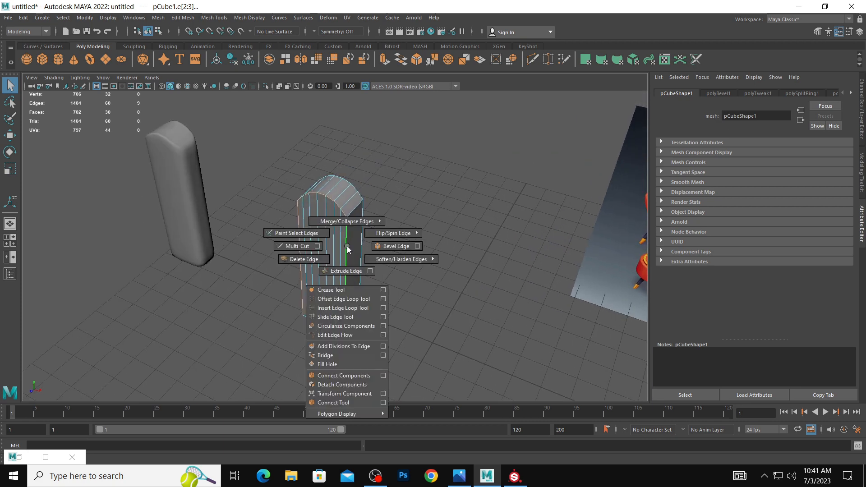
left_click(388, 248)
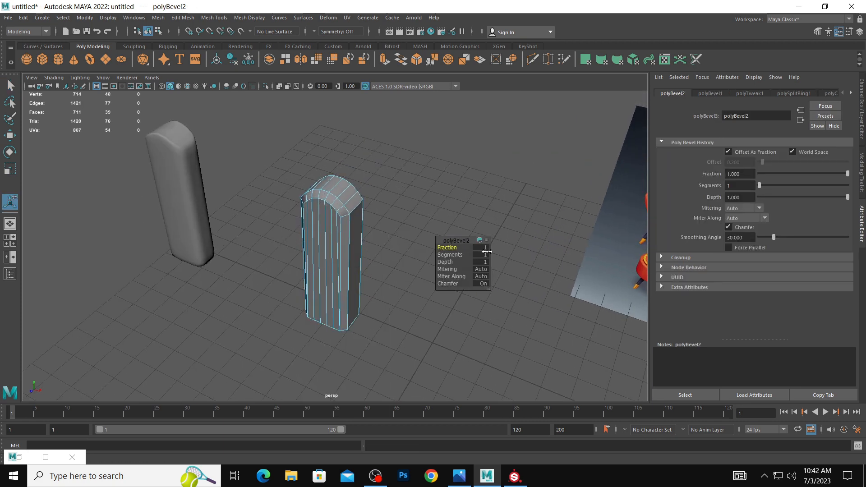
left_click_drag(487, 252, 469, 255)
left_click(387, 221)
Bevel the matching outline edges on the box's back face with multiple segments and return to object selection.
left_click_drag(387, 221, 269, 174, "alt")
left_click(334, 197)
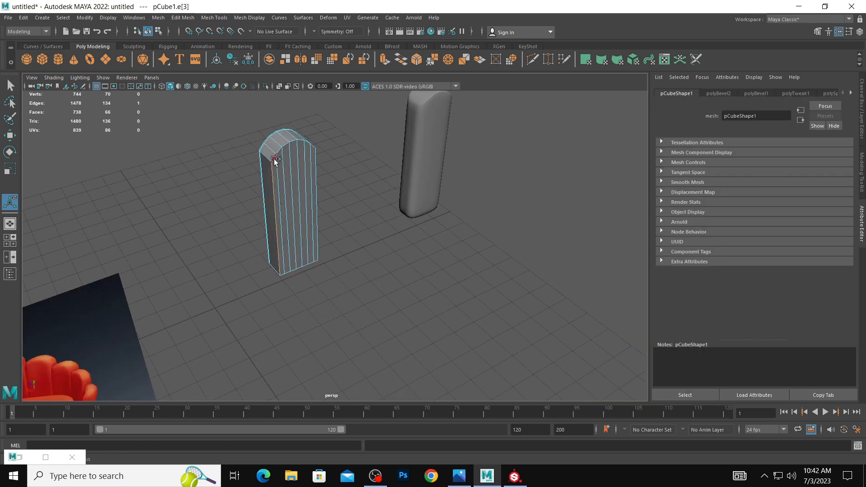
left_click(332, 177)
left_click(317, 181)
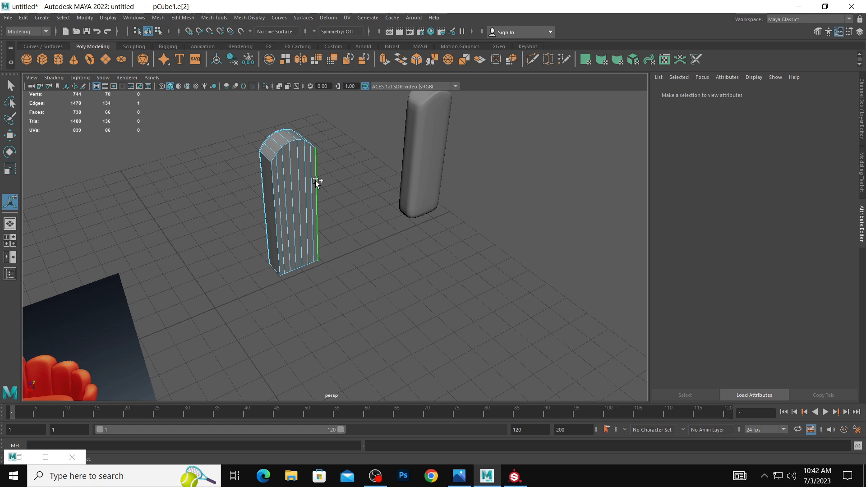
left_click(272, 167, "shift")
scroll(334, 155, "up", 3)
right_click_drag(276, 172, 308, 174, "shift")
left_click_drag(440, 248, 457, 255)
left_click(338, 211)
scroll(338, 211, "down", 1)
left_click_drag(337, 210, 396, 176, "alt")
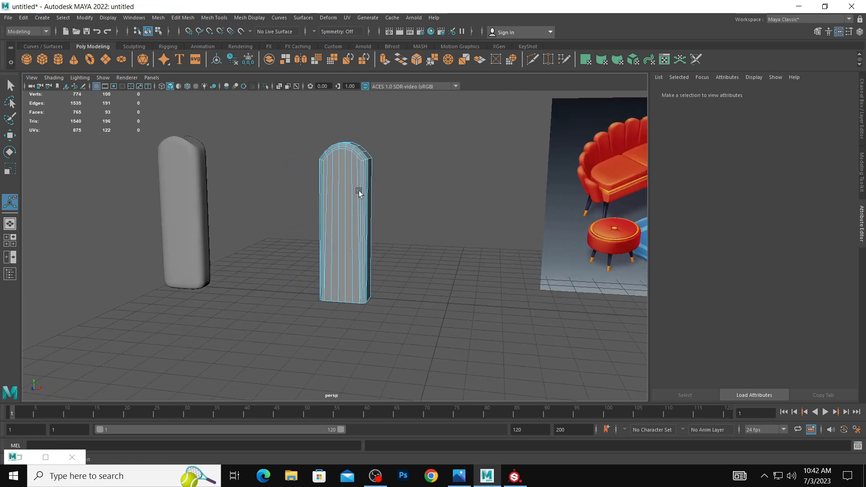
right_click_drag(360, 191, 397, 181)
left_click(397, 183)
left_click_drag(388, 241, 385, 204, "alt")
left_click(380, 205)
scroll(371, 216, "up", 5)
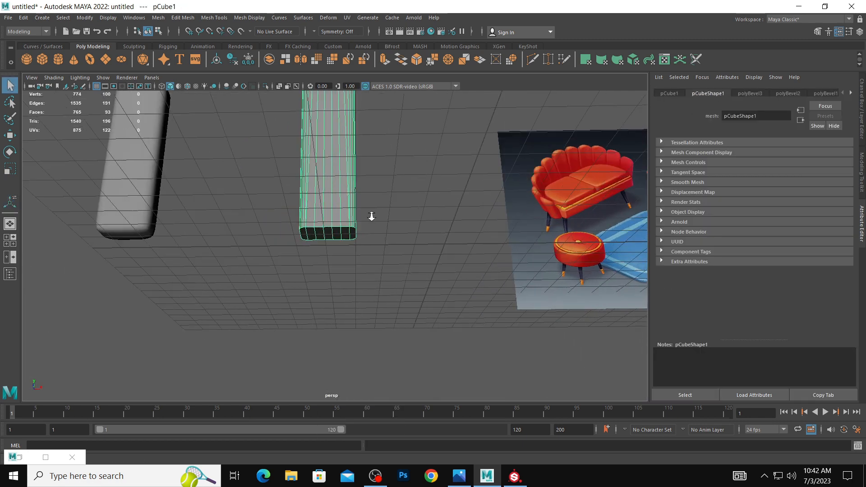
right_click_drag(352, 219, 364, 228)
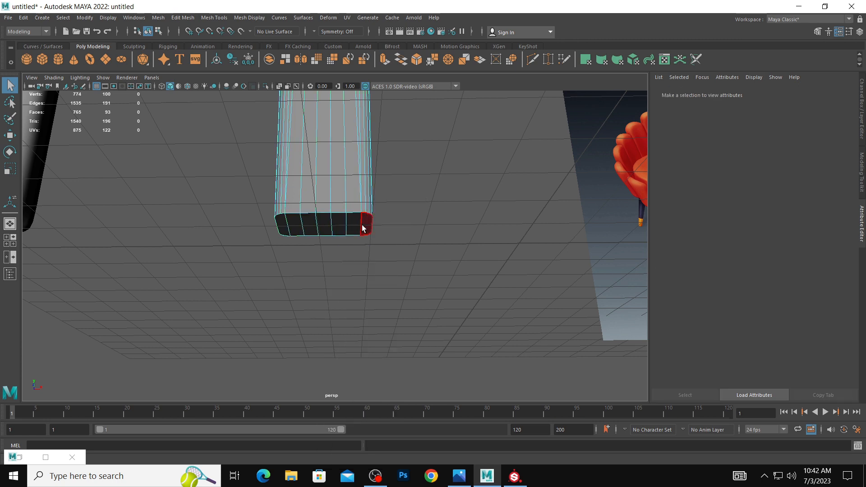
scroll(333, 223, "down", 5)
left_click_drag(280, 215, 271, 217, "alt")
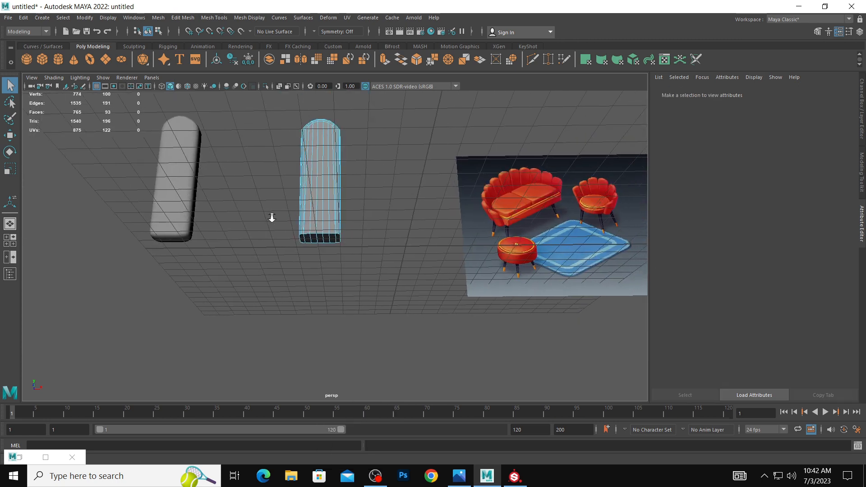
scroll(307, 227, "up", 4)
left_click_drag(339, 237, 316, 232, "alt")
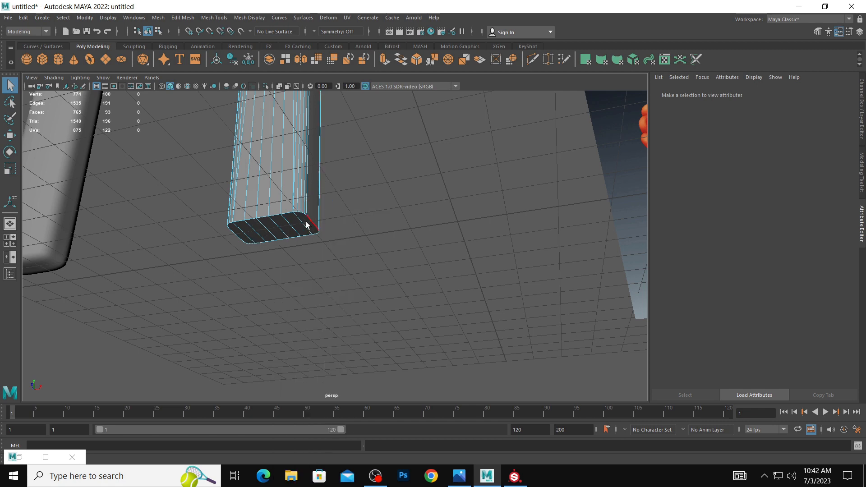
right_click_drag(307, 225, 308, 230)
right_click_drag(308, 228, 283, 212)
double_click(285, 212)
scroll(342, 232, "up", 2)
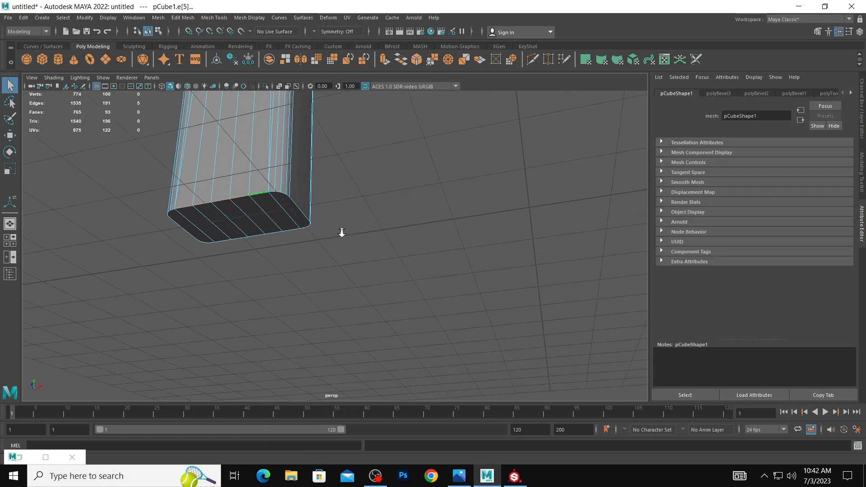
left_click(284, 193, "shift")
left_click(288, 196, "shift")
scroll(297, 207, "up", 5)
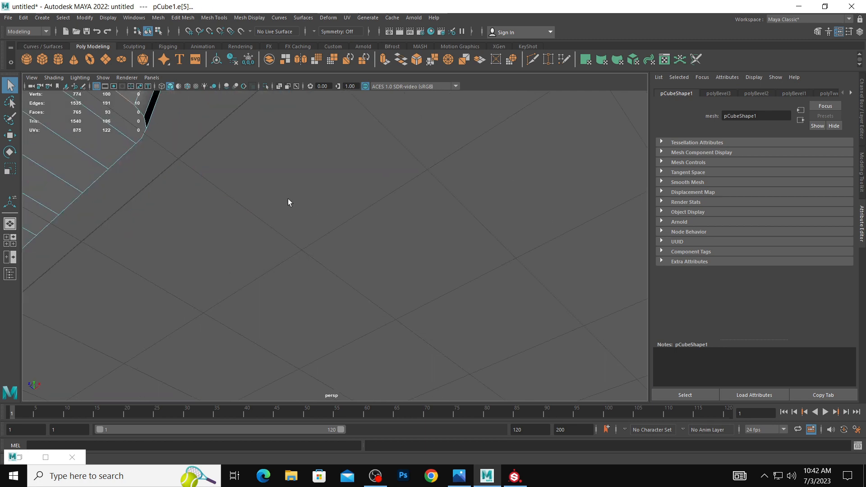
right_click_drag(324, 186, 135, 199, "alt")
left_click_drag(135, 199, 147, 214, "alt")
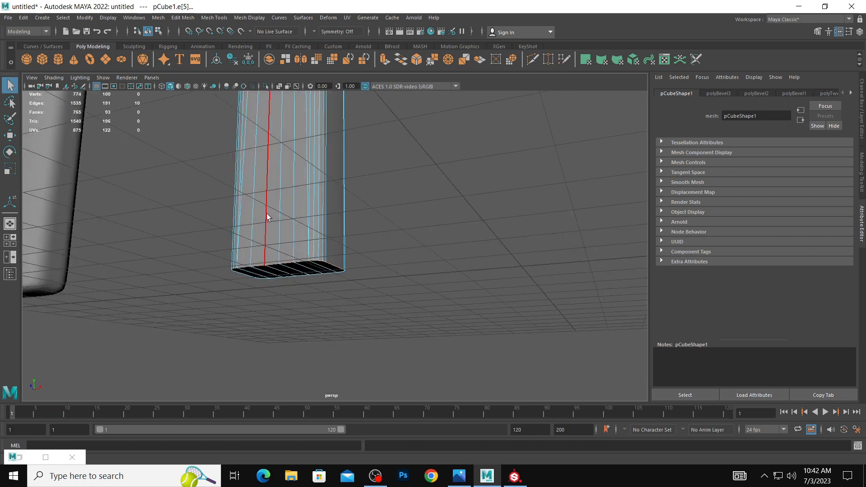
Select the box's bottom vertices, convert the selection to edges, and deselect everything except the bottom face's border edges.
right_click_drag(267, 213, 213, 211)
left_click_drag(175, 214, 415, 312)
left_click_drag(254, 267, 407, 280, "alt")
right_click(407, 282, "shift")
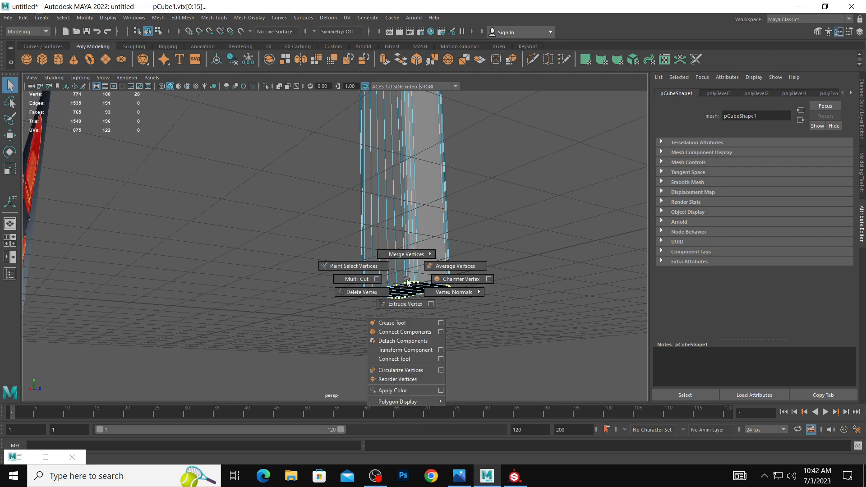
right_click(407, 282, "ctrl")
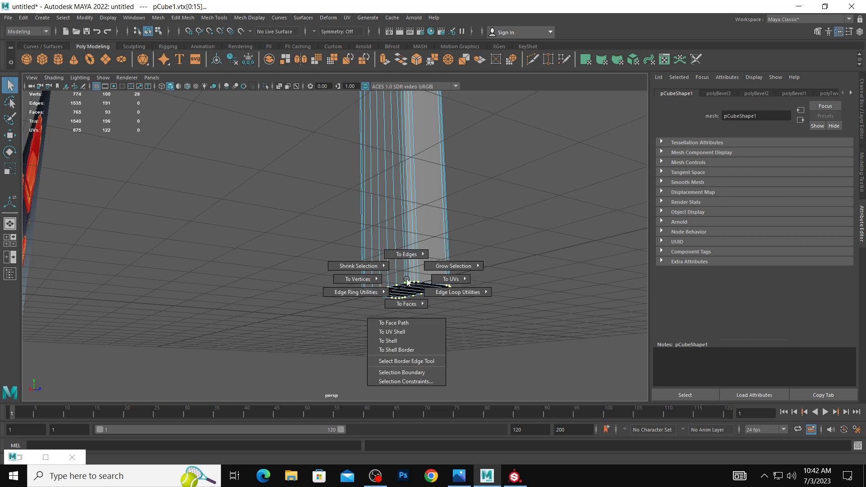
right_click_drag(407, 282, 405, 229, "ctrl")
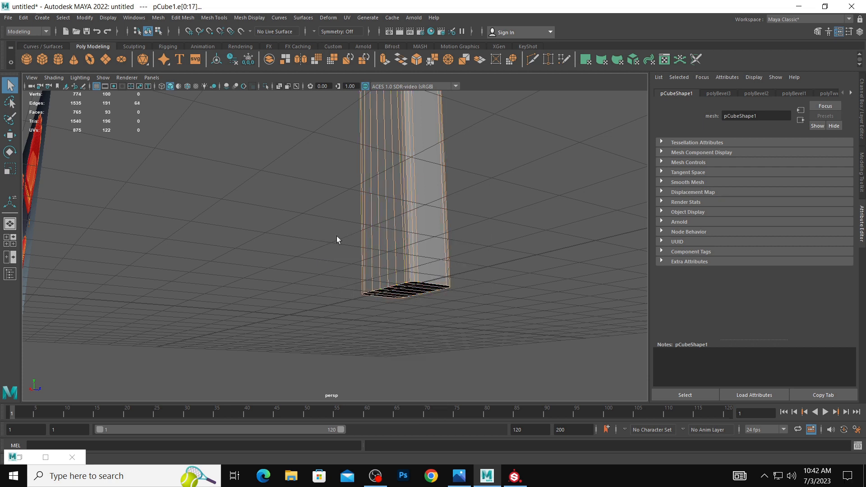
left_click_drag(333, 228, 528, 241)
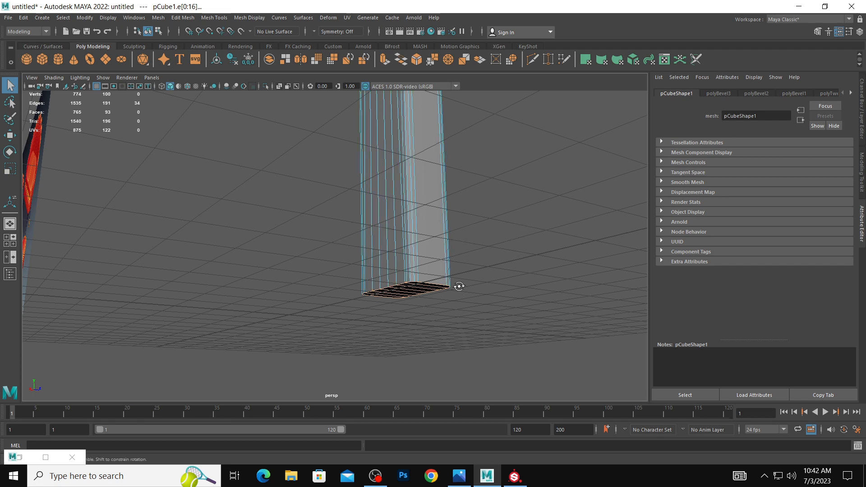
left_click_drag(457, 286, 448, 251, "alt")
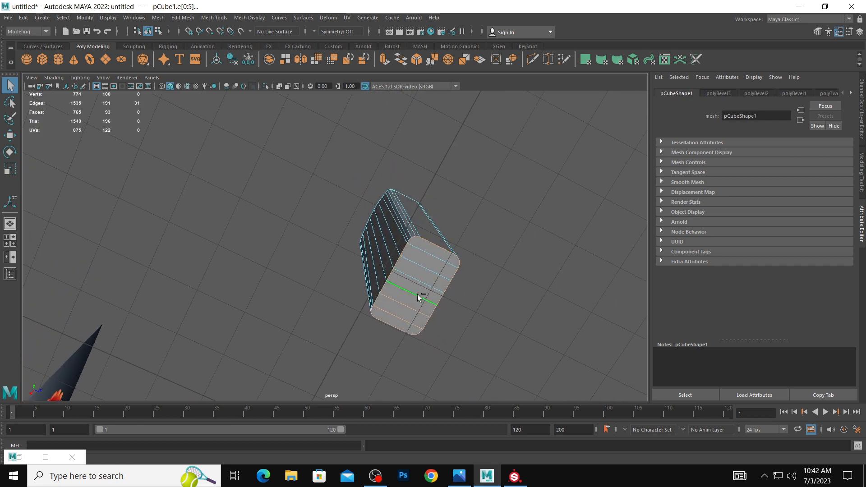
left_click_drag(447, 291, 469, 291, "alt")
Bevel the bottom border edges with fraction 1 and 4 segments, and return to object selection.
right_click(431, 313, "shift")
left_click(466, 311)
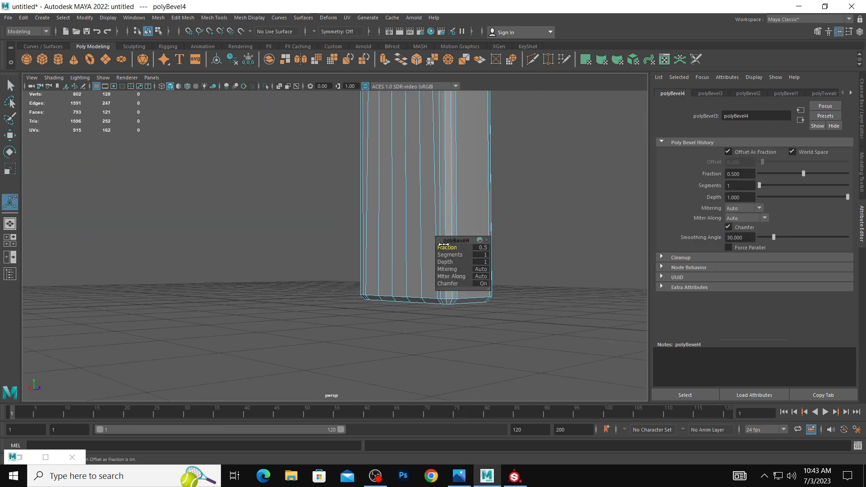
left_click_drag(444, 244, 460, 255)
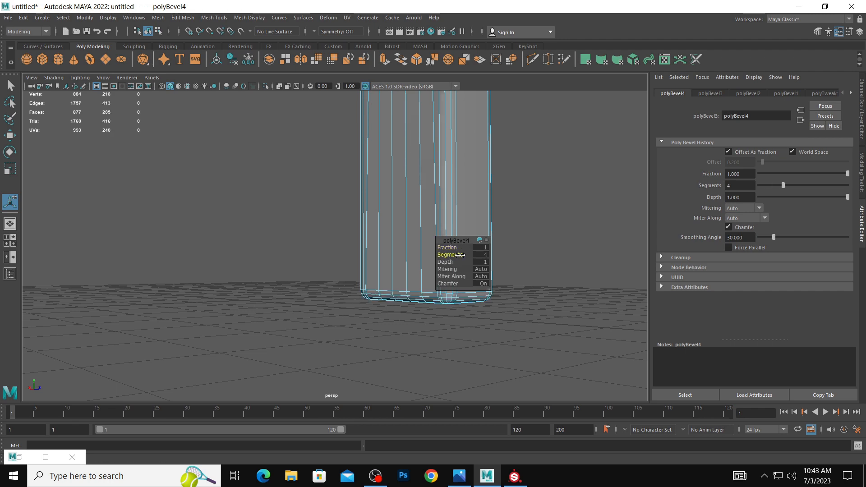
scroll(493, 293, "down", 2)
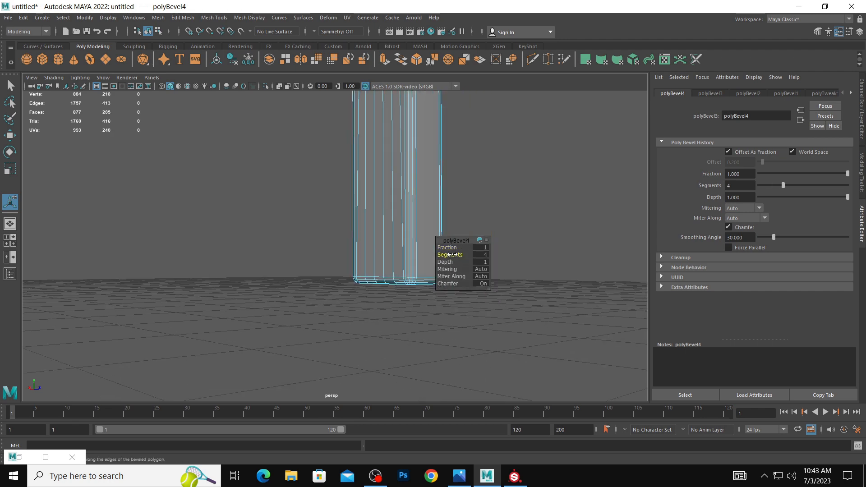
left_click(370, 248)
left_click_drag(289, 261, 333, 275, "alt")
right_click_drag(331, 226, 394, 196)
right_click_drag(309, 192, 370, 188)
left_click(371, 193)
scroll(234, 186, "down", 5)
left_click_drag(393, 225, 382, 274, "alt")
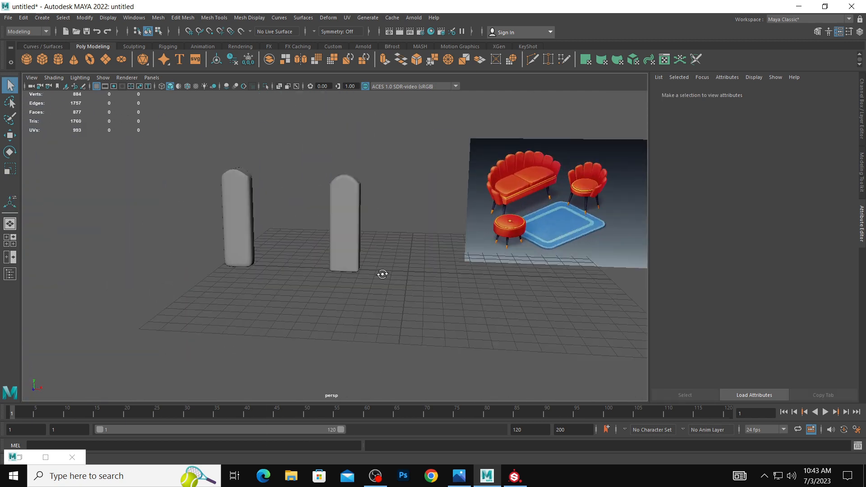
Insert a horizontal edge loop across the middle of the rounded box's front face with the Insert Edge Loop tool.
left_click_drag(333, 245, 331, 236, "alt")
left_click(331, 236)
right_click_drag(336, 225, 331, 206)
left_click(331, 205)
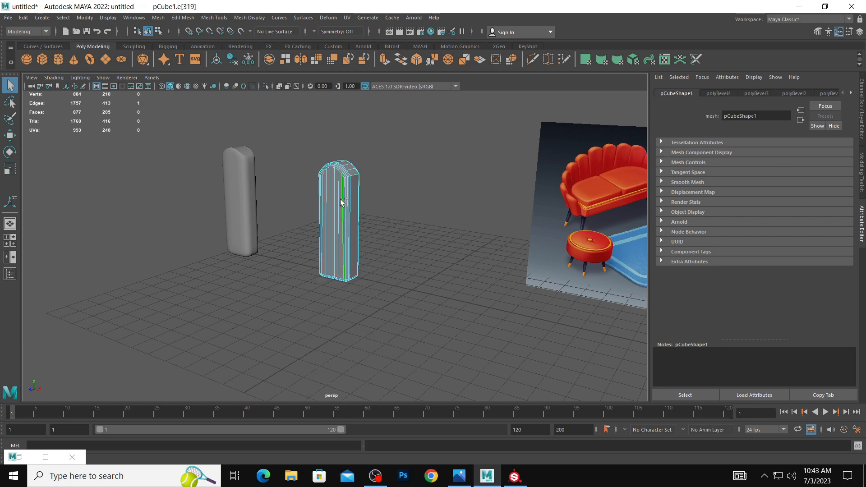
right_click(340, 202, "shift")
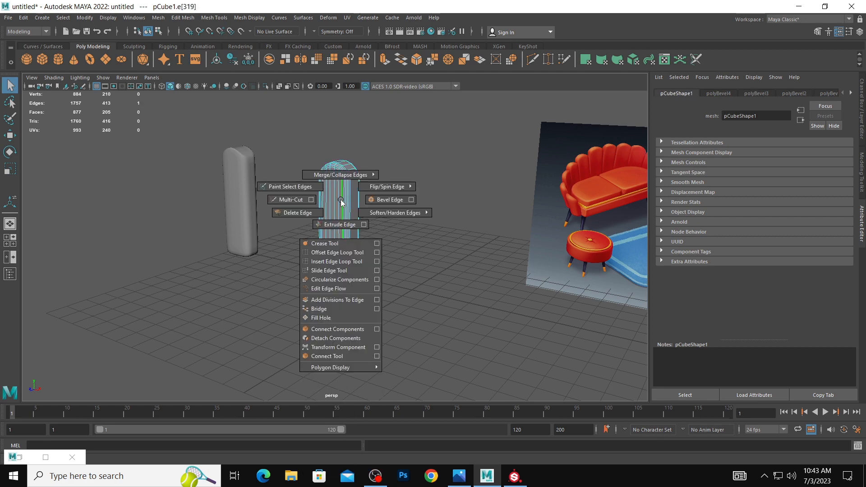
left_click(345, 262)
left_click(320, 210)
scroll(429, 251, "up", 5)
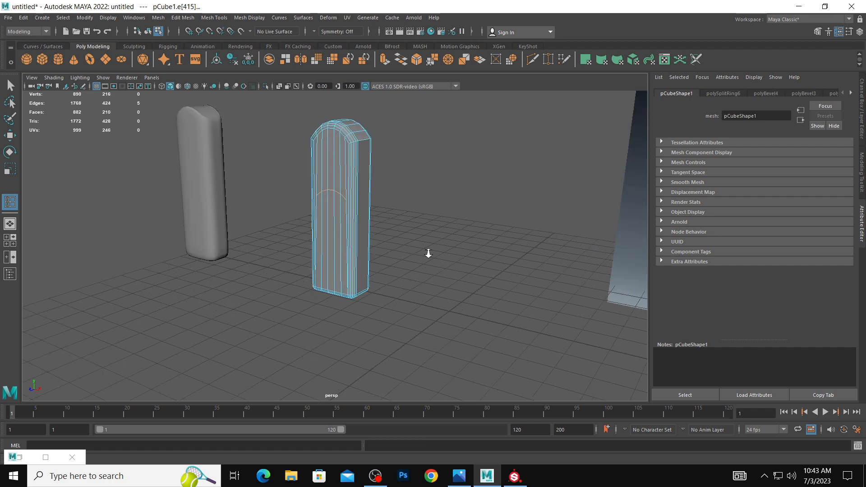
Undo the arched edge loop inserted across the box's front face.
scroll(342, 212, "up", 2)
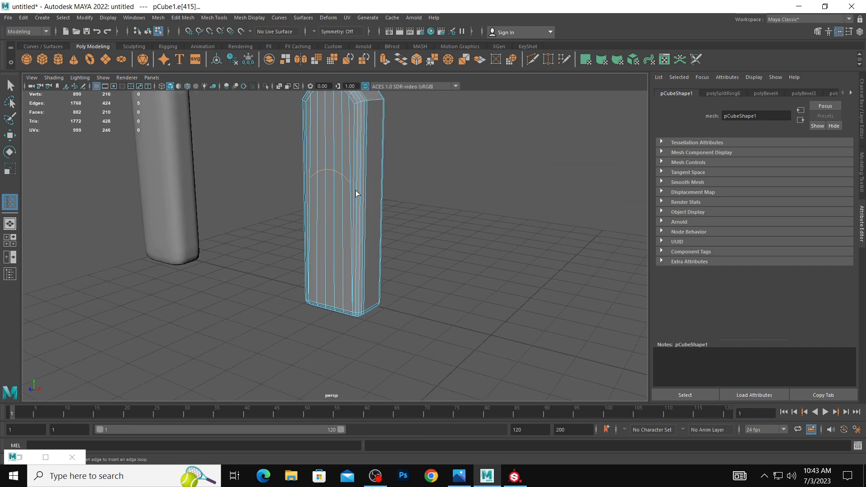
left_click_drag(355, 190, 377, 160, "alt")
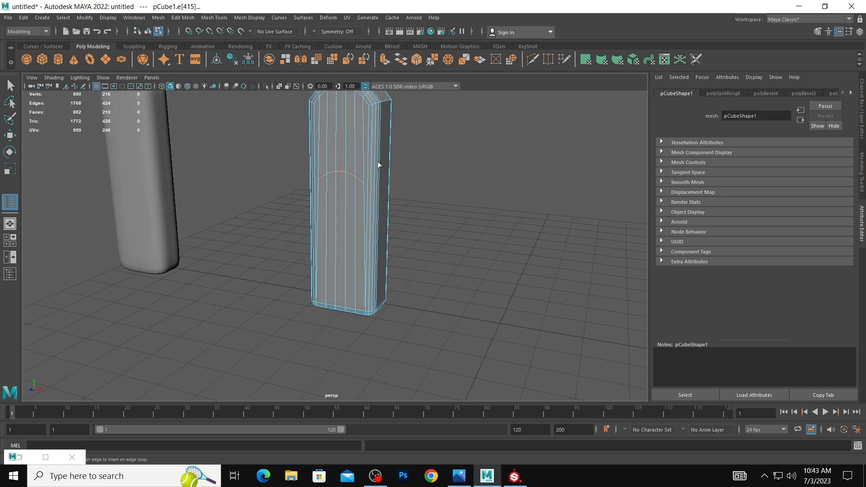
key("ctrl+z")
Slice three roughly horizontal cuts across the whole box at different heights with the Multi-Cut tool.
left_click_drag(390, 199, 374, 178, "alt")
key("w")
right_click_drag(373, 175, 313, 159)
left_click(368, 158)
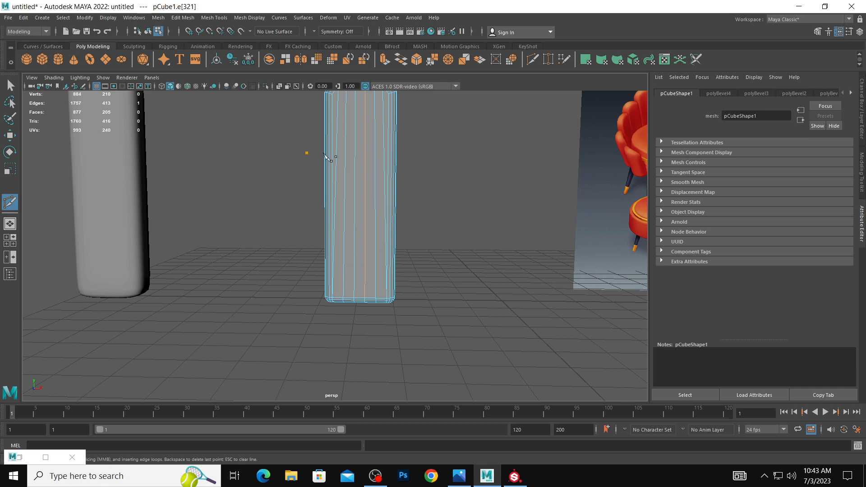
left_click_drag(413, 158, 413, 158)
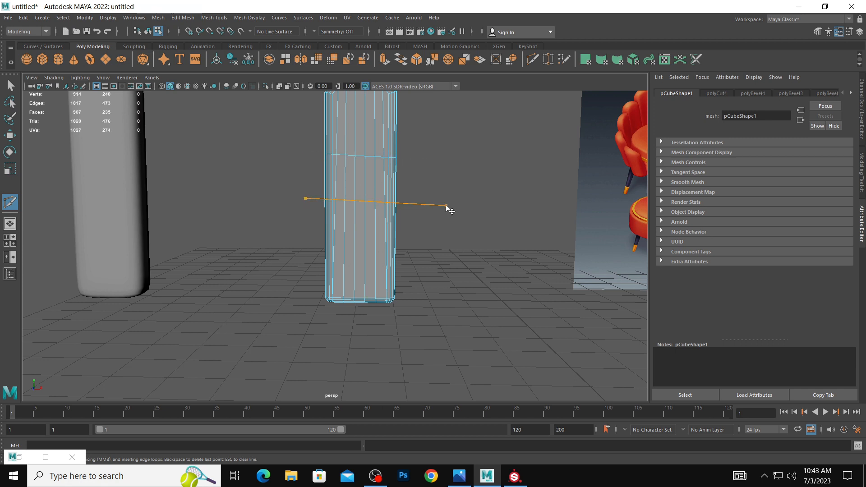
left_click_drag(304, 250, 456, 248)
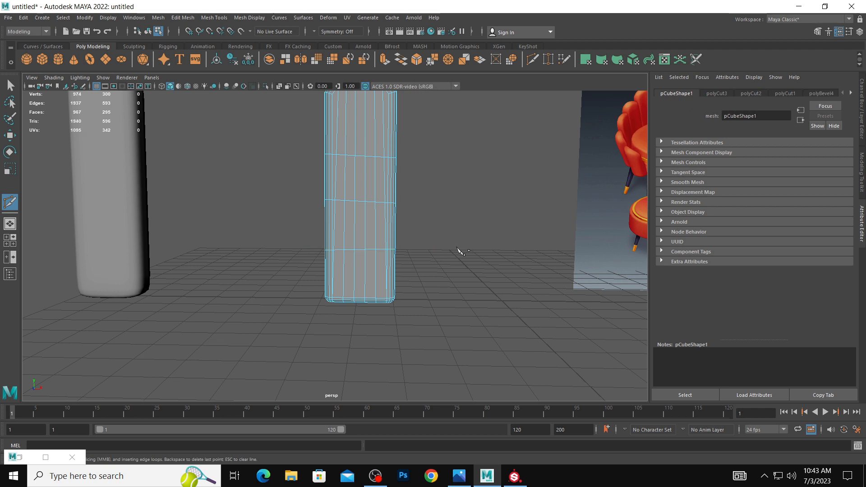
Select the vertex row of the uppermost cut and scale it vertically to level it.
right_click_drag(374, 157, 336, 158)
left_click_drag(288, 131, 445, 176)
key("w")
left_click_drag(303, 136, 413, 178)
key("e")
key("r")
left_click_drag(359, 119, 366, 167)
Level the vertex rows of the middle and lowest cuts by scaling each one vertically.
left_click_drag(312, 178, 481, 225)
key("e")
key("w")
left_click_drag(362, 165, 361, 170)
key("r")
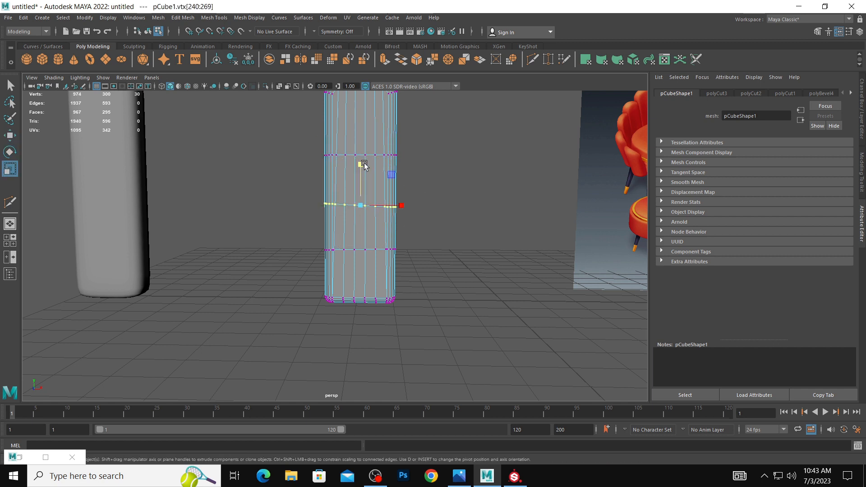
left_click_drag(316, 238, 444, 270)
key("e")
key("r")
left_click_drag(360, 209, 362, 258)
Select the box's edges above the base, soften them, and return to object selection.
left_click(493, 219)
scroll(395, 203, "down", 4)
left_click_drag(394, 203, 348, 210, "alt")
right_click_drag(347, 204, 389, 179)
left_click_drag(359, 179, 399, 182, "alt")
right_click_drag(349, 164, 347, 139)
left_click_drag(305, 116, 426, 268)
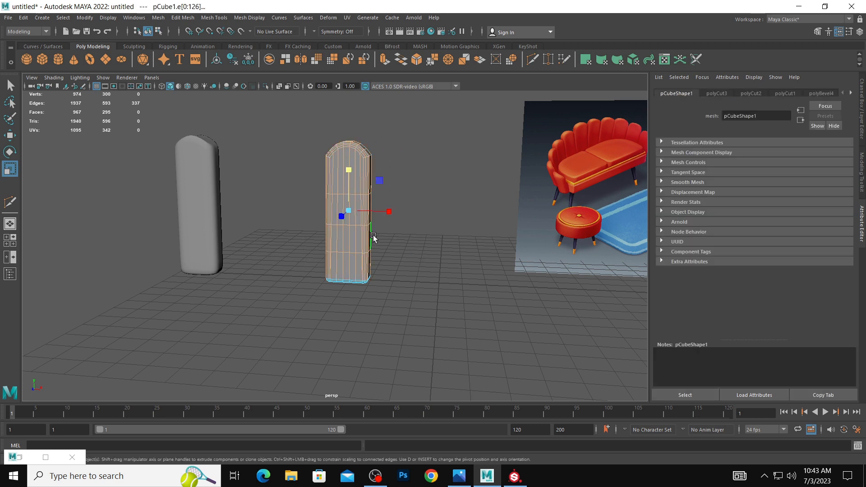
right_click_drag(363, 235, 439, 231)
right_click_drag(350, 178, 393, 165)
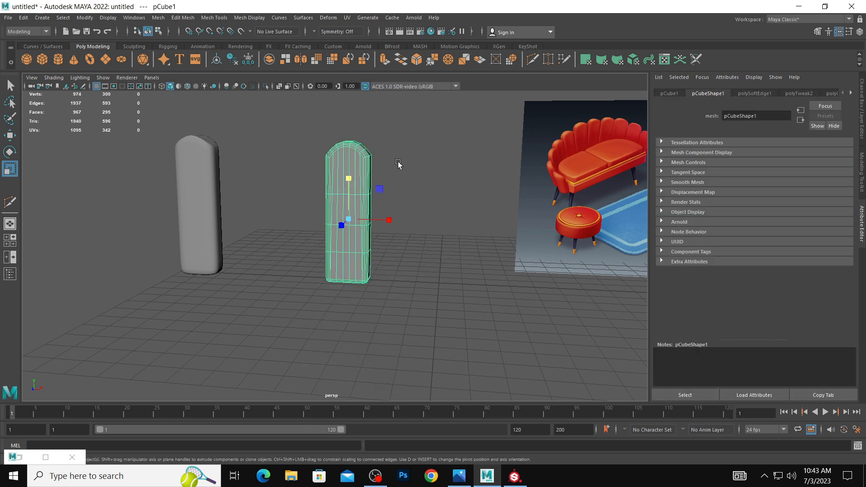
left_click(412, 170)
Bevel the edge loop at the box's arched top with a fraction of about 0.42, and return to object selection.
left_click_drag(415, 171, 427, 220, "alt")
left_click(358, 198)
left_click_drag(357, 198, 361, 163, "alt")
right_click_drag(366, 159, 370, 144)
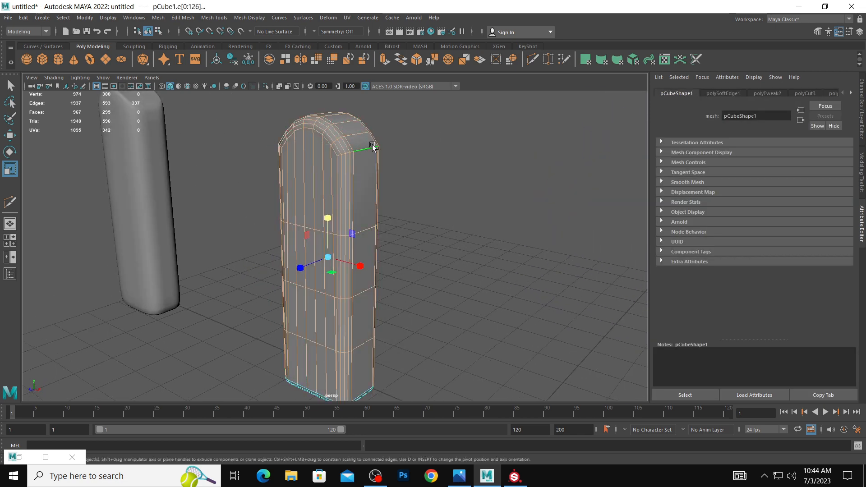
double_click(369, 148)
mouse_move(374, 167)
left_mouse_down("alt")
mouse_move(457, 168)
mouse_move(380, 169)
left_mouse_up("alt")
double_click(377, 143, "shift")
right_click(349, 167, "shift")
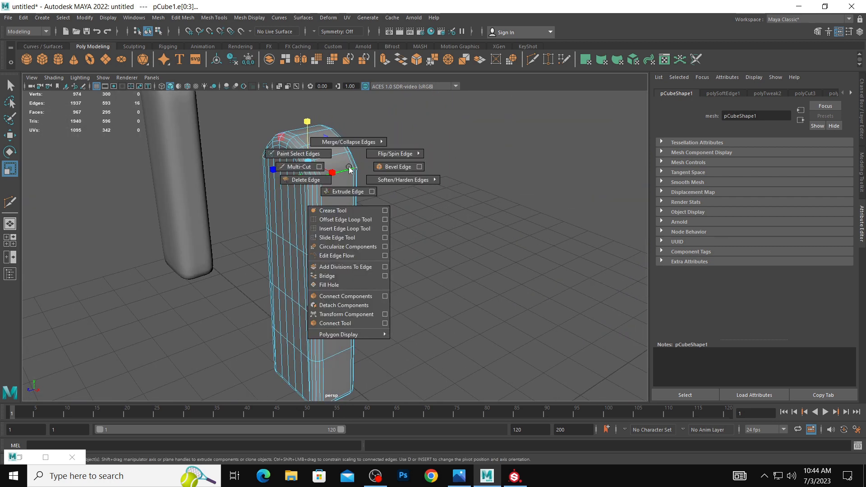
left_click(398, 167)
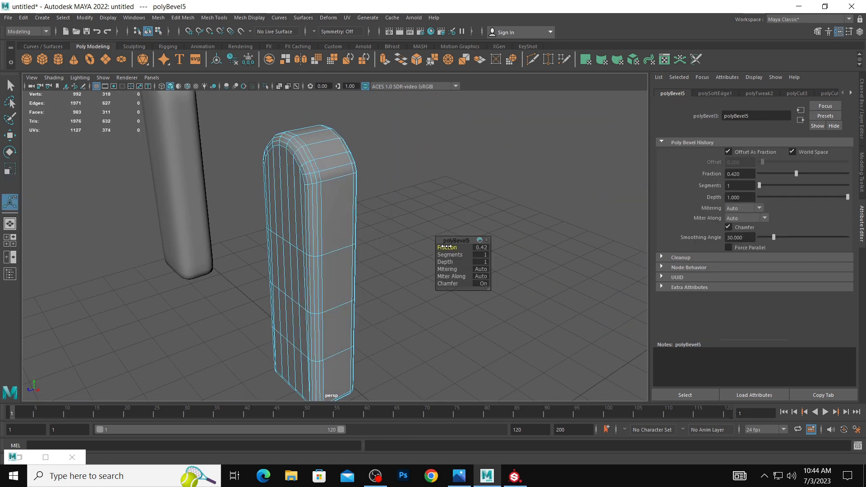
right_click_drag(348, 181, 382, 169)
left_click(382, 170)
scroll(293, 163, "down", 5)
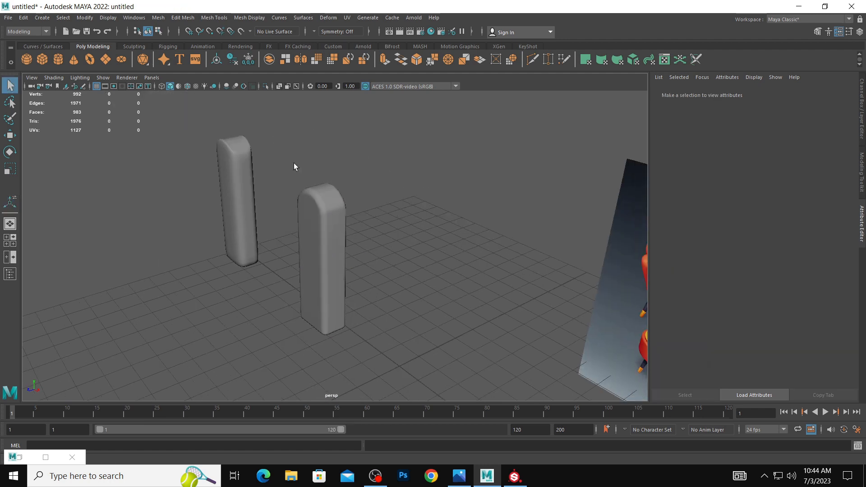
Compare the bevelled segment's shape with the smooth-previewed segment and the reference image from several angles.
left_click_drag(294, 164, 391, 172, "alt")
left_click_drag(389, 251, 213, 195, "alt")
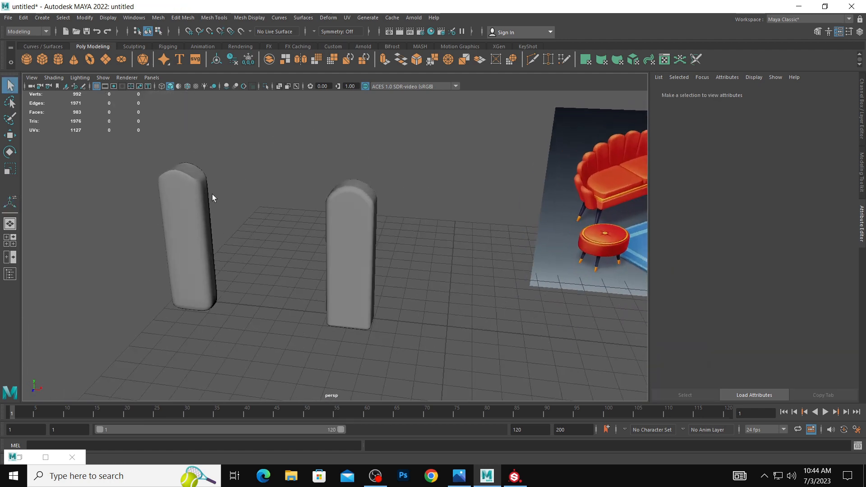
left_click(180, 201)
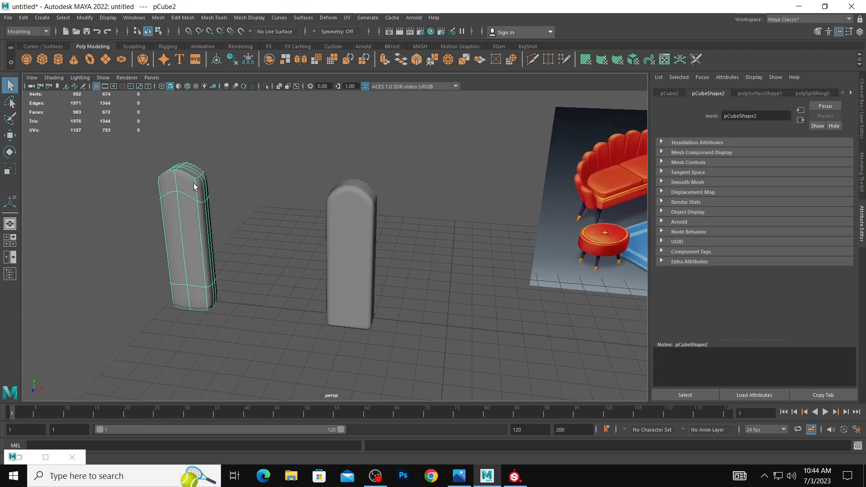
left_click(228, 245)
left_click_drag(228, 245, 367, 267, "alt")
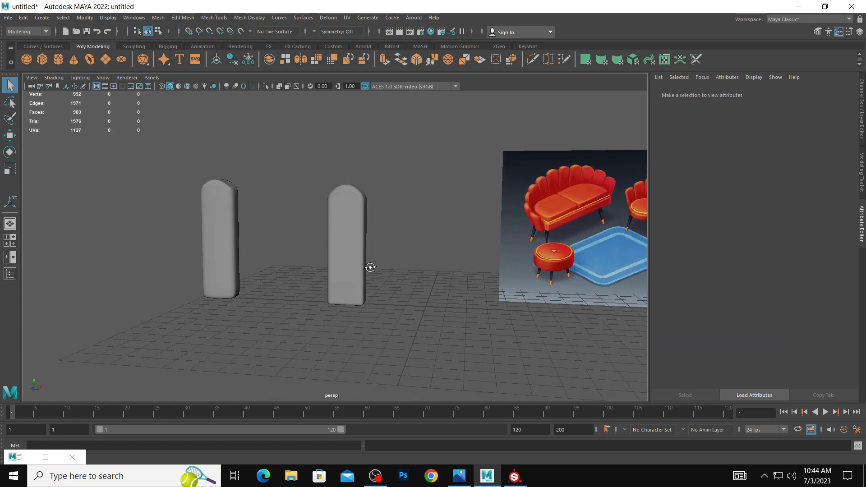
left_click(365, 297)
left_click(220, 247)
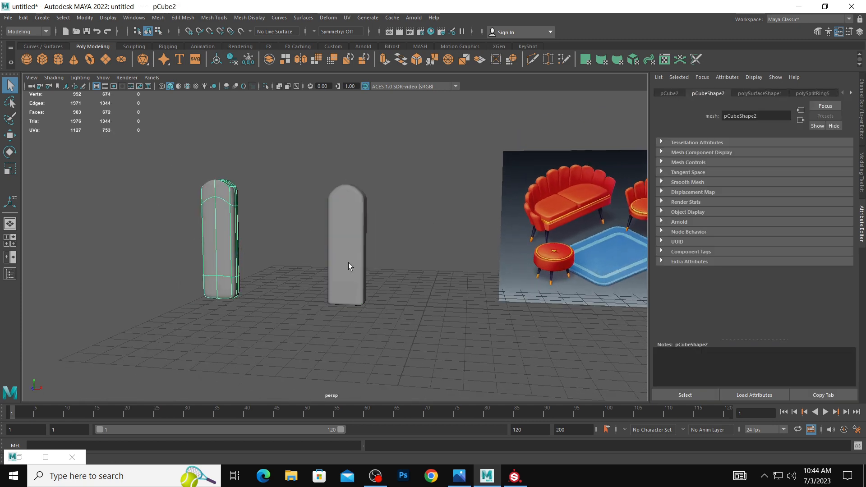
left_click(349, 266)
left_click(204, 238)
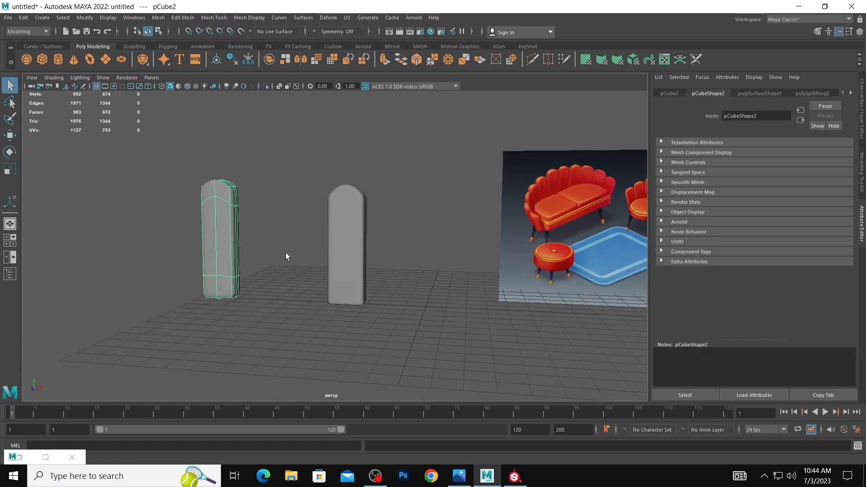
left_click(343, 262)
left_click_drag(345, 258, 324, 242, "alt")
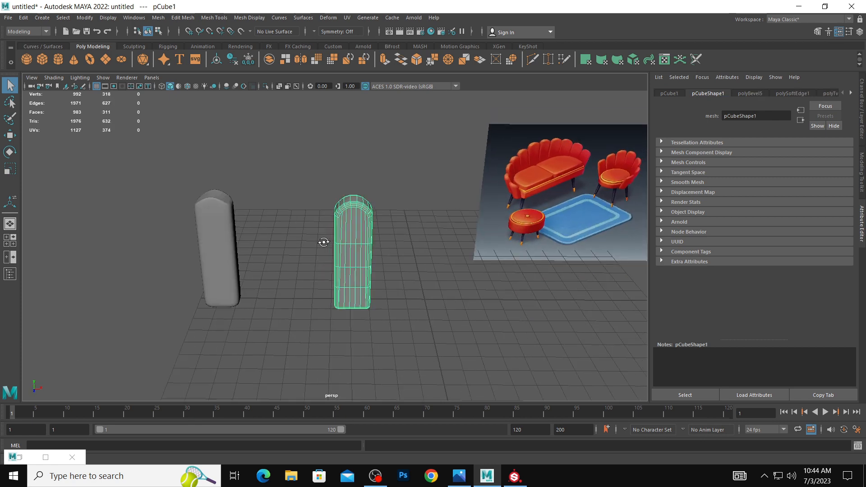
Try to lower the top centre vertices of the smooth-previewed segment, and undo the change.
left_click(224, 223)
right_click_drag(224, 223, 246, 225, "alt")
right_click_drag(197, 195, 166, 195)
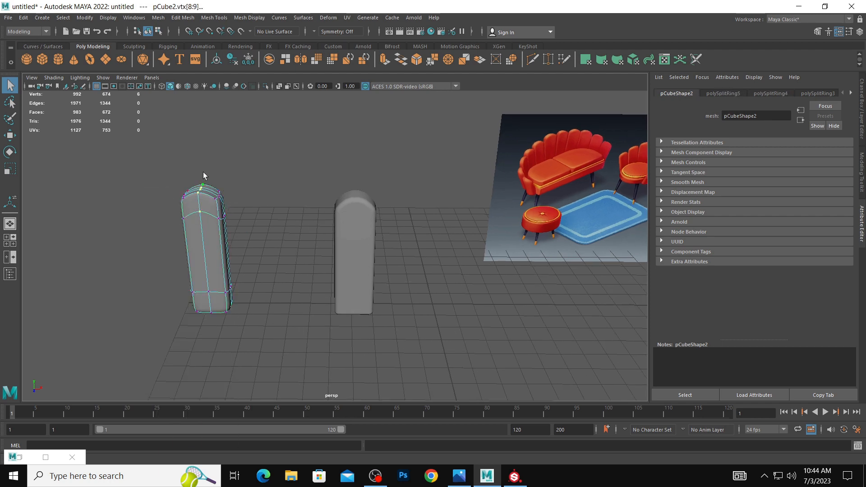
key("w")
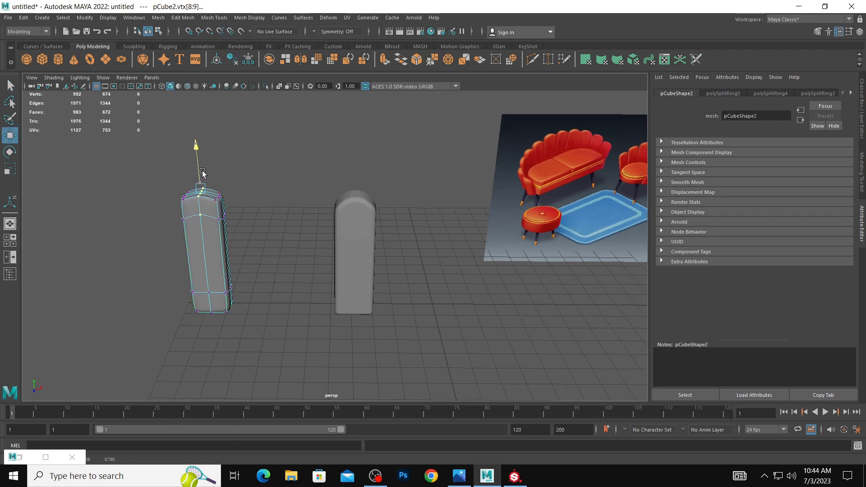
left_click(271, 235)
left_click_drag(271, 234, 212, 225, "alt")
right_click_drag(212, 226, 290, 188)
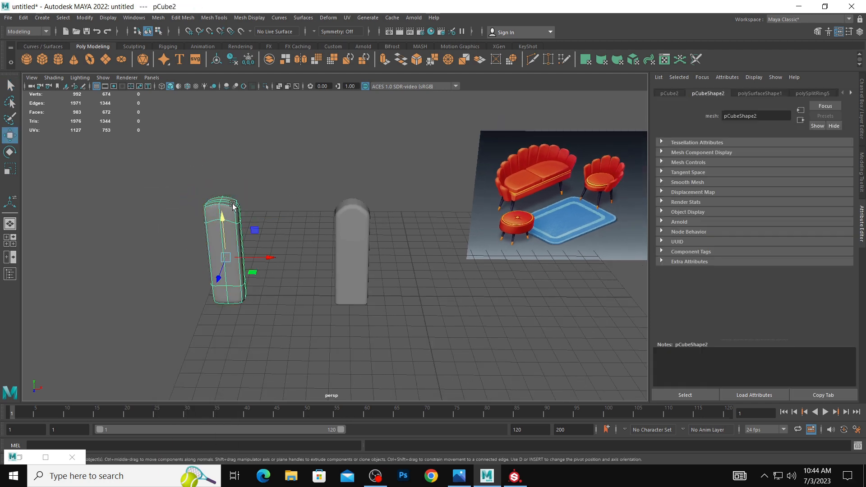
key("ctrl+z")
mouse_move(215, 186)
left_mouse_down()
mouse_move(225, 232)
mouse_move(219, 183)
left_mouse_up()
left_click(266, 203)
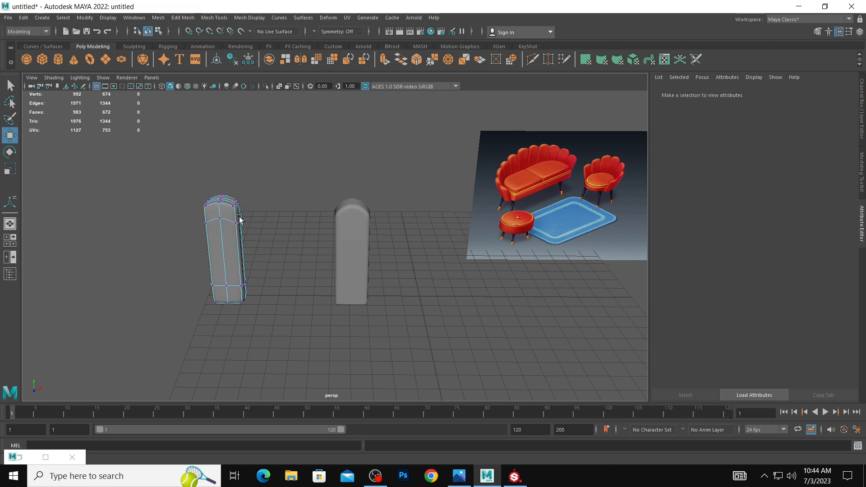
key("1")
key("3")
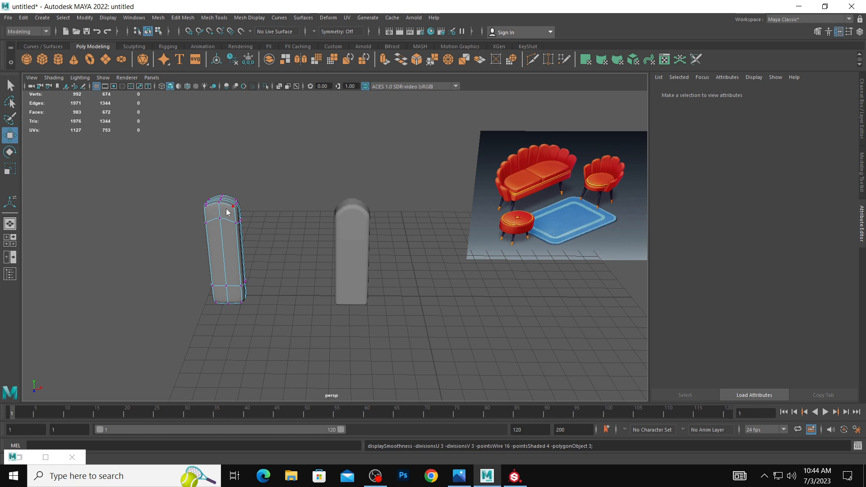
right_click_drag(227, 209, 276, 189)
left_click(252, 215)
left_click_drag(267, 222, 236, 218, "alt")
Lower the upper horizontal edge loop of the smooth-previewed segment to round its top, and return to object selection.
left_click(243, 217)
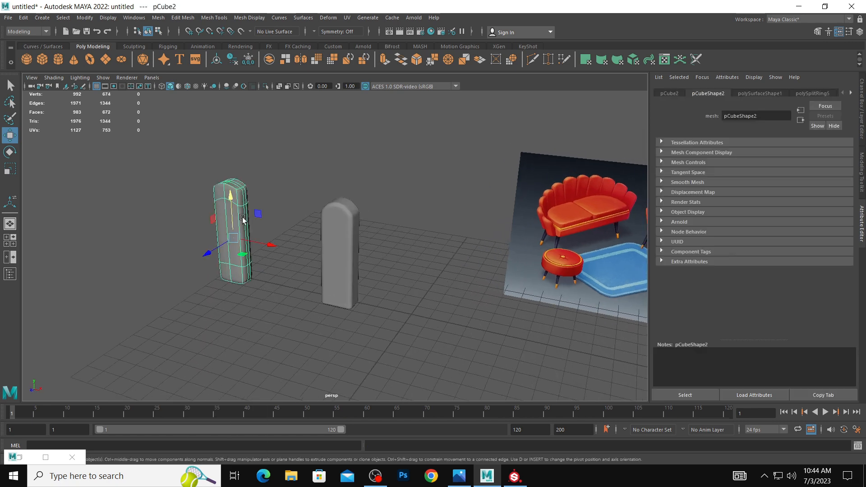
right_click_drag(243, 195, 267, 191, "alt")
middle_click_drag(266, 191, 289, 200, "alt")
right_click_drag(191, 183, 192, 159)
double_click(198, 196)
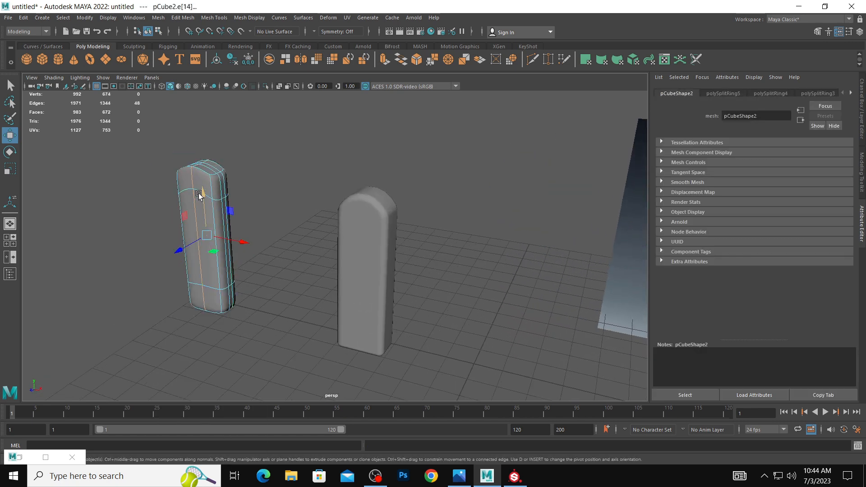
double_click(188, 188)
left_click_drag(197, 147, 200, 170)
left_click(259, 149)
left_click_drag(257, 152, 237, 217, "alt")
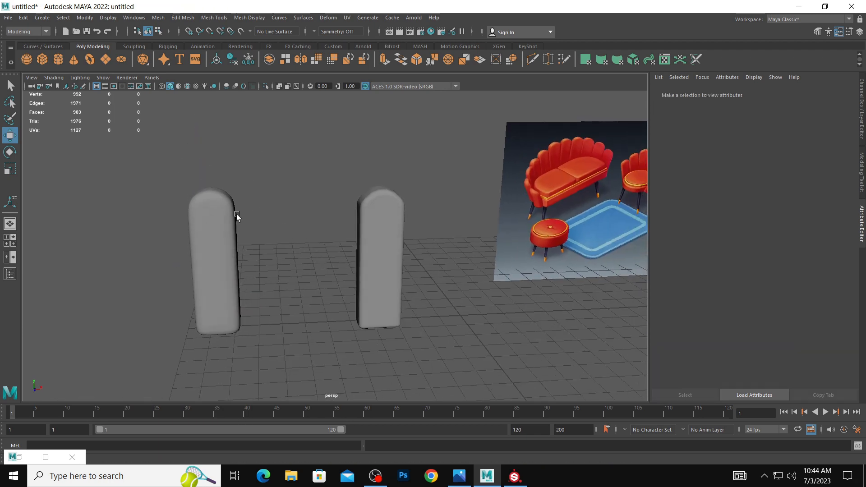
Fine-tune the height of the smooth-previewed segment's upper horizontal edge loop and return to object selection.
left_click(392, 233)
left_click(257, 209)
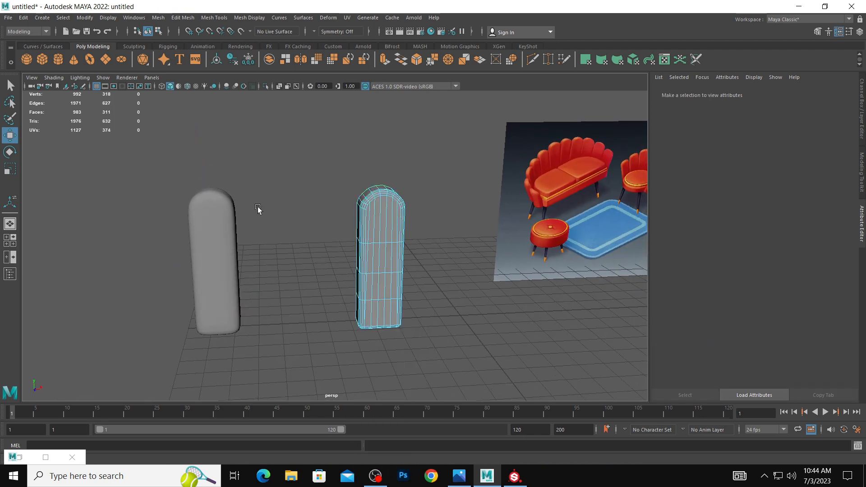
left_click(228, 226)
left_click(234, 229)
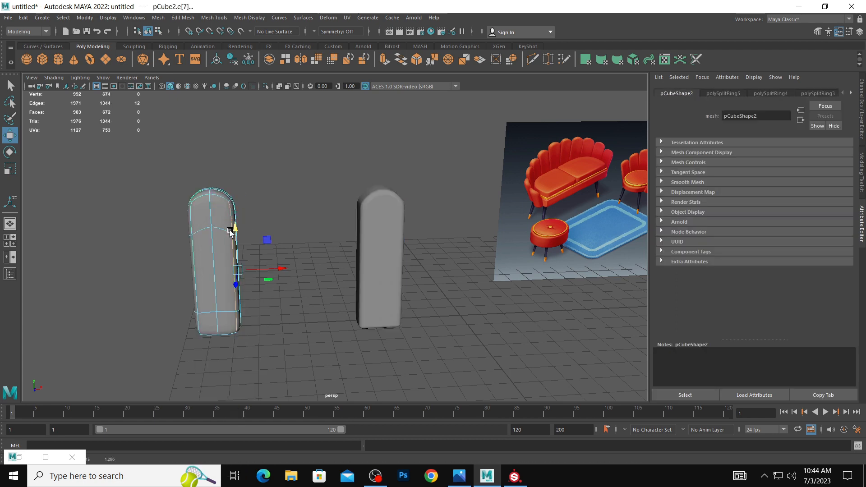
double_click(224, 231)
left_click_drag(212, 181, 212, 180)
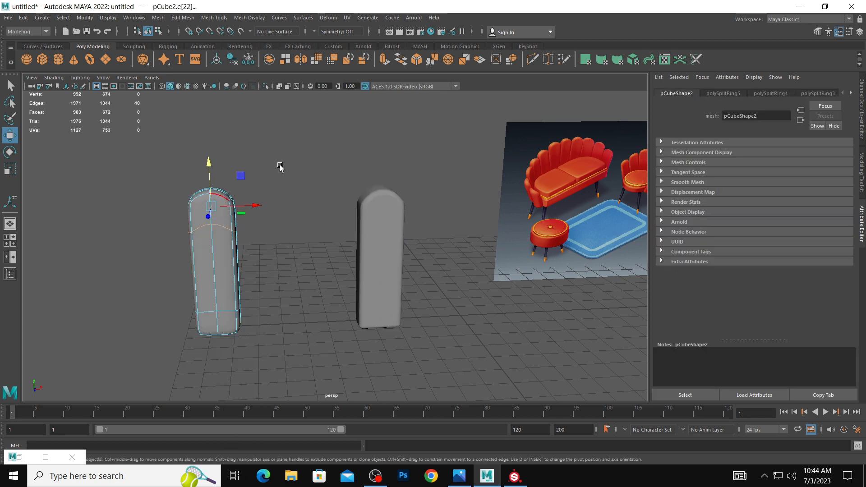
left_click(280, 168)
left_click_drag(280, 169, 224, 188, "alt")
Duplicate the smooth segment sideways and repeat the duplication with the same spacing to form a row of eleven segments.
left_click(246, 223)
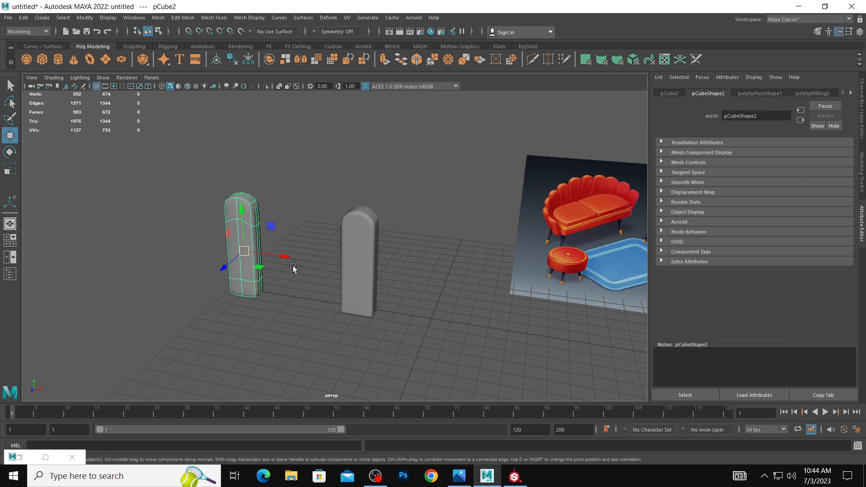
key("ctrl+d")
left_click_drag(281, 258, 243, 251)
key("shift+d")
key("shift+d")
key("shift+d")
key("shift+d")
key("shift+d")
key("shift+d")
key("shift+d")
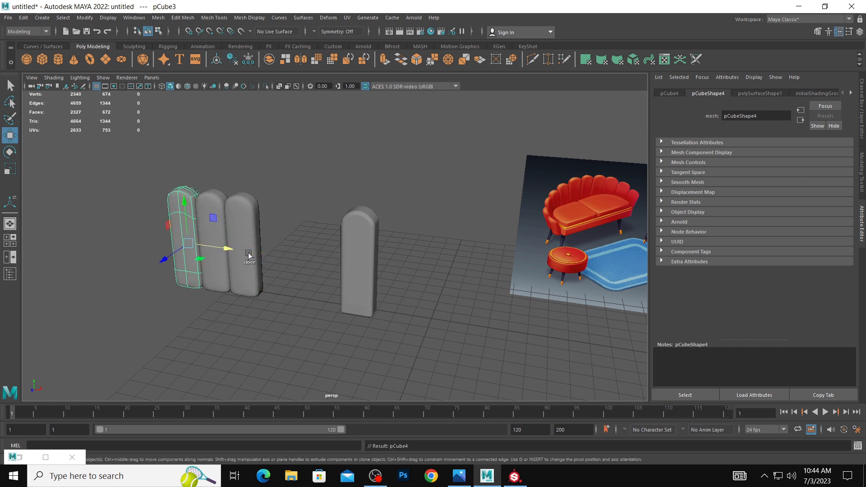
key("shift+d")
key("shift+d")
left_click(272, 330)
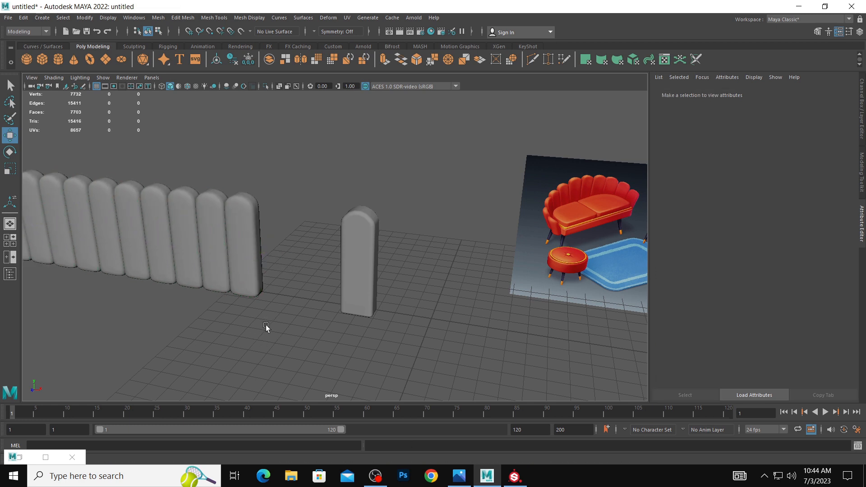
Move the single segment forward on the grid and duplicate it sideways at equal spacing into a second row of eight.
middle_click_drag(266, 325, 316, 315, "alt")
right_click_drag(315, 314, 239, 288, "alt")
left_click(374, 258)
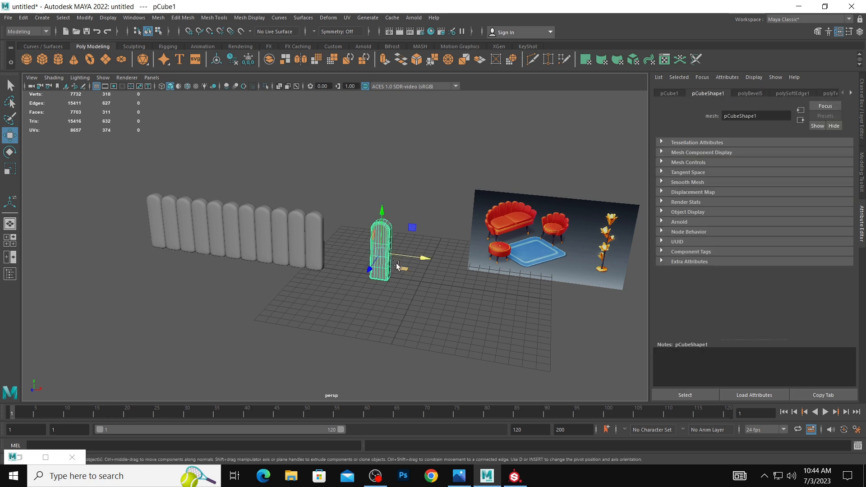
left_click_drag(372, 270, 360, 339)
key("ctrl+d")
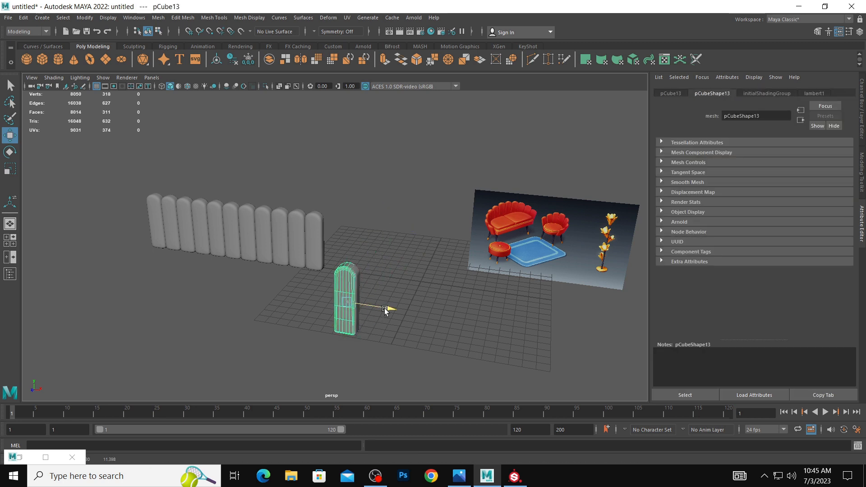
left_click_drag(387, 307, 362, 310)
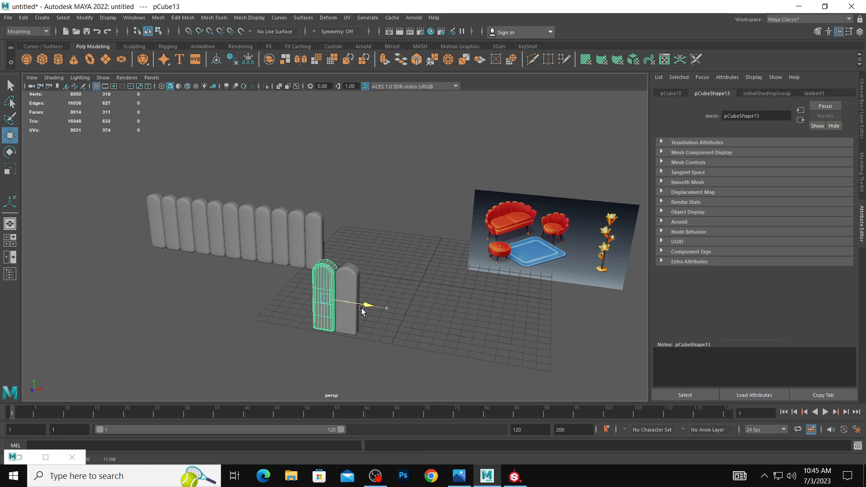
key("shift+d")
key("shift+d")
key("shift+d")
key("shift+d")
key("shift+d")
key("shift+d")
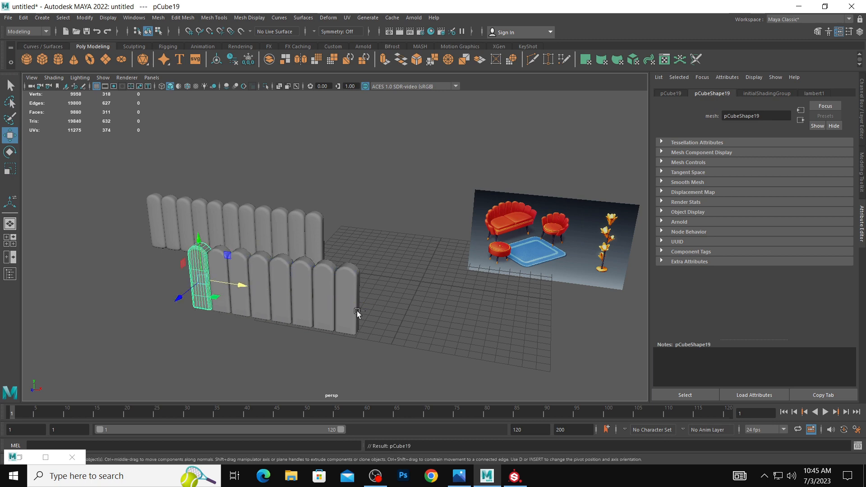
Undo the repeated sideways duplications of the front segment and clear the selection.
key("ctrl+z")
key("ctrl+s")
left_click(527, 99)
key("ctrl+z")
key("ctrl+z")
key("ctrl+z")
key("ctrl+z")
key("ctrl+z")
key("ctrl+z")
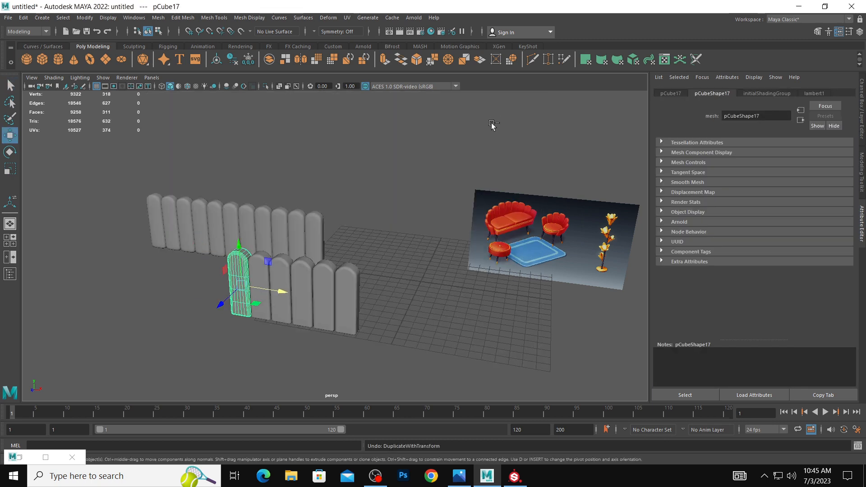
left_click(404, 298)
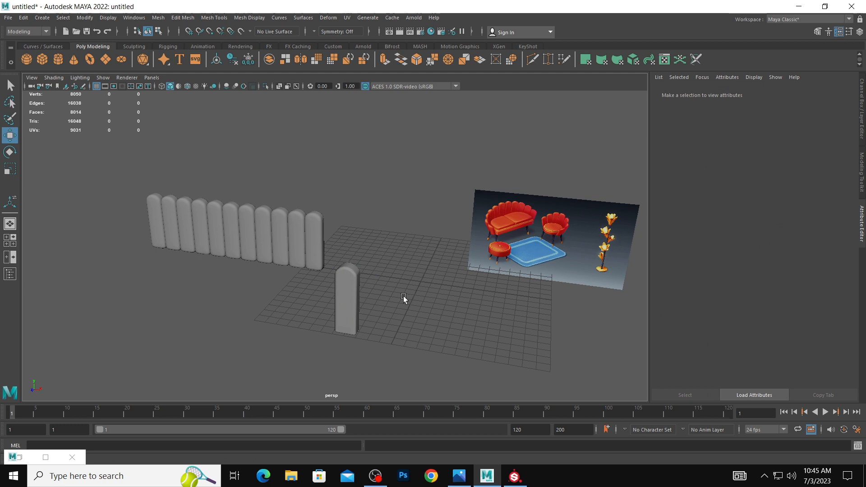
Duplicate the front segment sideways again and repeat the duplication with the same spacing to form a row of eight.
left_click(350, 293)
mouse_move(380, 308)
left_mouse_down()
mouse_move(393, 309)
mouse_move(372, 308)
left_mouse_up()
key("ctrl+d")
key("shift+d")
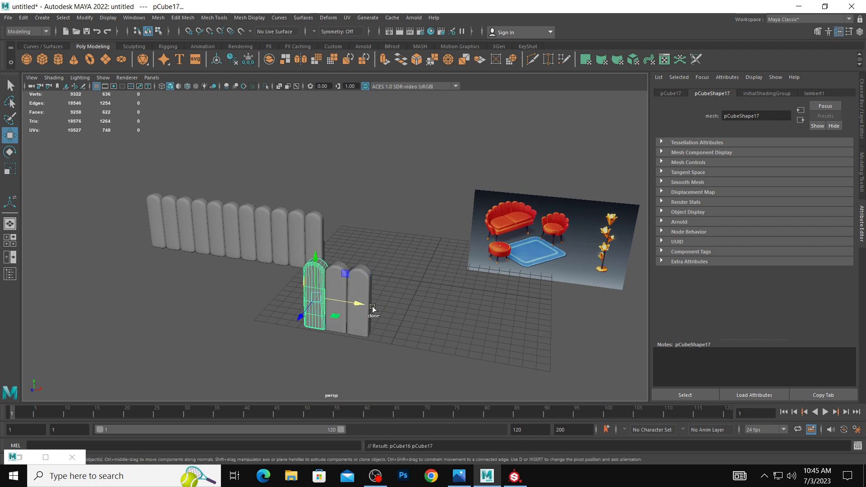
key("shift+d")
key("shift+d")
key("shift+d")
key("shift+d")
key("shift+d")
left_click(437, 312)
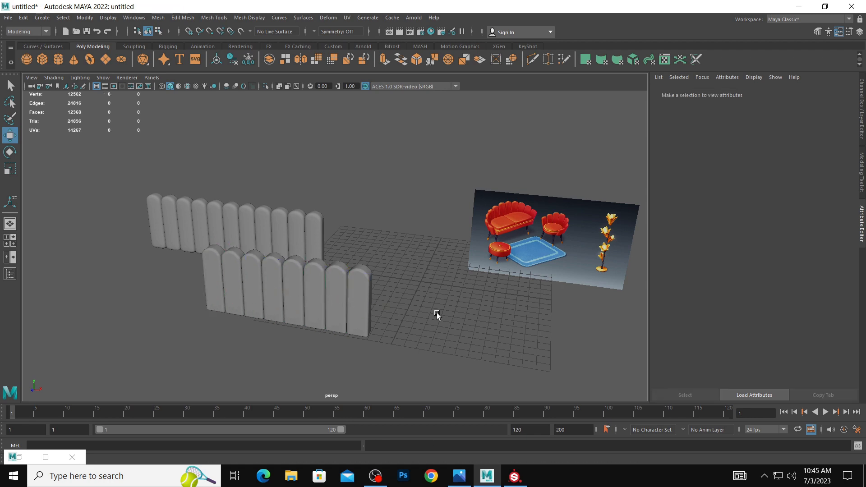
left_click_drag(437, 312, 445, 287, "alt")
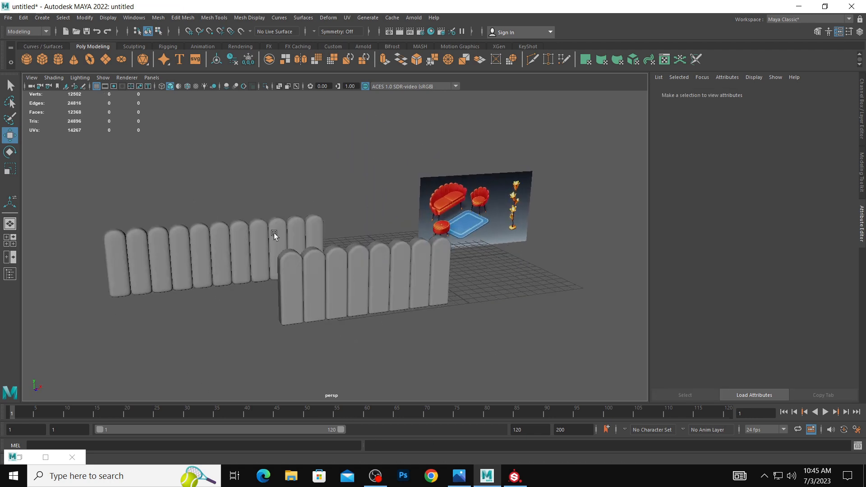
Delete the eleven-segment back row and the front row's copies, keeping only the end segment.
left_click_drag(243, 221, 232, 242, "alt")
left_click_drag(42, 192, 336, 255)
key("Delete")
left_click_drag(180, 206, 364, 324)
key("Delete")
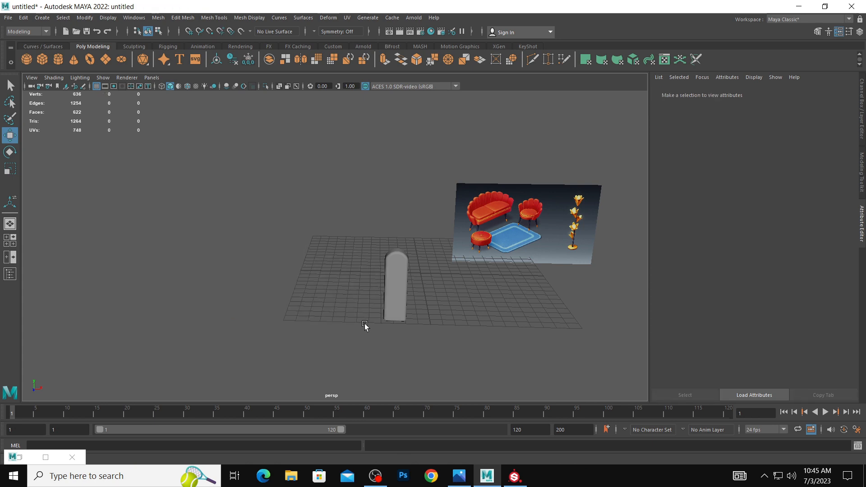
Delete the overlapping duplicate of the remaining segment and move the kept segment back on the grid.
left_click(396, 299)
middle_click_drag(396, 300, 380, 256, "alt")
left_click_drag(382, 255, 370, 275, "alt")
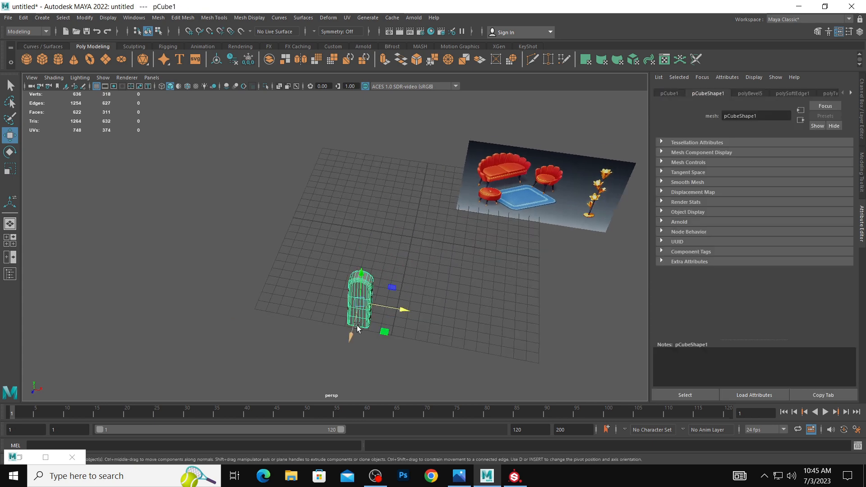
left_click_drag(355, 326, 390, 256)
key("Delete")
left_click(367, 298)
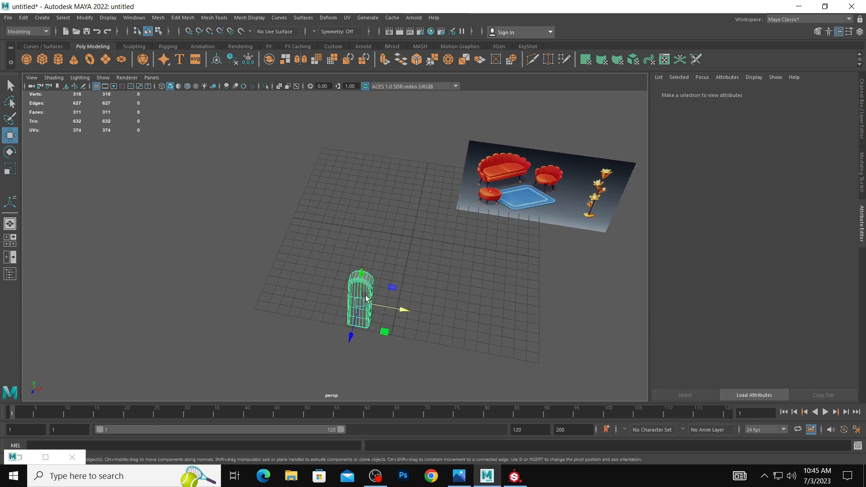
left_click_drag(353, 332, 397, 243)
middle_click_drag(397, 253, 370, 311, "alt")
left_click_drag(370, 311, 412, 296, "alt")
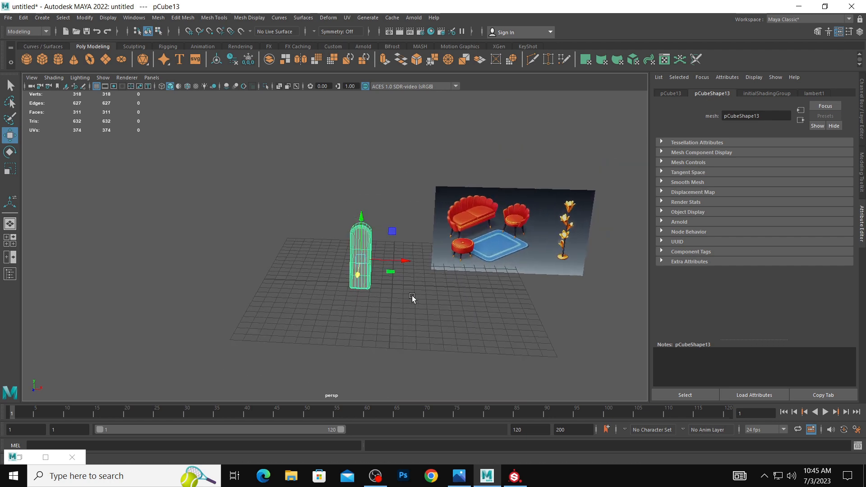
Apply an automatic UV projection to the single cushion segment.
right_click_drag(413, 296, 420, 279, "alt")
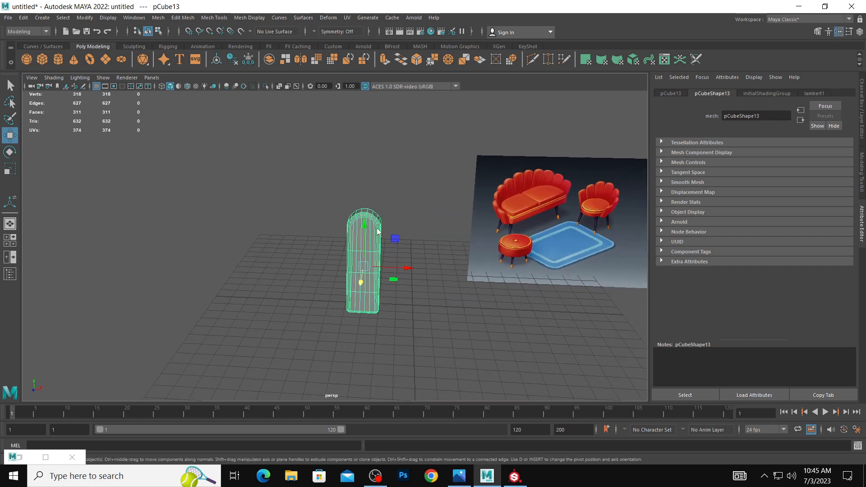
left_click(415, 212)
left_click(374, 219)
left_click(347, 17)
left_click(380, 67)
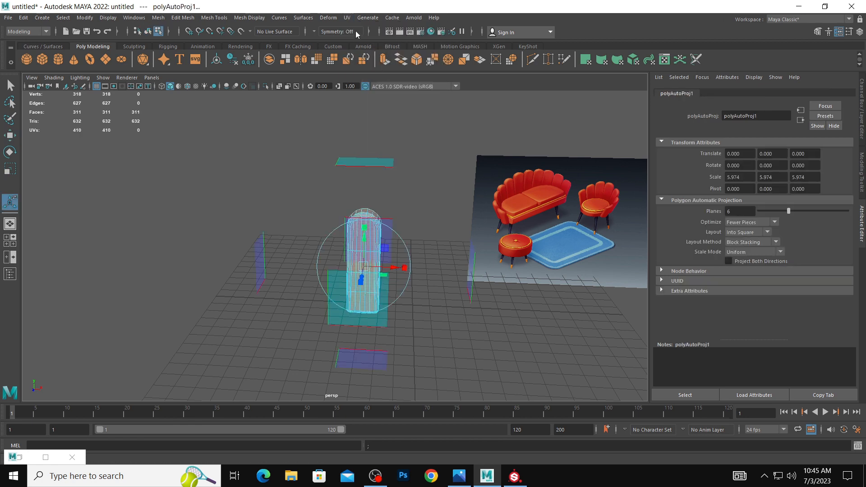
Inspect the segment's UV layout in the UV Editor, close the UV windows, and return to object selection.
left_click(347, 17)
left_click(360, 33)
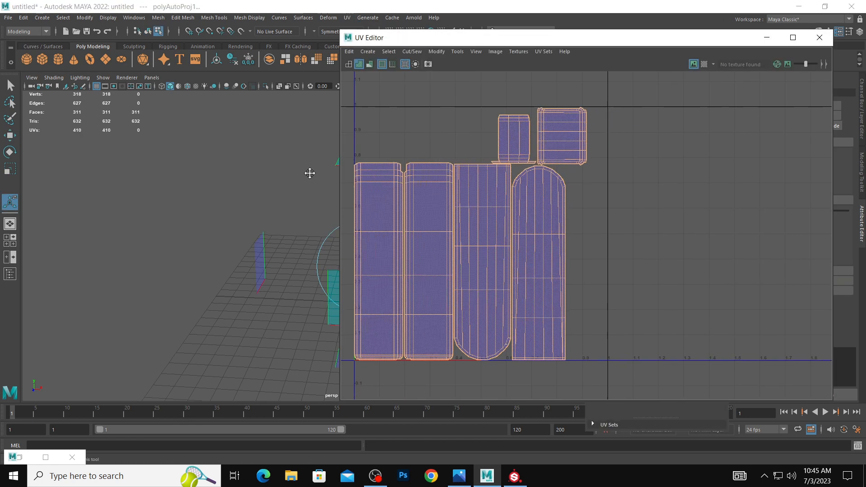
middle_click_drag(310, 174, 351, 174, "alt")
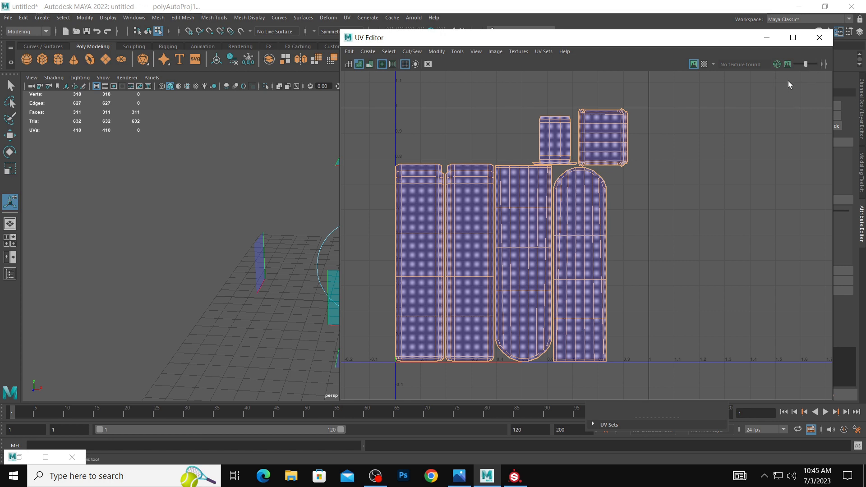
left_click(820, 38)
right_click(372, 230)
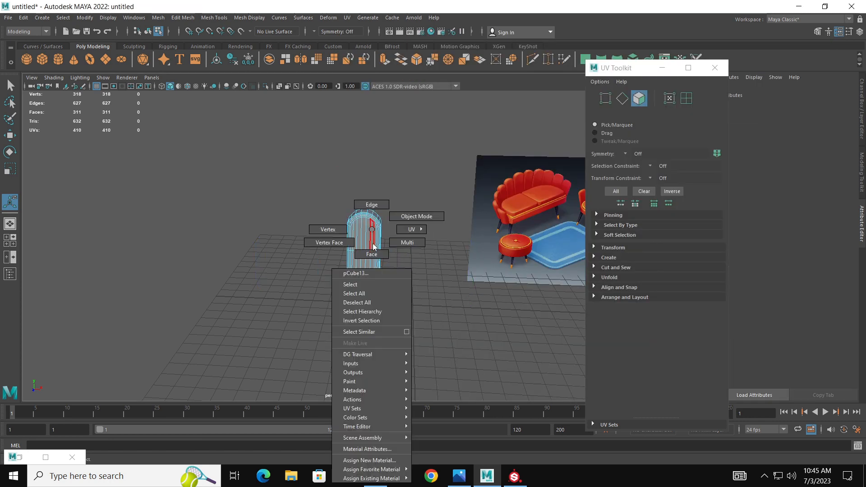
right_click_drag(374, 246, 387, 231)
left_click(362, 242)
key("w")
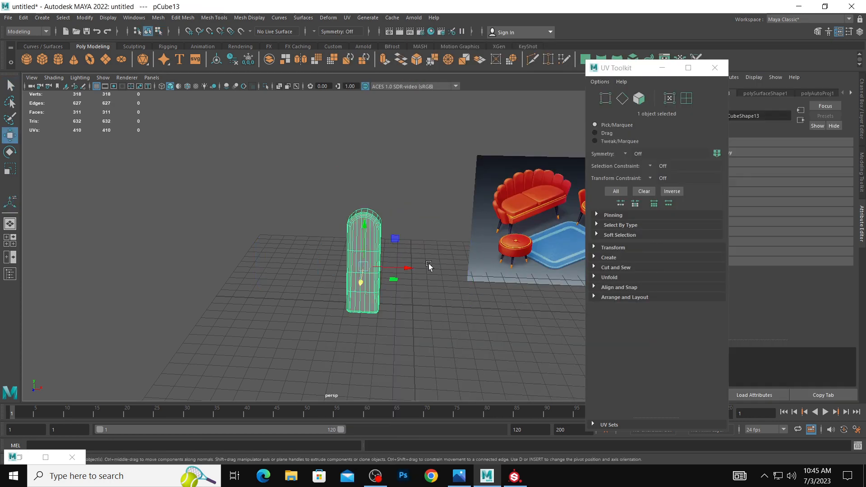
left_click(715, 68)
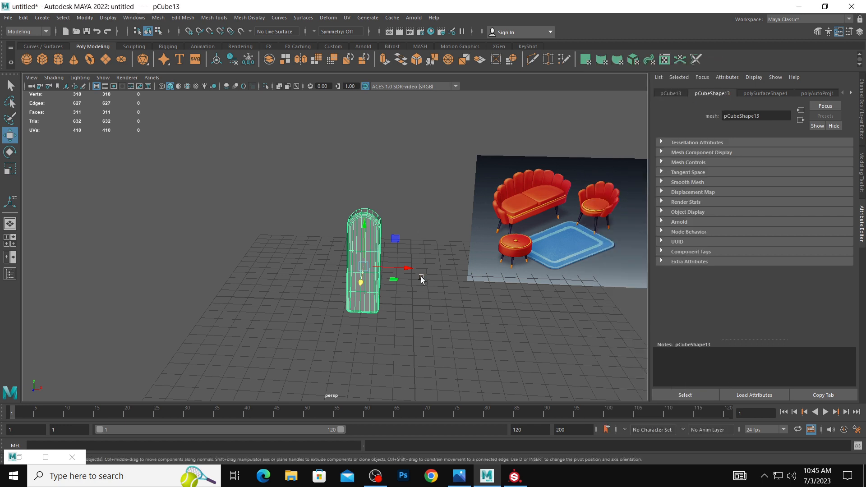
Duplicate the UV-mapped segment and place the copy directly beside the original.
key("ctrl+d")
left_click_drag(410, 269, 389, 268)
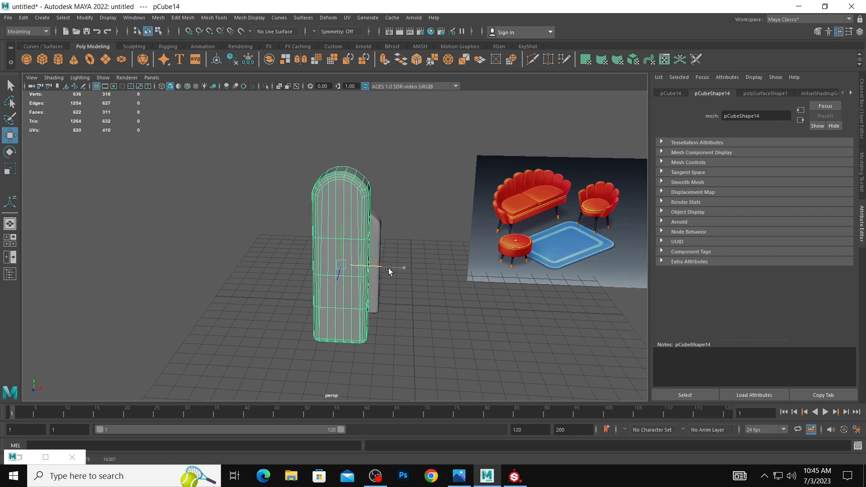
scroll(354, 189, "down", 3)
left_click(354, 192)
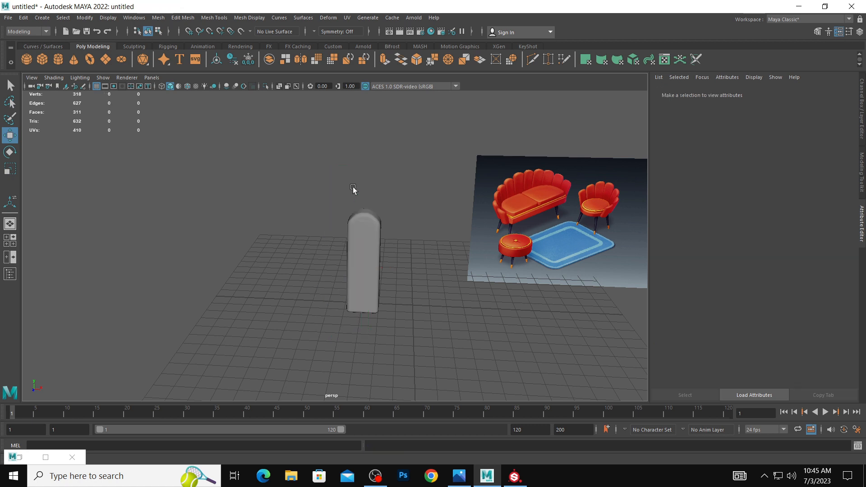
left_click(372, 228)
left_click_drag(406, 268, 374, 267, "shift")
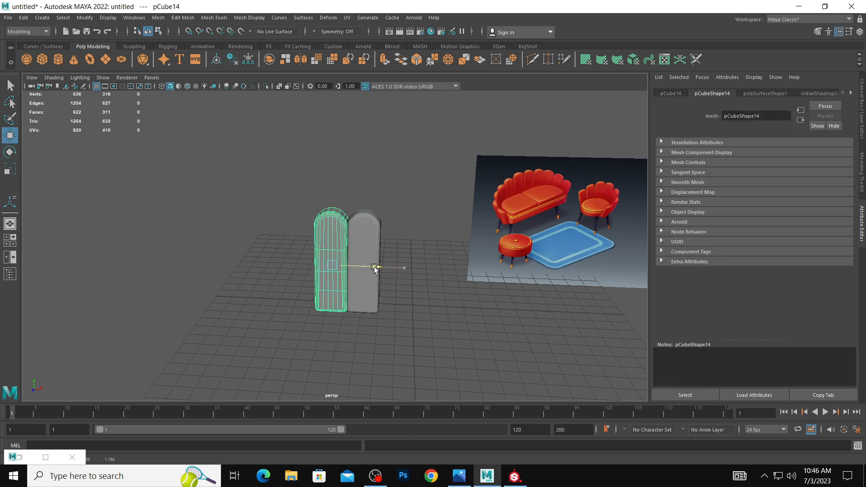
Check the duplicated segment's UV layout in the UV Editor and close the UV windows.
left_click(347, 17)
left_click(360, 31)
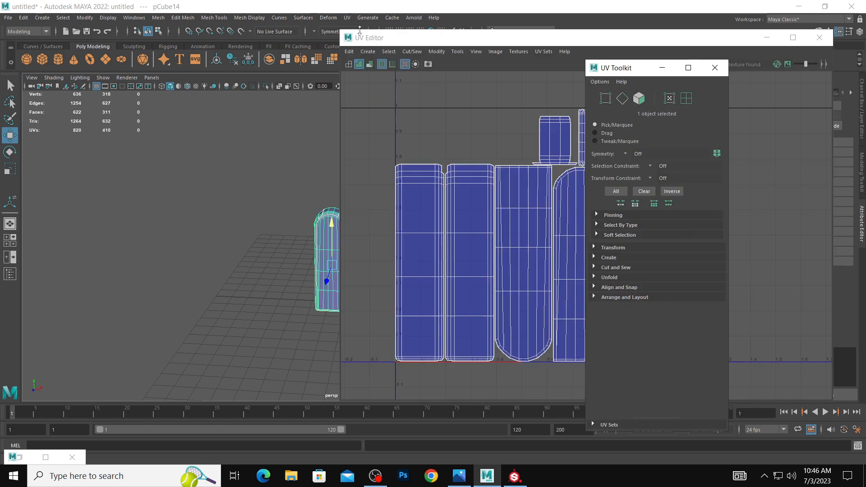
left_click(715, 68)
left_click(819, 37)
Delete the test duplicate and select the original UV-mapped segment.
mouse_move(398, 243)
left_mouse_down("alt")
mouse_move(398, 254)
mouse_move(366, 249)
left_mouse_up("alt")
left_click(373, 242, "shift")
left_click(328, 234)
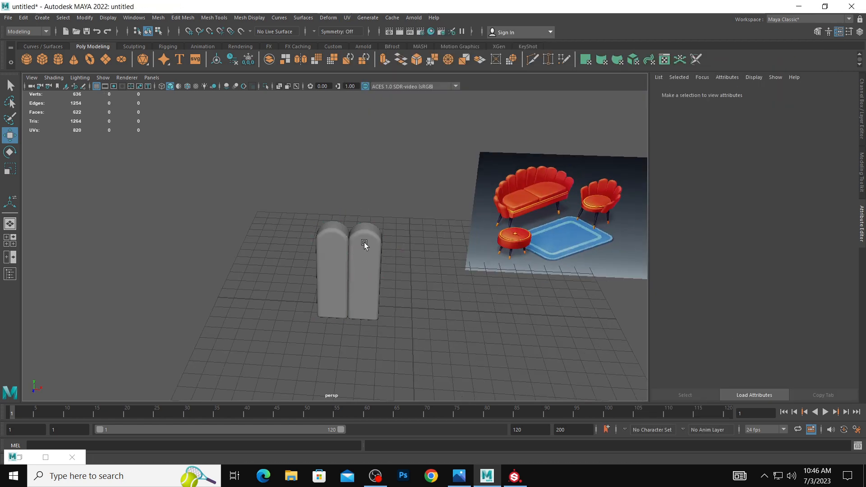
key("Delete")
left_click(341, 227)
key("Delete")
left_click(369, 242)
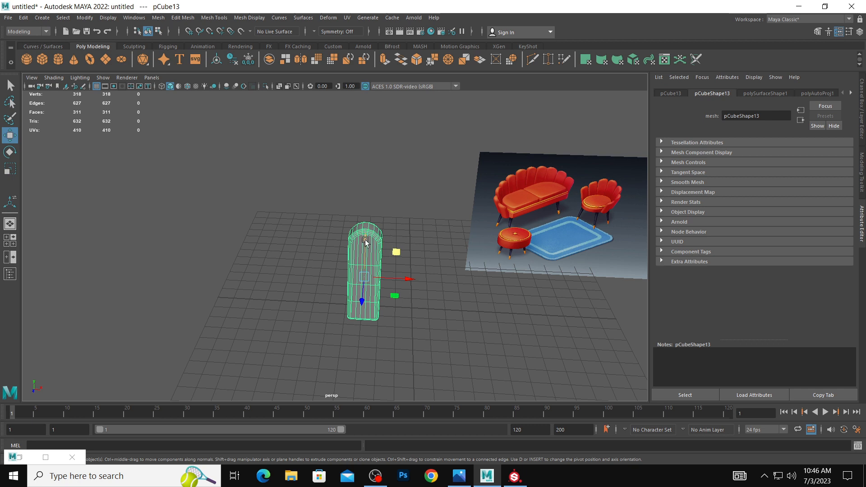
Duplicate the UV-mapped segment sideways and repeat the duplication with the same spacing to form a row of fifteen.
left_click_drag(408, 278, 374, 282, "shift")
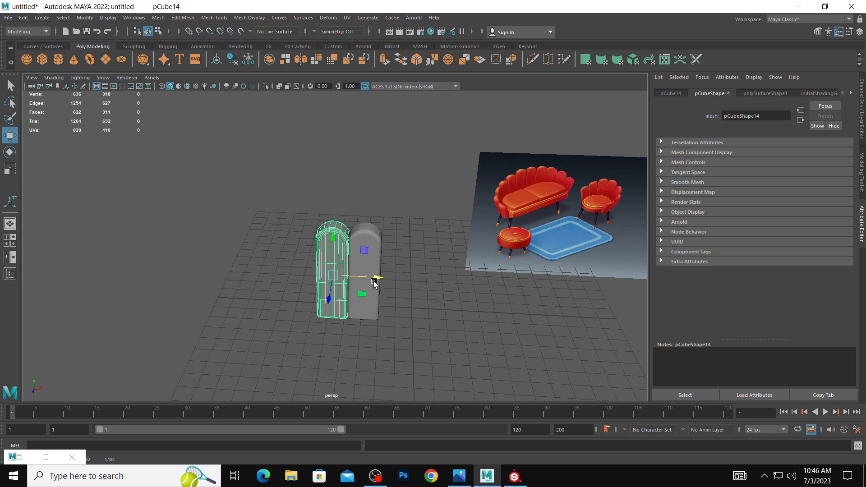
key("shift+d")
key("shift+d")
key("shift+d")
key("shift+d")
key("shift+d")
key("shift+d")
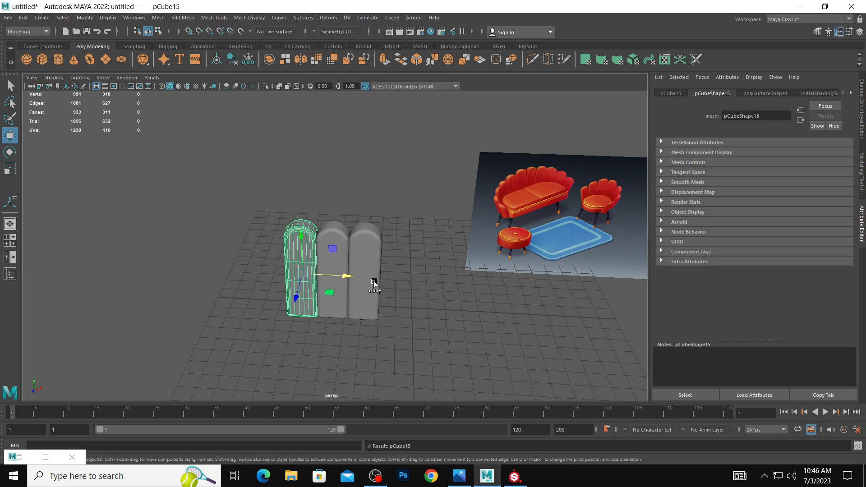
key("shift+d")
key("shift+d")
key("shift+d")
key("shift+d")
key("shift+d")
key("shift+d")
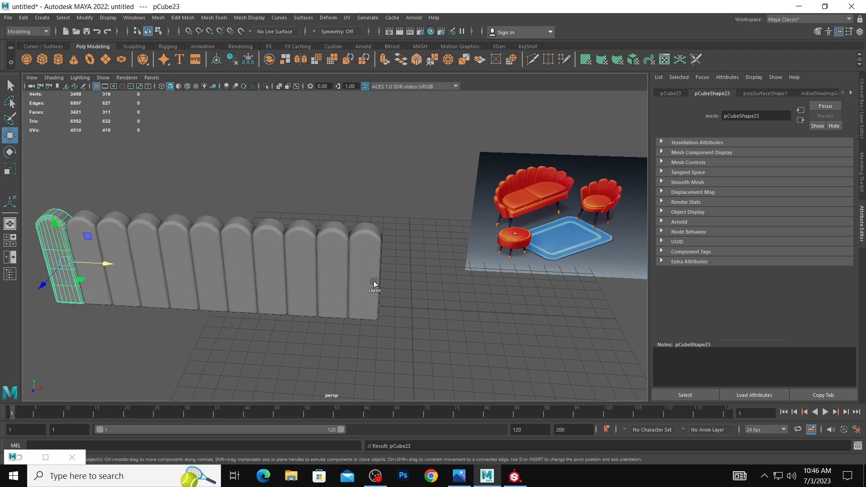
scroll(424, 293, "down", 2)
key("shift+d")
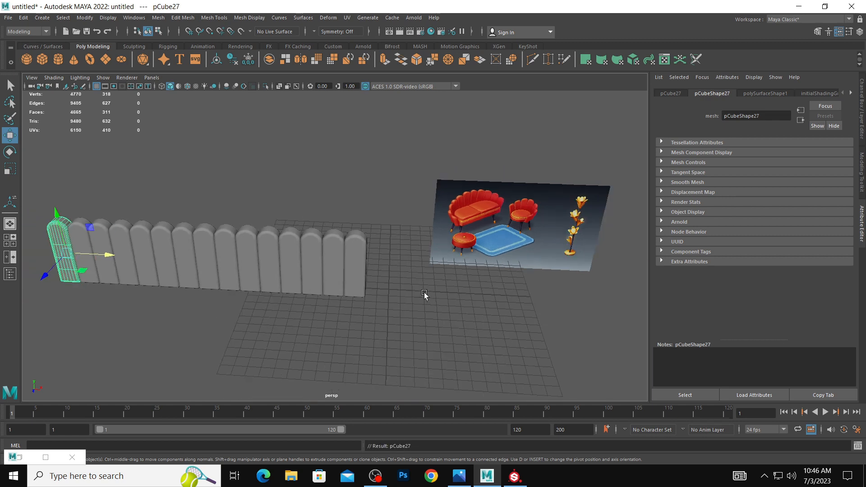
Remove the surplus segments from the far end to leave a row of nine.
left_click(373, 291)
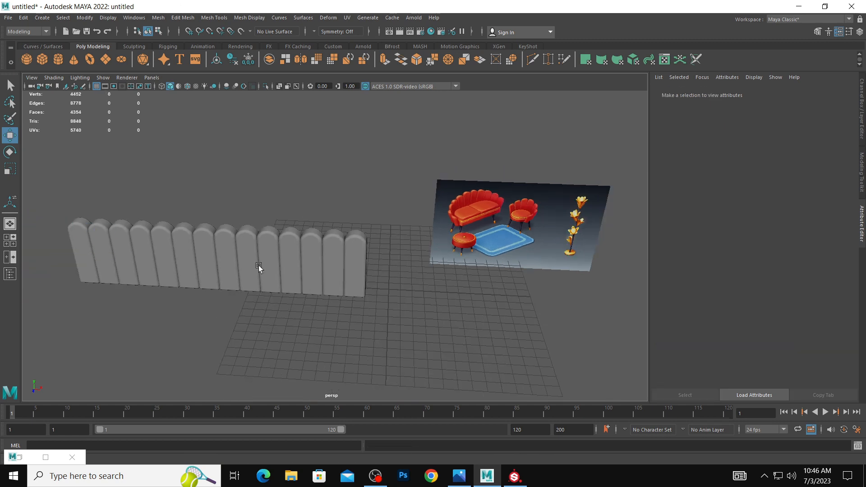
left_click_drag(47, 207, 155, 282)
key("Delete")
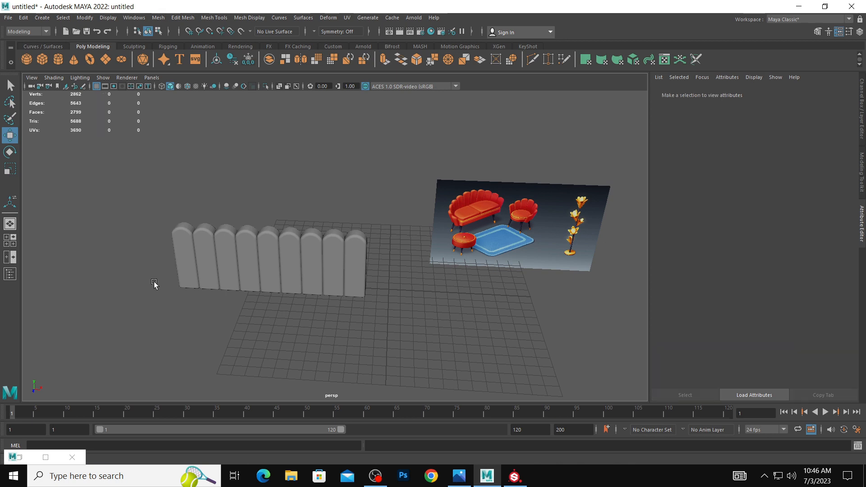
Select all nine cushion segments and combine them into one mesh.
left_click_drag(272, 260, 278, 249, "alt")
middle_click_drag(279, 250, 344, 256, "alt")
left_click_drag(347, 258, 358, 273, "alt")
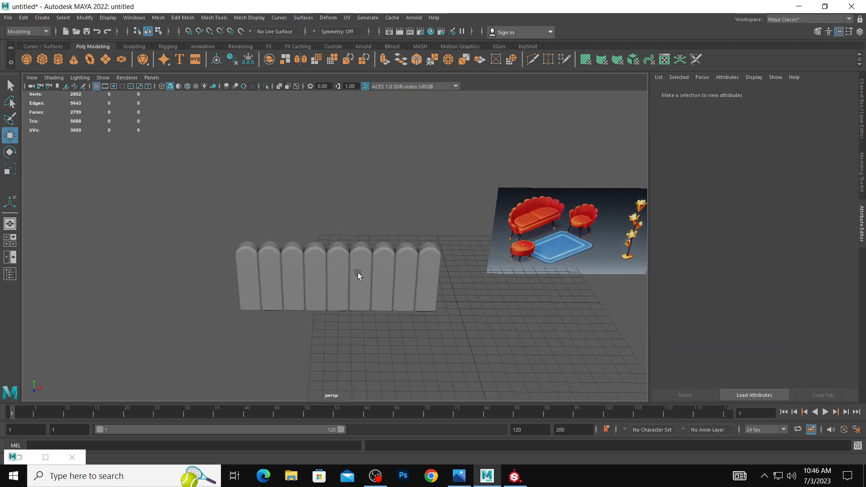
left_click_drag(206, 195, 449, 262)
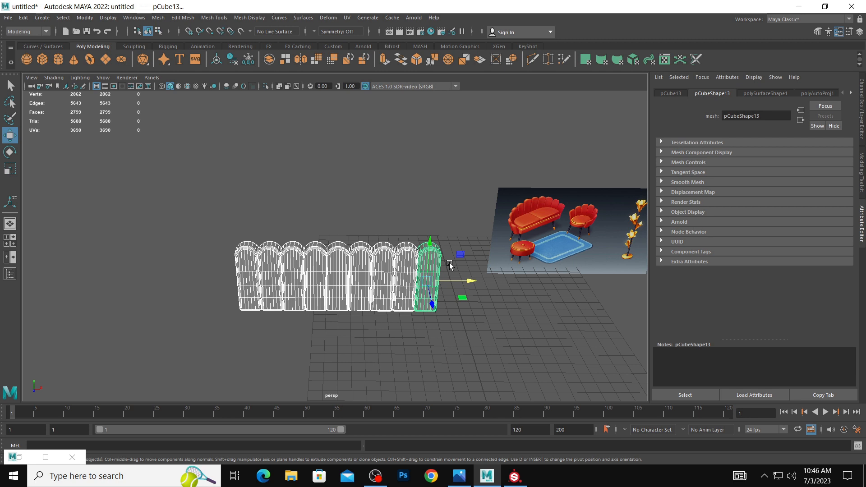
key("space")
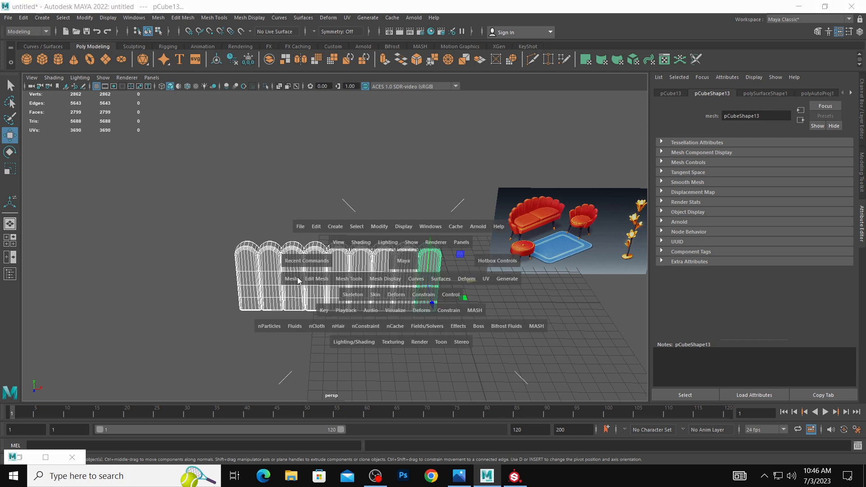
left_click(291, 279)
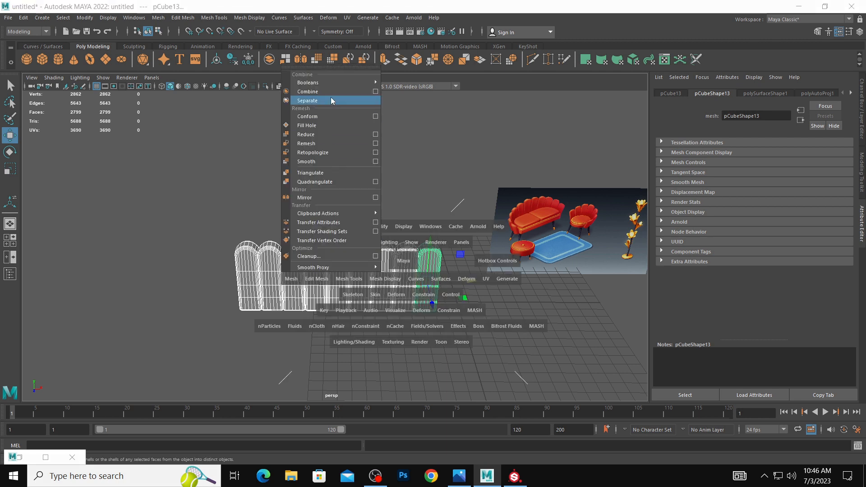
left_click(336, 102)
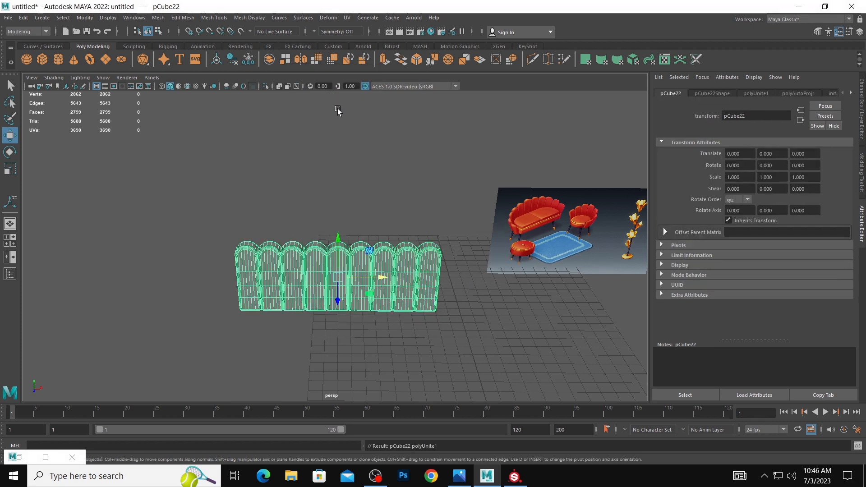
Add a nonlinear Bend deformer to the combined row and rotate its handle 90 degrees in the front view.
left_click(328, 18)
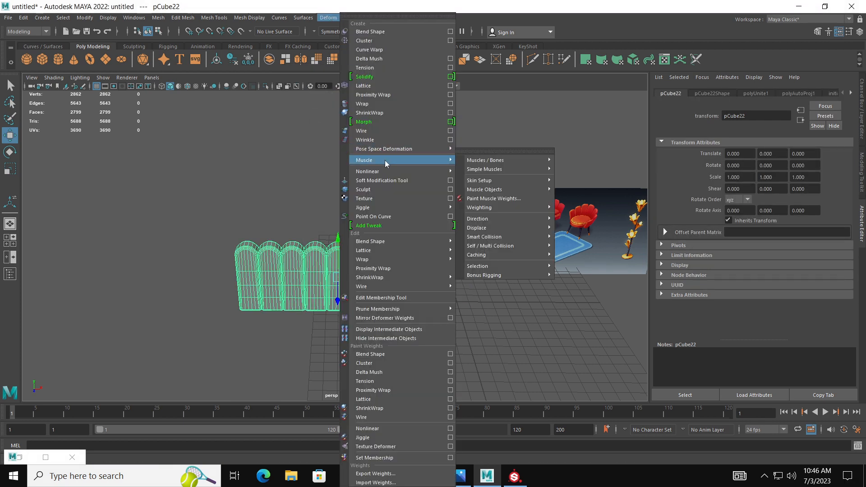
mouse_move(387, 172)
left_click(469, 173)
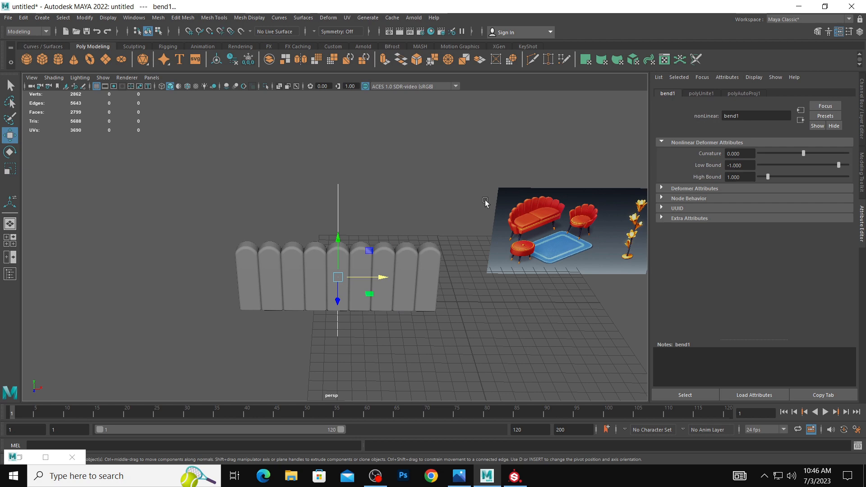
key("space")
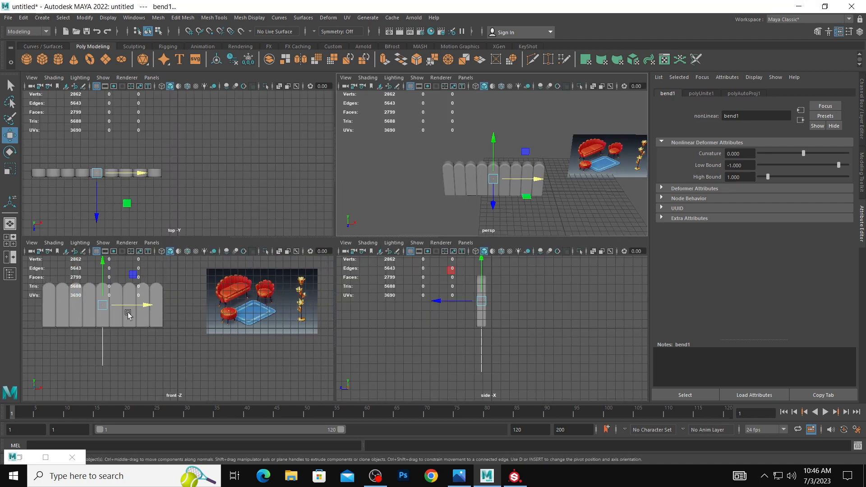
left_click(162, 251)
key("e")
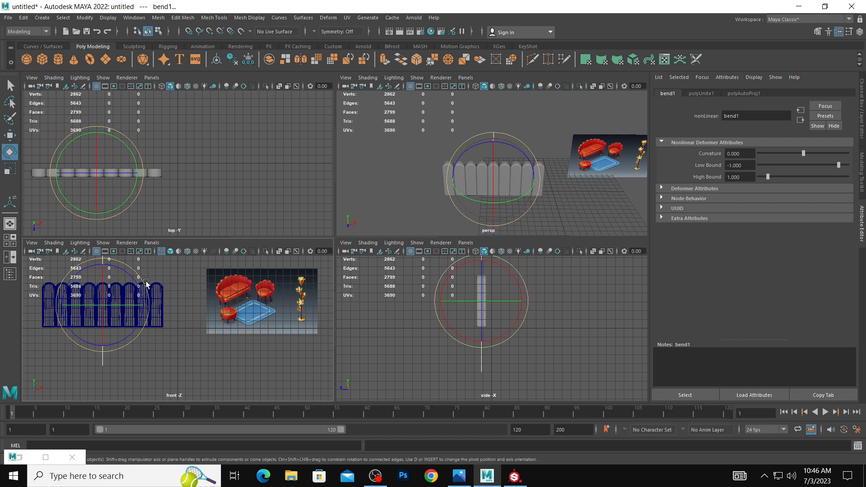
left_click_drag(145, 283, 180, 332)
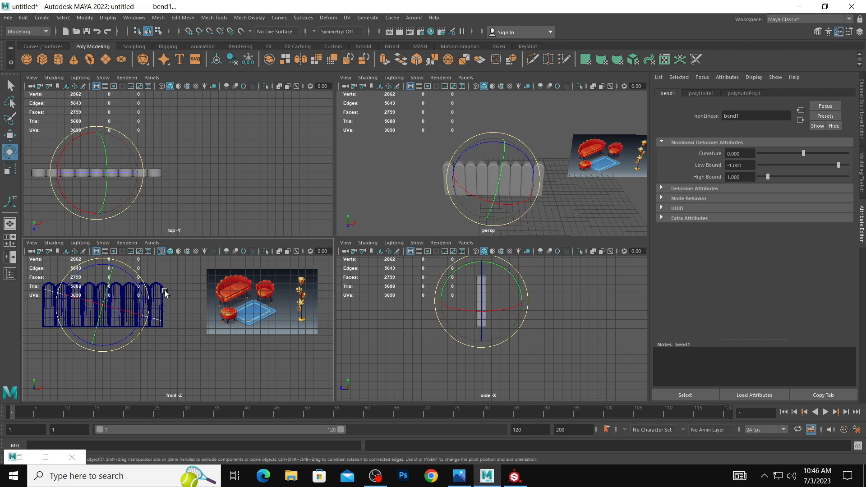
left_click_drag(149, 292, 149, 286)
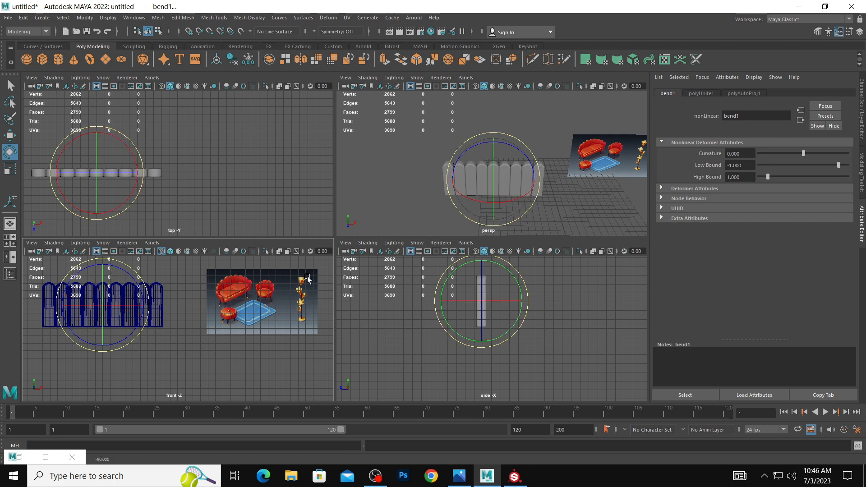
Undo the trial curvature and rotate the bend handle 90 degrees in the side view.
mouse_move(802, 153)
left_mouse_down()
mouse_move(787, 153)
mouse_move(799, 153)
left_mouse_up()
key("ctrl+z")
key("4")
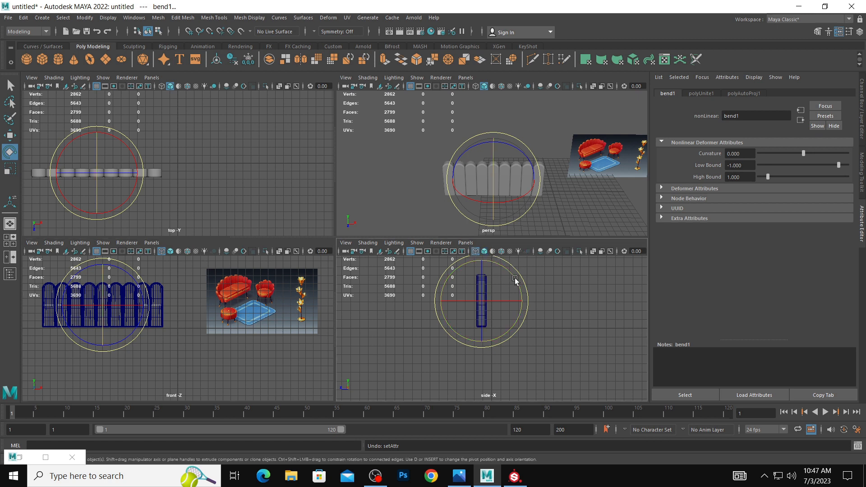
left_click_drag(525, 282, 487, 231)
Set the bend's curvature to about -90.9 and its low bound to 0 so only one half of the row curves.
left_click_drag(804, 153, 782, 158)
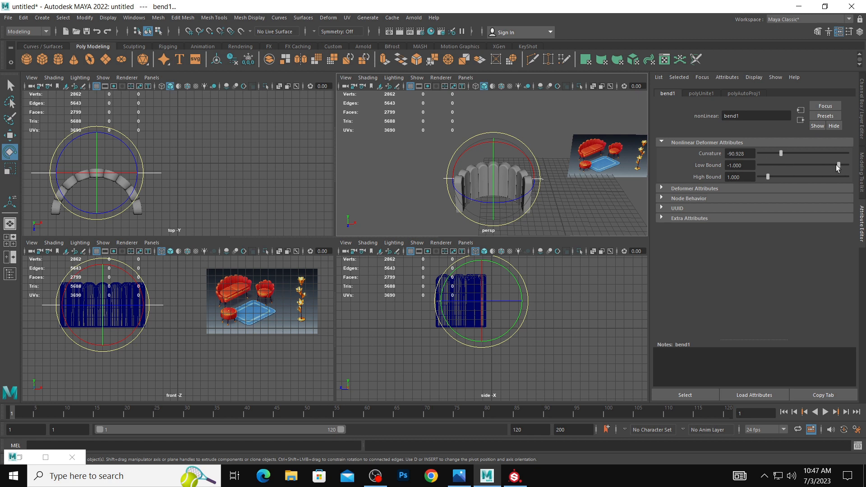
mouse_move(838, 165)
left_mouse_down()
mouse_move(848, 170)
mouse_move(826, 168)
mouse_move(848, 170)
left_mouse_up()
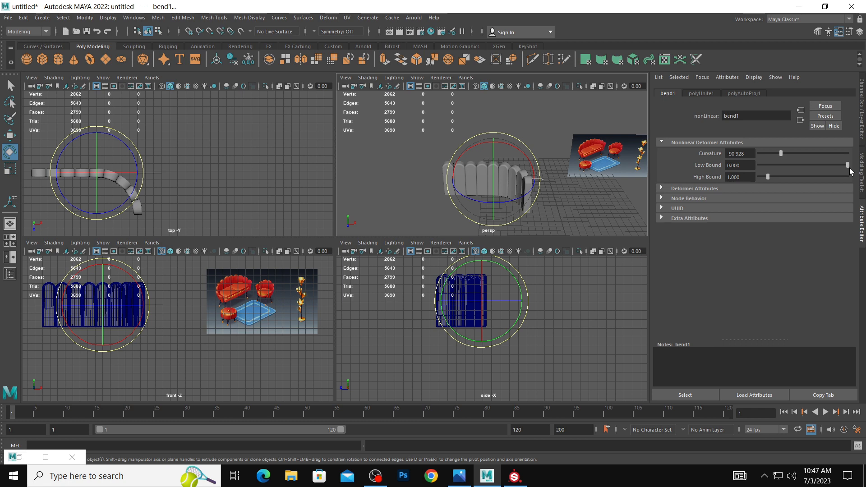
left_click(582, 196)
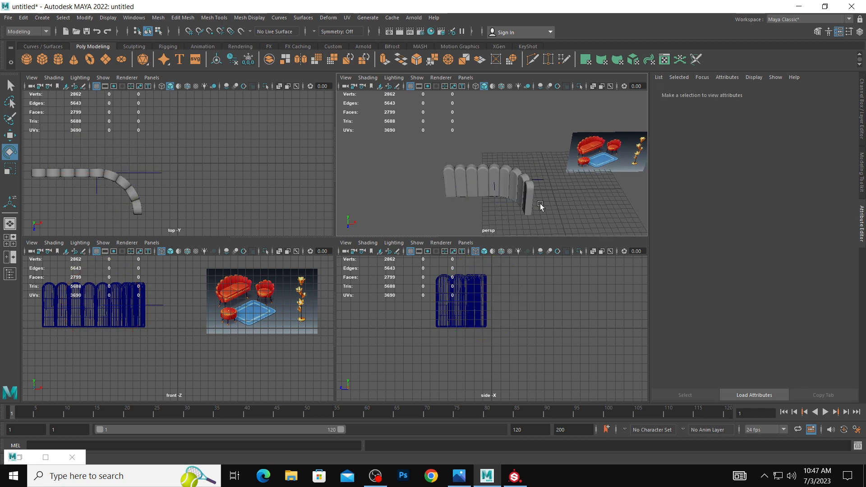
left_click_drag(572, 207, 554, 171, "alt")
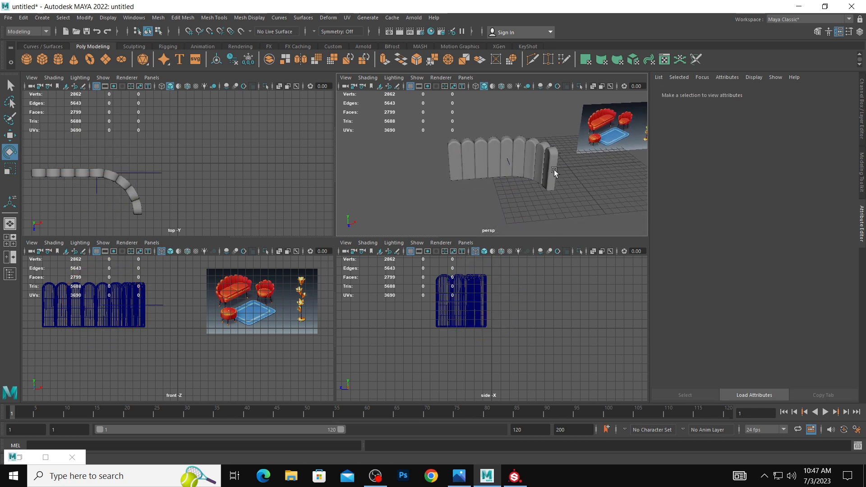
Select the bent row together with its bend handle and delete their history.
left_click(515, 146)
left_click_drag(515, 147, 536, 173, "alt")
key("w")
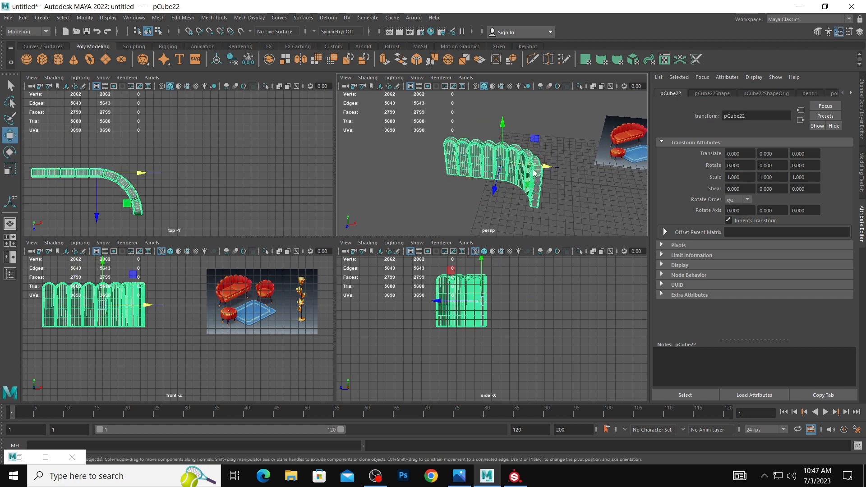
left_click_drag(424, 134, 537, 205)
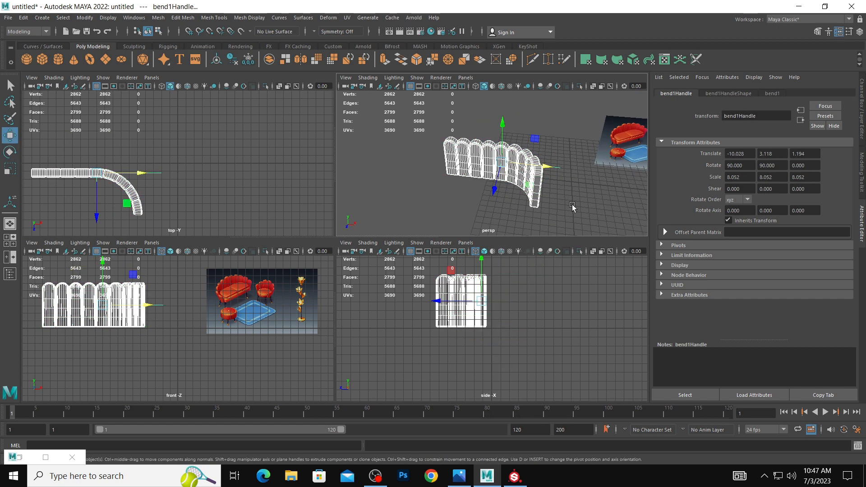
left_click(6, 18)
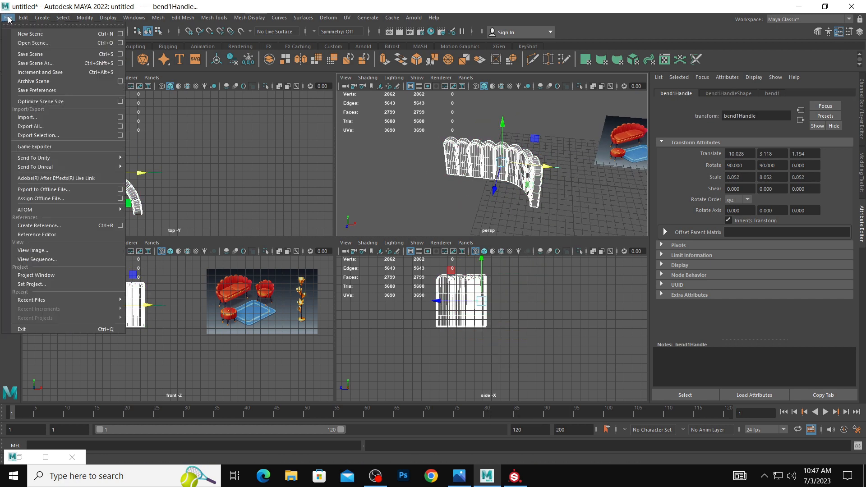
mouse_move(65, 124)
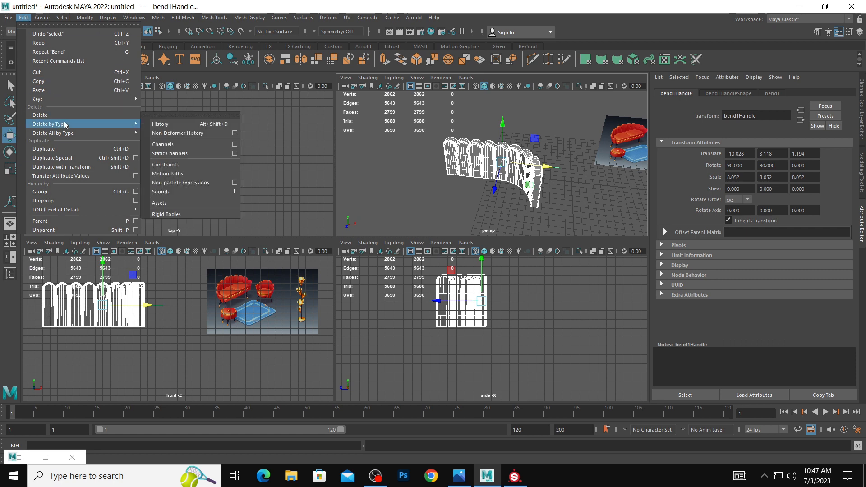
left_click(173, 126)
Separate the bent row into individual segments in the full-size perspective view.
left_click(488, 201)
left_click(512, 165)
right_click_drag(446, 191, 346, 172, "alt")
key("space")
middle_click_drag(323, 193, 350, 172, "alt")
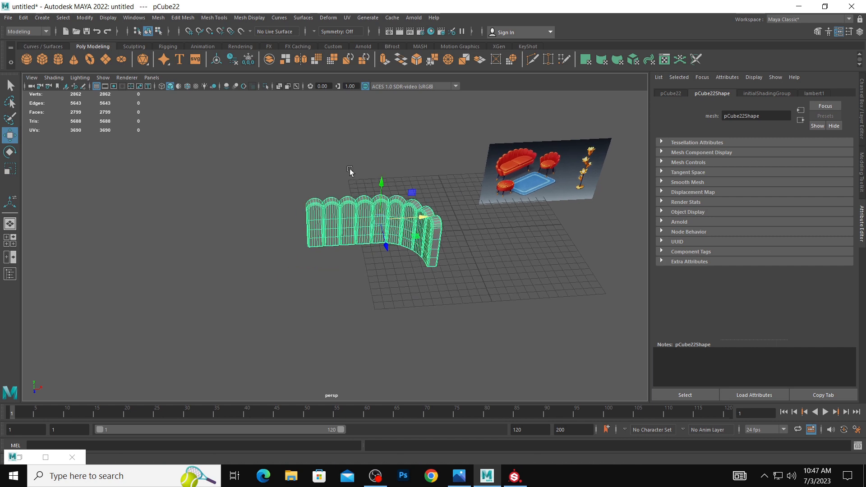
right_click_drag(350, 172, 413, 183, "alt")
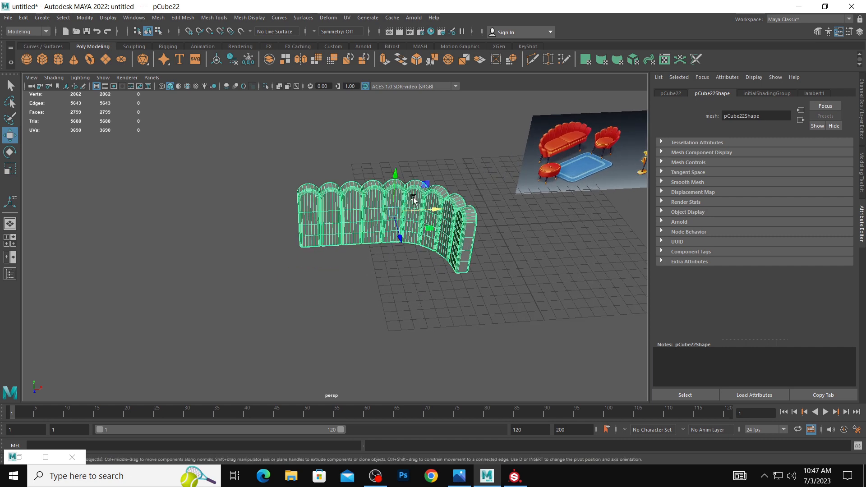
key("space")
left_click(301, 216)
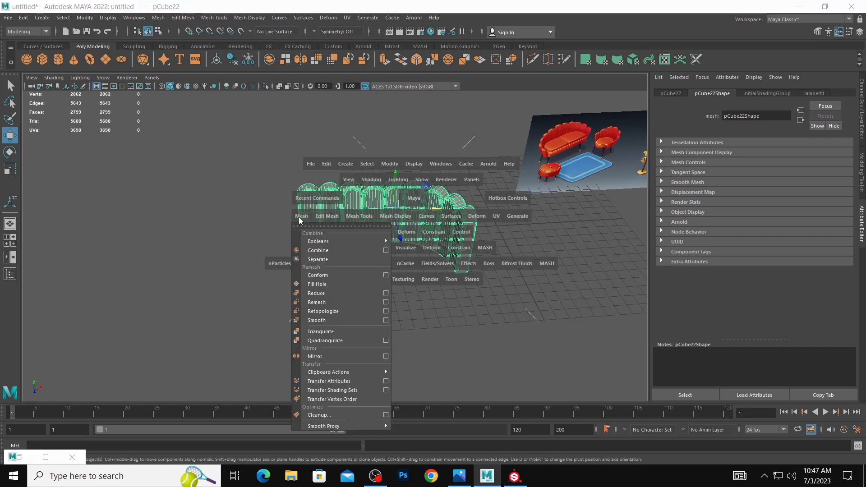
left_click(318, 260)
Select the four curved segments at the bent end and combine them into one mesh.
left_click(422, 188)
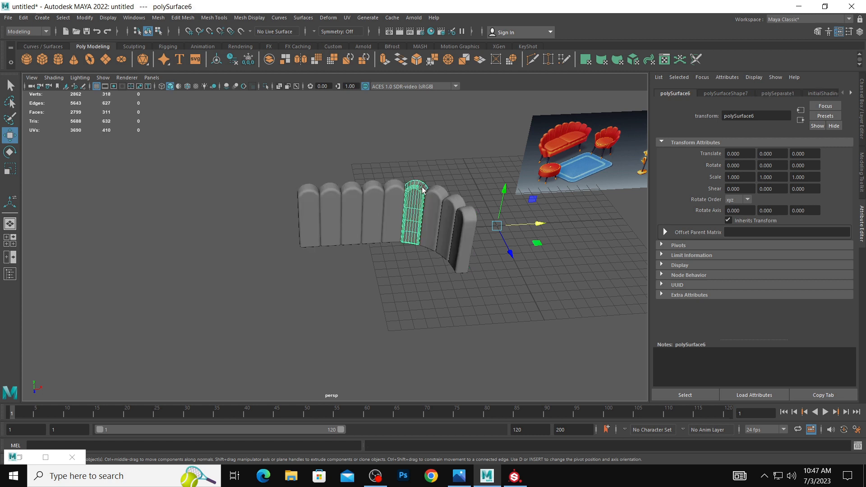
left_click(460, 202)
left_click(433, 188)
left_click(411, 188)
left_click(434, 194, "shift")
left_click(449, 206, "shift")
left_click(462, 220, "shift")
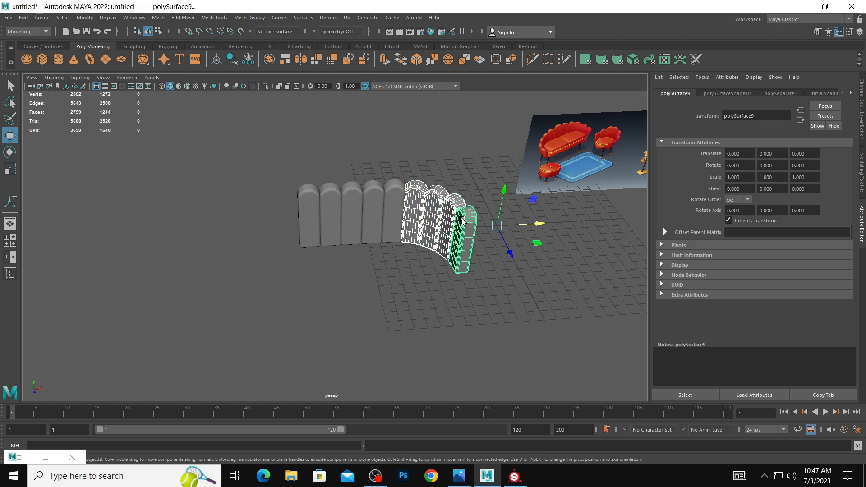
key("space")
left_click(345, 229)
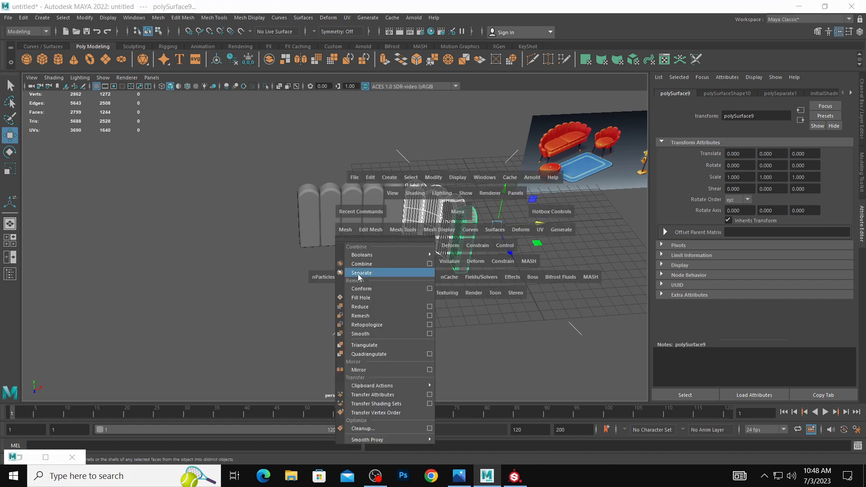
left_click(360, 264)
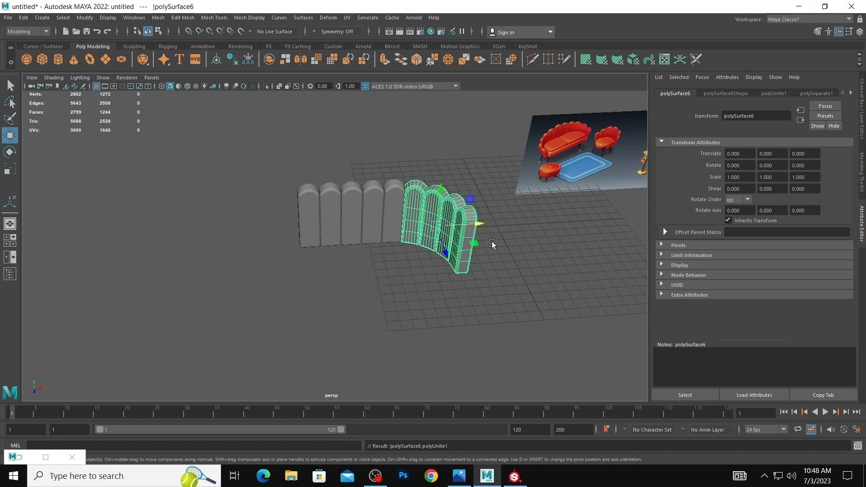
Duplicate the curved end section, mirror it with Scale X -1 and move it to the opposite end of the row.
key("ctrl+d")
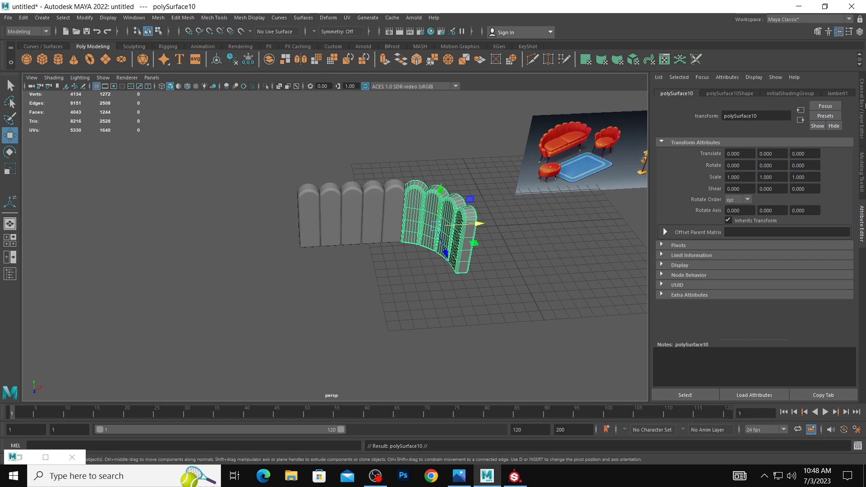
left_click(862, 104)
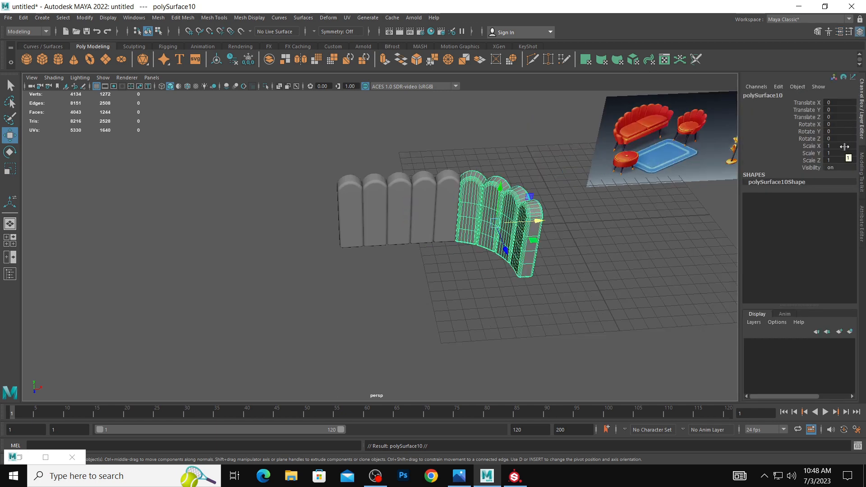
left_click(828, 146)
type("-1")
key("Return")
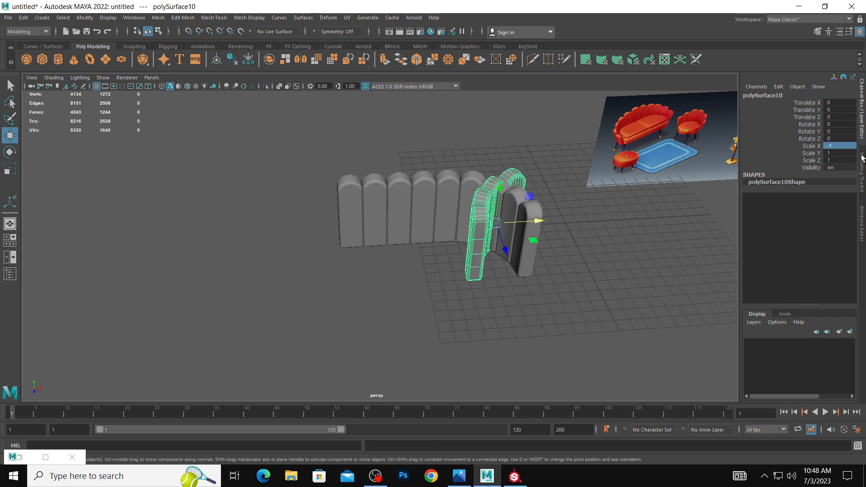
left_click_drag(524, 225, 379, 209)
Delete the two overlapping straight segments and slide the mirrored section to Translate X -9.973 to close the gap.
left_click(379, 209)
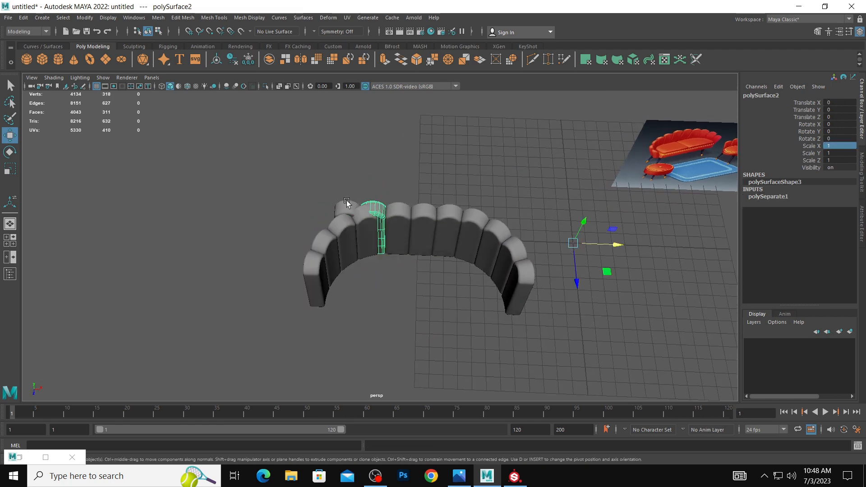
left_click(353, 204, "shift")
key("Delete")
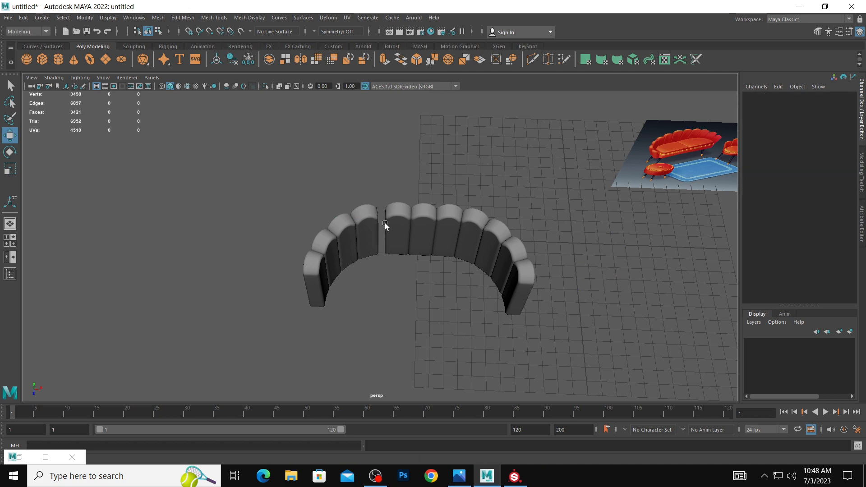
left_click(384, 228)
left_click_drag(387, 253, 399, 257)
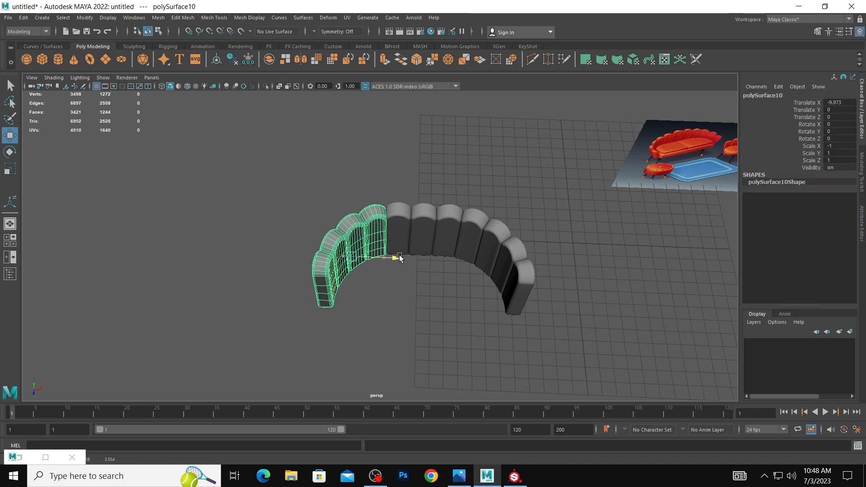
Create a polygon cube for the sofa seat inside the curved back, 13.719 wide, 2.077 high and 6.067 deep.
left_click(456, 298)
left_click_drag(456, 298, 465, 251, "alt")
left_click_drag(294, 164, 483, 266)
left_click(465, 269)
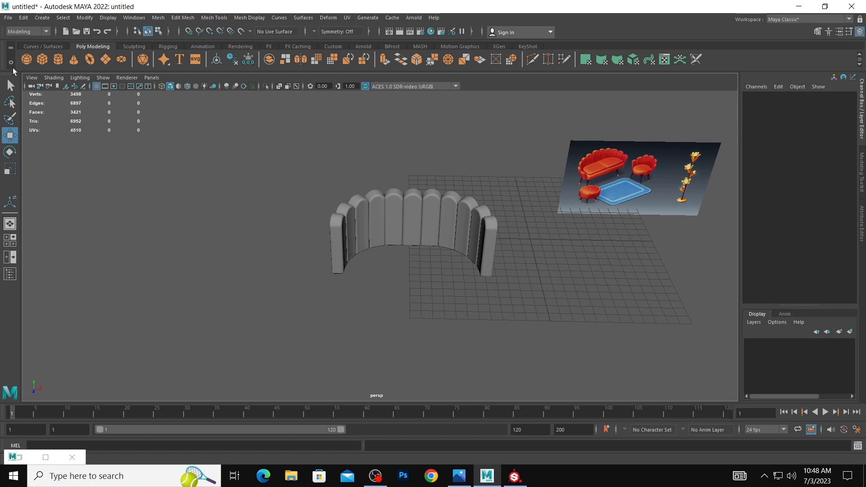
left_click(41, 60)
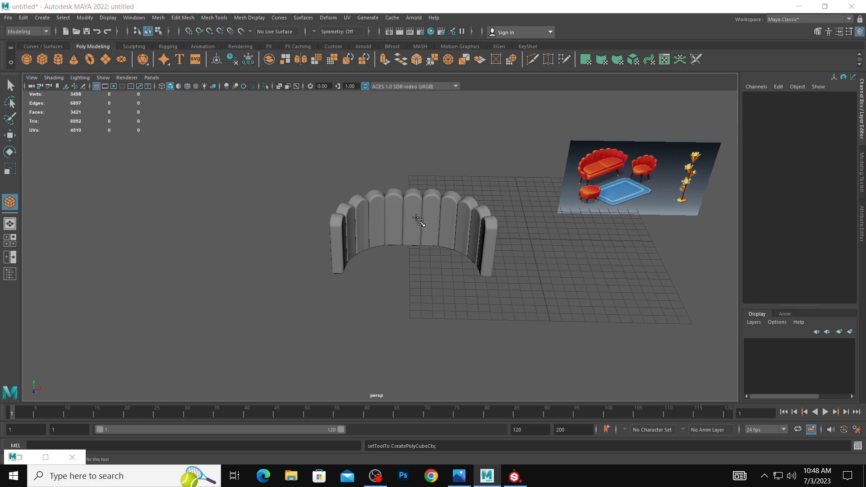
key("space")
left_click_drag(87, 144, 199, 164)
key("space")
key("space")
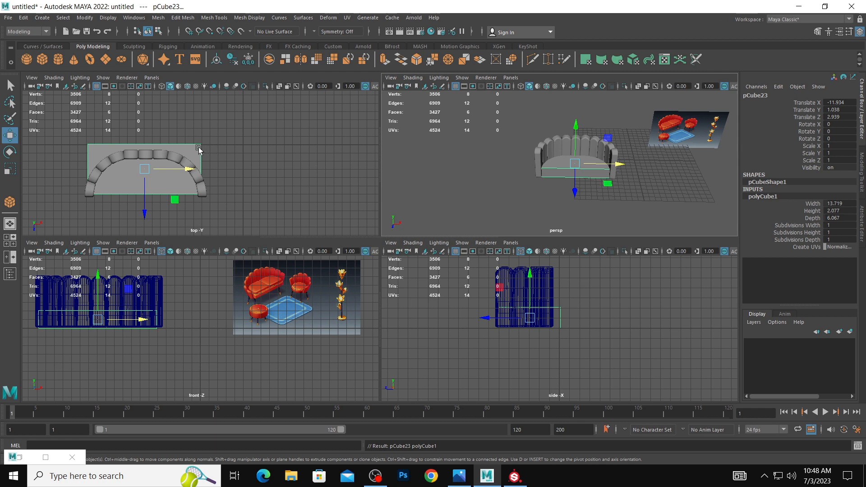
Bevel all edges of the seat block with a fraction of 0.5 and 3 segments.
right_click_drag(199, 148, 195, 128)
left_click_drag(59, 128, 273, 240)
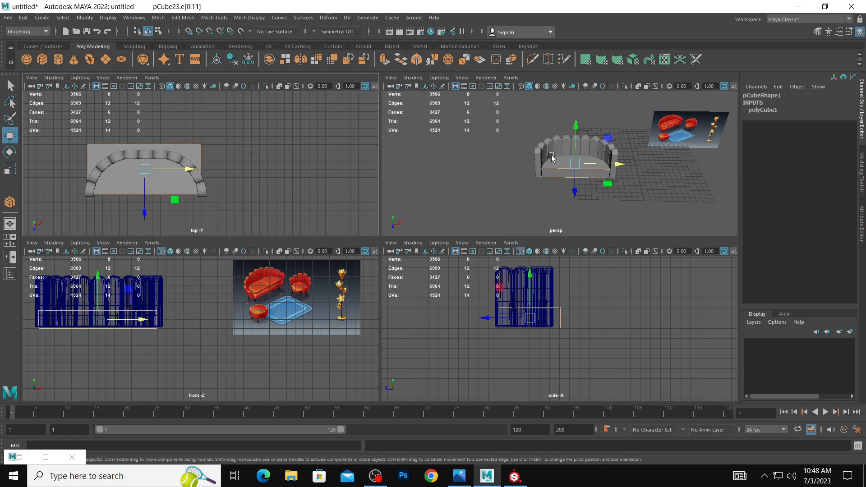
right_click(561, 168, "shift")
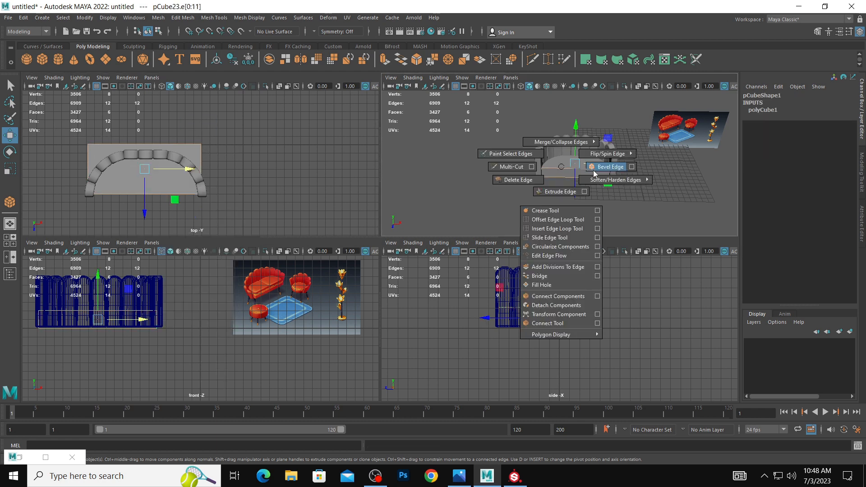
right_click_drag(594, 175, 598, 174, "shift")
middle_click_drag(649, 175, 546, 181, "alt")
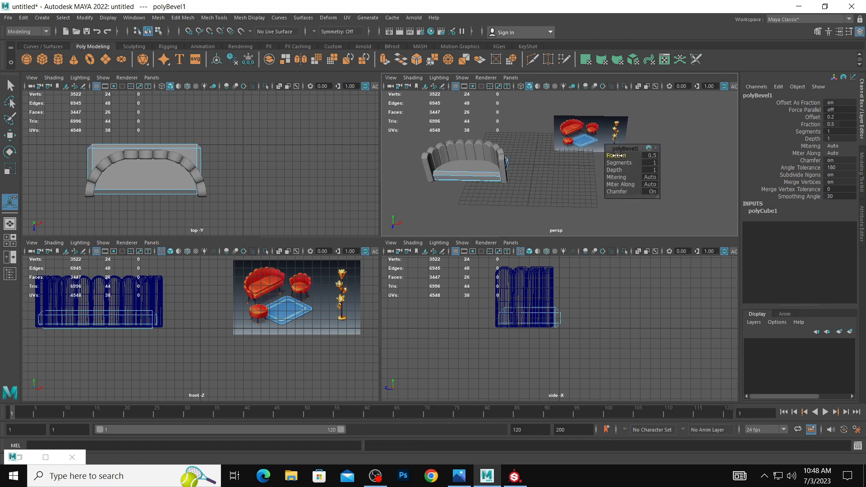
left_click_drag(617, 155, 617, 156)
left_click_drag(617, 163, 625, 163)
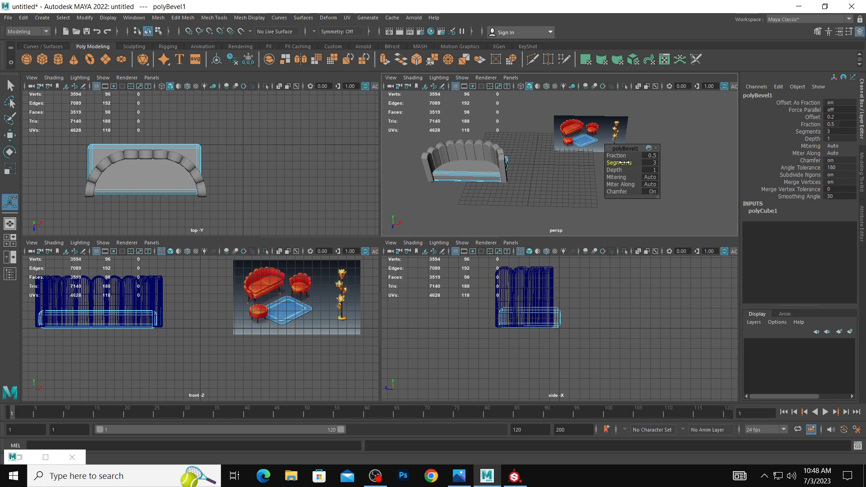
left_click(518, 179)
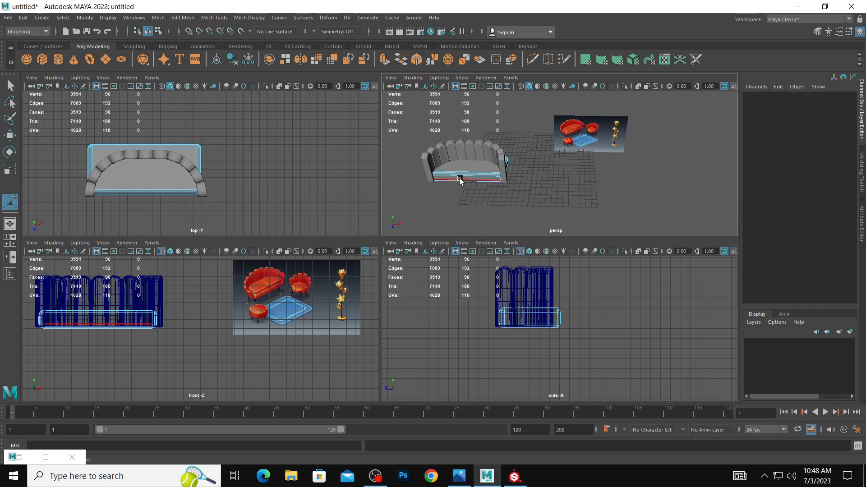
Insert 9 evenly spaced edge loops along the seat's length using the Insert Edge Loop Tool's multiple-loops option.
key("space")
key("space")
key("space")
left_click_drag(465, 158, 346, 251, "alt")
key("q")
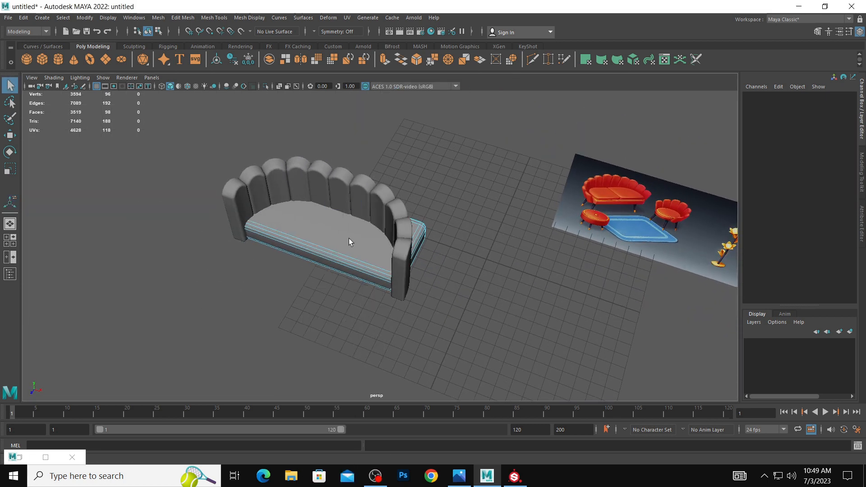
left_click(330, 255)
right_click_drag(330, 254, 365, 317, "shift")
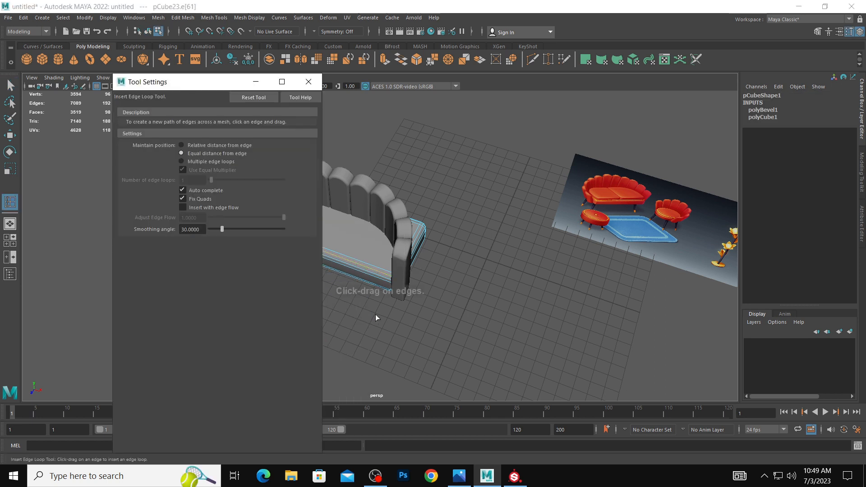
left_click(215, 159)
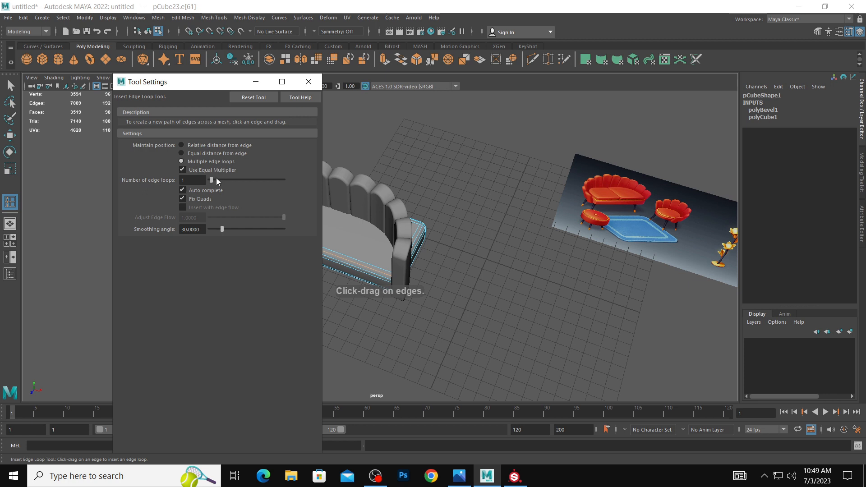
left_click_drag(214, 181, 223, 183)
left_click(368, 274)
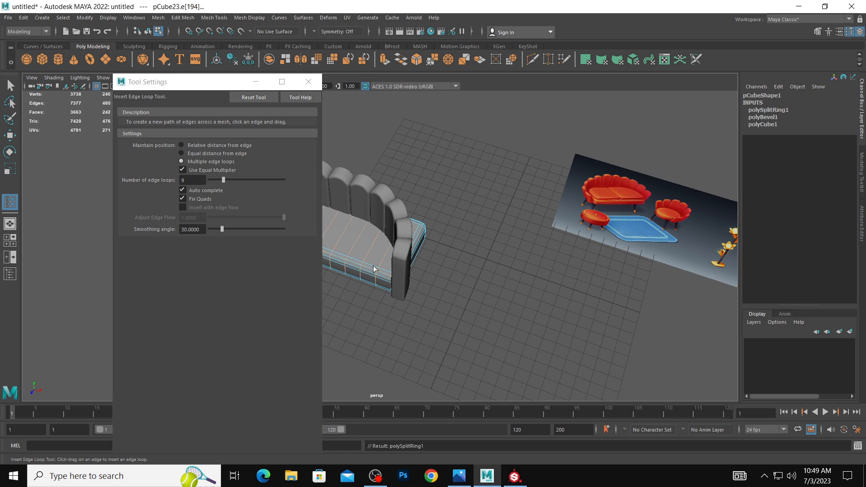
left_click_drag(368, 274, 497, 261, "alt")
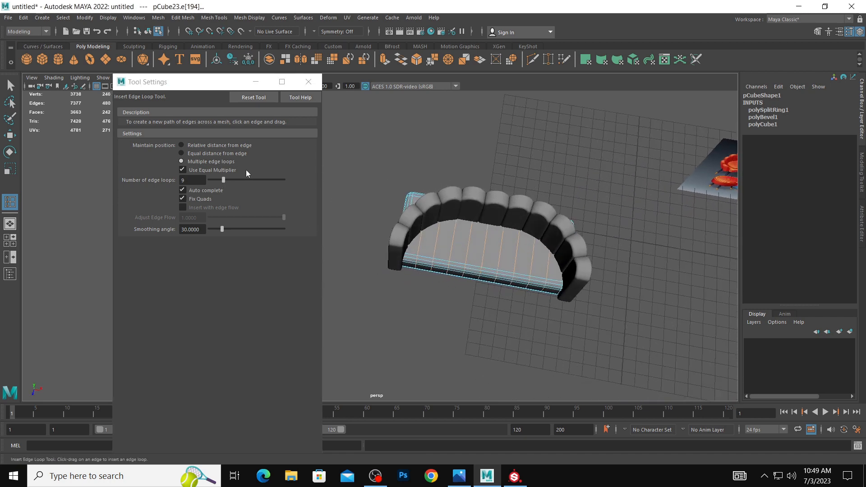
left_click(255, 82)
In the full-size top view, pull the left half of the seat's rear vertices forward to follow the curved back.
key("space")
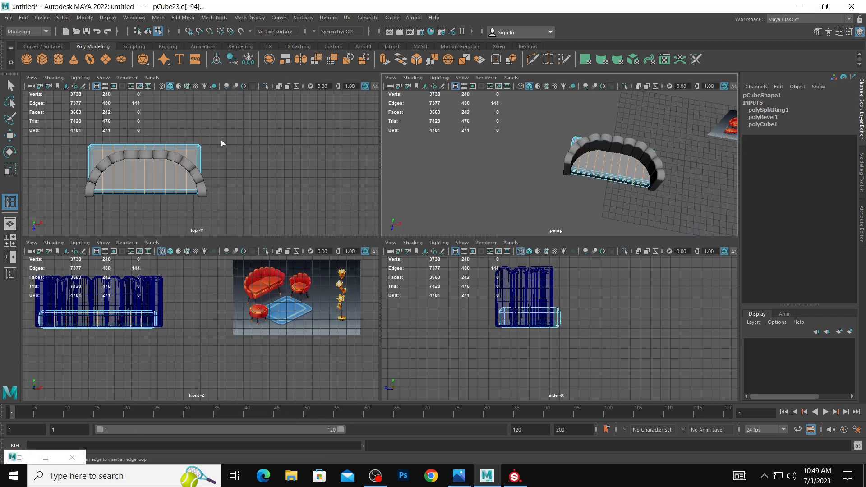
key("space")
right_click_drag(247, 210, 196, 207)
left_click(230, 226)
key("w")
left_click_drag(201, 186, 229, 311)
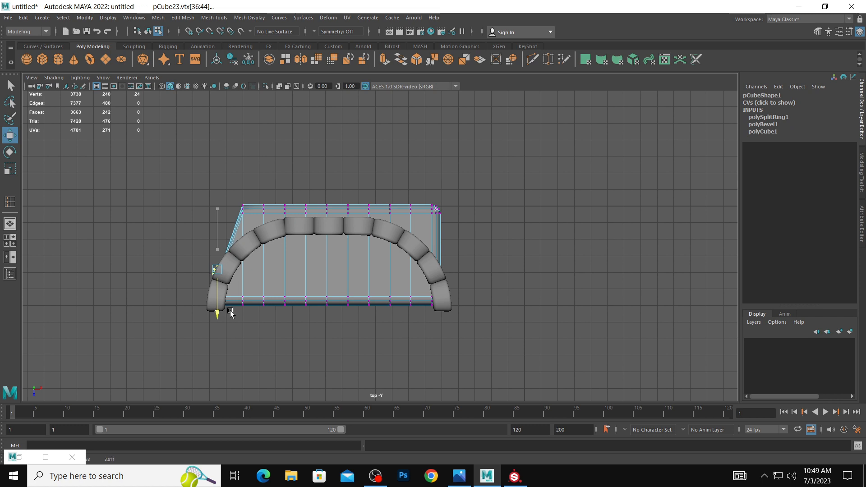
left_click_drag(240, 193, 251, 279)
left_click_drag(250, 180, 269, 262)
left_click_drag(283, 182, 314, 238)
left_click_drag(307, 244, 308, 262)
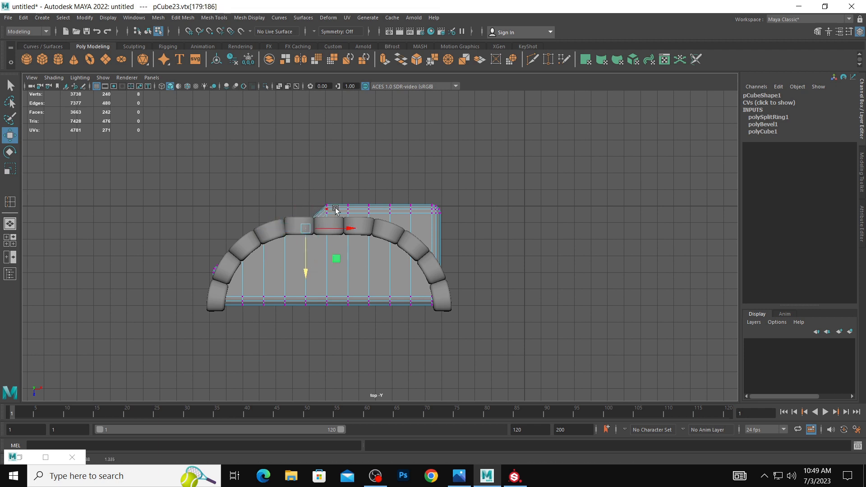
Pull the middle and right rear vertices of the seat forward until they sit under the curved back.
left_click_drag(319, 195, 330, 250)
left_click_drag(342, 194, 371, 247)
left_click_drag(383, 199, 415, 260)
left_click(407, 240)
key("ctrl+z")
key("ctrl+z")
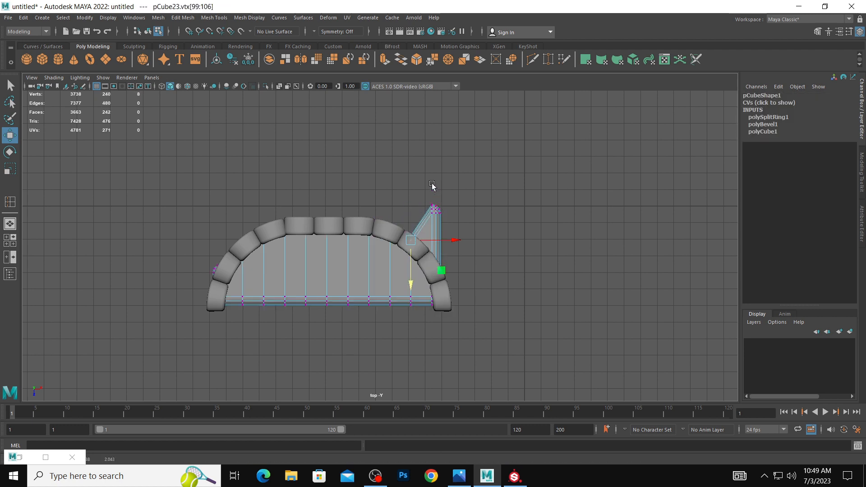
left_click_drag(425, 199, 443, 298)
Shift the protruding vertices at the seat's left end inward so they tuck under the back segments.
left_click(516, 251)
left_click_drag(190, 256, 262, 272)
left_click(256, 273)
key("ctrl+z")
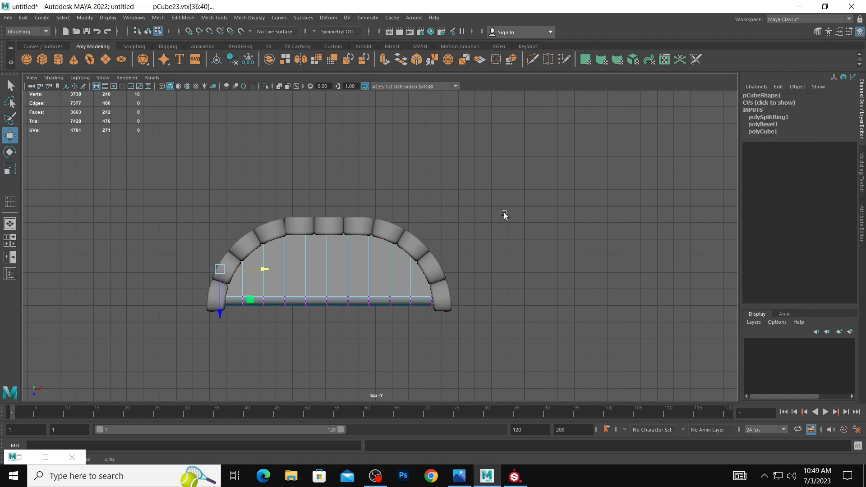
Return to object mode in the perspective view and raise the seat to Translate Y 1.187.
key("space")
key("space")
left_click_drag(573, 155, 518, 128, "alt")
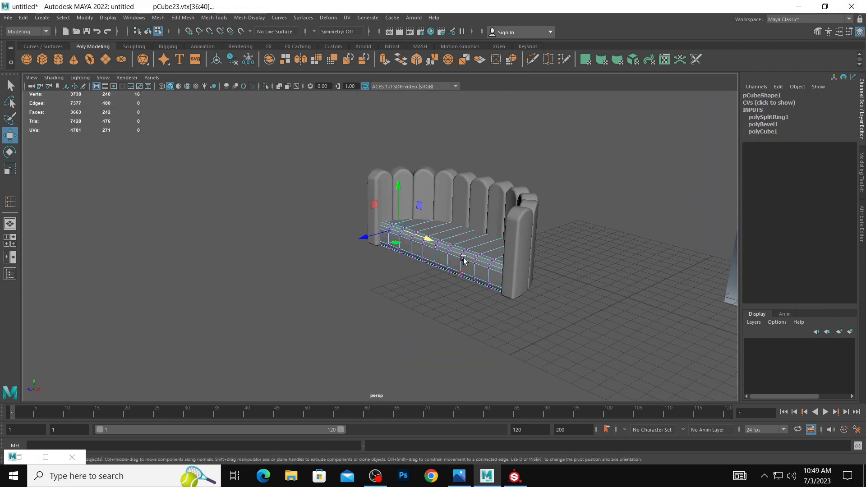
right_click_drag(465, 229, 507, 216)
left_click(608, 234)
left_click_drag(608, 235, 512, 226, "alt")
left_click(480, 214)
key("ctrl+z")
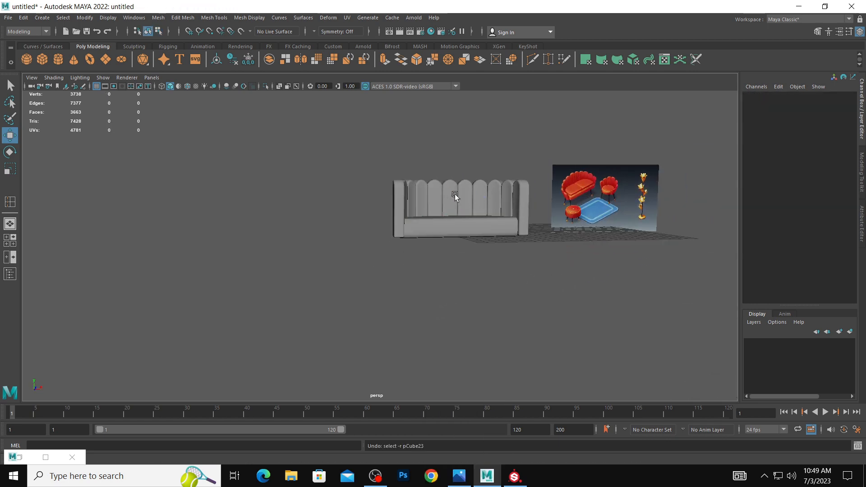
left_click(447, 210)
left_click(449, 220)
left_click(515, 253)
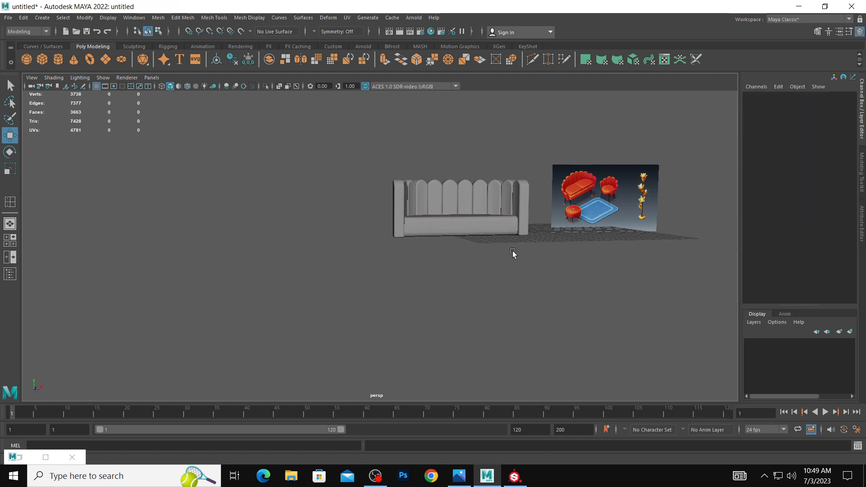
left_click_drag(514, 253, 462, 258, "alt")
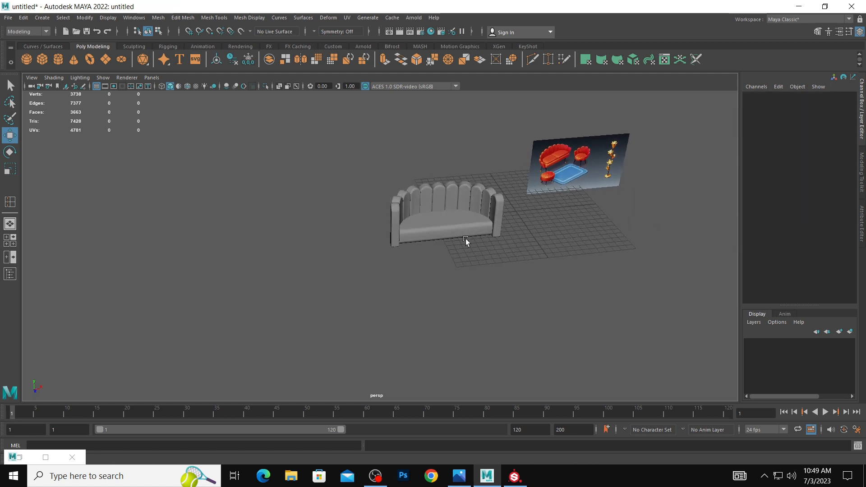
Duplicate the seat and raise the copy to Translate Y 3.083 as an upper cushion.
scroll(428, 231, "up", 4)
left_click(378, 245)
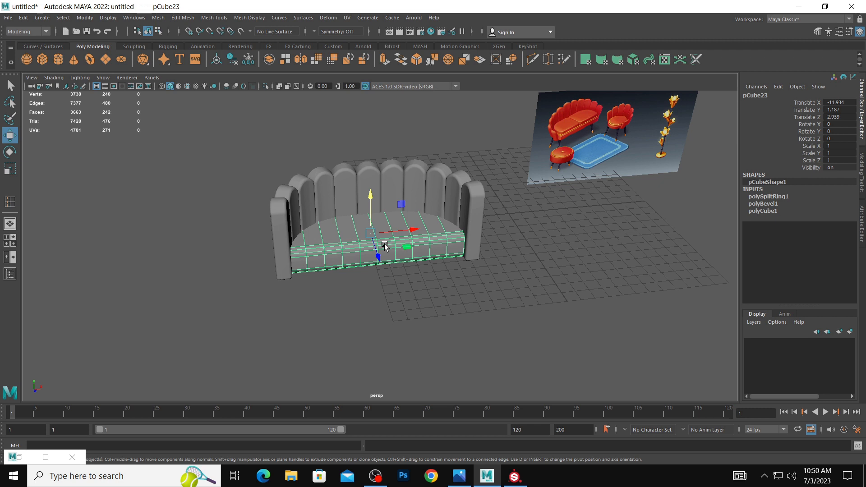
key("ctrl+d")
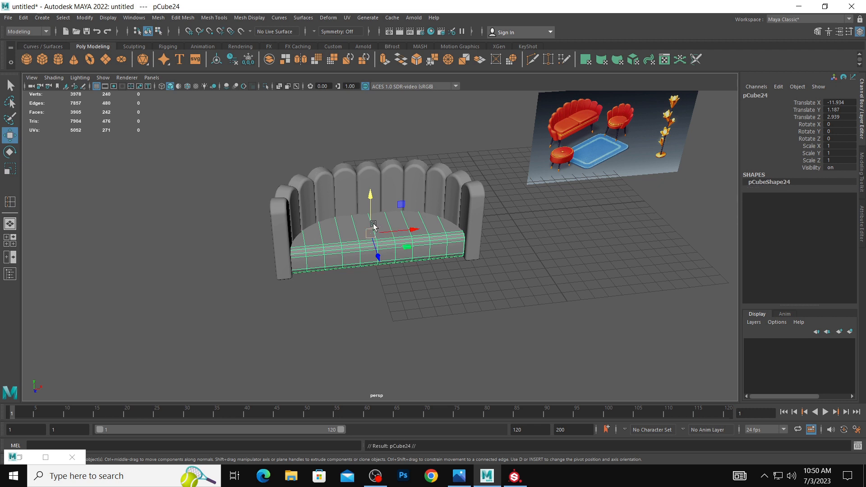
left_click_drag(369, 194, 385, 186)
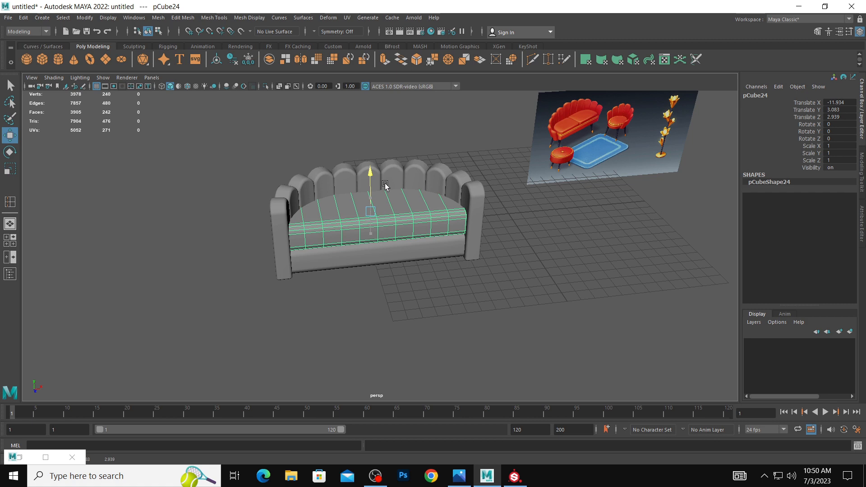
Select every other front-to-back edge loop on the upper cushion, starting with the outermost, and delete these five loops.
left_click_drag(414, 211, 404, 232, "alt")
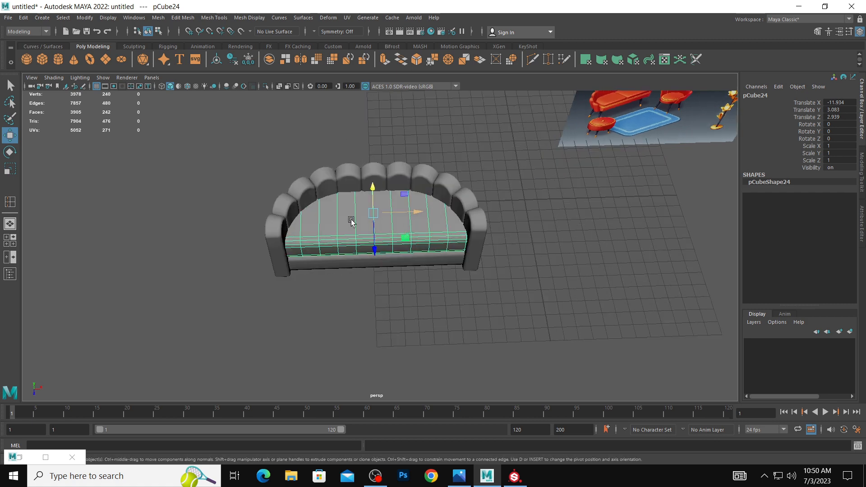
right_click_drag(351, 221, 296, 224)
left_click(307, 223)
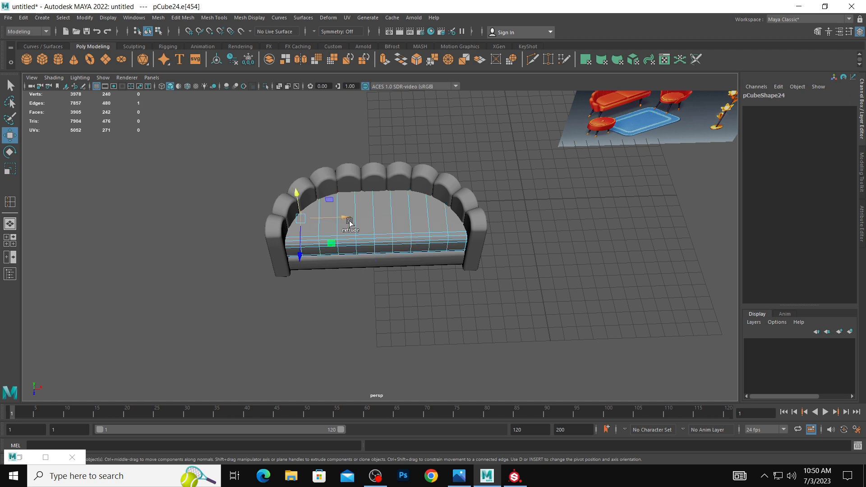
left_click(319, 230)
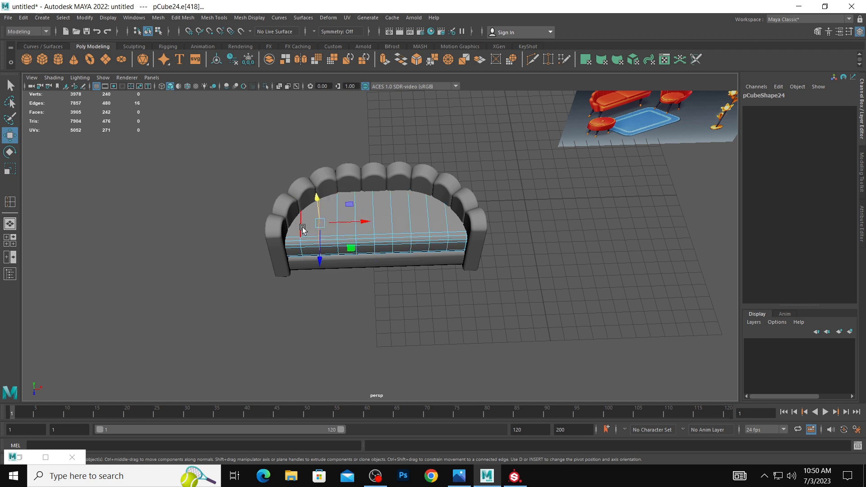
double_click(302, 228)
double_click(334, 230, "shift")
double_click(370, 234, "shift")
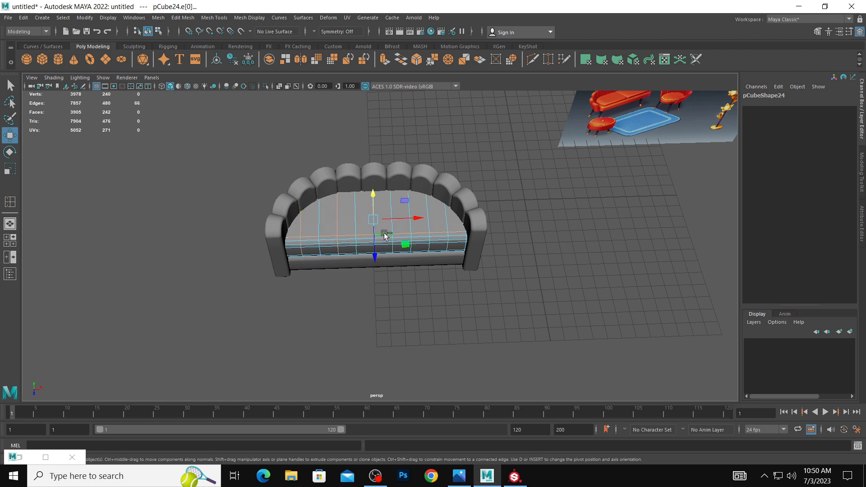
key("ctrl+z")
key("ctrl+z")
double_click(373, 227, "shift")
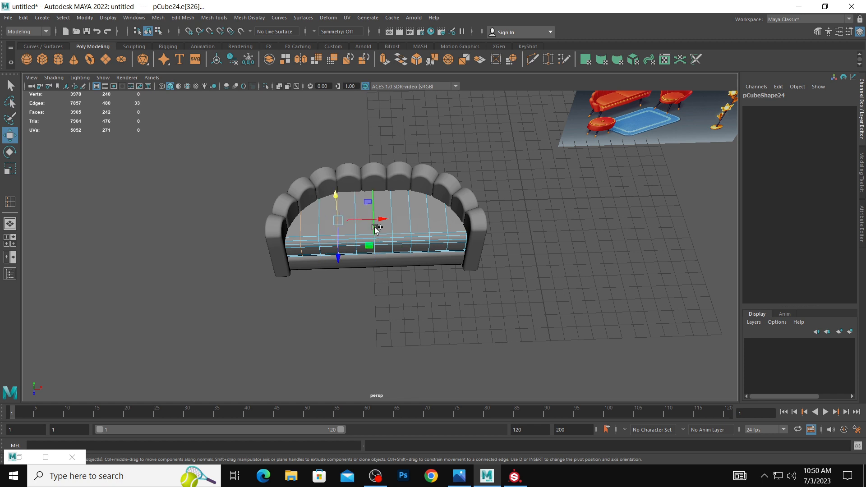
double_click(410, 227, "shift")
double_click(446, 226, "shift")
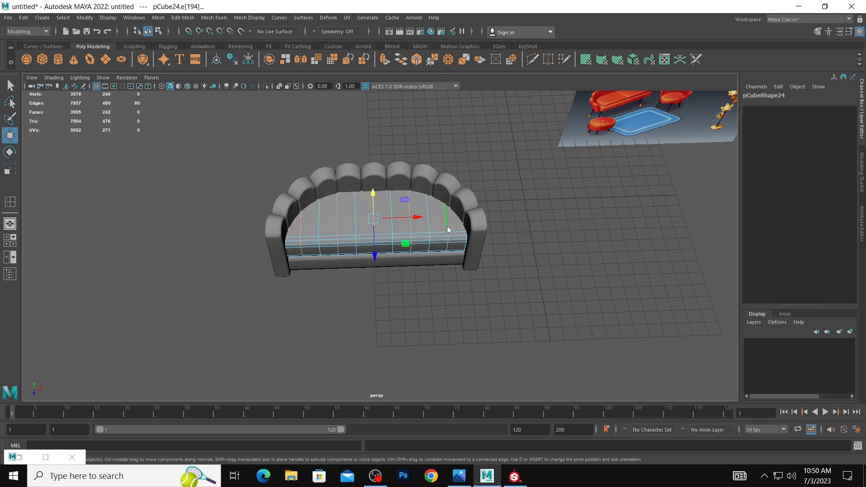
right_click_drag(447, 226, 412, 238, "shift")
scroll(426, 234, "up", 1)
left_click_drag(427, 235, 403, 218, "alt")
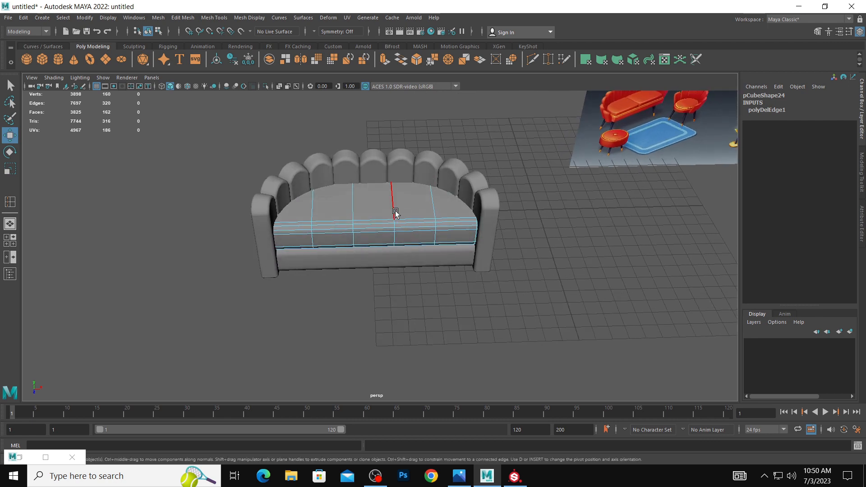
Try deleting the four remaining front-to-back edge loops on the upper cushion and undo the deletion.
double_click(395, 213)
double_click(435, 214, "shift")
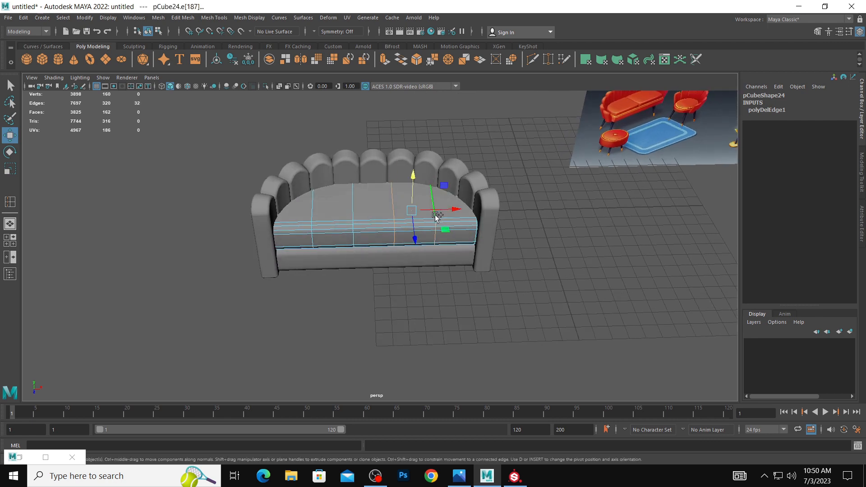
double_click(351, 212, "shift")
double_click(316, 212, "shift")
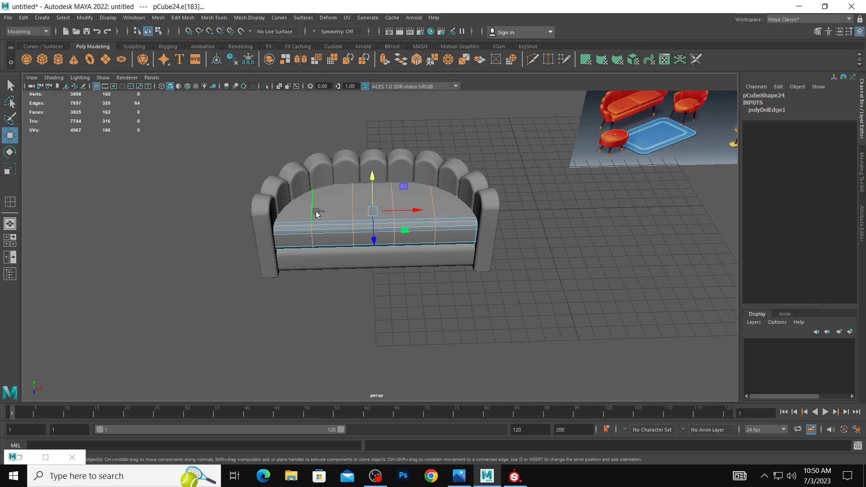
right_click_drag(317, 213, 278, 225, "shift")
key("ctrl+z")
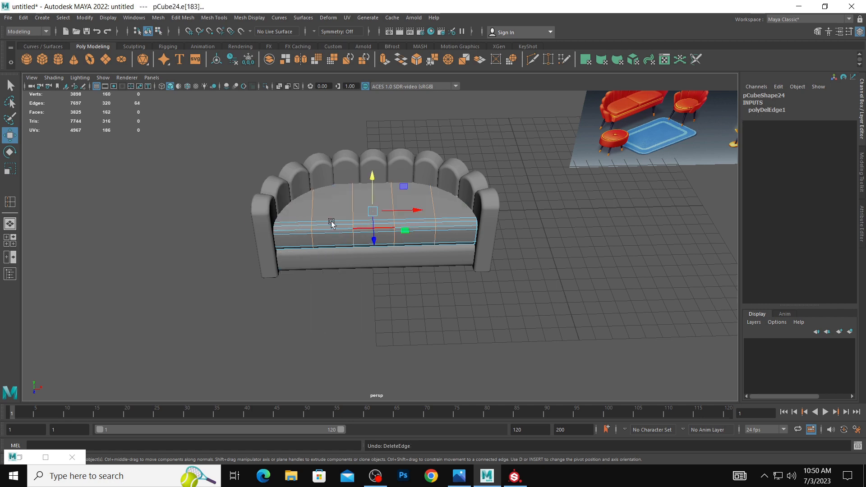
Try inserting nine edge loops across the upper cushion's middle section and undo them.
left_click_drag(332, 224, 367, 235, "alt")
left_click(386, 230)
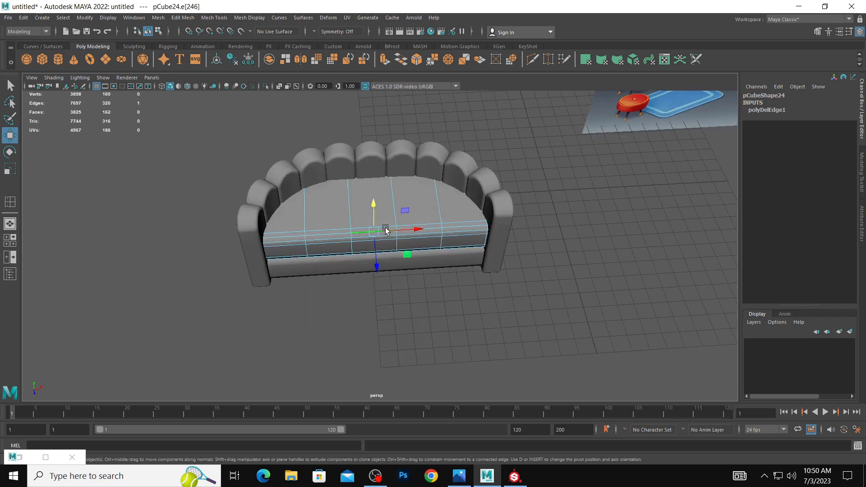
right_click_drag(353, 229, 348, 286, "shift")
left_click(370, 229)
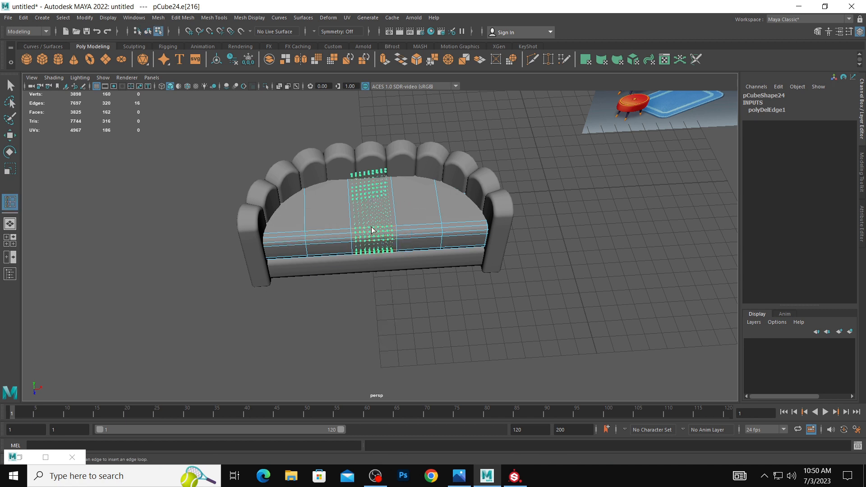
key("ctrl+z")
Set the Insert Edge Loop tool to equal distance from edge and insert a single front-to-back loop at the cushion's middle.
right_click_drag(372, 227, 407, 290, "shift")
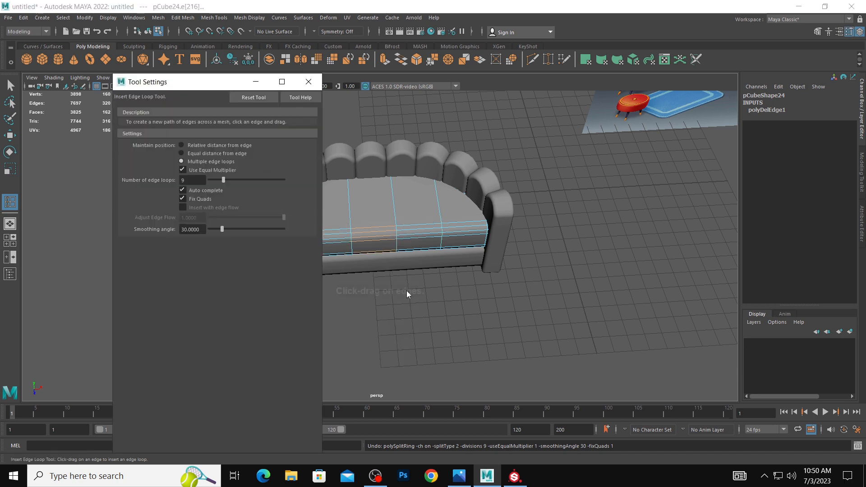
left_click(216, 154)
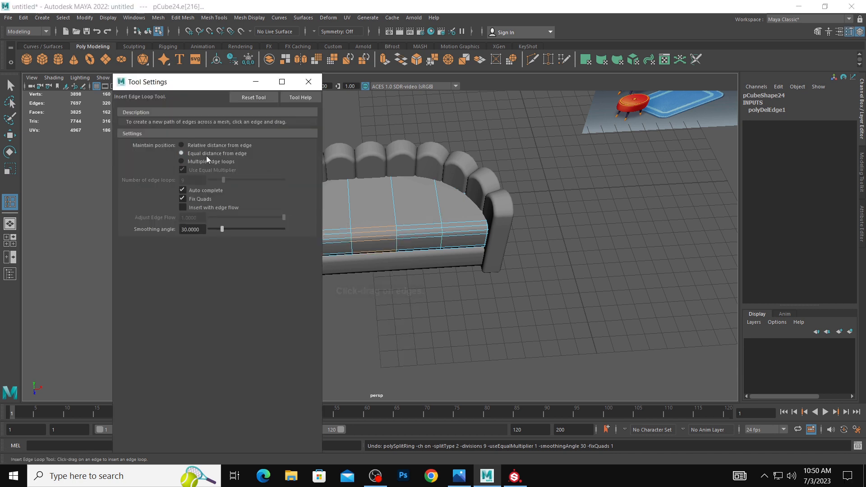
left_click(255, 81)
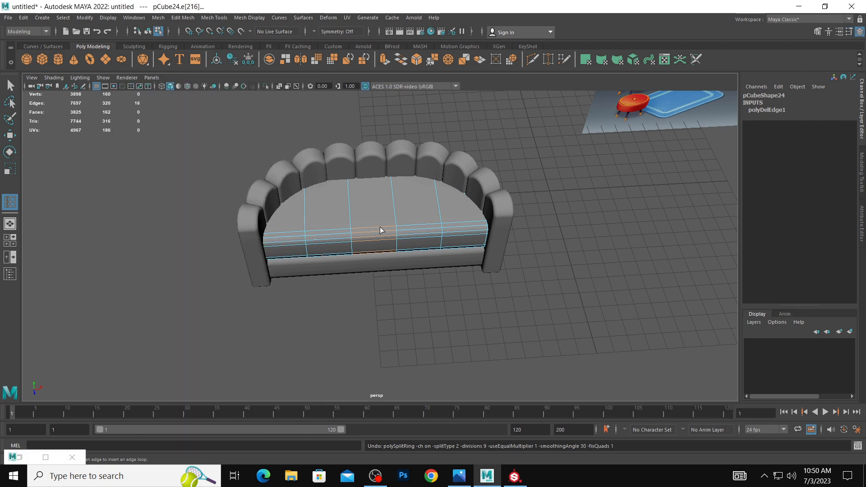
left_click_drag(380, 230, 375, 226)
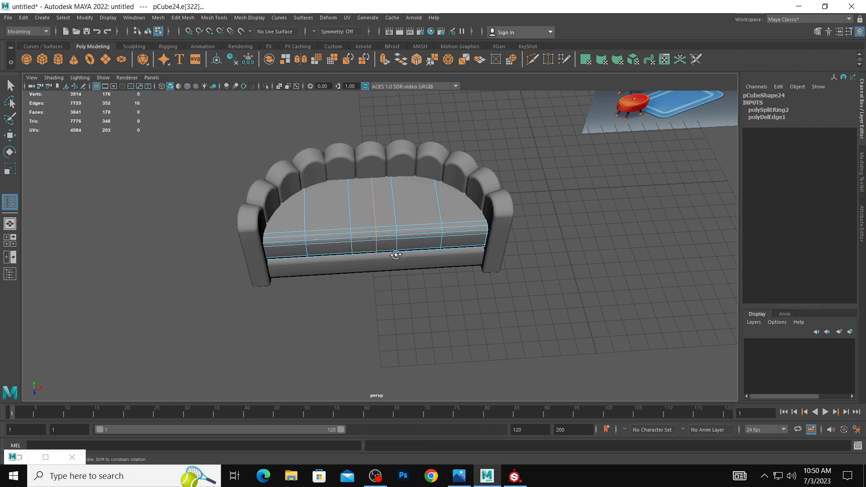
left_click_drag(397, 255, 412, 261, "alt")
key("w")
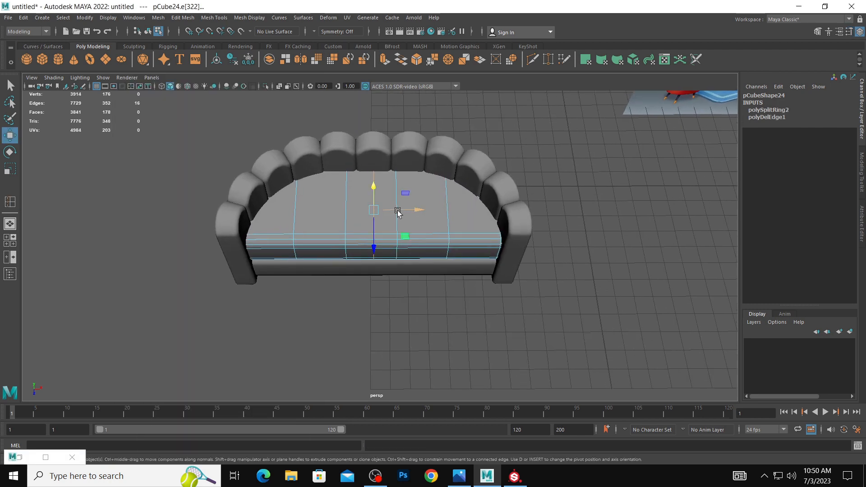
left_click_drag(396, 211, 397, 209)
Compare the cushion with the reference sofa and undo the middle edge loop.
left_click_drag(389, 244, 401, 229, "alt")
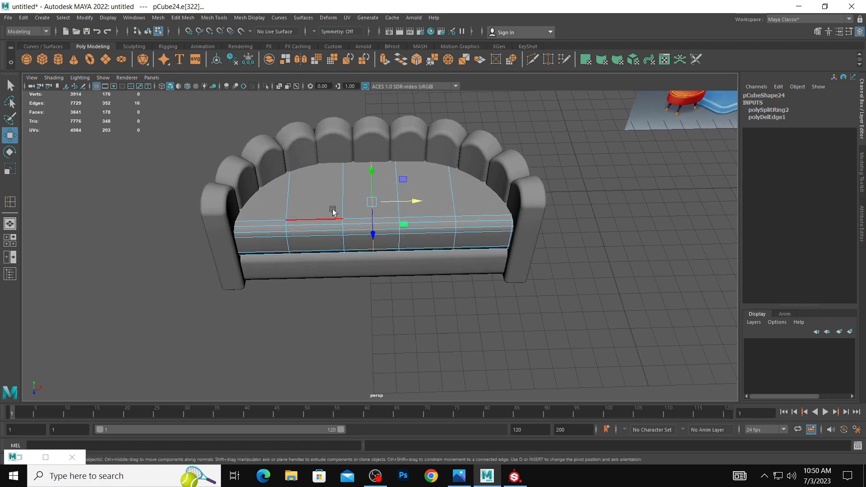
right_click_drag(549, 221, 502, 220, "alt")
middle_click_drag(413, 214, 389, 249, "alt")
left_click_drag(389, 249, 387, 237, "alt")
right_click_drag(386, 238, 415, 247, "alt")
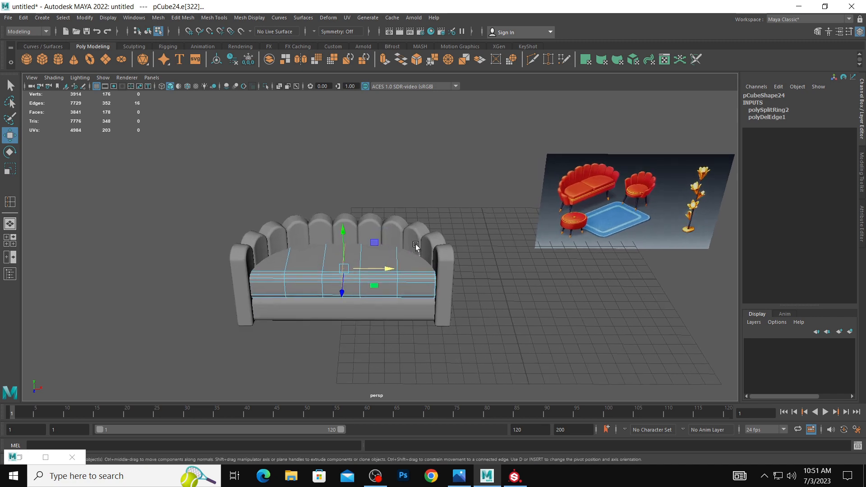
left_click_drag(416, 246, 412, 253, "alt")
right_click_drag(412, 253, 423, 255, "alt")
left_click_drag(384, 248, 394, 255, "alt")
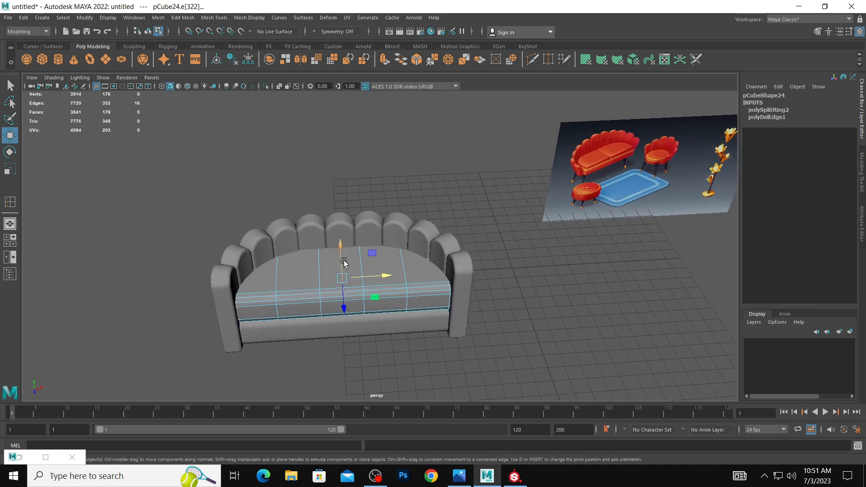
key("ctrl+z")
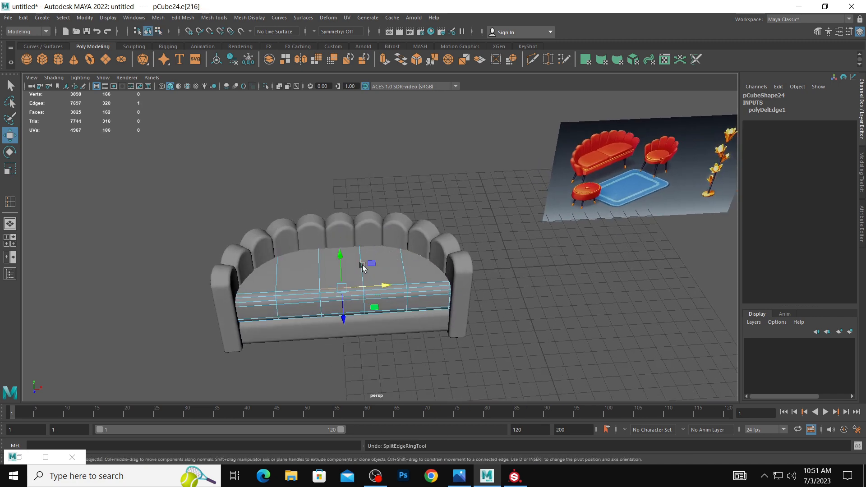
Select the four remaining front-to-back edge loops on the upper cushion and delete them.
double_click(318, 267)
double_click(275, 268, "shift")
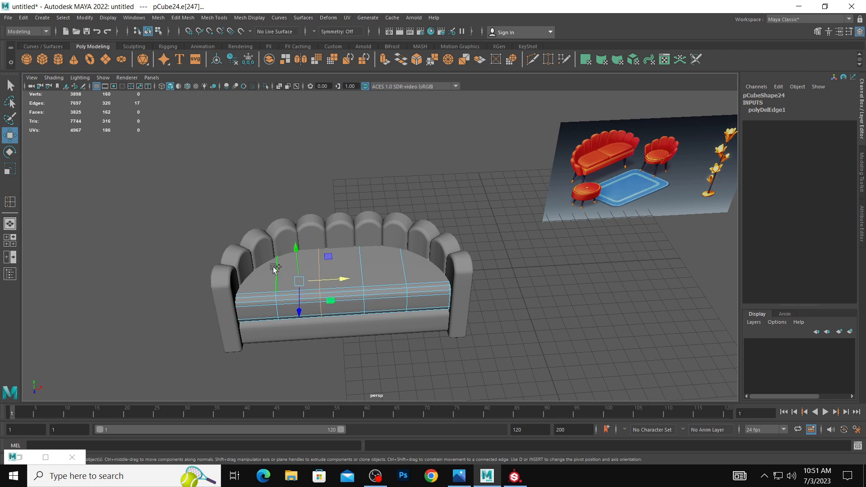
double_click(363, 260, "shift")
double_click(403, 267, "shift")
right_click_drag(403, 267, 368, 275, "shift")
key("ctrl+z")
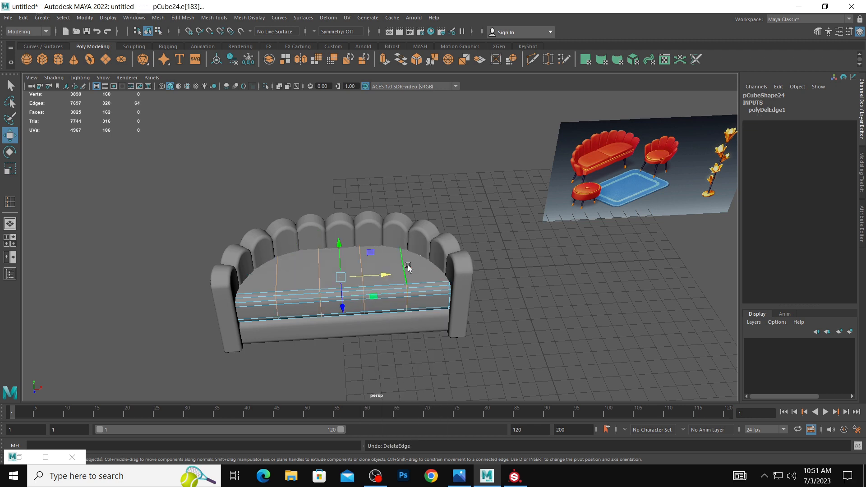
key("shift+z")
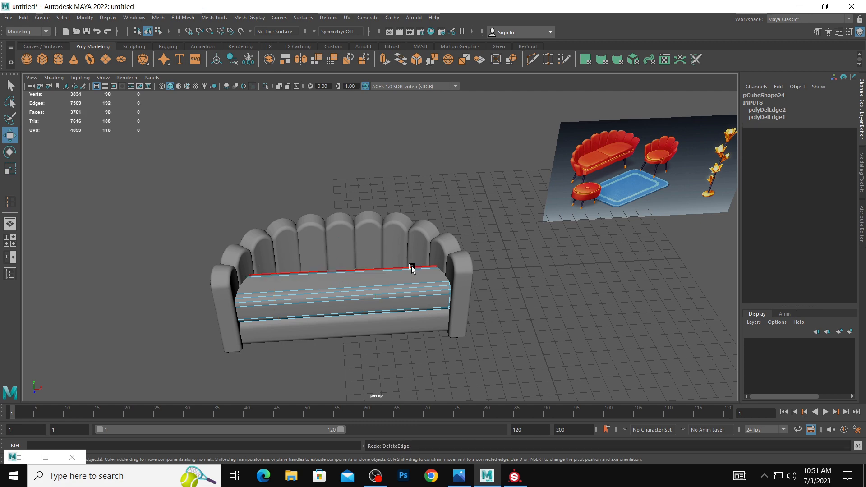
Move the vertices at the upper cushion's right end inward, shortening it to cover about the left half of the seat.
right_click(385, 271)
right_click_drag(386, 272, 387, 221)
left_click_drag(403, 238, 492, 334)
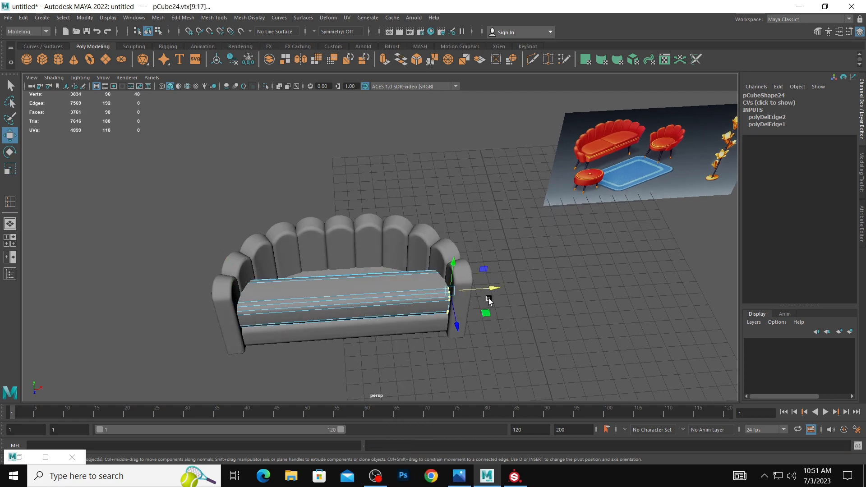
left_click_drag(491, 289, 387, 297)
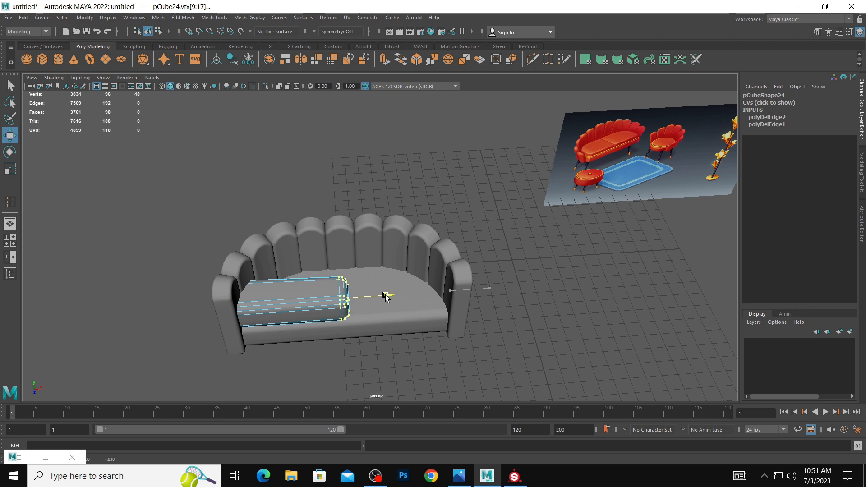
left_click_drag(219, 266, 289, 382)
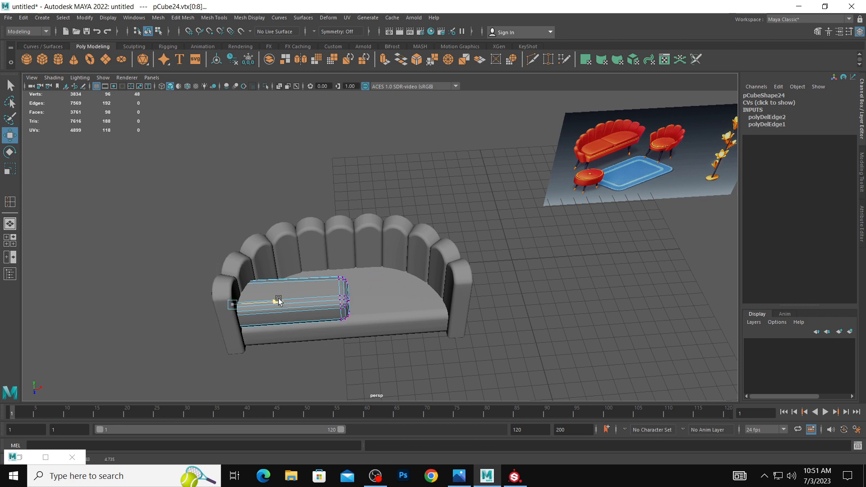
left_click_drag(332, 297, 333, 314, "alt")
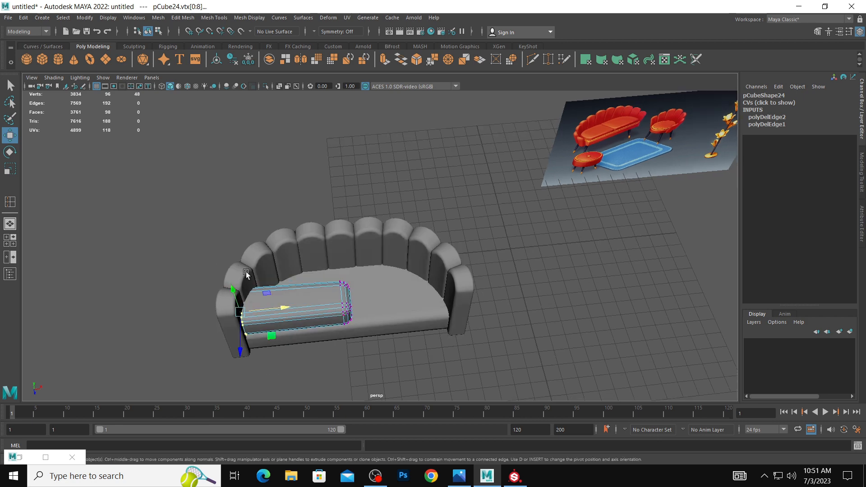
In the top view, move the rear vertices at the cushion's inner end back until they meet the backrest.
left_click_drag(246, 274, 298, 270, "alt")
key("space")
key("space")
left_click_drag(197, 216, 374, 295)
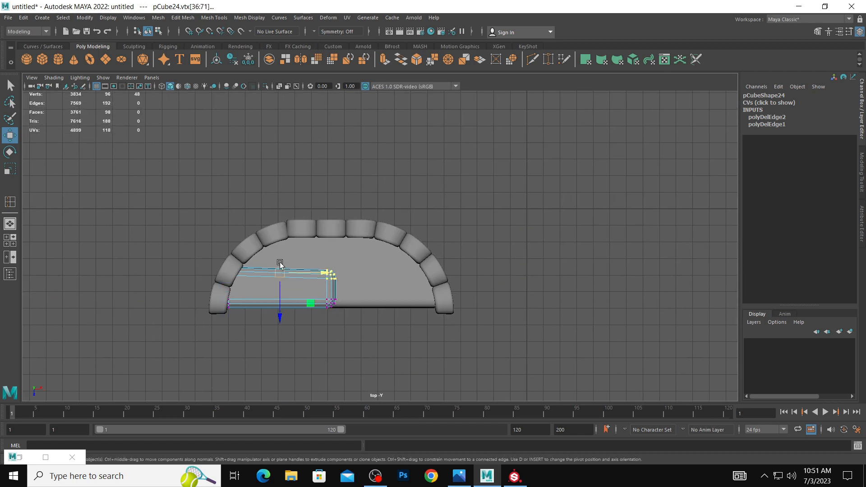
left_click_drag(303, 261, 339, 260)
left_click_drag(100, 219, 271, 313)
Insert four evenly spaced front-to-back edge loops across the half-width cushion using the Multiple edge loops option.
right_click_drag(293, 314, 328, 364)
left_click(292, 307)
left_click(205, 160)
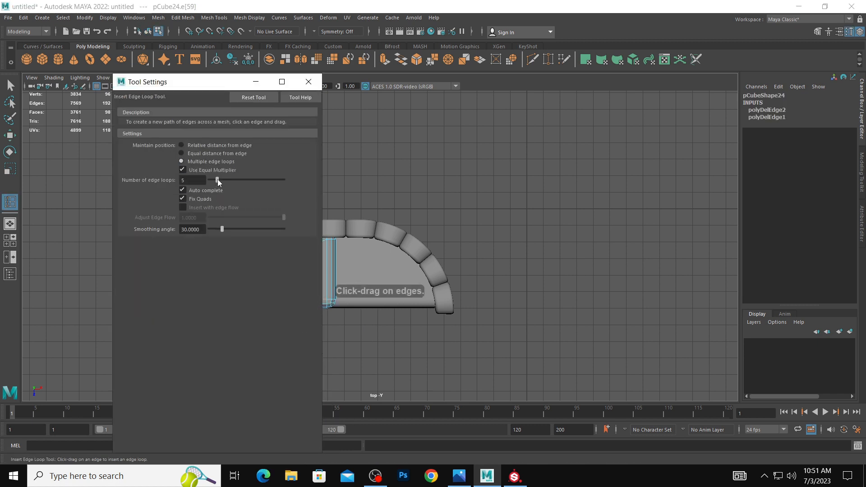
left_click(256, 82)
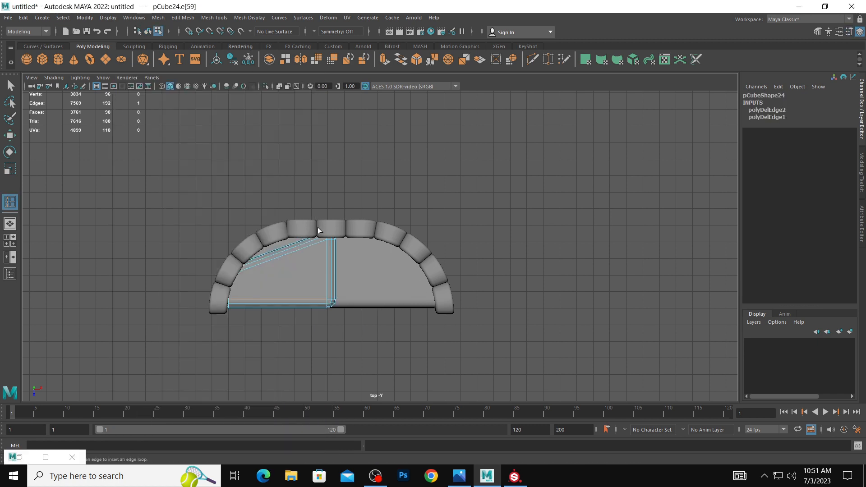
left_click(293, 299)
key("w")
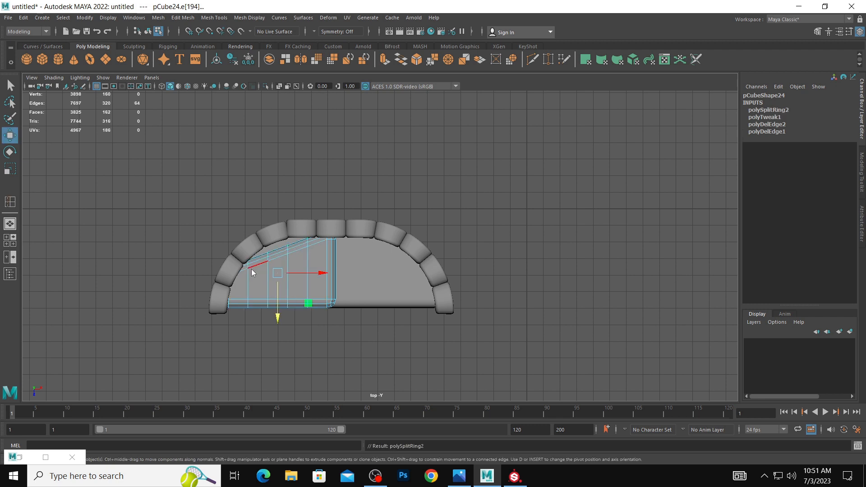
Move the rear vertices of each new loop back to follow the backrest's curve, and return to the perspective view.
right_click_drag(251, 229, 188, 222)
left_click_drag(256, 281, 253, 234)
left_click_drag(268, 282, 272, 236)
key("ctrl+z")
left_click_drag(286, 268, 298, 227)
left_click(305, 245)
left_click(305, 246)
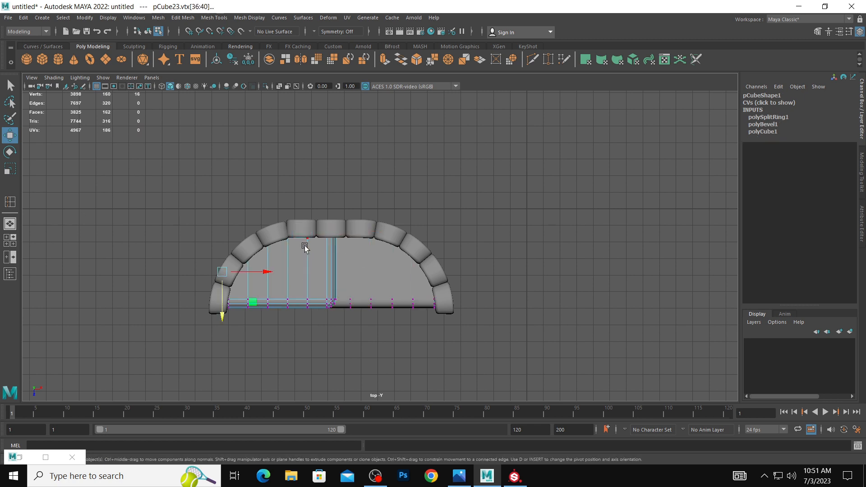
left_click(308, 240)
left_click_drag(319, 254, 296, 217)
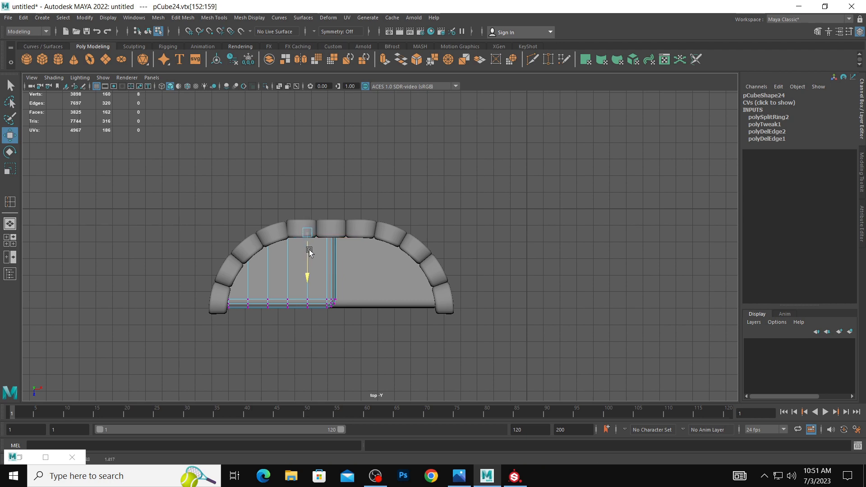
key("space")
key("space")
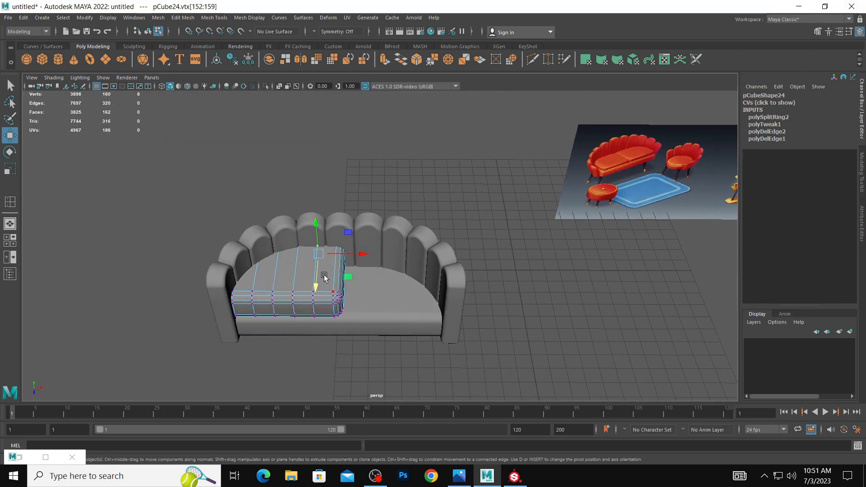
key("r")
left_click_drag(316, 226, 317, 234)
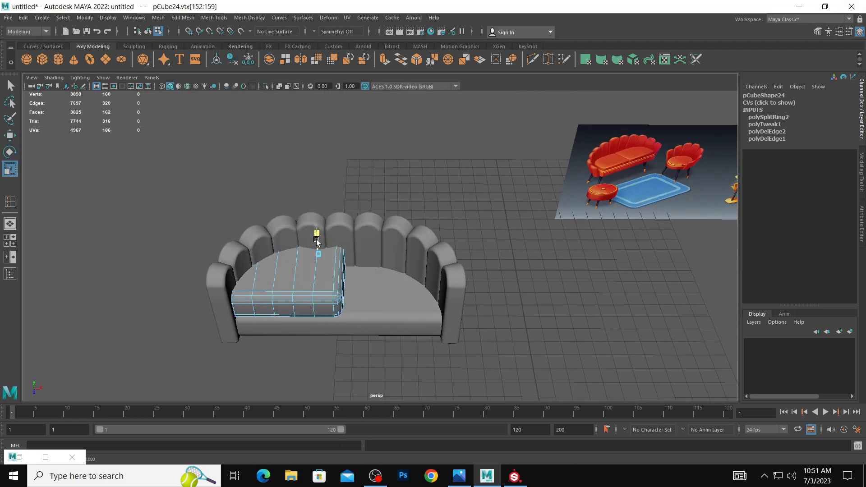
key("ctrl+z")
Return to object mode and flatten the half-width cushion to Scale Y 0.594.
middle_click_drag(436, 255, 297, 266, "alt")
double_click(296, 268)
middle_click_drag(239, 271, 323, 257, "alt")
left_click_drag(323, 256, 311, 244, "alt")
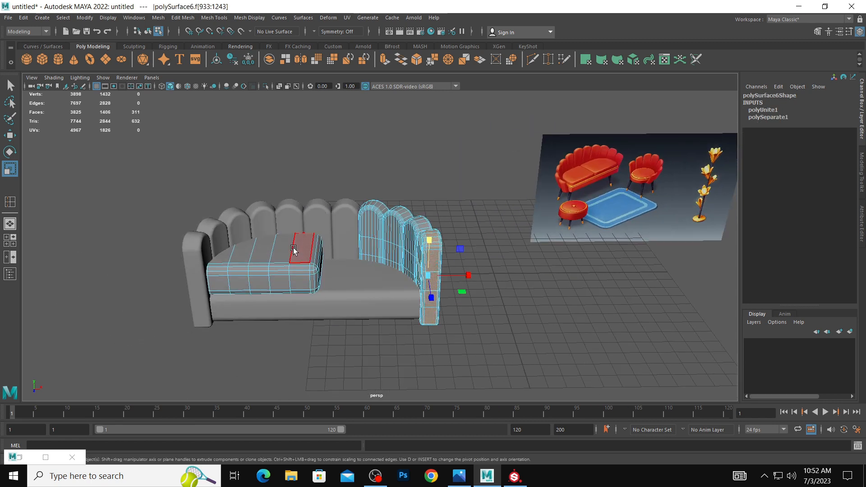
left_click(295, 248)
right_click(296, 247)
right_click_drag(297, 246, 335, 218)
left_click(272, 258)
key("w")
key("e")
key("r")
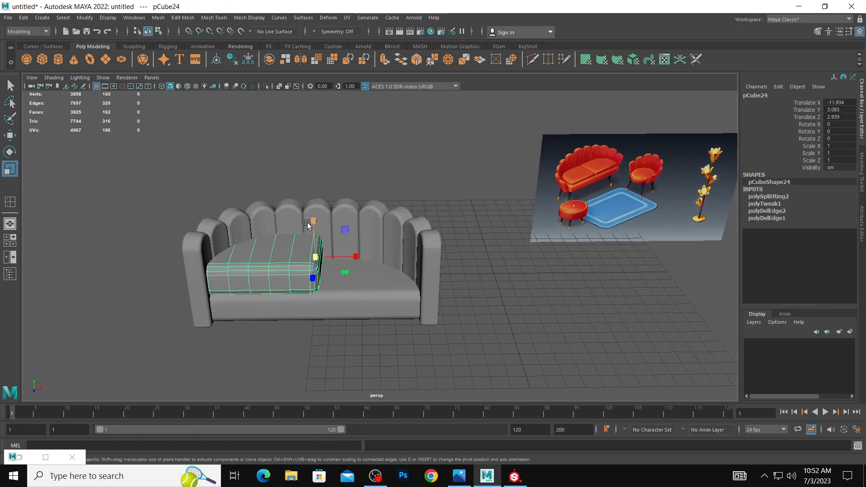
left_click_drag(310, 224, 315, 232)
Lower the flattened cushion onto the seat base at Translate Y 2.786.
key("w")
key("e")
key("r")
key("w")
left_click(521, 275)
right_click_drag(521, 275, 408, 264, "alt")
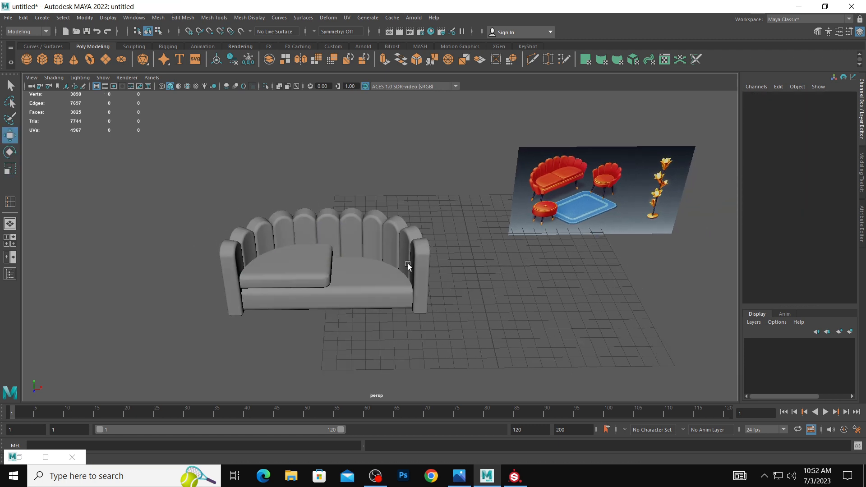
left_click_drag(387, 268, 365, 253, "alt")
left_click(312, 245)
left_click_drag(328, 226, 327, 228)
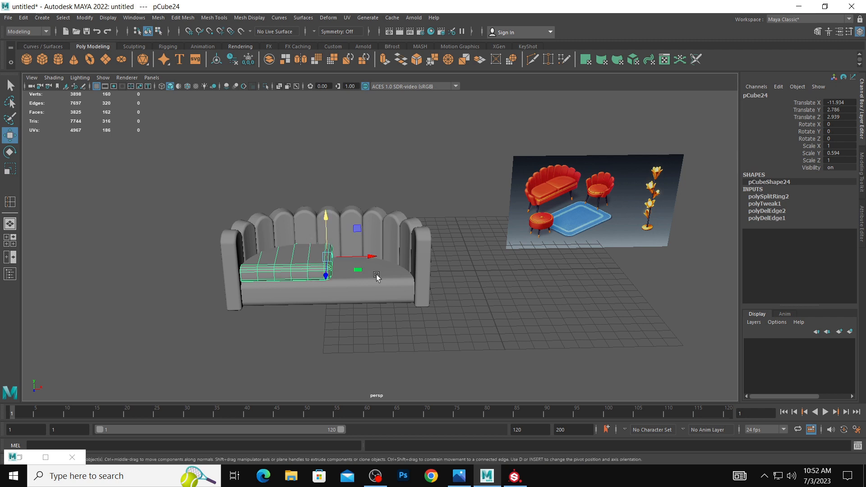
Center the half-width cushion's pivot and freeze its transformations.
left_click(93, 18)
left_click(114, 80)
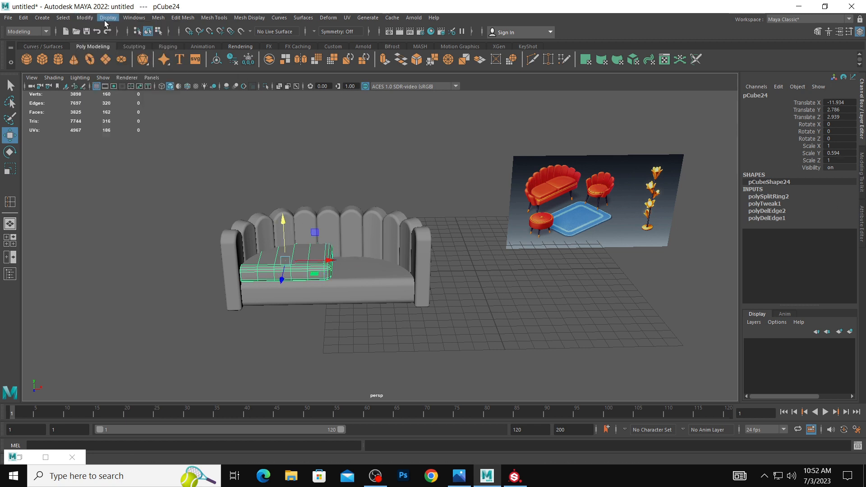
left_click(85, 18)
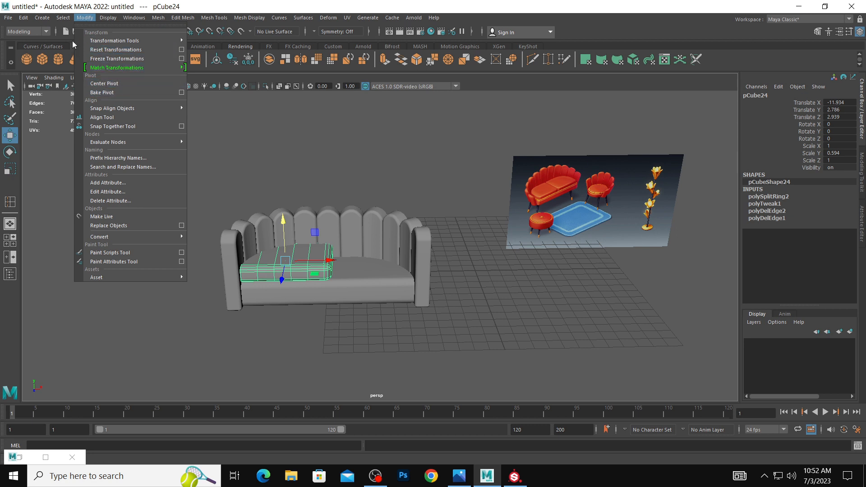
left_click(41, 18)
left_click(86, 18)
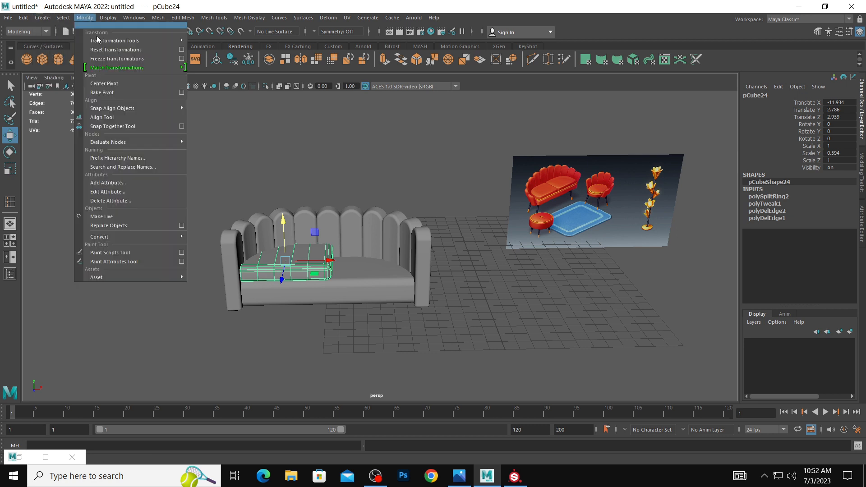
left_click(103, 59)
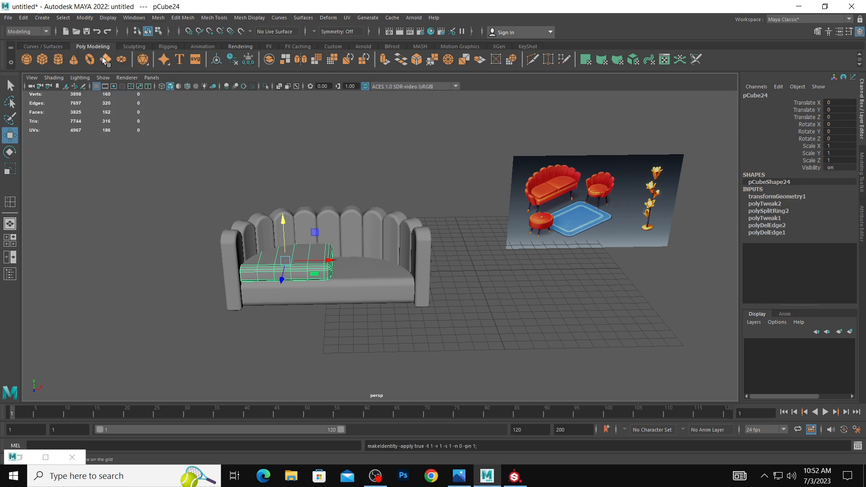
Duplicate the half-width cushion and mirror the copy by setting its Scale X to -1.
left_click(558, 307)
left_click_drag(412, 272, 437, 297, "alt")
left_click(283, 265)
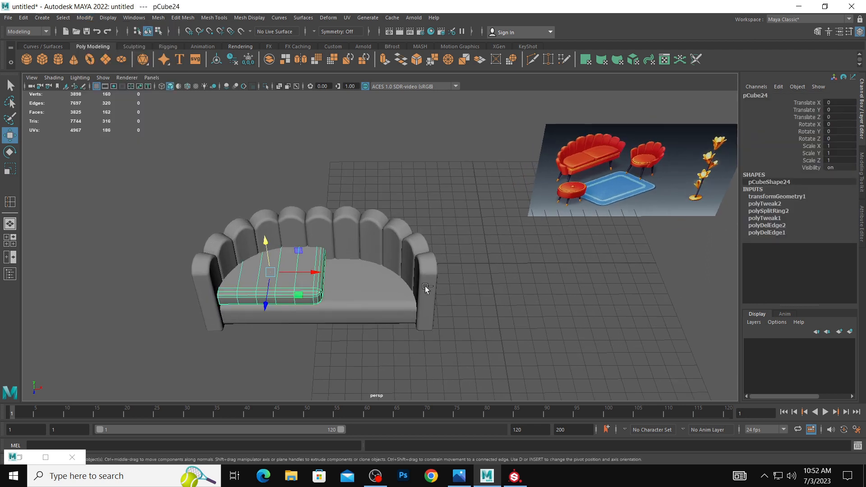
key("ctrl+d")
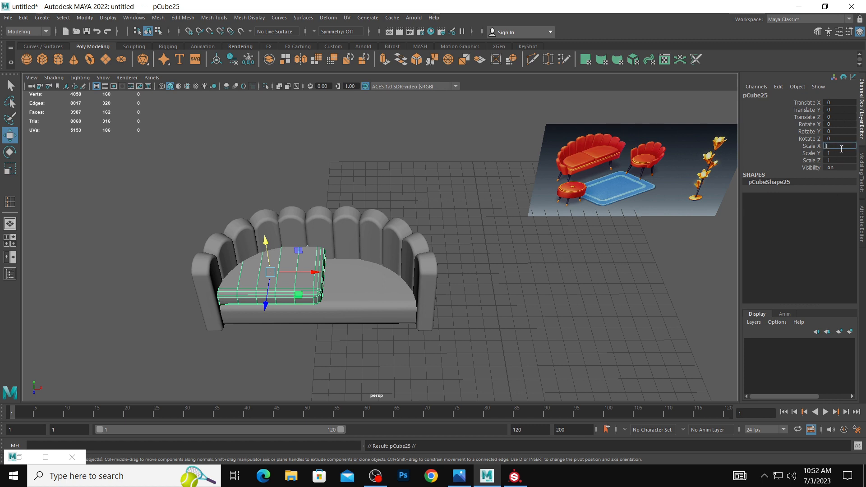
left_click(841, 148)
type("-1")
key("Return")
Move the mirrored cushion along X onto the empty half of the seat base, at Translate X 6.981.
left_click_drag(307, 274, 360, 251)
left_click(435, 296)
left_click(387, 264)
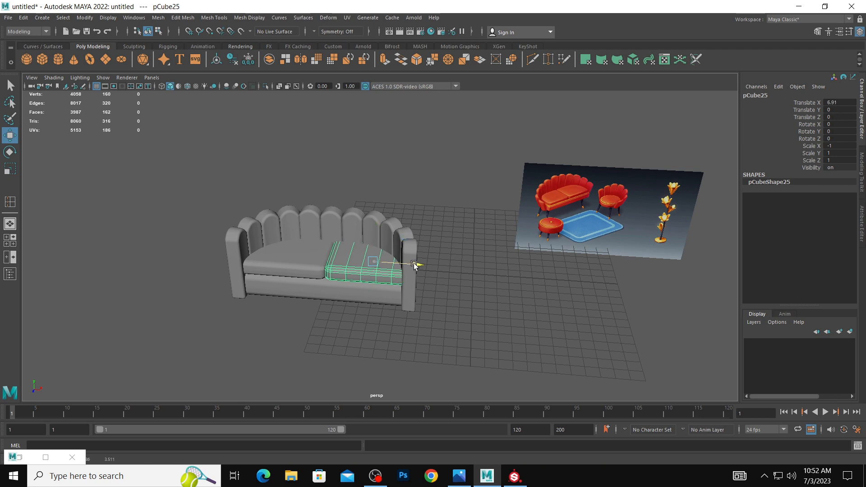
left_click(473, 257)
left_click_drag(388, 267, 348, 253, "alt")
scroll(433, 266, "up", 3)
right_click_drag(347, 253, 400, 292, "alt")
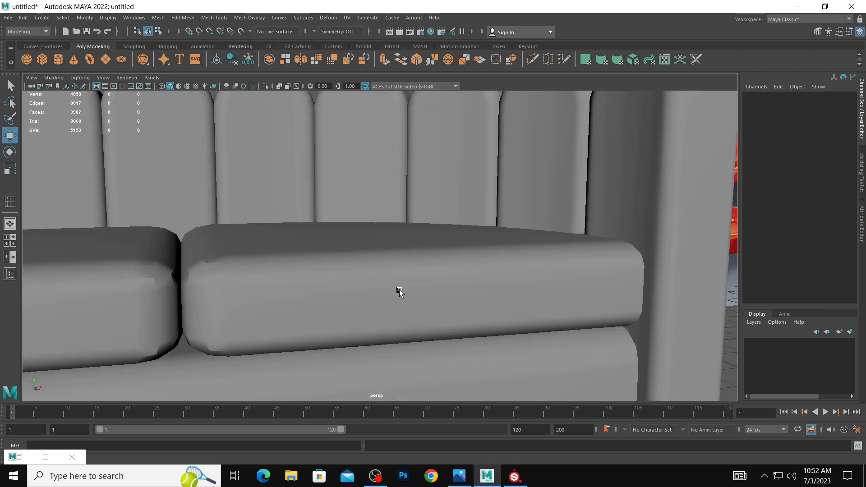
left_click_drag(401, 292, 319, 274, "alt")
left_click(319, 274)
right_click_drag(319, 274, 149, 235, "alt")
left_click_drag(150, 235, 367, 280, "alt")
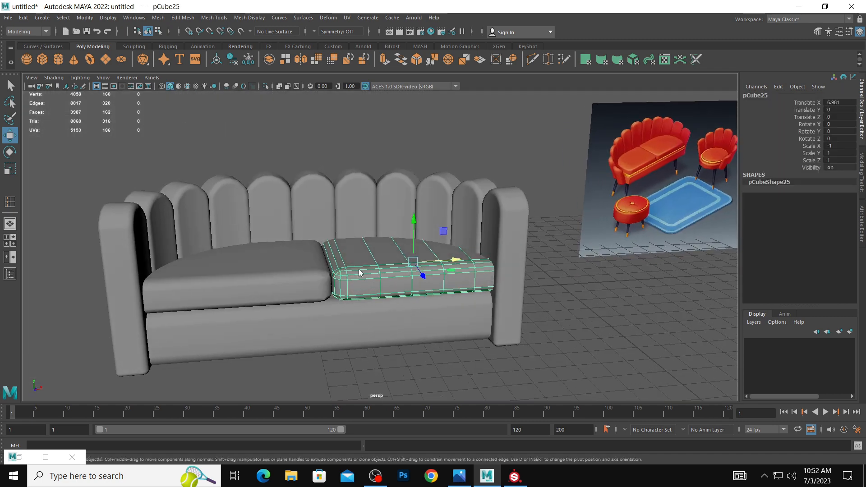
Soften all edges of both upper cushions, one after the other, and return to object mode.
right_click_drag(359, 273, 316, 225)
left_click_drag(293, 218, 395, 337)
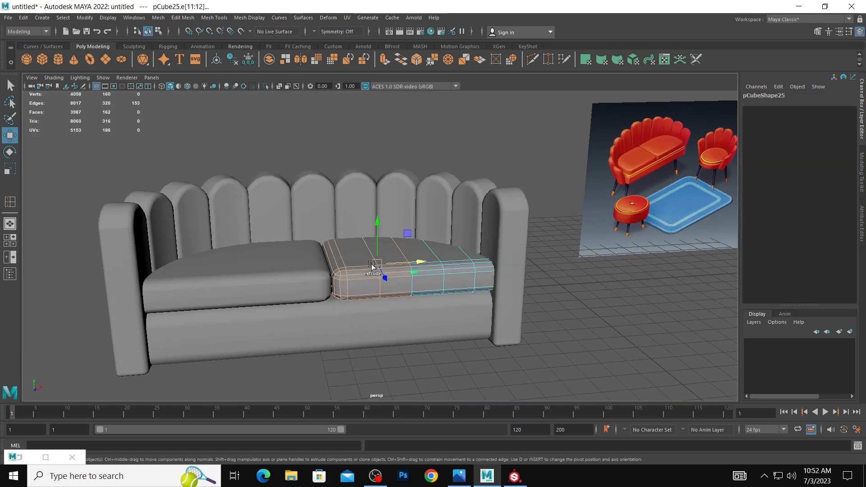
right_click(372, 265, "shift")
right_click_drag(373, 267, 434, 267, "shift")
right_click_drag(408, 232, 456, 217)
left_click(274, 269)
right_click_drag(274, 269, 270, 203)
double_click(307, 275)
right_click_drag(306, 276, 378, 272, "shift")
right_click_drag(318, 232, 363, 215)
left_click(583, 304)
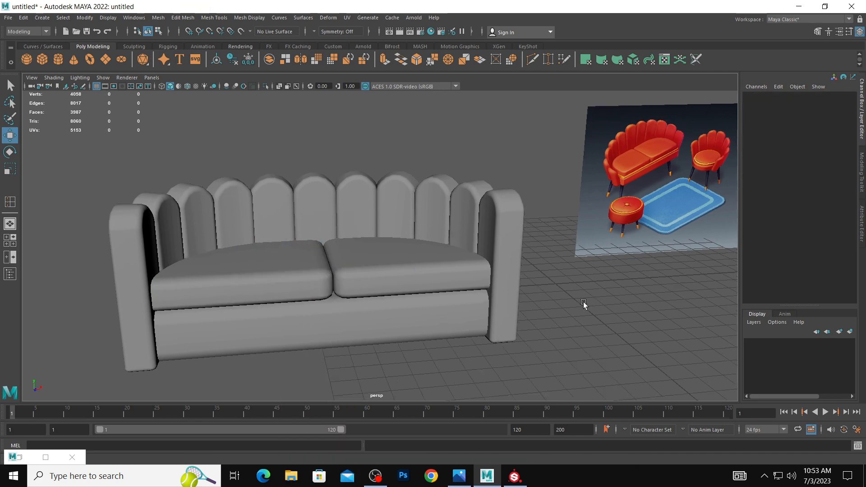
Select both upper cushions and raise them above the seat base to Translate Y 0.227.
right_click_drag(583, 304, 496, 291, "alt")
left_click_drag(496, 291, 476, 281, "alt")
left_click(313, 247)
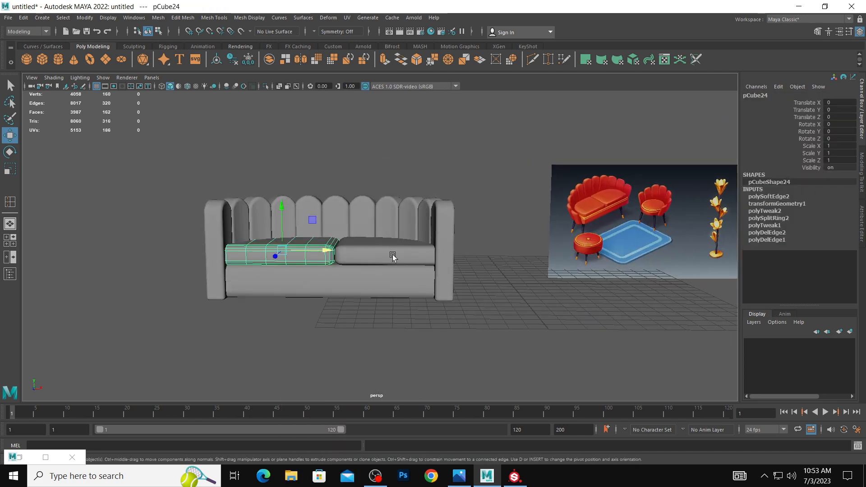
key("ctrl+shift+d")
left_click(386, 216)
key("ctrl+z")
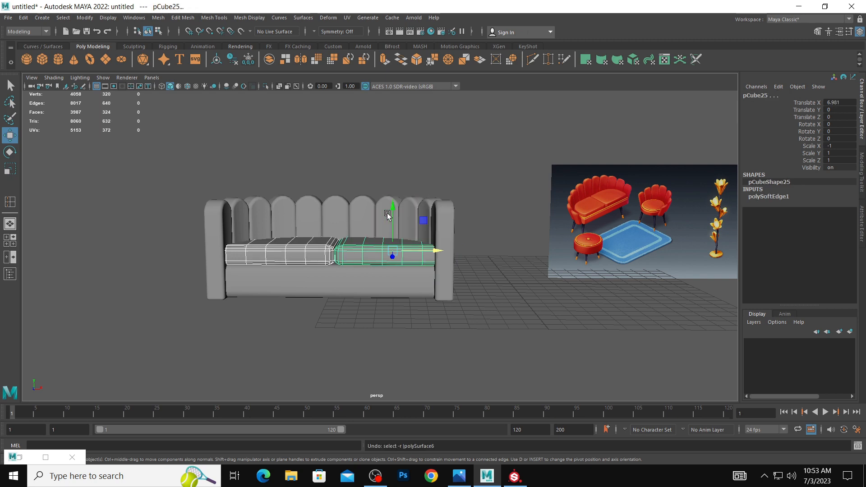
left_click_drag(392, 214, 393, 211)
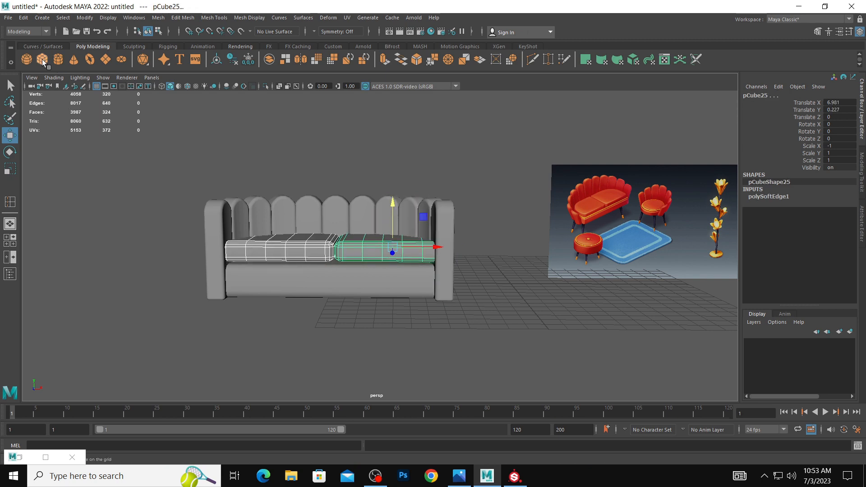
Draw a thin polygon cube about 13.6 wide, 0.84 high and 5.36 deep over the sofa in the top view.
left_click(42, 59)
key("space")
key("space")
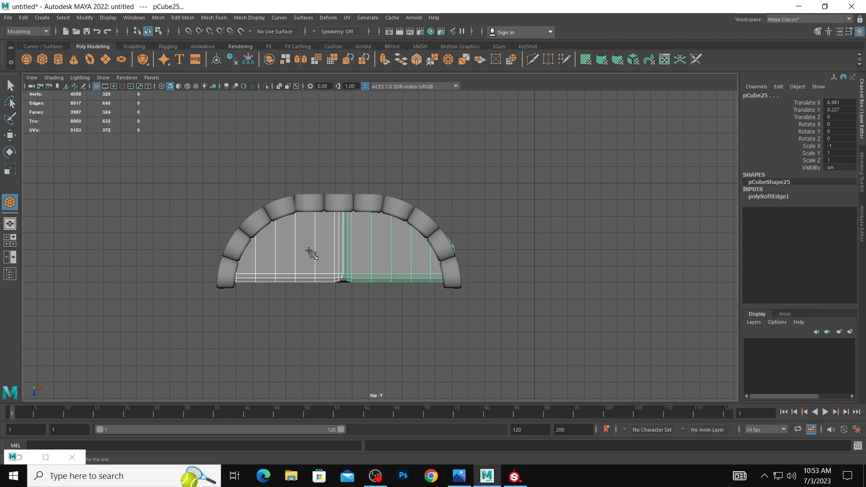
left_click_drag(223, 198, 448, 271)
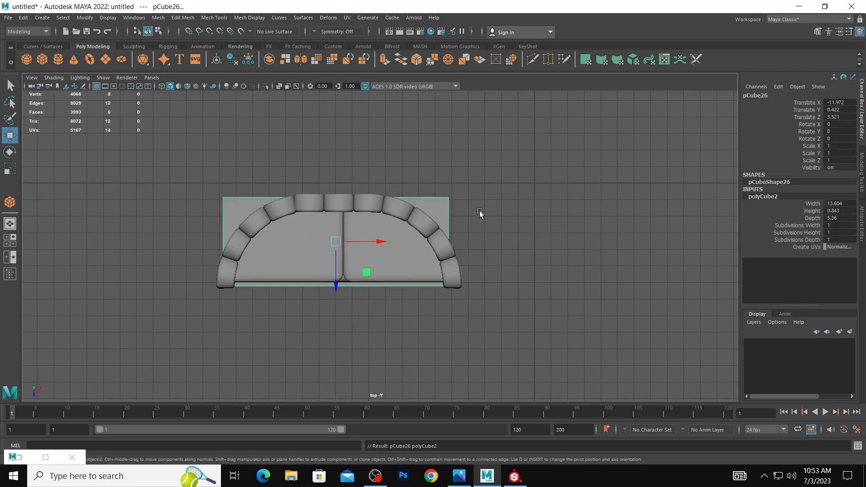
key("space")
key("space")
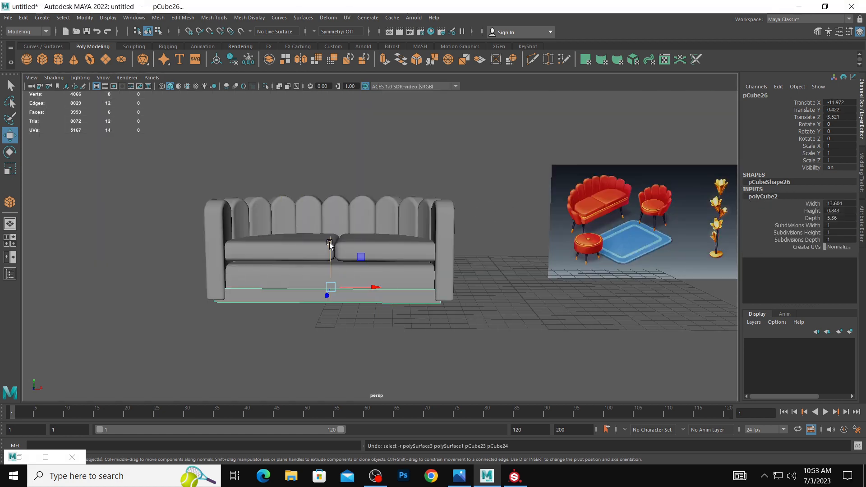
Raise the new slab between the seat base and cushions to Translate Y 2.587 and flatten it to Scale Y 0.552.
left_click_drag(330, 243, 323, 290)
key("e")
key("r")
key("w")
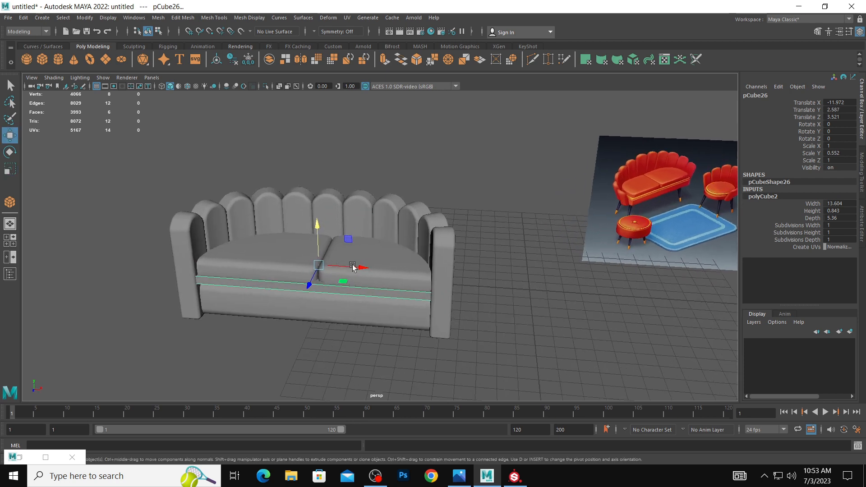
Try to move the slab, the seat base and both cushions forward together along Z.
key("r")
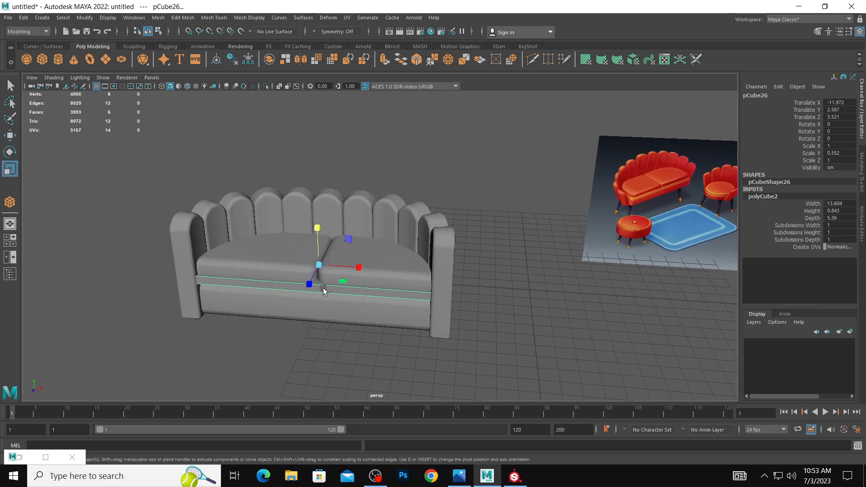
left_click(299, 302, "shift")
left_click(321, 266, "shift")
left_click(294, 264, "shift")
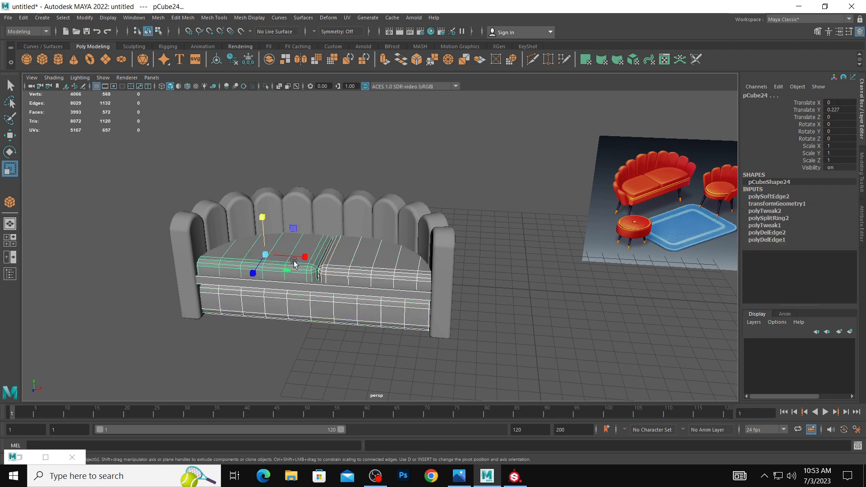
key("w")
left_click_drag(254, 272, 263, 278)
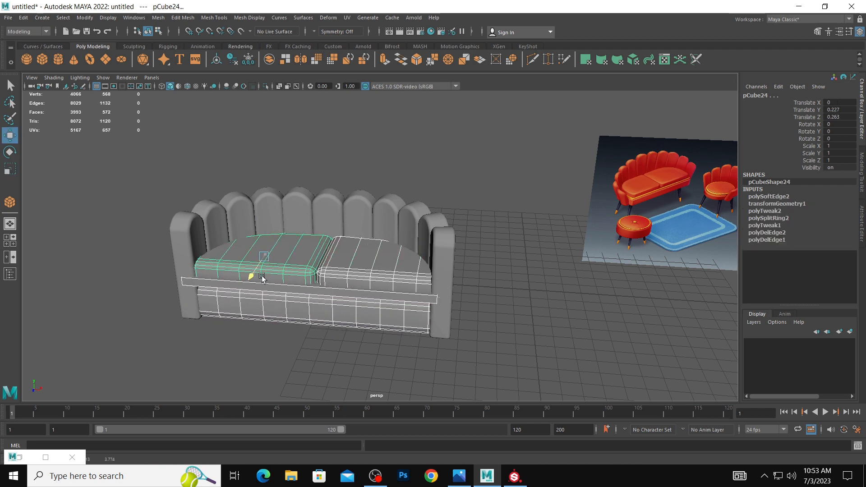
key("ctrl+z")
Thin the slab to Scale Y 0.444 and reposition it at Translate Y 2.137 and Translate Z 3.3.
left_click(281, 285)
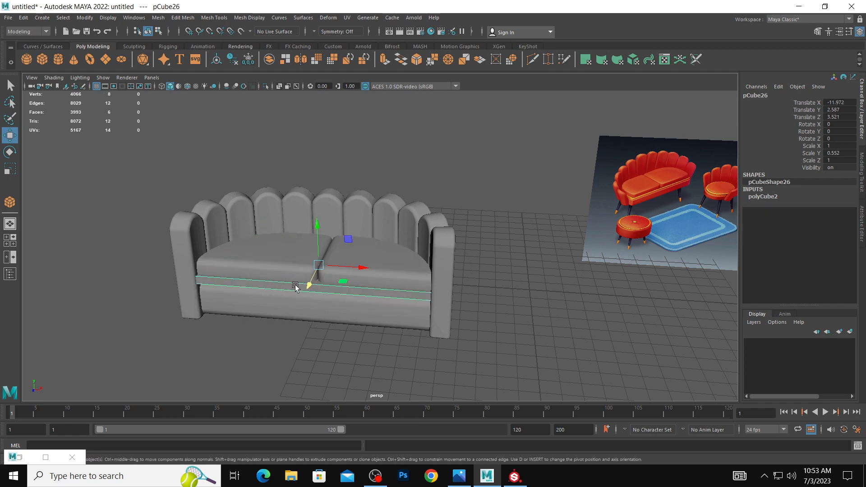
key("r")
left_click_drag(319, 229, 295, 294)
key("w")
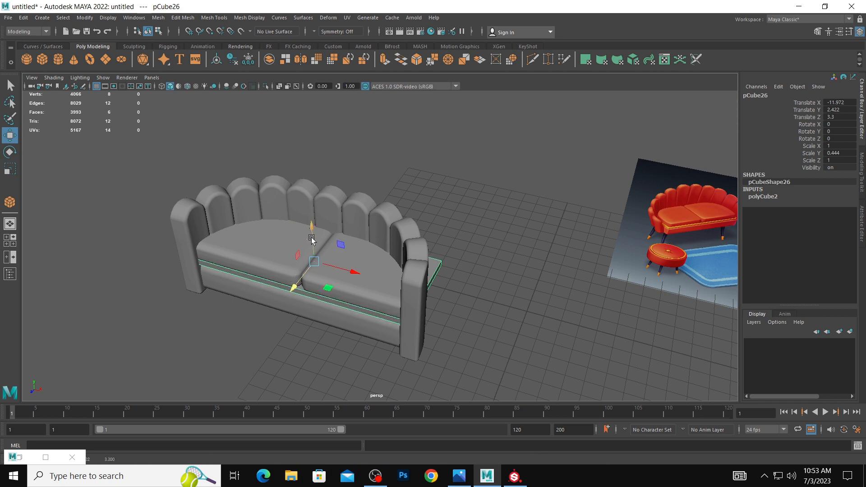
left_click_drag(312, 226, 324, 236)
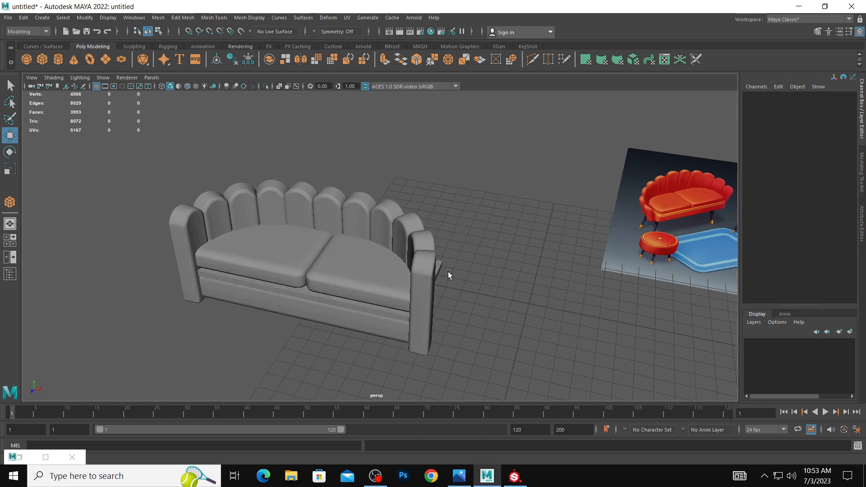
Lower both upper cushions together onto the slab, at Translate Y -0.016.
left_click(392, 266)
left_click(293, 248, "shift")
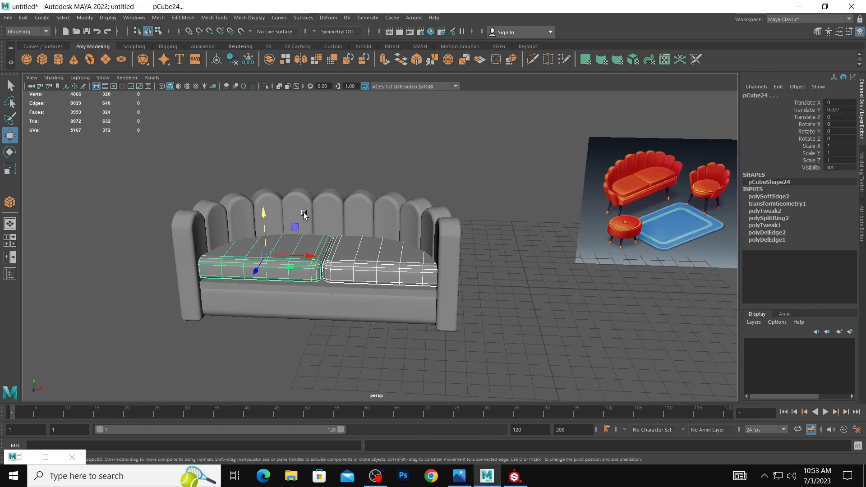
left_click_drag(262, 215, 263, 221)
left_click(484, 278)
Insert seven evenly spaced front-to-back edge loops across the slab using the Multiple edge loops option.
left_click_drag(435, 280, 401, 291, "alt")
left_click(420, 276)
key("space")
right_click_drag(233, 141, 265, 200)
left_click(229, 137)
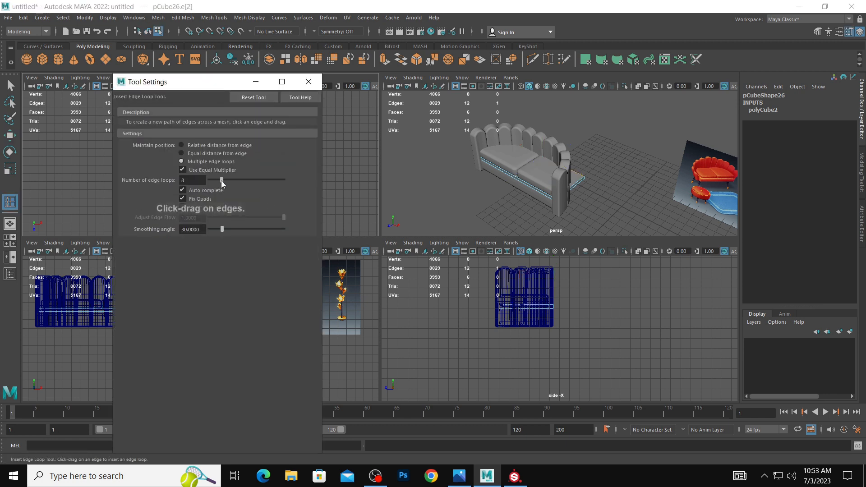
left_click(255, 81)
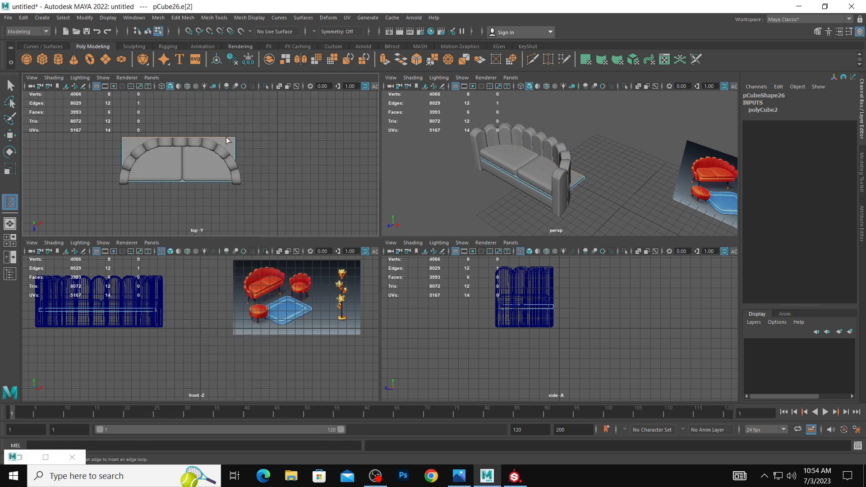
left_click(226, 140)
middle_click_drag(212, 141, 225, 148, "alt")
scroll(238, 172, "up", 4)
middle_click_drag(241, 176, 253, 218, "alt")
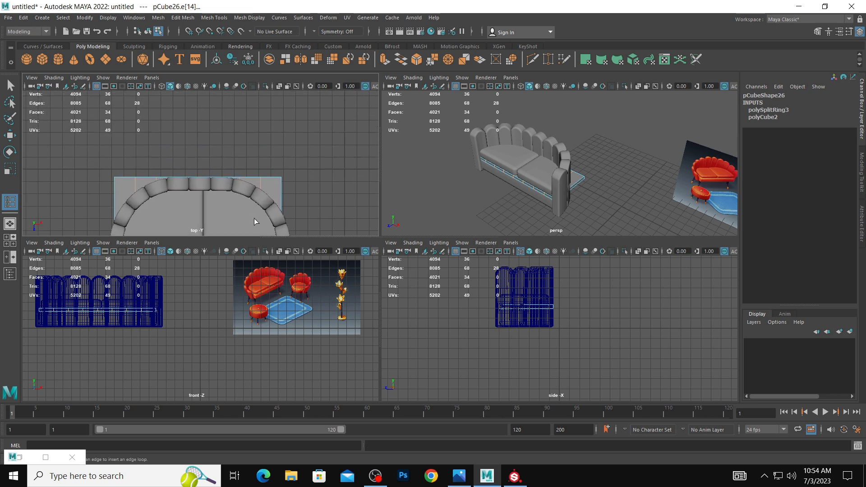
Move the rear vertices on the slab's right half forward in the top view to follow the backrest's curve.
key("w")
right_click_drag(260, 164, 221, 165)
left_click_drag(251, 169, 264, 201)
left_click_drag(262, 207, 264, 227)
left_click_drag(278, 162, 298, 205)
left_click_drag(276, 213, 279, 229)
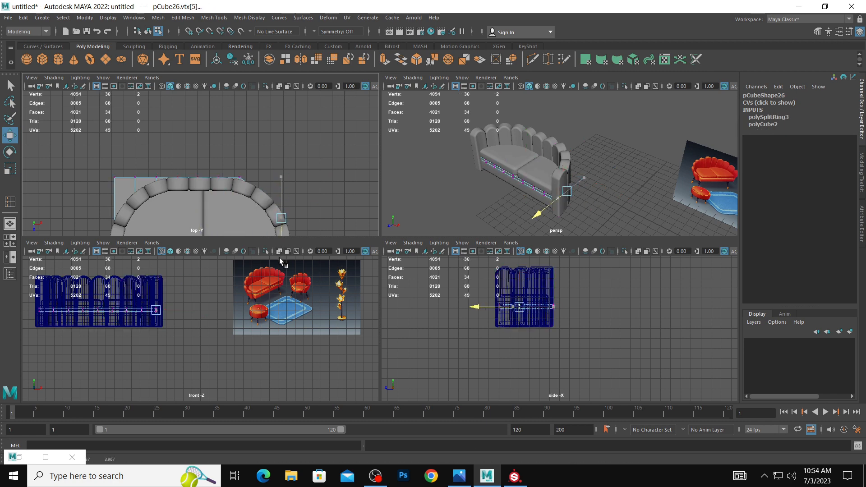
left_click_drag(225, 168, 225, 189)
left_click_drag(219, 192, 220, 199)
Fit the slab's remaining middle and left rear vertices to the backrest's curve, and return to the perspective view.
left_click_drag(192, 173, 202, 190)
left_click_drag(199, 194, 199, 199)
left_click_drag(167, 171, 158, 202)
mouse_move(128, 169)
left_mouse_down()
mouse_move(138, 184)
mouse_move(136, 206)
mouse_move(124, 185)
left_mouse_up()
middle_click_drag(128, 177, 167, 130, "alt")
left_click_drag(155, 160, 169, 208)
left_click(344, 162)
key("space")
Examine the sofa's cushions, slab and seat base from several angles against the reference image.
left_click_drag(400, 181, 446, 162, "alt")
right_click_drag(369, 229, 436, 217)
left_click(471, 233)
left_click_drag(419, 244, 465, 226, "alt")
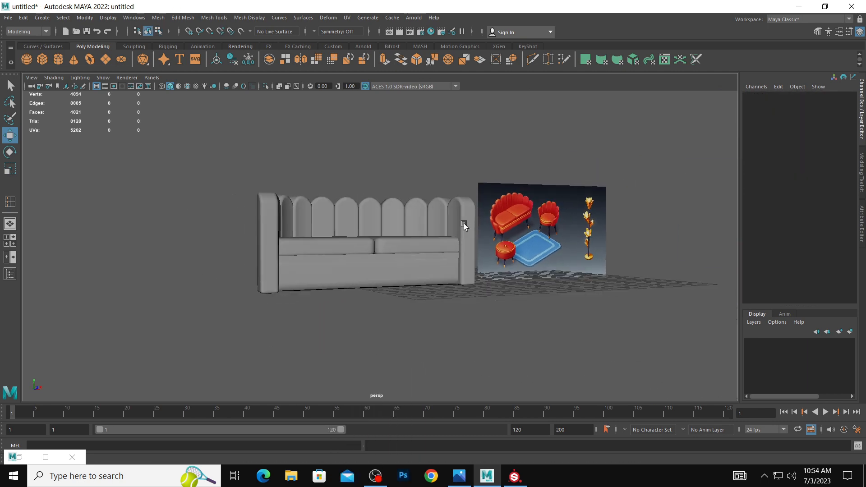
left_click_drag(336, 233, 351, 246, "alt")
left_click(385, 295)
key("r")
left_click(322, 282)
left_click(395, 254, "shift")
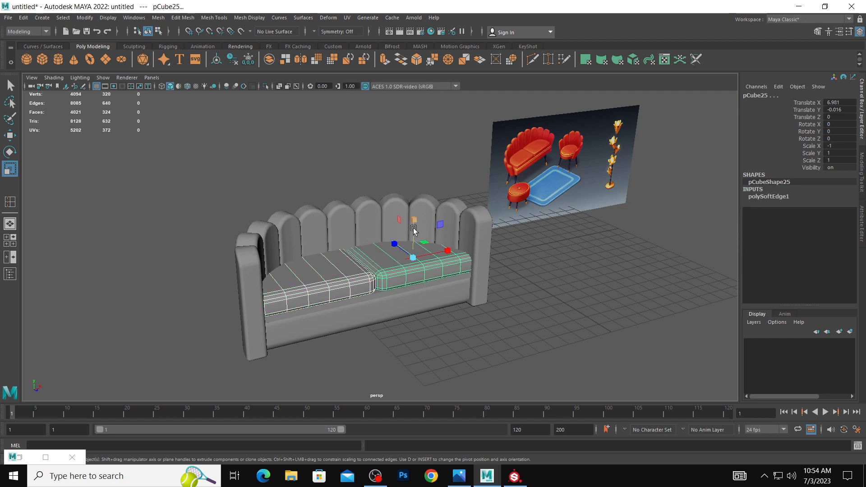
key("w")
left_click(541, 283)
left_click_drag(542, 282, 411, 227, "alt")
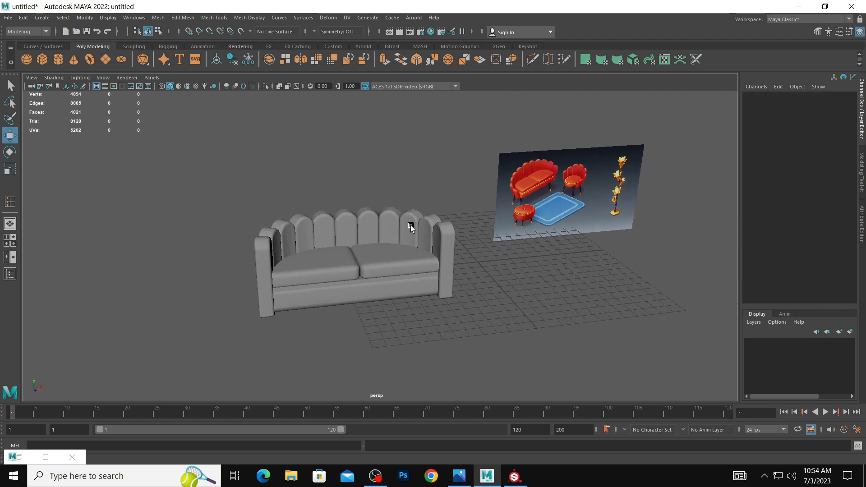
Duplicate the four-panel section at the right end of the sofa's backrest and move the copy about 19.95 units along X.
left_click(411, 227)
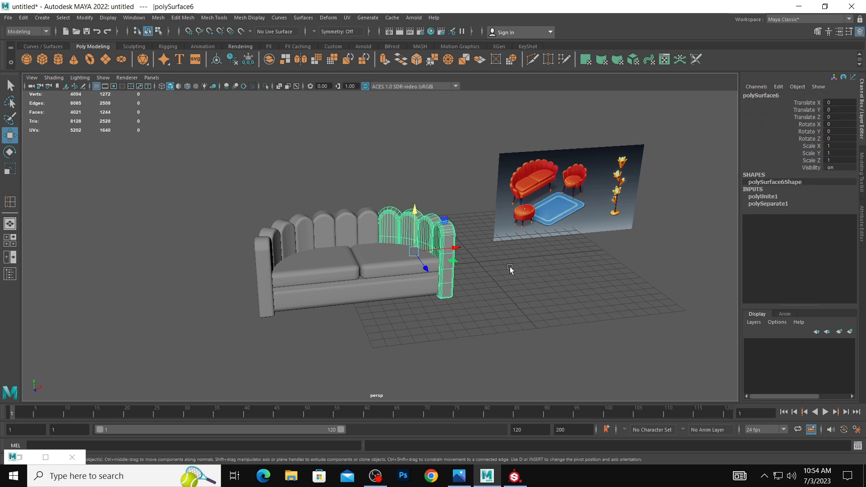
key("ctrl+d")
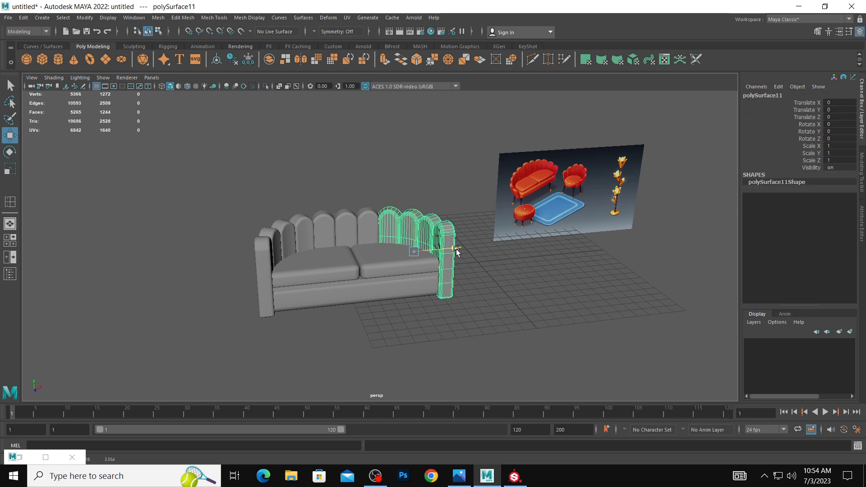
left_click_drag(454, 248, 686, 289)
left_click(372, 225)
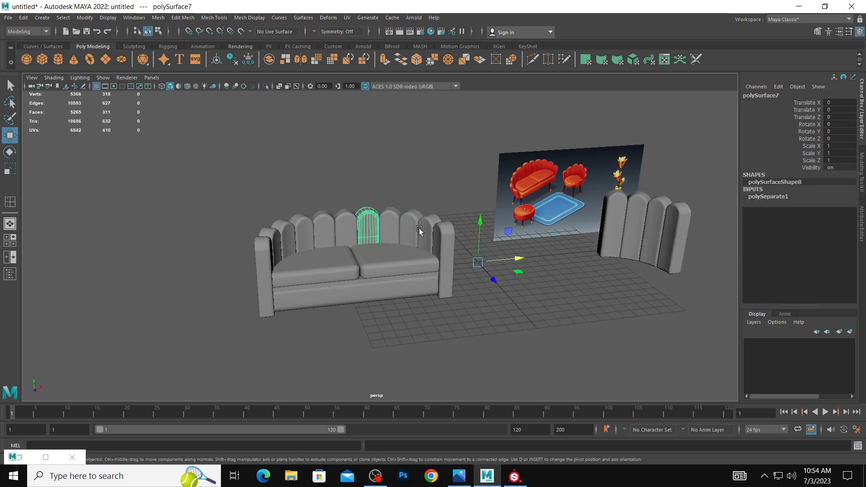
key("ctrl+d")
middle_click_drag(454, 248, 709, 262)
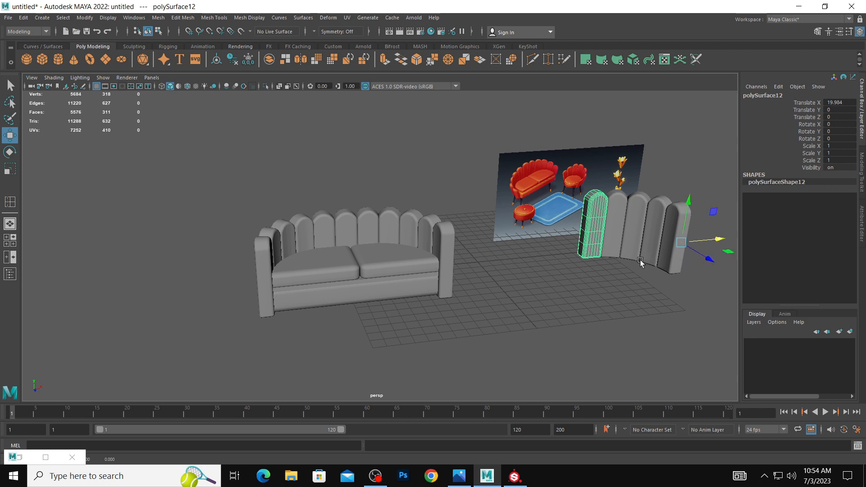
left_click_drag(640, 263, 619, 275, "alt")
key("Delete")
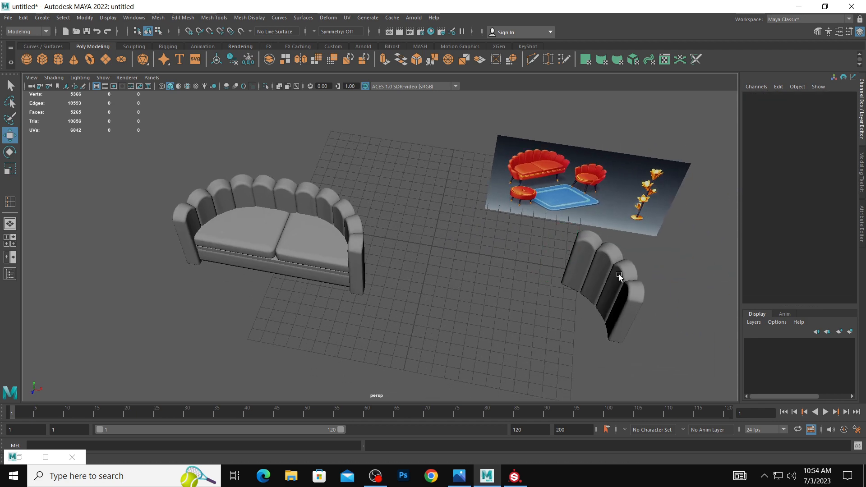
Duplicate the separate four-panel section, mirror the copy with a Scale X of -1, and slide it along X to complete the armchair's curved back.
left_click(619, 274)
left_click(555, 256)
left_click(587, 262)
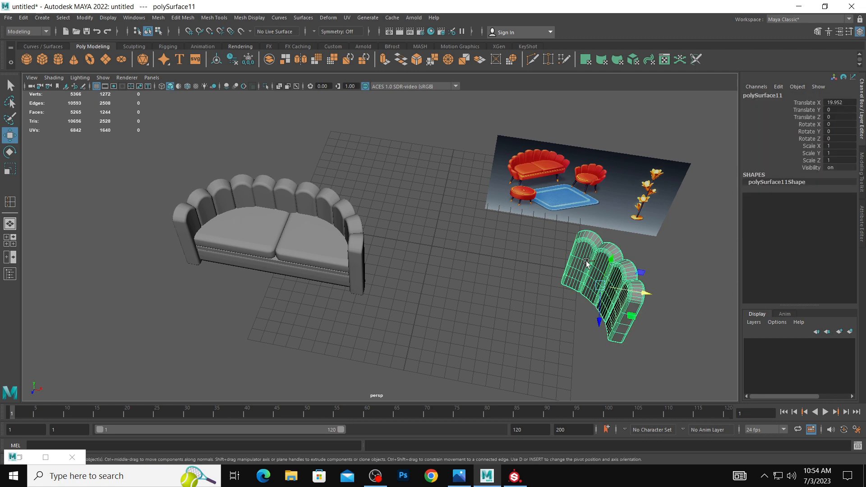
key("f")
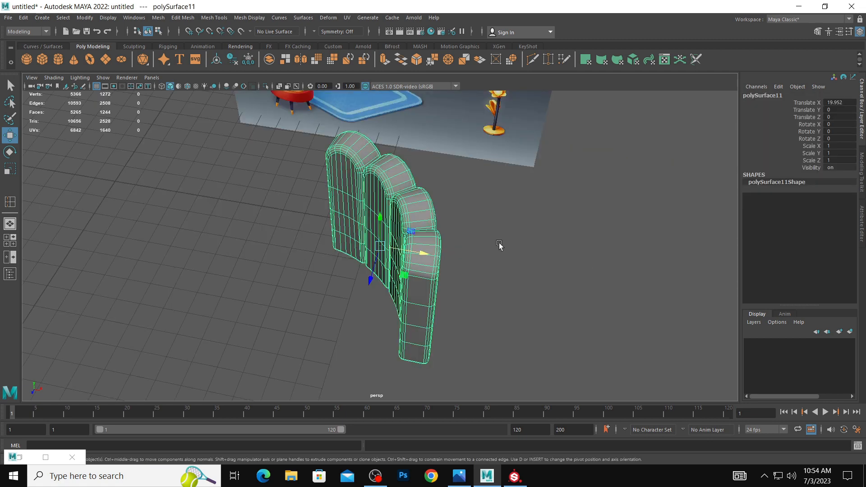
scroll(496, 246, "down", 8)
left_click_drag(454, 271, 465, 288, "alt")
scroll(588, 292, "up", 3)
left_click_drag(588, 292, 604, 276, "alt")
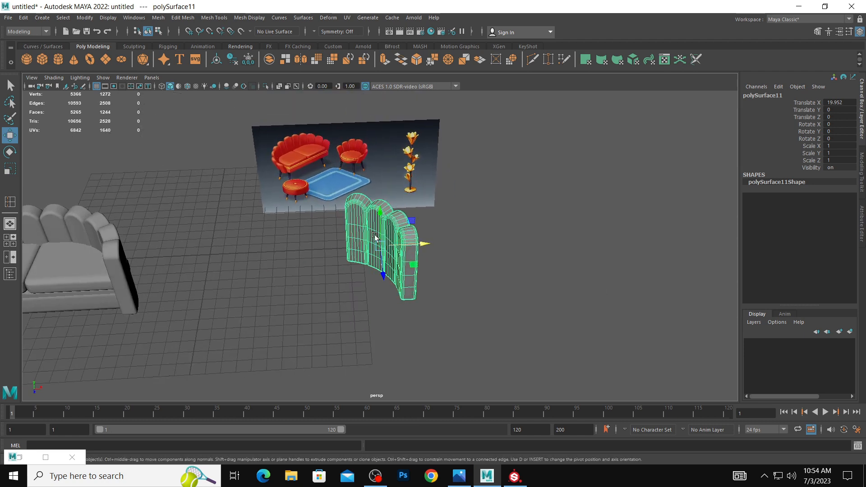
key("ctrl+d")
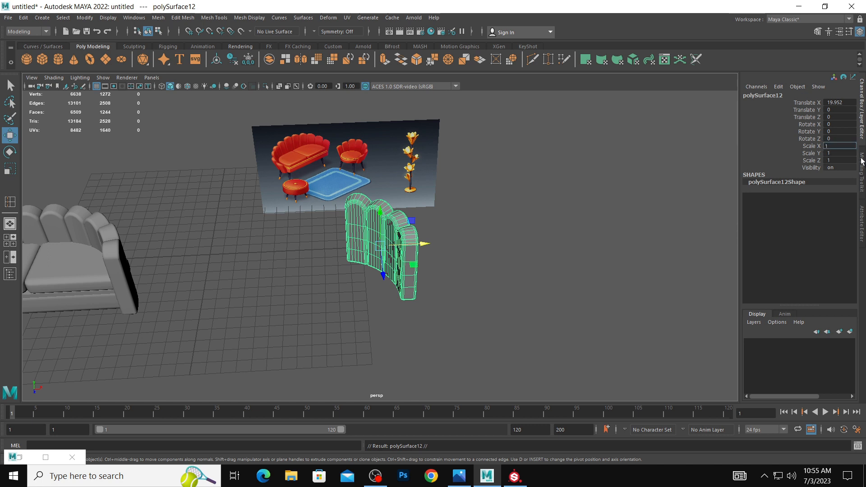
type("-")
key("Return")
left_click_drag(414, 249, 354, 247)
left_click(496, 246)
left_click_drag(452, 230, 428, 216, "alt")
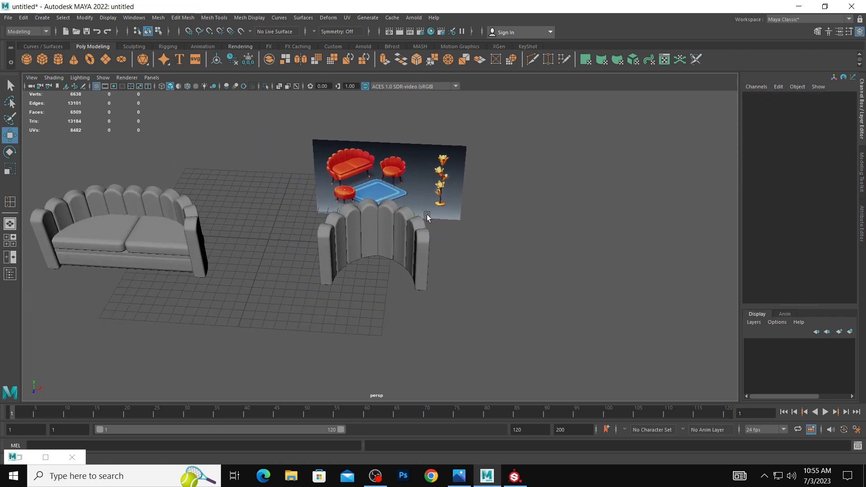
Combine all of the sofa's backrest and arm panels into a single mesh.
middle_click_drag(314, 187, 545, 184, "alt")
left_click_drag(398, 182, 383, 171, "alt")
left_click(411, 212)
left_click_drag(411, 211, 370, 208, "alt")
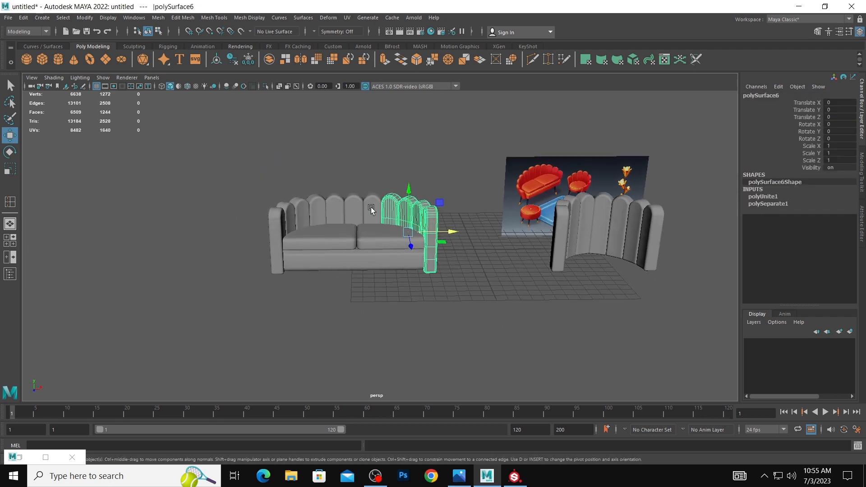
left_click(236, 166)
left_click_drag(320, 190, 317, 175, "alt")
left_click_drag(227, 159, 480, 225)
key("space")
left_click_drag(270, 224, 303, 257)
Stretch the combined sofa backrest to about 1.264 in Scale Y and raise it to about 0.78 in Translate Y.
left_click_drag(356, 196, 358, 192)
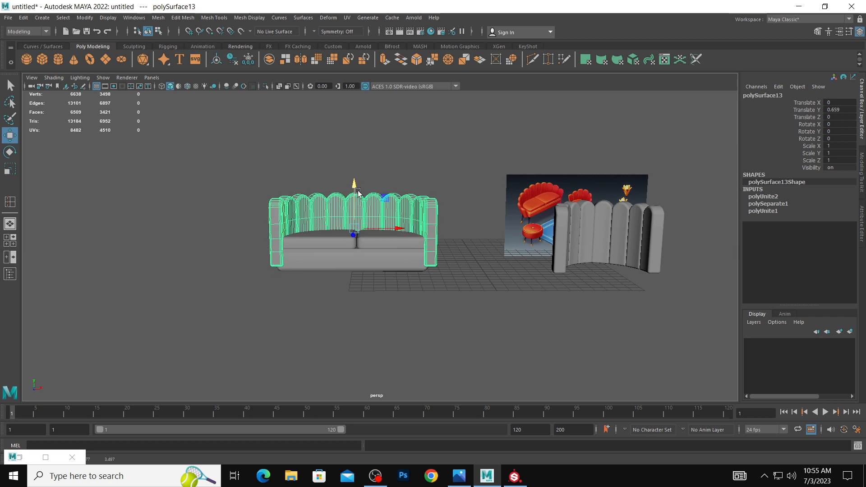
key("ctrl+z")
key("r")
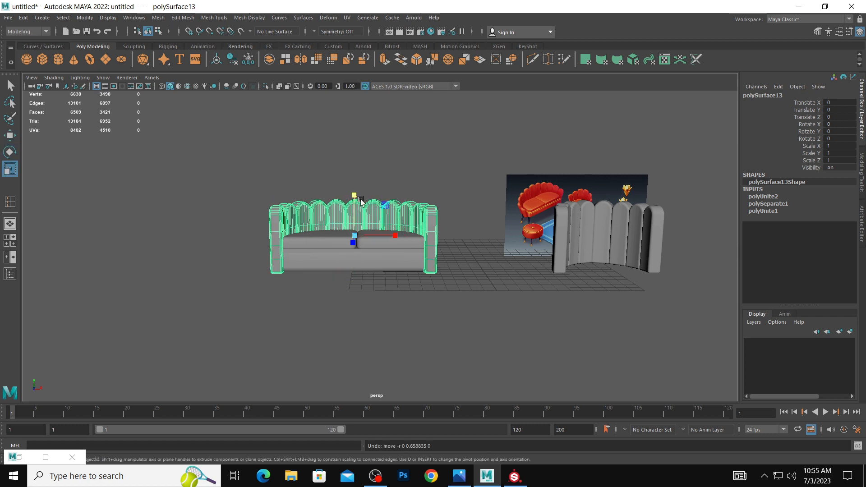
left_click_drag(355, 195, 359, 184)
key("w")
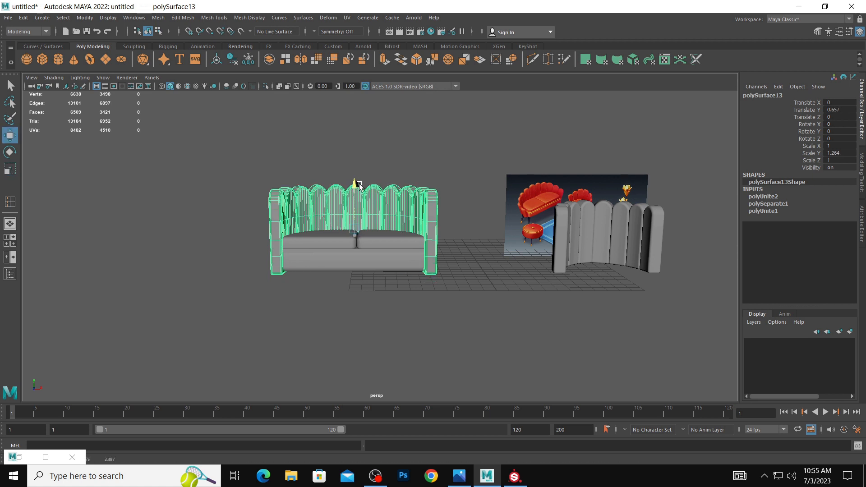
left_click_drag(360, 184, 362, 182)
left_click(469, 207)
left_click_drag(469, 207, 415, 205, "alt")
left_click(370, 199)
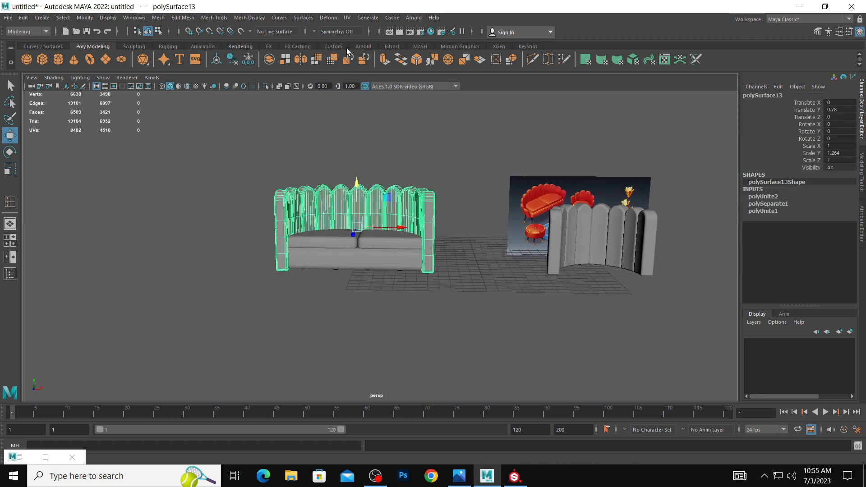
left_click(332, 19)
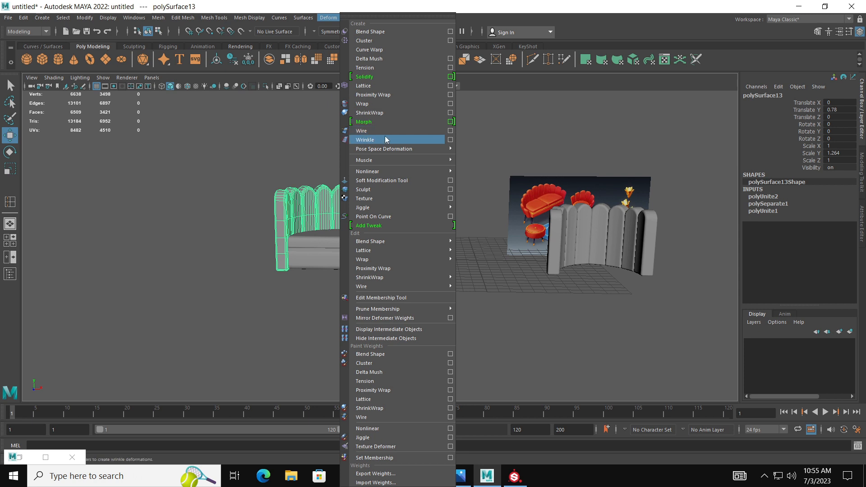
mouse_move(387, 170)
left_click(470, 176)
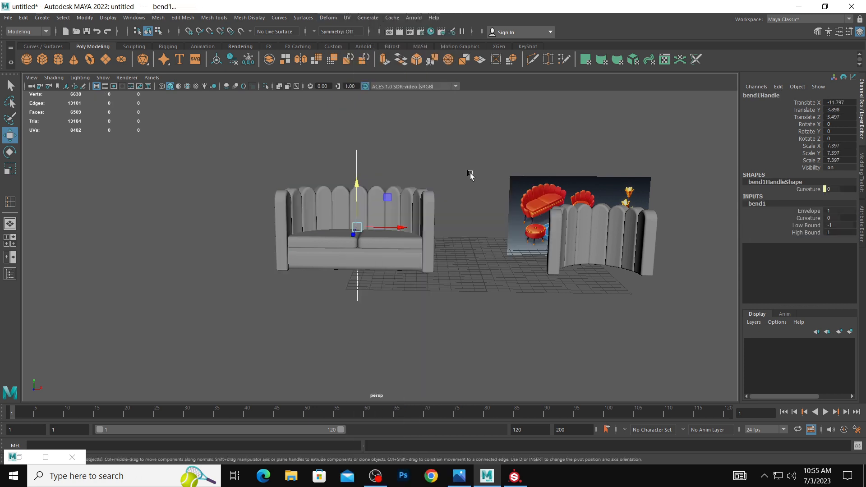
key("ctrl+z")
Apply a Lattice deformer to the combined sofa backrest and set its S Divisions to 6.
left_click(328, 18)
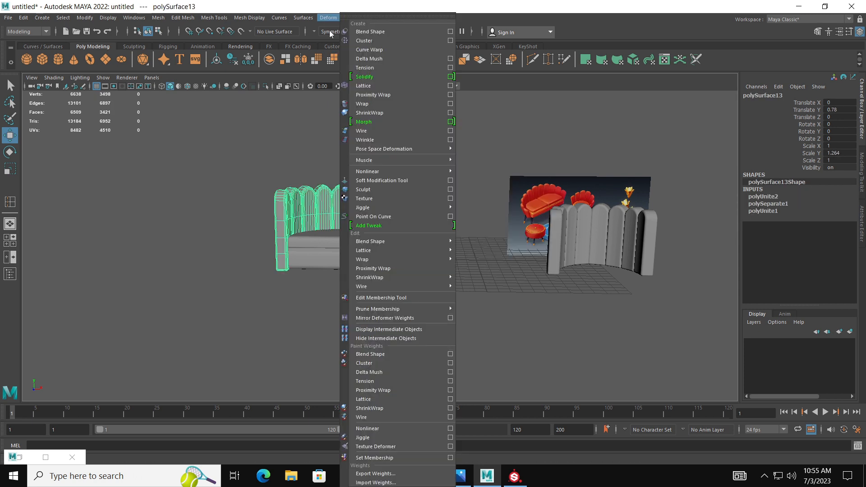
left_click(382, 86)
scroll(462, 204, "down", 1)
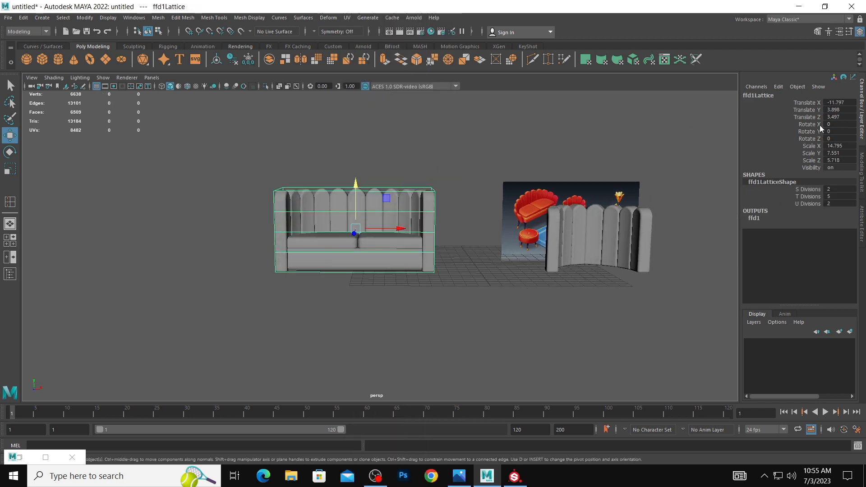
left_click(862, 224)
left_click(720, 93)
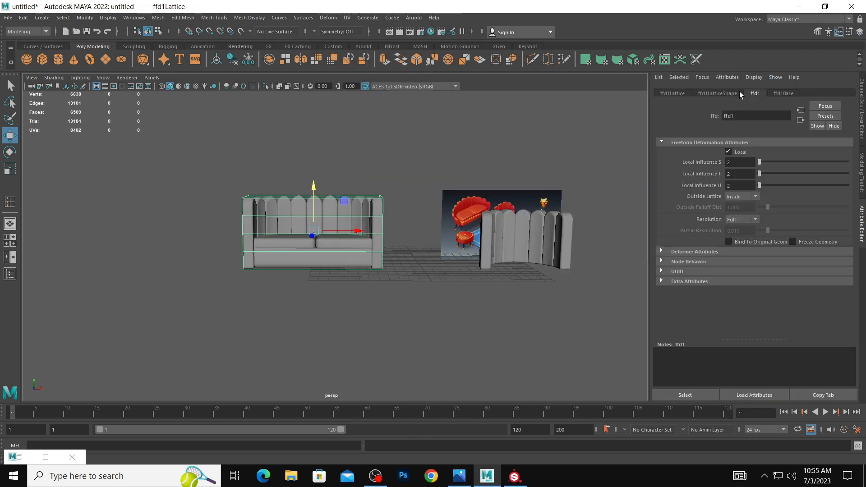
left_click_drag(760, 164, 761, 164)
key("ctrl+z")
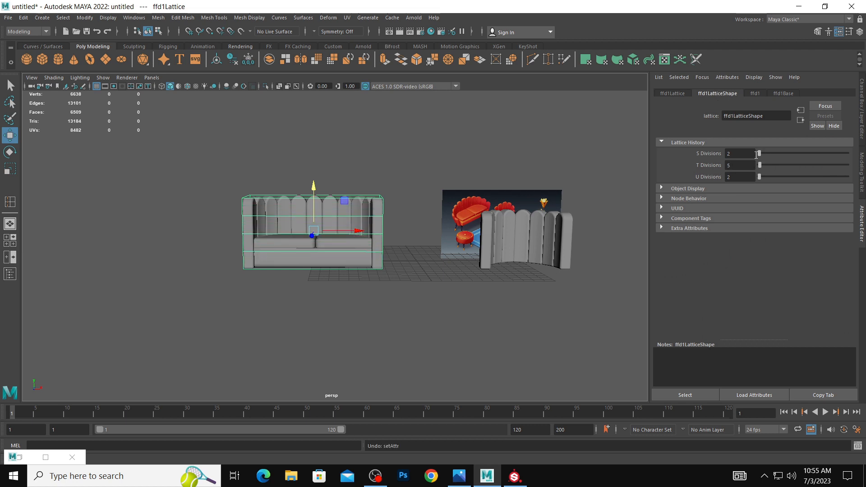
left_click_drag(760, 156, 761, 155)
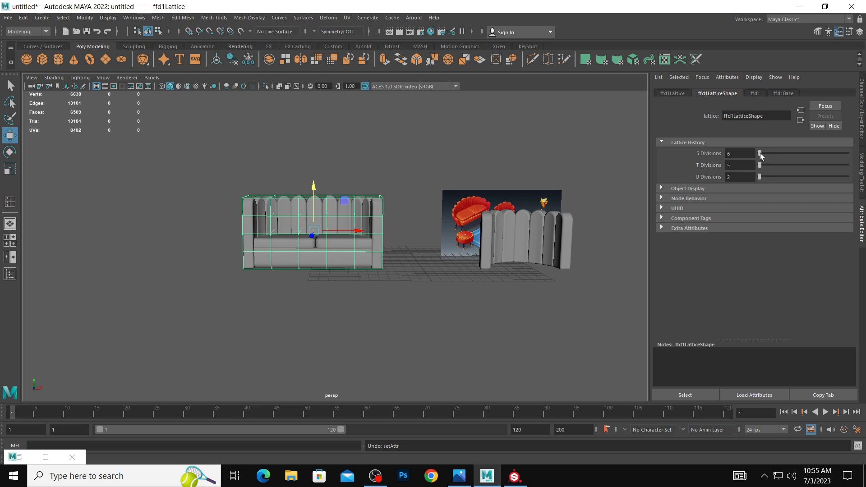
Set the sofa lattice's T Divisions to 2.
left_click_drag(761, 156, 763, 155)
left_click_drag(761, 153, 761, 152)
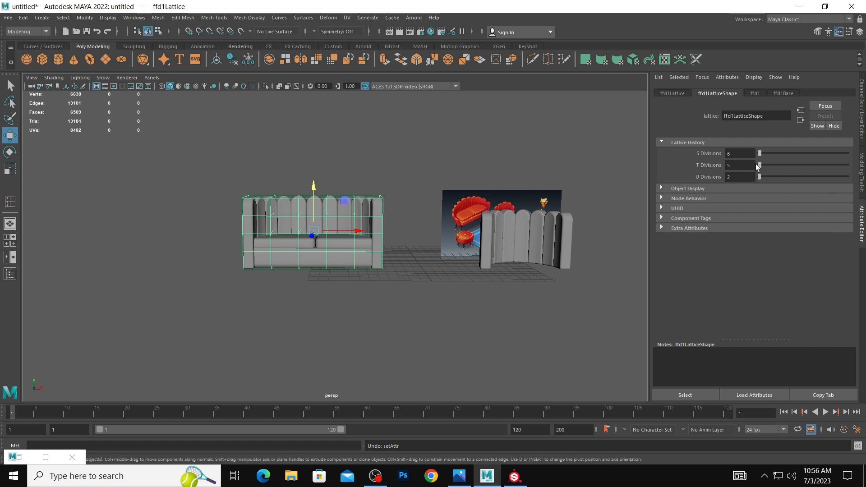
left_click_drag(758, 166, 759, 166)
scroll(344, 187, "up", 2)
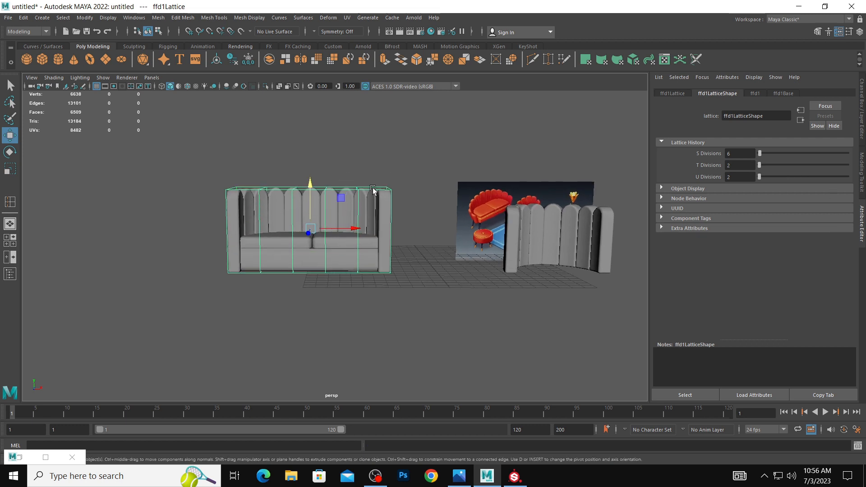
Switch the sofa lattice to lattice point editing and display the front view with shaded surfaces.
right_click_drag(356, 189, 388, 181)
left_click_drag(373, 168, 417, 211)
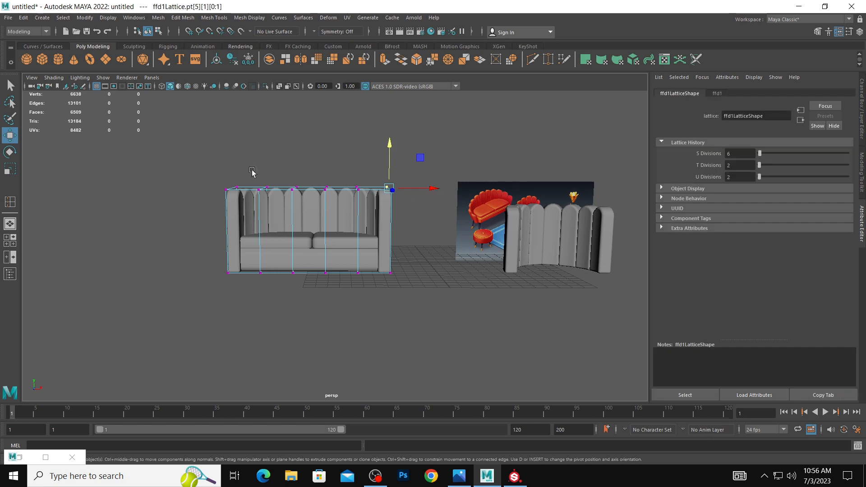
key("space")
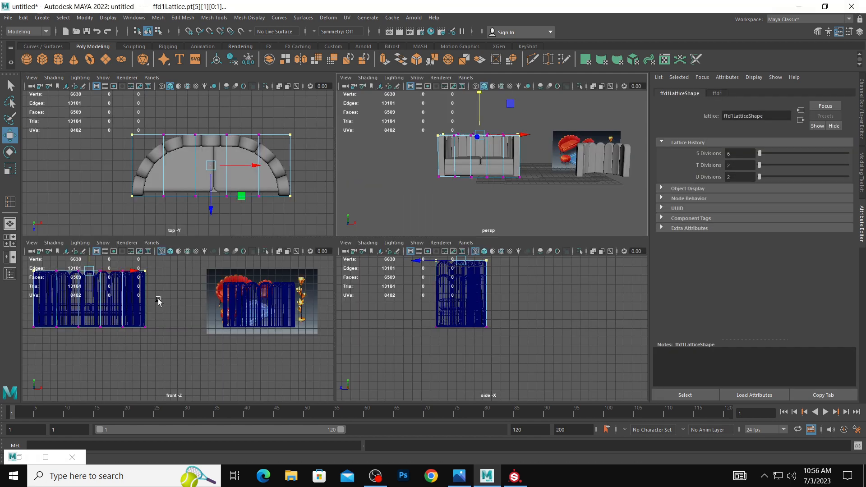
key("space")
key("space")
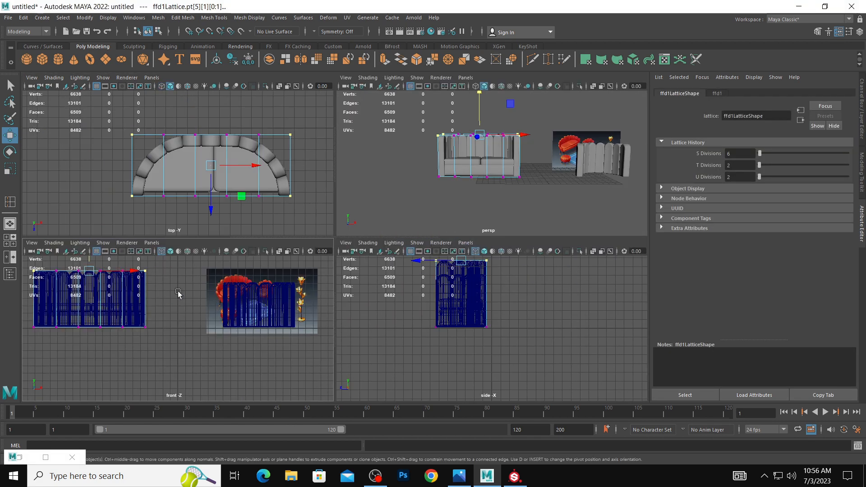
key("space")
middle_click_drag(239, 276, 276, 293, "alt")
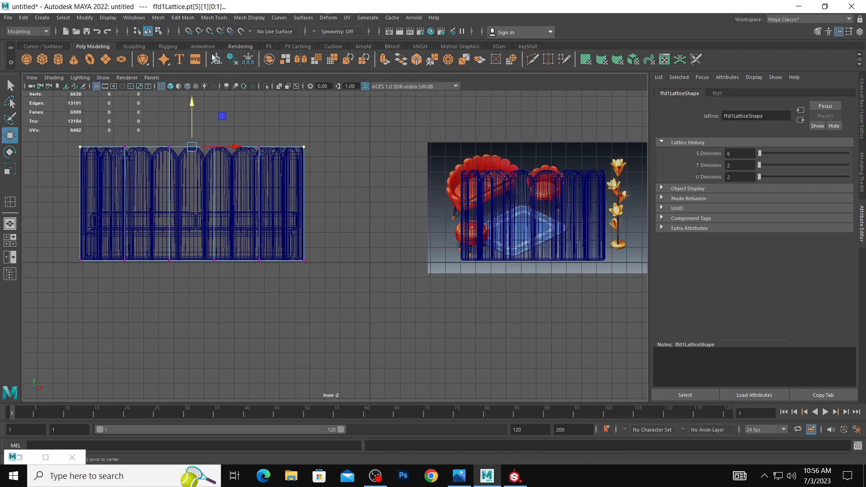
left_click(170, 86)
Lower the lattice's whole top row of points in the front view and raise its four inner columns.
left_click_drag(194, 107, 193, 150)
key("ctrl+z")
left_click_drag(69, 129, 353, 172)
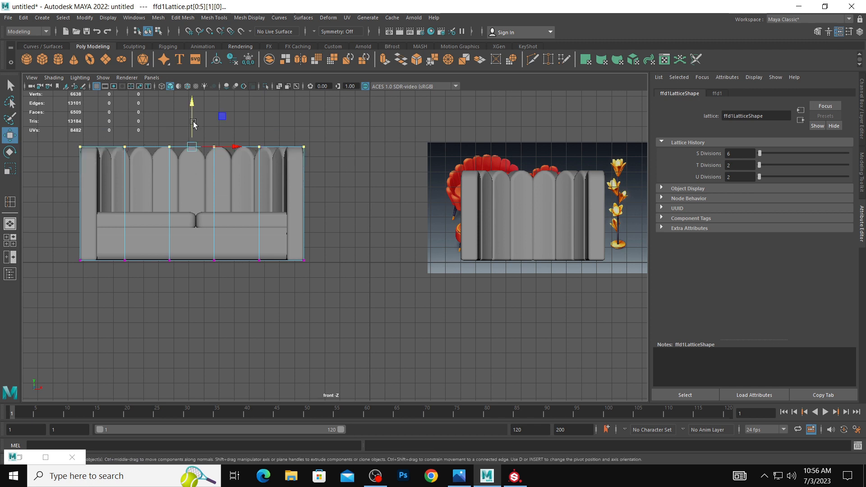
left_click_drag(193, 110, 205, 133)
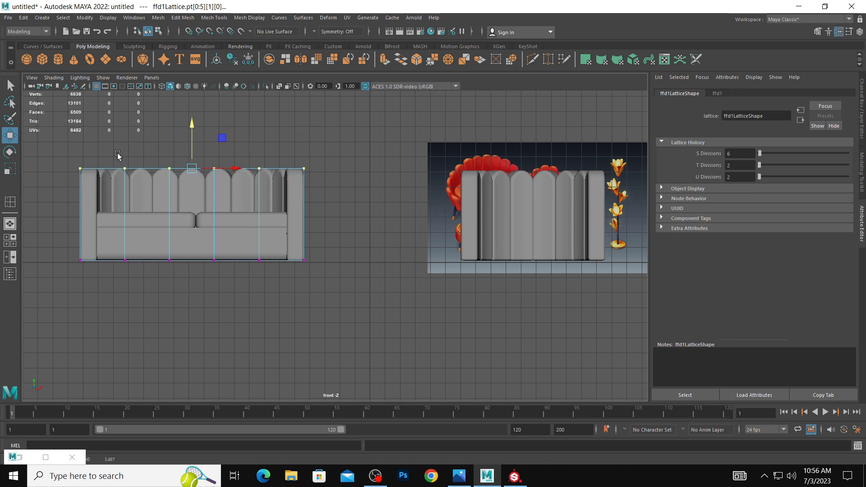
left_click_drag(118, 155, 272, 190)
left_click_drag(194, 140, 196, 125)
Lower the lattice's top row again and raise its two middle columns to arch the backrest.
left_click_drag(42, 132, 350, 182)
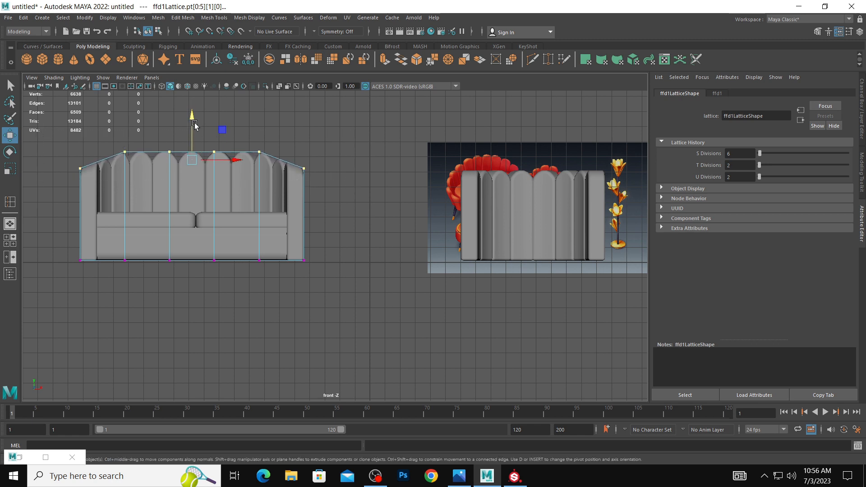
left_click_drag(194, 121, 228, 181)
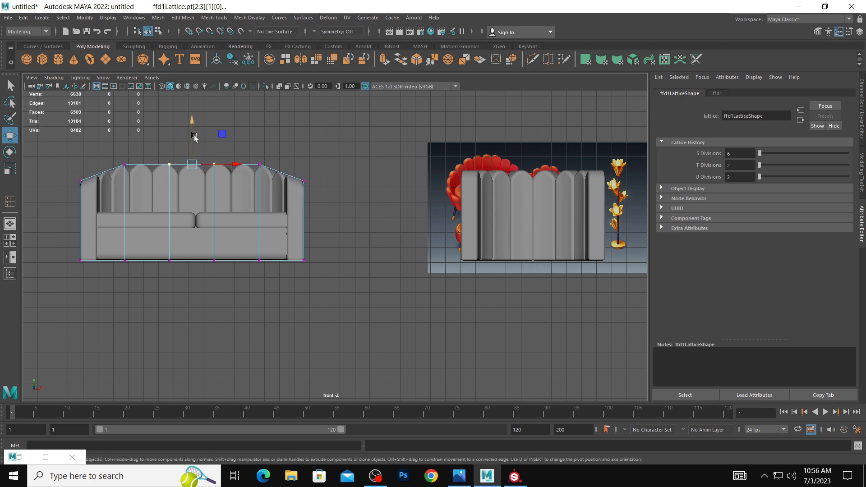
left_click_drag(194, 137, 200, 125)
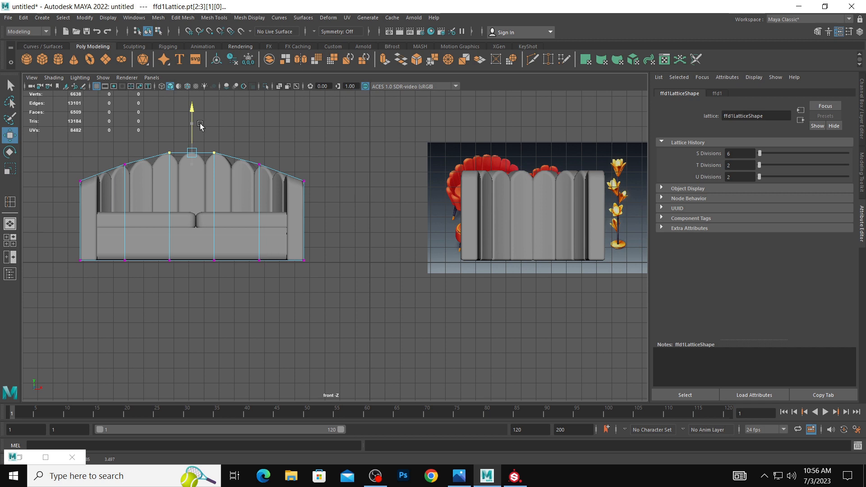
Raise the whole arched top row slightly and fine-tune the height of the two outer columns on each side.
left_click_drag(47, 131, 359, 193)
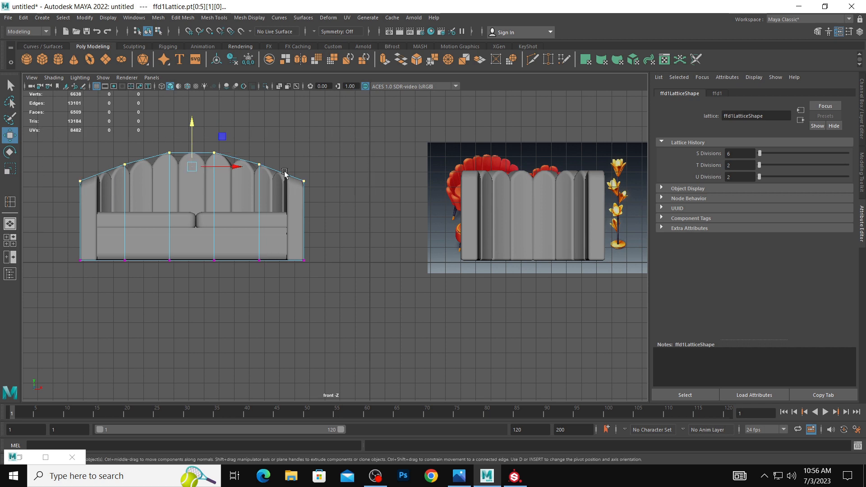
left_click_drag(191, 129, 191, 124)
left_click_drag(332, 190, 253, 147)
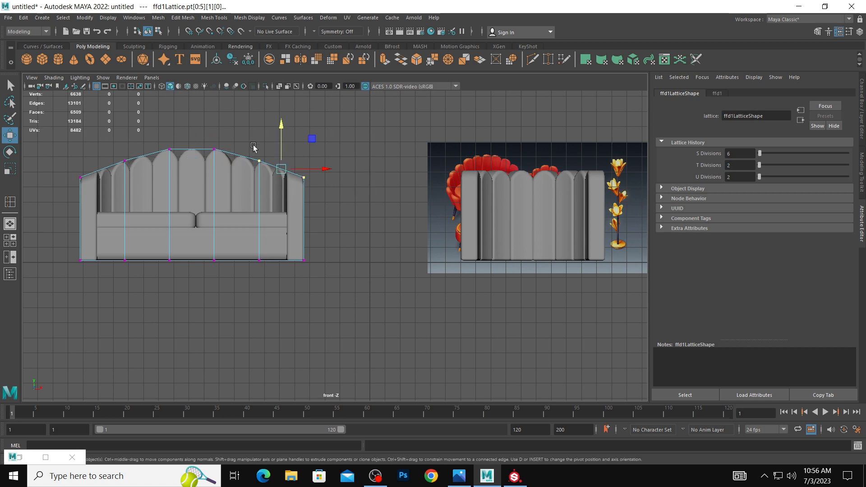
left_click_drag(46, 139, 138, 188, "shift")
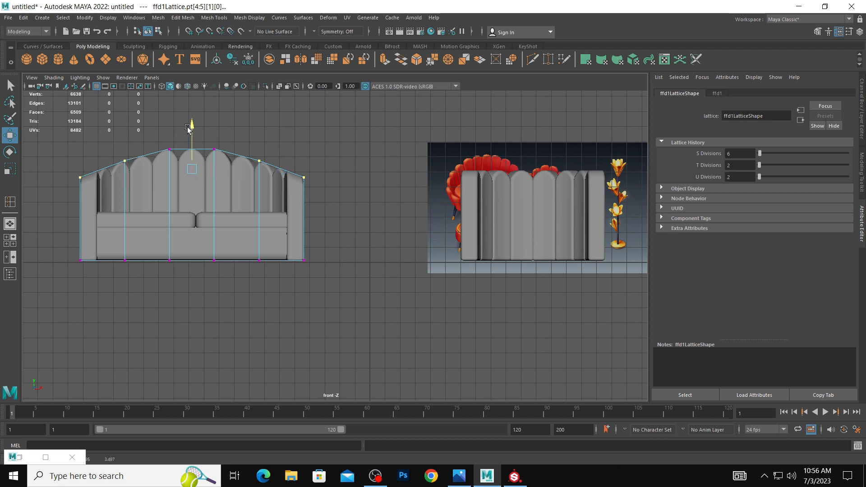
left_click_drag(190, 128, 191, 128)
left_click(384, 220)
Return to the perspective view and delete the sofa backrest's history to bake in the arched lattice shape.
key("space")
key("space")
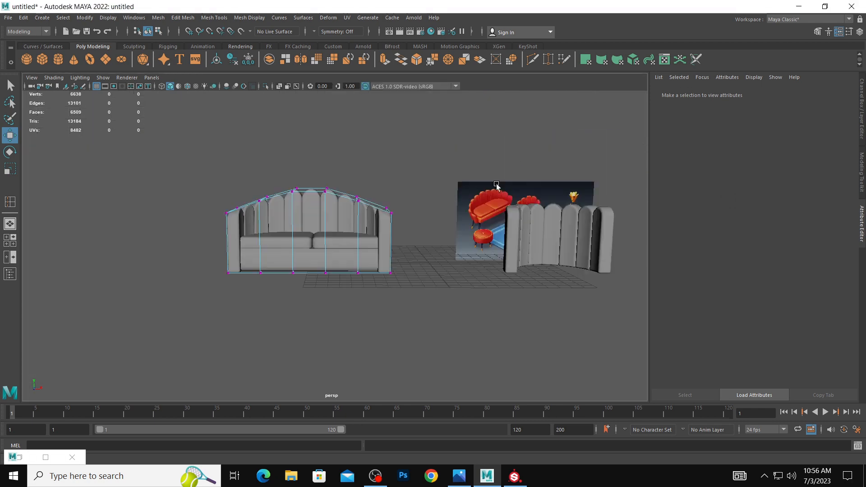
left_click_drag(497, 188, 351, 208, "alt")
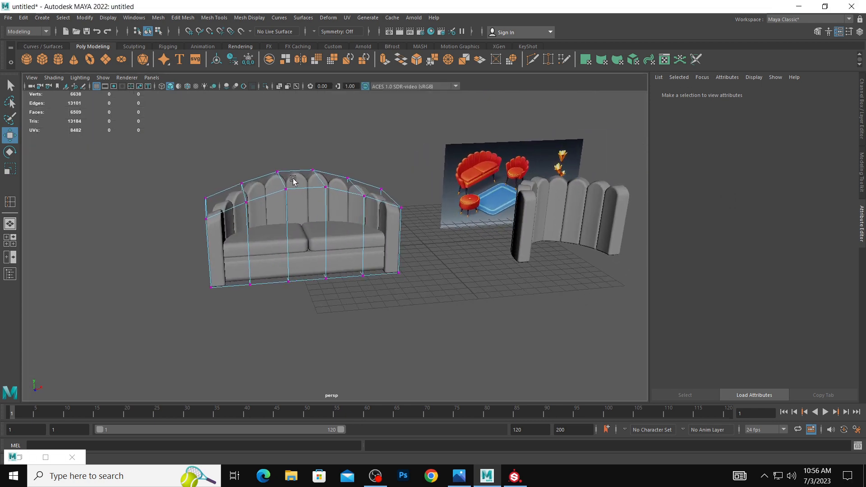
left_click(293, 180)
left_click(23, 17)
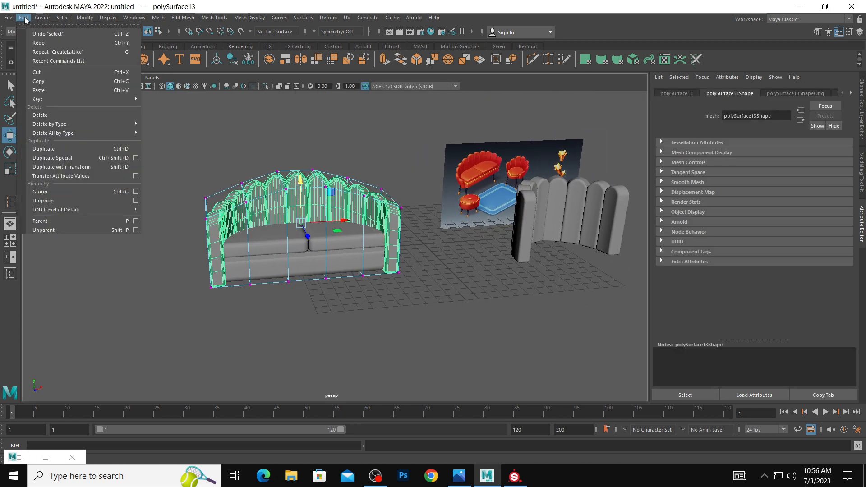
mouse_move(64, 121)
left_click(155, 124)
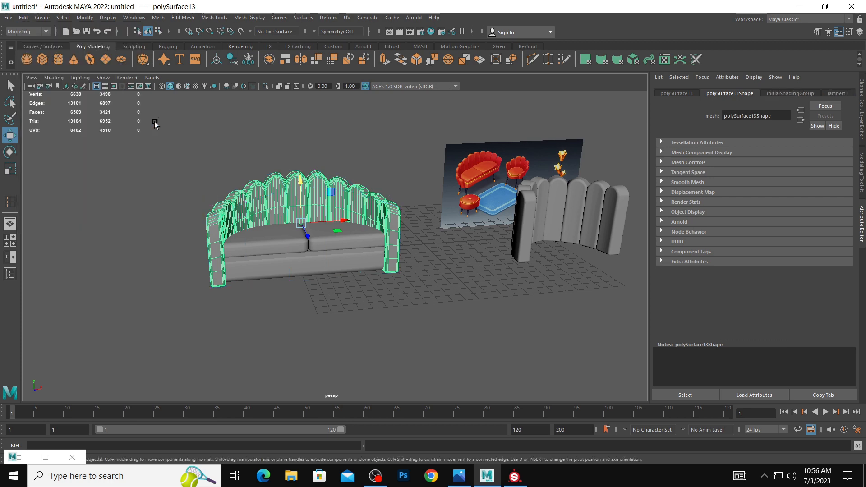
Apply a new Lattice deformer to the sofa backrest and set its T Divisions to 2.
left_click(461, 249)
left_click_drag(434, 251, 433, 258, "alt")
left_click(301, 185)
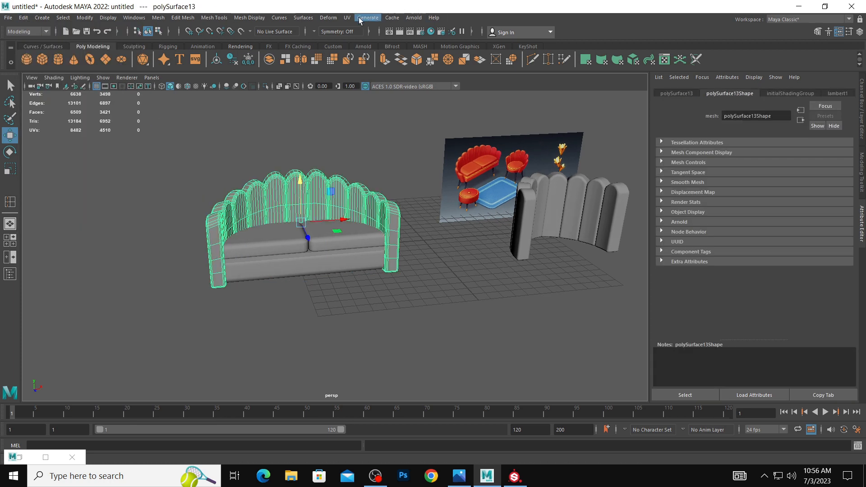
left_click(330, 18)
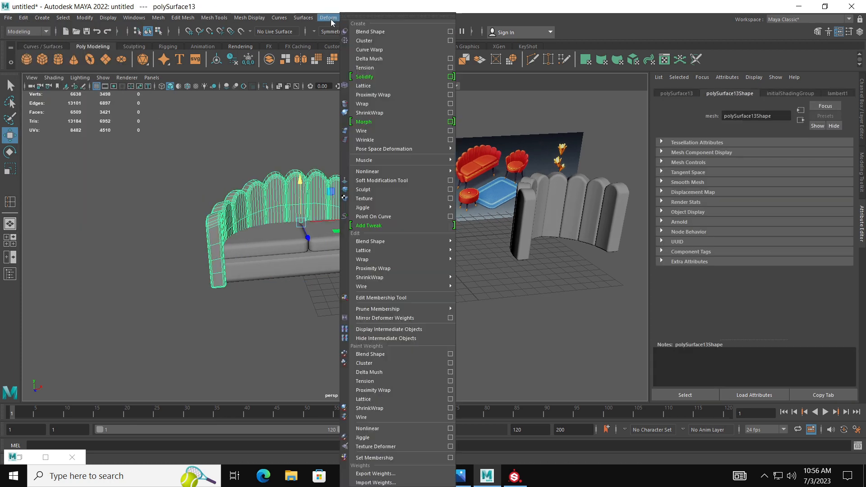
left_click(385, 86)
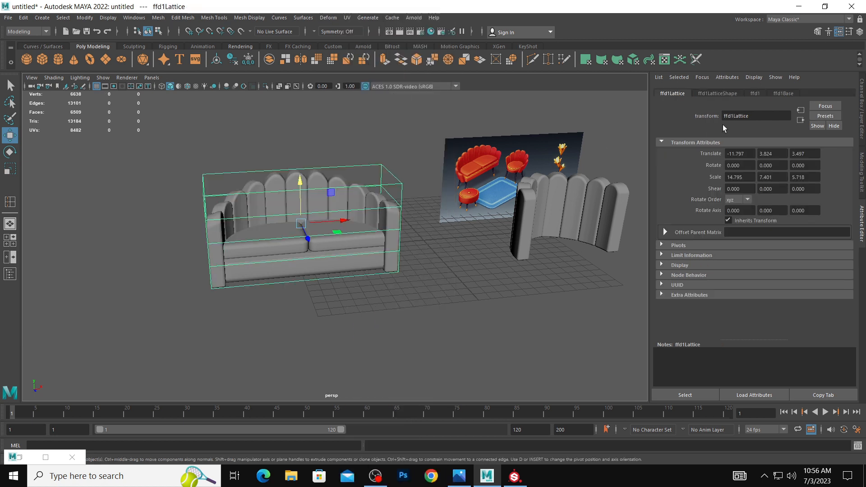
left_click(728, 92)
left_click_drag(761, 166, 752, 166)
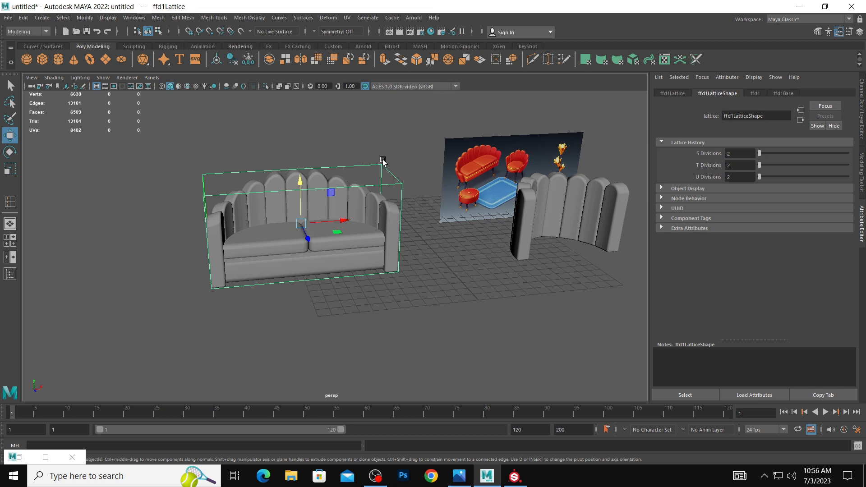
Scale the lattice's four top points outward to flare the sofa's backrest and arms.
right_click_drag(383, 162, 377, 142)
left_click_drag(122, 145, 401, 202)
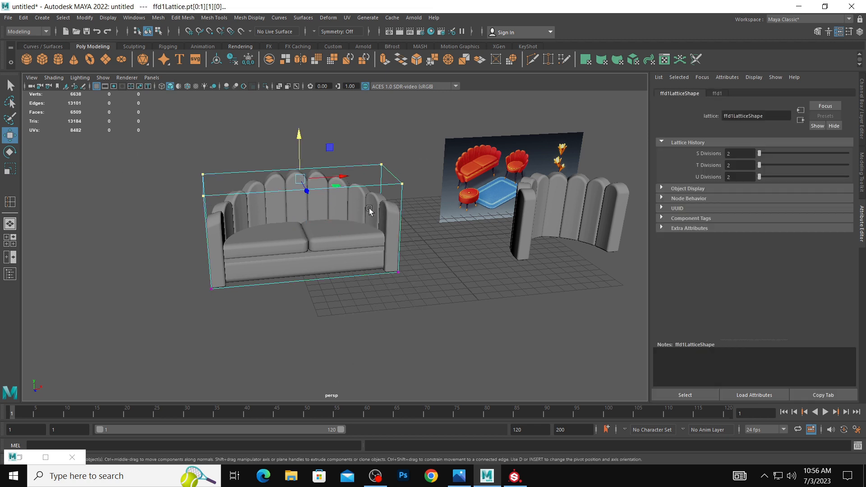
scroll(369, 211, "up", 2)
key("e")
key("r")
left_click_drag(303, 177, 335, 190)
left_click(461, 289)
Select both seat cushions and shift them slightly along X to center them between the flared arms.
left_click(300, 238)
left_click(354, 244, "shift")
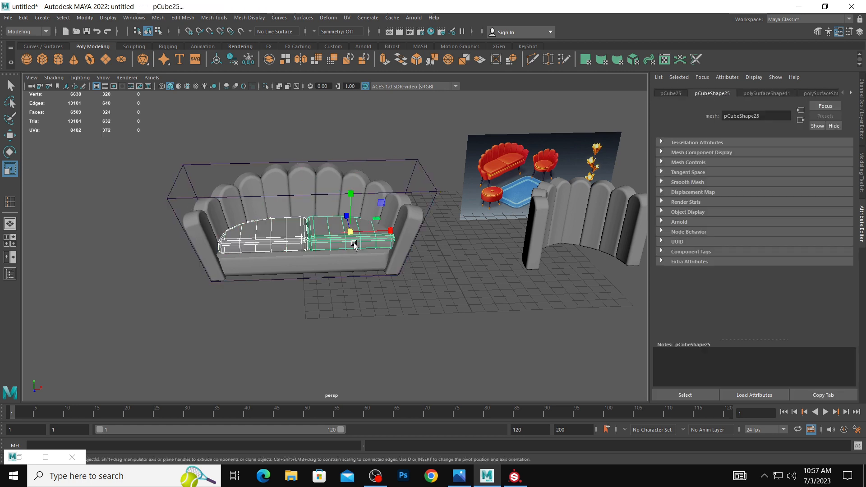
key("w")
left_click_drag(394, 231, 391, 230)
left_click(474, 274)
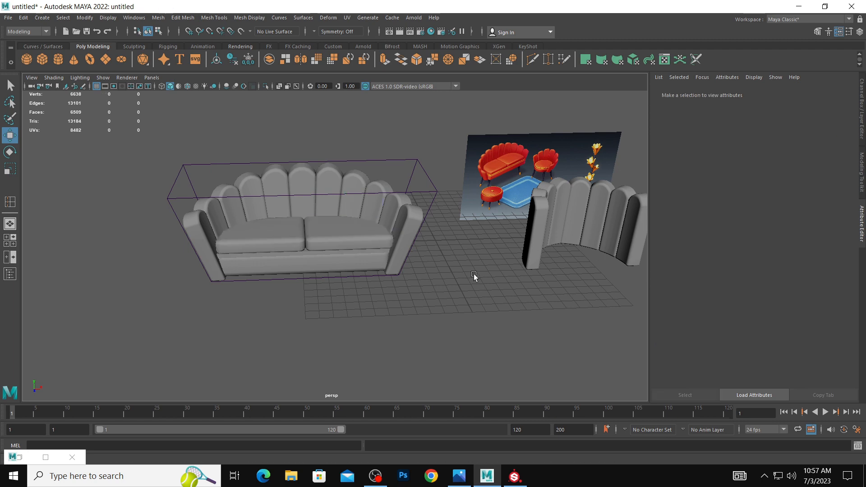
Reselect the lattice's four top points and raise them slightly.
left_click_drag(474, 274, 403, 250, "alt")
left_click(376, 210)
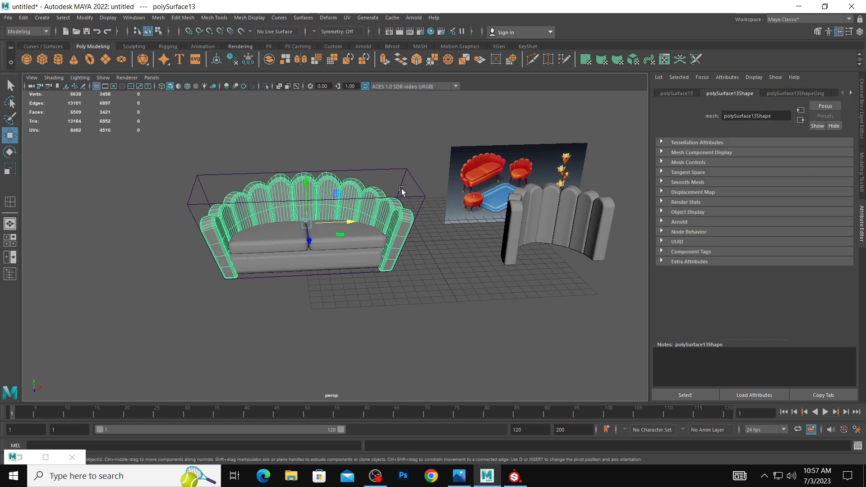
left_click_drag(402, 191, 415, 188, "alt")
right_click_drag(415, 188, 347, 183)
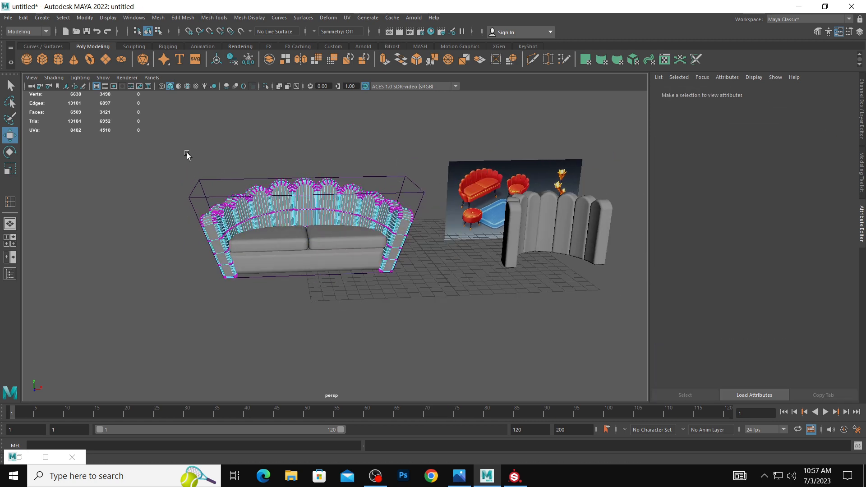
left_click_drag(178, 150, 412, 201)
right_click_drag(408, 179, 394, 150)
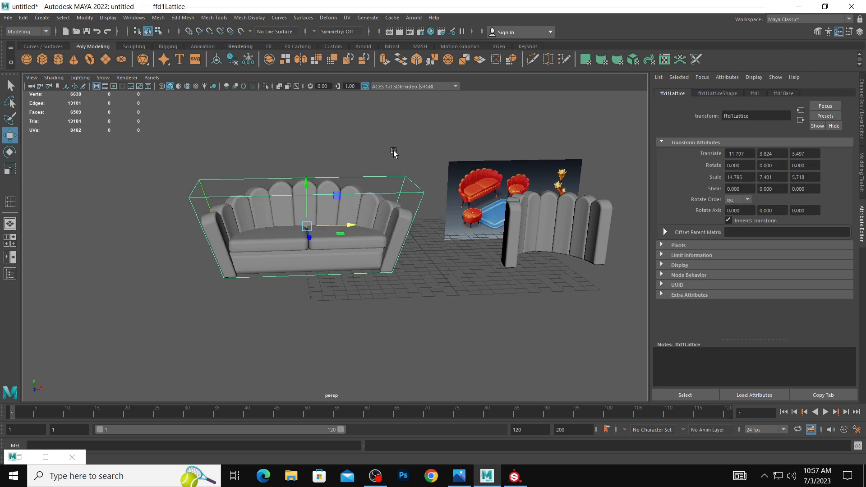
left_click_drag(160, 136, 476, 217)
key("e")
key("r")
left_click_drag(312, 184, 307, 160)
key("w")
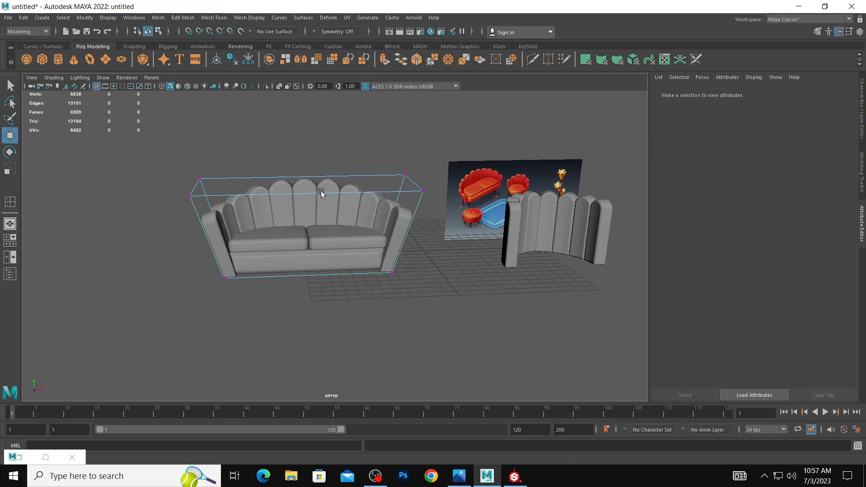
Select the sofa backrest with its lattice and delete their history to bake in the flared shape.
right_click_drag(322, 192, 391, 150)
left_click(353, 186)
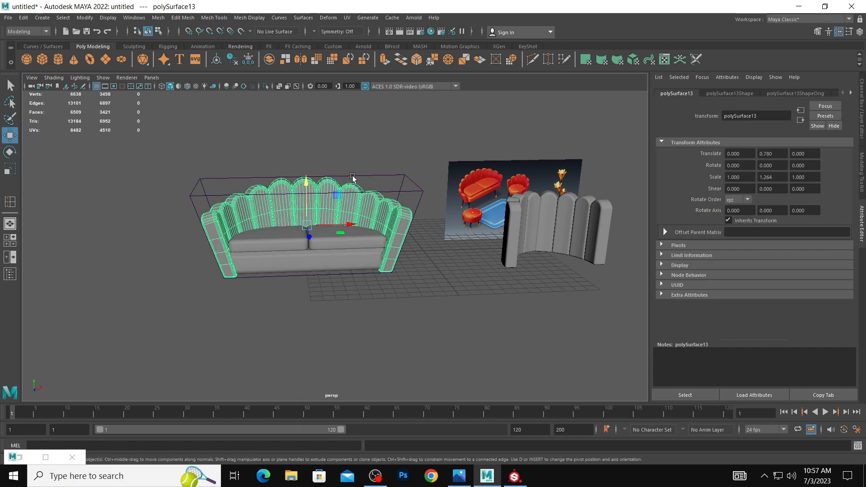
left_click(353, 178)
left_click(8, 17)
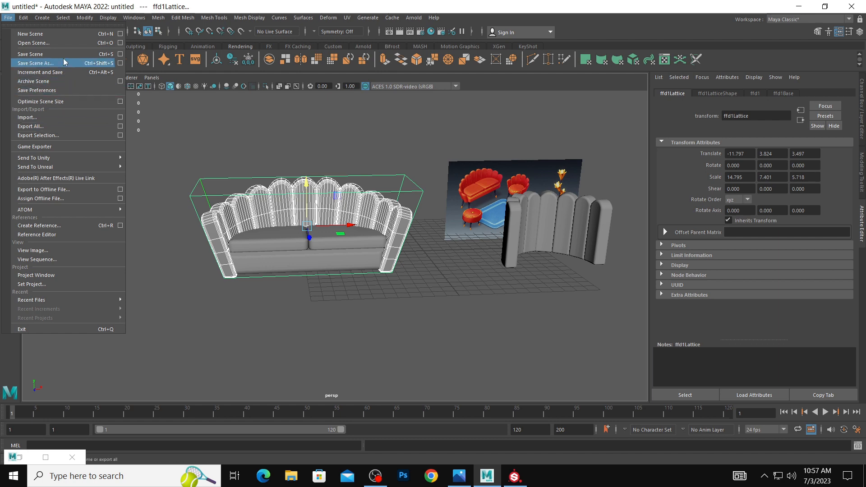
mouse_move(27, 20)
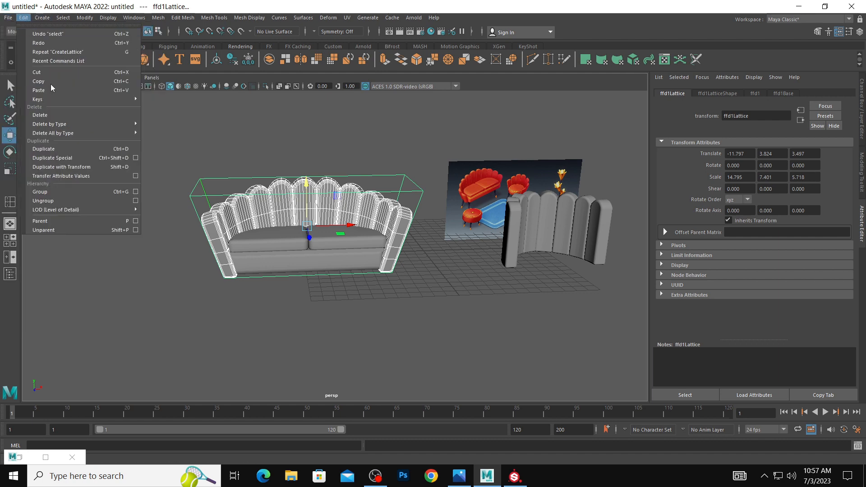
mouse_move(50, 124)
left_click(156, 124)
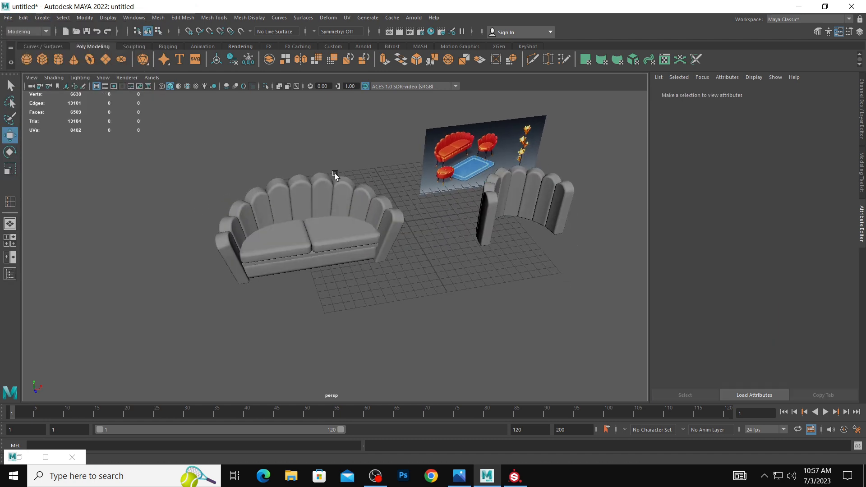
Lower the flared sofa backrest slightly along Y.
left_click_drag(335, 175, 356, 232, "alt")
left_click(356, 233)
key("r")
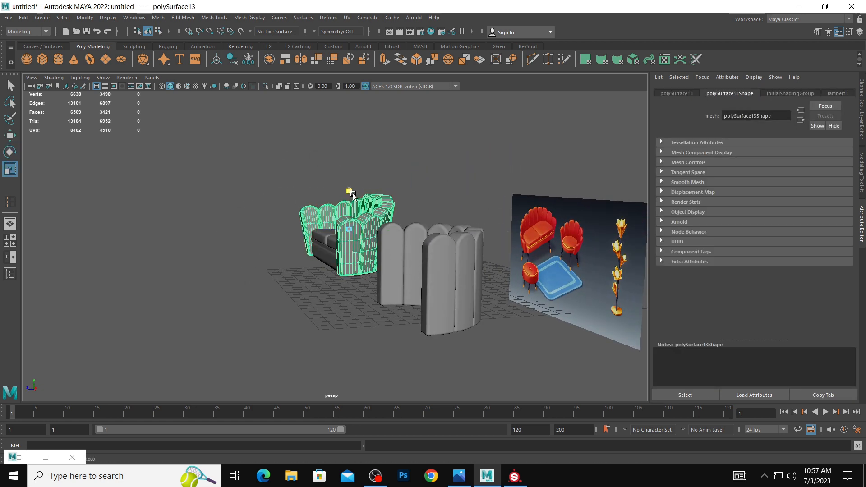
key("w")
key("ctrl+z")
left_click_drag(352, 189, 353, 193)
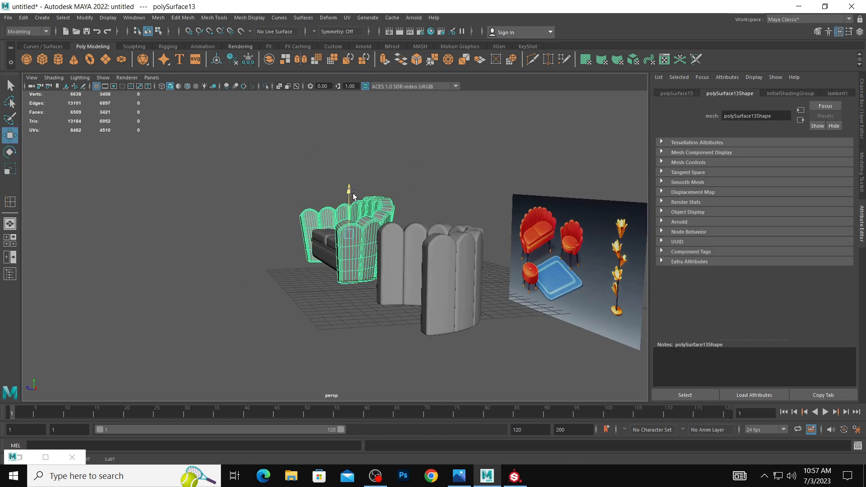
Undo the last backrest moves and reselect the sofa backrest to check its height against the seat.
key("ctrl+z")
key("ctrl+z")
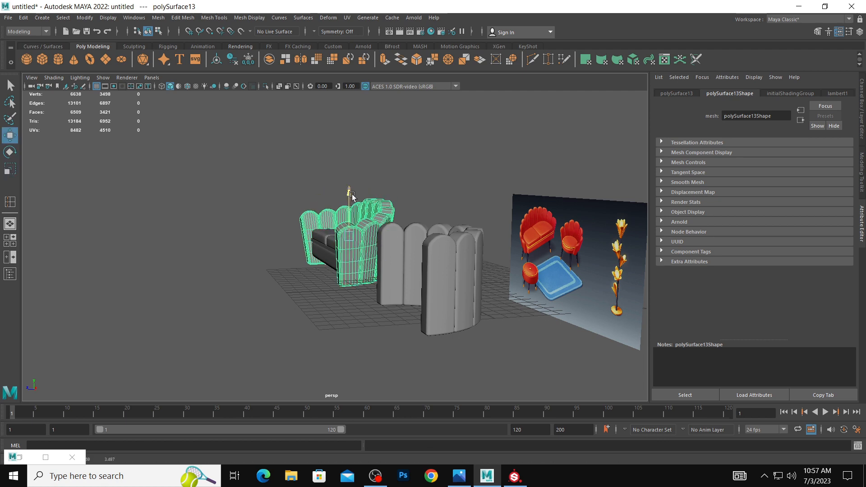
left_click_drag(351, 188, 420, 198, "alt")
left_click(418, 199)
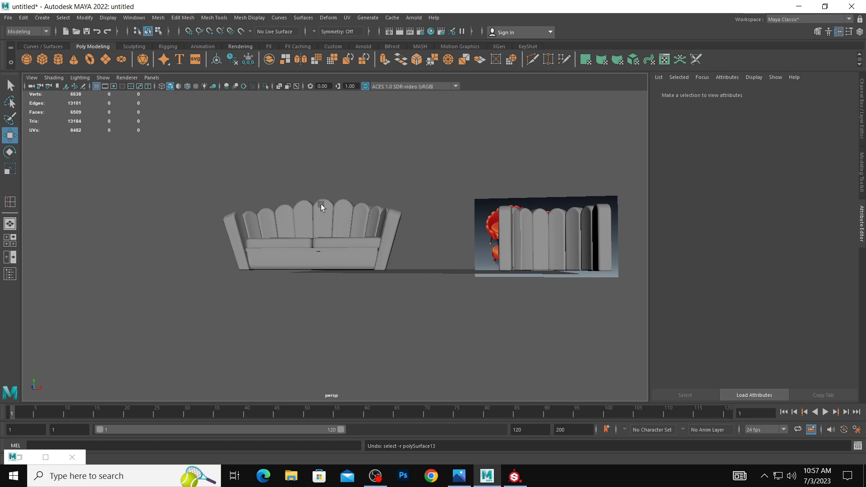
left_click_drag(320, 204, 294, 194, "alt")
left_click(302, 197)
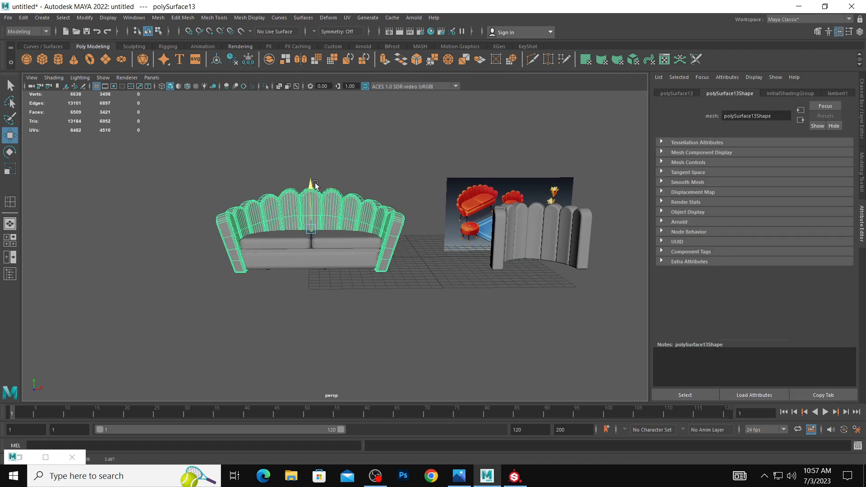
left_click_drag(310, 188, 433, 297, "alt")
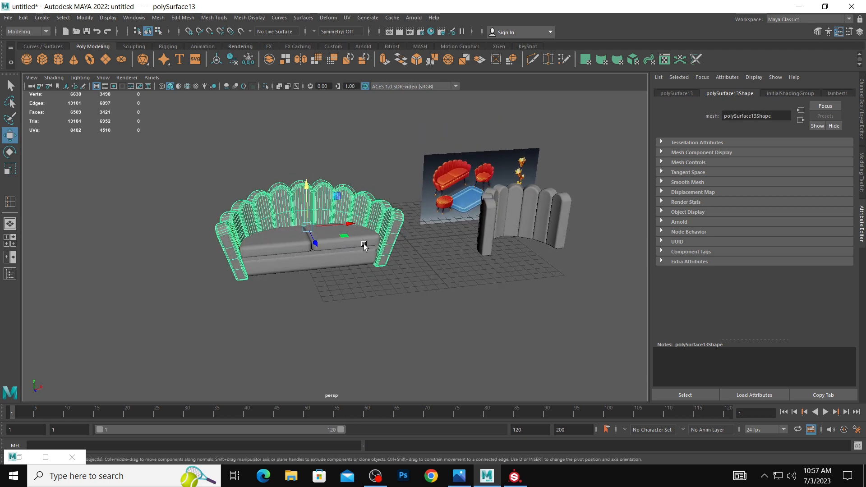
Try lowering the sofa backrest further along Y below the seat base, and undo the move.
left_click_drag(358, 235, 313, 192, "alt")
key("e")
key("r")
key("w")
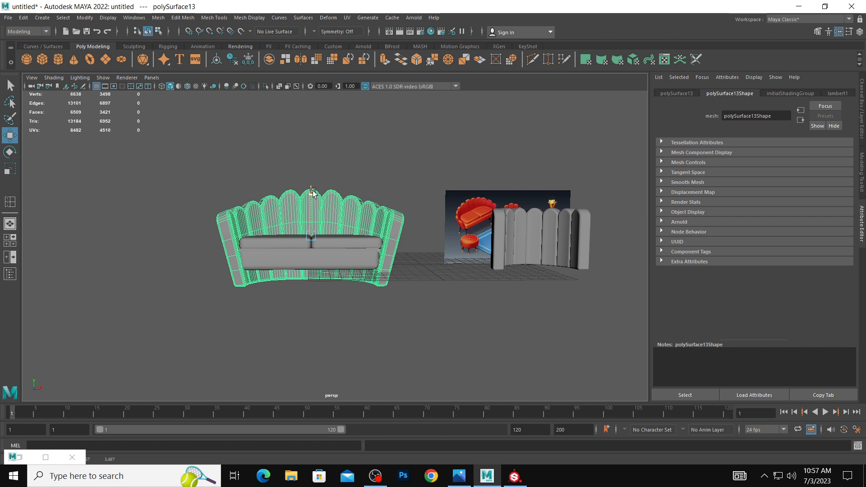
left_click_drag(312, 192, 314, 194)
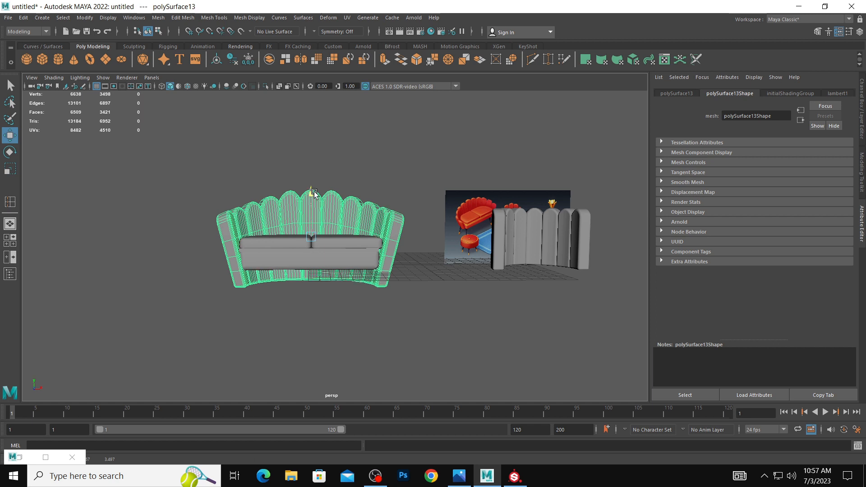
left_click(412, 253)
left_click_drag(412, 253, 424, 283, "alt")
key("ctrl+z")
key("ctrl+z")
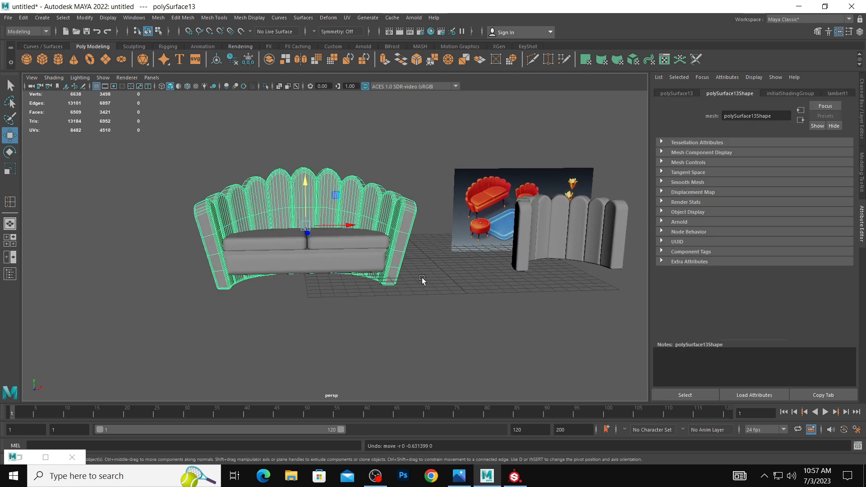
Scale the flared sofa backrest slightly narrower along X to close in on the seat.
left_click(410, 193)
left_click_drag(410, 193, 346, 192, "alt")
left_click(346, 194)
key("e")
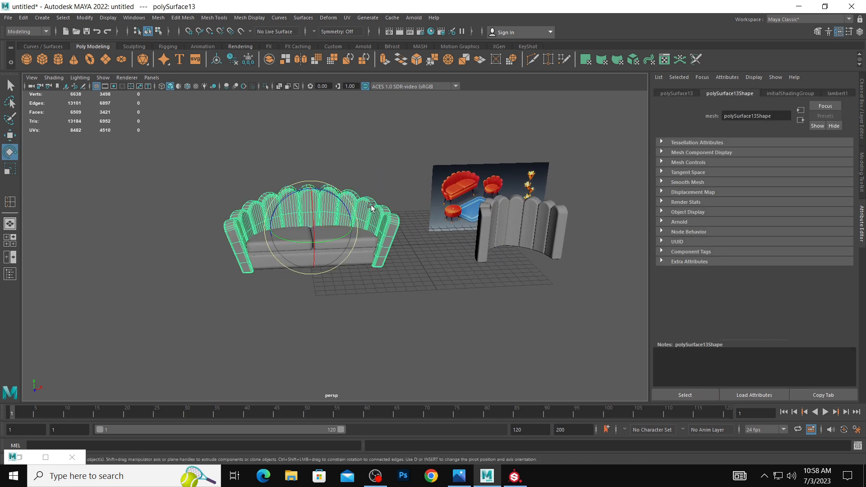
key("r")
left_click_drag(353, 228, 351, 227)
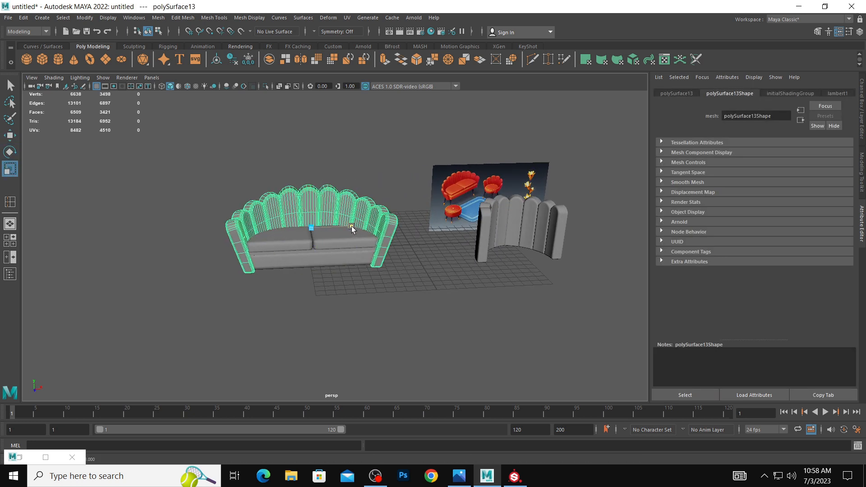
Select both halves of the chair backrest and move them forward, away from the reference image.
left_click(418, 251)
left_click_drag(410, 251, 499, 234, "alt")
left_click(506, 220)
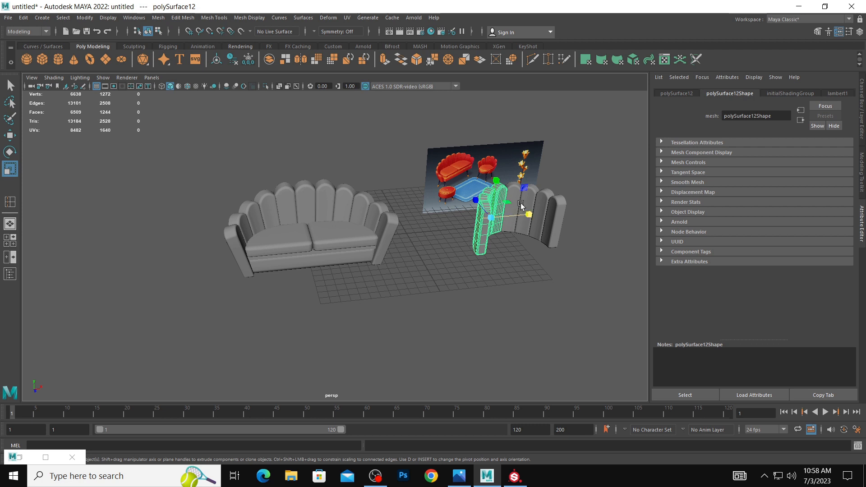
left_click(537, 205, "shift")
key("w")
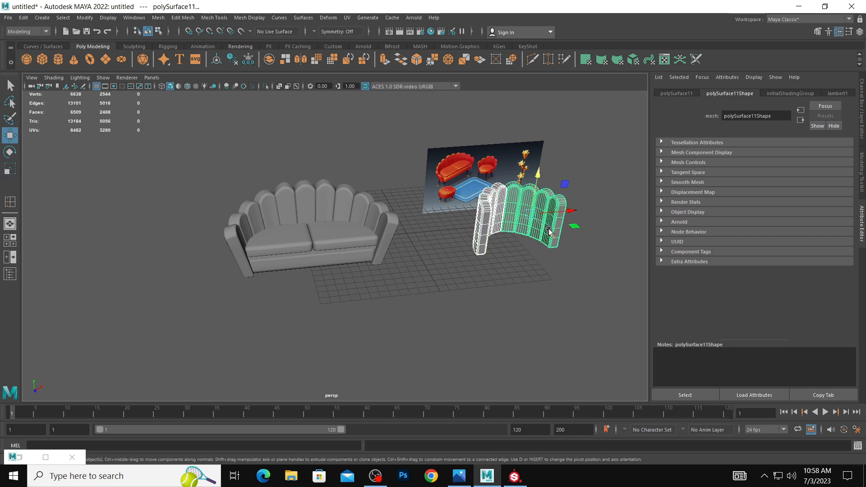
left_click_drag(550, 232, 563, 248)
Select the two halves of the chair backrest and combine them into one mesh.
left_click(536, 221, "shift")
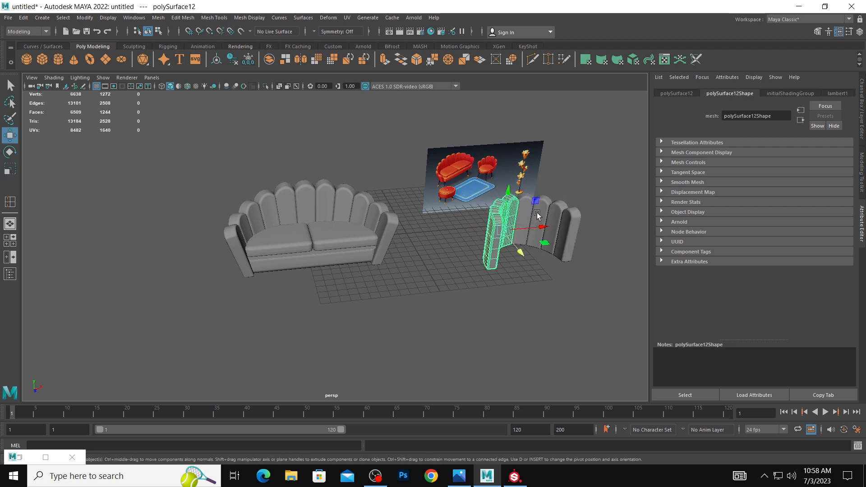
left_click(537, 216, "shift")
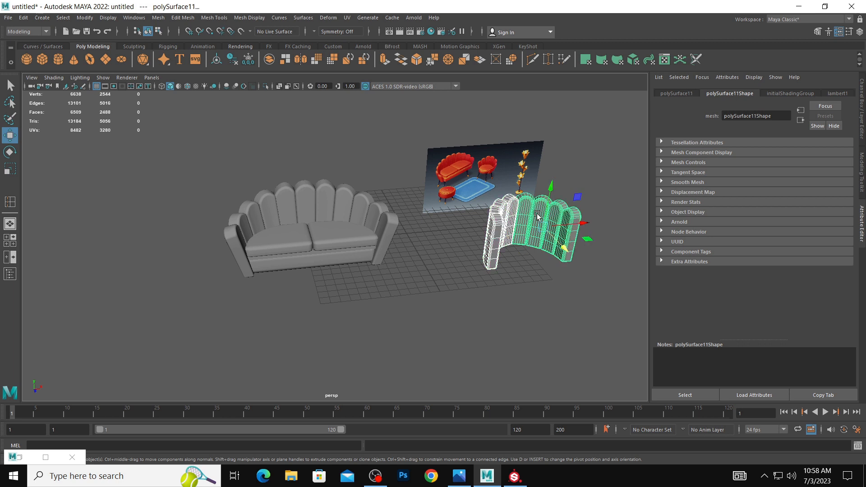
key("space")
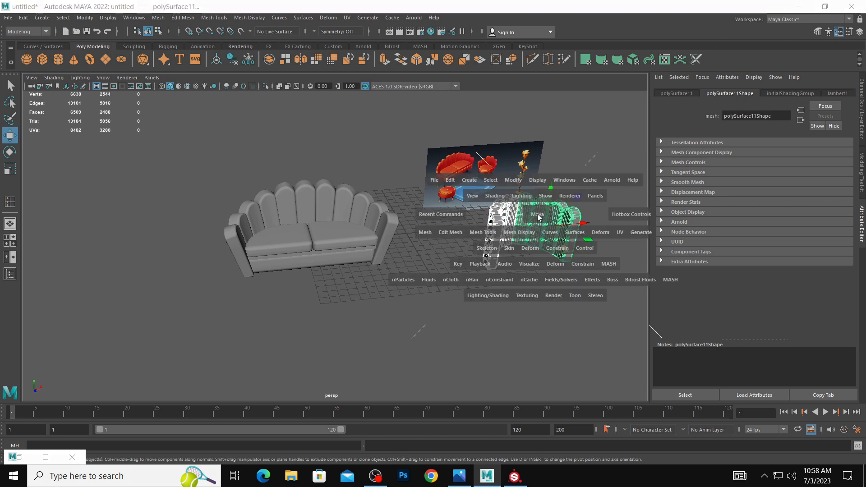
key("space")
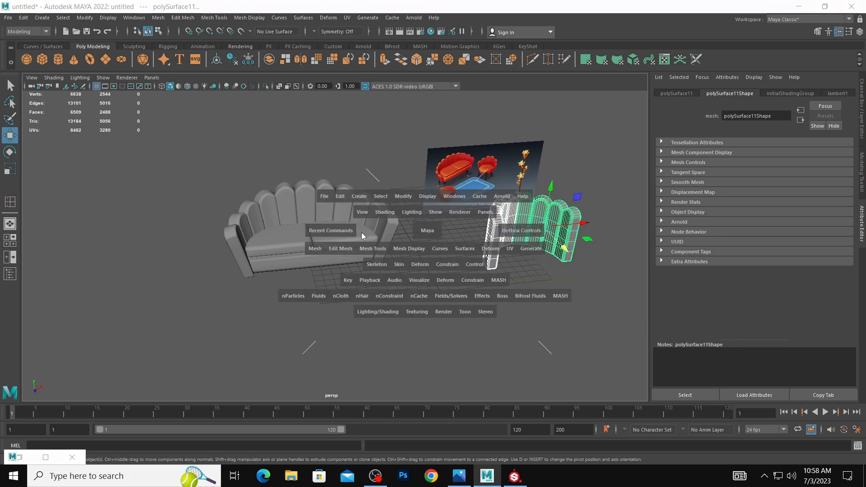
left_click_drag(319, 248, 333, 283)
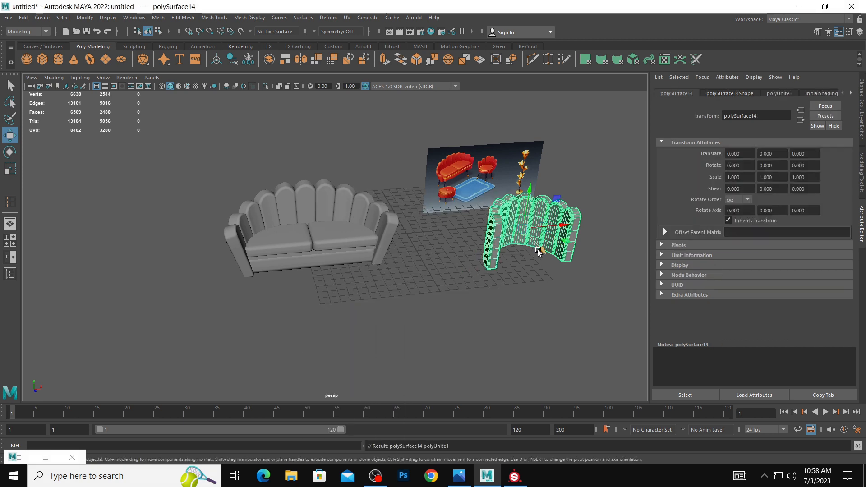
Create a cylinder seat about 3.5 in radius and 1.9 high inside the curve of the chair backrest.
left_click(420, 250)
middle_click_drag(420, 251, 356, 262, "alt")
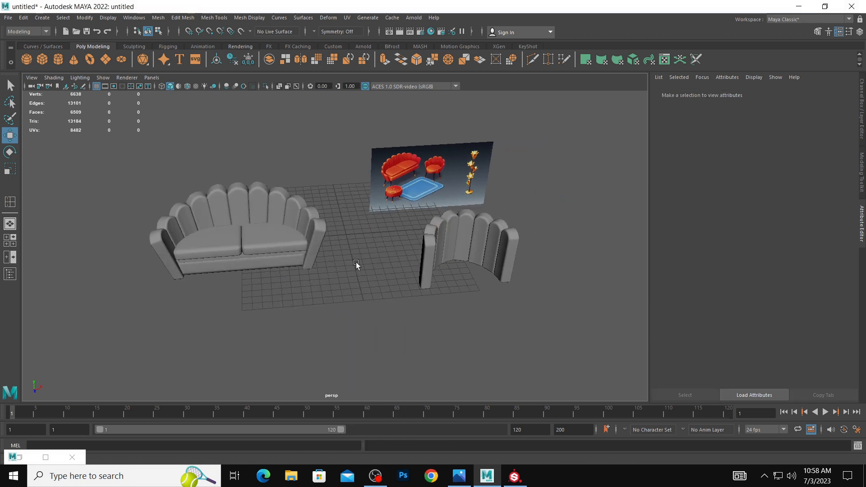
left_click(56, 61)
key("space")
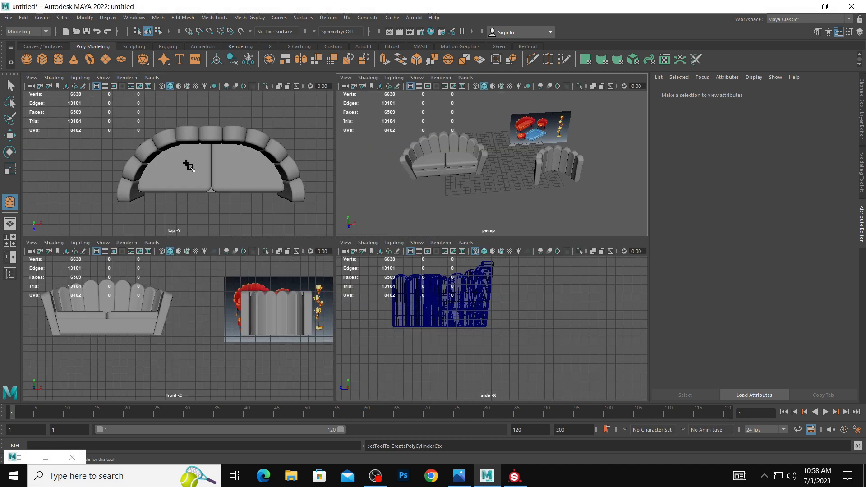
scroll(273, 163, "down", 4)
middle_click_drag(267, 171, 185, 136, "alt")
mouse_move(254, 162)
left_mouse_down()
mouse_move(275, 172)
mouse_move(276, 158)
left_mouse_up()
key("w")
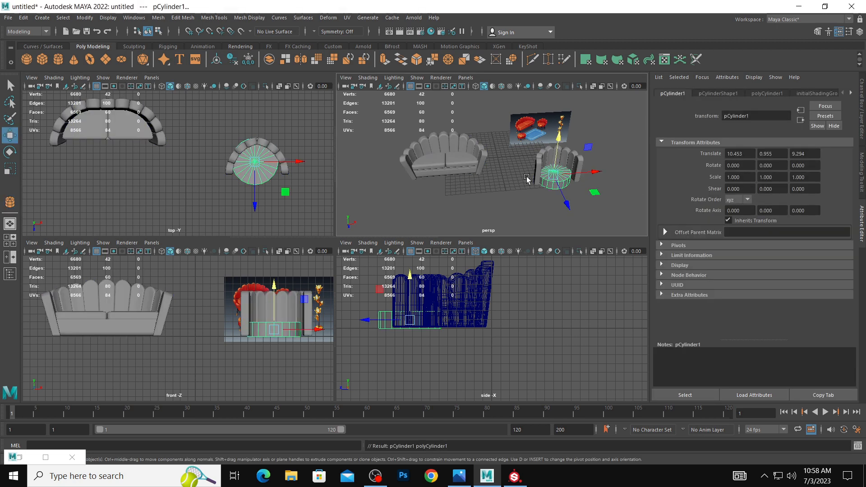
Shift the cylinder seat slightly along X to center it between the chair's arms.
key("space")
middle_click_drag(519, 208, 458, 188, "alt")
scroll(458, 188, "up", 3)
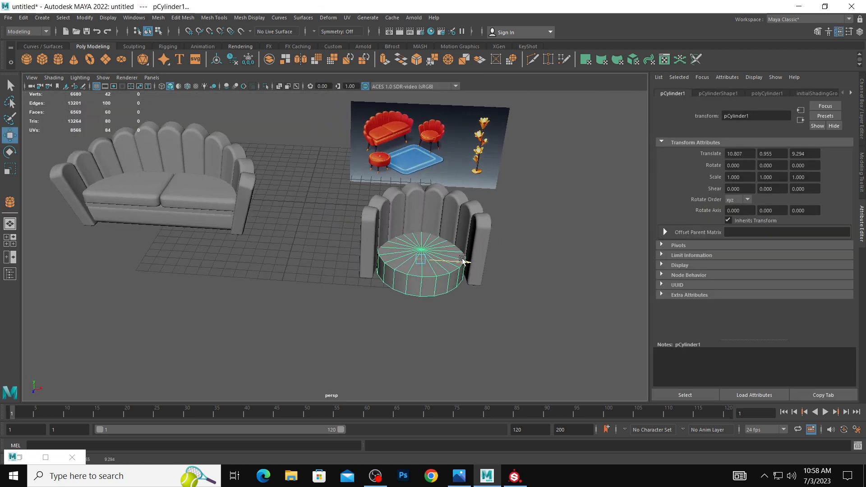
Separate the chair backrest into its individual panels.
left_click(408, 204)
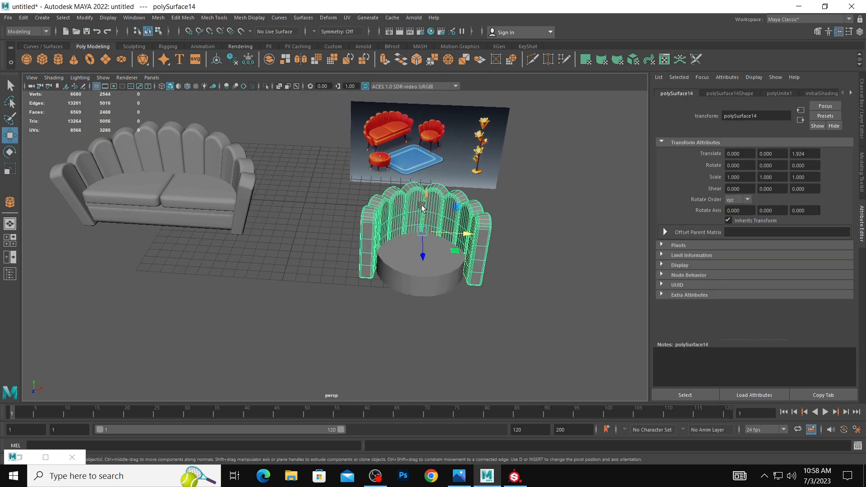
key("space")
left_click(309, 224)
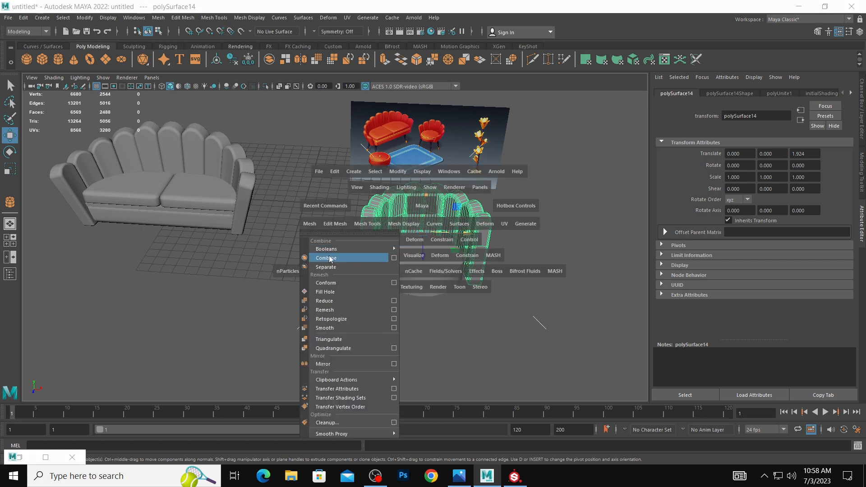
left_click(331, 267)
Select the four panels on the chair backrest's left half and shift them by -0.136 along X.
left_click(389, 205)
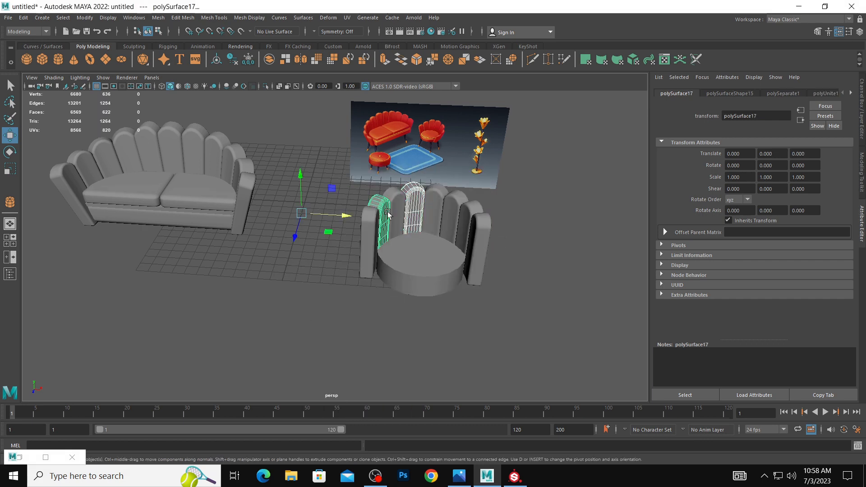
left_click(380, 223, "shift")
left_click(390, 193, "shift")
left_click(368, 225, "shift")
key("space")
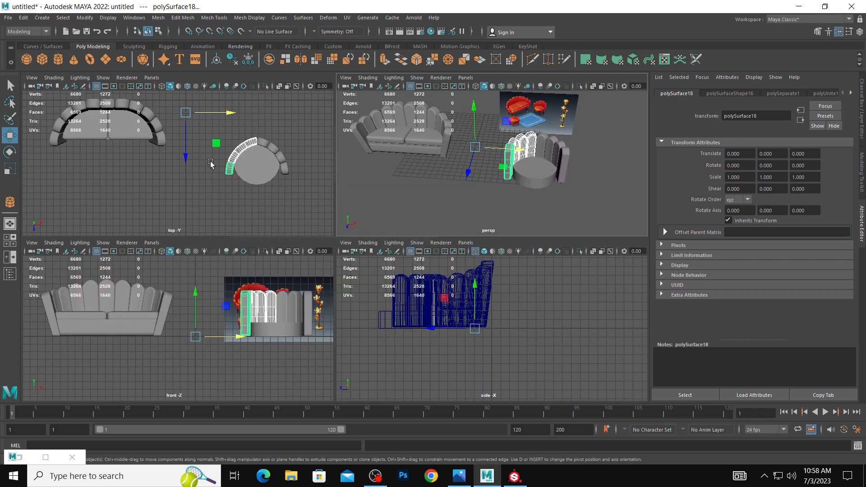
left_click_drag(234, 113, 234, 116)
Move the cylinder seat to X 10.636 and Z 9.975, between the arms and slightly forward.
left_click(296, 142)
left_click(264, 178)
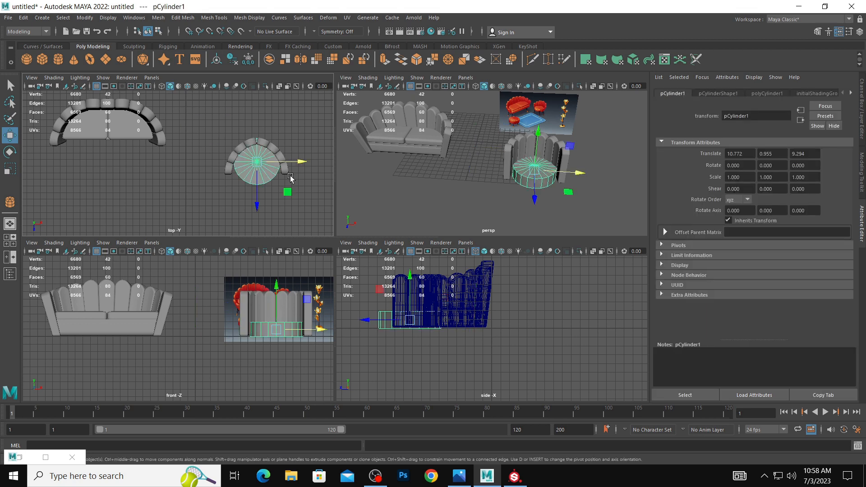
left_click_drag(257, 180, 285, 169)
Try rotating the chair panel just left of center about Y, and undo the rotation.
left_click(250, 142)
key("e")
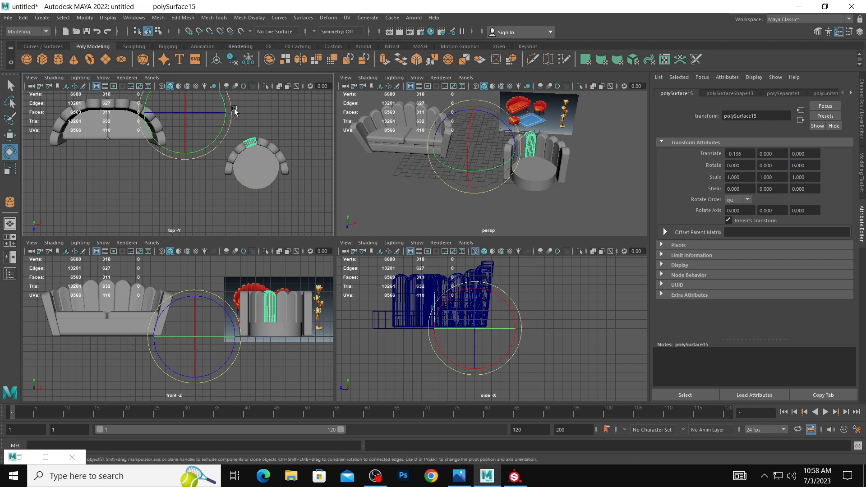
left_click_drag(233, 113, 232, 113)
key("ctrl+z")
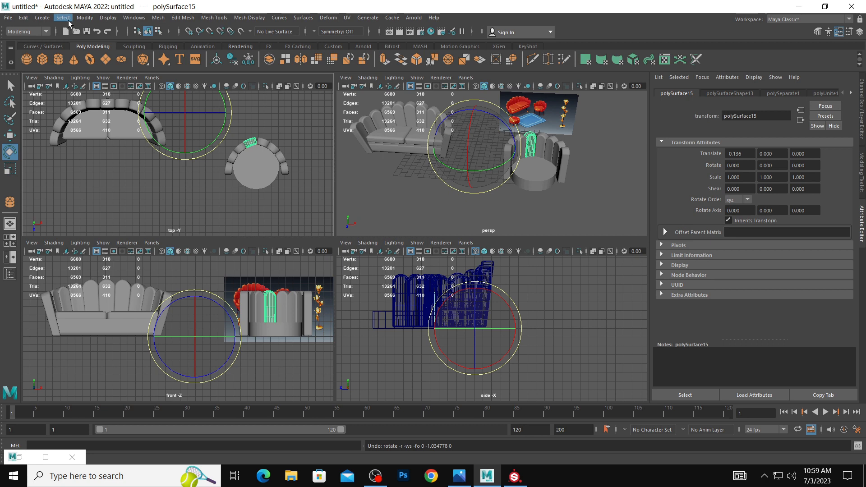
Center the pivot of the panel just left of center and rotate the panel slightly about Y.
left_click(83, 19)
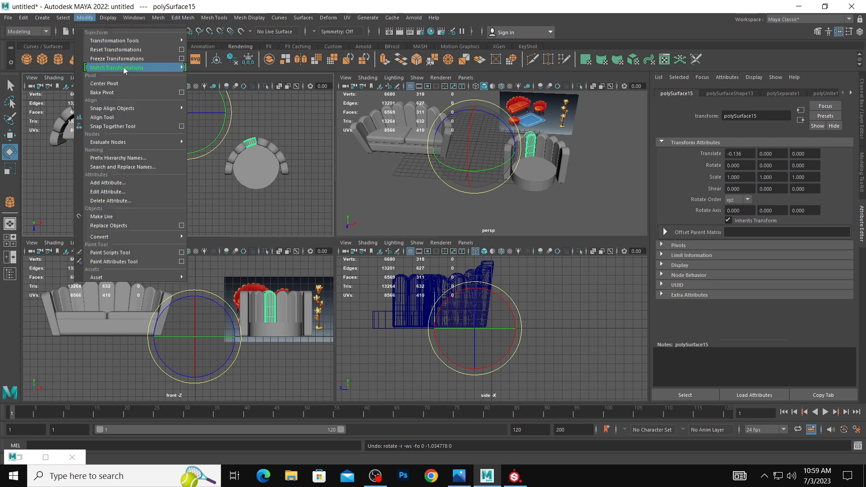
left_click(104, 83)
mouse_move(281, 131)
left_mouse_down()
mouse_move(292, 133)
mouse_move(290, 142)
left_mouse_up()
key("w")
left_click(323, 127)
Select all the chair backrest panels and combine them back into one mesh.
key("space")
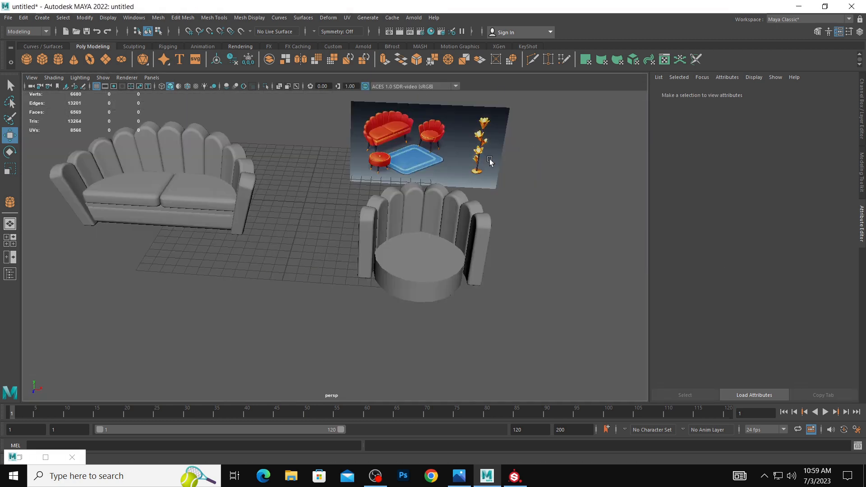
left_click_drag(328, 162, 527, 207)
key("space")
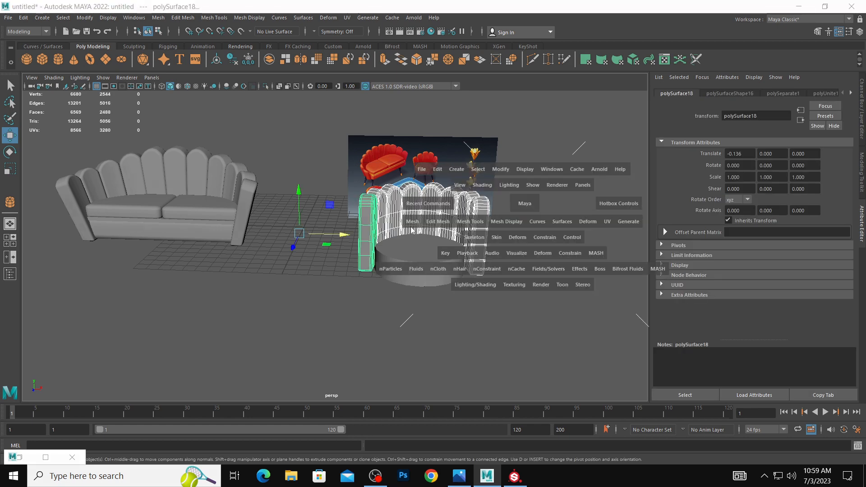
left_click(412, 222)
left_click(428, 257)
Set the chair seat cylinder's axis subdivisions to 23 and its cap subdivisions to 0.
left_click(501, 241)
left_click_drag(503, 240, 495, 258, "alt")
left_click(433, 261)
middle_click_drag(471, 270, 434, 257, "alt")
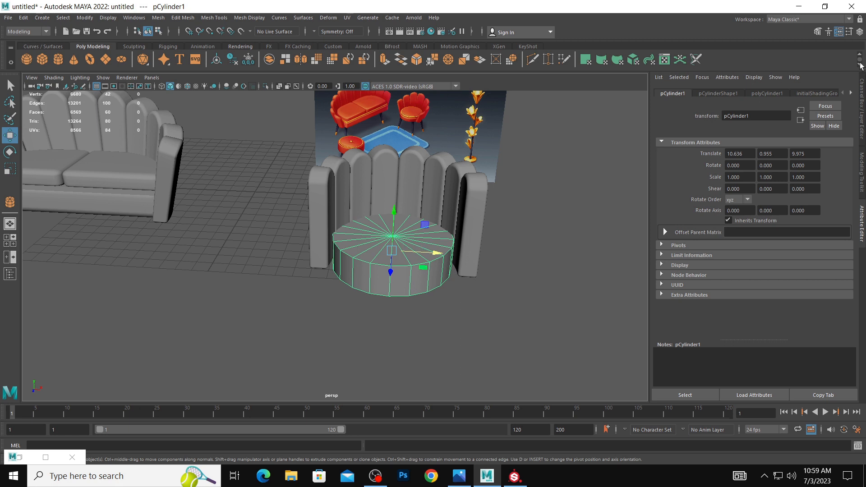
left_click(764, 94)
left_click_drag(789, 181, 797, 181)
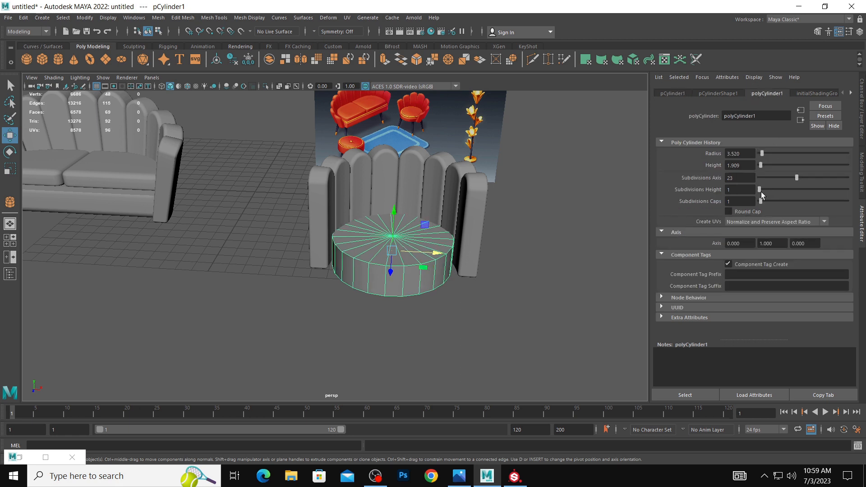
left_click_drag(762, 201, 758, 202)
Extrude the seat cylinder's top face with an offset of 0.81 to inset it.
right_click_drag(426, 193, 483, 210, "alt")
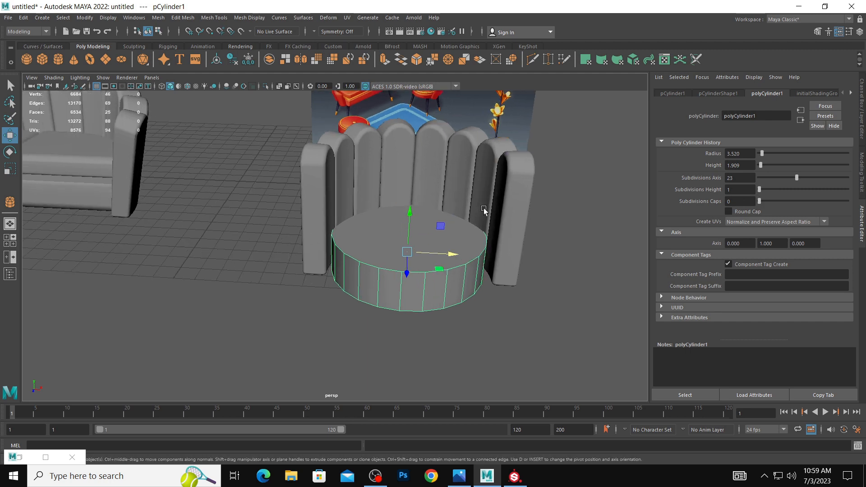
left_click_drag(483, 210, 462, 221, "alt")
right_click_drag(433, 240, 444, 270)
left_click(433, 242)
left_click_drag(447, 262, 479, 265)
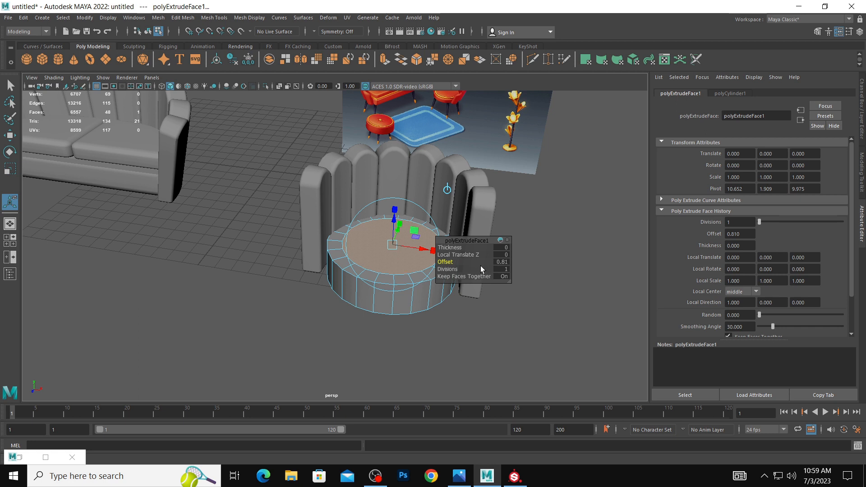
Extrude the seat's inset top face upward slightly into a raised tier and inset its top with an offset of 0.34.
key("ctrl+e")
key("w")
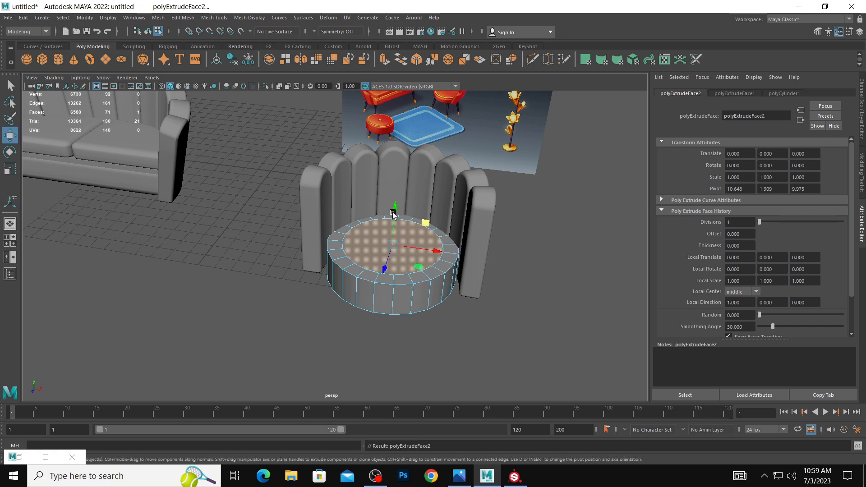
left_click_drag(393, 215, 398, 209)
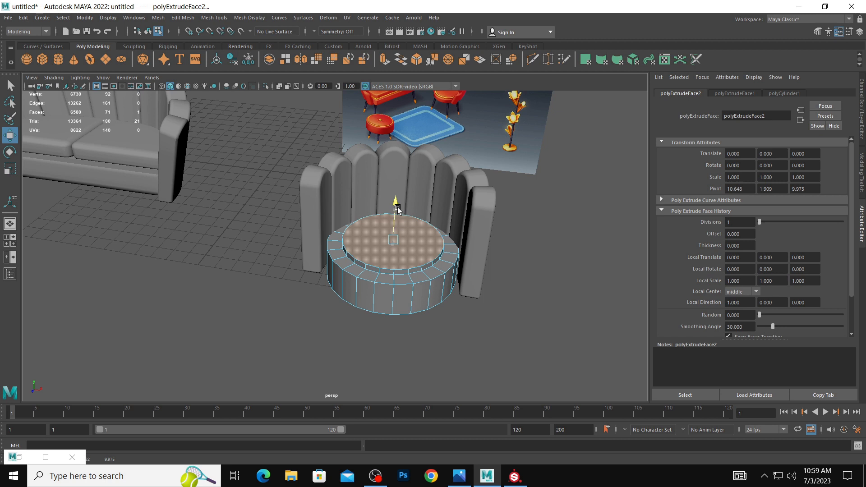
key("ctrl+e")
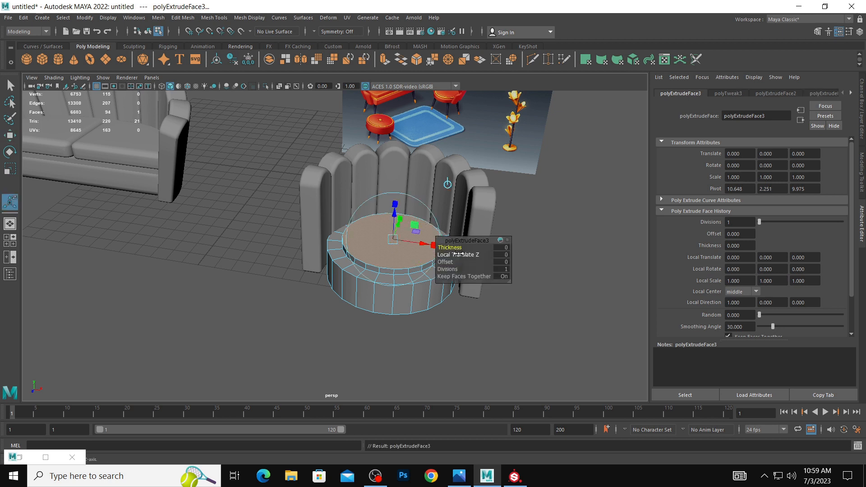
left_click_drag(451, 262, 460, 262)
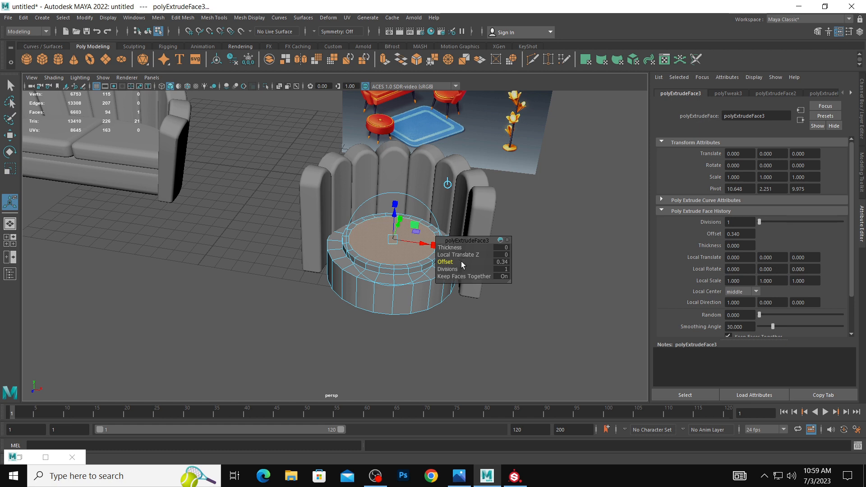
Extrude the seat's inner top face upward slightly into a second tier and inset it with an offset of 0.3.
key("ctrl+e")
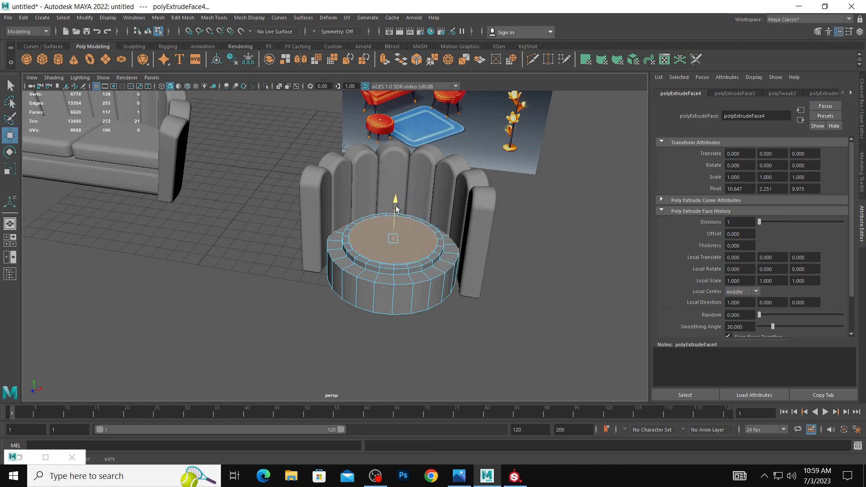
left_click_drag(396, 206, 396, 203)
scroll(377, 225, "up", 1)
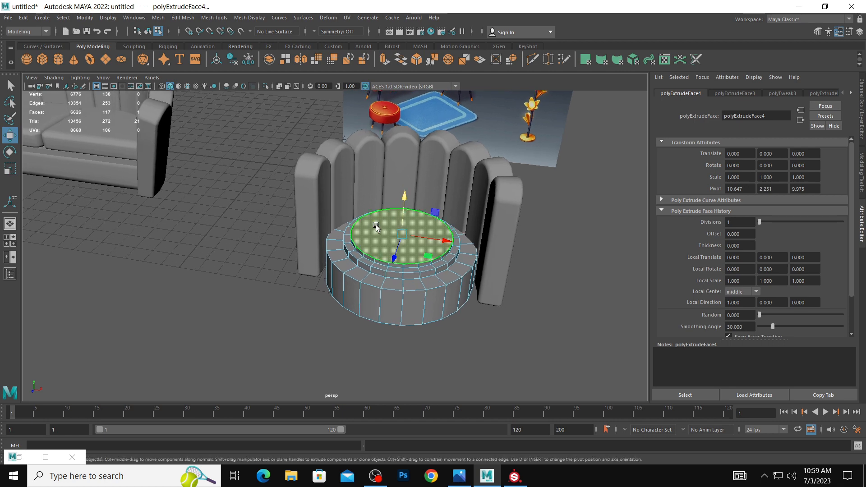
right_click_drag(376, 228, 370, 251, "shift")
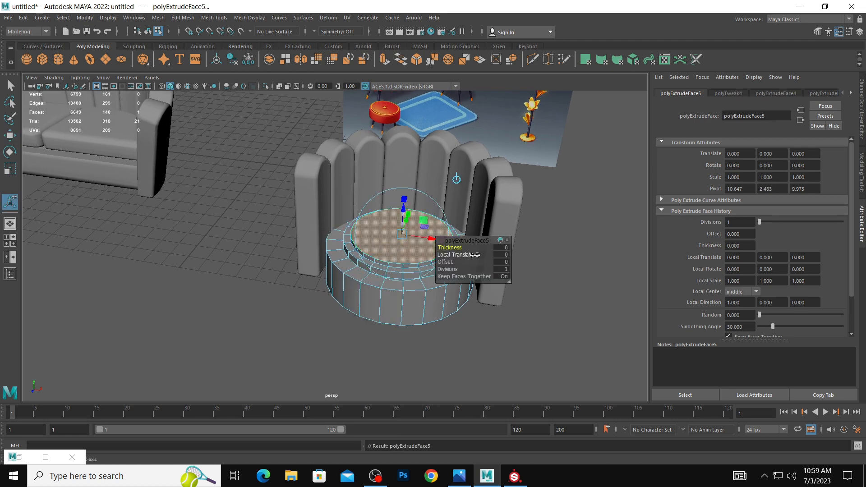
left_click_drag(445, 262, 460, 261)
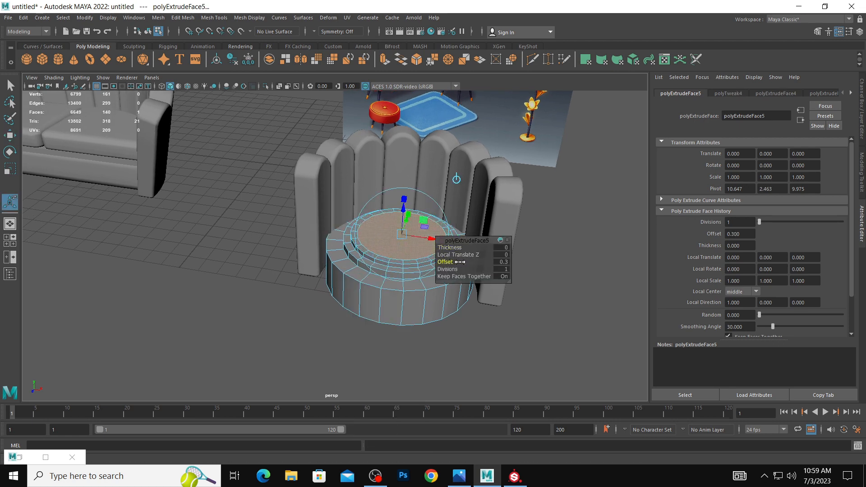
Extrude the seat cylinder's bottom face with an offset to inset it.
left_click(540, 340)
left_click_drag(487, 318, 428, 237, "alt")
left_click(431, 232)
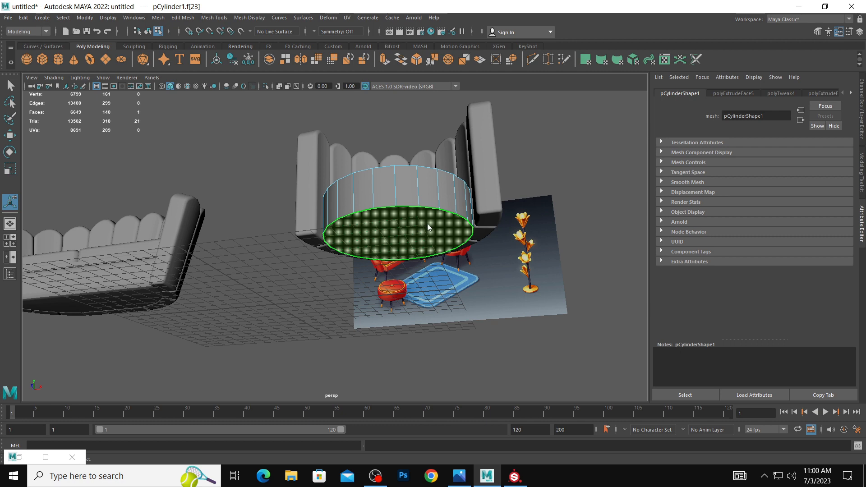
right_click_drag(428, 227, 423, 247, "shift")
left_click_drag(449, 262, 486, 265)
left_click(529, 182)
scroll(478, 158, "down", 3)
left_click_drag(451, 158, 401, 227, "alt")
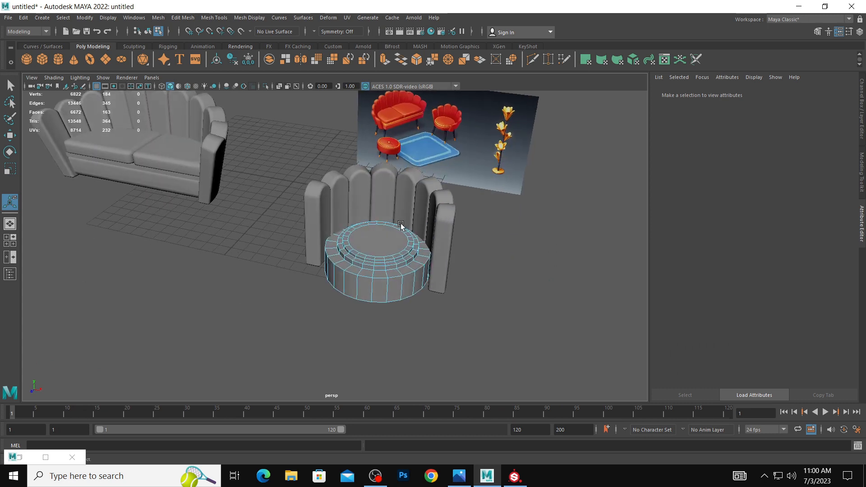
Bevel the edge loop around the seat base's outer top rim with a fraction of 0.48 and 3 segments.
scroll(401, 227, "up", 2)
right_click_drag(406, 229, 402, 199)
left_click(424, 276)
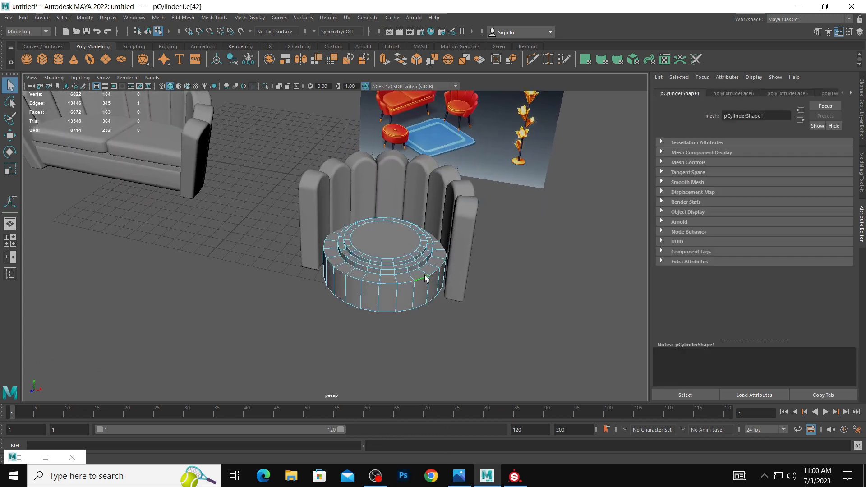
double_click(415, 272)
right_click_drag(421, 278, 444, 282, "shift")
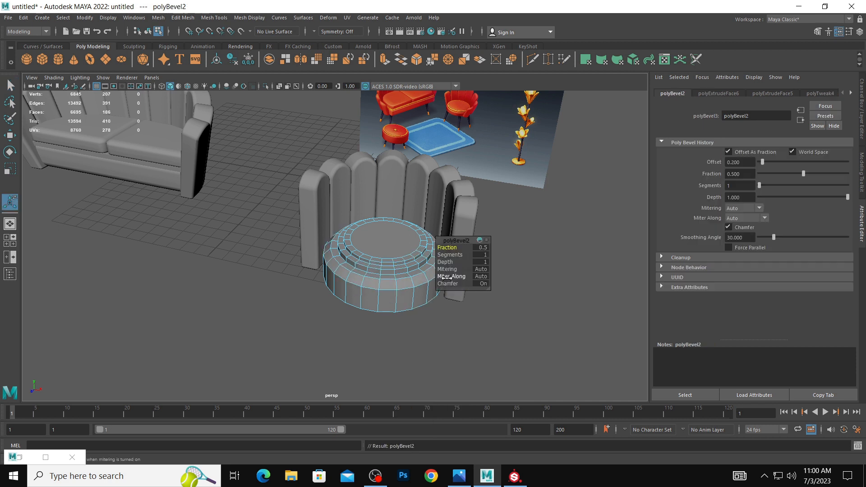
left_click_drag(447, 251, 458, 256)
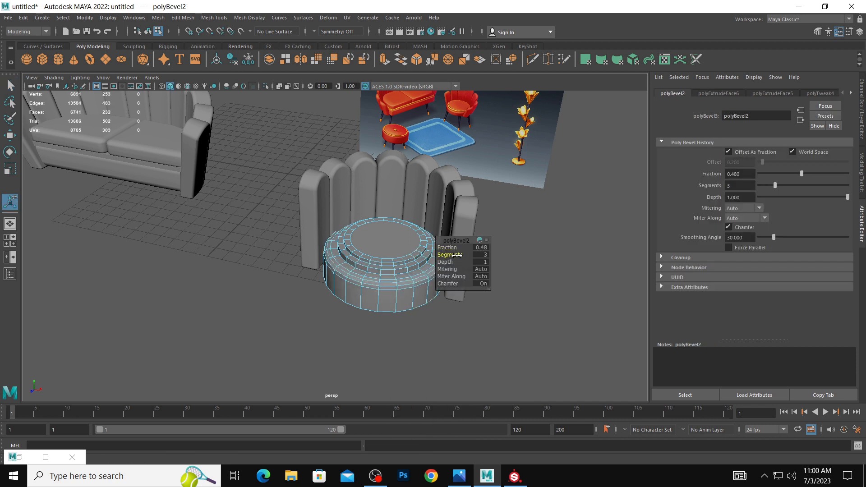
right_click_drag(407, 229, 443, 215)
left_click(505, 232)
left_click_drag(505, 231, 481, 230, "alt")
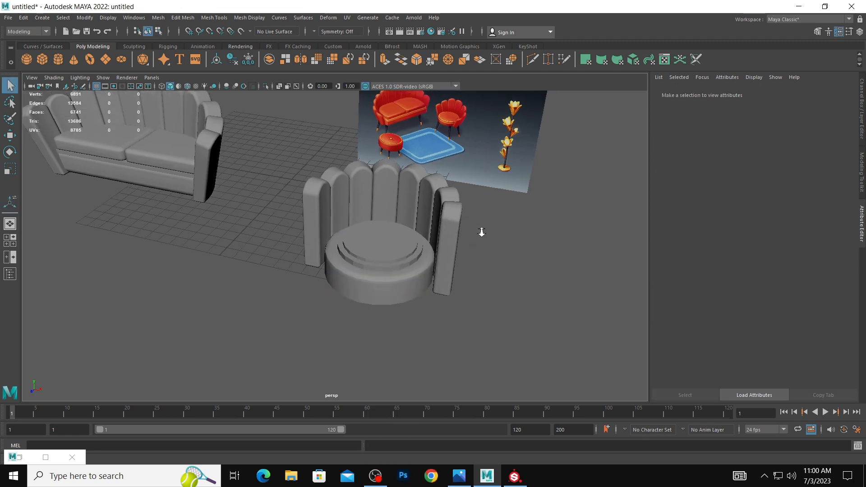
middle_click_drag(480, 230, 447, 198, "alt")
right_click_drag(447, 198, 524, 242, "alt")
Bevel the edge loop around the rim of the seat's topmost tier with several segments.
left_click(352, 228)
right_click_drag(345, 226, 148, 162, "alt")
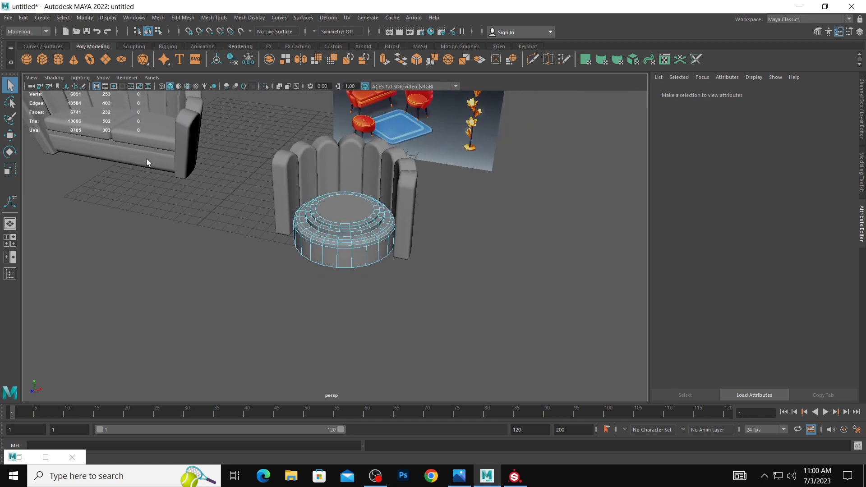
right_click_drag(202, 175, 300, 201, "alt")
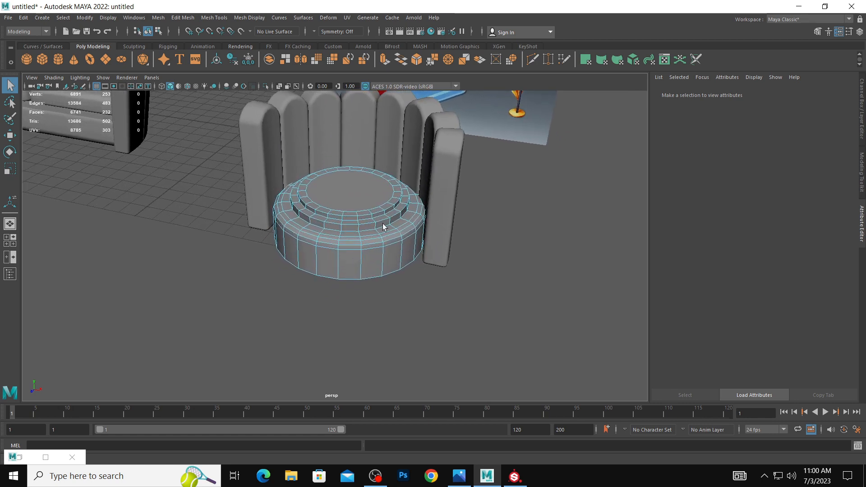
mouse_move(383, 226)
right_mouse_down("alt")
mouse_move(246, 195)
mouse_move(392, 219)
right_mouse_up("alt")
double_click(375, 207)
right_click(375, 207, "shift")
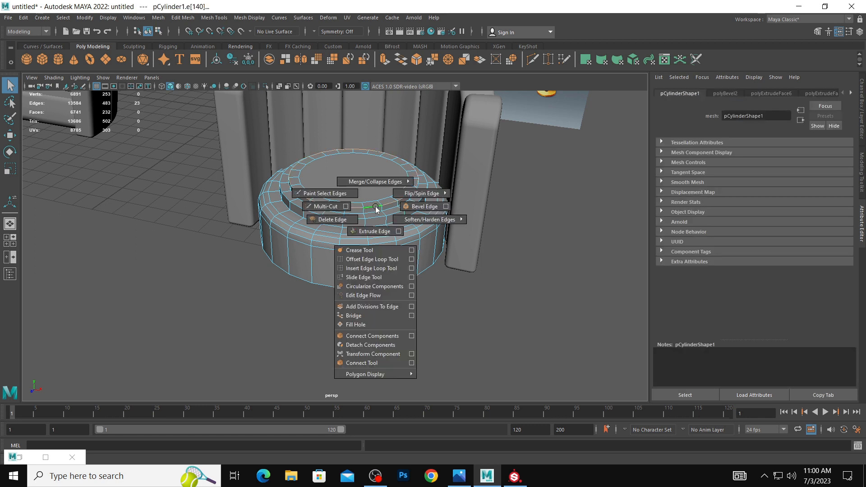
left_click(422, 207)
left_click_drag(447, 247, 451, 256)
right_click_drag(412, 214, 457, 200)
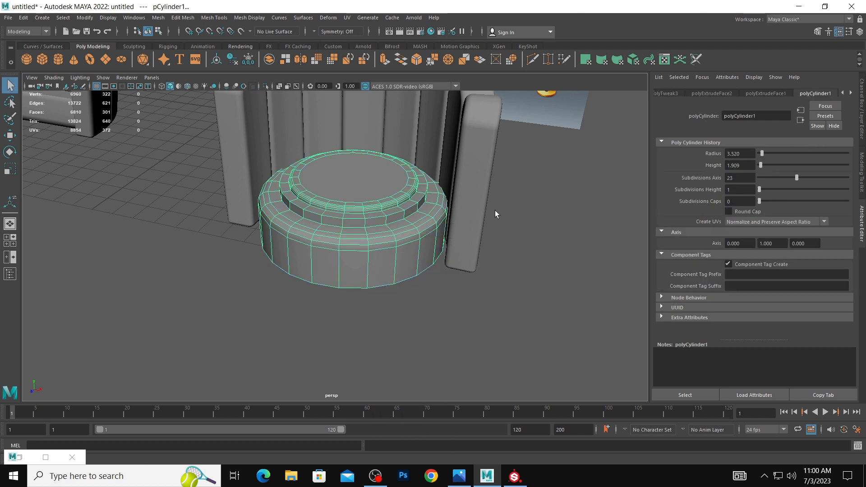
left_click(526, 209)
Try to bevel the edge loop around the seat's lower raised tier.
scroll(413, 221, "up", 2)
left_click(400, 219)
right_click_drag(401, 219, 399, 193)
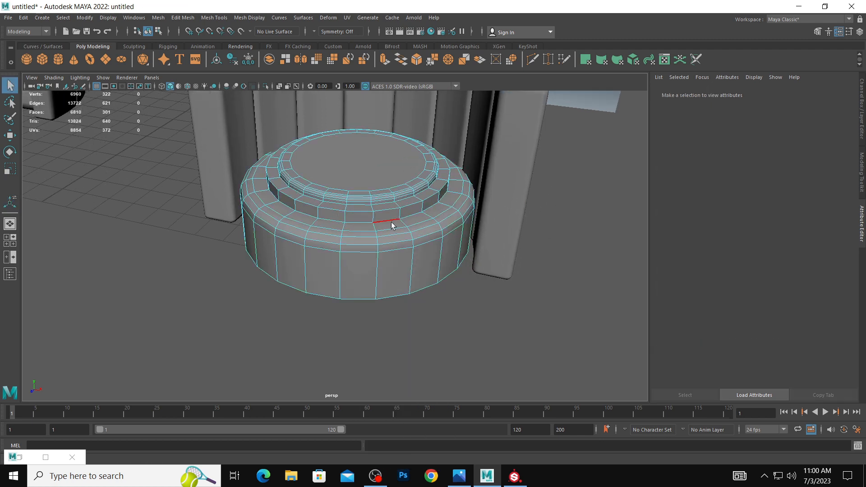
left_click(392, 224)
left_click(400, 214, "shift")
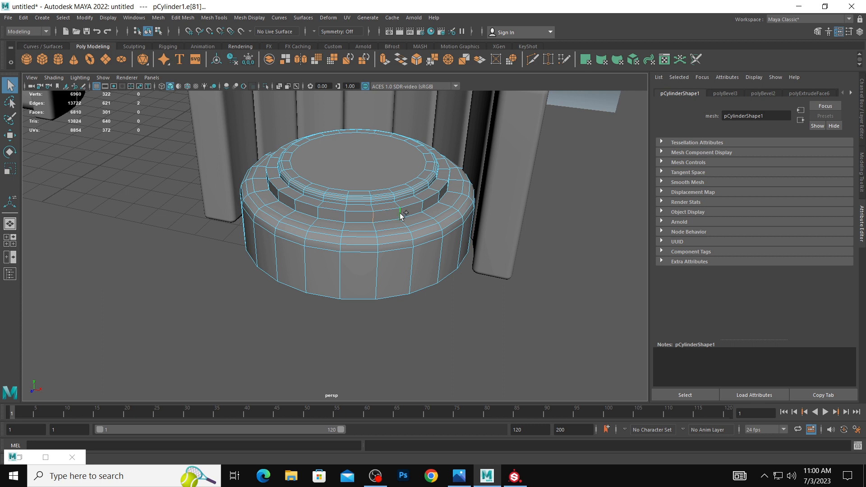
double_click(400, 214)
right_click(400, 214, "shift")
right_click_drag(401, 215, 470, 214, "shift")
Select the edge loop around the rim of the seat's lower raised tier and bevel it.
right_click(402, 204)
right_click_drag(402, 204, 395, 184)
left_click(396, 213)
right_click(395, 213, "shift")
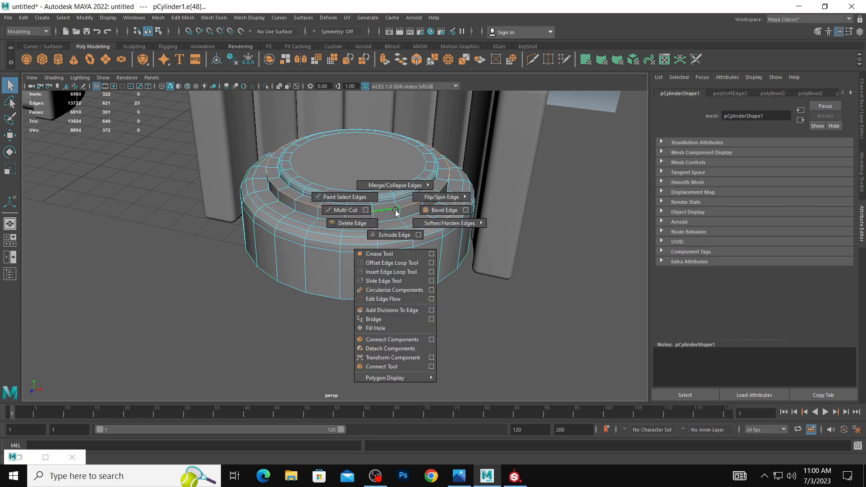
right_click_drag(395, 213, 435, 210, "shift")
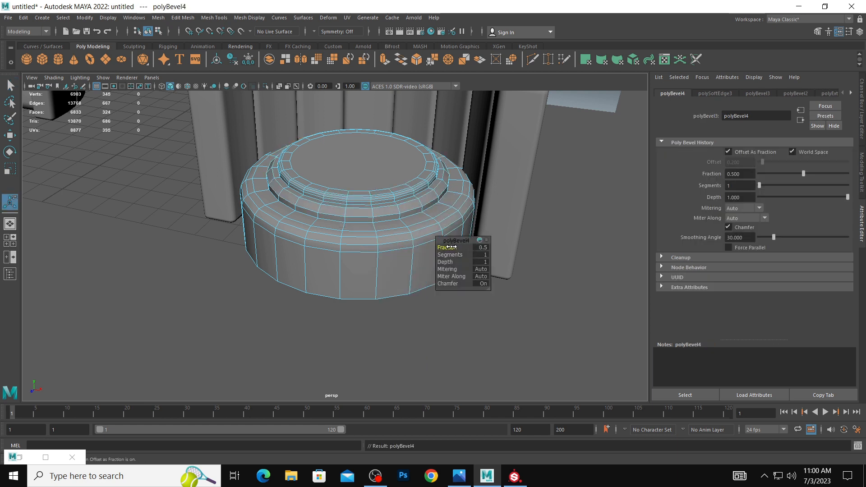
mouse_move(448, 247)
left_mouse_down()
mouse_move(435, 246)
mouse_move(454, 256)
left_mouse_up()
right_click_drag(408, 194, 446, 181)
left_click(596, 204)
right_click_drag(596, 205, 404, 186, "alt")
left_click_drag(404, 186, 410, 195, "alt")
Scale the whole seat slightly and adjust its position along Z to fit inside the curved backrest.
left_click(362, 225)
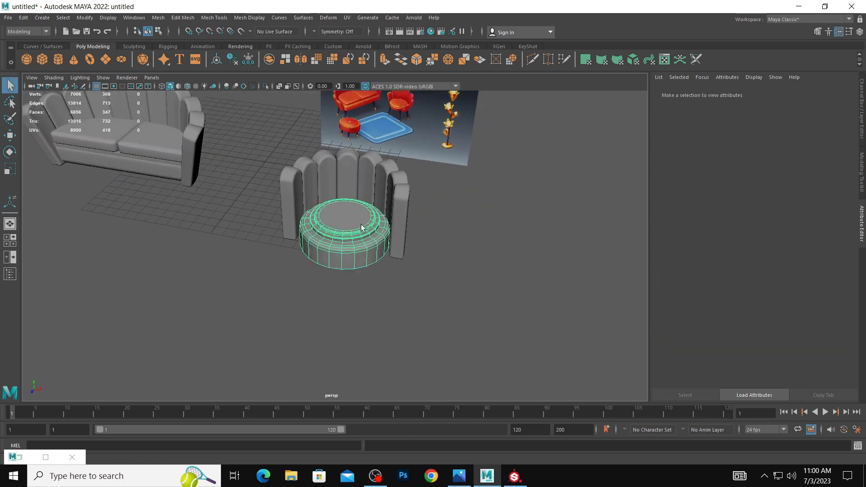
key("r")
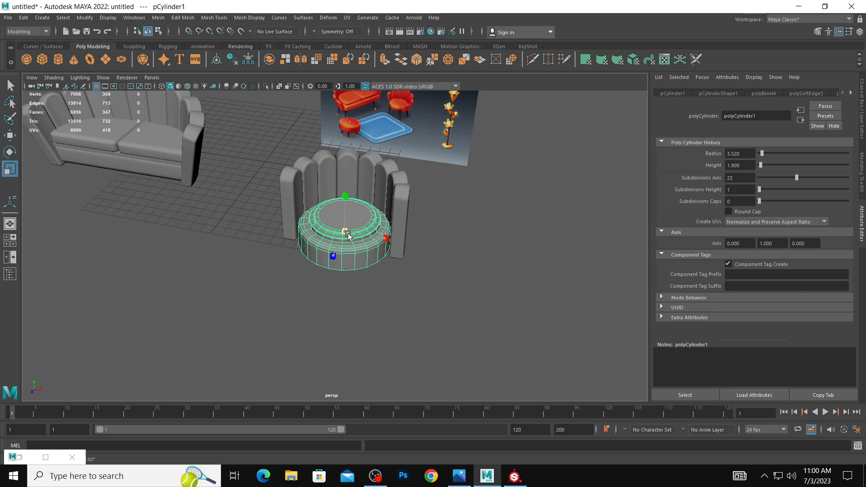
key("w")
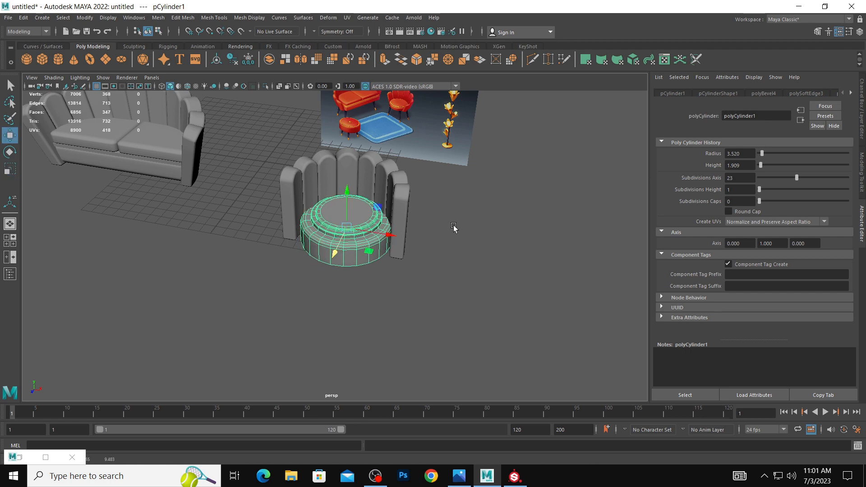
right_click_drag(456, 228, 386, 218, "alt")
key("space")
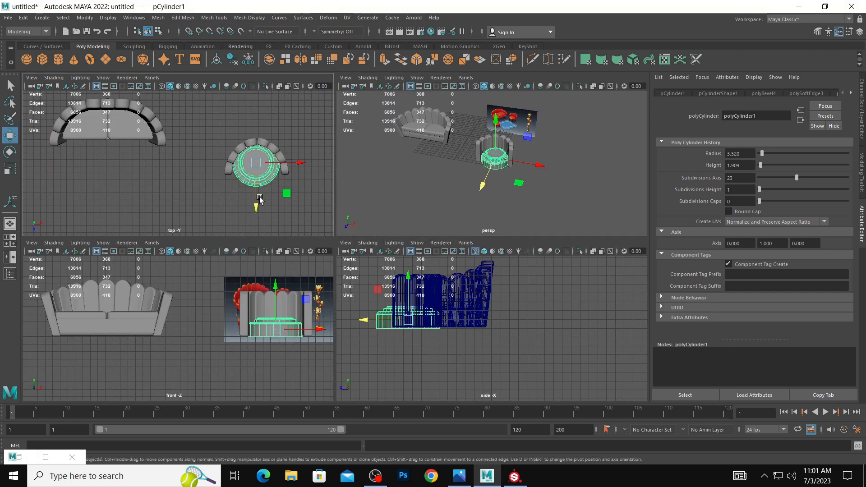
left_click_drag(257, 200, 256, 202)
left_click(378, 130)
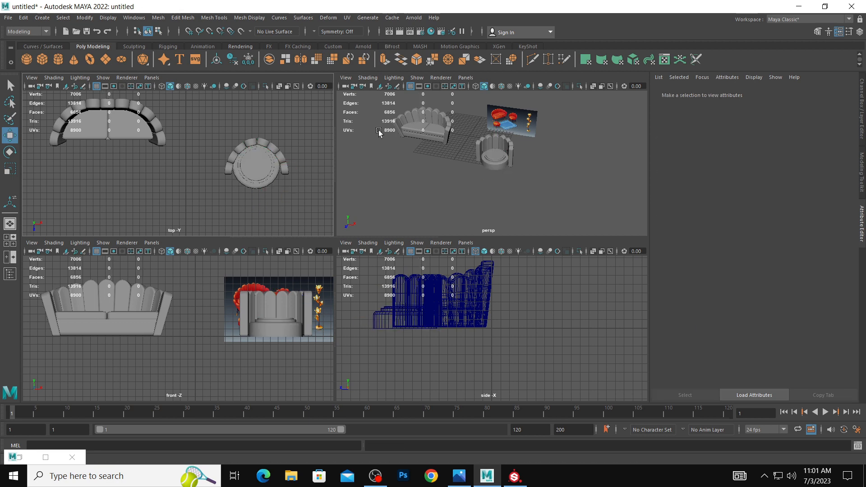
Select the chair's backrest mesh and apply a Lattice deformer to it.
key("space")
left_click_drag(425, 184, 431, 177, "alt")
right_click_drag(431, 177, 420, 198, "alt")
left_click(350, 178)
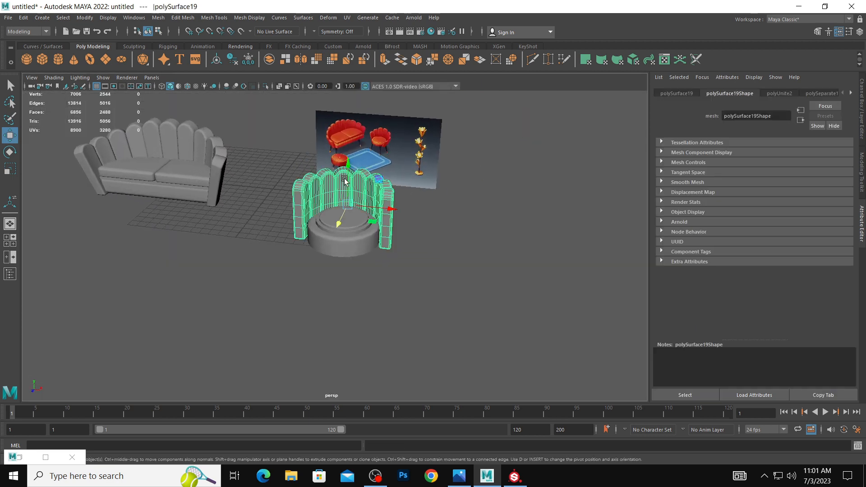
left_click_drag(351, 175, 405, 192, "alt")
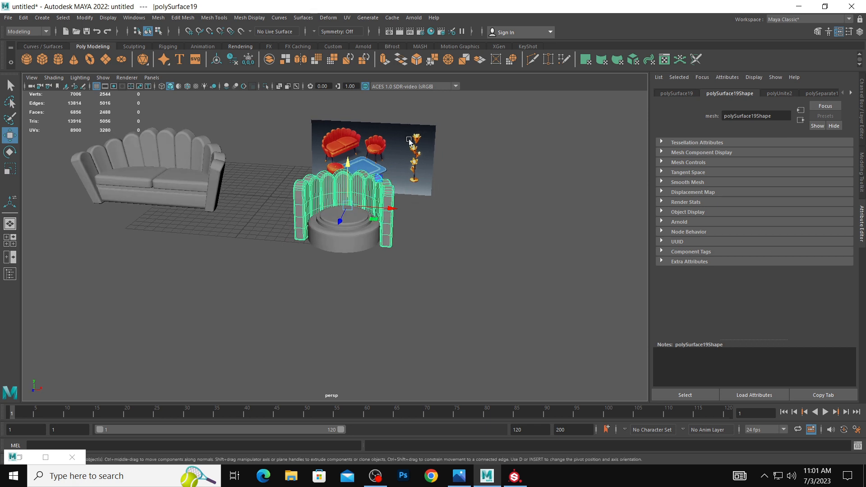
left_click(329, 19)
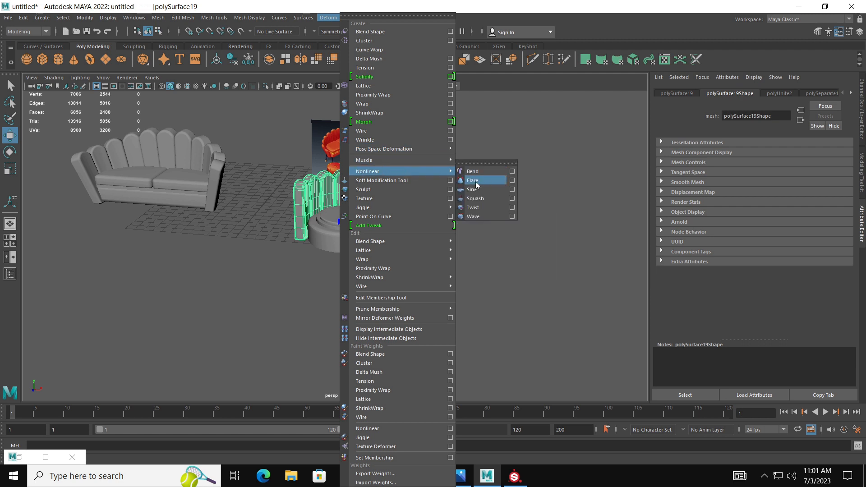
left_click(391, 85)
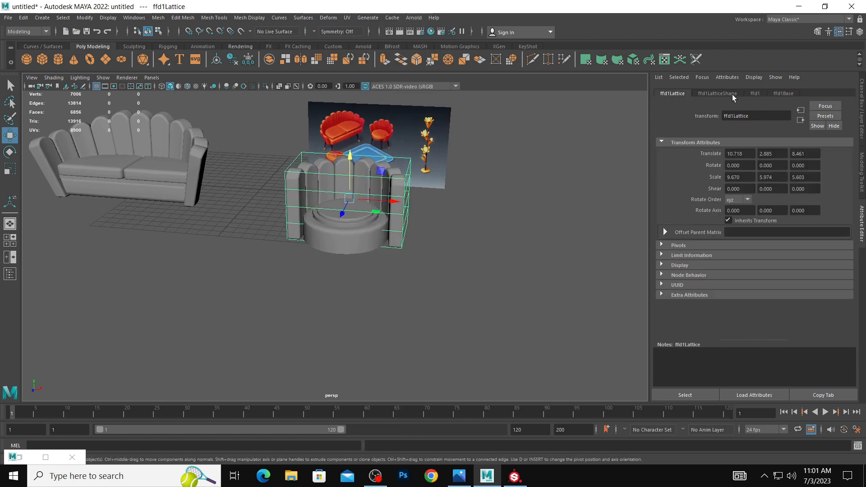
Try the backrest lattice with 4 T divisions and undo the change.
left_click(752, 94)
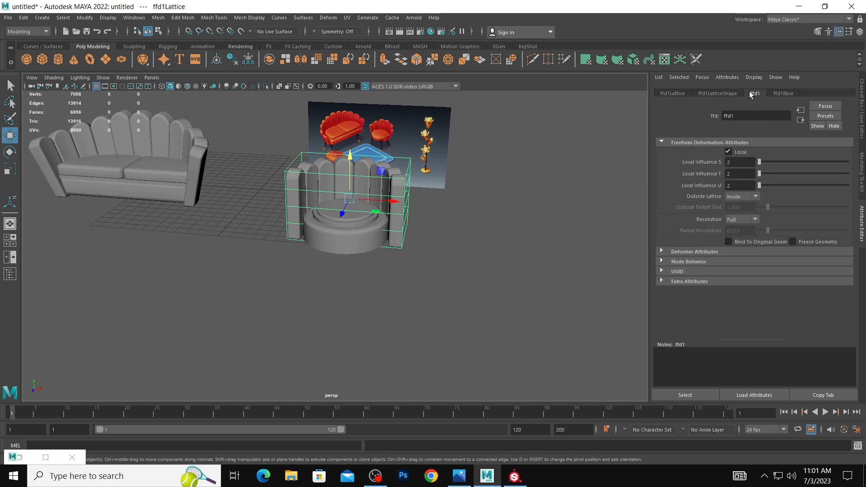
left_click(727, 94)
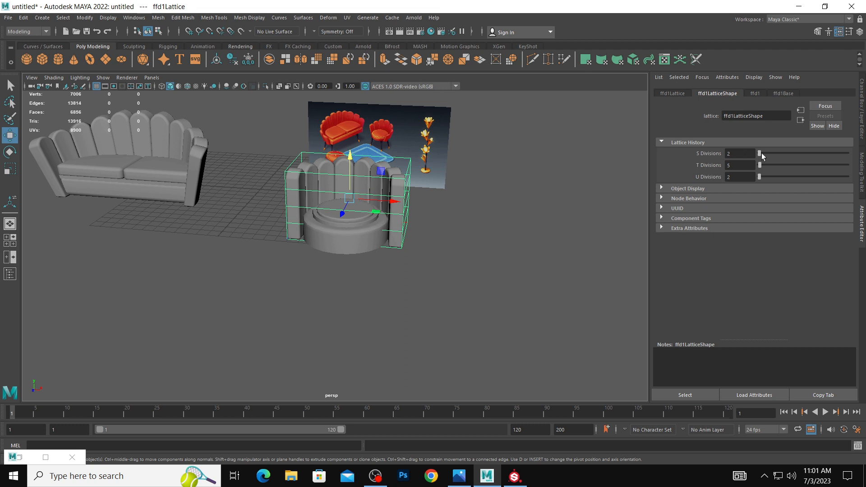
left_click_drag(760, 154, 760, 168)
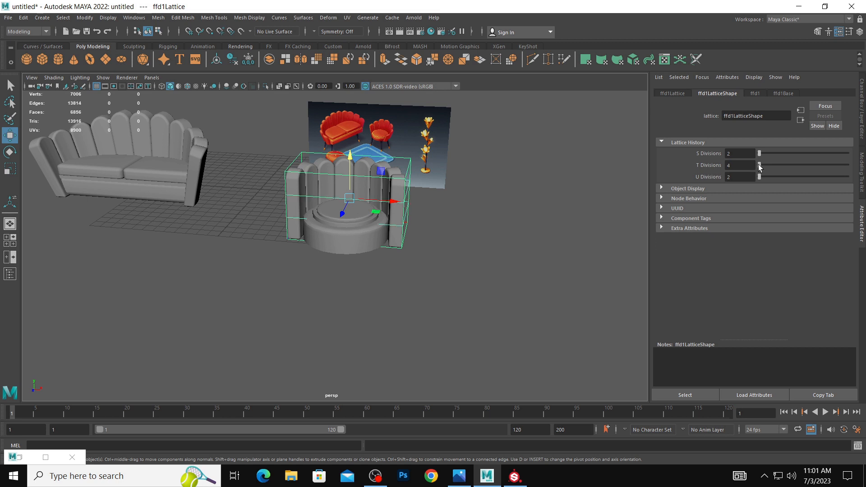
left_click_drag(761, 168, 759, 167)
mouse_move(414, 162)
left_mouse_down("alt")
mouse_move(405, 157)
mouse_move(429, 163)
left_mouse_up("alt")
key("ctrl+z")
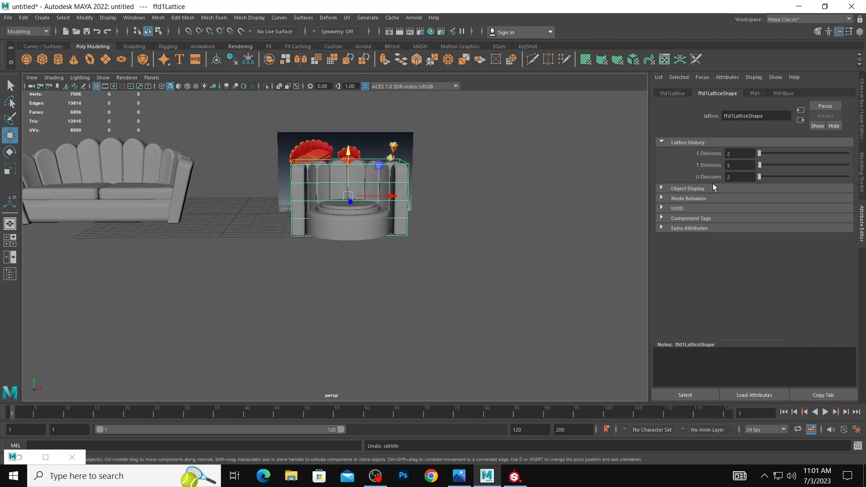
Set the backrest lattice's T Divisions to 4.
left_click_drag(759, 167, 759, 167)
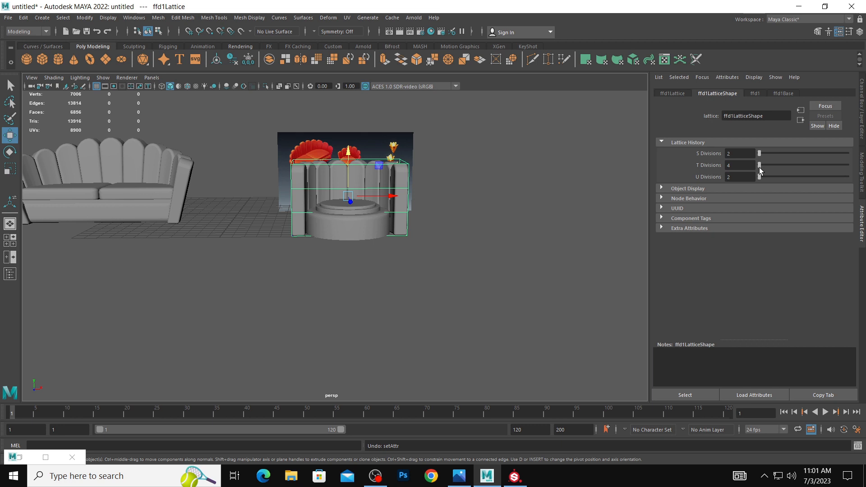
left_click_drag(759, 168, 760, 167)
right_click_drag(362, 177, 394, 183, "alt")
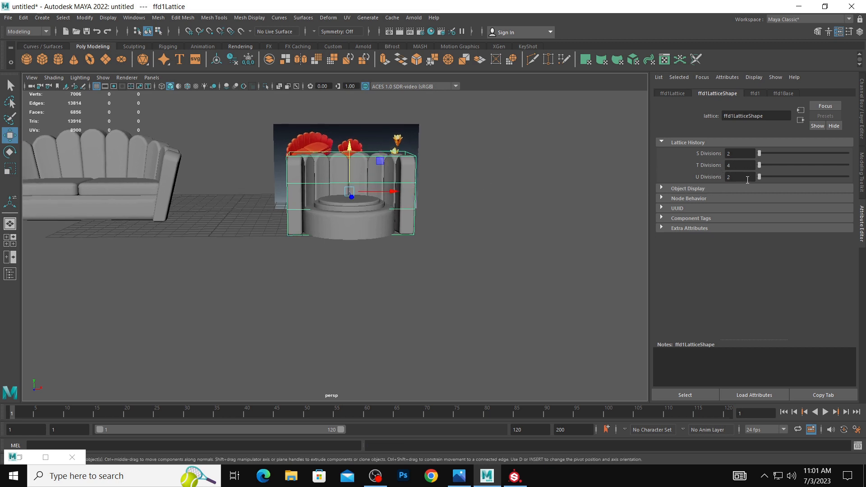
left_click_drag(358, 188, 379, 180, "alt")
Try lowering the upper corner lattice points on both sides of the backrest and undo the change.
right_click(387, 144)
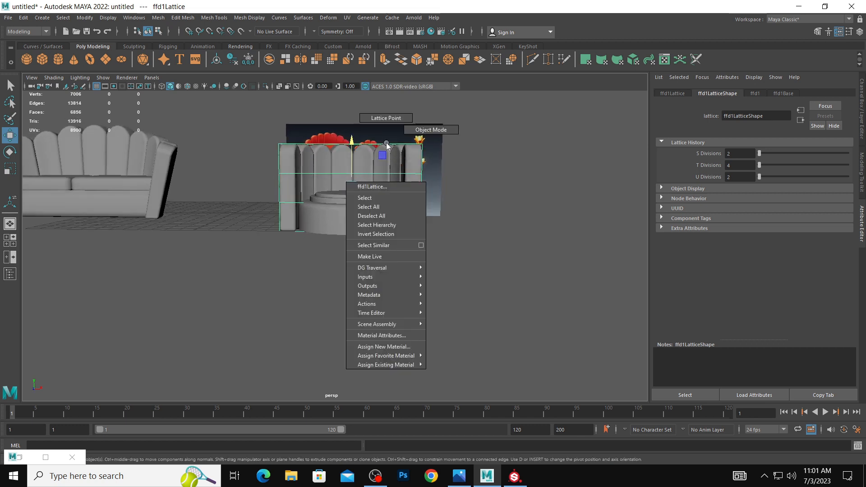
right_click_drag(386, 145, 390, 120)
left_click_drag(390, 126, 442, 183)
left_click_drag(241, 121, 349, 172)
left_click_drag(351, 115, 353, 125)
key("ctrl+z")
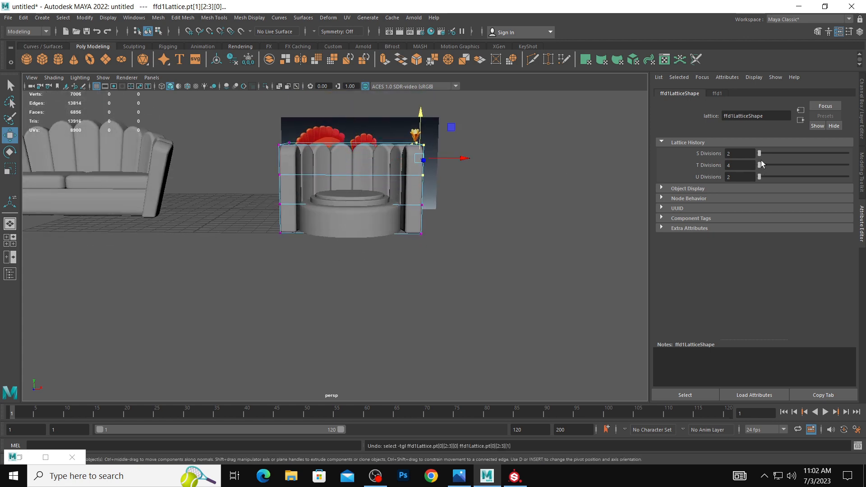
Reselect the backrest lattice and set its S Divisions to 3.
left_click(538, 210)
left_click(355, 147)
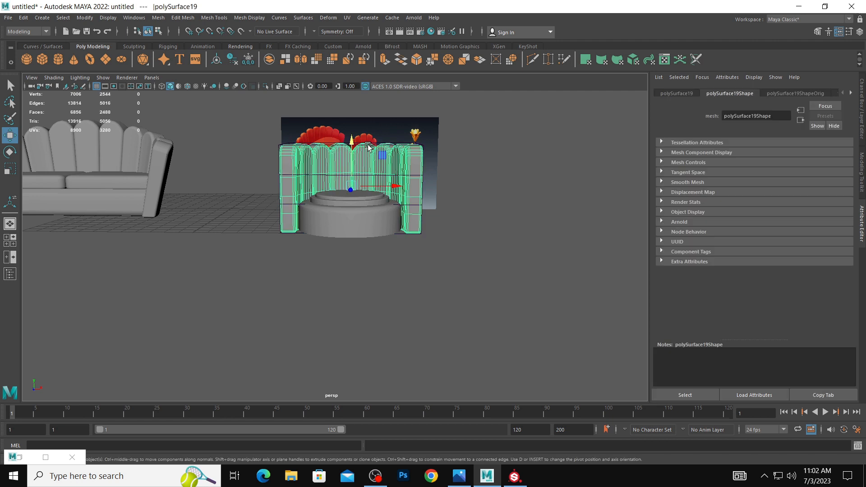
left_click(369, 146)
left_click(717, 94)
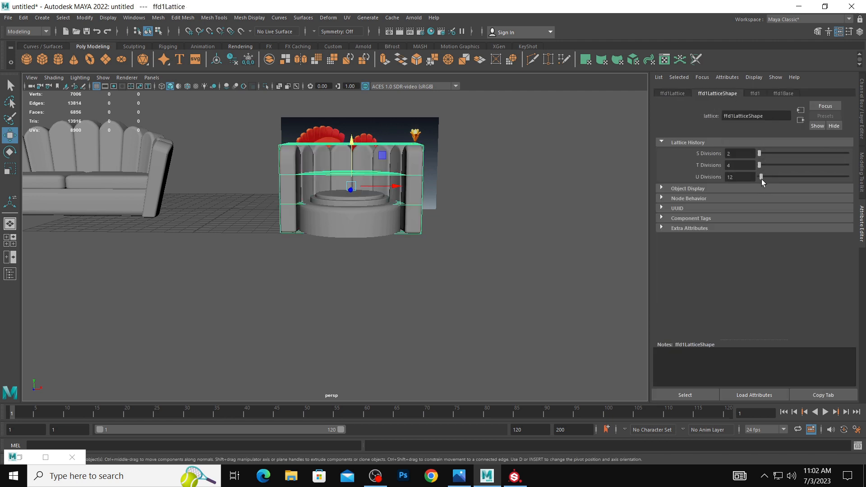
left_click_drag(759, 153, 761, 155)
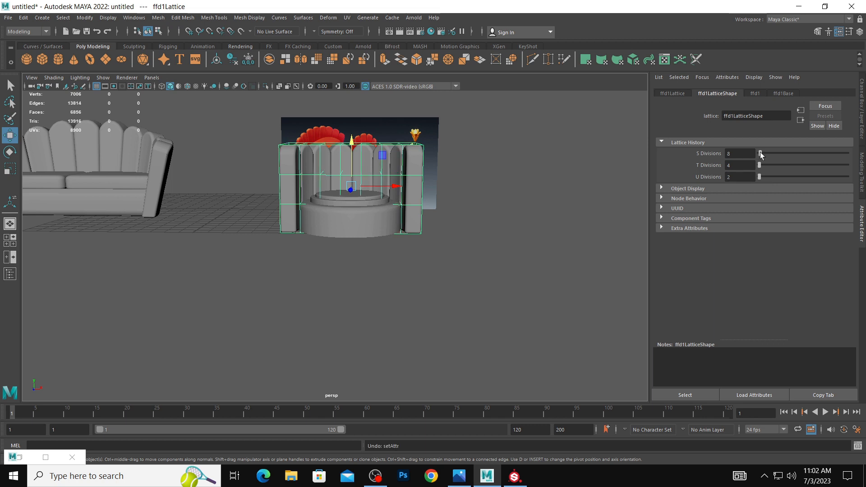
left_click(740, 151)
type("2")
key("Return")
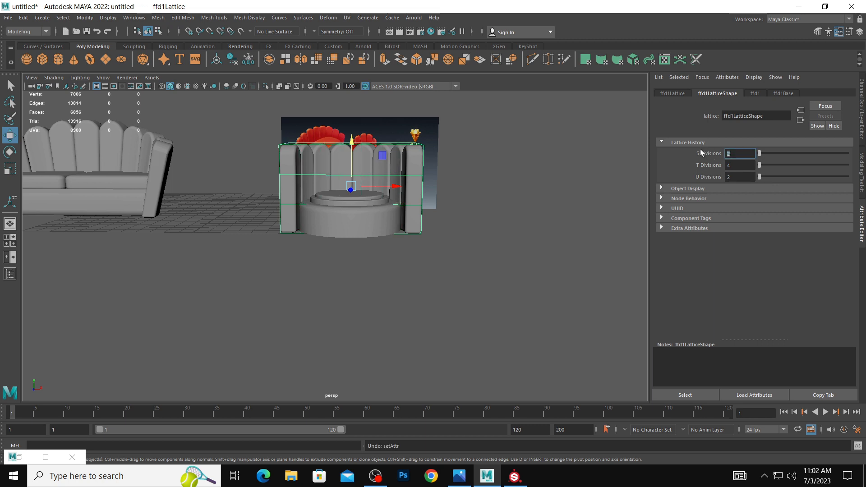
key("Return")
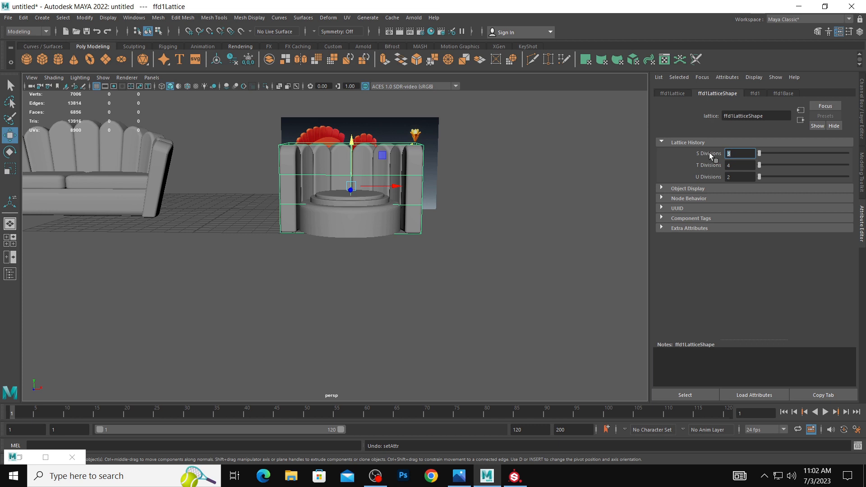
Select the upper two rows of lattice points on both outer sides of the backrest and lower them slightly.
left_click_drag(469, 188, 448, 186, "alt")
right_click_drag(414, 149, 411, 125)
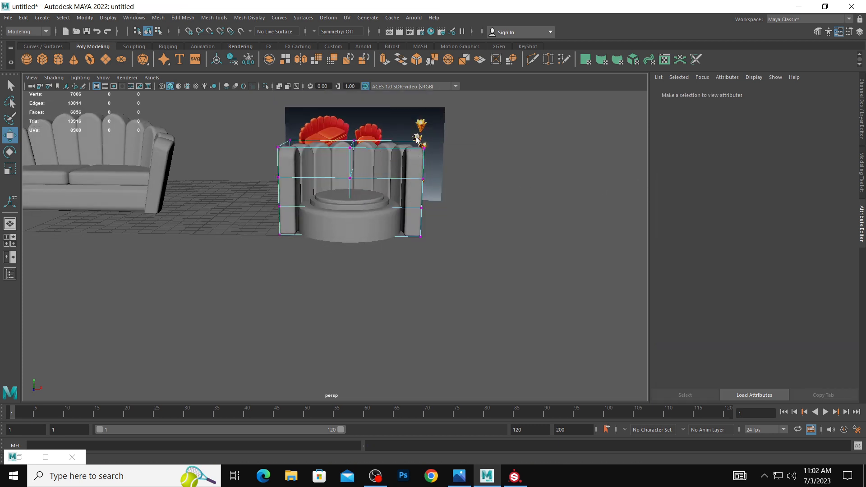
left_click_drag(403, 127, 449, 185)
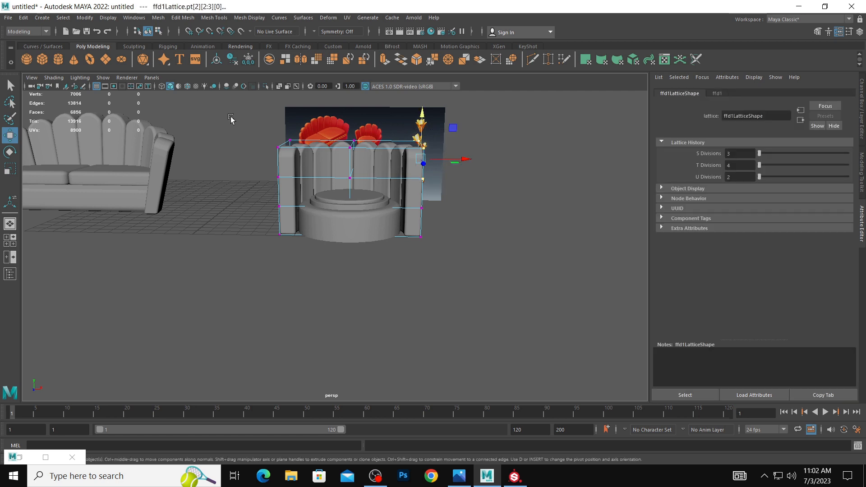
left_click_drag(231, 118, 301, 192, "shift")
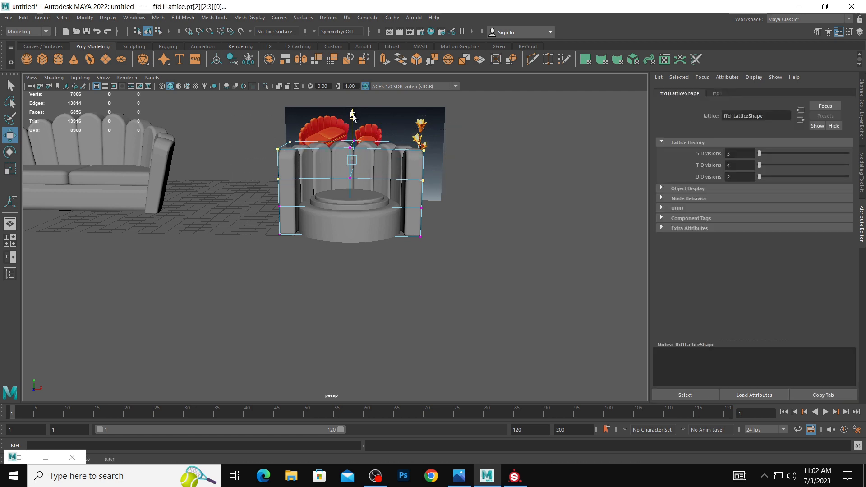
mouse_move(353, 116)
left_mouse_down()
mouse_move(368, 186)
mouse_move(354, 120)
left_mouse_up()
Select the upper three rows of lattice points across the backrest and raise them along Y.
left_click_drag(241, 120, 443, 207)
left_click_drag(352, 142, 352, 128)
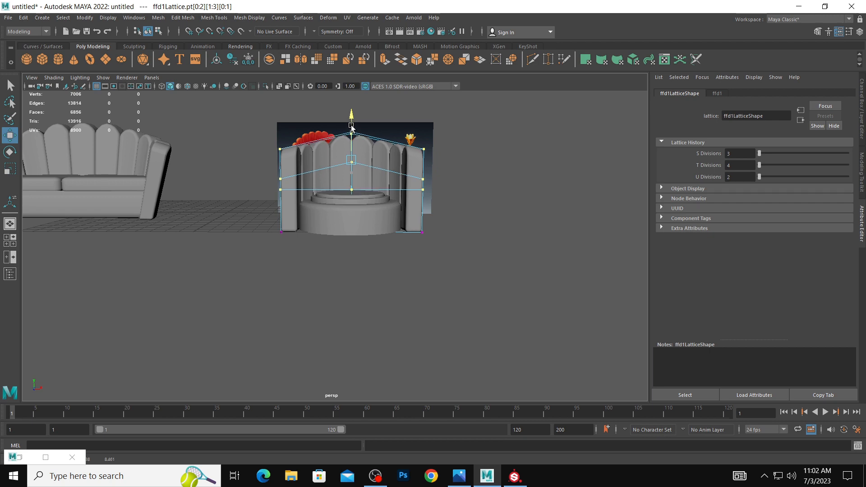
left_click(539, 225)
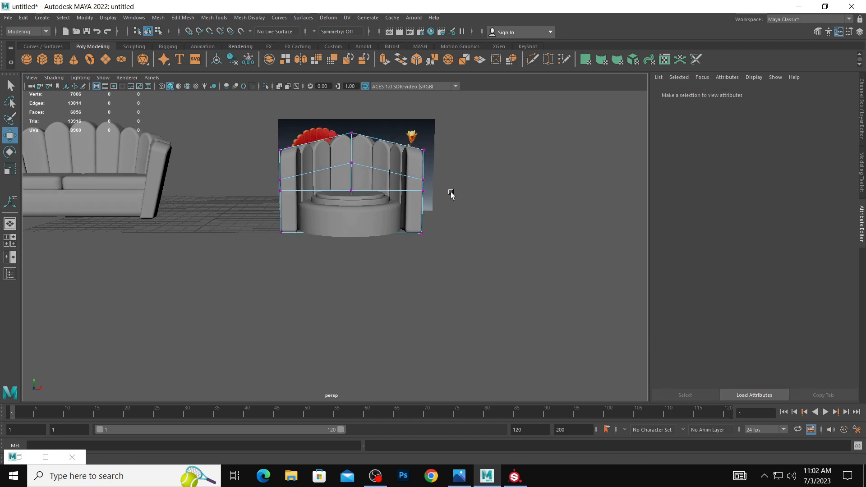
left_click_drag(451, 194, 441, 205, "alt")
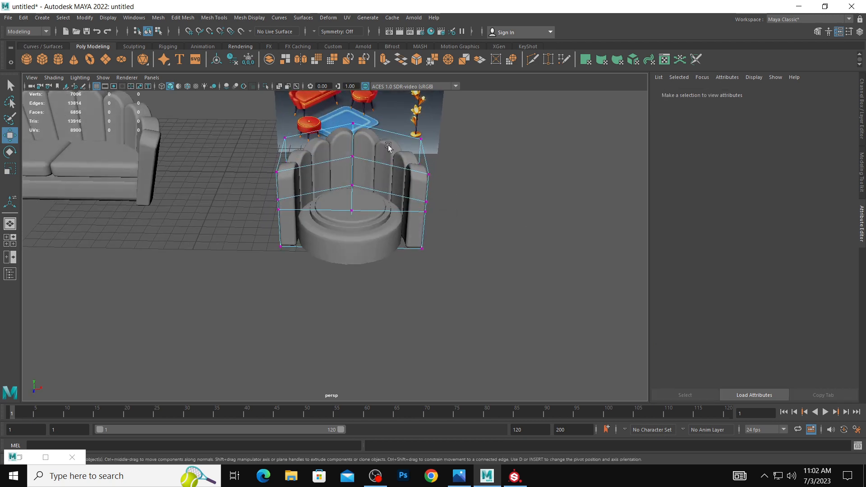
Select the armchair's backrest and seat and delete their construction history to bake in the lattice shape.
left_click(375, 161)
left_click_drag(260, 129, 456, 252)
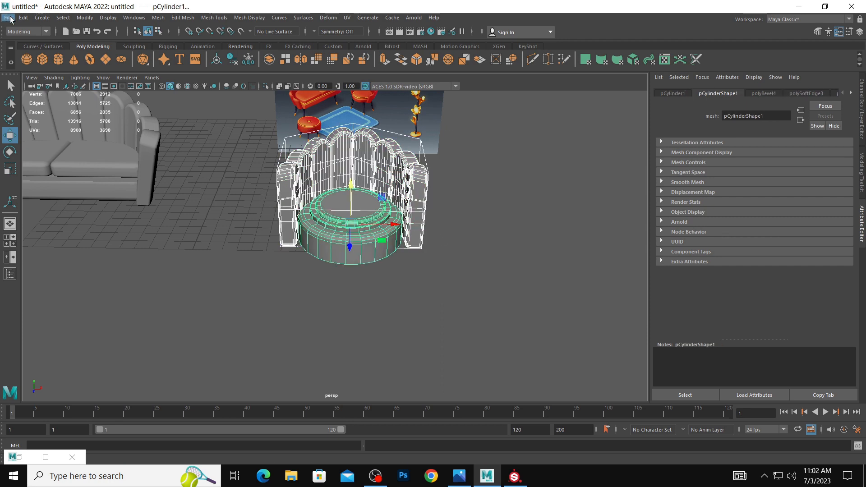
left_click(24, 18)
left_click(160, 124)
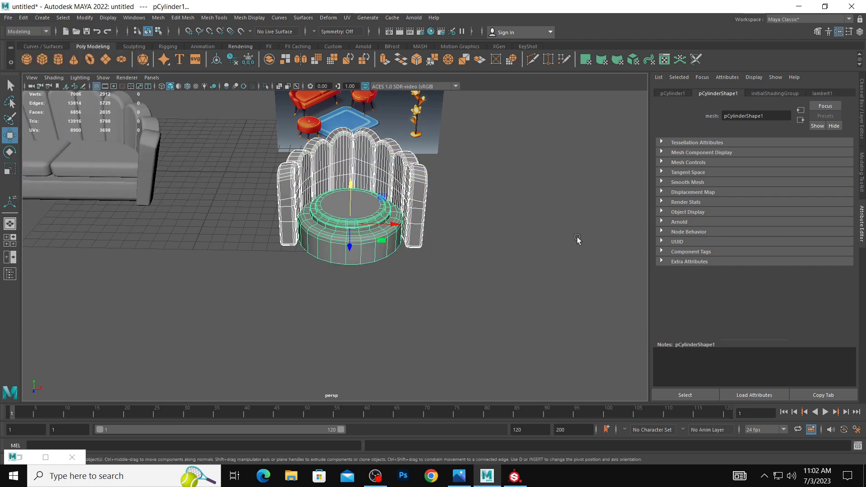
left_click(489, 217)
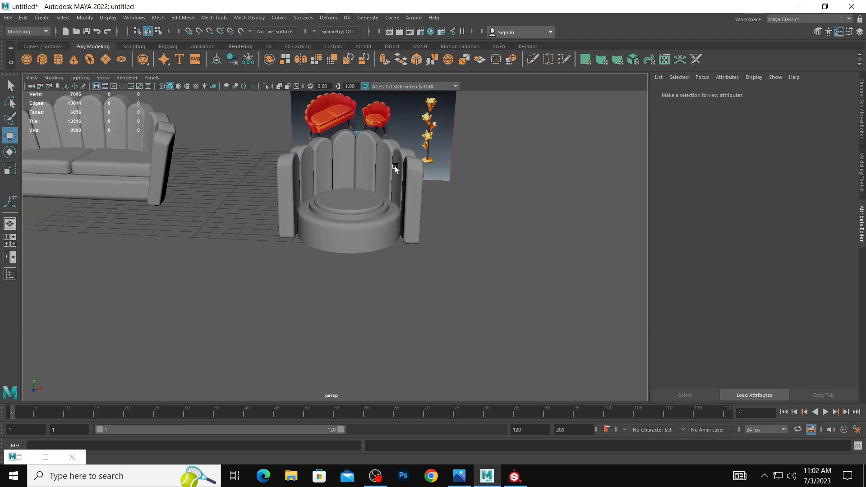
Apply a new Lattice deformer to the armchair's backrest mesh.
left_click(394, 169)
left_click(324, 19)
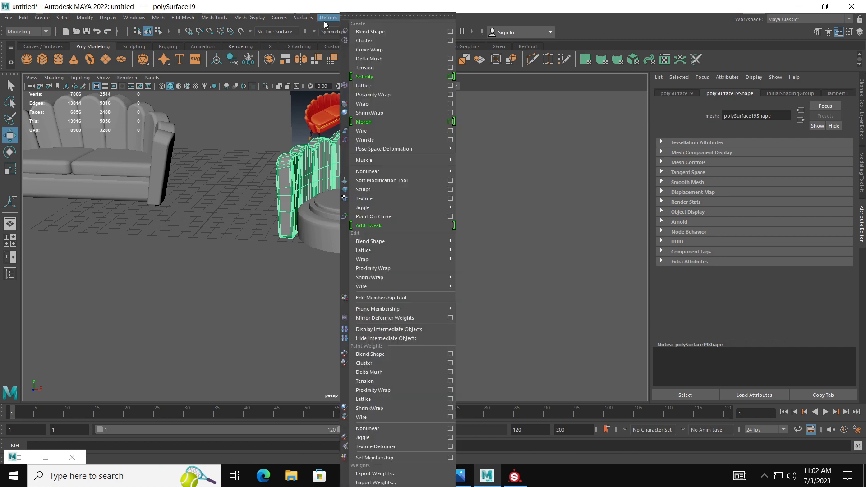
left_click(365, 85)
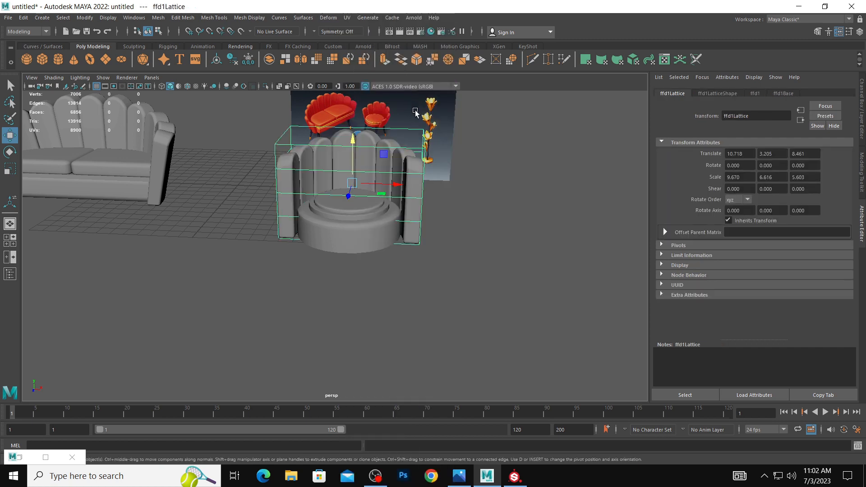
Add a second Lattice deformer on the selected backrest lattice and set its T Divisions to 2.
left_click(328, 18)
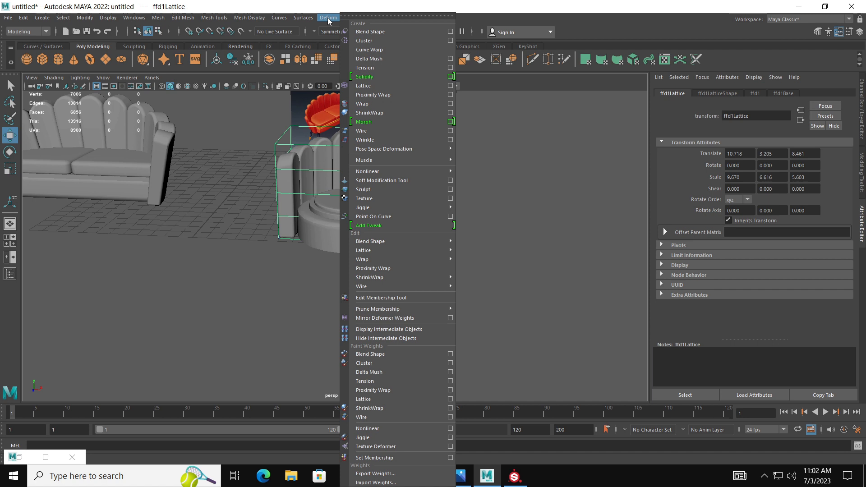
left_click(381, 86)
left_click(720, 93)
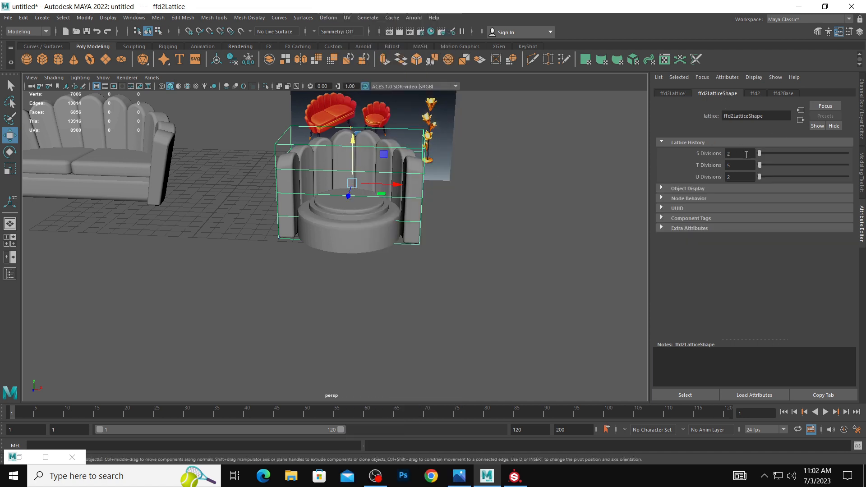
left_click_drag(761, 166, 758, 166)
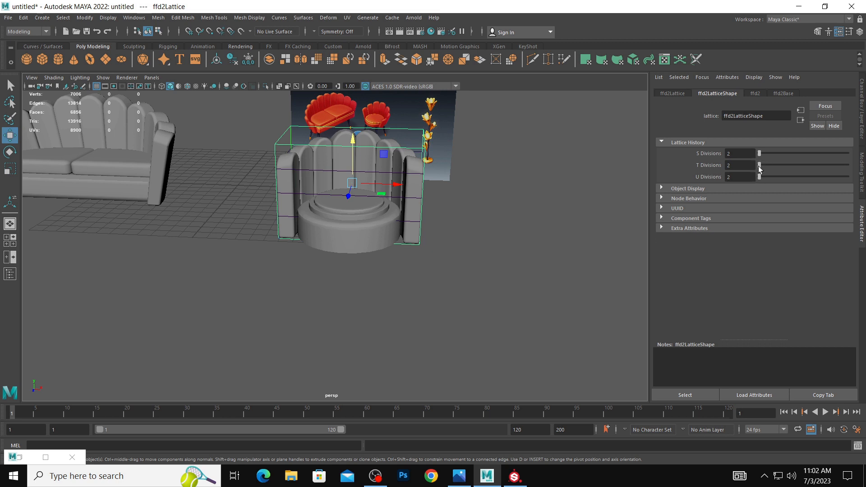
Select the upper lattice points and scale them outward to flare the backrest and arms.
left_click_drag(439, 149, 424, 123, "alt")
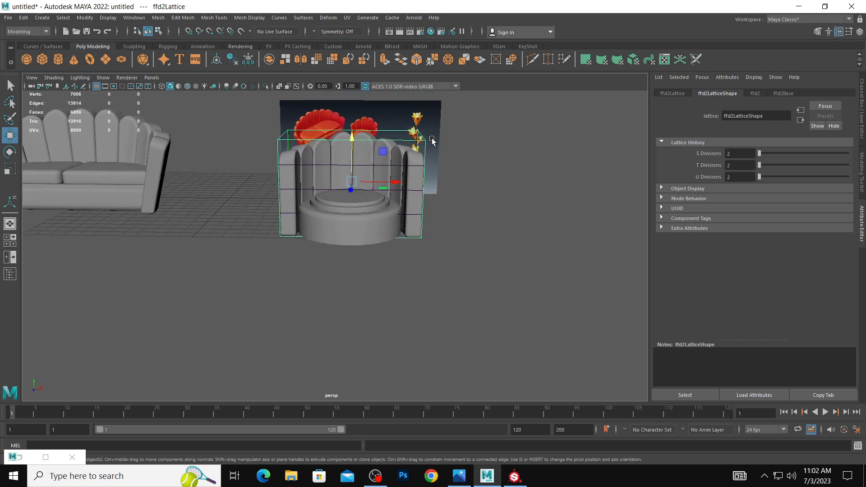
right_click(424, 121)
left_click(424, 119)
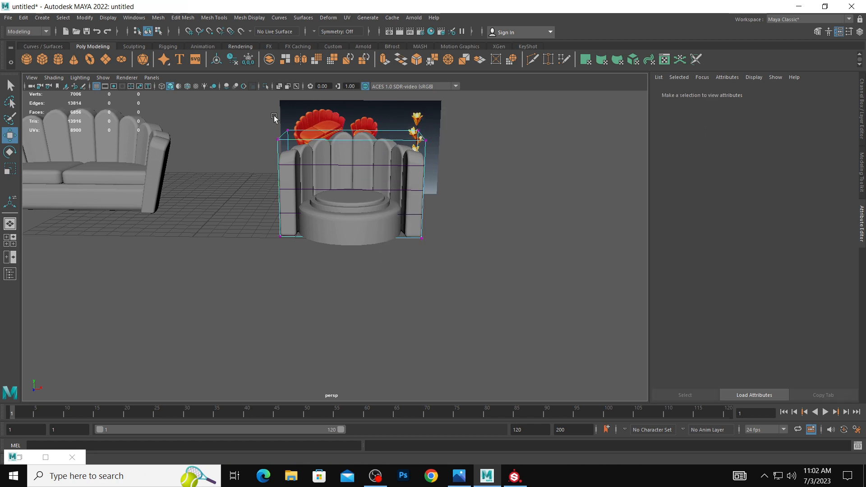
left_click_drag(274, 117, 399, 153)
key("r")
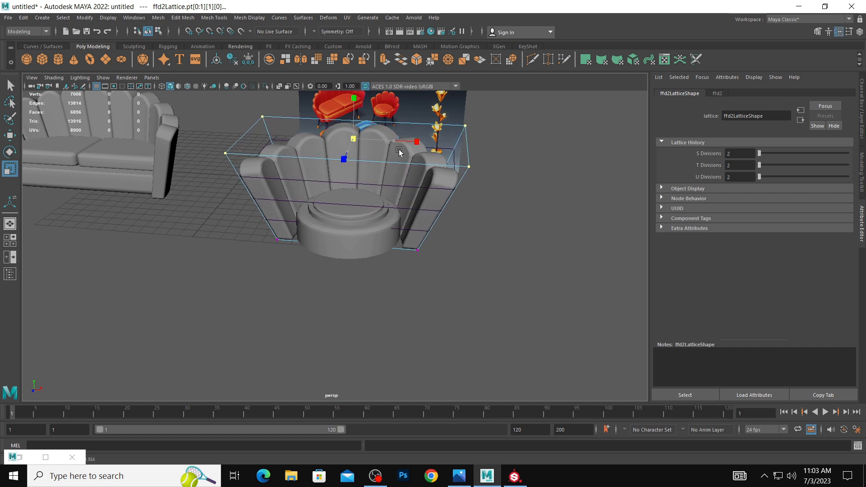
left_click(479, 183)
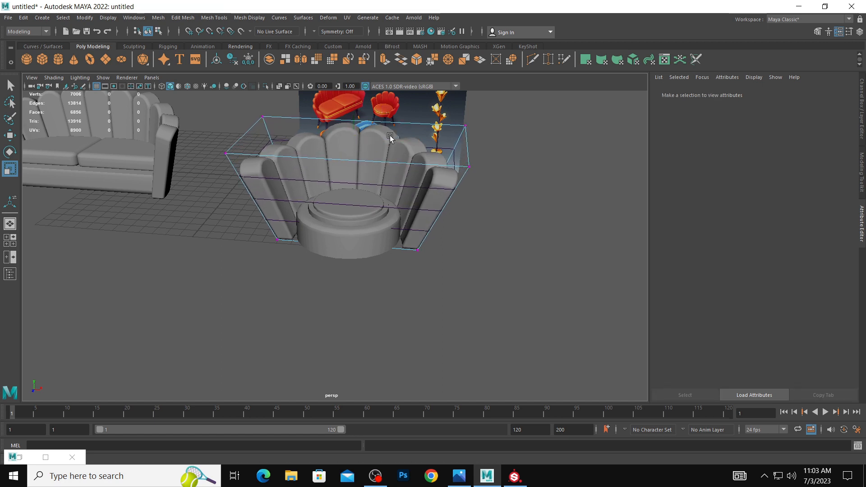
key("ctrl+z")
left_click_drag(355, 138, 371, 160)
scroll(354, 155, "down", 5)
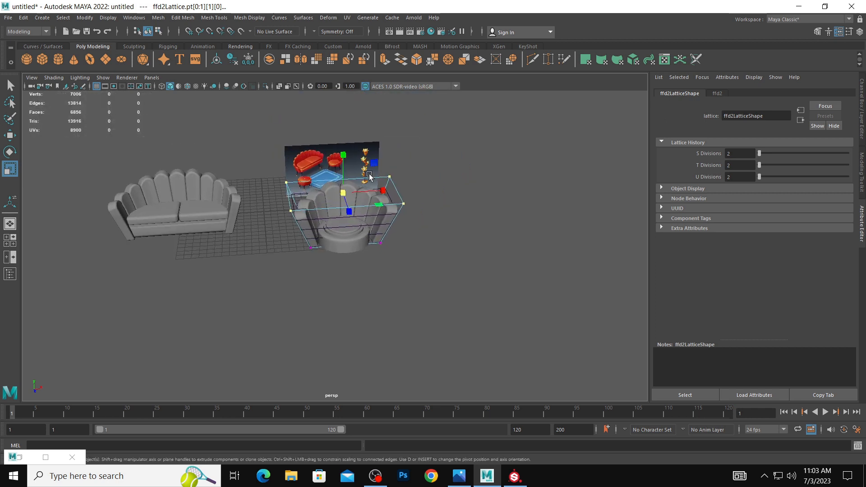
left_click_drag(347, 194, 346, 194)
Select the two front upper lattice points and lower them slightly so the arms slope down toward the front.
left_click(440, 208)
mouse_move(441, 210)
left_mouse_down("alt")
mouse_move(420, 202)
mouse_move(430, 217)
left_mouse_up("alt")
scroll(458, 208, "up", 2)
left_click_drag(262, 201, 441, 222)
left_click_drag(421, 213, 409, 198, "alt")
key("w")
left_click_drag(347, 174, 349, 183)
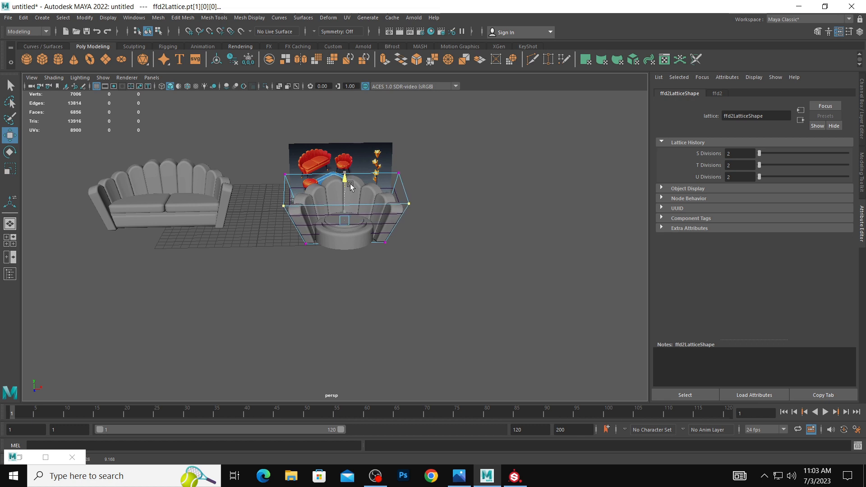
left_click_drag(350, 184, 351, 186)
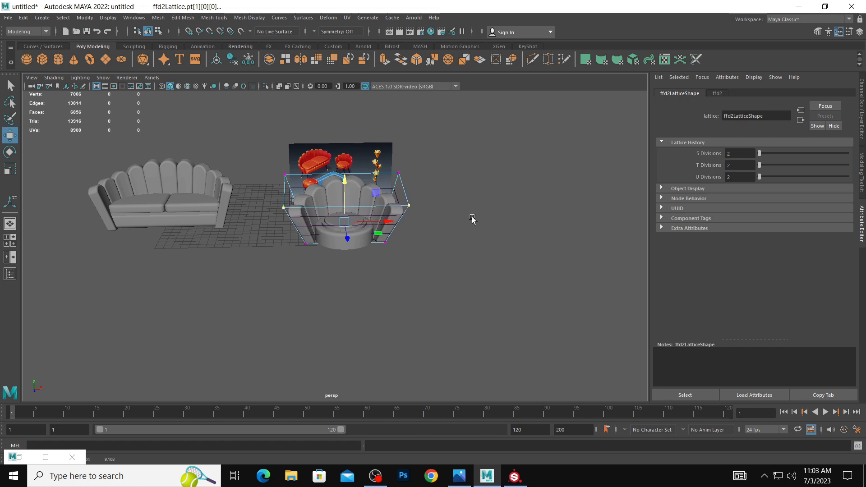
Select the flared backrest mesh and delete its history to bake the deformation and remove the lattices.
left_click(472, 218)
left_click(369, 185)
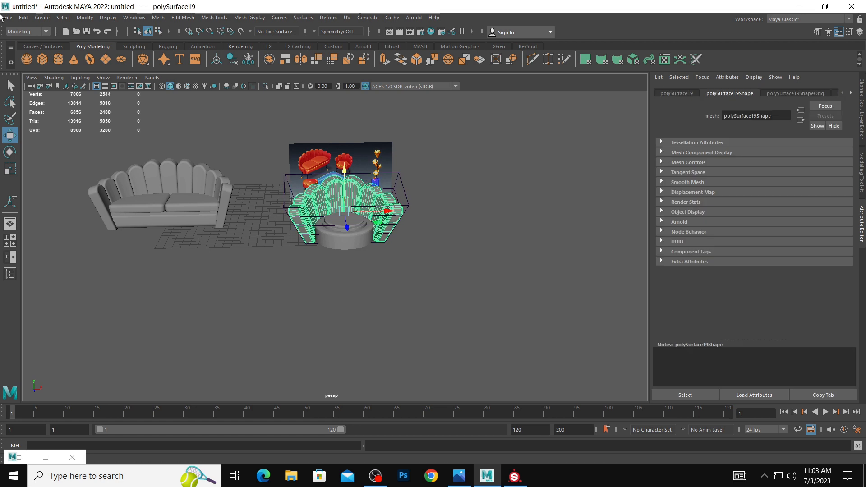
left_click(18, 17)
mouse_move(68, 121)
left_click(156, 125)
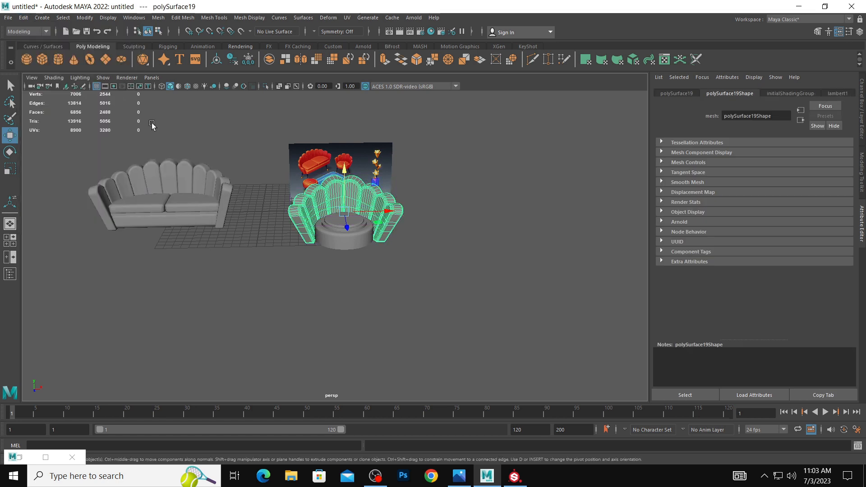
Scale up the round seat to fill the space inside the flared backrest.
left_click_drag(540, 225, 412, 209, "alt")
key("r")
left_click(380, 223)
left_click(427, 235)
left_click(357, 238)
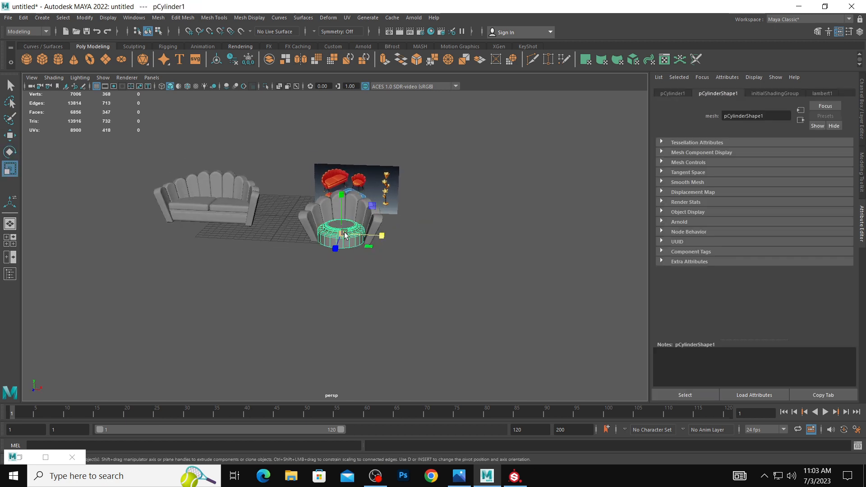
left_click(449, 239)
left_click_drag(448, 240, 404, 213, "alt")
key("ctrl+z")
scroll(421, 214, "up", 3)
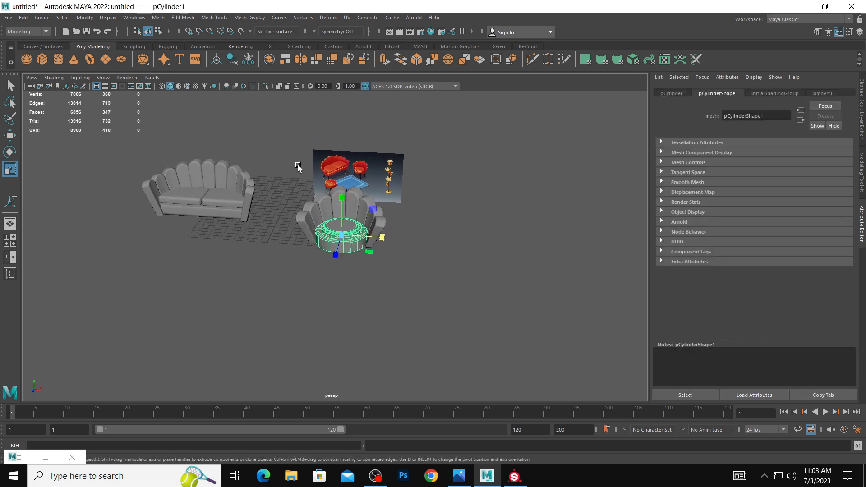
middle_click_drag(262, 151, 348, 177, "alt")
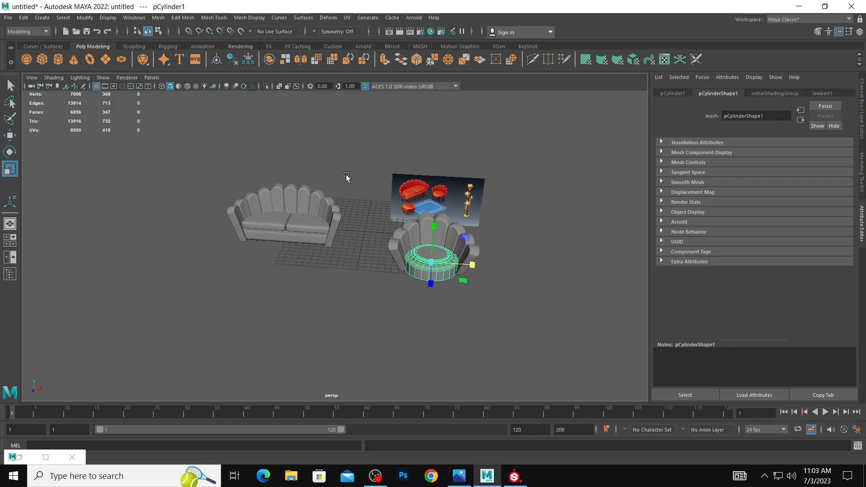
Draw a polygon cylinder with a radius of about 0.46 and height of about 4.43 at the sofa's front corner.
left_click(57, 60)
key("space")
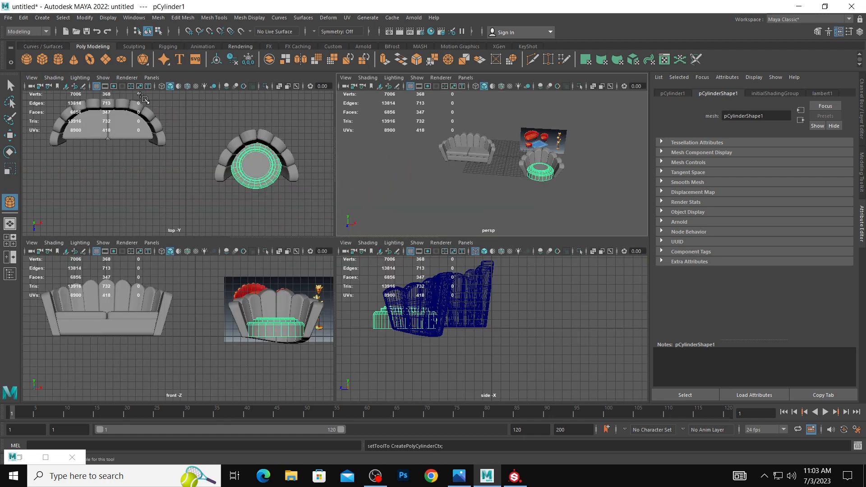
left_click(161, 86)
middle_click_drag(151, 140, 265, 175, "alt")
left_click(263, 172)
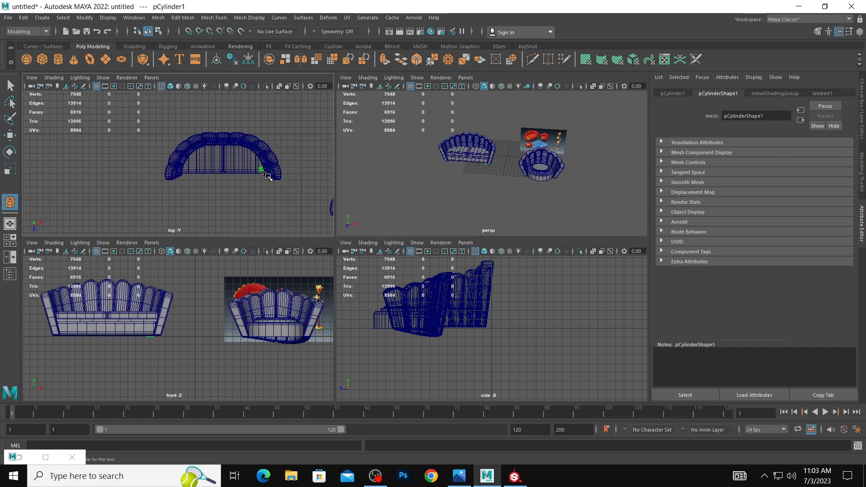
left_click_drag(263, 172, 267, 131)
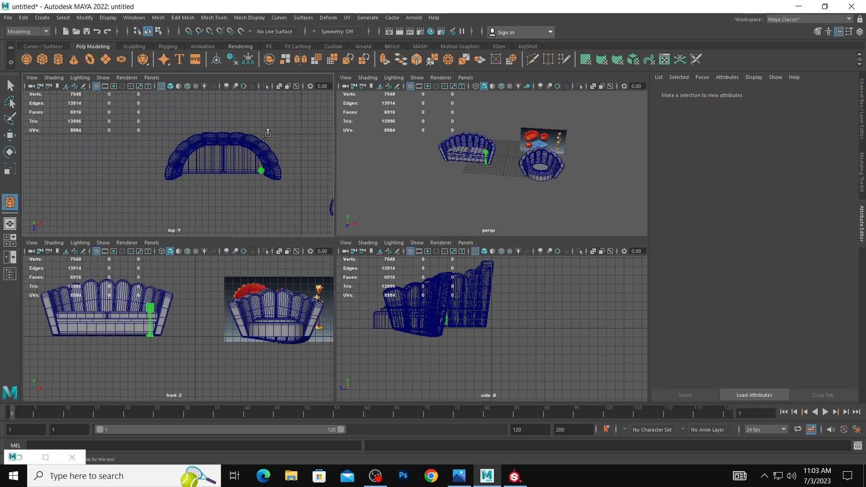
Set the new cylinder's cap subdivisions to 0.
key("r")
middle_click_drag(245, 284, 309, 272, "alt")
key("space")
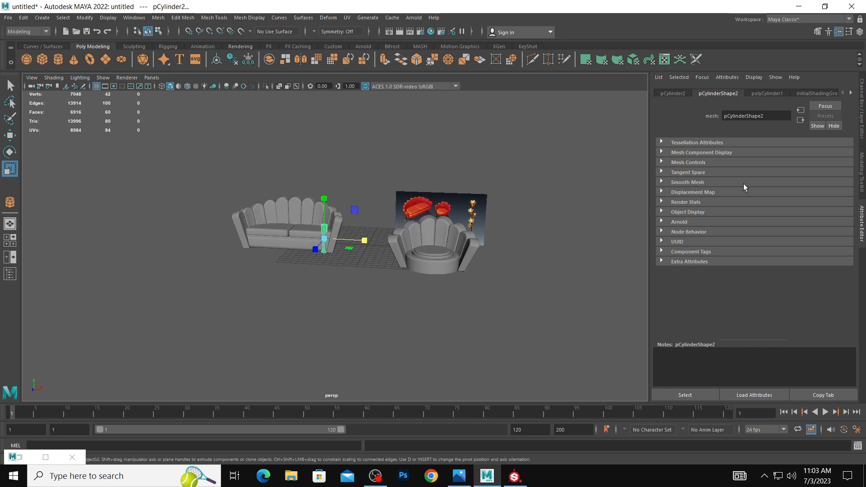
left_click(772, 94)
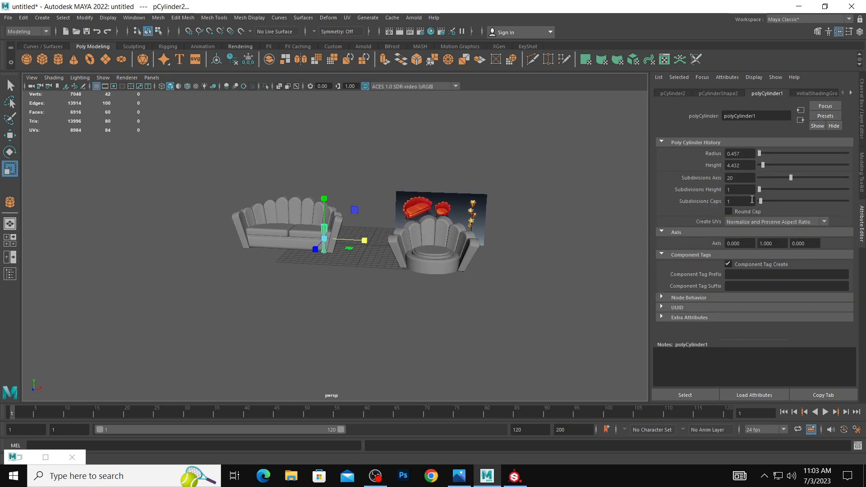
middle_click_drag(262, 176, 286, 159, "alt")
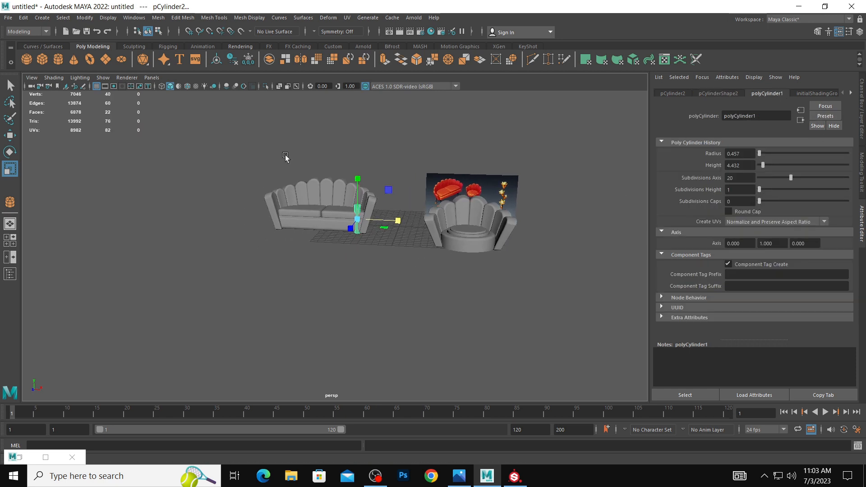
Move the cylinder down beneath the sofa's front corner to serve as a leg.
right_click_drag(286, 158, 444, 185, "alt")
left_click_drag(378, 159, 272, 252)
key("w")
key("r")
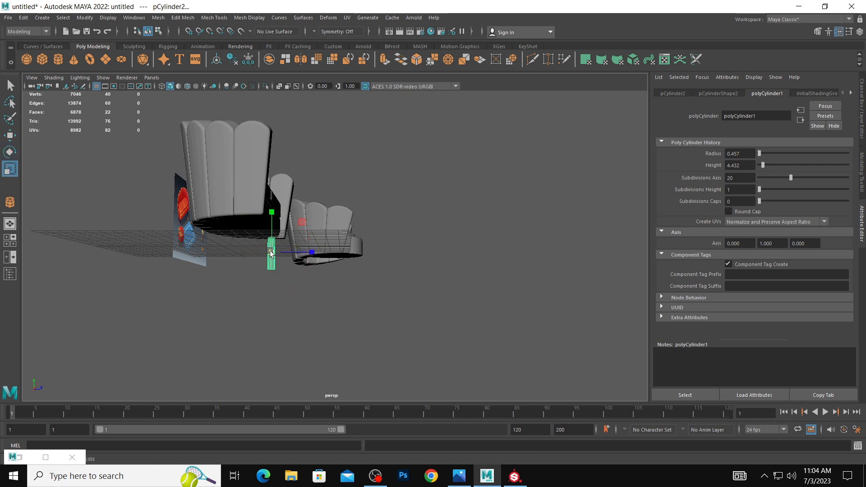
left_click_drag(343, 256, 292, 265, "alt")
right_click_drag(291, 265, 419, 266, "alt")
left_click_drag(419, 267, 379, 307, "alt")
right_click_drag(360, 335, 358, 310)
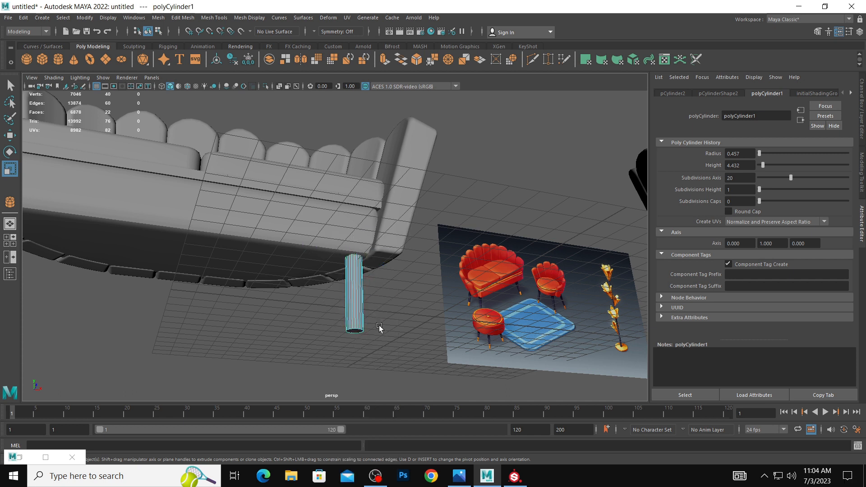
Select the cylinder's bottom face and scale it down to taper the leg.
left_click(363, 331)
left_click_drag(354, 291, 349, 295)
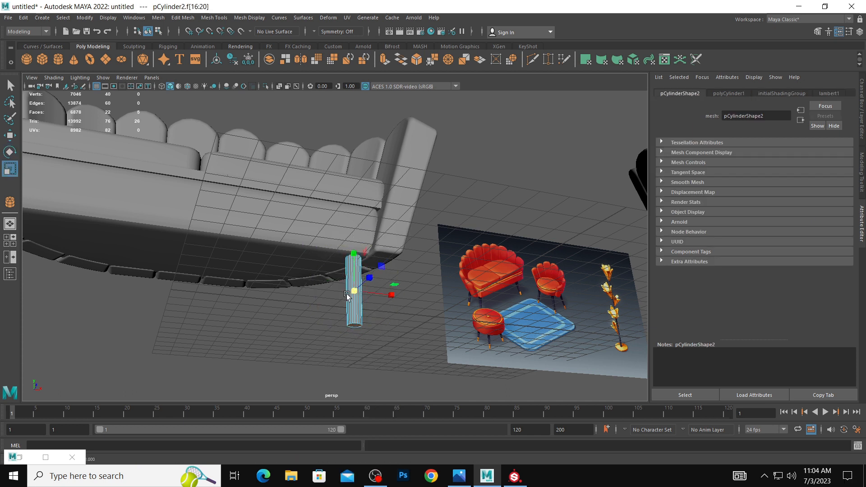
key("ctrl+z")
left_click(357, 333)
left_click_drag(355, 331, 262, 204)
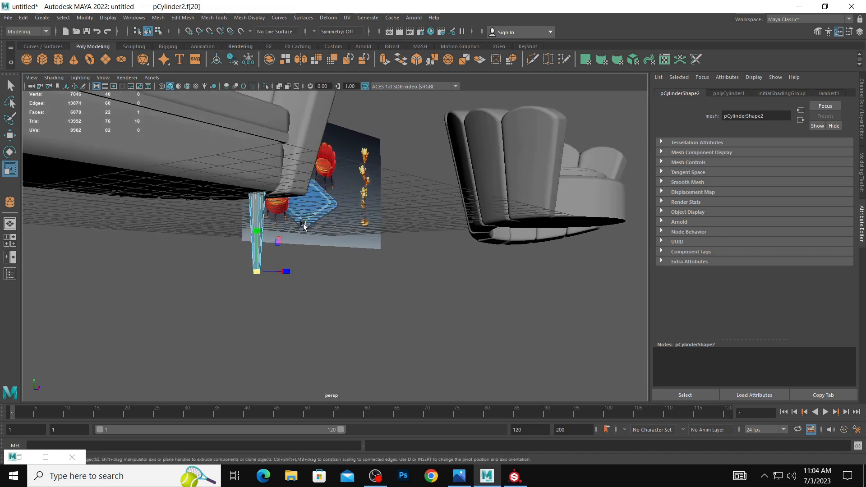
Select the leg's bottom vertices, move them outward to slant the leg, and scale them down to narrow the tip.
right_click_drag(261, 203, 247, 194)
left_click_drag(192, 153, 295, 207)
left_click_drag(294, 208, 341, 244, "alt")
key("w")
key("r")
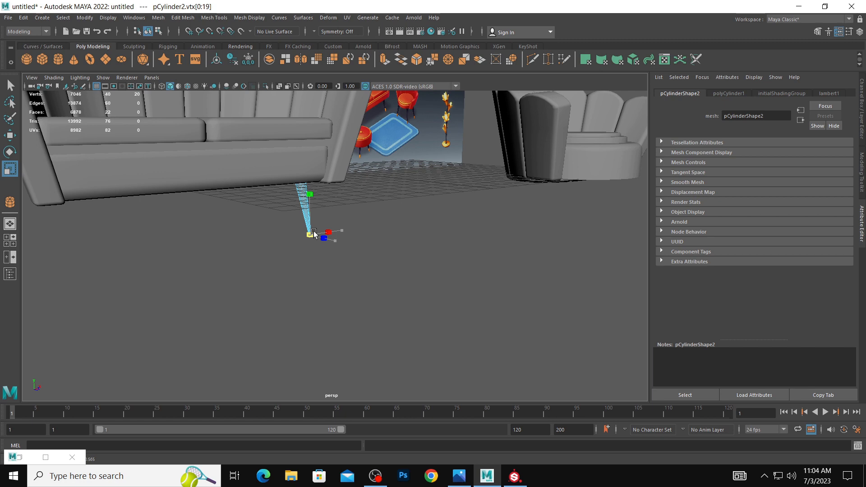
Try to insert seven evenly spaced edge loops along the leg.
left_click(333, 200)
right_click_drag(300, 204, 695, 240, "alt")
right_click_drag(395, 114, 399, 183)
left_click(396, 118)
left_click(397, 130)
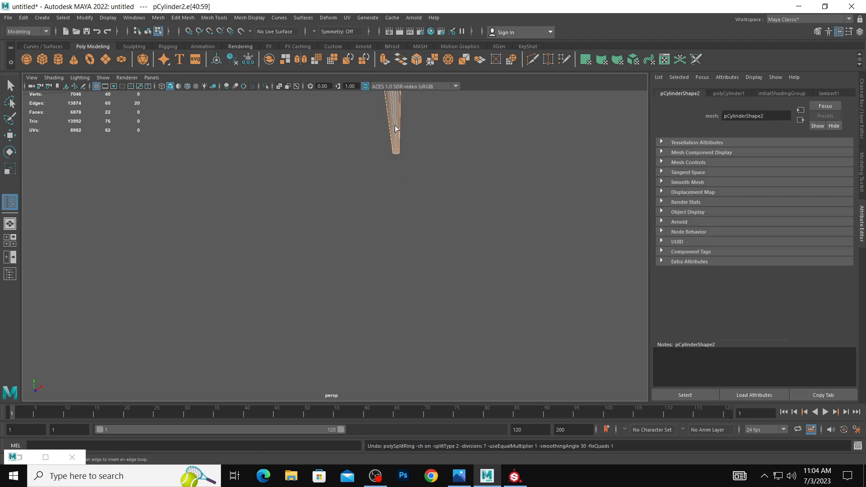
Set the Insert Edge Loop tool to Equal distance from edge and insert a single loop on the leg's lower part.
right_click_drag(396, 123, 431, 185, "shift")
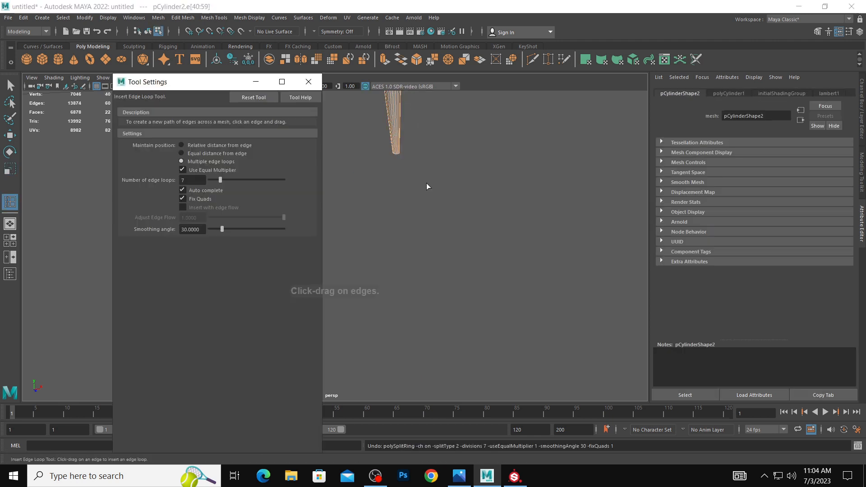
left_click(206, 154)
left_click(255, 82)
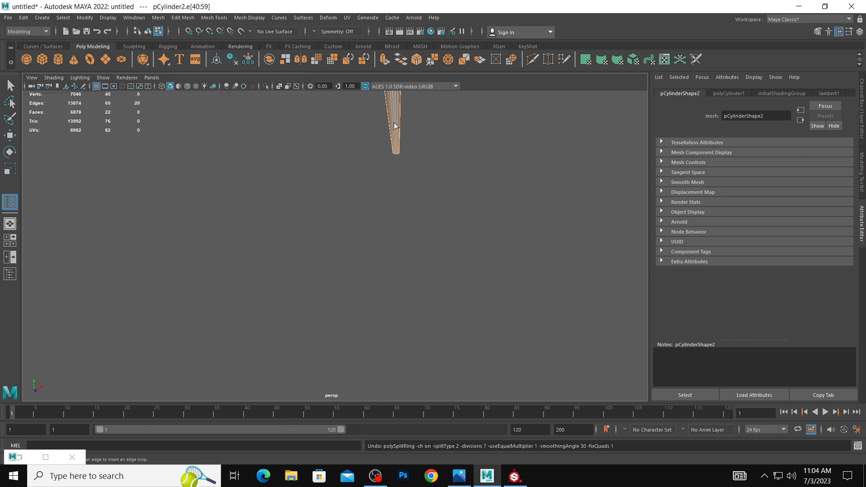
left_click(398, 117)
right_click_drag(397, 118, 151, 97, "alt")
right_click_drag(397, 153, 300, 151, "alt")
key("ctrl+z")
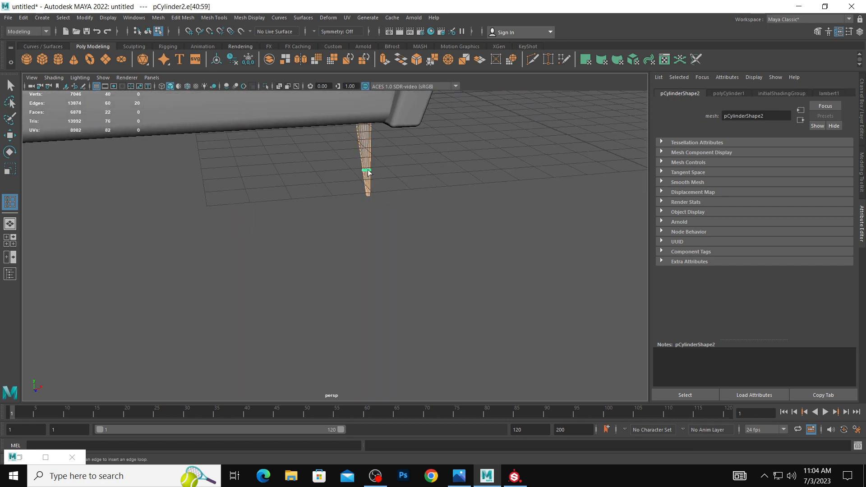
left_click(368, 169)
right_click_drag(368, 169, 213, 131, "alt")
Select the whole leg, adjust its height against the sofa's underside, and scale it up slightly.
key("w")
right_click_drag(351, 197, 361, 174)
left_click_drag(350, 179, 349, 178)
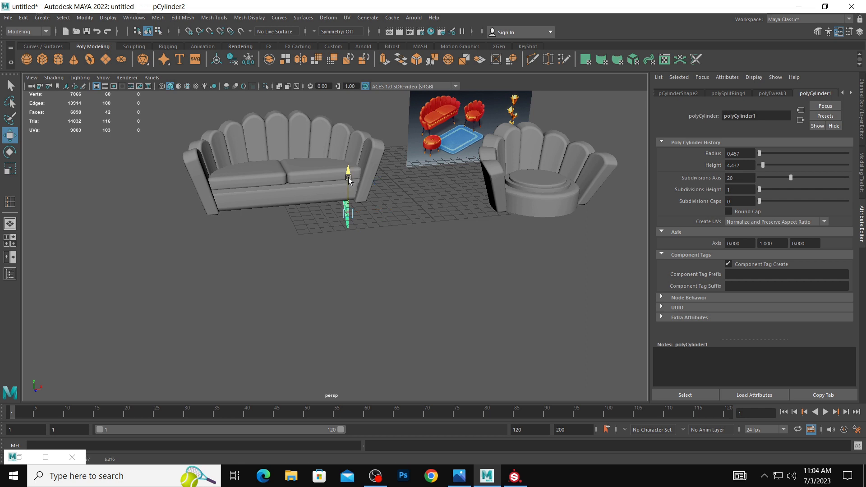
key("e")
key("r")
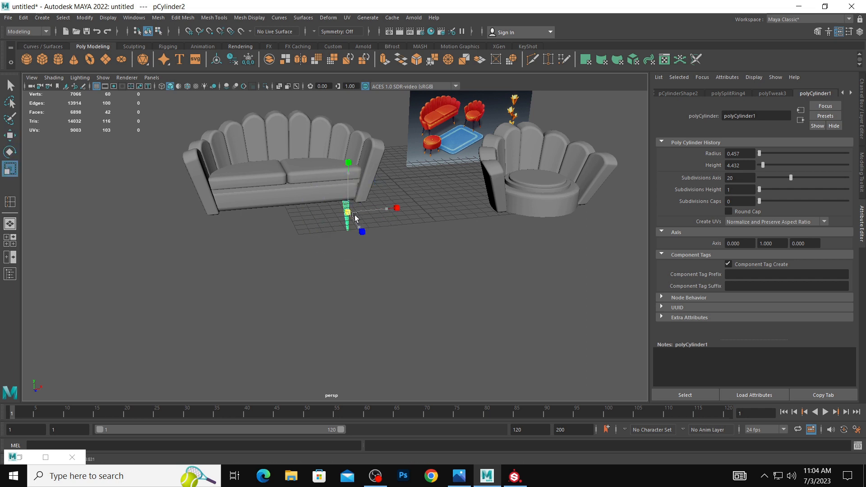
Duplicate the leg and place the copy beneath the sofa's opposite front corner.
key("w")
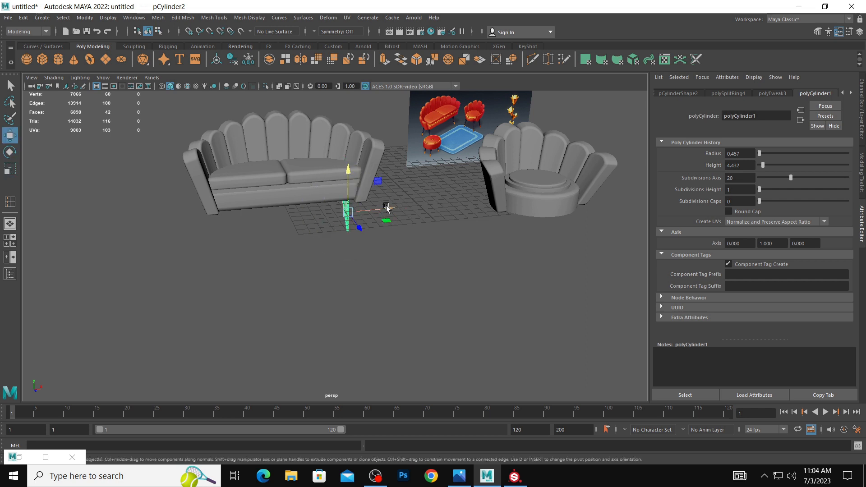
left_click_drag(386, 207, 267, 232)
key("ctrl+d")
left_click(416, 257)
scroll(272, 203, "down", 5)
scroll(369, 240, "up", 4)
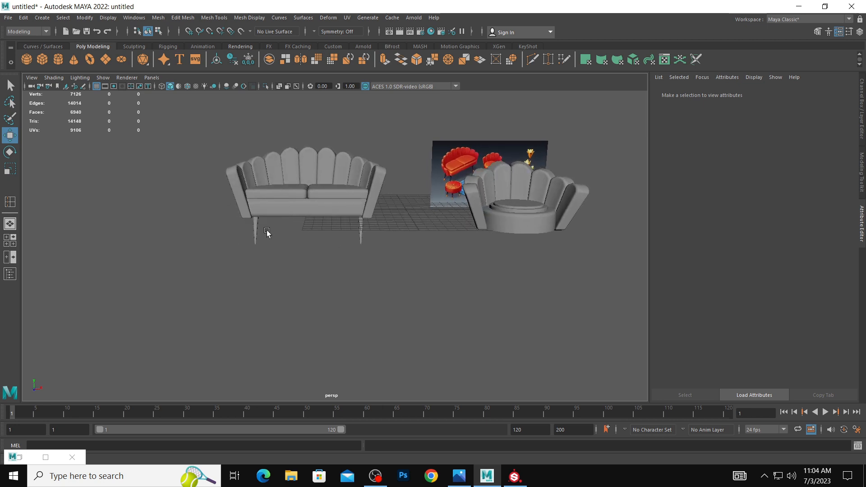
Select both front legs and scale them together to make them slightly thicker.
left_click(255, 229)
left_click(361, 231, "shift")
key("r")
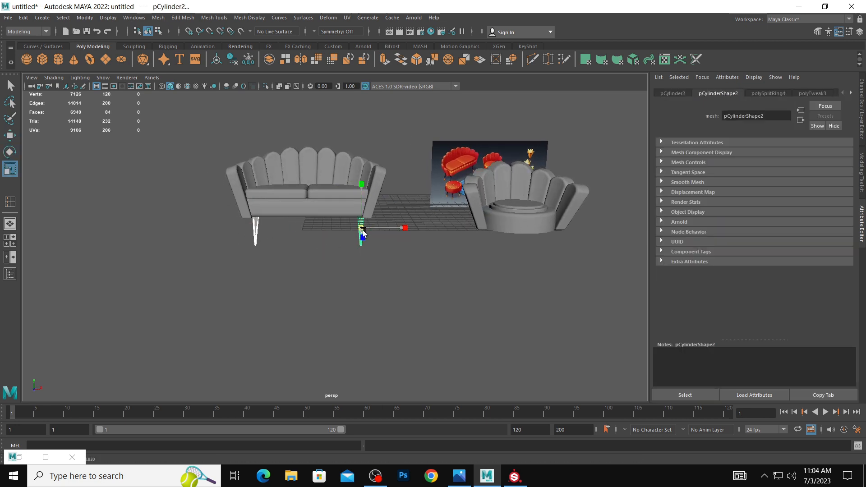
mouse_move(385, 245)
left_mouse_down("alt")
mouse_move(441, 238)
mouse_move(334, 235)
mouse_move(342, 238)
left_mouse_up("alt")
key("w")
Select the two front legs and combine them into one mesh.
left_click(246, 255)
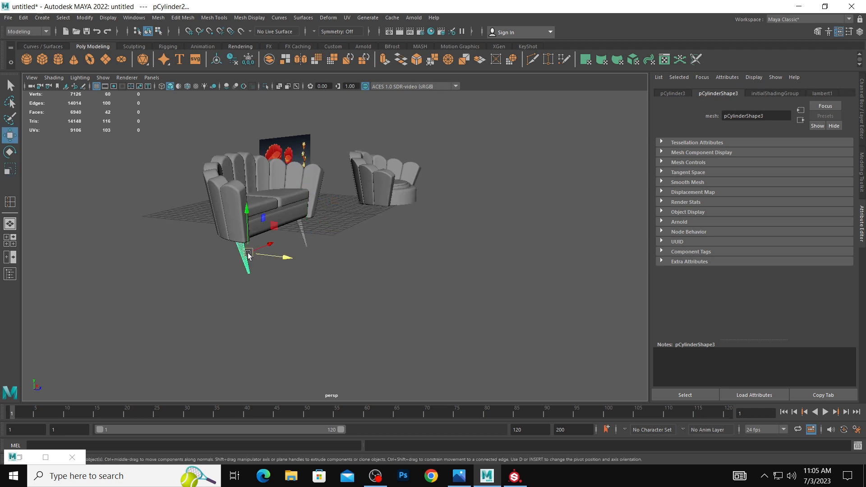
left_click(303, 231)
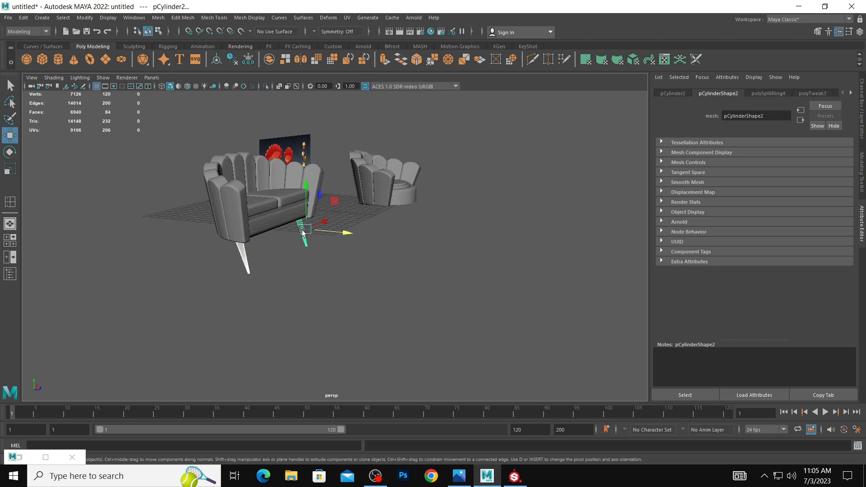
key("space")
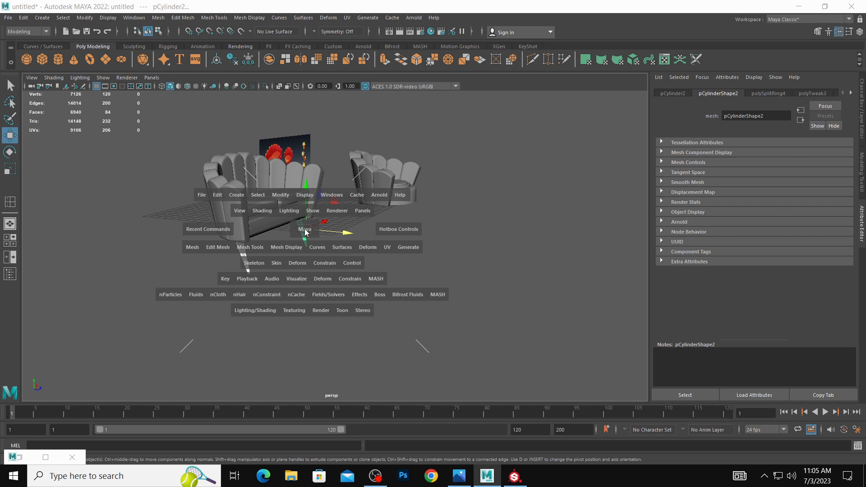
left_click(246, 257)
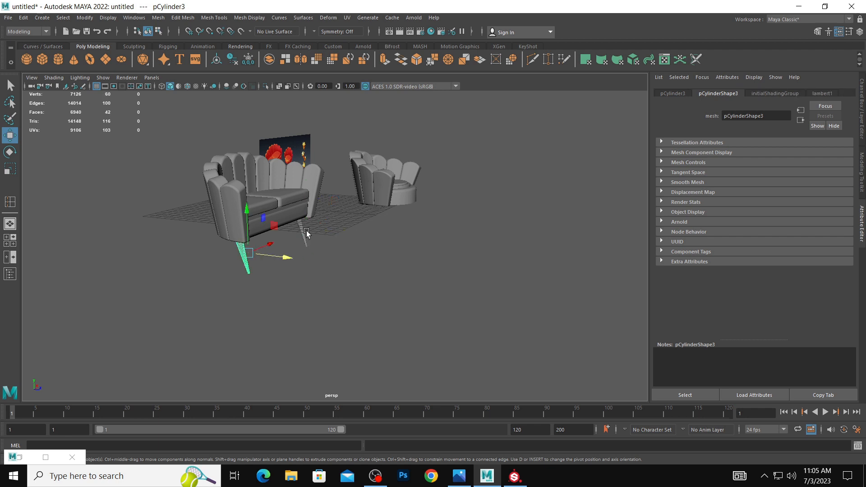
left_click(307, 232, "shift")
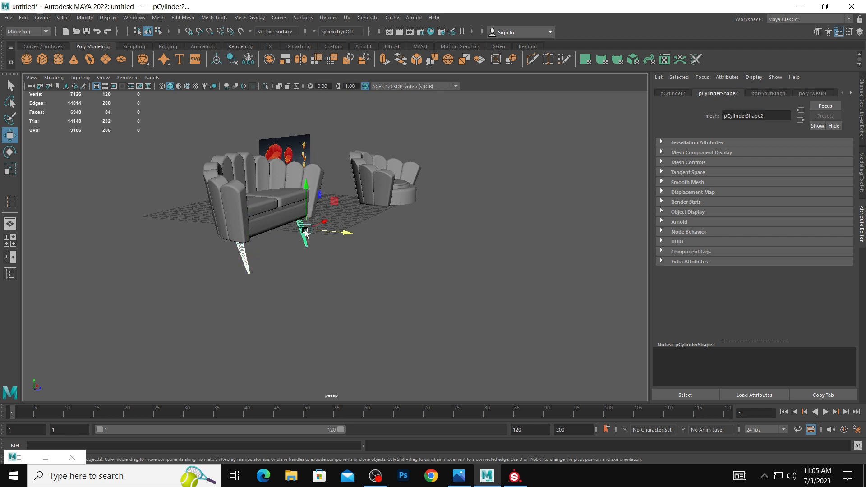
key("space")
left_click(194, 249)
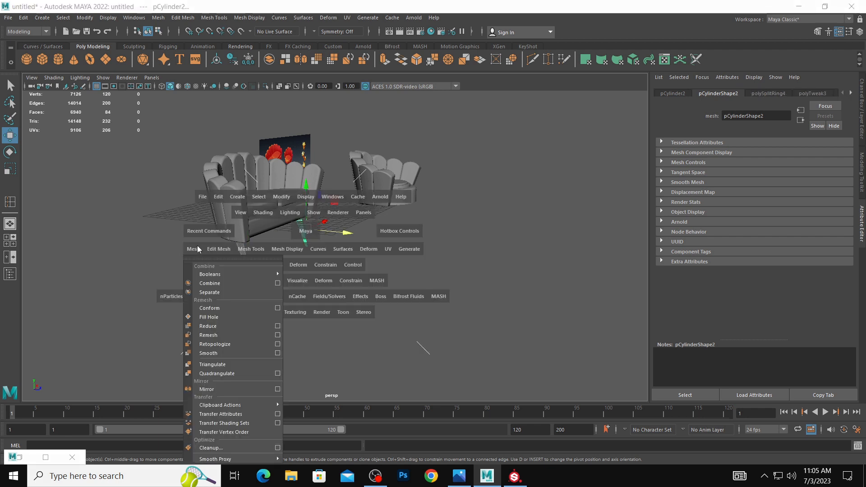
left_click(217, 284)
left_click_drag(218, 289, 316, 246, "alt")
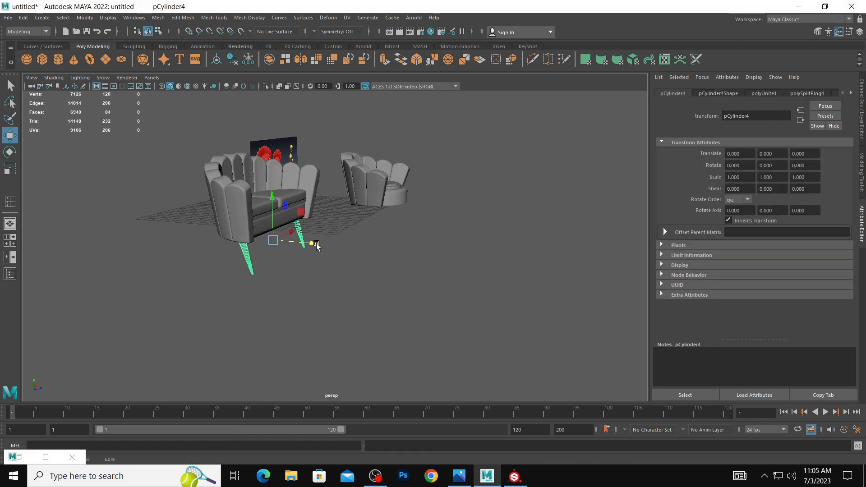
Duplicate the combined legs, set the copy's Scale Z to -1, and move it under the sofa's rear.
key("ctrl+d")
key("ctrl+a")
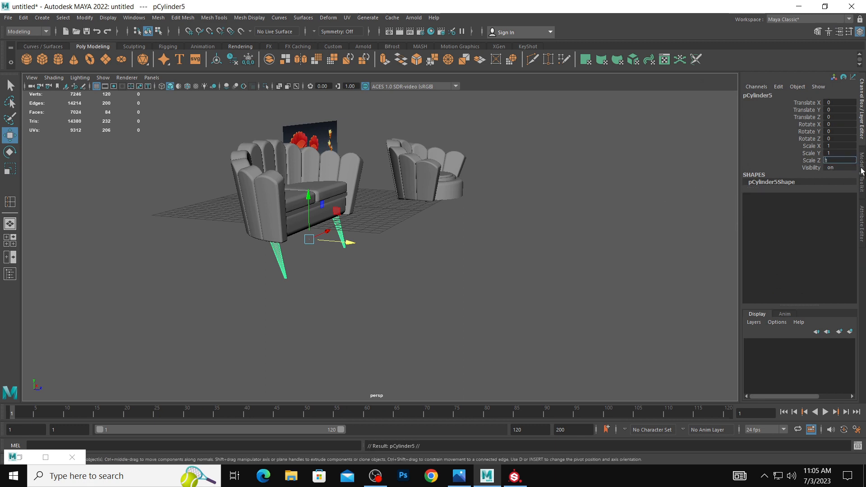
type("-1")
key("Return")
left_click_drag(345, 244, 445, 247)
right_click_drag(477, 246, 453, 231)
Select each rear leg's vertices in turn and move them inward so both legs sit beneath the curved back.
left_click_drag(452, 194, 517, 311)
left_click_drag(444, 247, 429, 247)
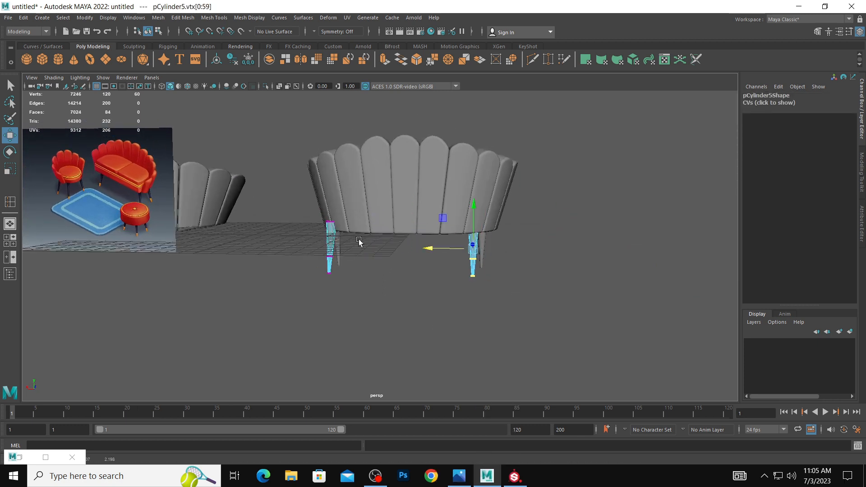
left_click_drag(293, 201, 386, 319)
left_click_drag(290, 246, 302, 249)
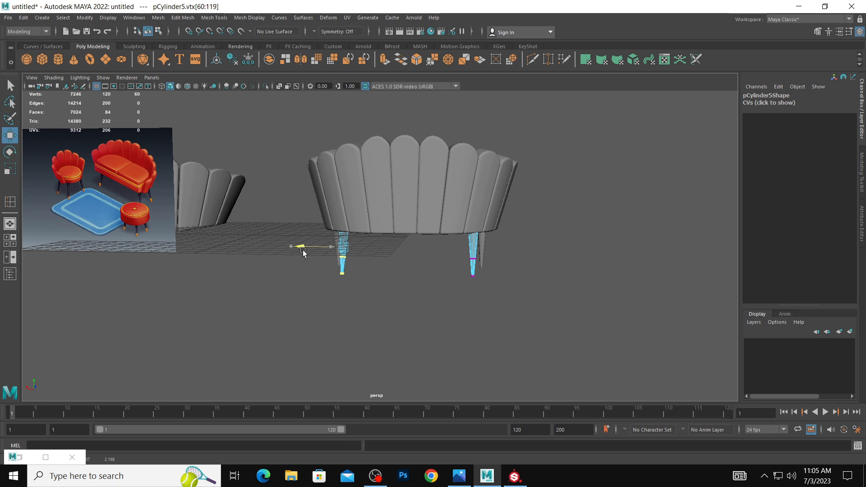
left_click(645, 272)
left_click_drag(645, 272, 273, 243, "alt")
right_click_drag(270, 230, 292, 223)
left_click_drag(429, 269, 257, 245, "alt")
Select the combined front legs and separate them into individual meshes.
left_click(279, 247)
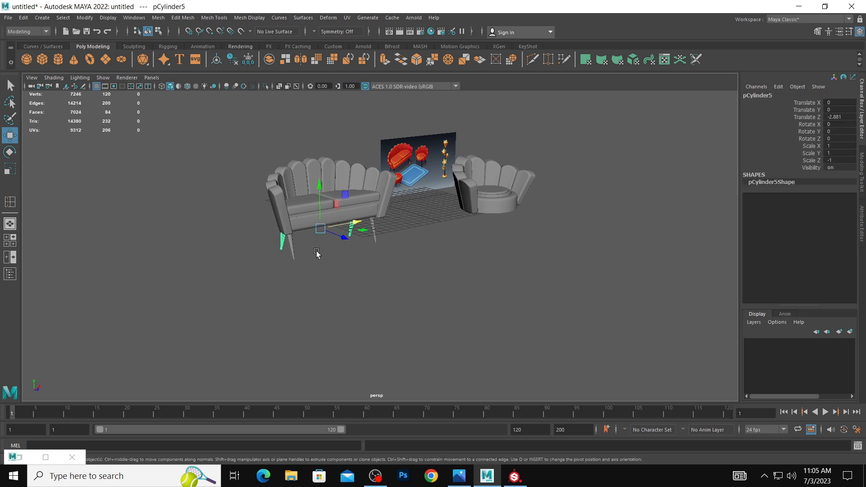
left_click(293, 249)
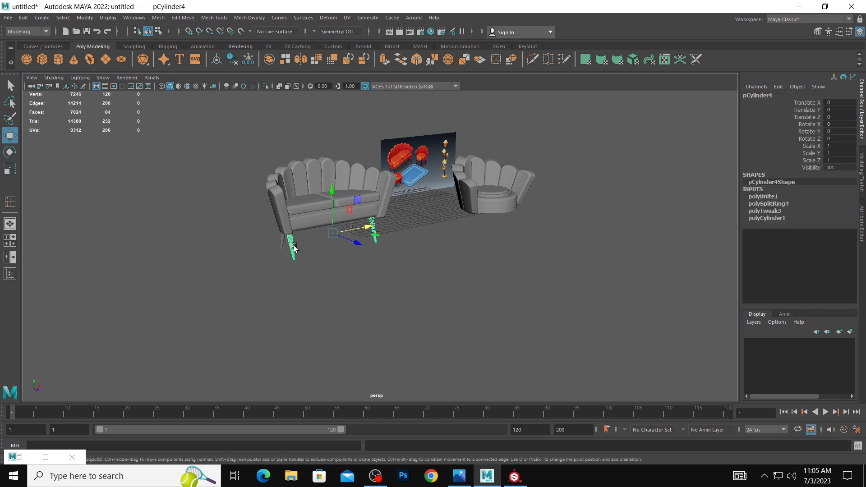
key("space")
left_click_drag(186, 266, 221, 85)
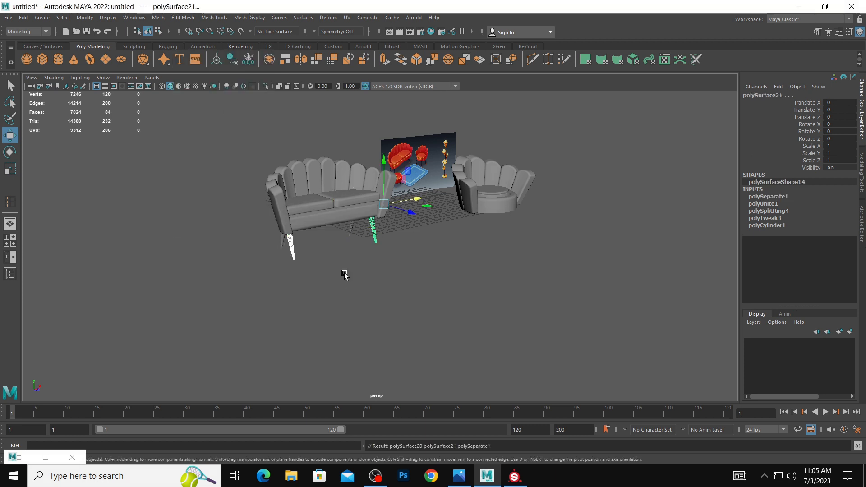
Select the separated front leg nearest the armchair and center its pivot.
left_click(377, 223)
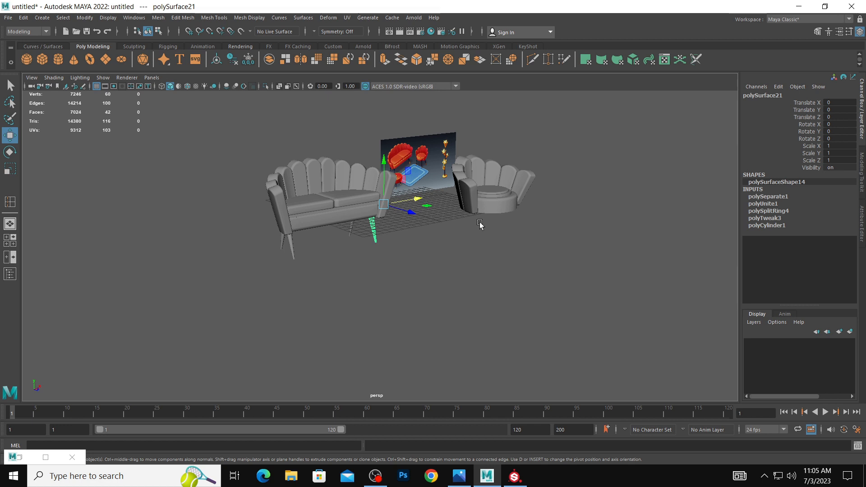
left_click(84, 18)
left_click(116, 83)
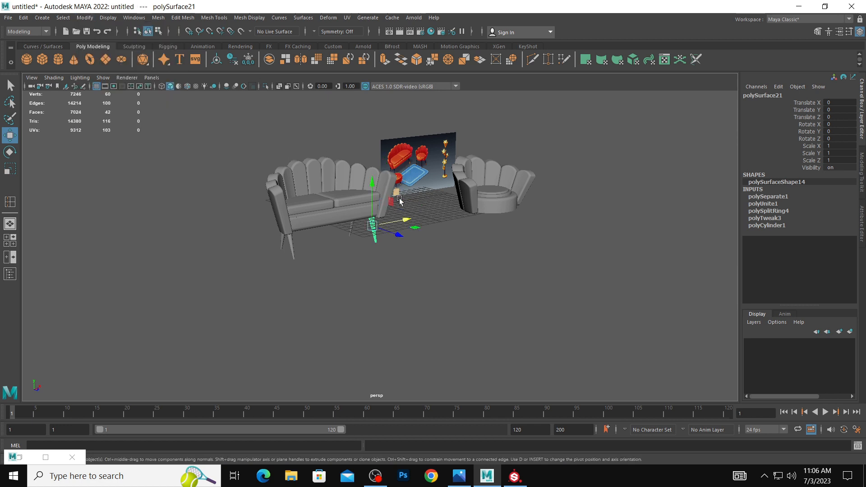
Duplicate the separated sofa leg, move the copy under the armchair's right front, and place a second copy under its left front.
left_click_drag(403, 220, 512, 228, "shift")
key("space")
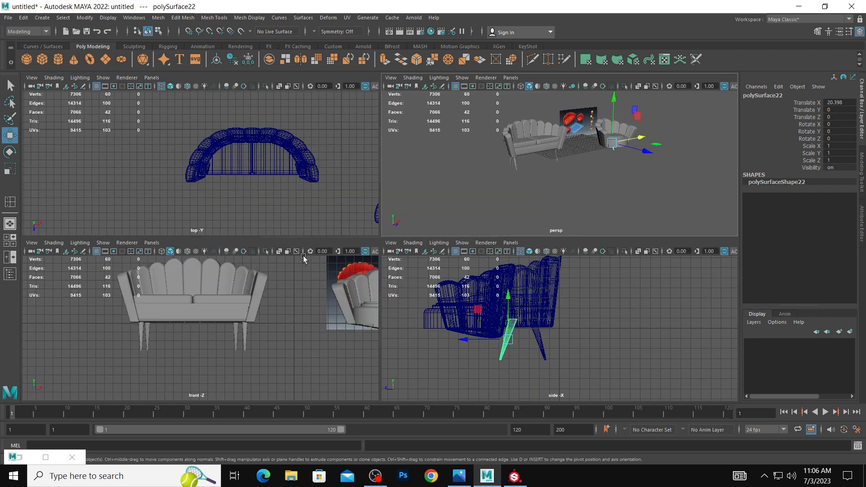
scroll(276, 198, "down", 2)
middle_click_drag(276, 198, 148, 145, "alt")
left_click_drag(267, 140, 267, 177)
left_click_drag(292, 153, 281, 157)
key("ctrl+d")
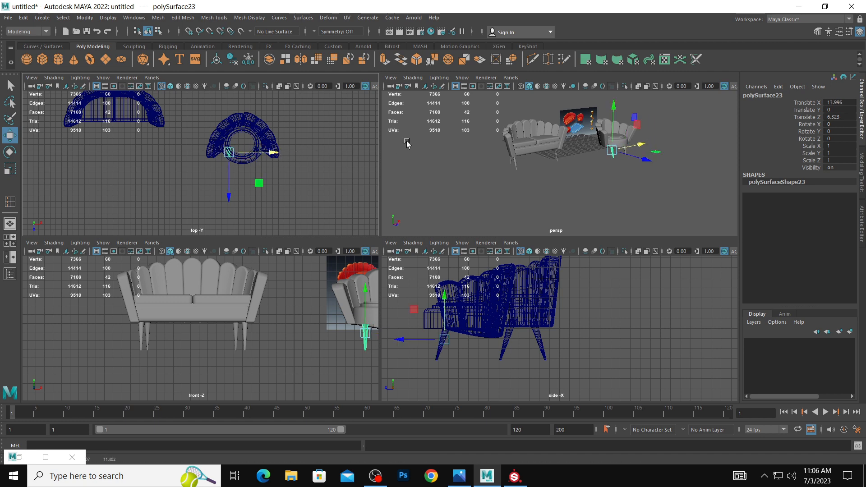
left_click(661, 120)
key("space")
left_click_drag(594, 177, 551, 183, "alt")
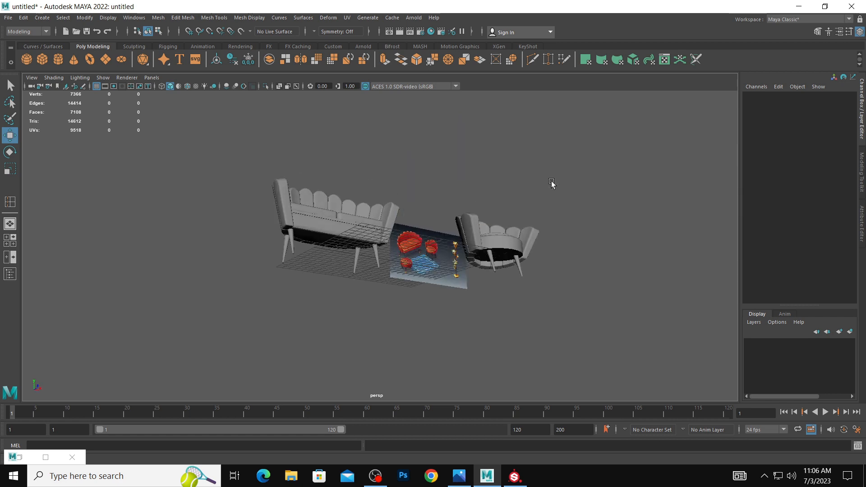
left_click(495, 274)
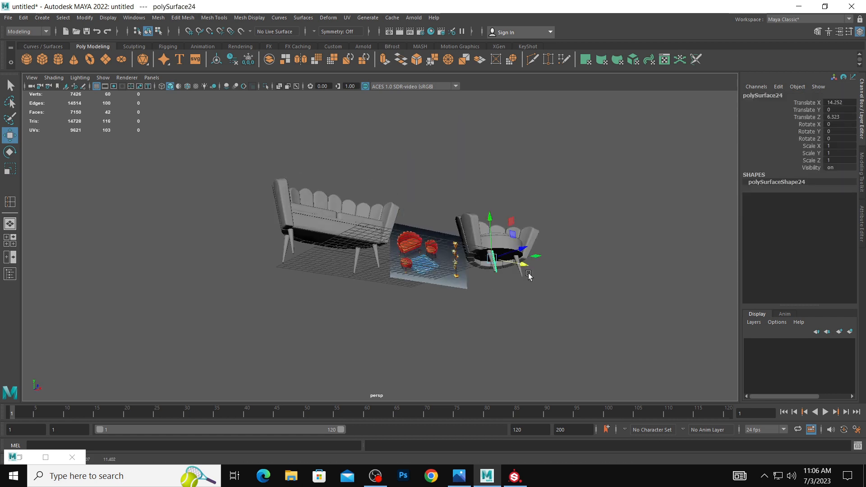
mouse_move(529, 275)
left_mouse_down("alt")
mouse_move(522, 302)
mouse_move(540, 282)
left_mouse_up("alt")
middle_click_drag(539, 281, 493, 297, "alt")
right_click_drag(494, 297, 538, 275, "alt")
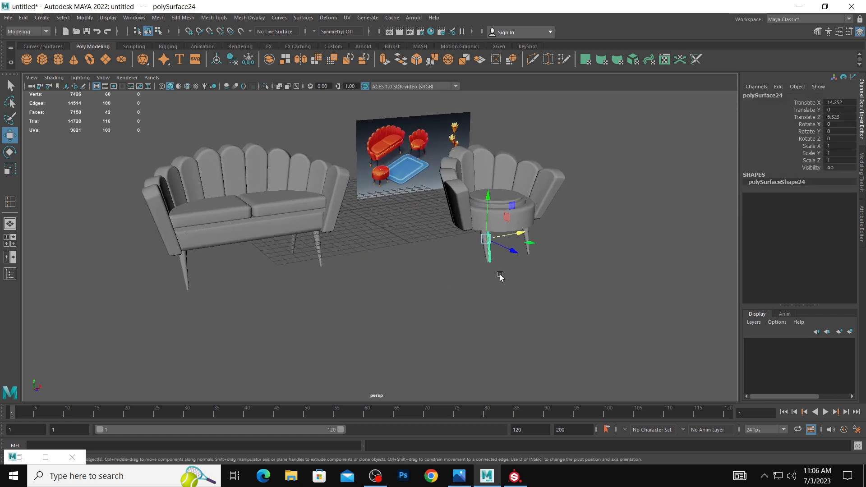
left_click(501, 276)
left_click(489, 259)
left_click(496, 266)
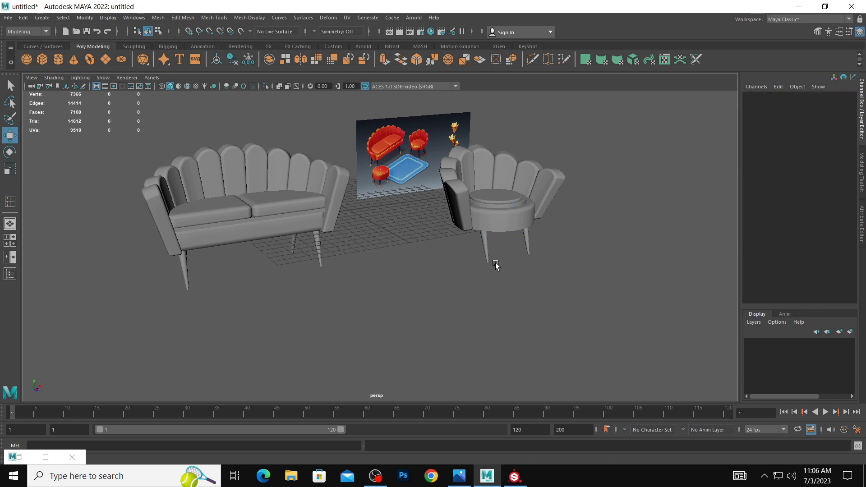
Nudge the armchair's left front leg to about Translate X 14.05 and combine it with the right front leg.
left_click(490, 255)
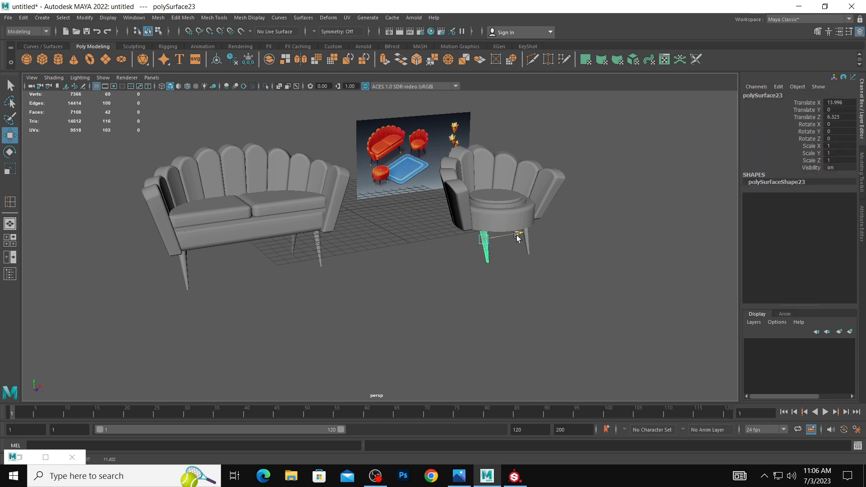
left_click_drag(517, 235, 519, 236)
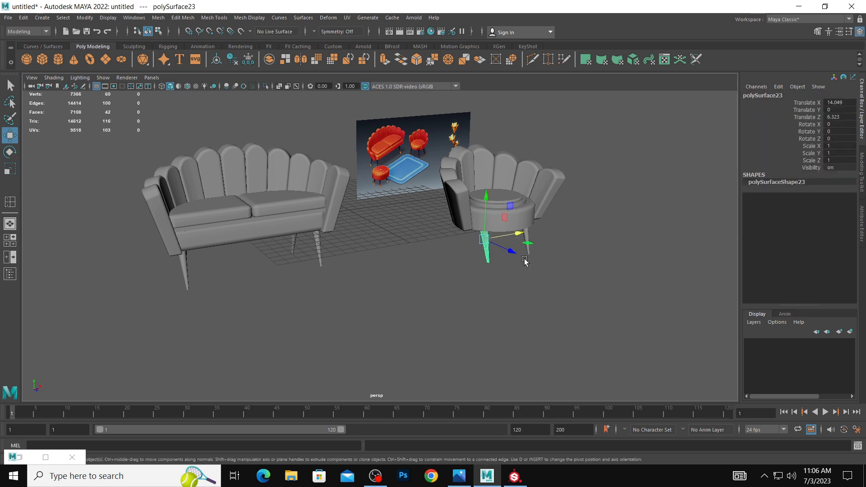
left_click(496, 253)
left_click(487, 252)
left_click(529, 235, "shift")
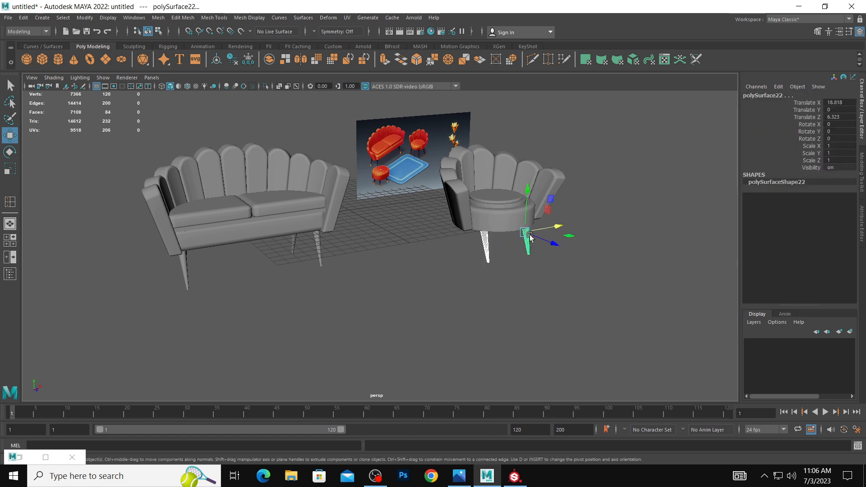
key("space")
left_click(419, 254)
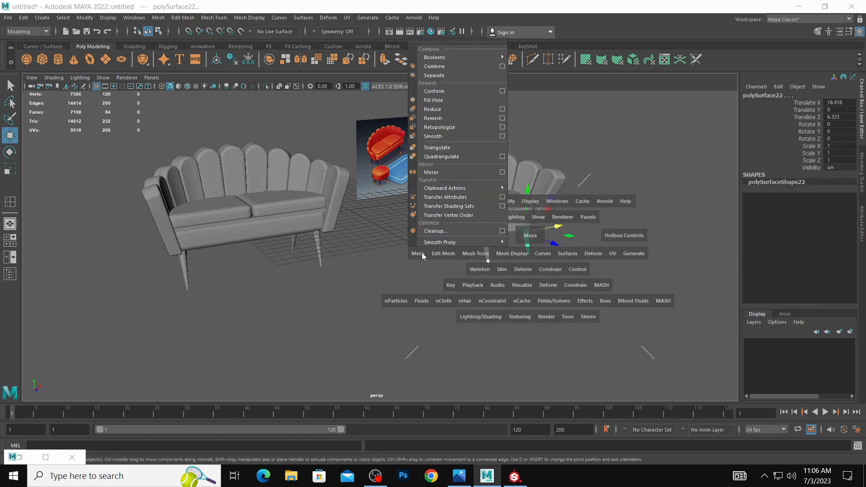
left_click(451, 71)
Duplicate the combined armchair legs, set the copy's Scale Z to -1, and move it under the seat's rear.
left_click_drag(551, 232, 571, 246, "alt")
key("ctrl+d")
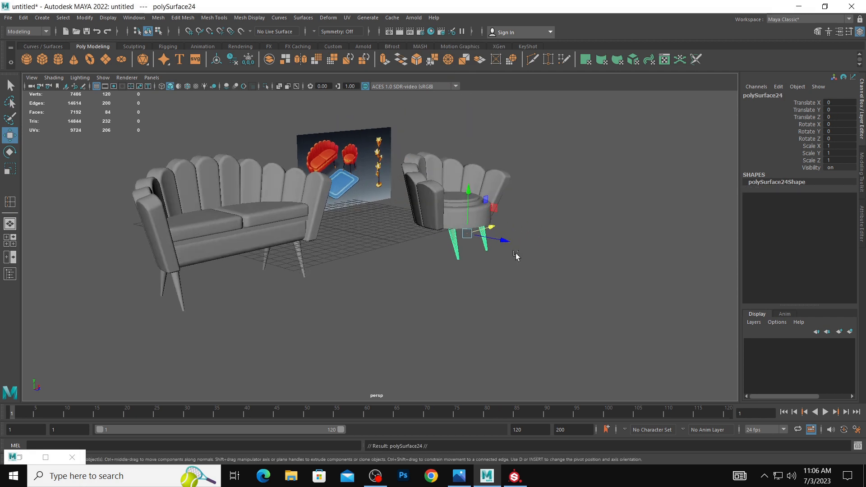
double_click(836, 160)
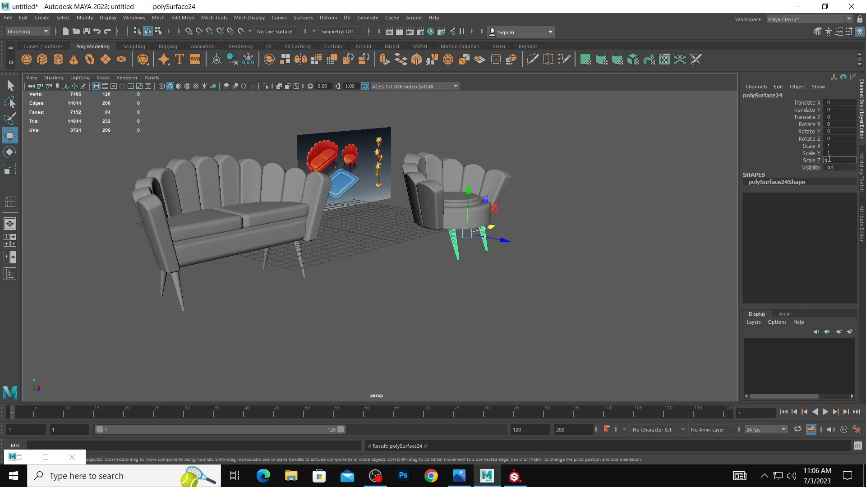
type("-1")
key("Return")
left_click_drag(511, 242, 478, 238)
left_click(652, 261)
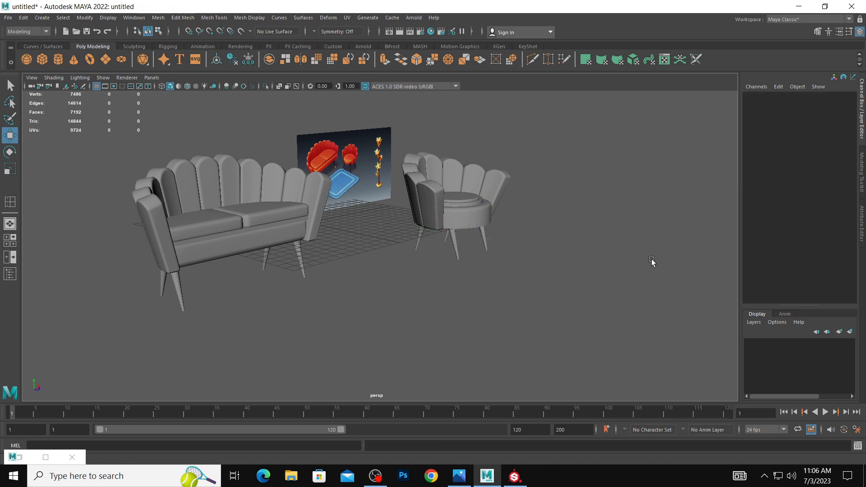
Flatten the armchair's round seat to about Scale Y 0.872 and raise it to about Translate Y 0.988.
left_click_drag(651, 261, 512, 246, "alt")
left_click(520, 243)
key("e")
key("r")
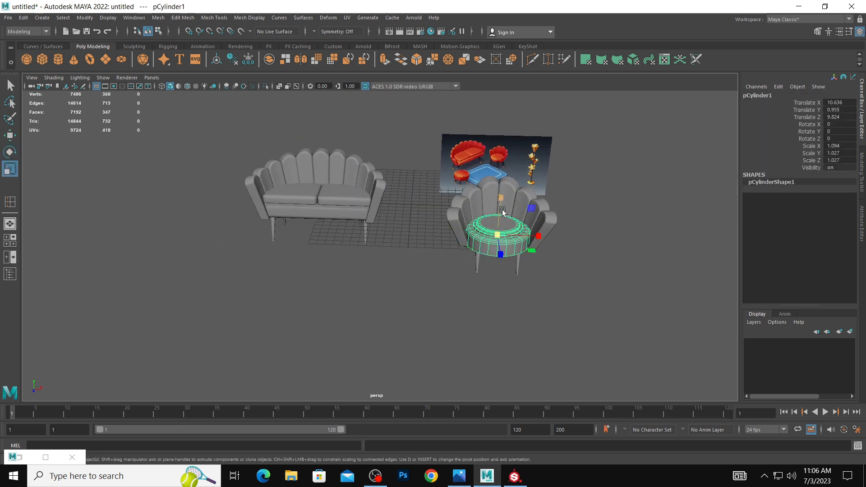
mouse_move(501, 197)
left_mouse_down()
mouse_move(502, 205)
mouse_move(504, 197)
left_mouse_up()
key("w")
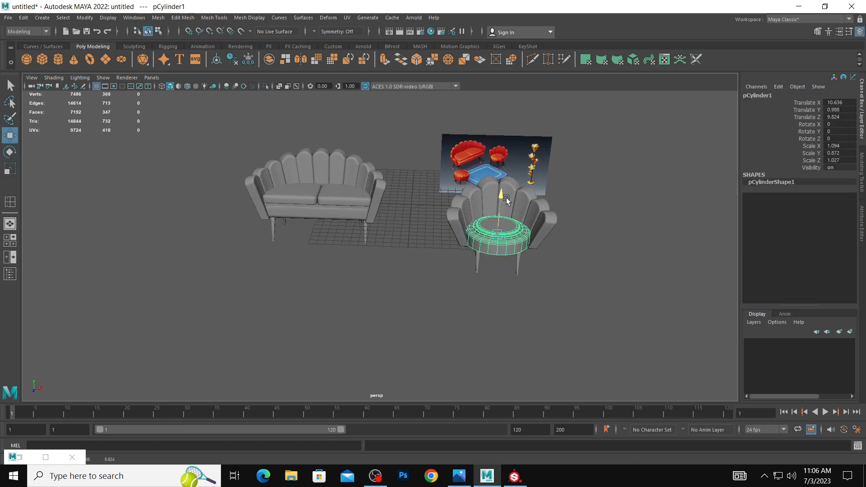
left_click(686, 261)
Select the armchair's round seat with its front and rear leg pairs and combine them into one mesh.
scroll(631, 257, "down", 3)
left_click_drag(549, 249, 465, 255, "alt")
left_click(456, 237)
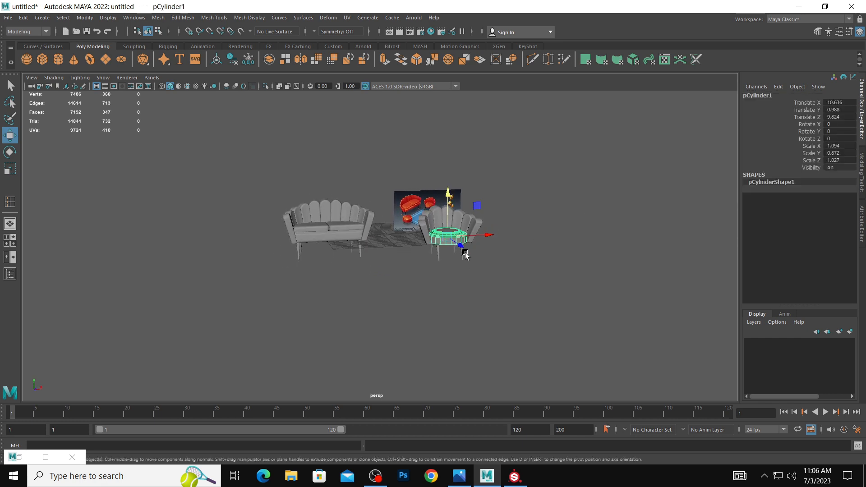
left_click(441, 260)
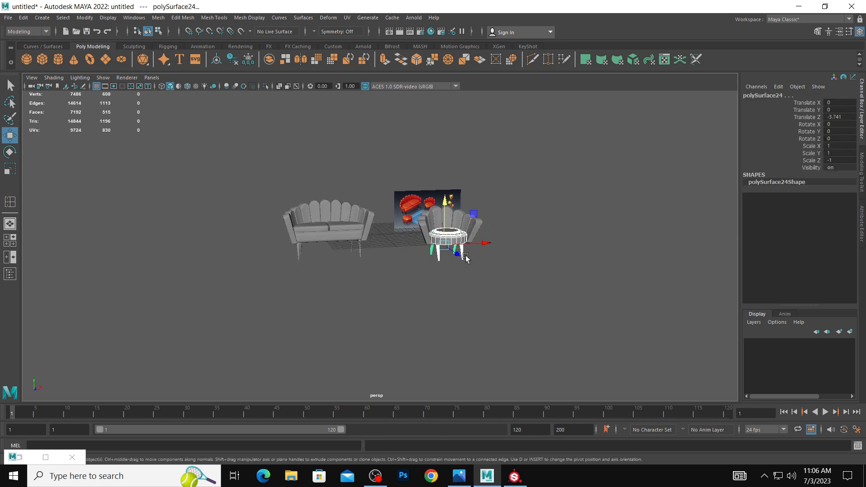
key("space")
left_click(359, 273)
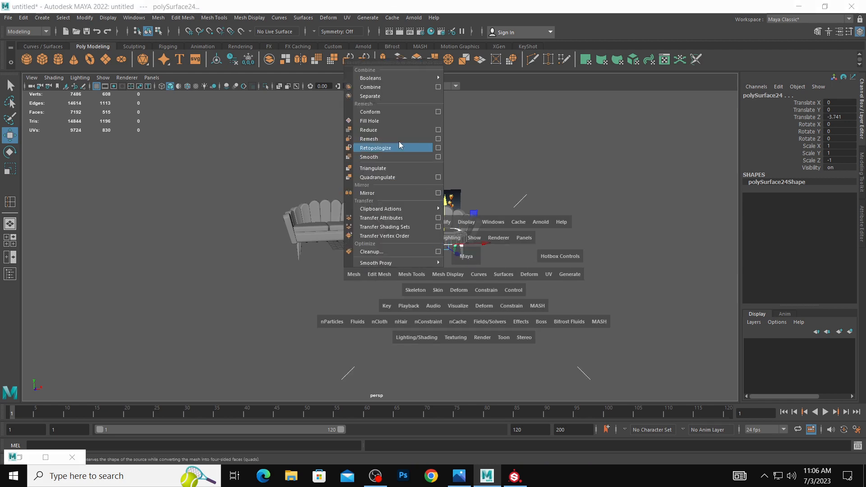
left_click(407, 86)
key("space")
Duplicate the combined seat and legs and place the copy in front of the sofa's left end as a round stool.
key("space")
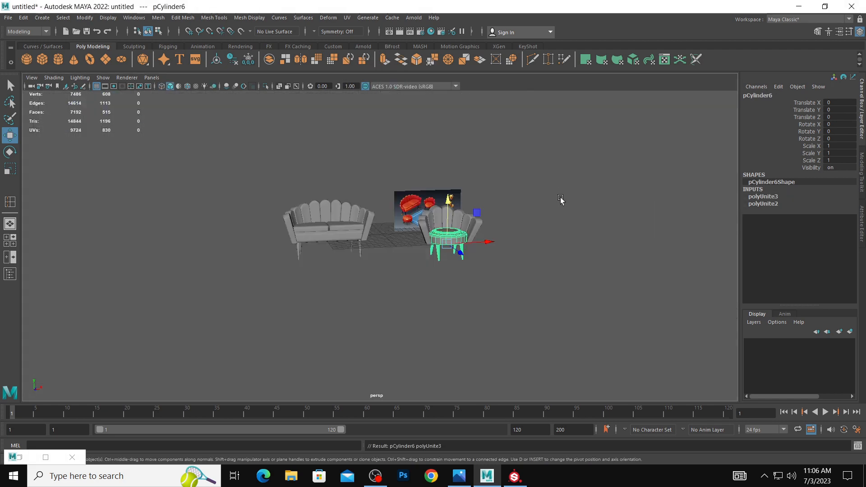
key("ctrl+d")
left_click_drag(454, 233, 262, 257)
key("space")
key("ctrl+z")
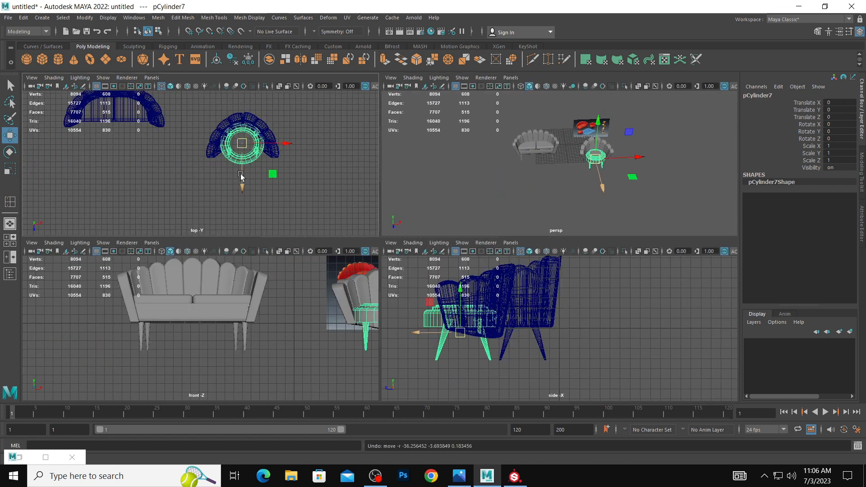
left_click_drag(273, 175, 69, 183)
Select the armchair's scalloped backrest together with its seat and legs, and combine them into one mesh.
left_click(225, 119)
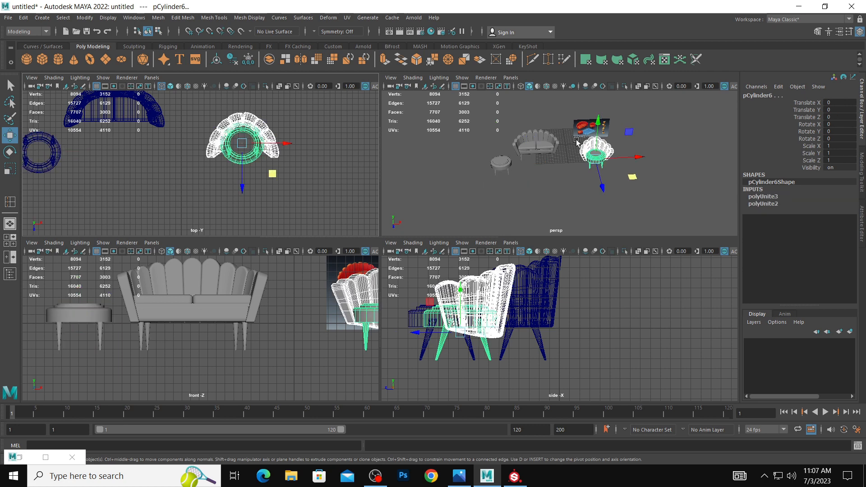
left_click_drag(577, 134, 639, 175)
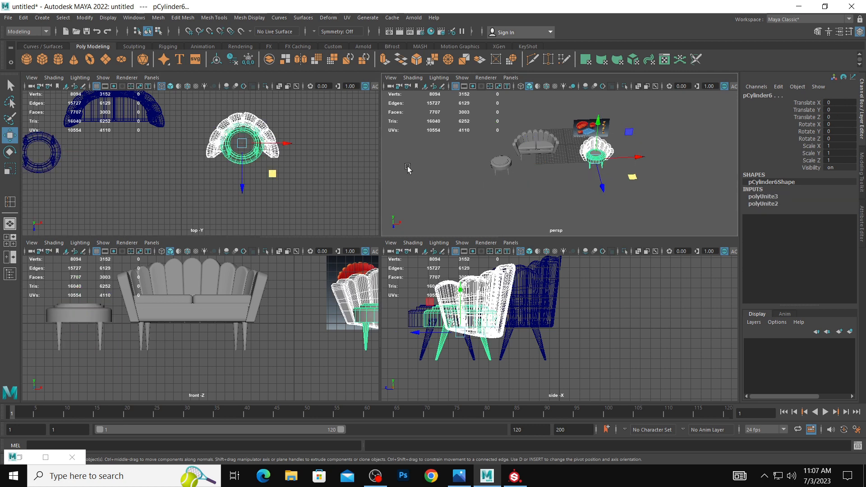
key("space")
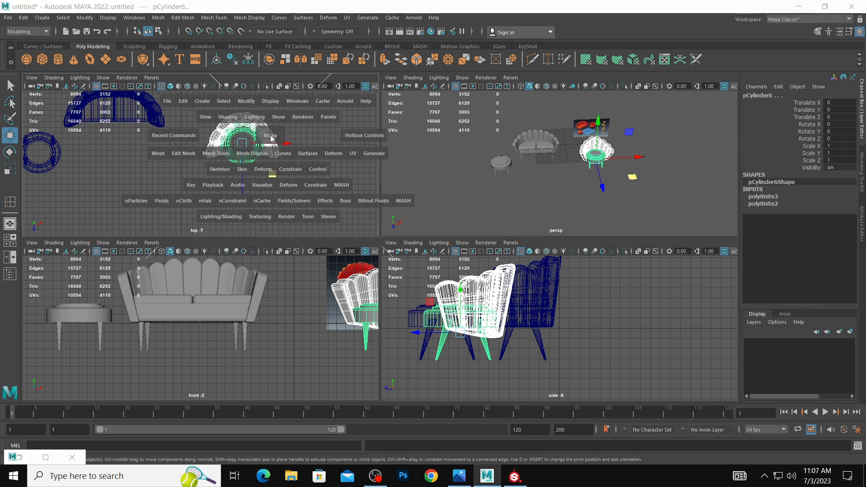
left_click(161, 154)
left_click(172, 184)
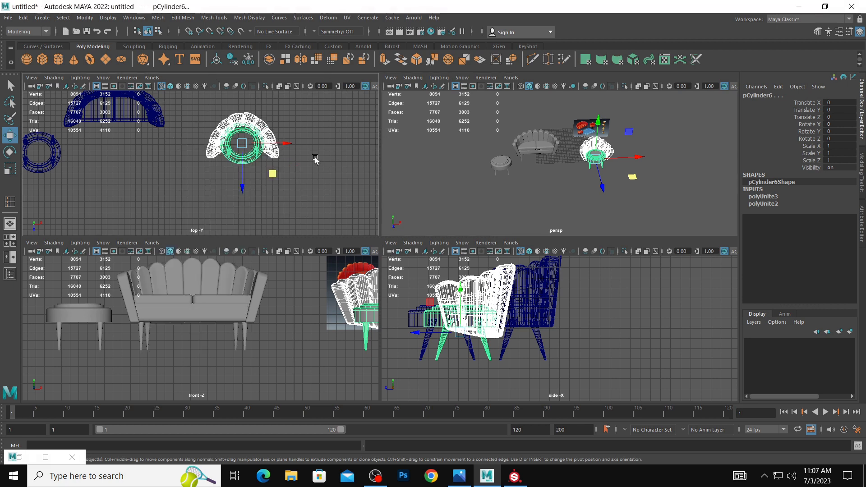
key("space")
left_click(154, 167)
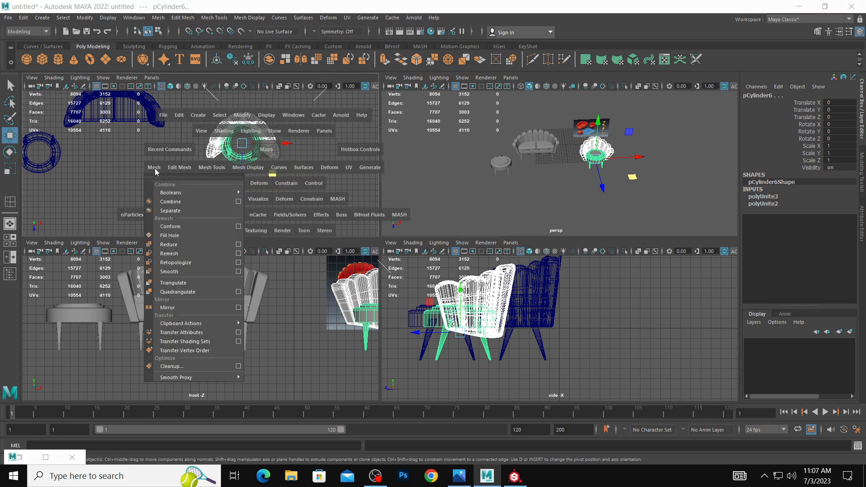
left_click(162, 202)
Rotate the combined armchair to Rotate Y -90 and move it near the sofa's right end, facing inward.
key("e")
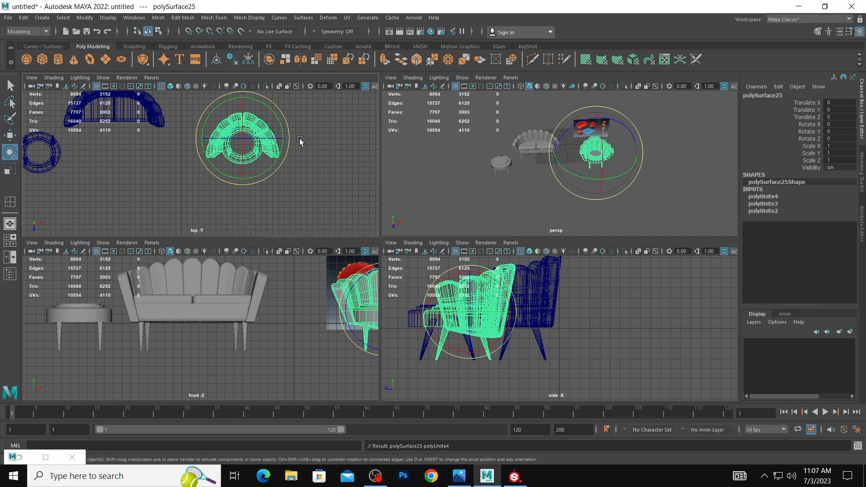
left_click_drag(287, 123, 272, 166)
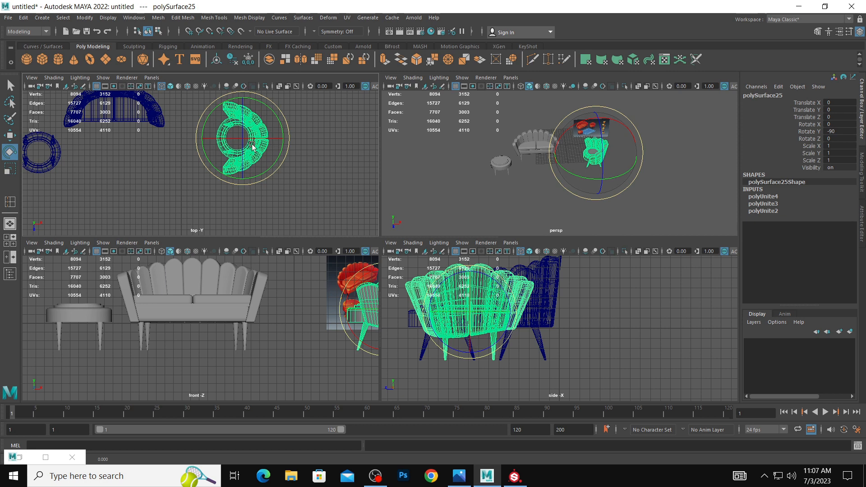
key("w")
left_click_drag(243, 138, 188, 166)
left_click(314, 169)
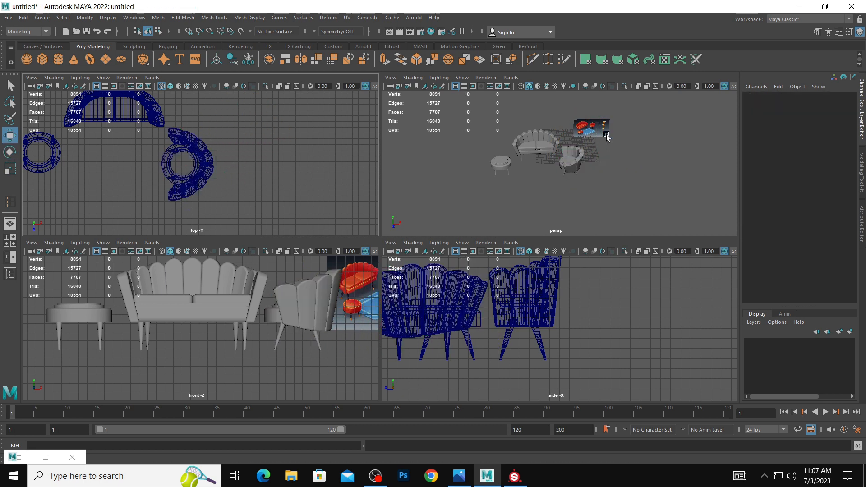
Turn the armchair to about Rotate Y -82.65 and shift it slightly farther from the sofa along X.
key("space")
left_click_drag(358, 183, 419, 235, "alt")
left_click(418, 235)
key("e")
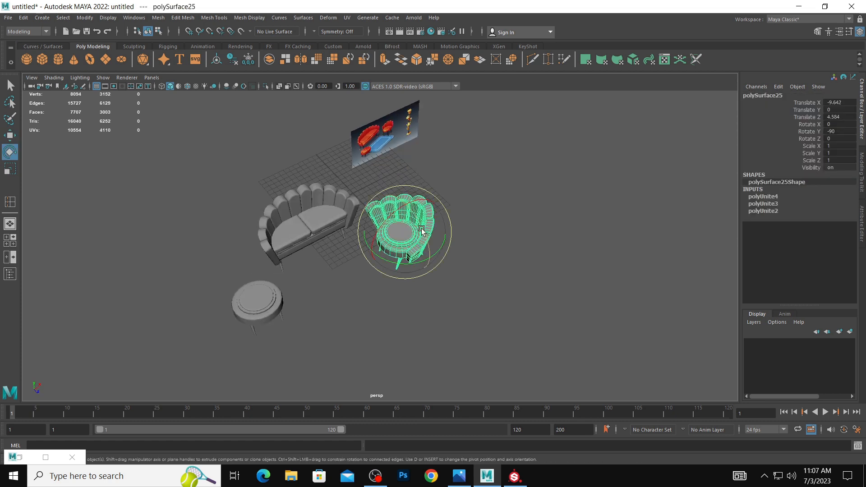
key("r")
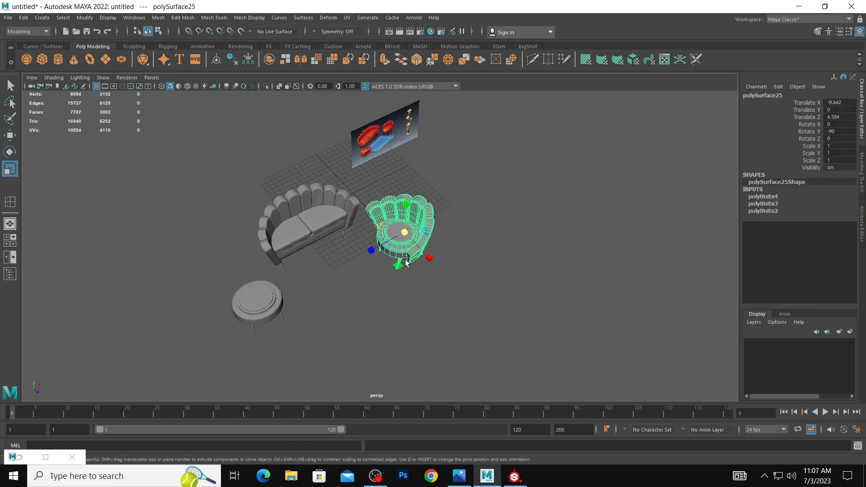
key("e")
left_click_drag(401, 262, 404, 265)
key("w")
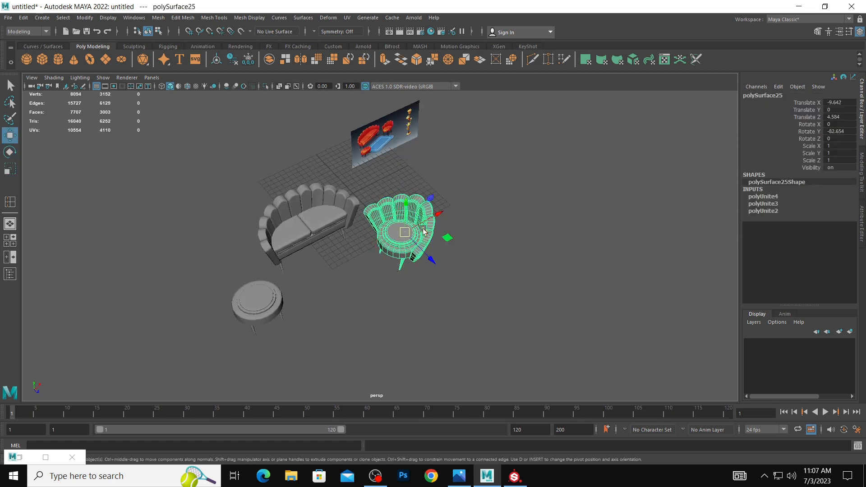
left_click_drag(432, 217, 468, 209)
left_click(474, 232)
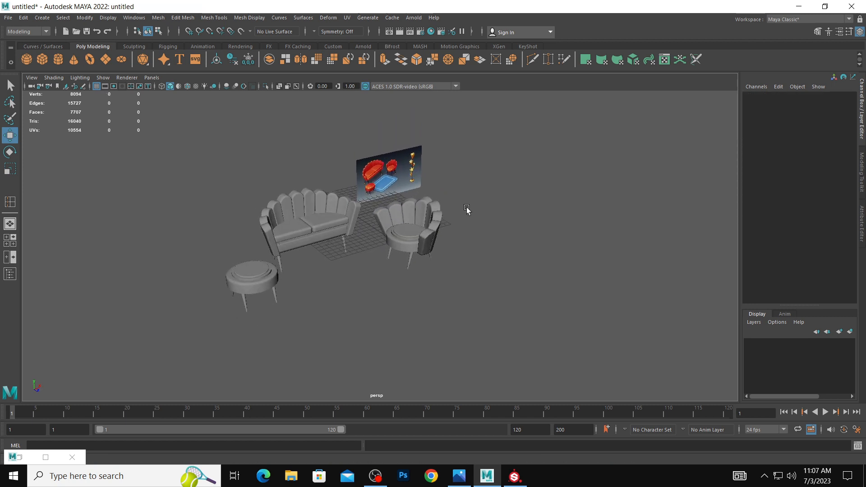
Separate the combined armchair mesh into its individual pieces.
right_click_drag(468, 210, 511, 214, "alt")
left_click(420, 220)
left_click_drag(420, 224, 518, 221, "alt")
left_click(483, 215)
left_click(428, 220)
left_click(481, 229)
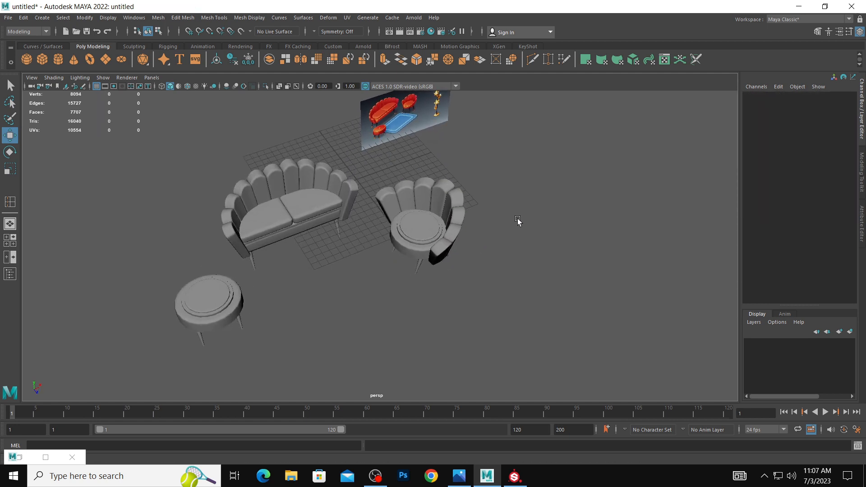
left_click(429, 193)
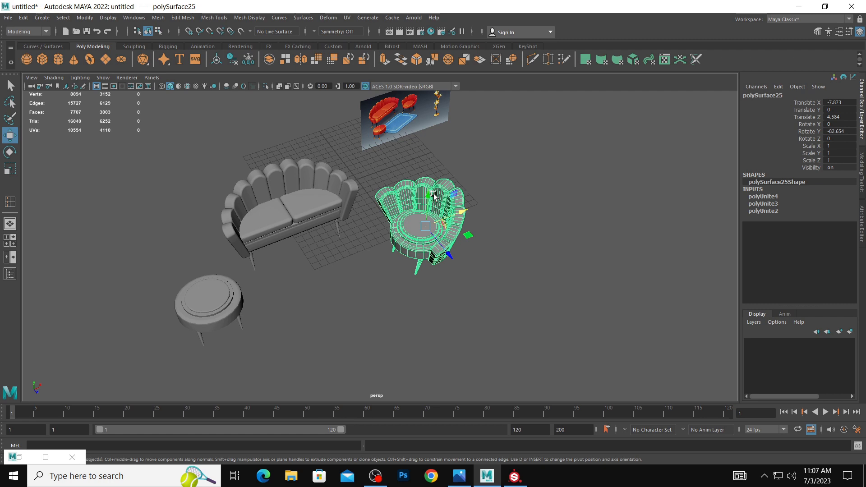
key("space")
key("space")
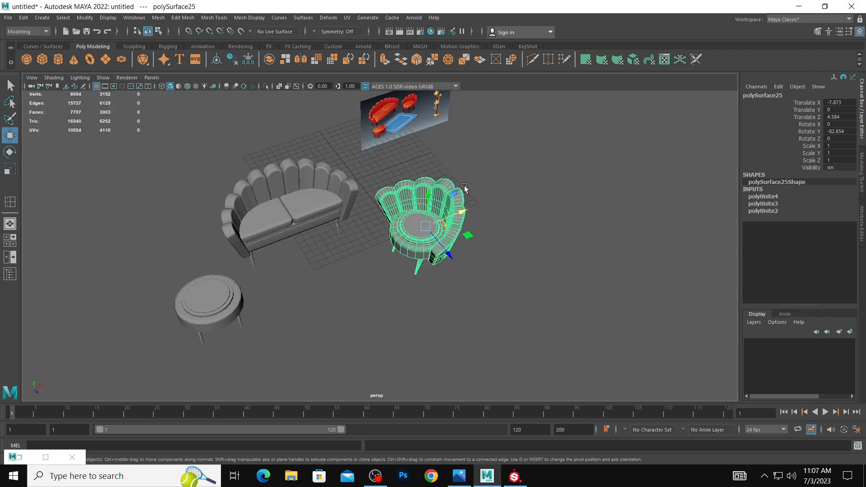
key("space")
left_click(319, 230)
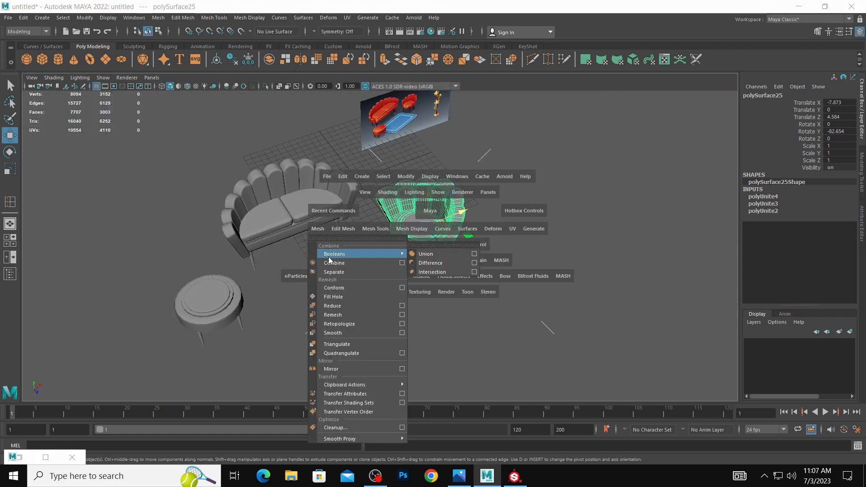
left_click(340, 271)
key("space")
left_click(300, 232)
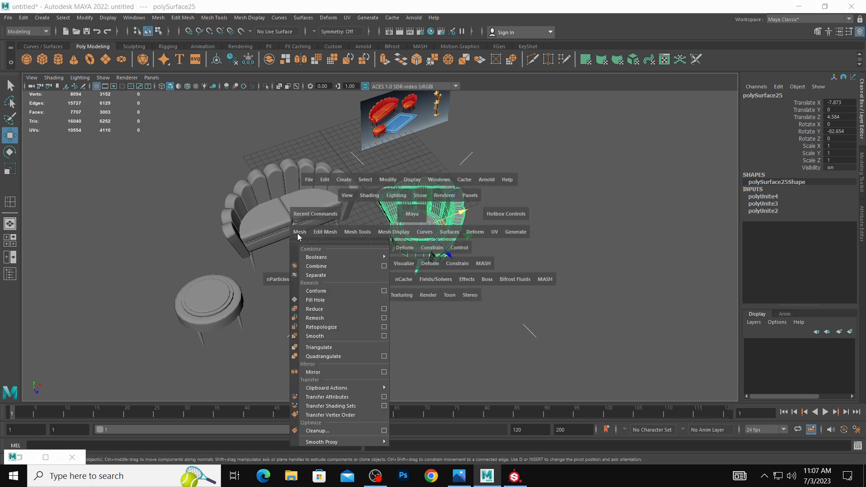
left_click(309, 275)
Select all the scalloped backrest panels of the armchair and combine them into one mesh.
left_click(415, 189)
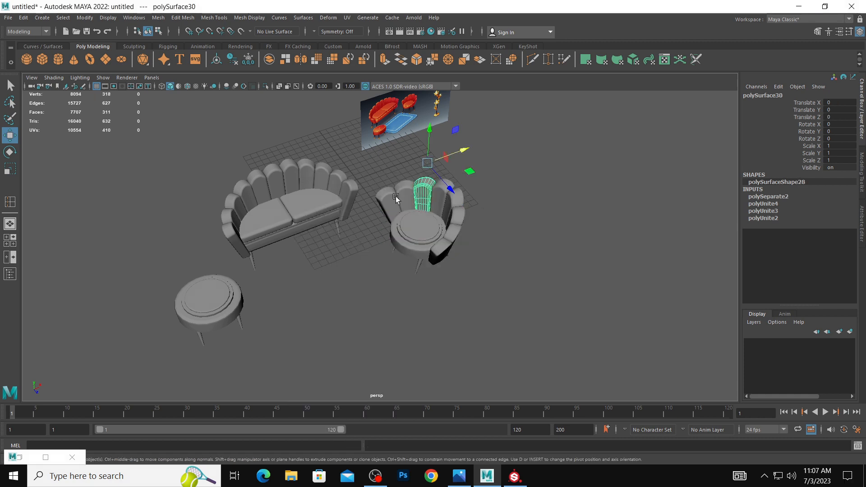
left_click(400, 189, "shift")
left_click(392, 194, "shift")
left_click(438, 191, "shift")
left_click(453, 214, "shift")
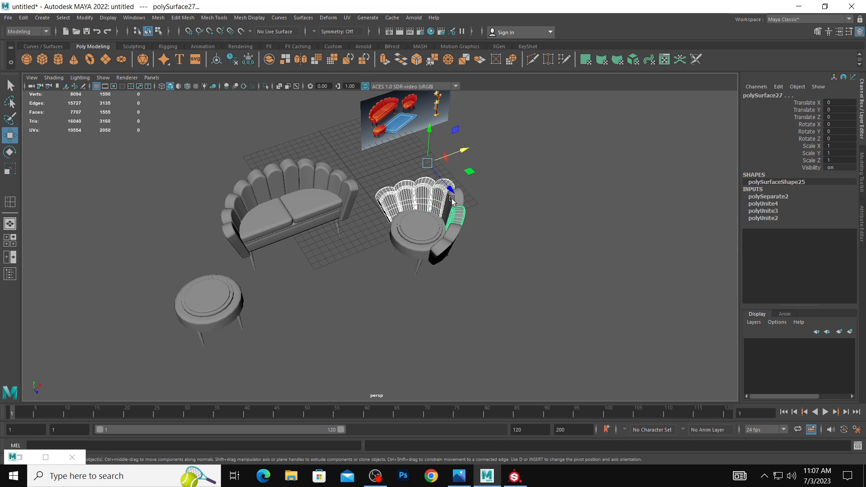
left_click(452, 199, "shift")
left_click(448, 234, "shift")
left_click(442, 249, "shift")
key("space")
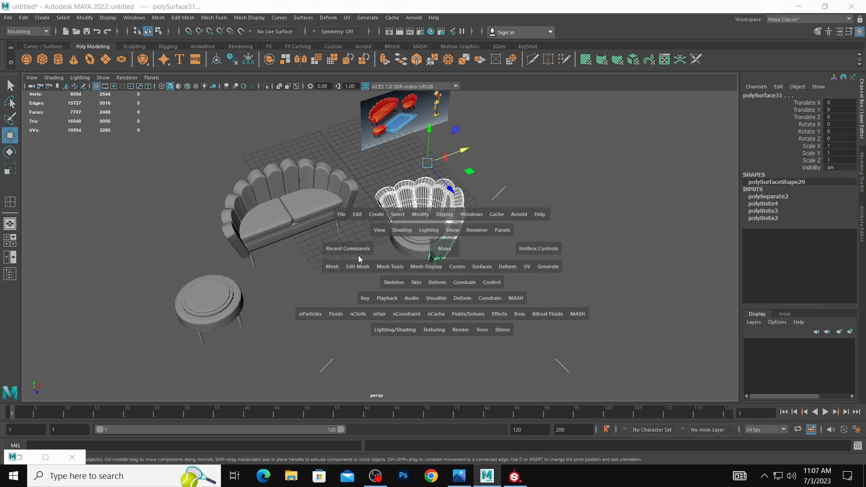
left_click(332, 267)
left_click(356, 81)
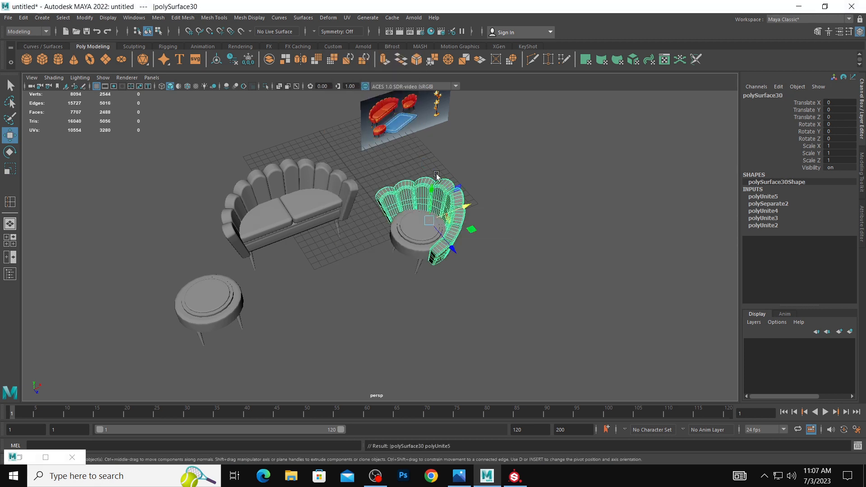
Select all vertices of the armchair's combined backrest and try to reposition them.
right_click_drag(437, 176, 385, 175)
left_click_drag(326, 138, 588, 325)
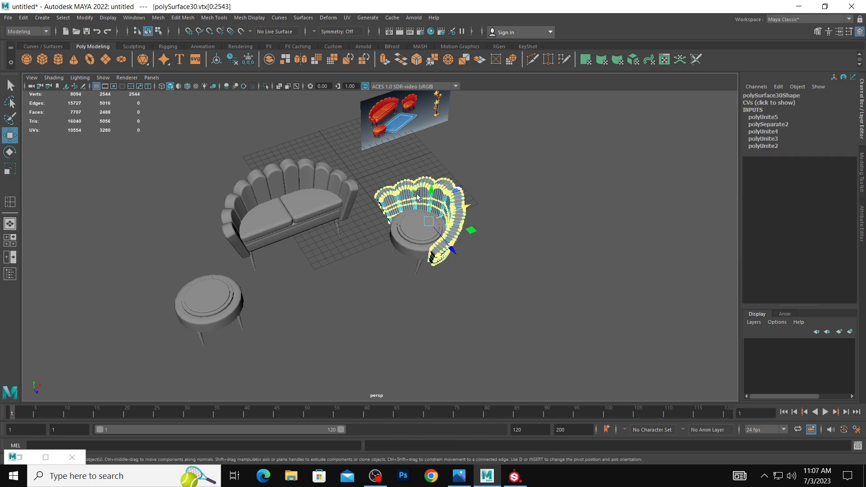
right_click_drag(420, 199, 420, 199, "shift")
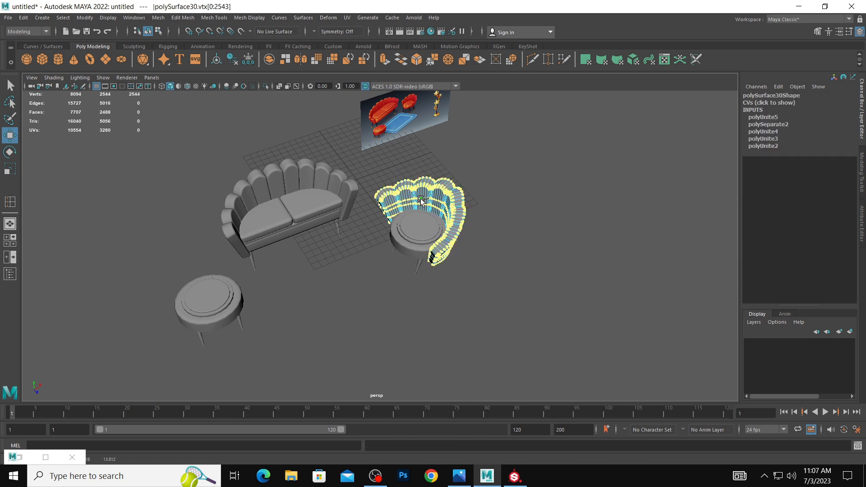
middle_click_drag(420, 199, 419, 199, "ctrl")
left_click(532, 213)
left_click_drag(514, 214, 451, 221, "alt")
key("ctrl+z")
Examine from above and from the front how the armchair's backrest fits around its round seat.
right_click_drag(450, 209, 495, 197)
left_click_drag(494, 199, 444, 203, "alt")
right_click_drag(427, 206, 480, 188)
left_click(480, 187)
left_click_drag(499, 193, 463, 234, "alt")
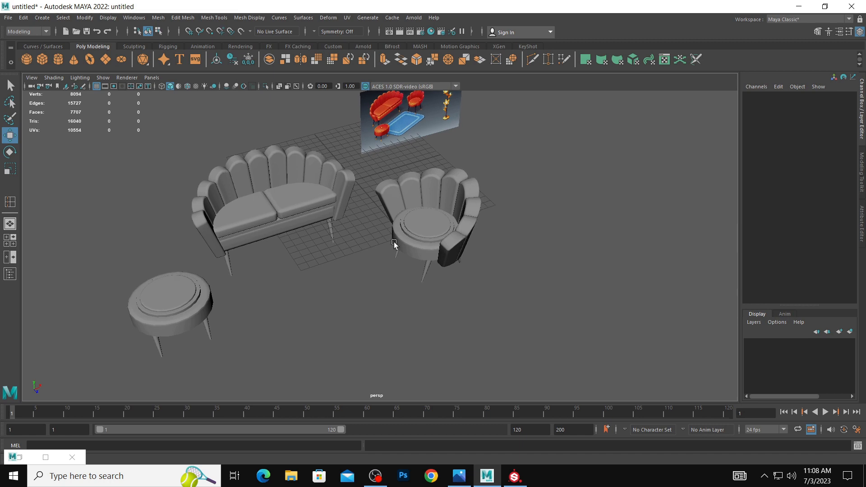
left_click_drag(393, 243, 407, 229, "alt")
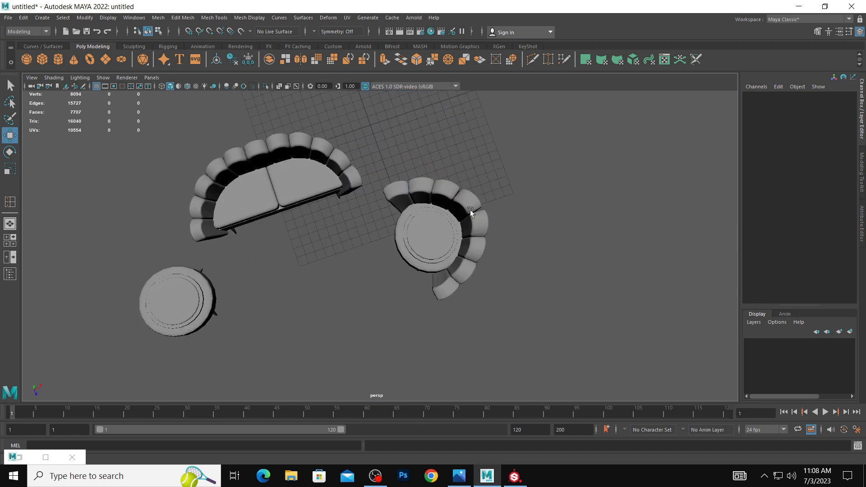
left_click_drag(483, 249, 496, 233, "alt")
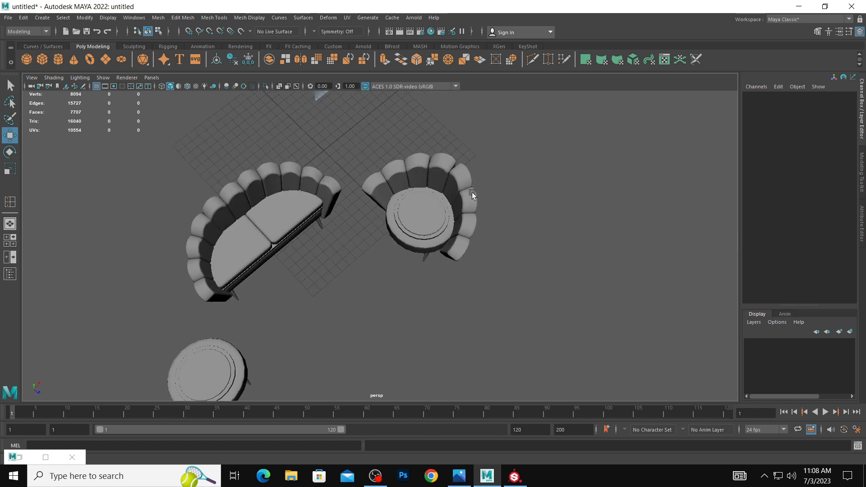
left_click_drag(405, 185, 347, 189, "alt")
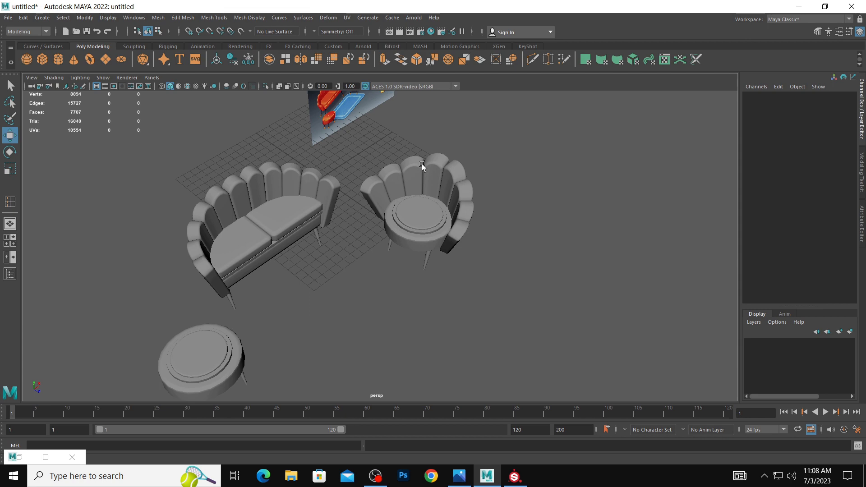
left_click_drag(391, 167, 377, 173, "alt")
left_click(392, 168)
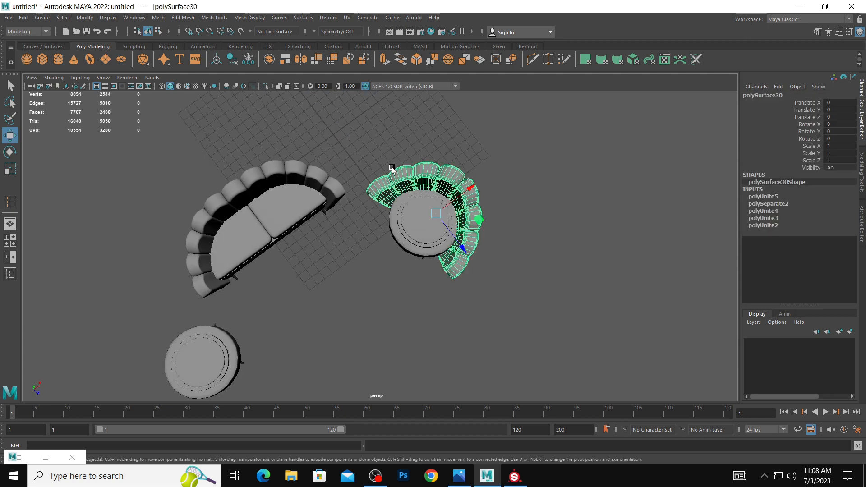
left_click_drag(400, 281, 409, 238, "alt")
left_click(485, 310)
left_click_drag(485, 310, 446, 286, "alt")
Center the pivot of the armchair's round seat and scale it uniformly to about 0.954.
mouse_move(443, 224)
left_mouse_down("alt")
mouse_move(429, 208)
mouse_move(410, 246)
mouse_move(420, 228)
mouse_move(451, 230)
left_mouse_up("alt")
left_click(471, 231)
key("e")
key("r")
left_click(85, 17)
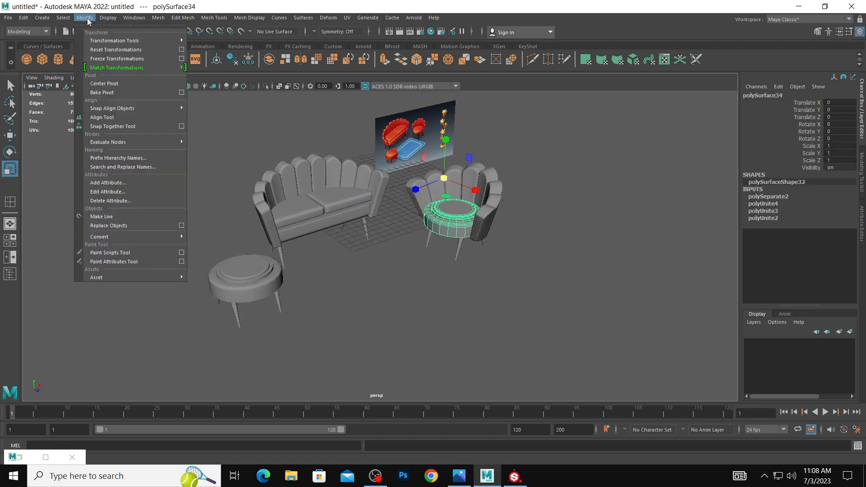
left_click(103, 83)
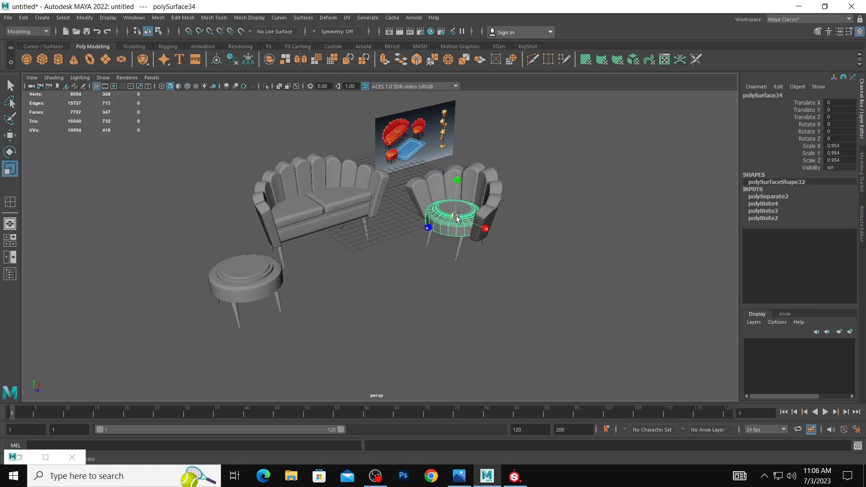
left_click(518, 239)
left_click_drag(510, 240, 486, 199, "alt")
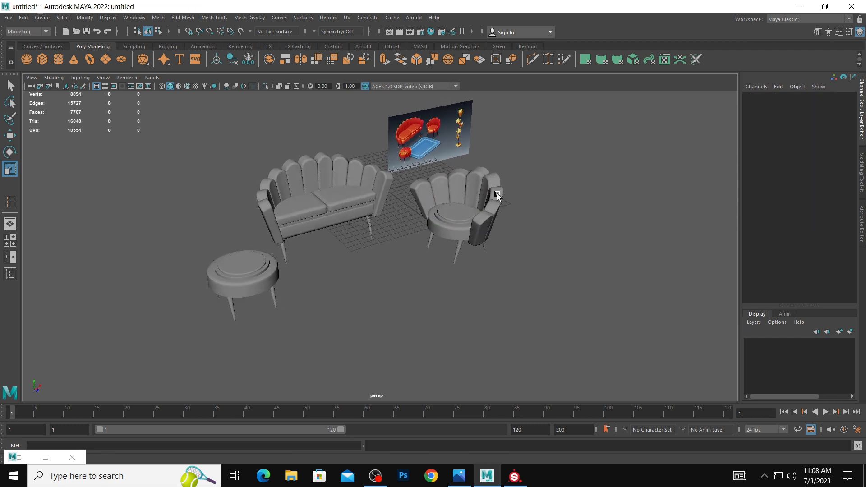
left_click_drag(521, 246, 473, 240, "alt")
left_click(456, 224)
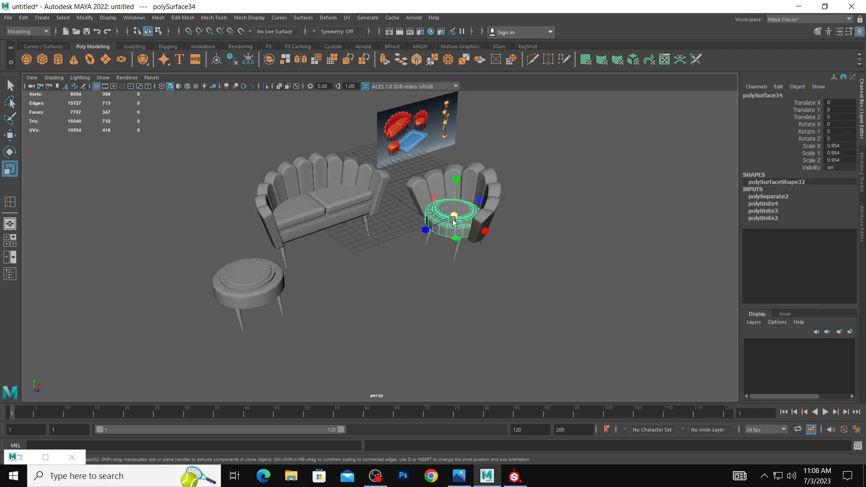
Try to lower the armchair's backrest by scaling it to about 0.935 along Y.
left_click_drag(502, 231, 459, 174, "alt")
left_click(464, 184)
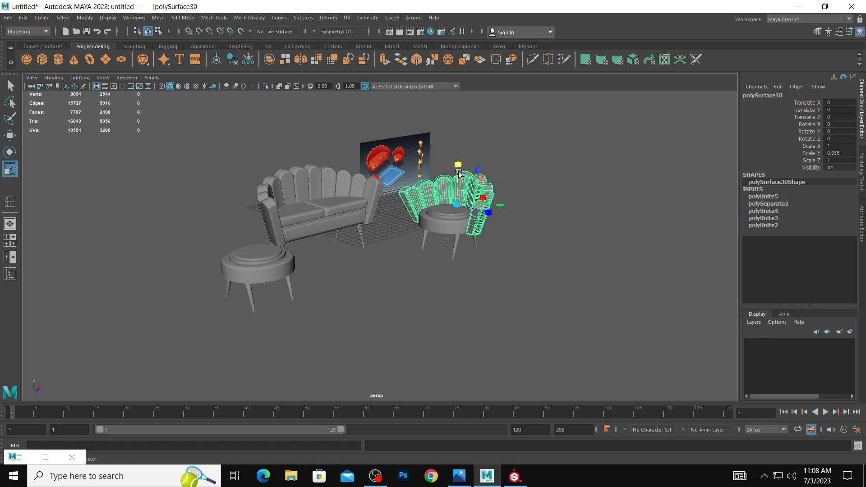
key("w")
key("ctrl+z")
left_click(486, 186)
left_click(540, 199)
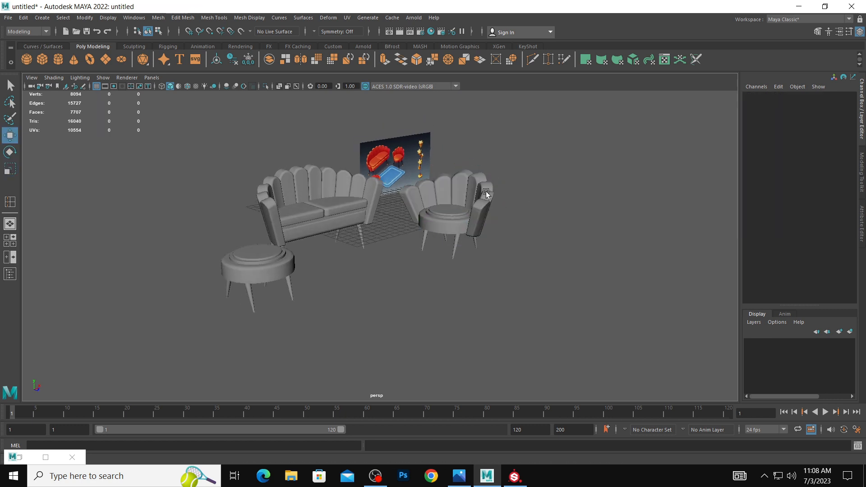
Add a lattice deformer to the armchair's backrest and set its T divisions to 2.
left_click(485, 190)
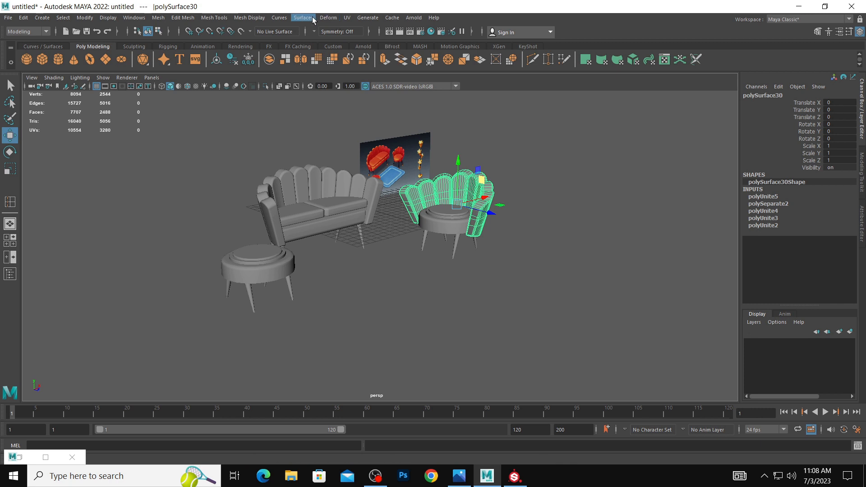
left_click(330, 18)
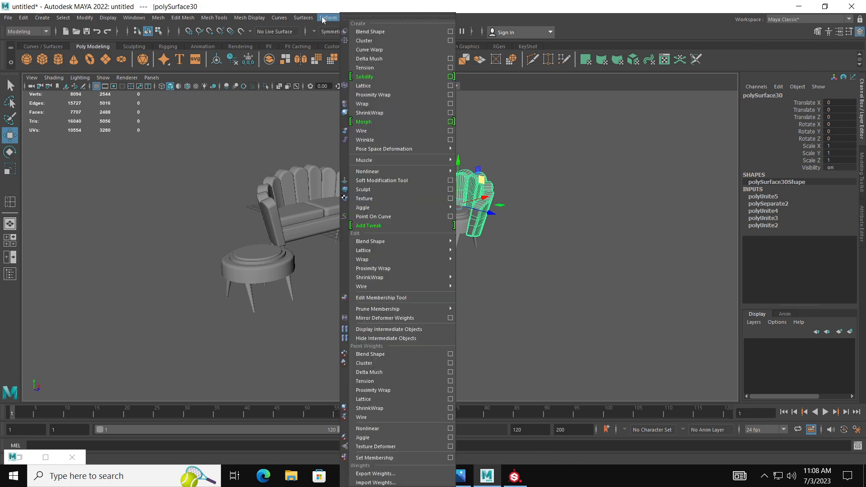
left_click(364, 85)
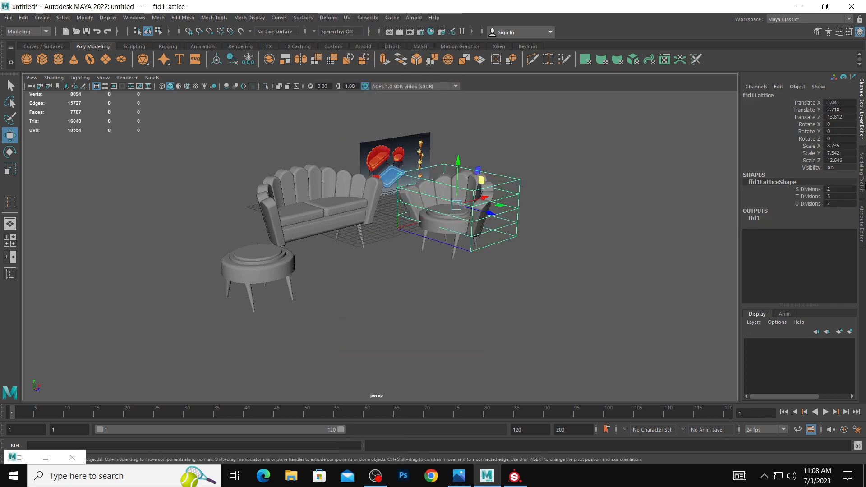
key("ctrl+a")
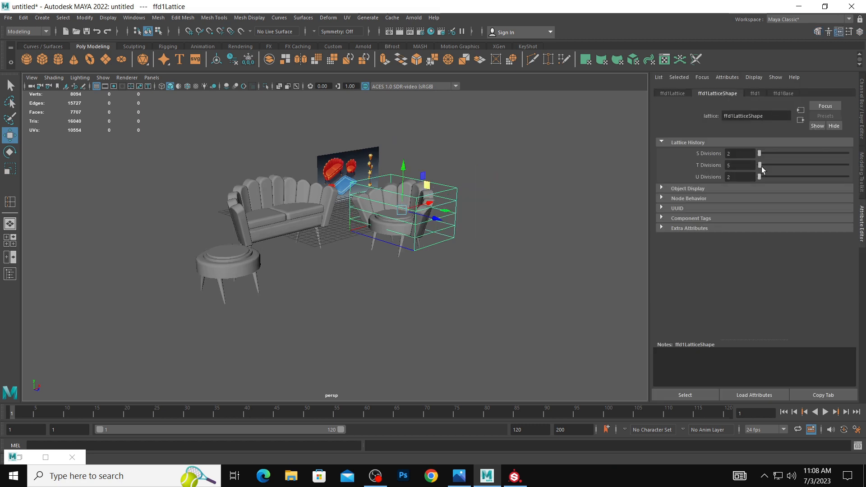
left_click_drag(762, 170, 758, 166)
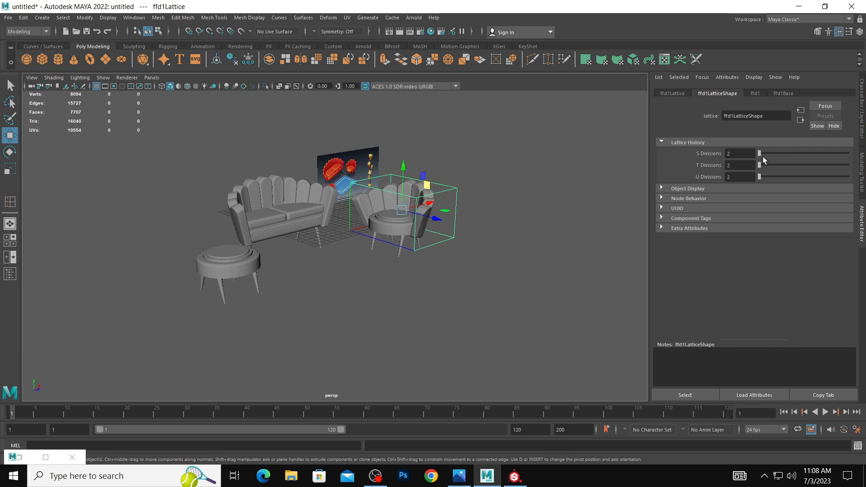
Set the U divisions of the armchair backrest's lattice to 4.
left_click(761, 155)
key("ctrl+z")
left_click(760, 177)
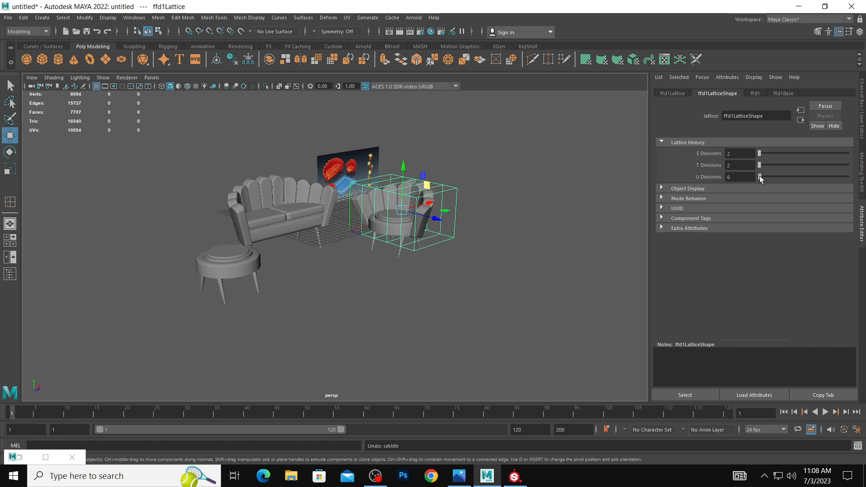
left_click_drag(760, 176, 760, 176)
left_click(759, 176)
scroll(579, 181, "up", 3)
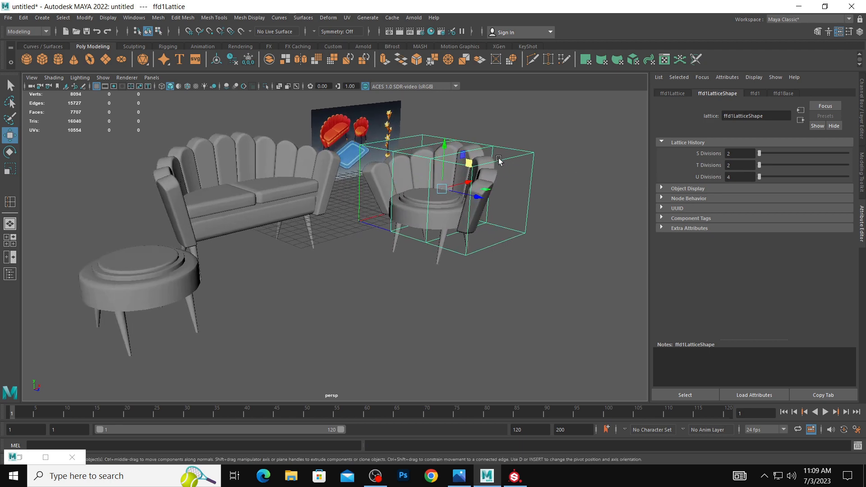
Lower the lattice's top corner points at both ends of the armchair's backrest.
right_click_drag(500, 162, 495, 152)
left_click_drag(496, 153, 537, 177, "alt")
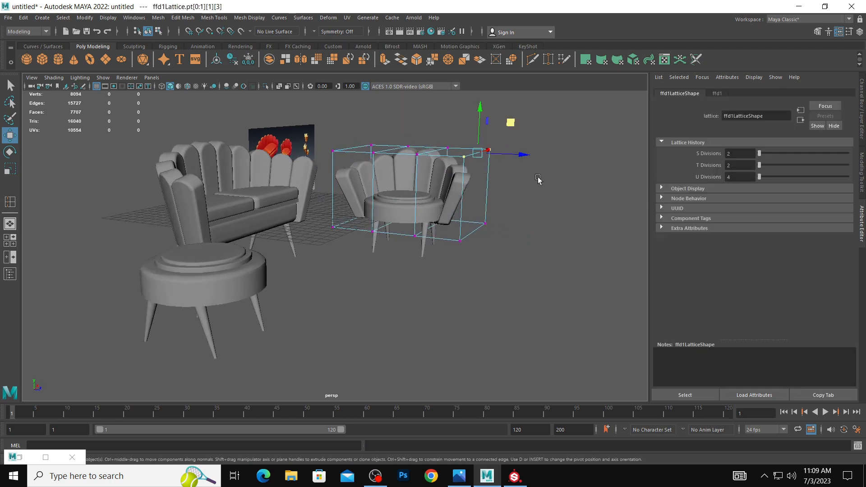
left_click_drag(316, 115, 399, 183)
left_click_drag(414, 96, 434, 118)
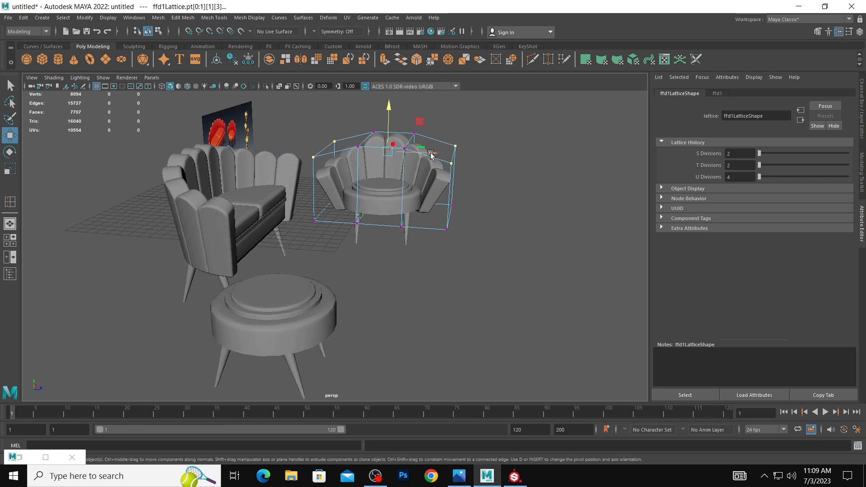
Scale the lattice's four middle top points slightly outwards along the width of the armchair's backrest.
left_click_drag(424, 164, 353, 110)
key("e")
key("r")
left_click_drag(429, 141, 436, 142)
mouse_move(523, 177)
left_mouse_down("alt")
mouse_move(494, 173)
mouse_move(522, 184)
mouse_move(514, 181)
left_mouse_up("alt")
key("e")
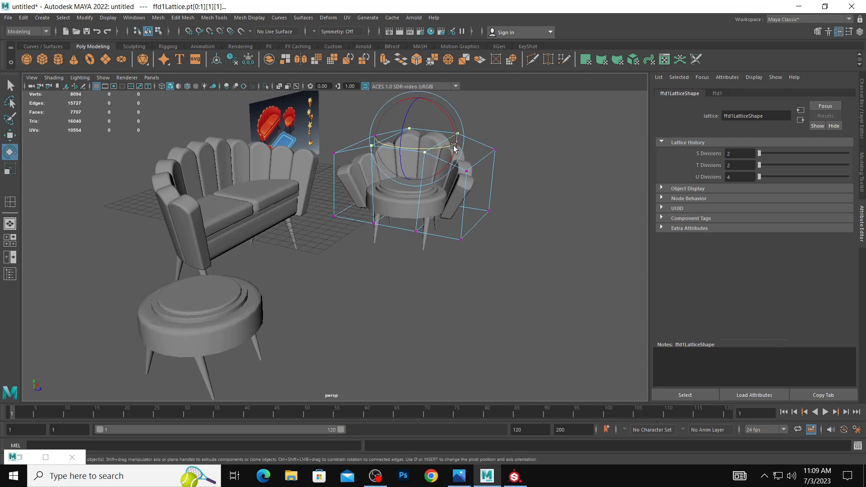
key("r")
left_click_drag(455, 143, 457, 143)
left_click_drag(528, 181, 498, 178, "alt")
key("r")
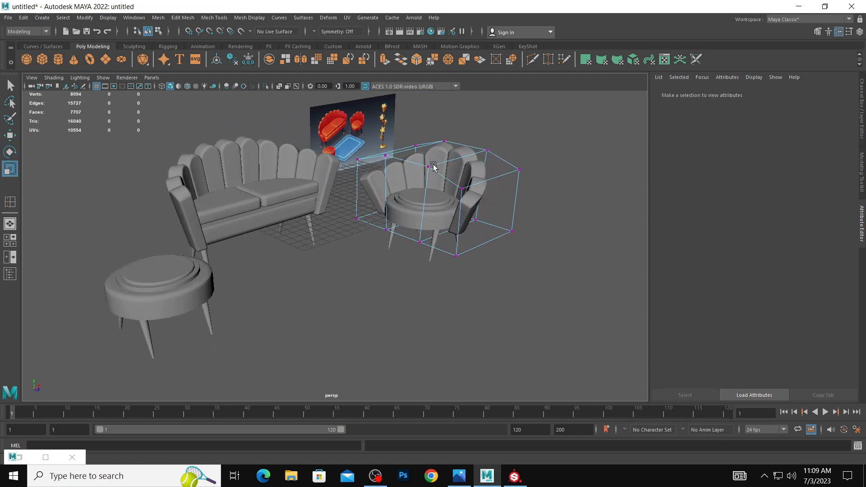
Reselect the lattice's four middle top points and scale them slightly inwards, fine-tuning the backrest's curve.
mouse_move(435, 167)
left_mouse_down("alt")
mouse_move(464, 155)
mouse_move(432, 166)
left_mouse_up("alt")
left_click_drag(363, 121, 438, 173)
key("t")
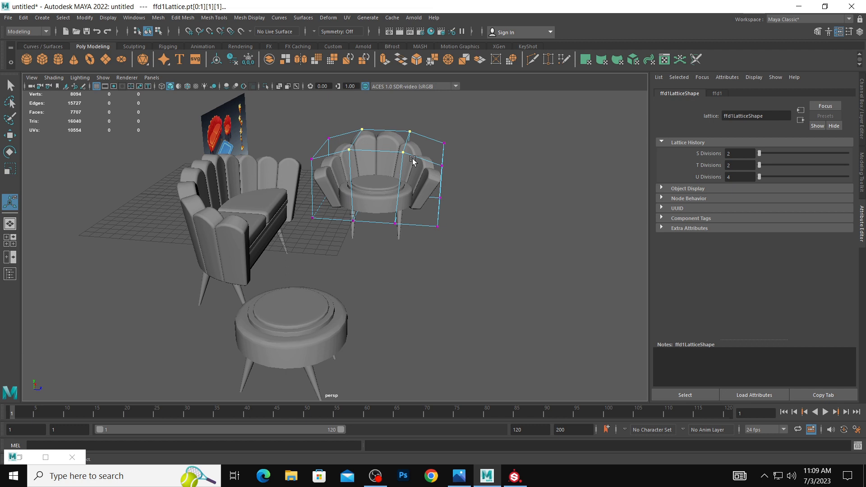
key("r")
key("t")
key("r")
middle_click_drag(424, 149, 420, 144)
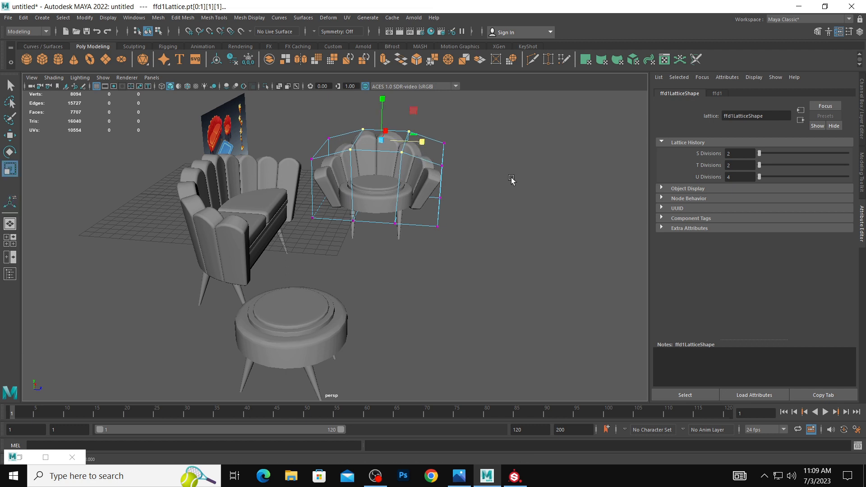
left_click_drag(511, 179, 435, 165, "alt")
right_click_drag(420, 157, 463, 140)
left_click(488, 173)
Return to the lattice's points and adjust the height of its four middle top points over the backrest.
scroll(487, 177, "down", 3)
left_click_drag(487, 178, 422, 199, "alt")
left_click(441, 184)
right_click_drag(400, 183, 355, 144)
key("ctrl+z")
right_click_drag(418, 166, 409, 134)
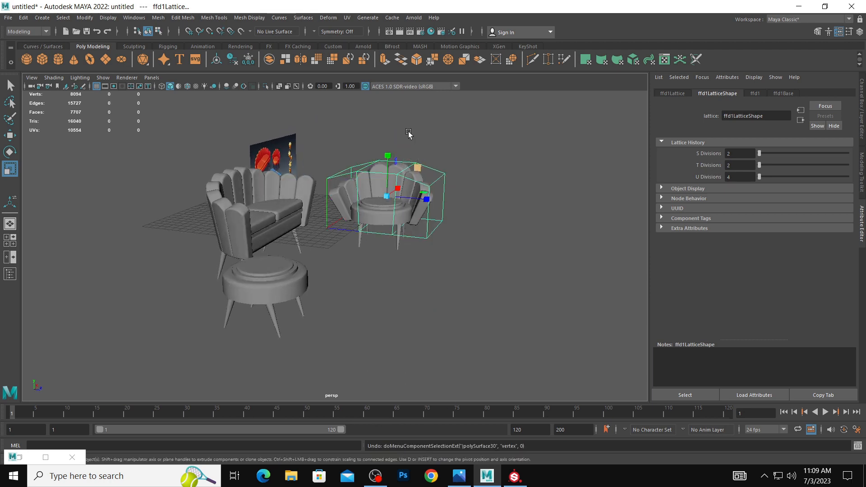
left_click_drag(409, 135, 359, 154, "alt")
key("w")
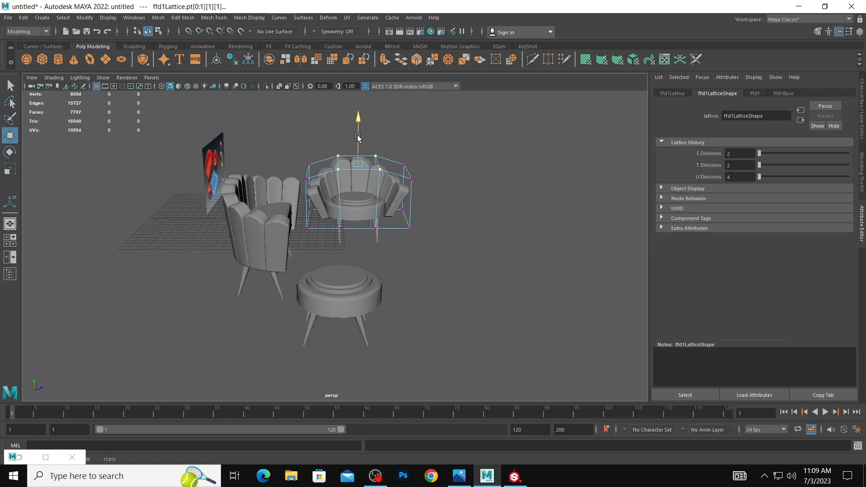
left_click_drag(470, 179, 423, 171, "alt")
right_click_drag(423, 170, 468, 159)
left_click(473, 169)
left_click_drag(475, 178, 393, 167, "alt")
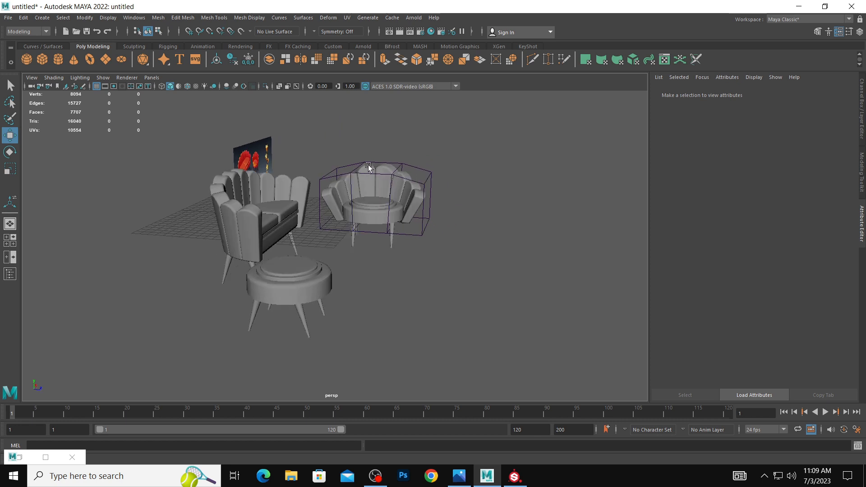
Select one front-to-back pair of the lattice's middle top points and adjust its height.
right_click_drag(368, 164, 371, 135)
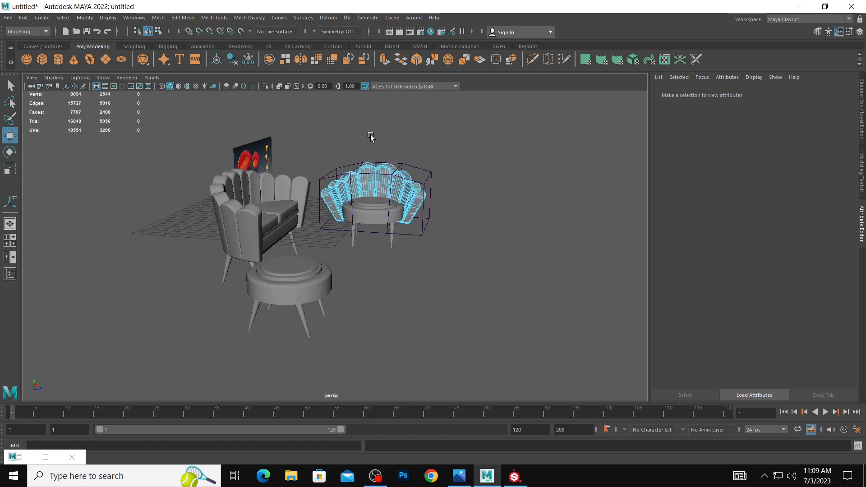
left_click(360, 165)
mouse_move(350, 165)
right_mouse_down()
mouse_move(368, 151)
mouse_move(335, 163)
mouse_move(347, 157)
right_mouse_up()
left_click(332, 168)
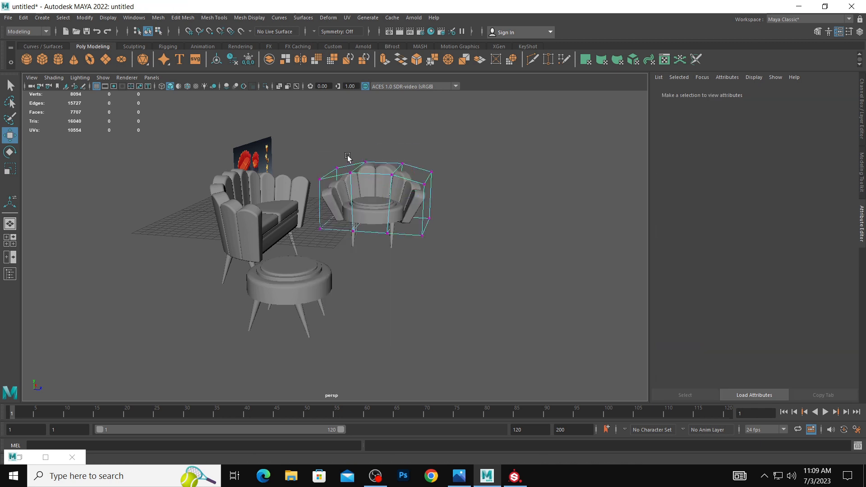
left_click_drag(370, 185, 370, 185)
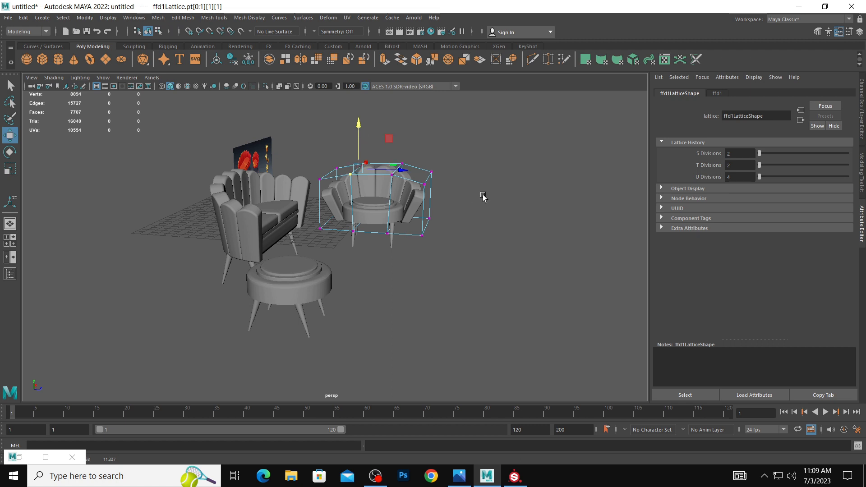
left_click_drag(483, 197, 458, 199, "alt")
right_click_drag(426, 178, 476, 160)
left_click(512, 173)
Delete the construction history of the armchair's backrest so the lattice deformation is baked into the mesh.
scroll(467, 190, "down", 1)
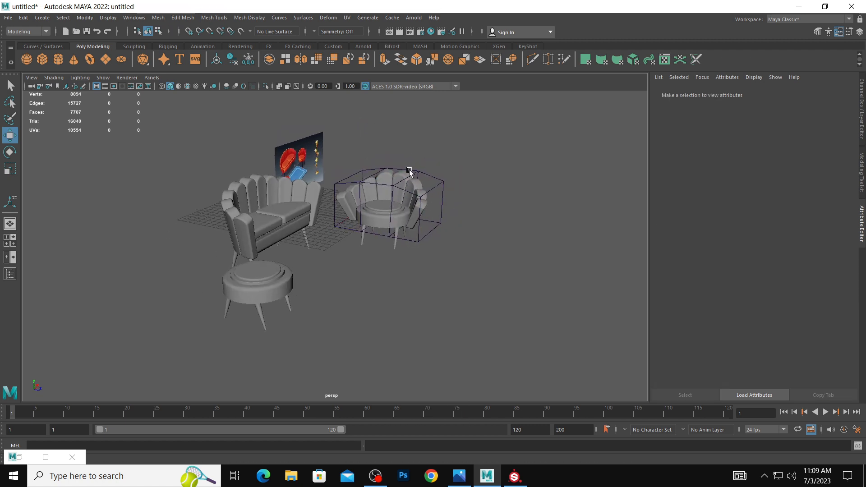
left_click(410, 170)
left_click(23, 17)
mouse_move(50, 129)
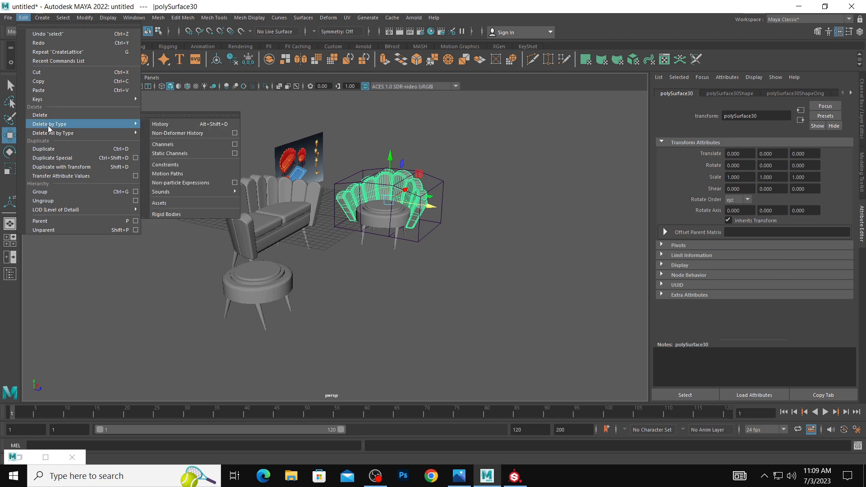
left_click(156, 124)
left_click(549, 244)
scroll(432, 245, "down", 2)
left_click_drag(489, 244, 334, 262, "alt")
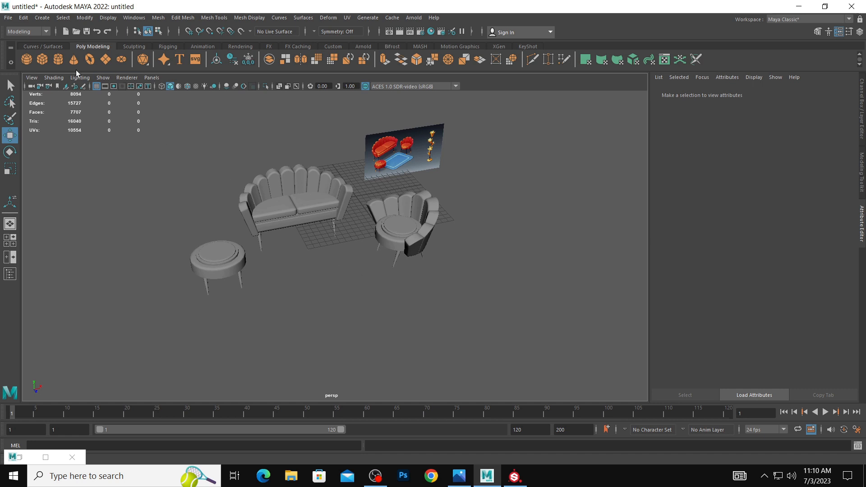
Draw a flat rectangular polygon cube in the top view between stool and armchair, and move it to X -12.037.
left_click(45, 60)
key("space")
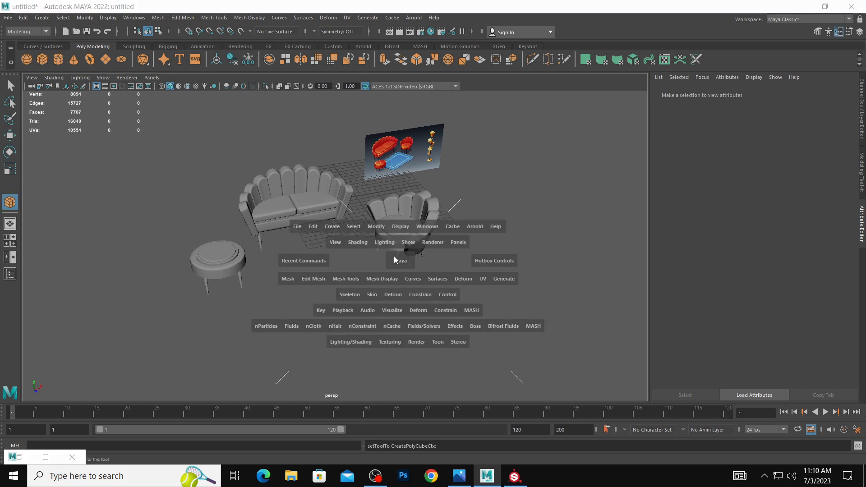
middle_click_drag(360, 142, 403, 126, "alt")
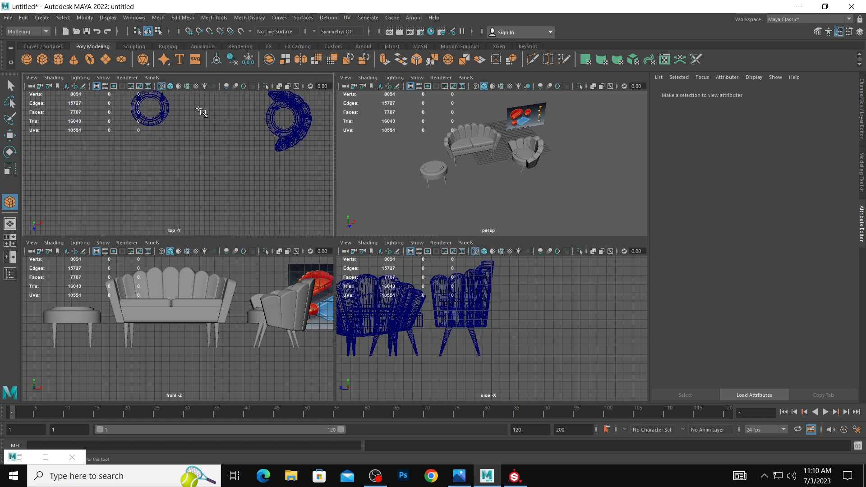
left_click_drag(195, 108, 260, 130)
key("w")
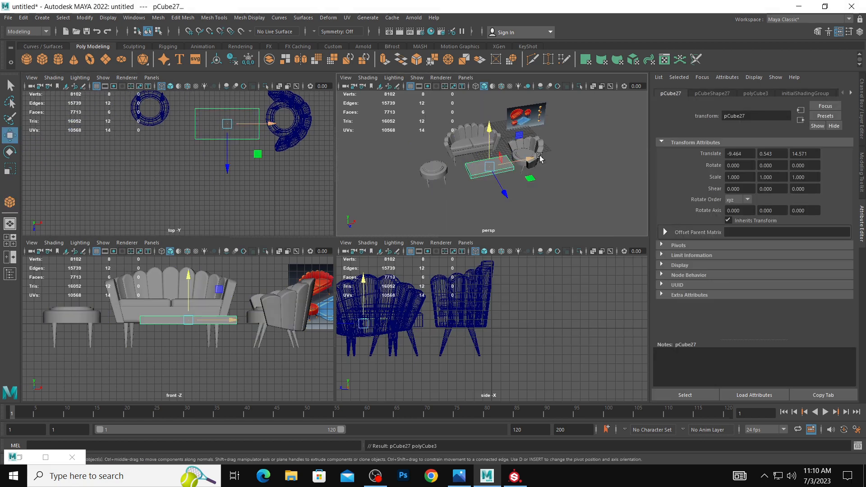
key("space")
scroll(352, 216, "up", 3)
left_click_drag(389, 230, 356, 236)
Insert an edge loop across the flat cube near each of its two short ends.
key("e")
key("r")
right_click_drag(364, 228, 363, 201)
left_click(361, 251)
right_click_drag(365, 249, 371, 311, "shift")
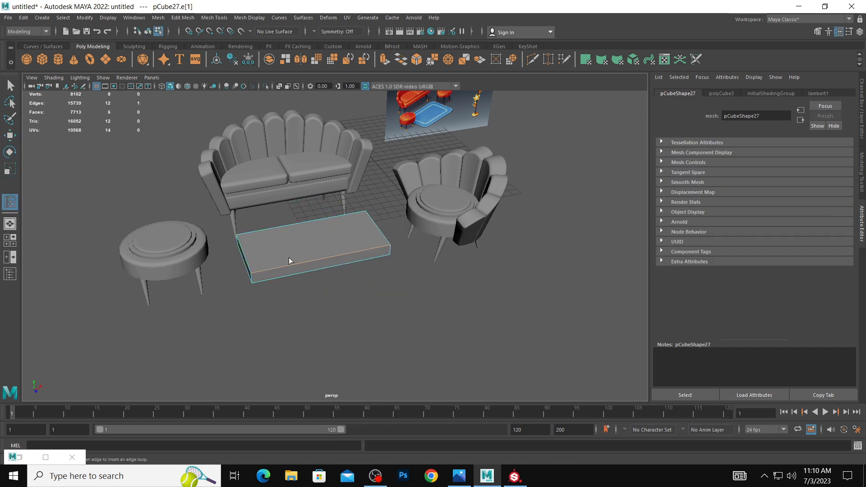
left_click(264, 273)
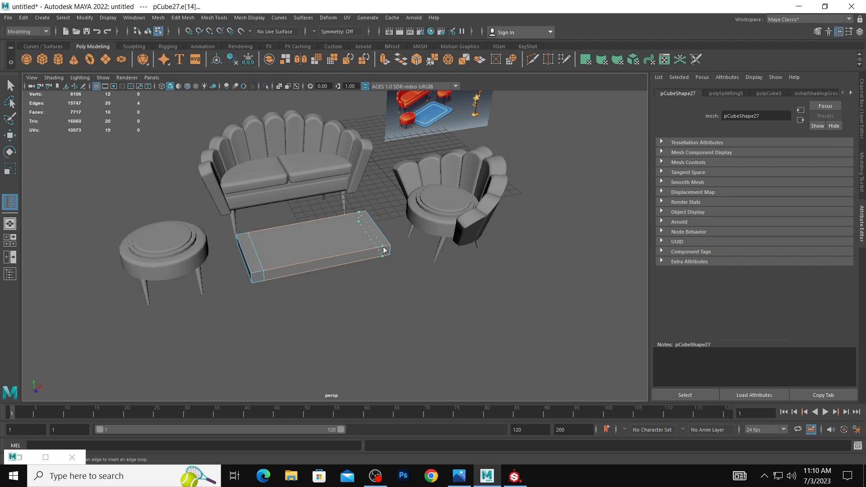
left_click(381, 249)
left_click_drag(381, 251, 334, 288, "alt")
Extrude the flat cube's three top faces together with an offset of 0.61 and check the smooth preview.
key("w")
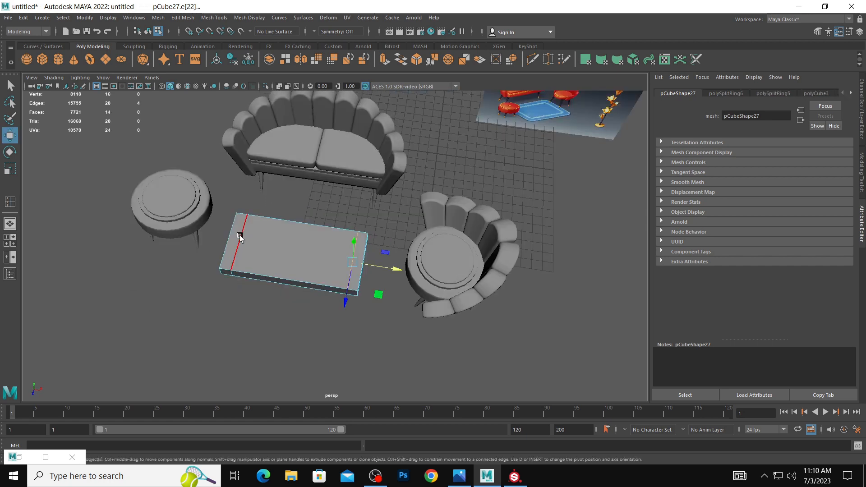
right_click_drag(240, 240, 240, 270)
left_click(236, 240)
left_click(276, 253, "shift")
left_click(358, 258, "shift")
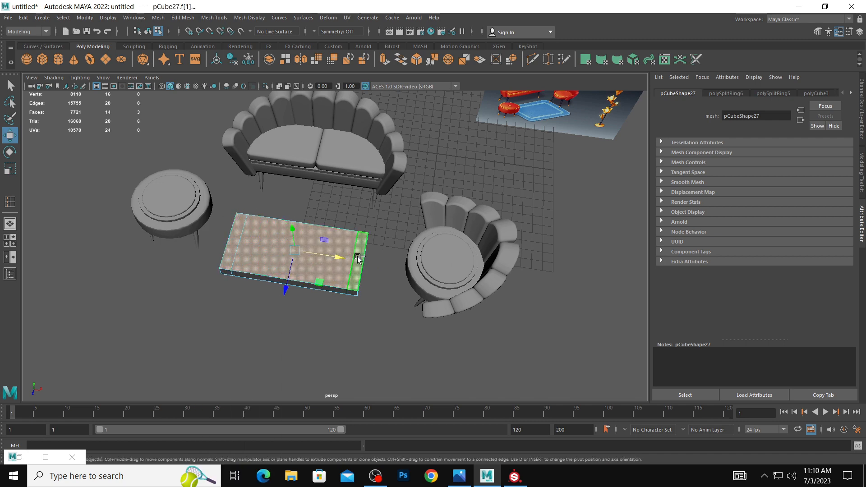
right_click_drag(358, 257, 356, 281, "shift")
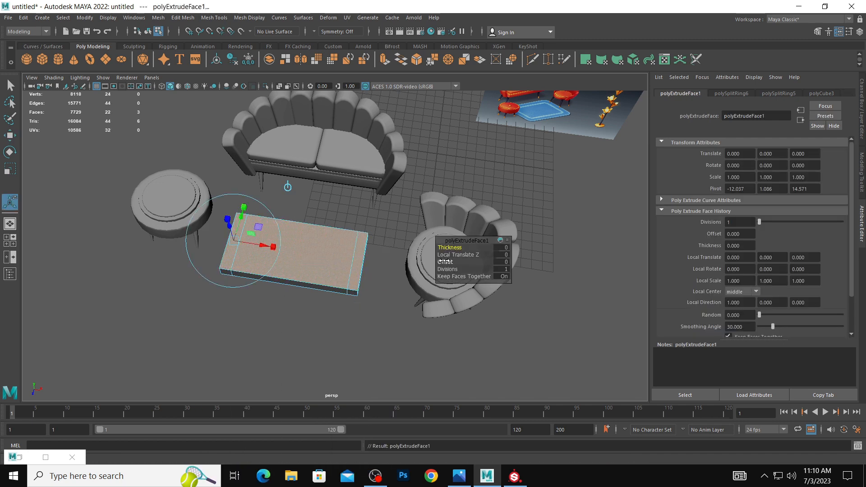
left_click_drag(444, 262, 461, 265)
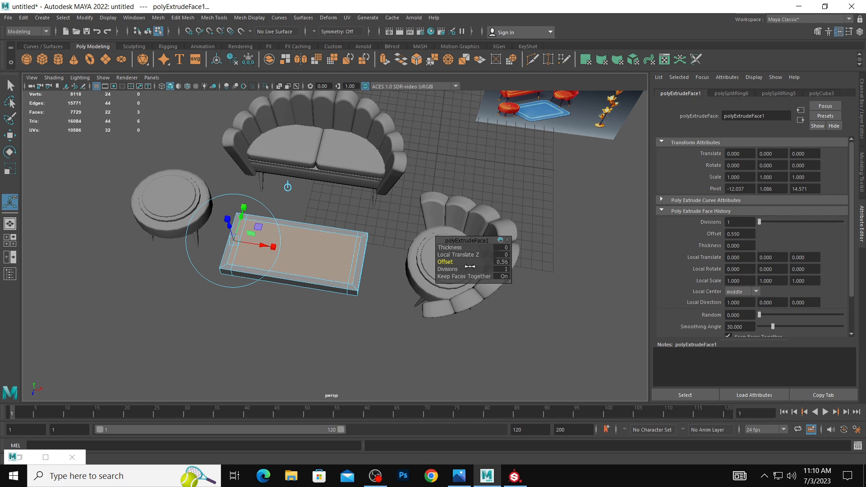
scroll(388, 283, "up", 1)
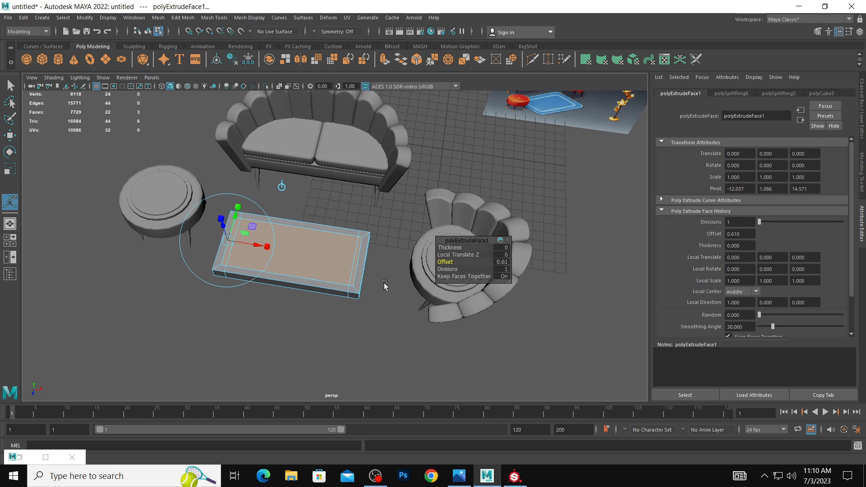
key("3")
key("1")
left_click_drag(334, 284, 419, 264, "alt")
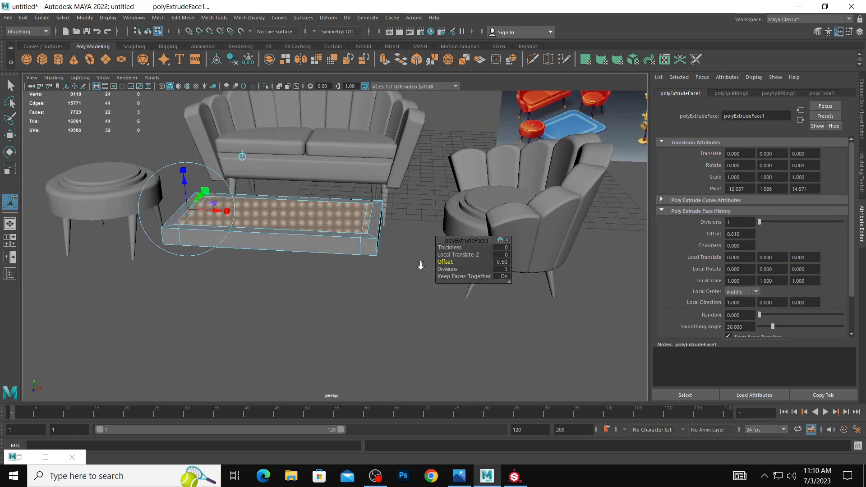
right_click_drag(363, 249, 409, 216)
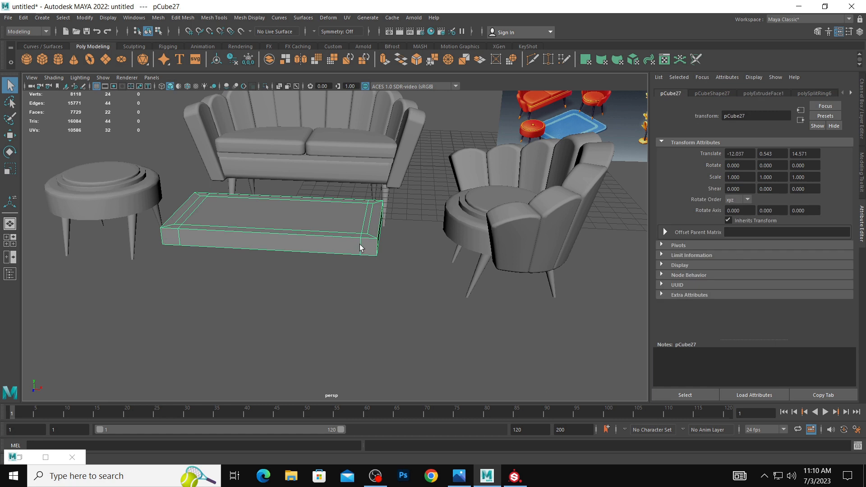
Insert edge loops around the flat cube's sides near its upper and lower edges and turn on smooth preview.
right_click_drag(360, 245, 363, 216)
key("w")
left_click(361, 245)
right_click_drag(361, 246, 369, 308, "shift")
left_click(363, 243)
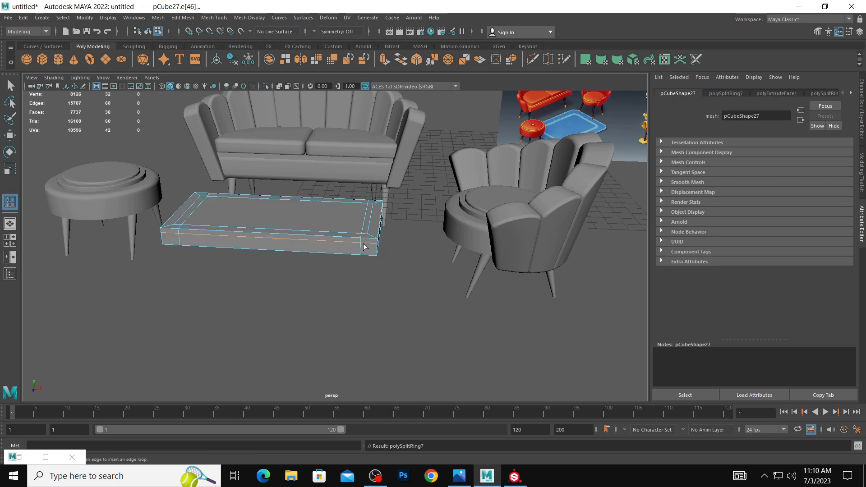
left_click(360, 252)
key("3")
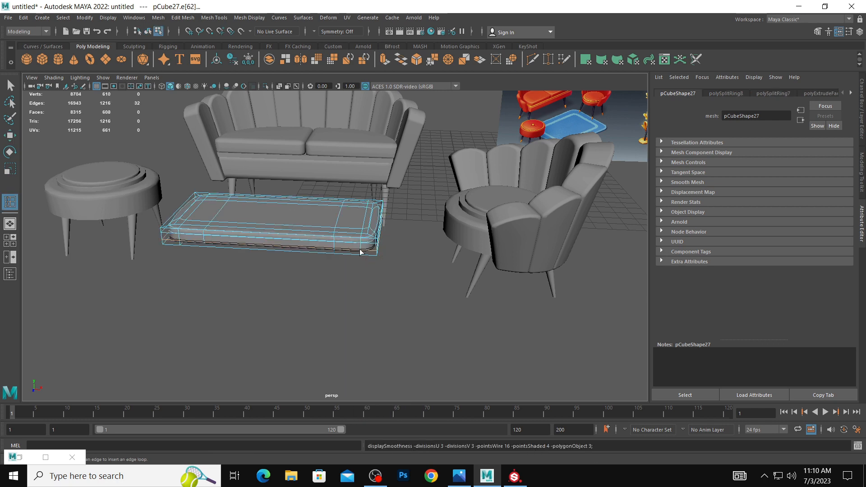
left_click_drag(347, 247, 302, 281, "alt")
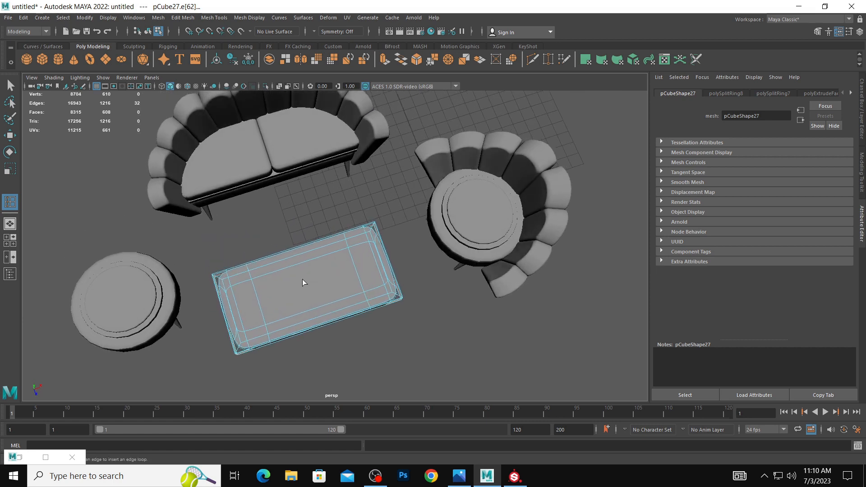
Round the slab's outline by scaling its middle vertex columns outwards along Z and inwards along X.
key("w")
right_click_drag(293, 267, 252, 232)
left_click_drag(252, 232, 343, 350, "alt")
key("r")
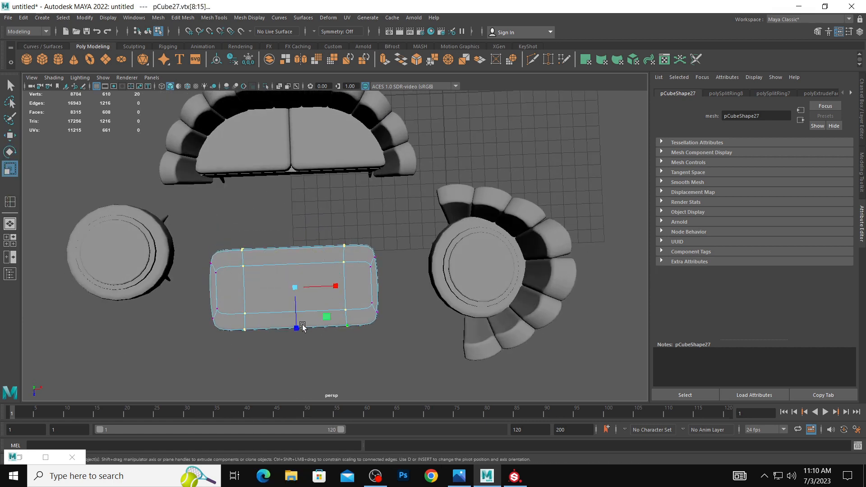
left_click_drag(301, 329, 302, 342)
key("w")
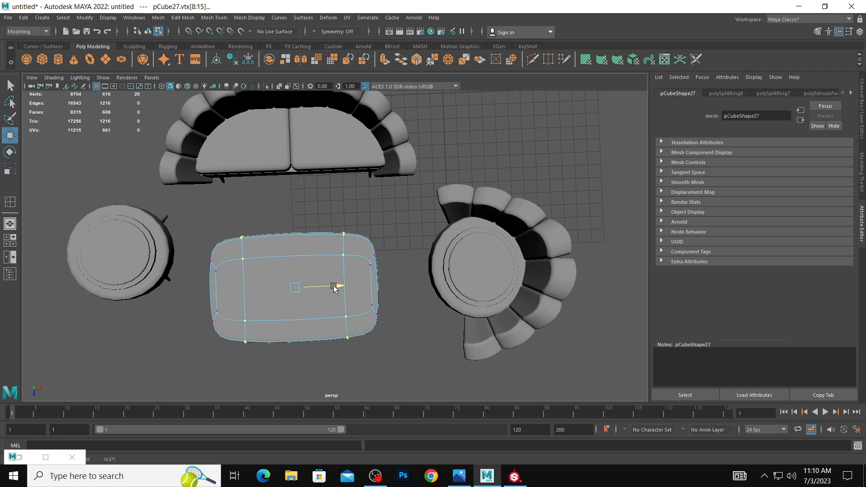
key("r")
left_click_drag(333, 287, 321, 287)
left_click(388, 258)
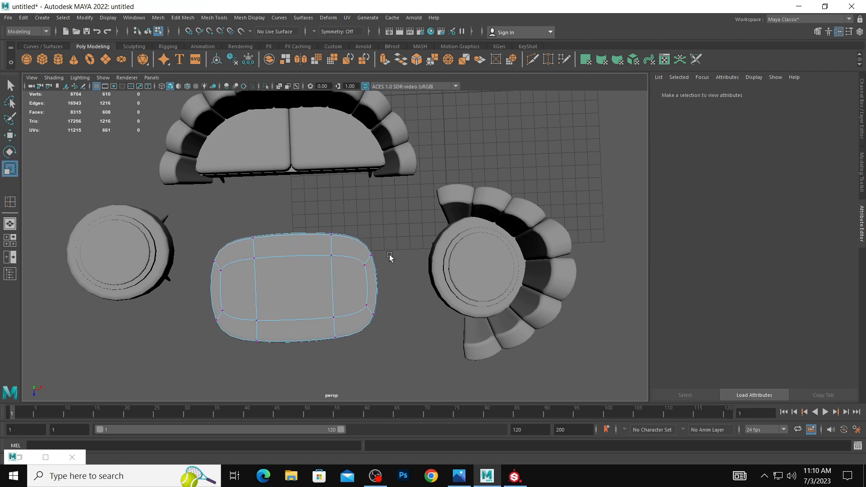
Turn off the slab's smooth preview and extrude its inner top faces together with an offset of 0.36.
key("space")
key("space")
left_click_drag(383, 225, 388, 162, "alt")
key("1")
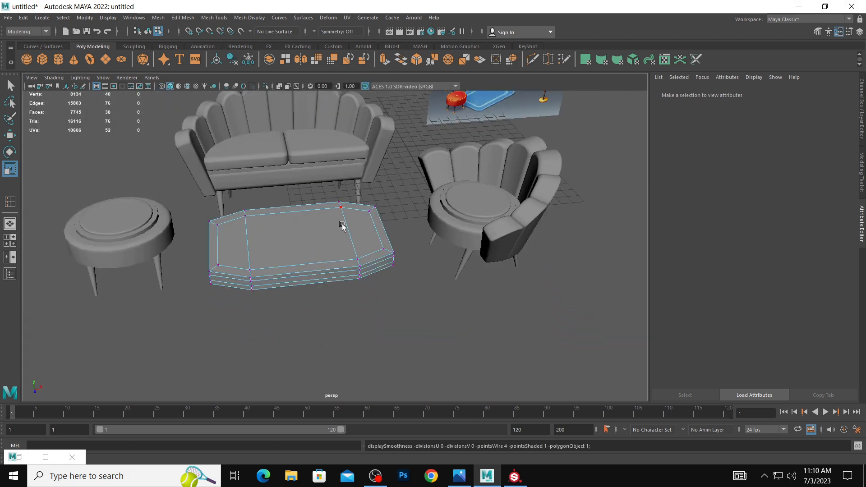
left_click_drag(363, 229, 362, 253, "alt")
right_click_drag(361, 229, 362, 254)
left_click(362, 251)
left_click(242, 256, "shift")
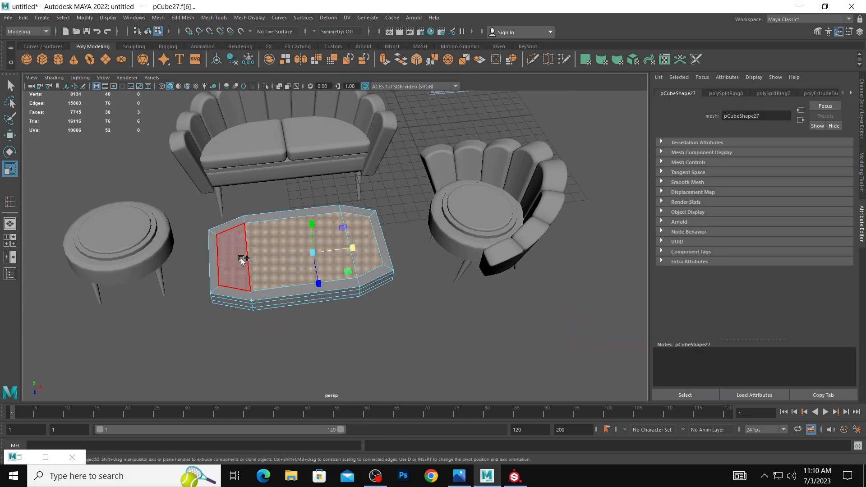
right_click_drag(241, 255, 276, 271, "shift")
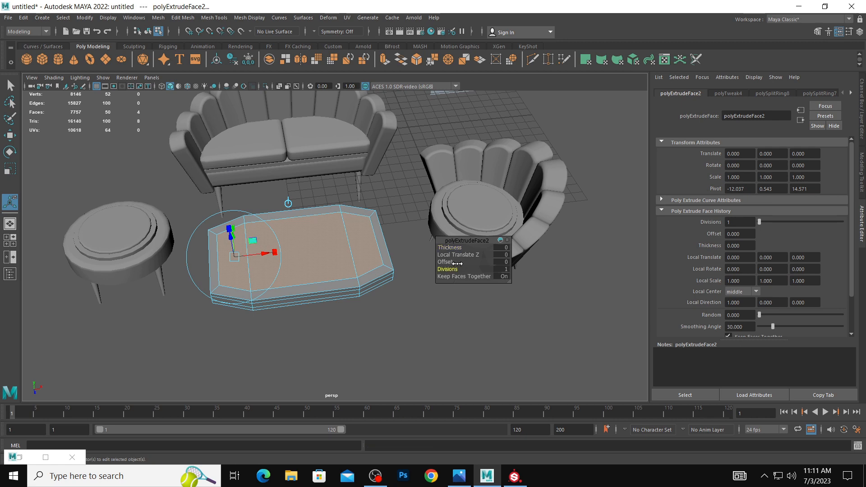
left_click_drag(446, 261, 390, 227)
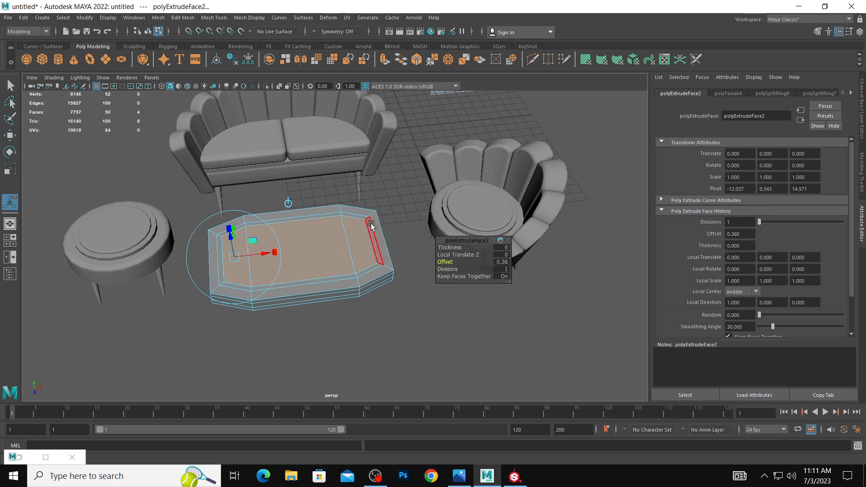
Extrude the narrow ring of faces around the slab's top with a thickness of -0.28 and turn on smooth preview.
right_click_drag(364, 217, 426, 237, "shift")
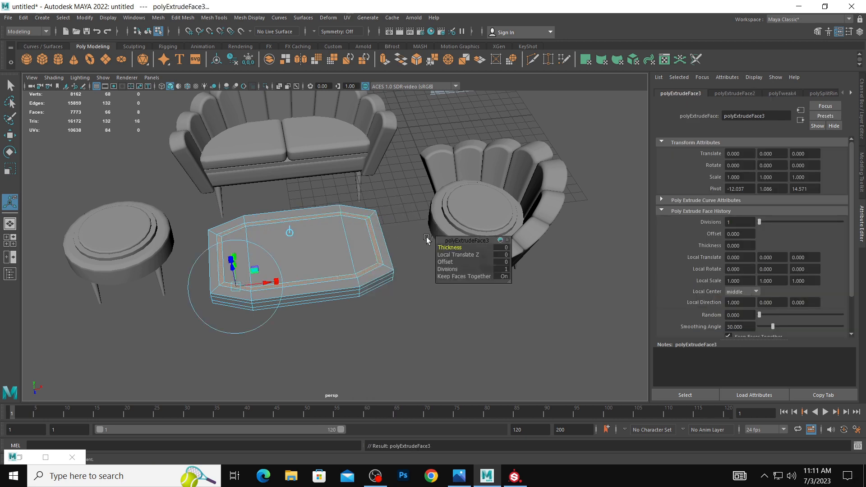
left_click_drag(449, 247, 425, 247)
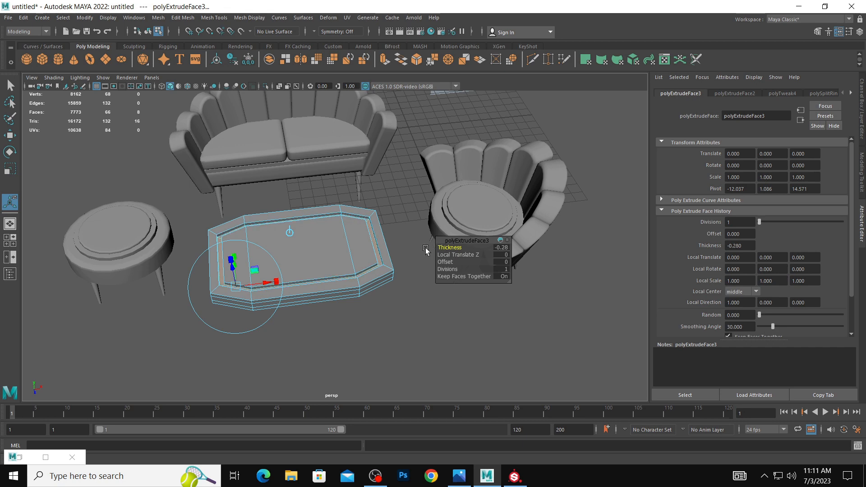
key("3")
key("w")
right_click_drag(334, 220, 368, 206)
left_click(206, 216)
scroll(205, 215, "down", 5)
left_click_drag(396, 294, 389, 287, "alt")
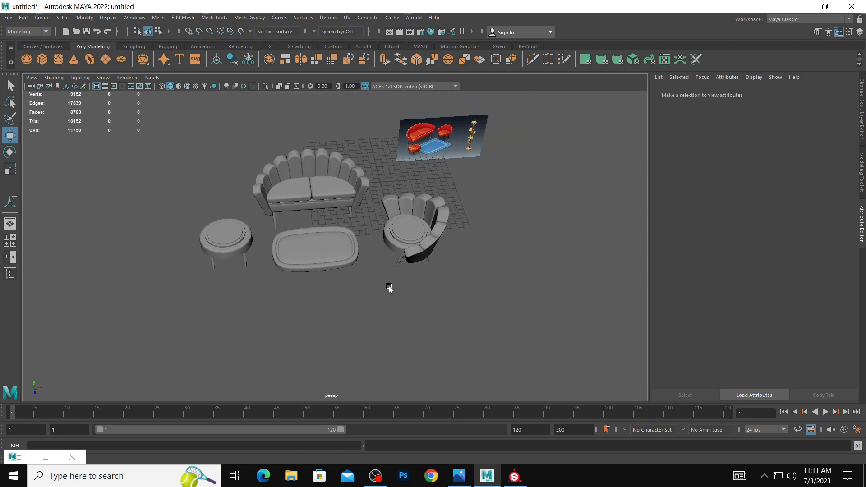
Scale the slab's two middle vertex columns apart along X to give the outline squarer corners.
scroll(390, 287, "up", 2)
left_click(342, 260)
left_click_drag(335, 250, 332, 269, "alt")
right_click_drag(345, 230, 325, 220)
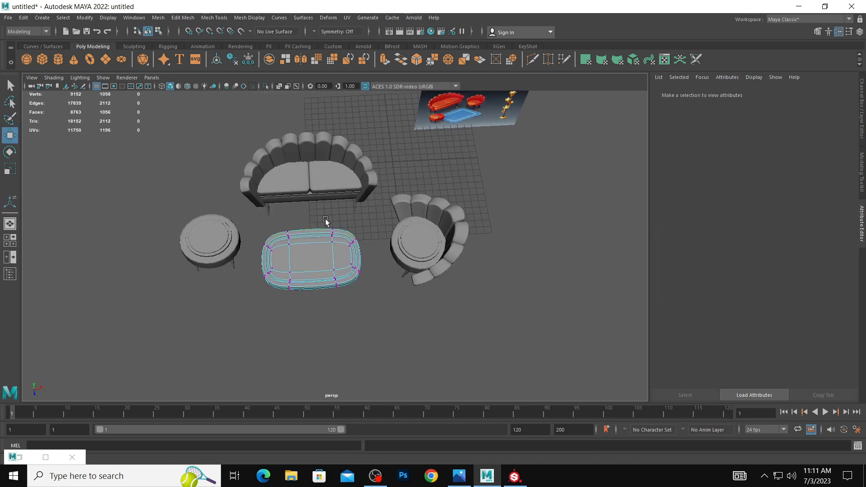
left_click_drag(325, 218, 355, 311)
left_click_drag(253, 228, 294, 238, "alt")
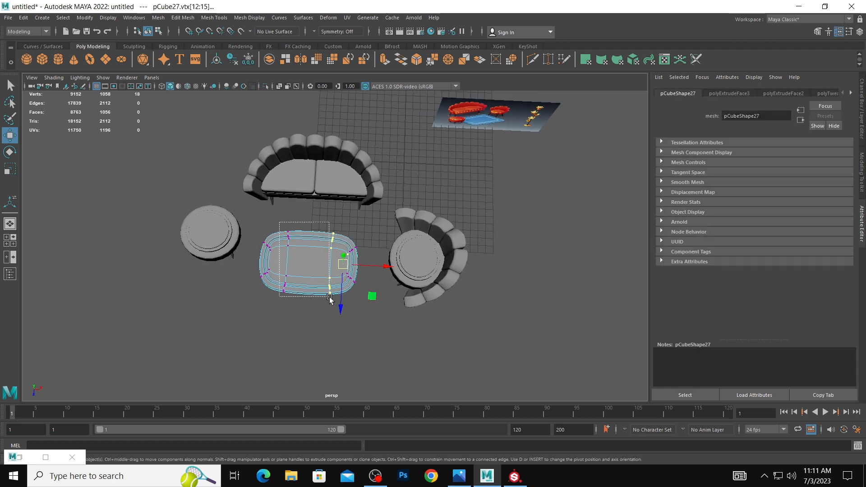
left_click_drag(330, 299, 332, 299, "shift")
key("r")
left_click_drag(363, 266, 366, 268)
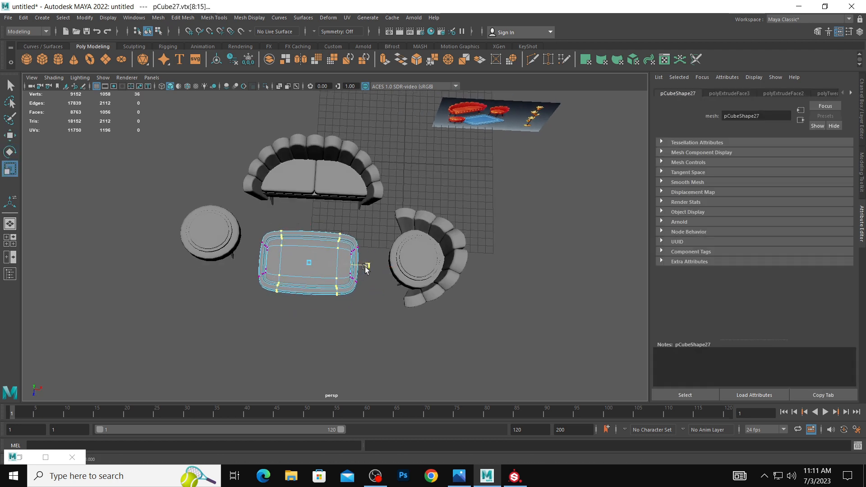
right_click_drag(300, 246, 334, 233)
left_click(366, 228)
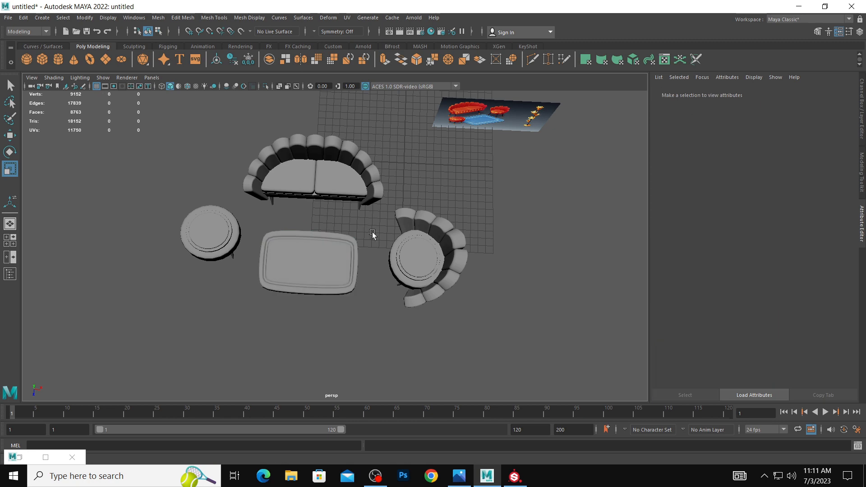
Scale the slab's height to 0.819 and lower it to Translate Y -2.732, level with the furniture's feet.
left_click_drag(387, 259, 349, 236, "alt")
left_click(316, 245)
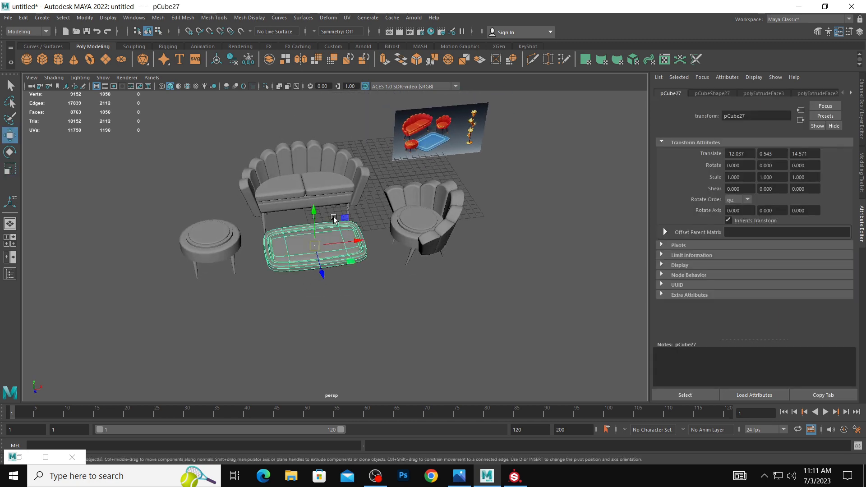
left_click_drag(314, 210, 315, 219)
key("w")
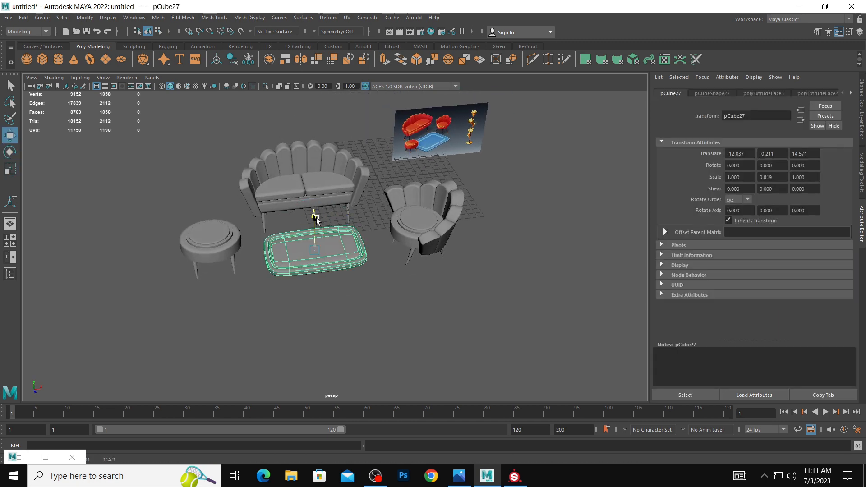
key("space")
left_click_drag(170, 273, 169, 292)
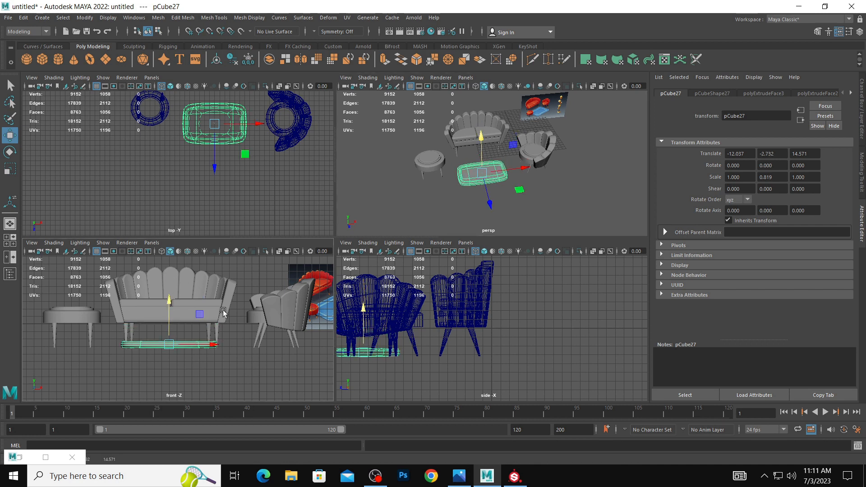
Move the sofa, armchair, stool and slab up together so they stand on the grid.
scroll(223, 310, "down", 2)
left_click_drag(65, 286, 302, 347)
left_click_drag(174, 299, 184, 284)
left_click(248, 329)
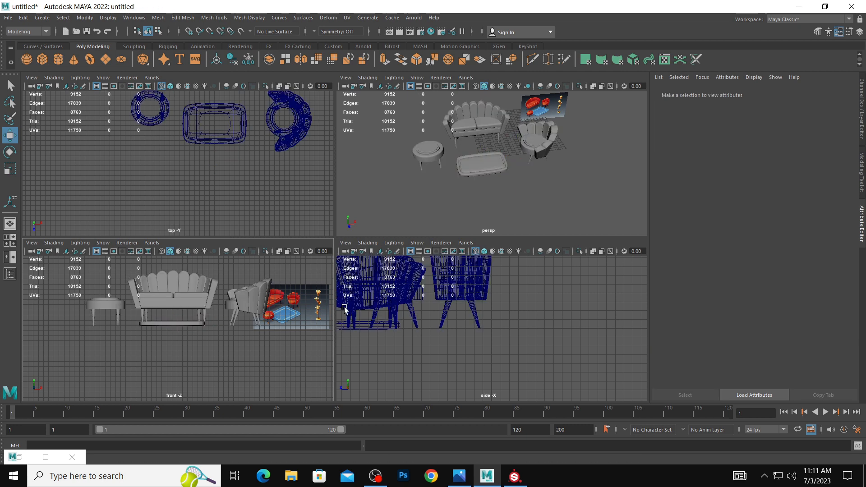
key("space")
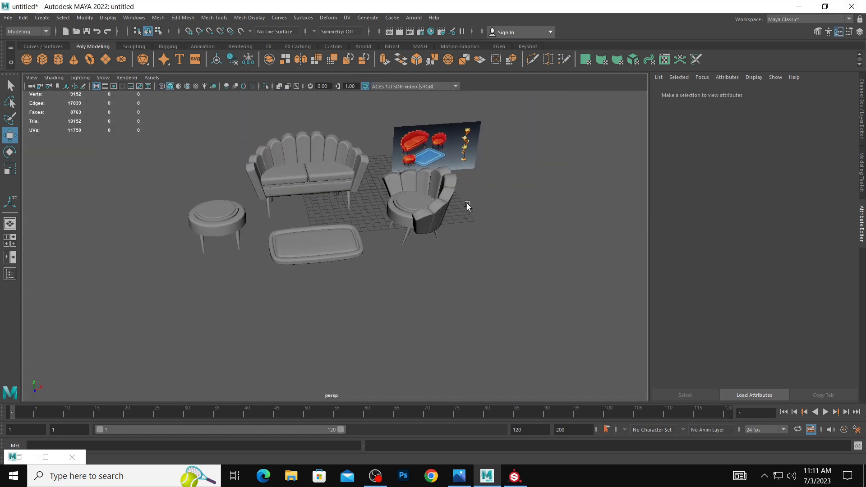
Raise the reference image plane to Translate Y 5.073.
left_click_drag(467, 204, 446, 203, "alt")
left_click(462, 154)
left_click_drag(470, 123, 470, 116)
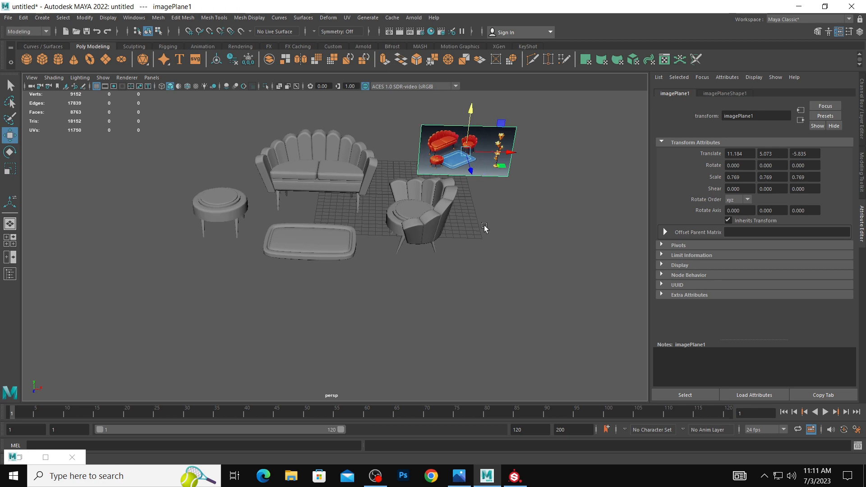
scroll(484, 228, "up", 2)
Scale the slab up uniformly to 1.025 along X and Z and 0.840 along Y.
left_click(307, 244)
key("e")
key("r")
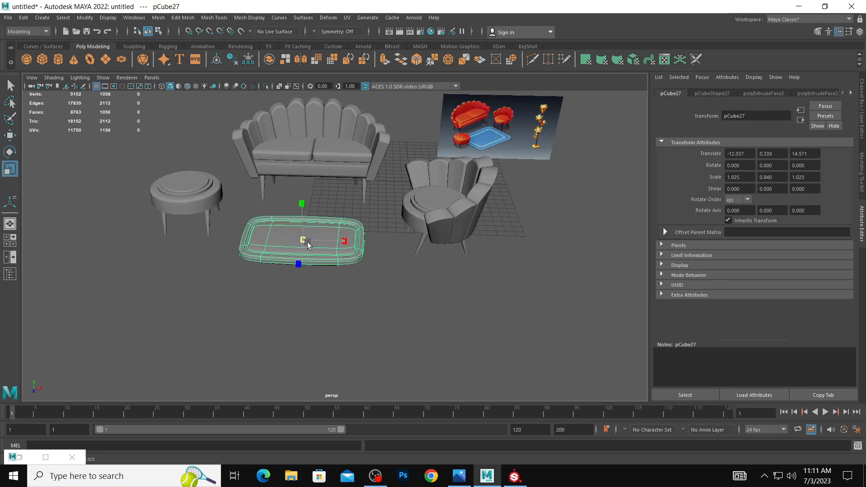
left_click(379, 270)
left_click_drag(378, 271, 375, 283, "alt")
left_click(311, 245)
scroll(321, 249, "down", 2)
left_click_drag(323, 250, 326, 258, "alt")
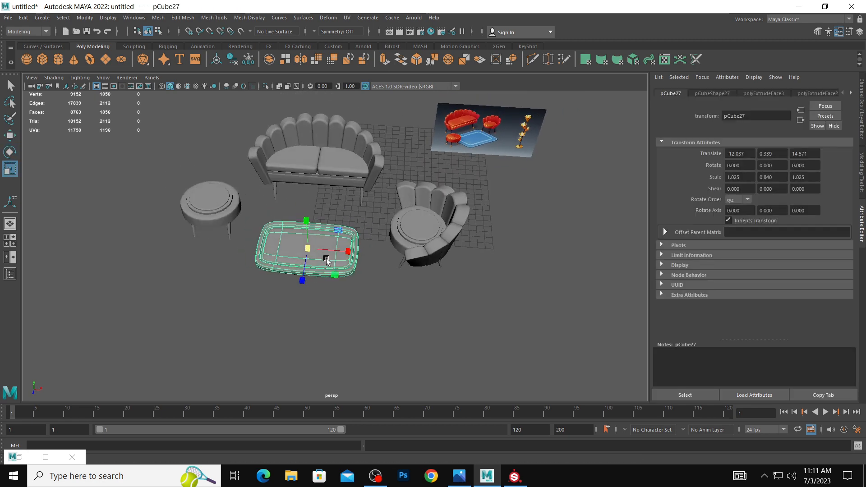
Create a thin polygon cube along the slab's short end nearest the armchair, working in the top view.
left_click(42, 59)
key("space")
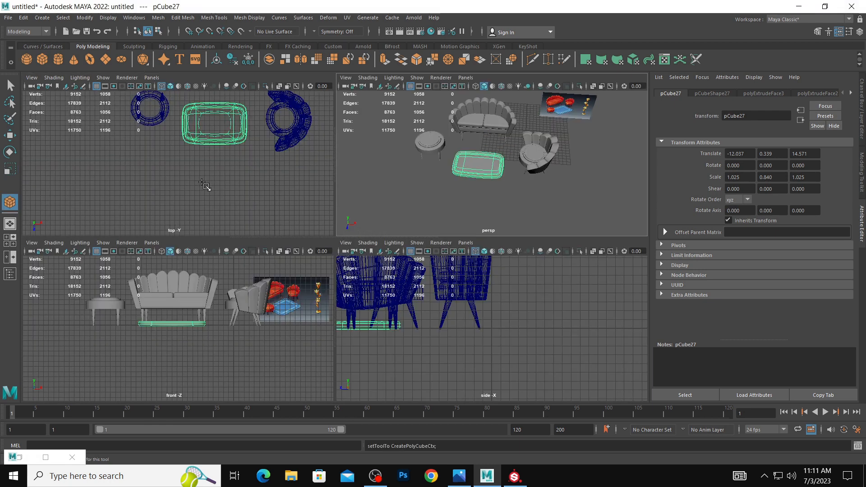
key("space")
middle_click_drag(218, 168, 182, 246, "alt")
right_click_drag(182, 247, 451, 262, "alt")
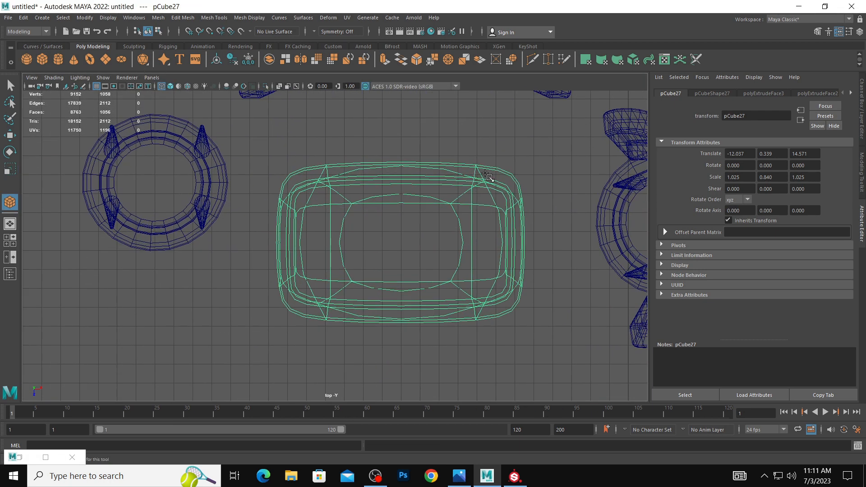
left_click_drag(503, 176, 519, 311)
key("r")
key("space")
Raise the thin cube above the slab to Translate Y 2.789 and reduce its height.
key("space")
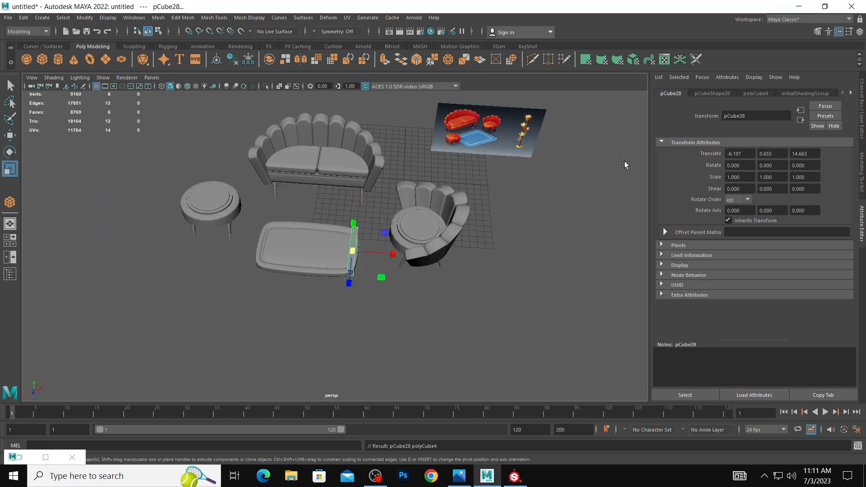
key("w")
mouse_move(353, 222)
left_mouse_down()
mouse_move(353, 209)
mouse_move(357, 219)
left_mouse_up()
key("e")
key("r")
key("space")
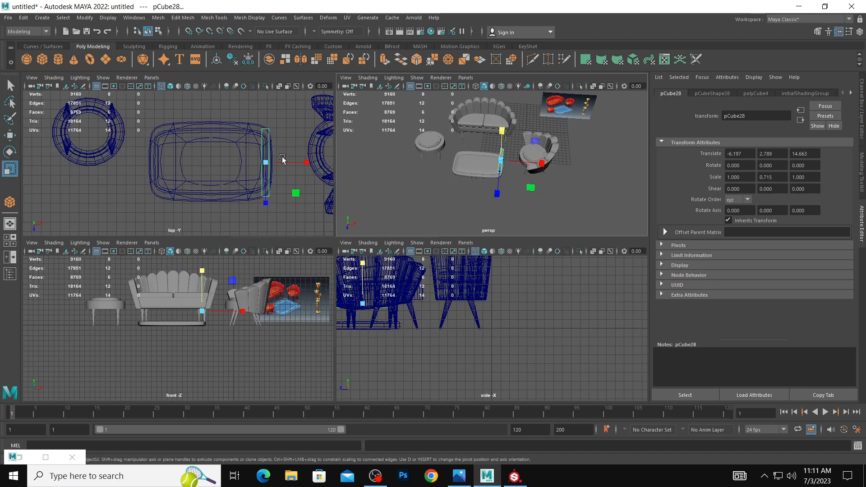
left_click_drag(502, 130, 503, 140)
key("space")
key("f")
Extrude the thin cube's inner long side face repeatedly across the slab in eleven sections, following its far long edge to the opposite short end.
right_click_drag(468, 206, 441, 236)
left_click(443, 215)
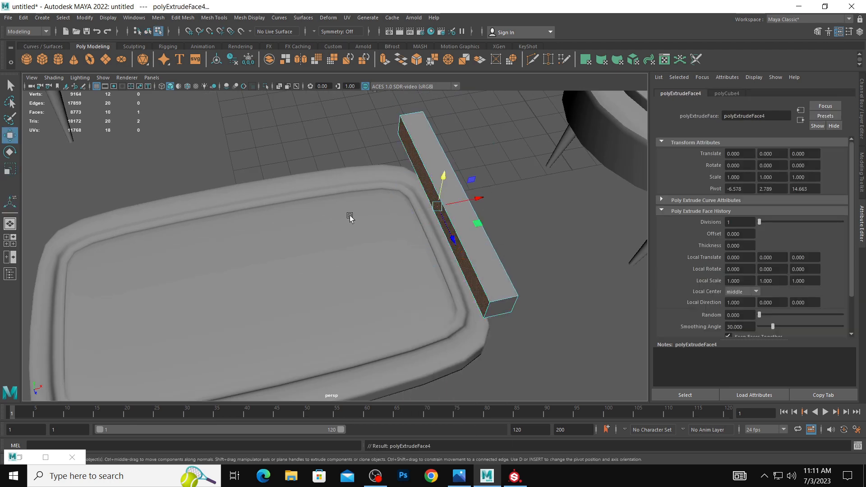
key("space")
key("space")
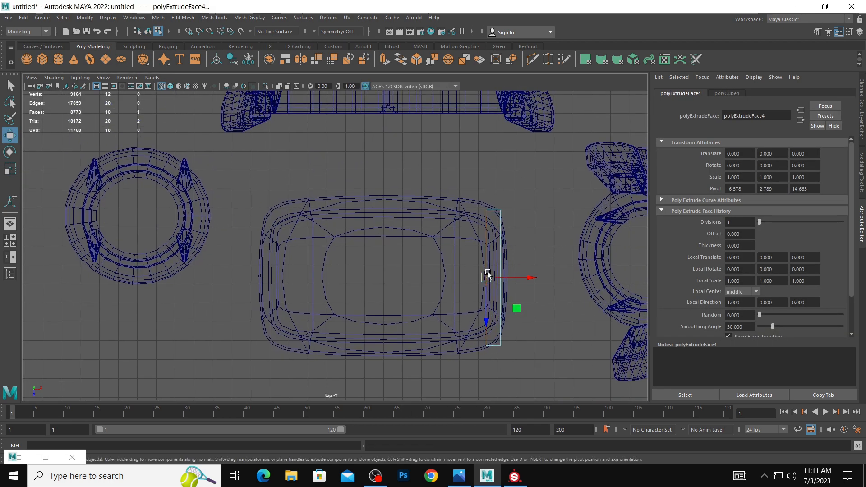
left_click_drag(486, 278, 260, 298)
key("g")
key("w")
key("g")
key("w")
key("g")
key("w")
key("g")
key("w")
key("g")
key("w")
key("g")
key("w")
key("g")
key("w")
key("g")
key("w")
key("g")
key("w")
key("g")
key("w")
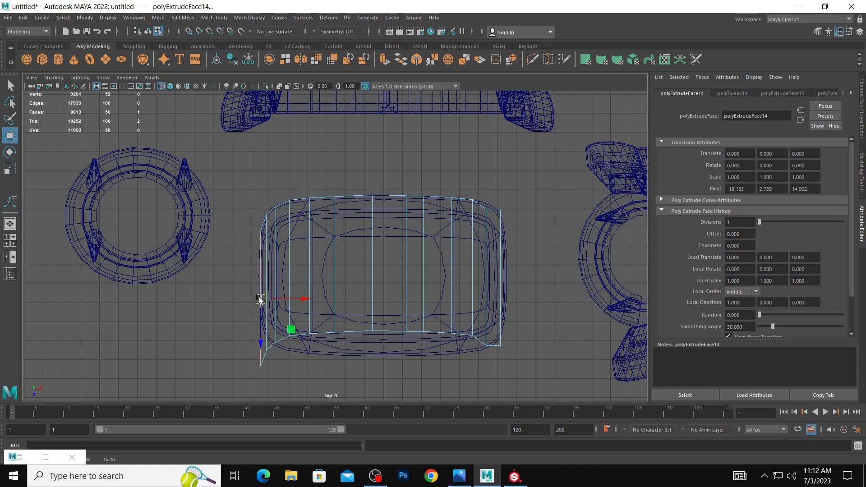
Align the new piece's corner vertex pairs at the armchair end with the slab's rounded outline.
right_click_drag(476, 227, 493, 218)
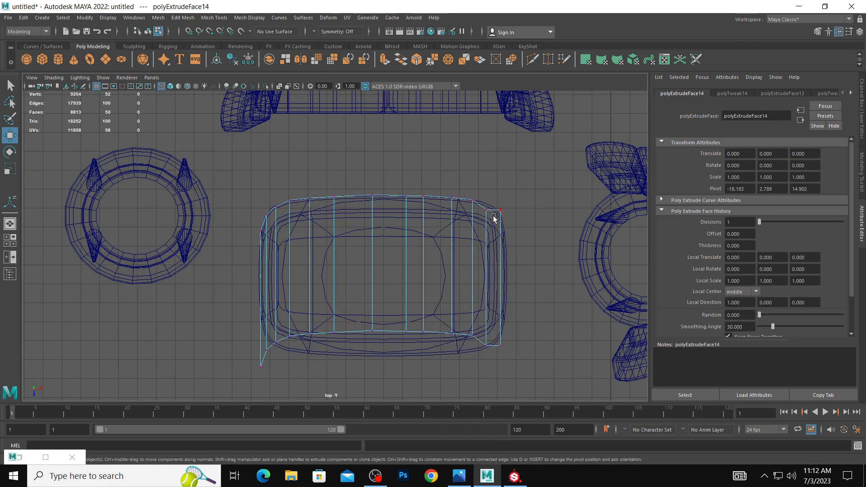
left_click_drag(490, 219, 490, 218)
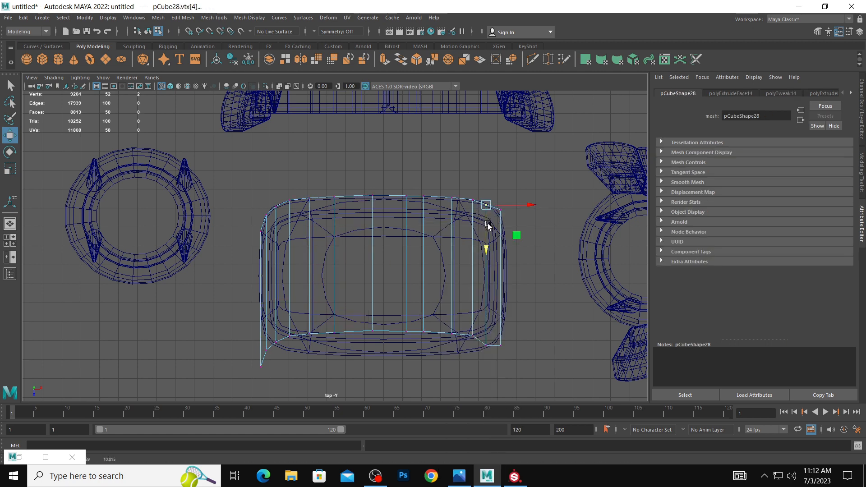
left_click_drag(479, 330, 497, 327)
left_click_drag(499, 357, 500, 352)
Pull the top piece's near-side vertex pairs outward onto the slab's outline, from the armchair end along the long edge.
left_click_drag(470, 328, 475, 371)
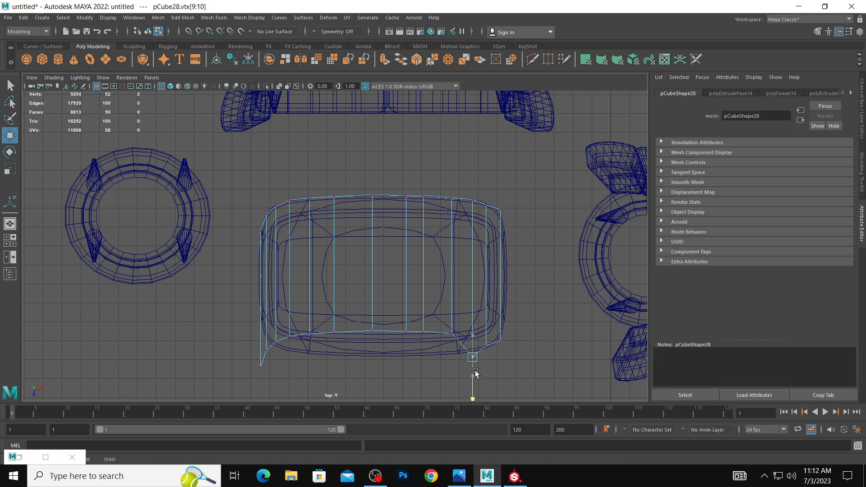
left_click_drag(446, 327, 456, 358)
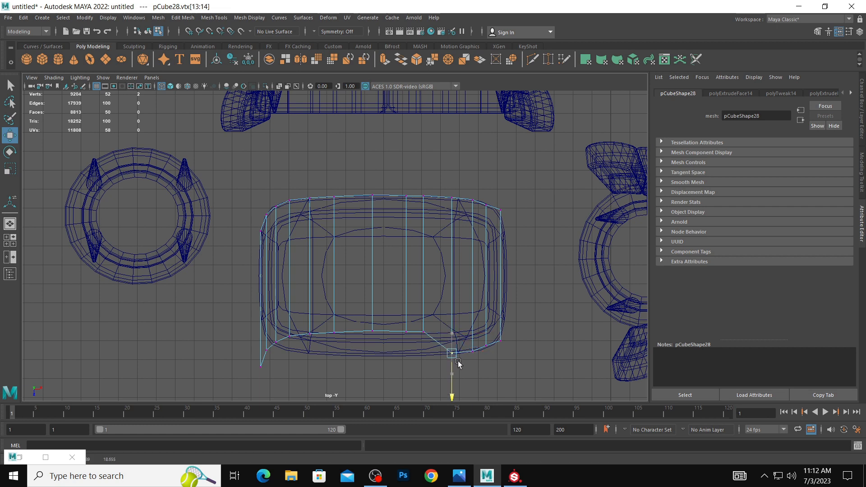
key("ctrl+z")
key("ctrl+z")
key("ctrl+z")
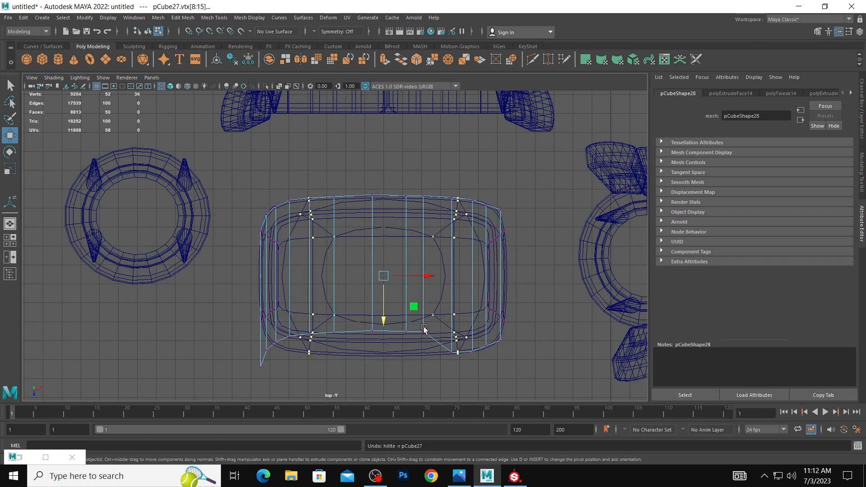
left_click_drag(436, 350, 437, 349)
left_click_drag(425, 356, 409, 370)
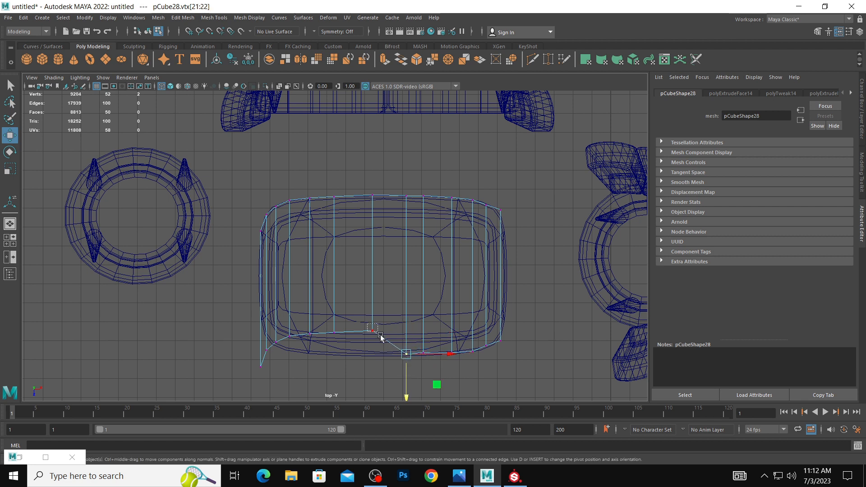
left_click_drag(381, 338, 322, 321)
left_click_drag(334, 347, 336, 357)
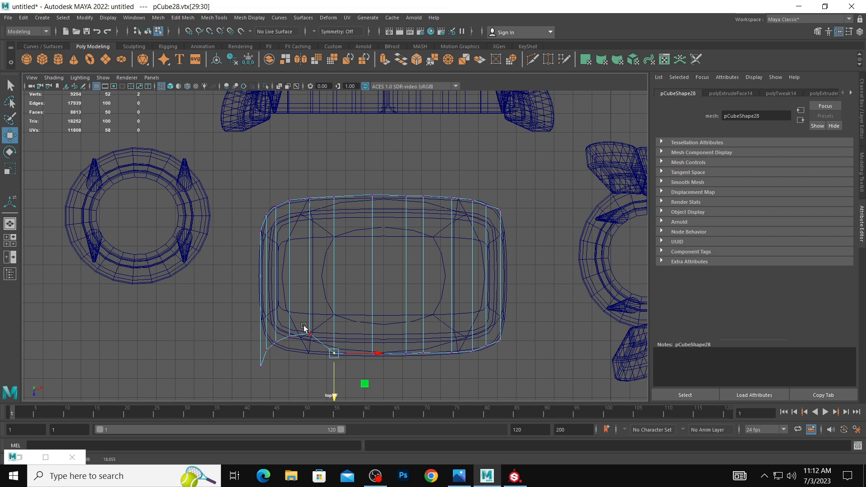
Align the remaining near-side vertex pairs with the slab's rounded corner at the short end nearest the round stool.
left_click(310, 347)
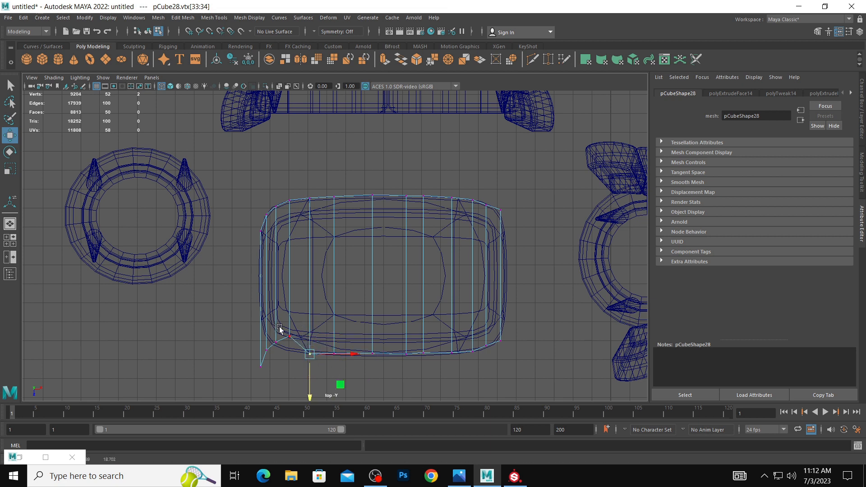
left_click(289, 346)
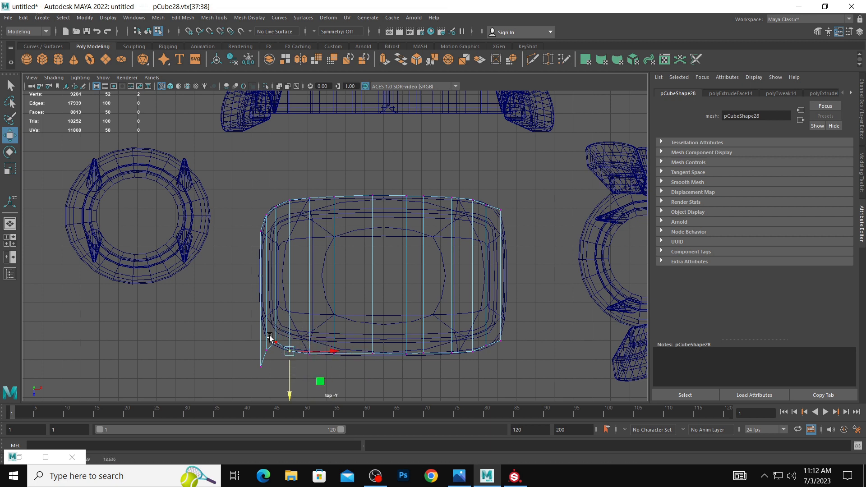
left_click(275, 344)
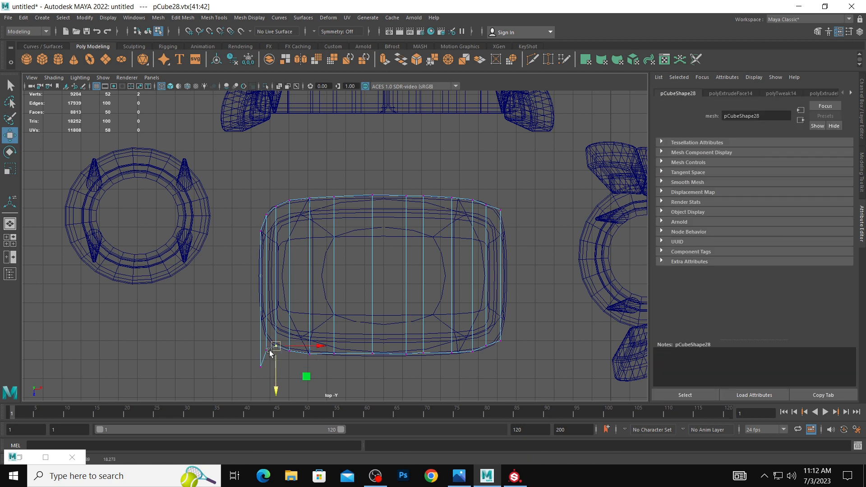
left_click(267, 340)
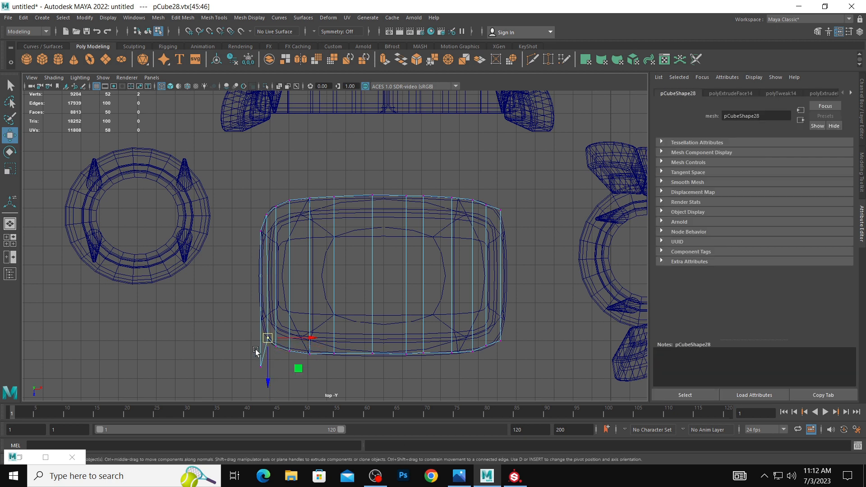
left_click(261, 323)
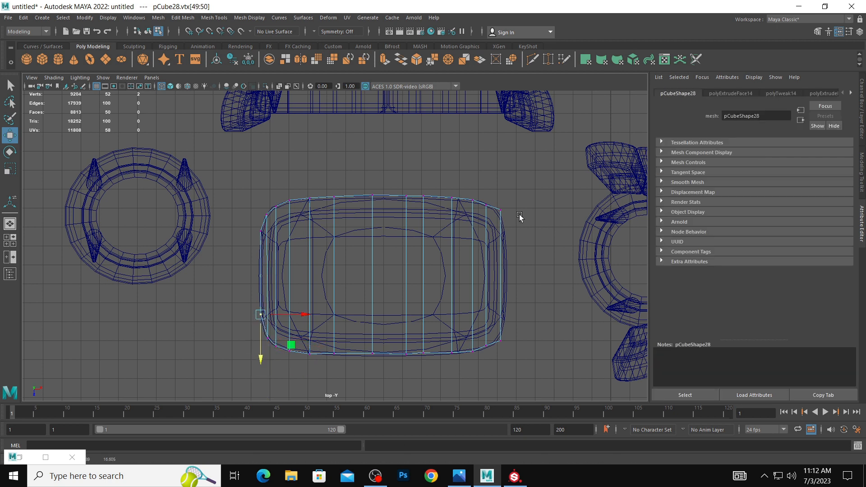
Insert four evenly spaced edge loops lengthwise through the top piece, using the multiple edge loops setting.
left_click_drag(494, 202, 506, 215)
right_click_drag(486, 227, 487, 205)
left_click(487, 238)
right_click(488, 239, "shift")
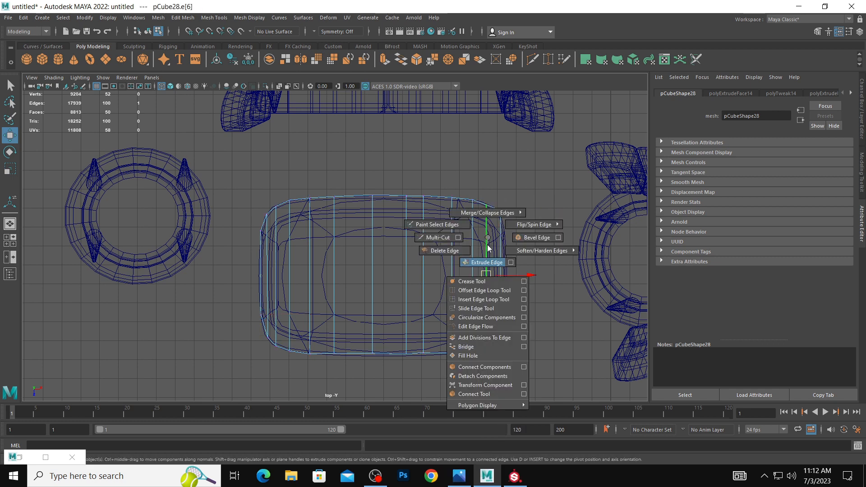
left_click(482, 300)
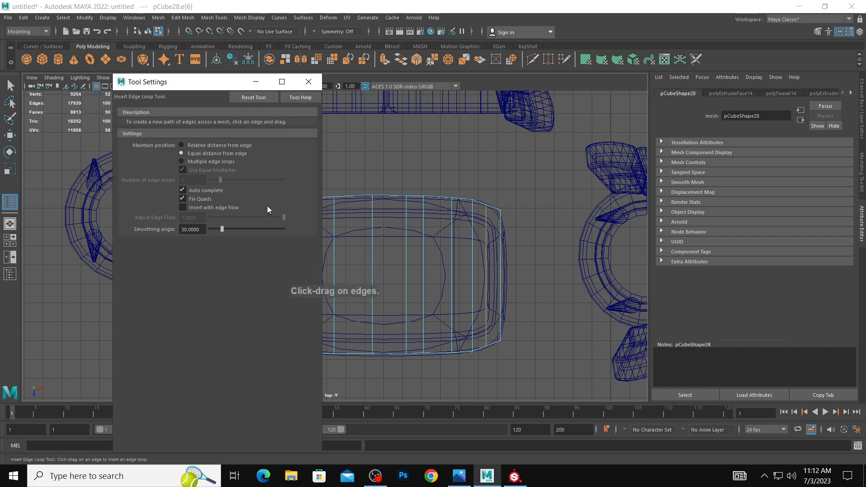
left_click(181, 162)
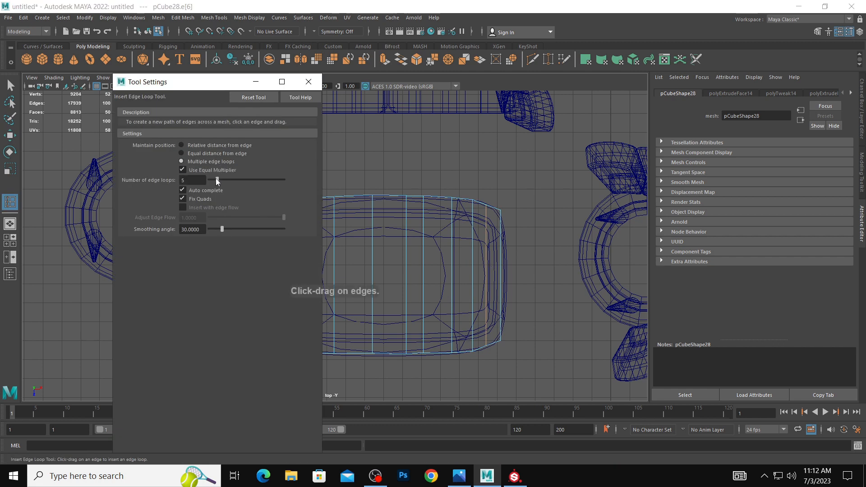
left_click(406, 265)
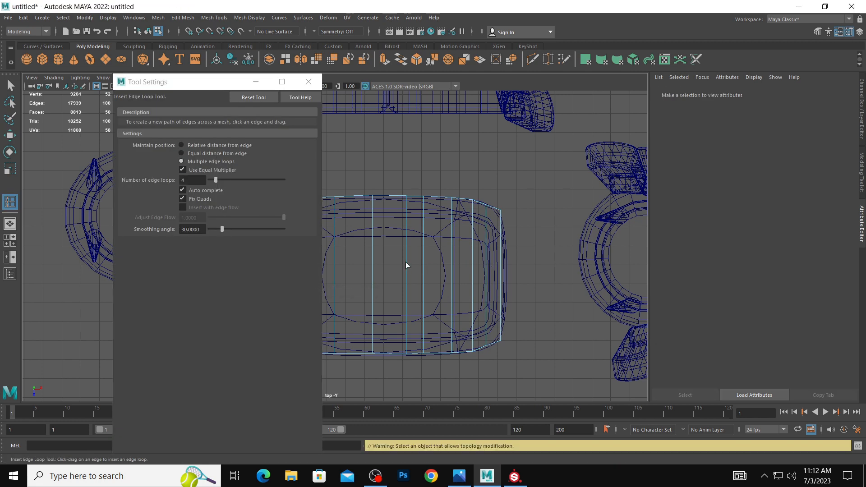
left_click(255, 82)
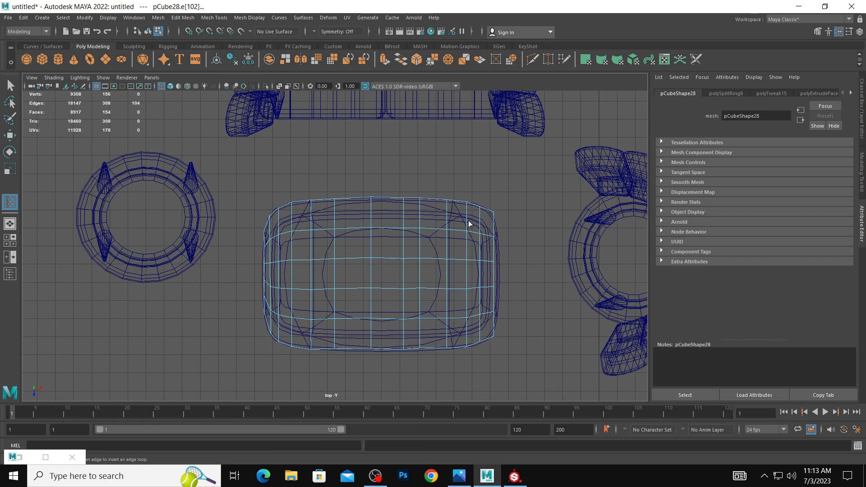
Scale the outer two lengthwise edge loops and then the middle two along the piece's length to round out its short ends.
key("w")
right_click_drag(456, 227, 455, 201)
double_click(429, 229)
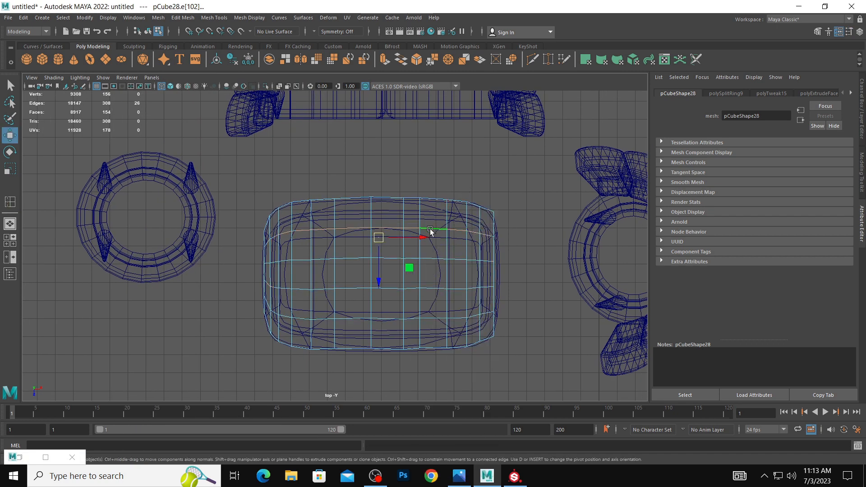
double_click(441, 319, "shift")
key("r")
left_click_drag(422, 275, 424, 277)
double_click(454, 261)
double_click(455, 289, "shift")
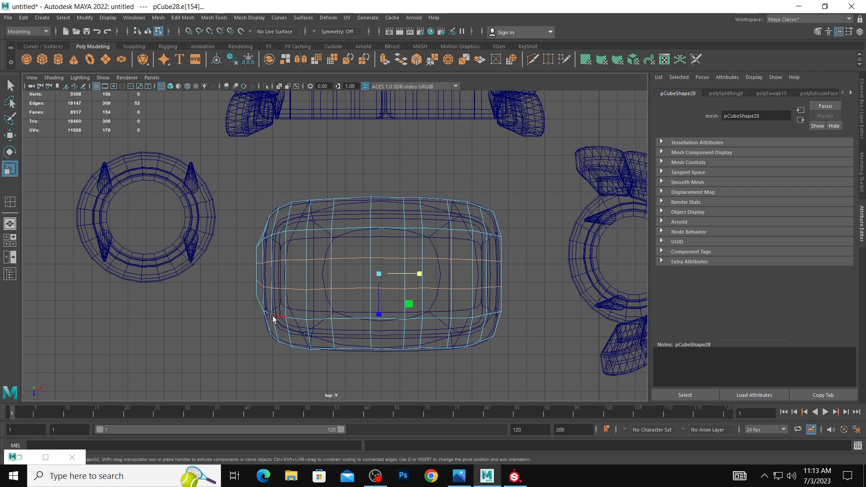
right_click_drag(259, 294, 251, 283)
Reposition the corner vertices at the top piece's short end nearest the round stool to smooth its outline.
left_click_drag(266, 317, 296, 307)
key("w")
left_click_drag(265, 232, 263, 232)
Flatten the middle vertex pairs of the top piece's near long edge into a straight line and shift them along the depth axis.
key("space")
key("space")
right_click_drag(551, 180, 358, 195, "alt")
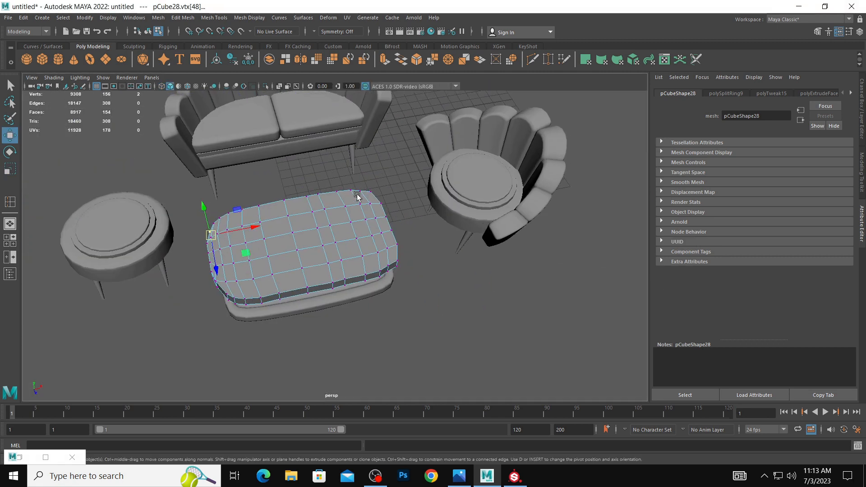
left_click_drag(359, 196, 363, 180, "alt")
left_click_drag(290, 216, 291, 259, "alt")
middle_click_drag(291, 258, 305, 207, "alt")
right_click_drag(305, 207, 323, 259, "alt")
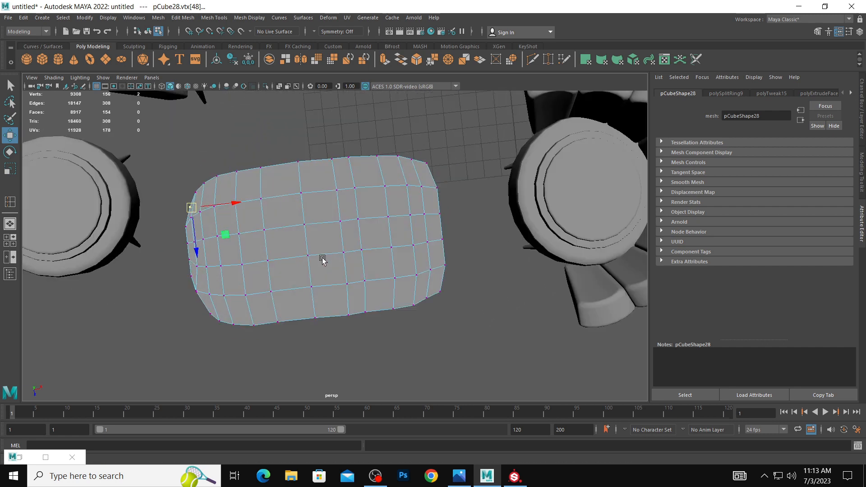
middle_click_drag(323, 259, 321, 274, "alt")
left_click_drag(322, 337, 397, 350)
key("space")
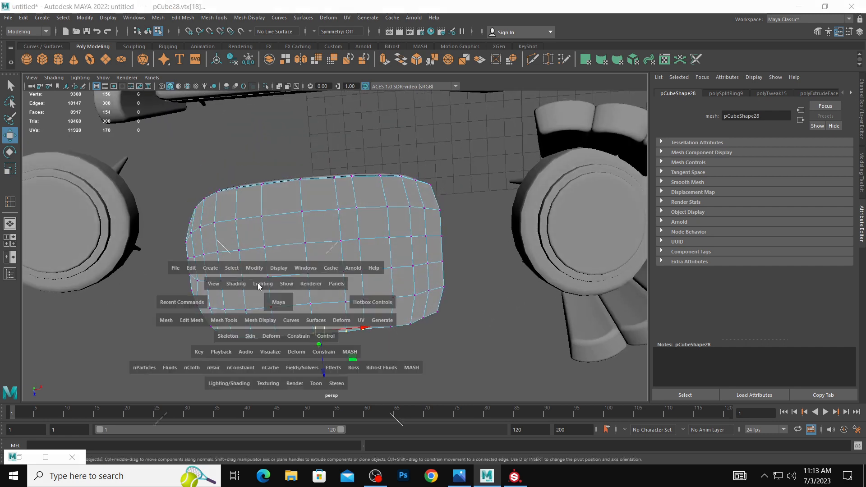
left_click_drag(161, 208, 244, 226)
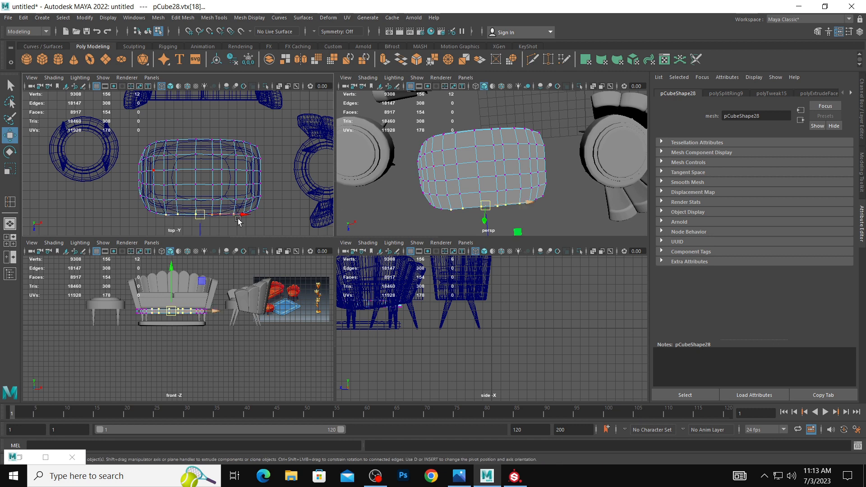
key("r")
middle_click_drag(236, 192, 248, 153, "alt")
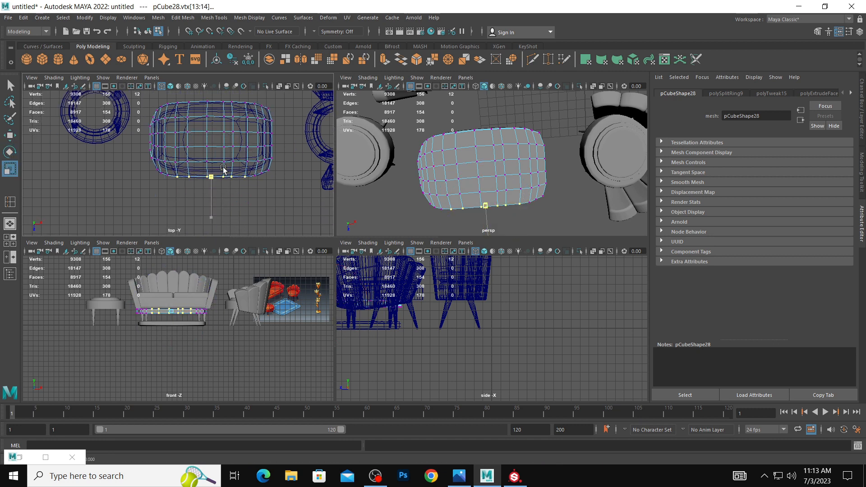
key("w")
left_click_drag(212, 210, 212, 212)
key("space")
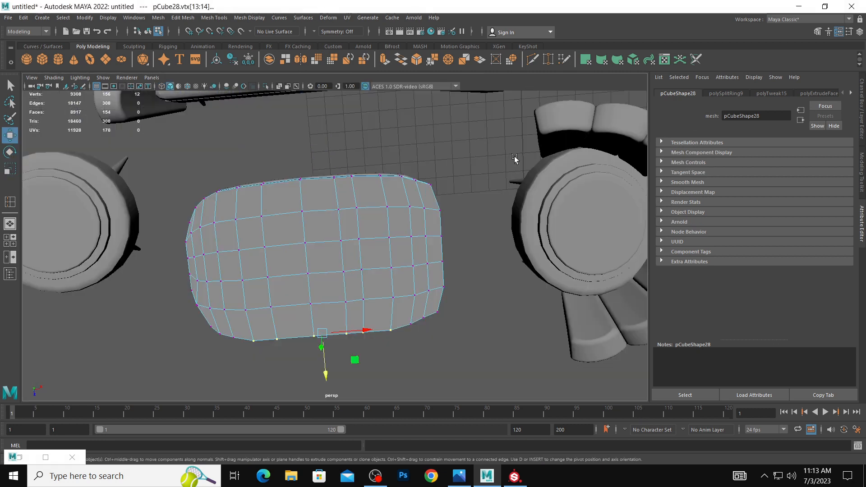
Adjust the near corner vertex pair at the armchair end and a vertex pair along the near long edge to even the outline.
left_click_drag(443, 177, 446, 158, "alt")
left_click(440, 141)
mouse_move(407, 153)
right_mouse_down()
mouse_move(440, 140)
mouse_move(407, 155)
right_mouse_up()
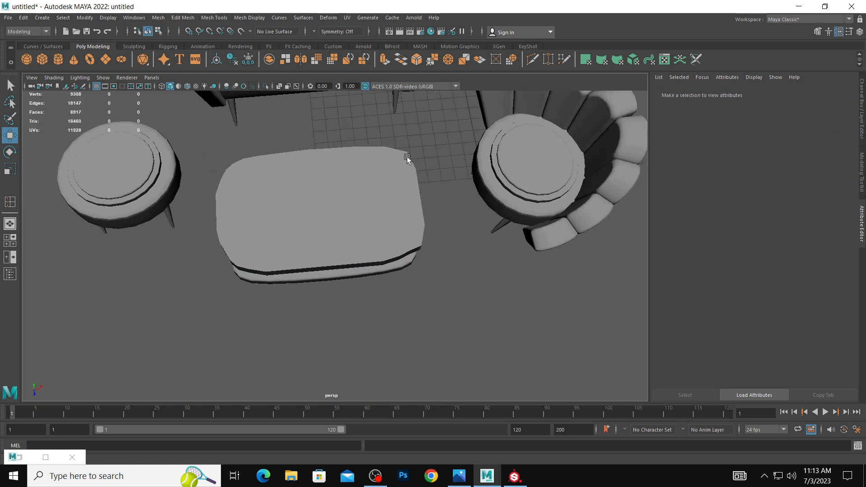
left_click_drag(397, 182, 389, 170, "alt")
right_click_drag(376, 174, 447, 198, "alt")
left_click(448, 199)
left_click_drag(472, 209, 444, 262, "alt")
right_click_drag(429, 230, 397, 209)
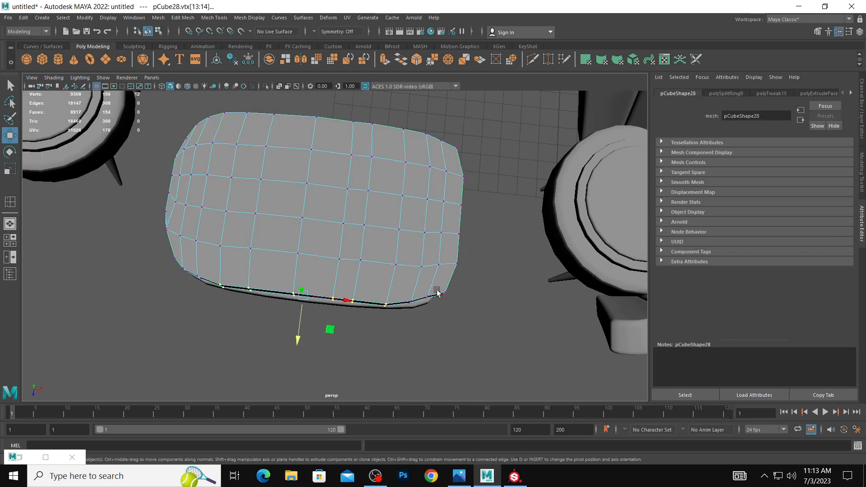
left_click_drag(434, 286, 444, 319)
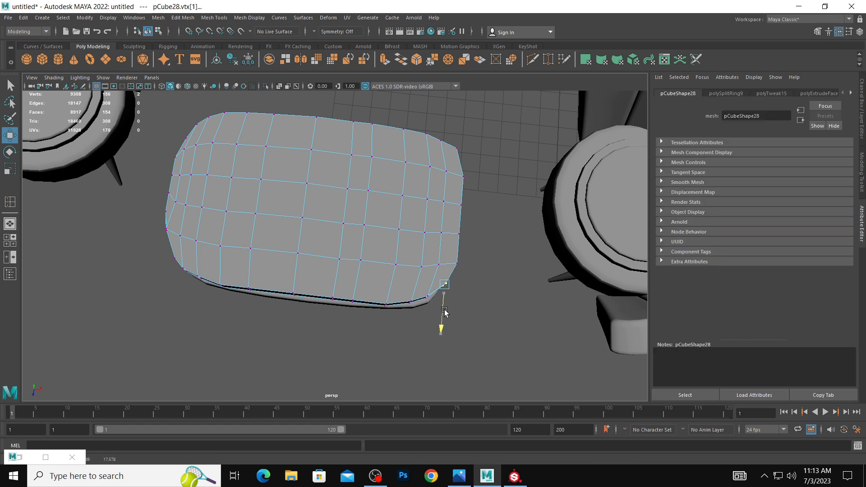
middle_click_drag(236, 284, 306, 281, "alt")
left_click_drag(303, 277, 431, 305)
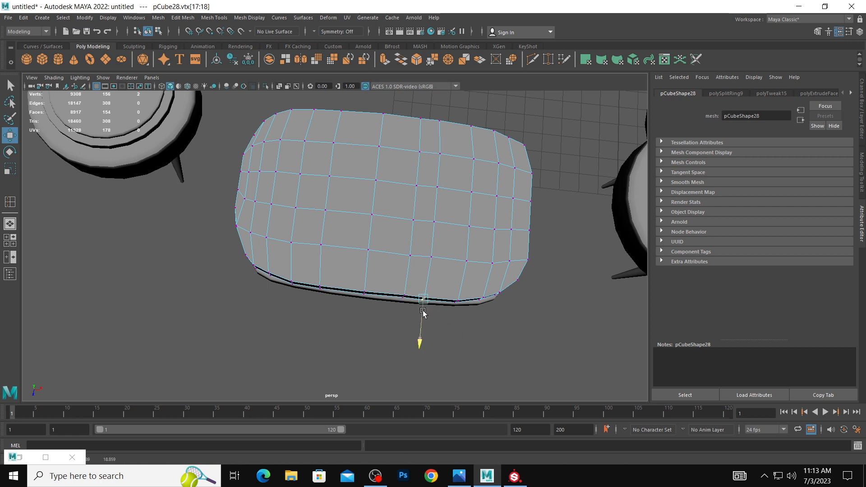
Soften the selected edges on the top piece's near side close to the armchair-end corner.
left_click_drag(490, 261, 460, 239, "alt")
right_click_drag(412, 189, 572, 201)
scroll(469, 197, "down", 4)
left_click_drag(468, 197, 467, 183, "alt")
scroll(454, 194, "up", 3)
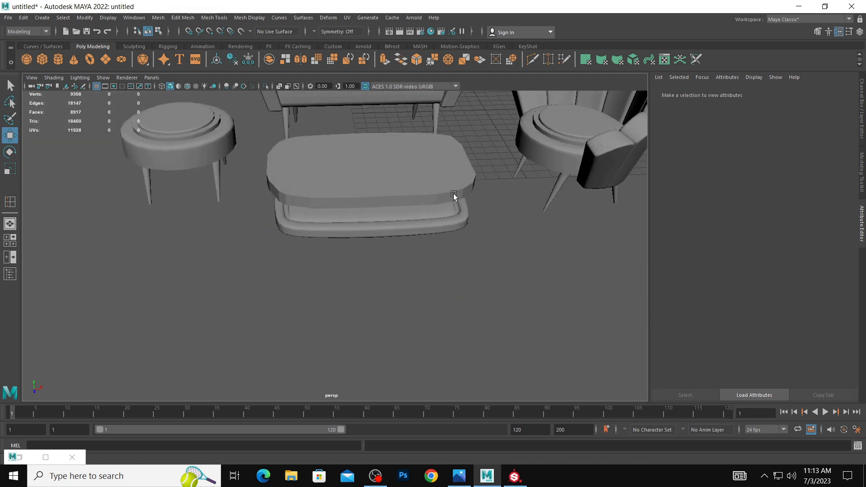
left_click(461, 185)
right_click_drag(461, 182, 461, 160)
left_click(452, 193)
double_click(427, 194, "shift")
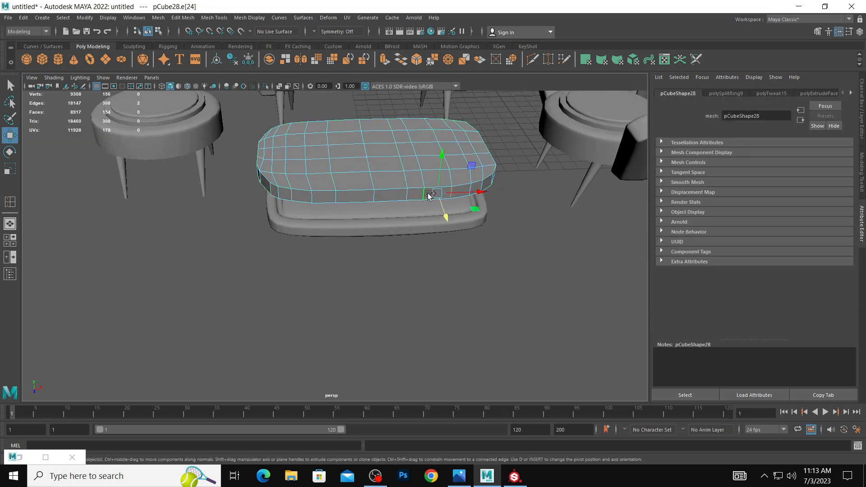
right_click_drag(428, 194, 499, 170, "shift")
left_click(527, 168)
scroll(472, 170, "down", 2)
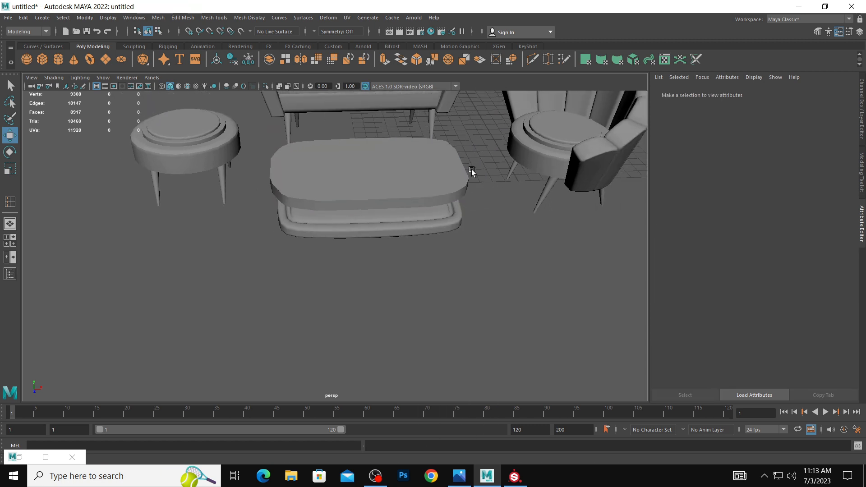
Try to bevel the edge loop running around the top piece's upper rim.
left_click(447, 181)
right_click_drag(446, 180, 442, 145)
double_click(437, 199)
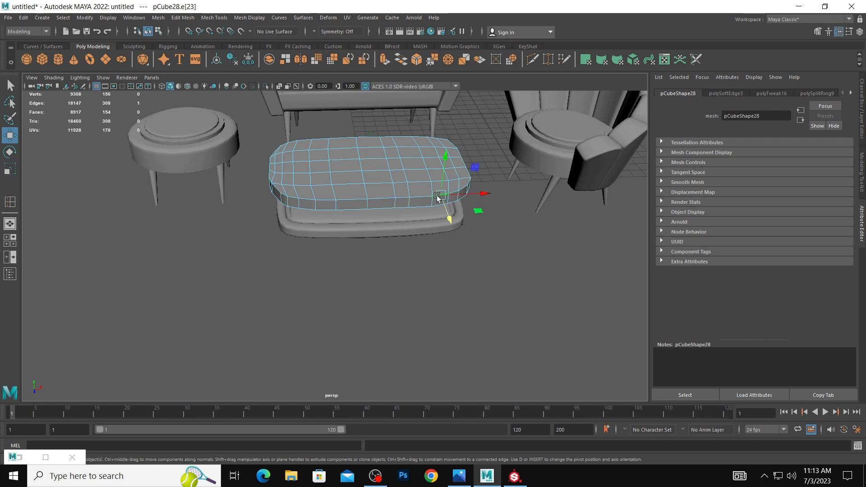
left_click_drag(453, 199, 440, 220, "alt")
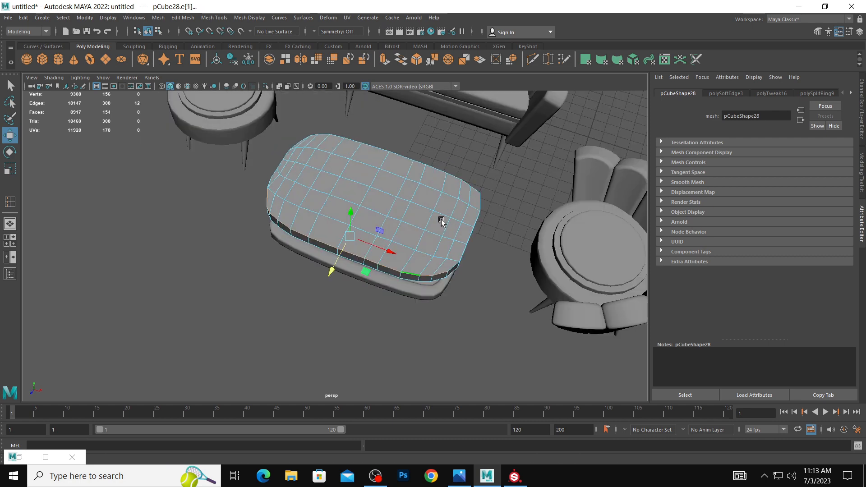
double_click(455, 268, "shift")
double_click(467, 185, "shift")
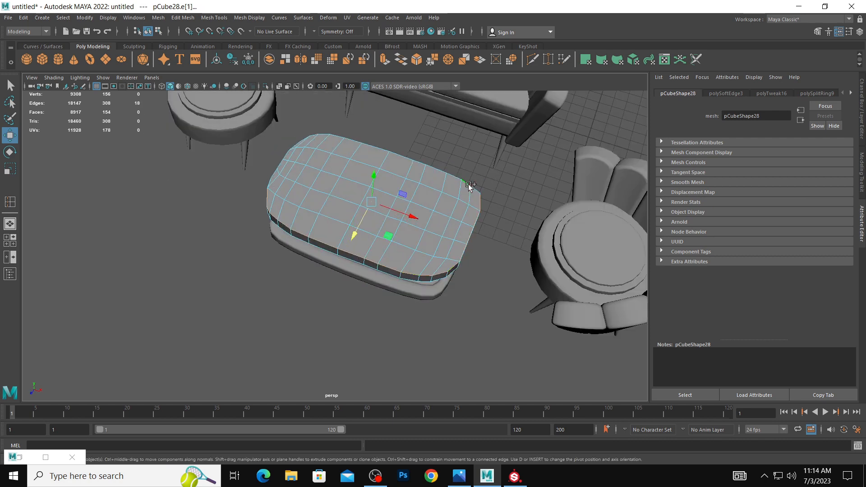
left_click_drag(294, 144, 324, 175, "alt")
right_click_drag(326, 180, 329, 199, "shift")
left_click_drag(442, 242, 471, 242)
left_click_drag(312, 197, 423, 201, "alt")
key("ctrl+z")
key("ctrl+z")
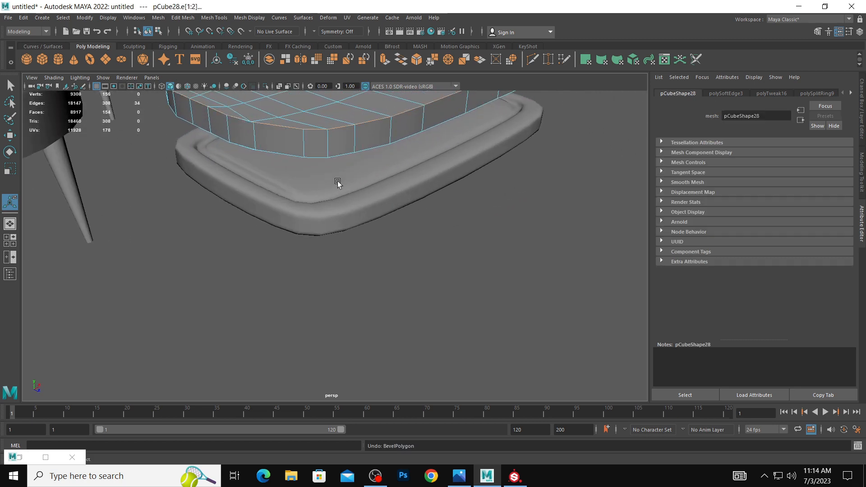
Move the upper-rim vertex near the top piece's near corner to even out the corner curve.
left_click_drag(339, 183, 270, 210, "alt")
right_click_drag(269, 210, 230, 222)
key("w")
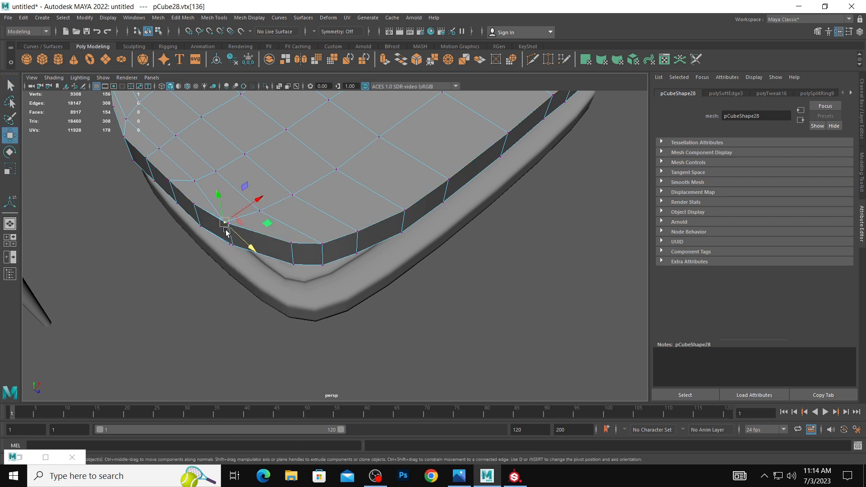
left_click_drag(226, 223, 242, 216)
Bevel the complete edge loop around the top piece's upper rim with a fraction of 0.5 and several segments.
right_click_drag(280, 225, 286, 207)
double_click(269, 235)
left_click_drag(268, 235, 247, 236, "alt")
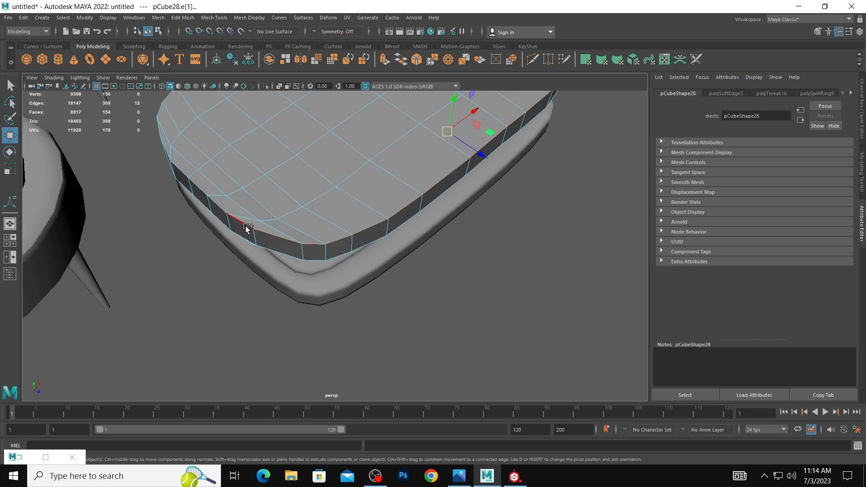
double_click(246, 227, "shift")
left_click_drag(235, 180, 309, 280, "alt")
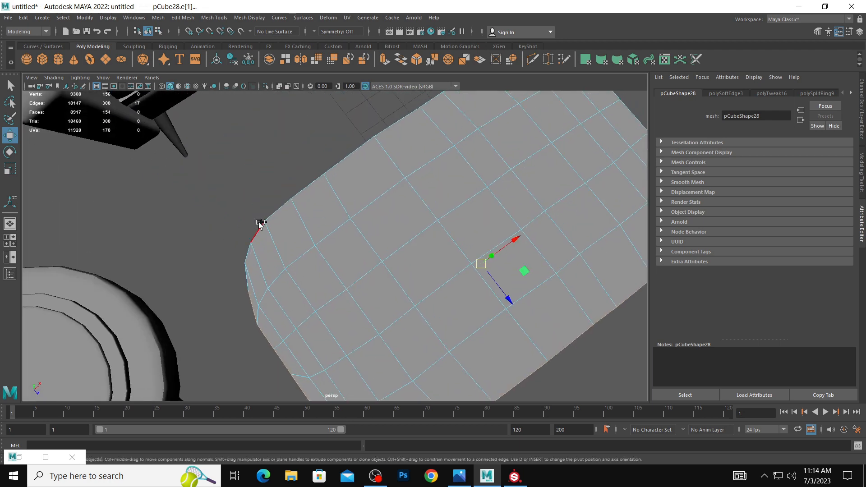
double_click(261, 227, "shift")
left_click_drag(333, 232, 383, 240, "alt")
middle_click_drag(382, 240, 242, 294, "alt")
left_click_drag(242, 294, 229, 295, "alt")
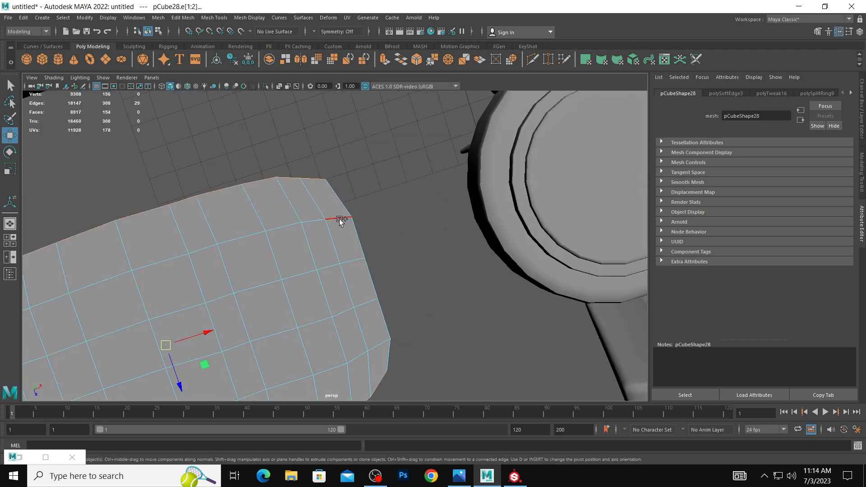
double_click(337, 201, "shift")
left_click_drag(395, 283, 387, 221, "alt")
middle_click_drag(387, 226, 508, 245, "alt")
left_click_drag(376, 259, 414, 269, "alt")
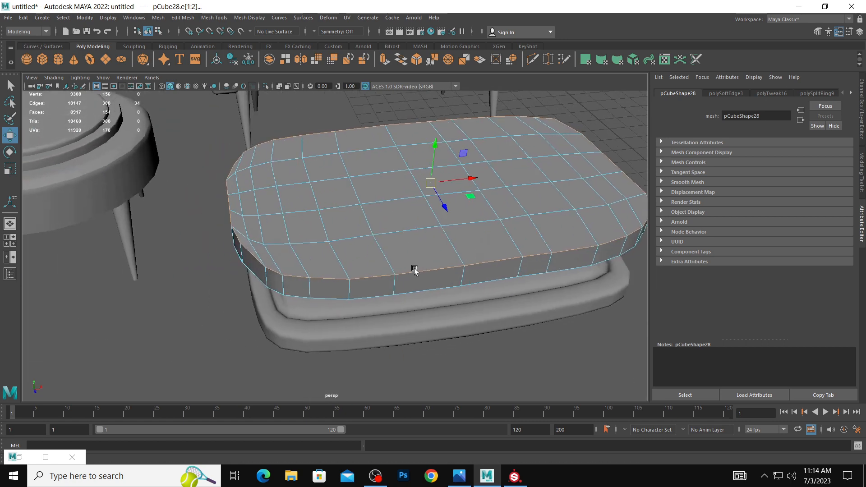
right_click_drag(399, 270, 426, 271, "shift")
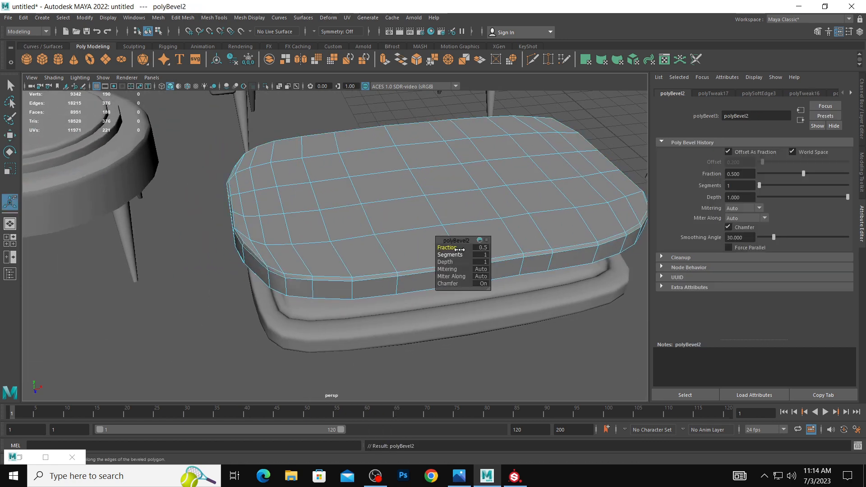
mouse_move(451, 247)
left_mouse_down()
mouse_move(486, 245)
mouse_move(453, 255)
left_mouse_up()
right_click_drag(411, 226, 458, 211)
left_click(539, 324)
Compare the outline of the top piece with the slab beneath it in perspective and from the top view.
left_click_drag(539, 324, 537, 339, "alt")
right_click_drag(537, 338, 420, 322, "alt")
left_click(423, 291)
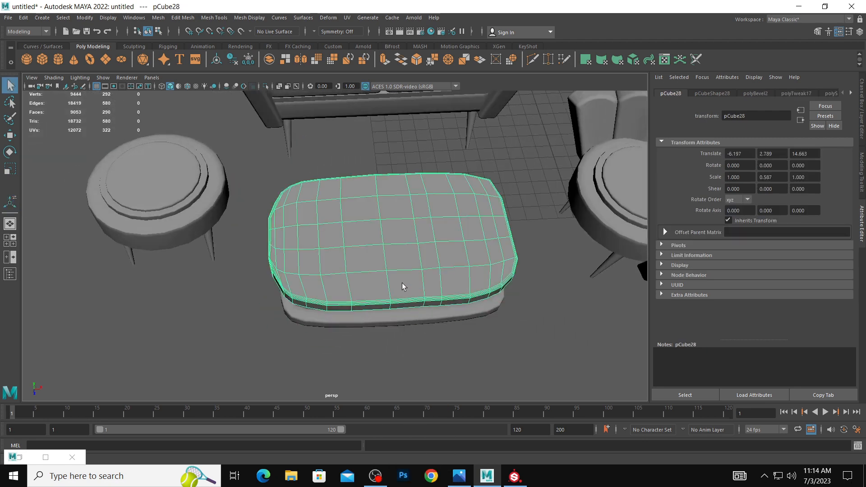
left_click_drag(403, 284, 395, 289, "alt")
right_click_drag(346, 211, 347, 237)
key("space")
key("space")
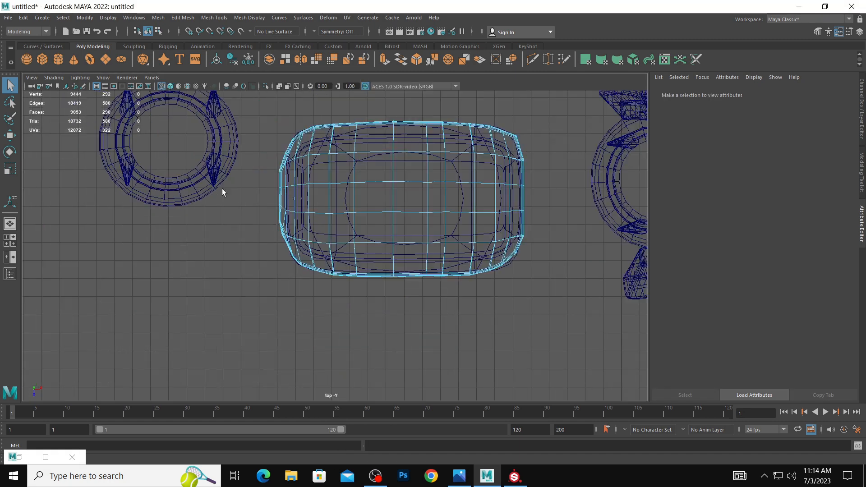
middle_click_drag(222, 190, 210, 230, "alt")
right_click_drag(299, 188, 299, 211)
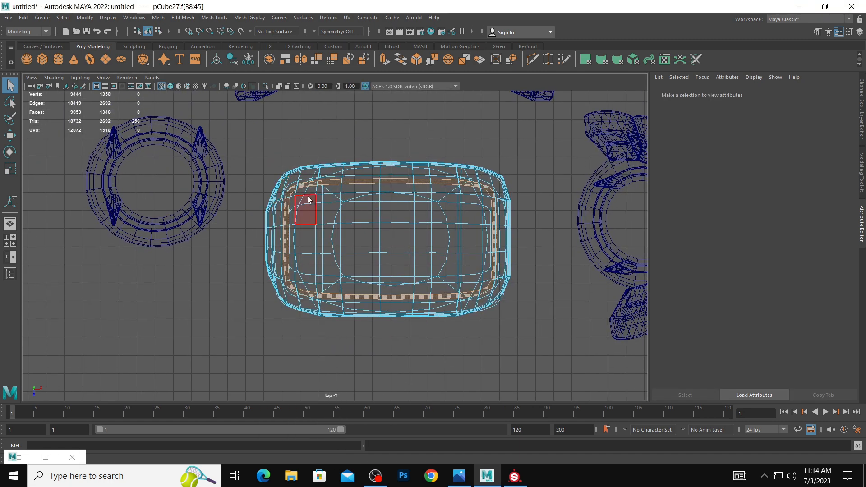
key("ctrl+z")
right_click_drag(365, 176, 428, 168)
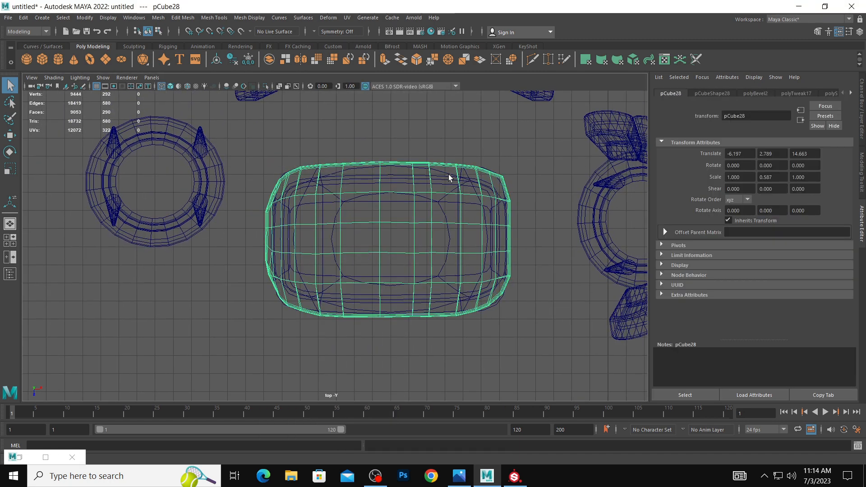
key("space")
key("space")
scroll(513, 169, "down", 5)
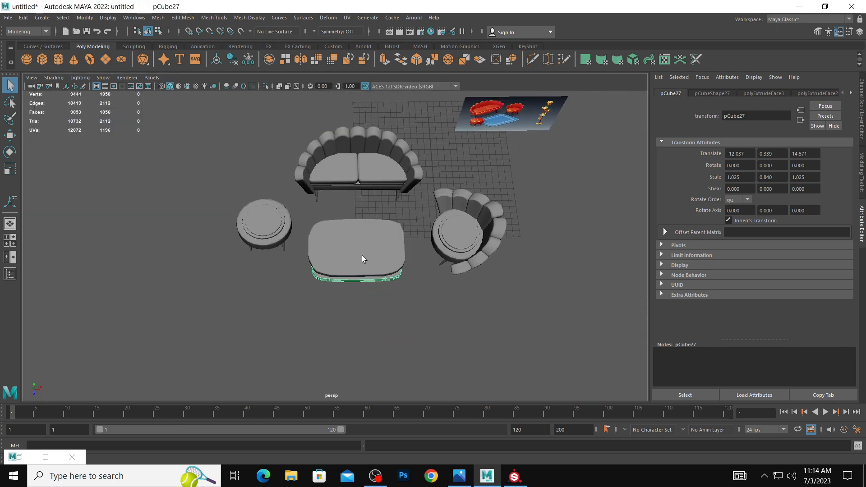
Draw a polygon cube on the ground in front of the table, about 16 wide, 11.2 deep and 2.5 high.
left_click(58, 59)
left_click(44, 59)
middle_click_drag(397, 266, 398, 235, "alt")
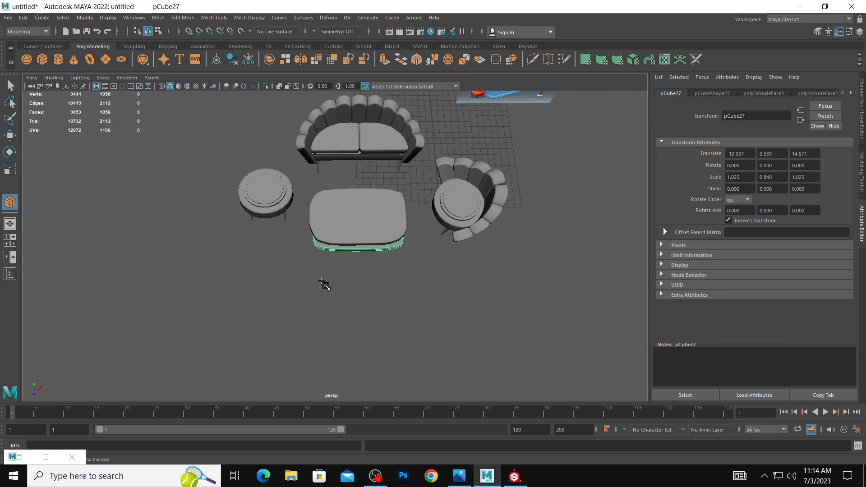
left_click_drag(324, 285, 449, 359)
middle_click_drag(450, 360, 415, 299, "alt")
left_click_drag(416, 299, 412, 257, "alt")
Flatten the new block by scaling its height to about 0.54.
key("r")
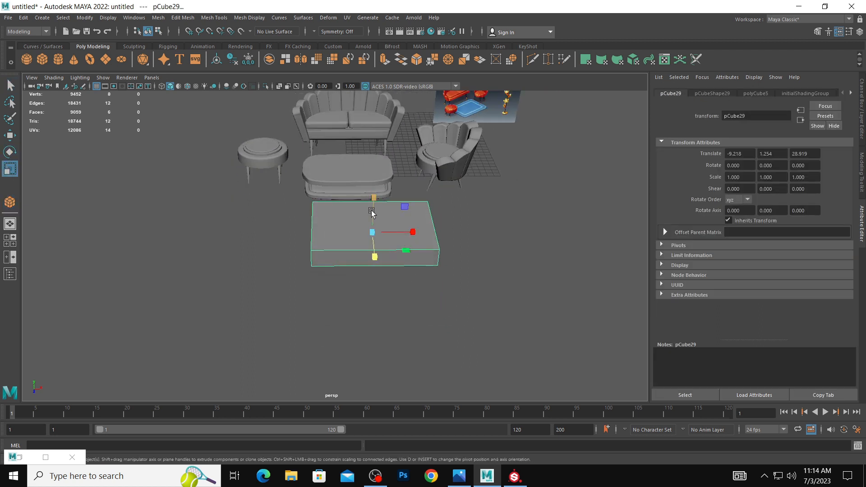
left_click_drag(375, 201, 377, 211)
left_click_drag(427, 253, 418, 252, "alt")
Bevel the block's four vertical corner edges with a fraction of 0.51 and 5 segments.
right_click_drag(418, 252, 418, 230)
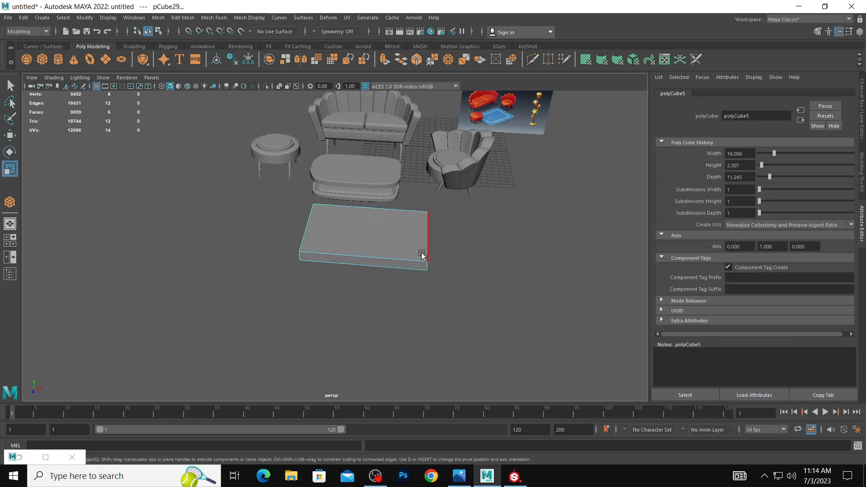
left_click(427, 267)
left_click_drag(428, 267, 387, 249, "alt")
left_click(394, 260, "shift")
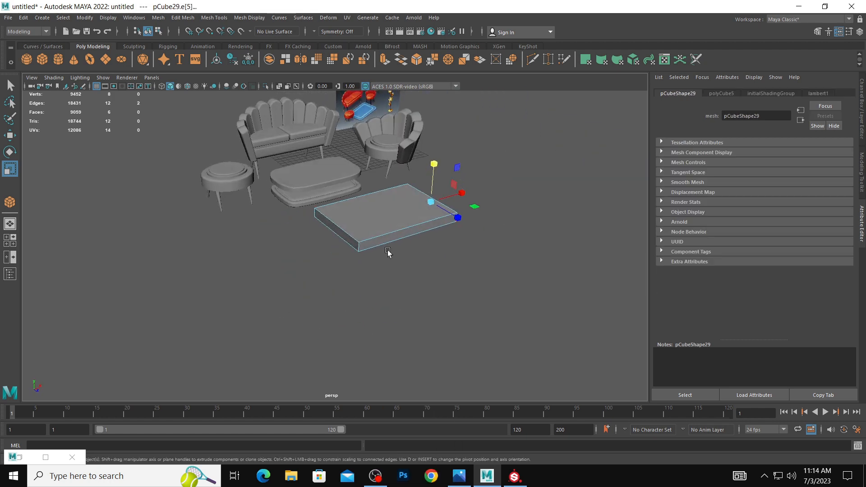
left_click(358, 245, "shift")
right_click(311, 216, "shift")
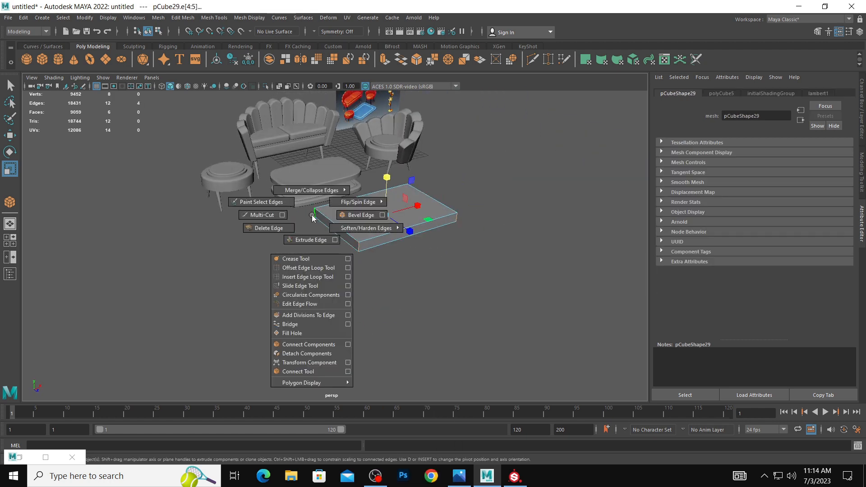
left_click(351, 217)
left_click_drag(442, 248, 452, 255)
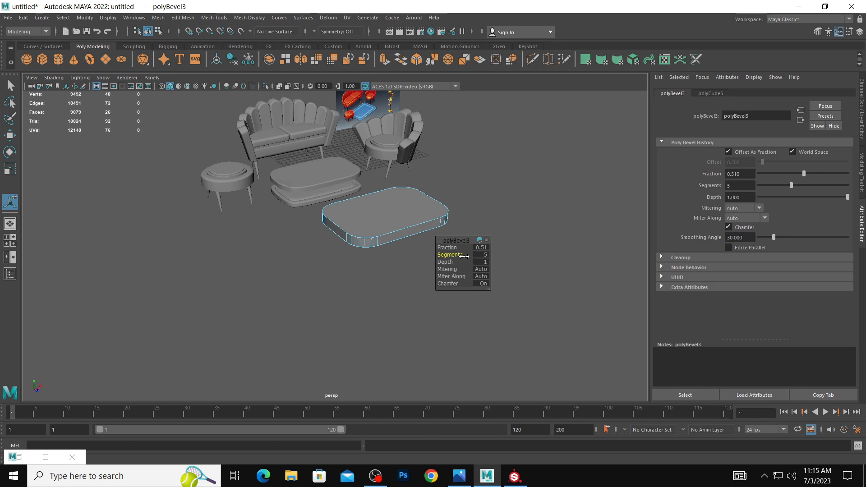
Inset the block's top face twice by extruding it with offsets of 0.92 and 0.49.
left_click_drag(462, 195, 457, 224, "alt")
right_click_drag(394, 215, 392, 230)
left_click(392, 230)
left_click_drag(452, 257, 398, 233, "alt")
right_click_drag(384, 224, 387, 251, "shift")
left_click(462, 264)
left_click_drag(462, 263, 476, 264)
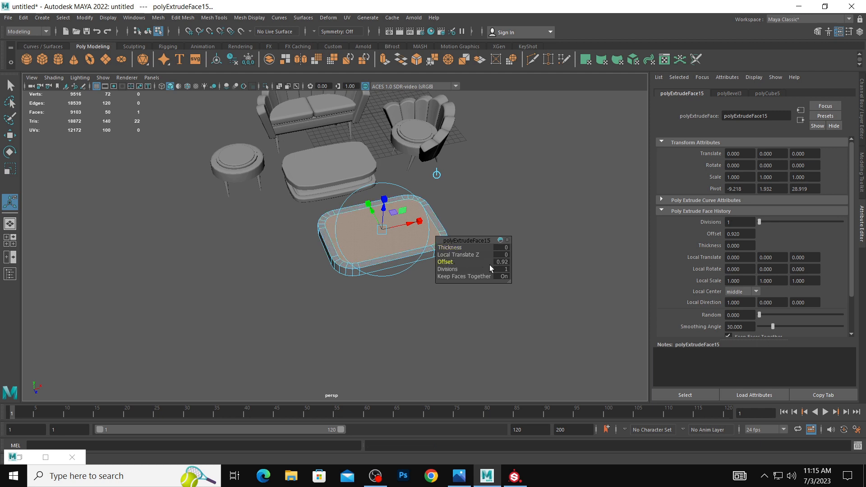
key("ctrl+e")
left_click_drag(444, 261, 457, 263)
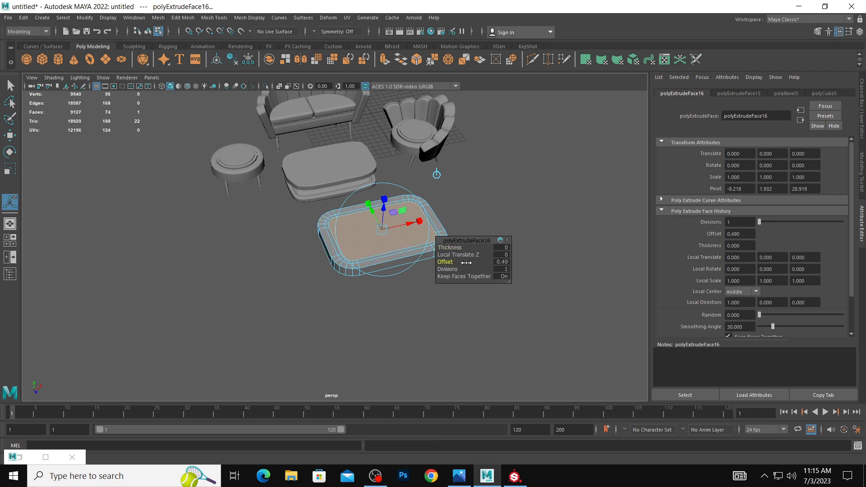
Sink the narrow ring of faces between the two insets into a groove by extruding it with a thickness of about -0.22.
left_click(448, 238)
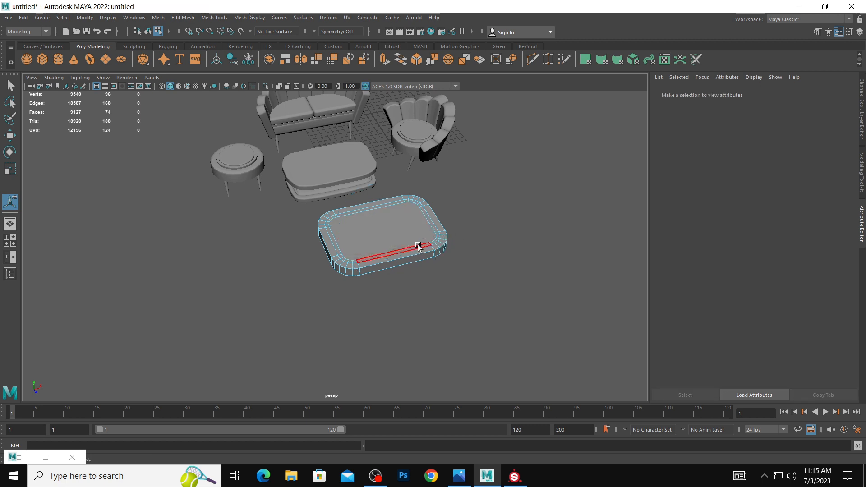
left_click(364, 260)
right_click_drag(355, 261, 354, 286, "shift")
left_click_drag(457, 247, 440, 249)
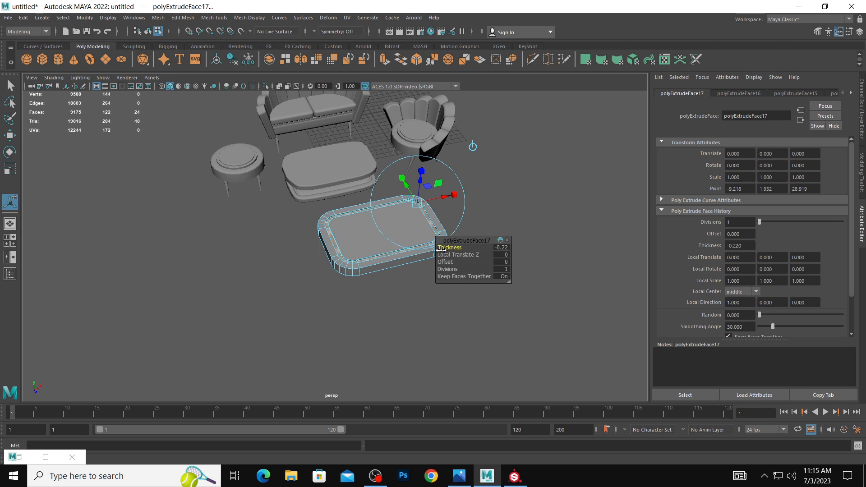
right_click_drag(330, 236, 375, 216)
left_click(518, 205)
Delete the rounded top piece above the old slab and frame the new grooved block.
scroll(467, 205, "down", 4)
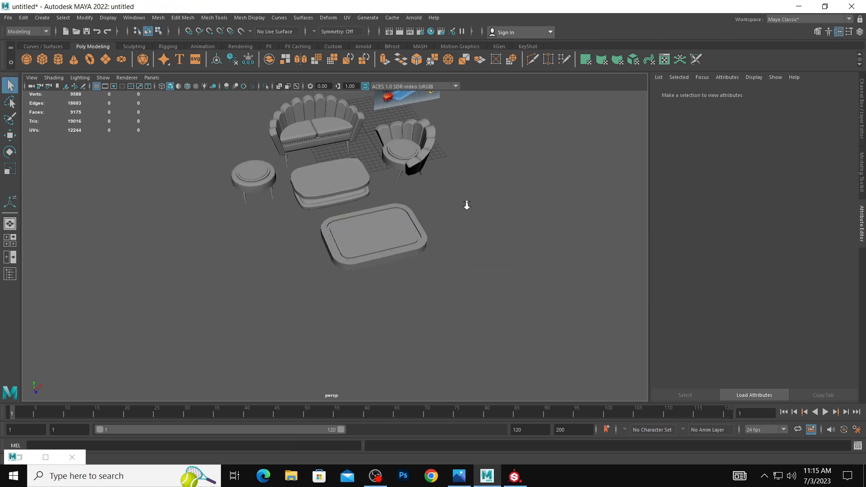
left_click(332, 182)
left_click(409, 239)
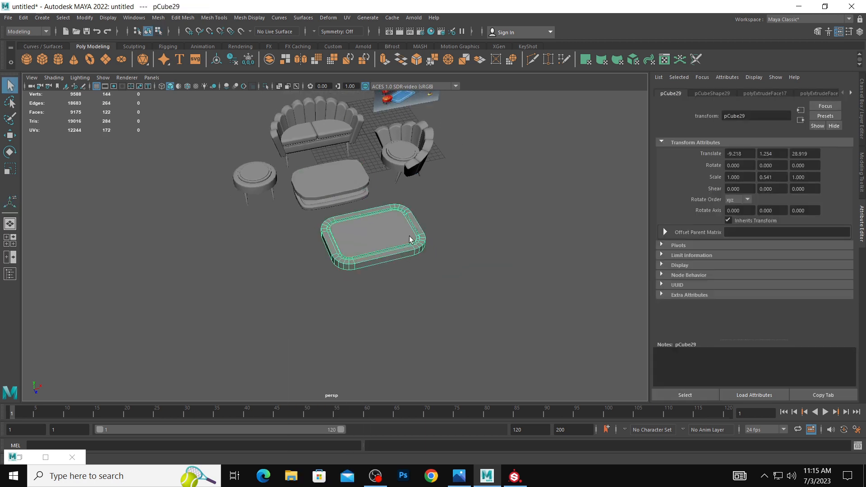
left_click(359, 191)
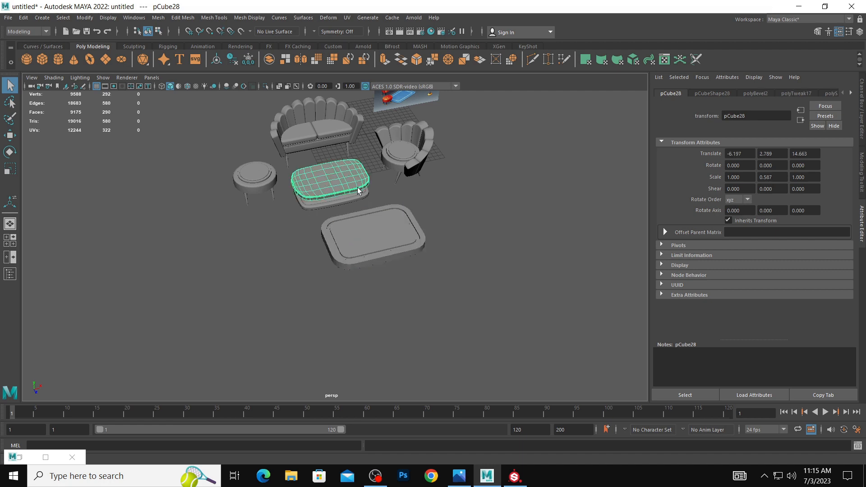
left_click(366, 204)
left_click(382, 245)
key("f")
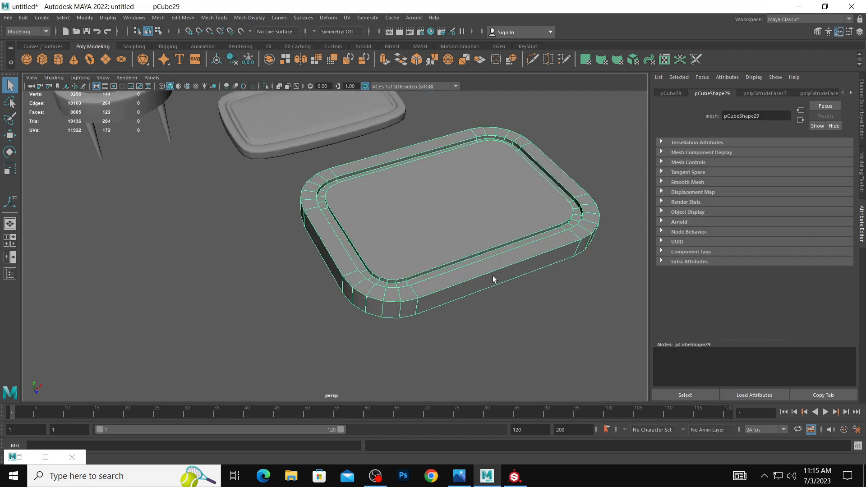
right_click(493, 276)
right_click_drag(500, 270, 502, 211)
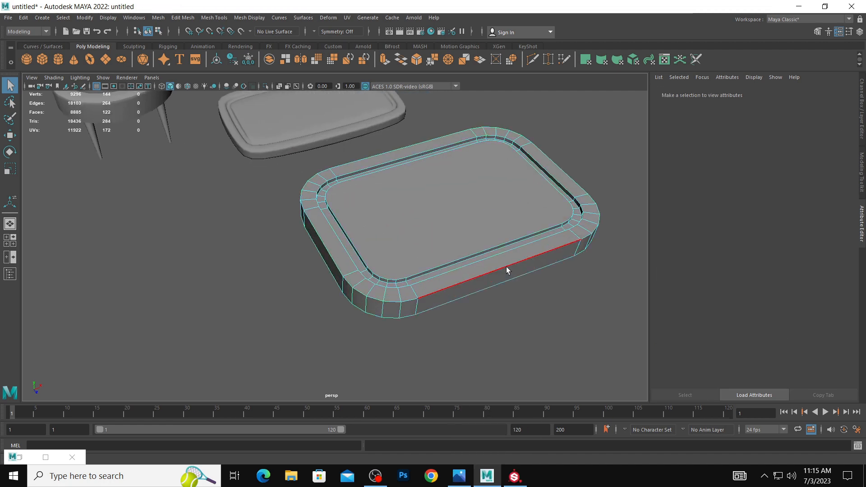
double_click(504, 263)
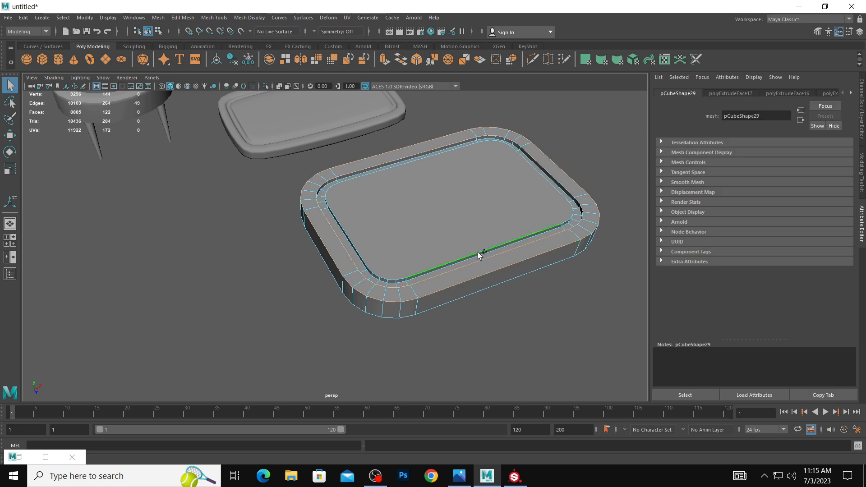
key("ctrl+z")
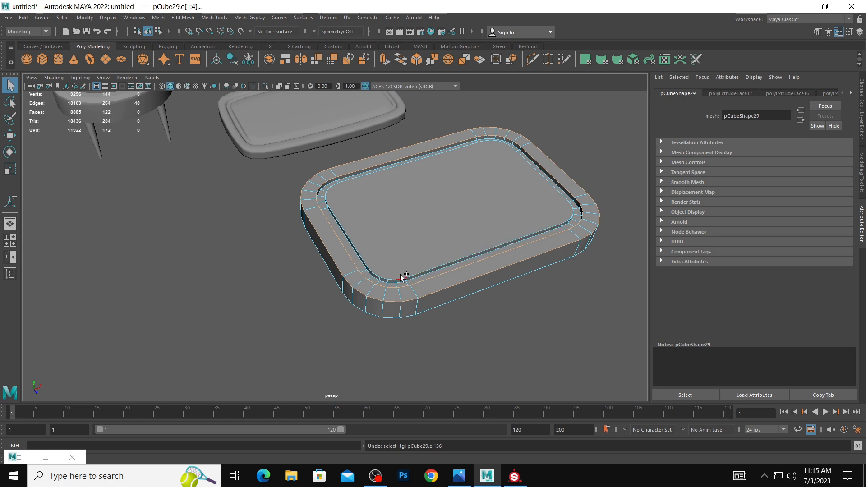
Inset the large face inside the groove by extruding it with an offset of 0.37.
key("w")
key("F11")
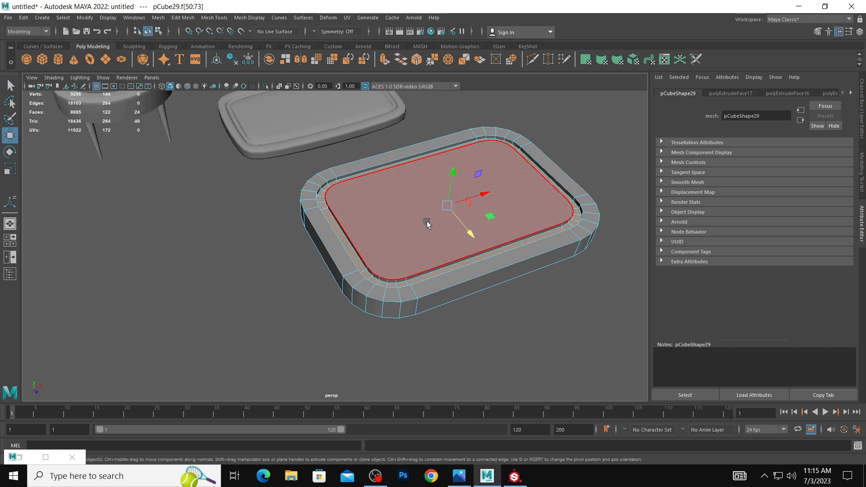
left_click(423, 218)
right_click_drag(420, 217, 408, 240, "shift")
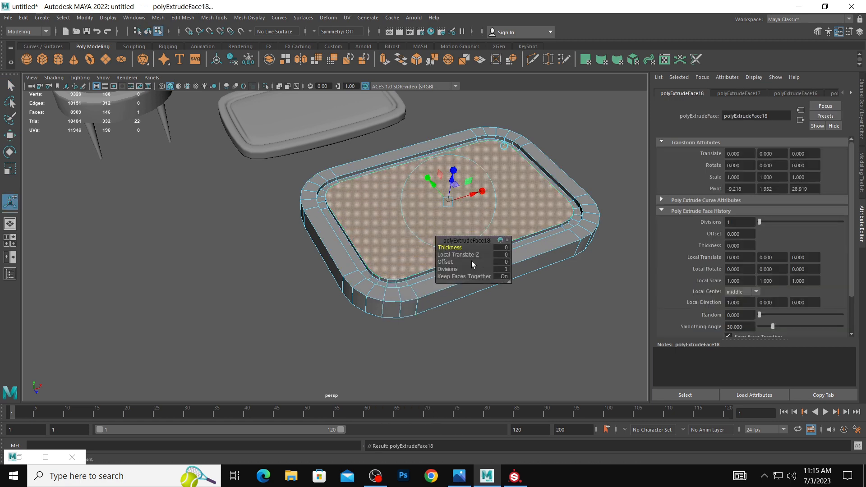
left_click_drag(447, 261, 462, 261)
right_click_drag(409, 231, 410, 203)
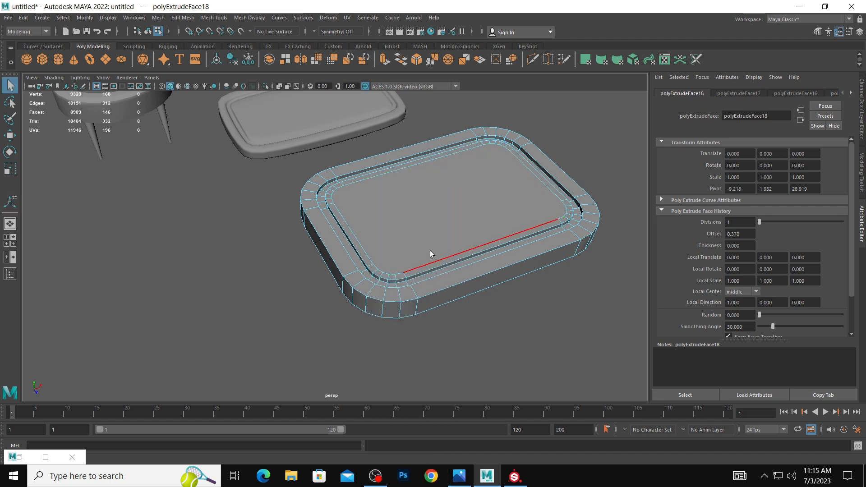
Bevel the block's outer top rim and the groove's upper edge loops with several segments to round them.
left_click(436, 266)
double_click(446, 284)
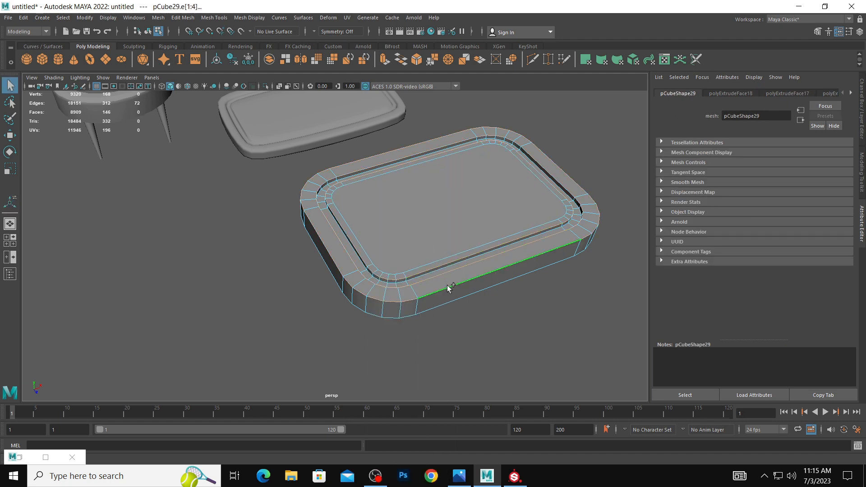
right_click_drag(452, 287, 490, 287, "shift")
mouse_move(460, 249)
left_mouse_down()
mouse_move(470, 248)
mouse_move(455, 255)
left_mouse_up()
right_click_drag(414, 218, 471, 203)
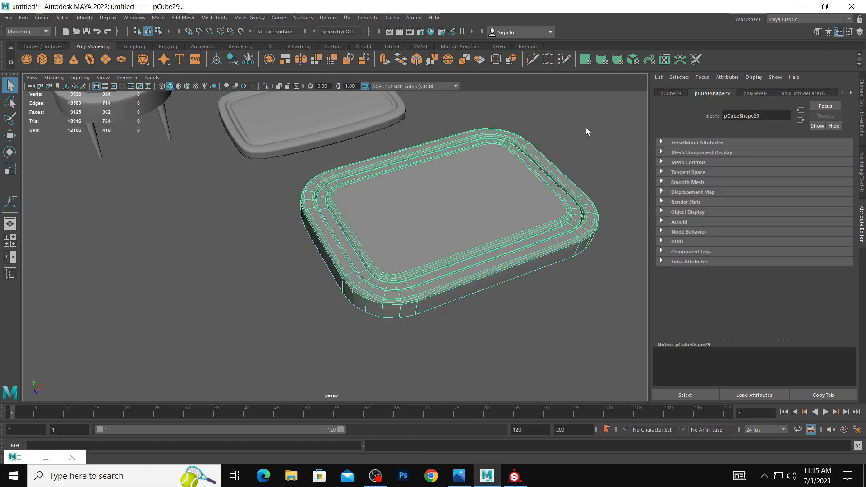
left_click(586, 128)
Delete the old slab behind the new rounded, grooved block.
scroll(481, 128, "down", 6)
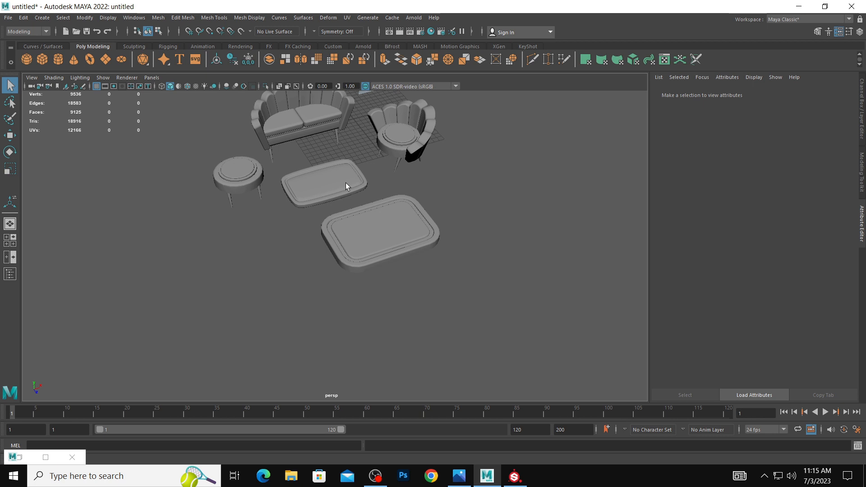
left_click(346, 182)
left_click(399, 241)
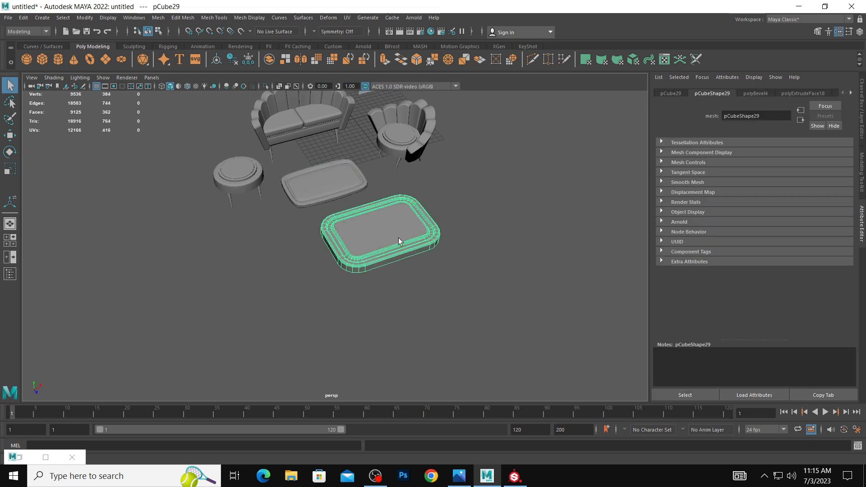
left_click(335, 191)
key("space")
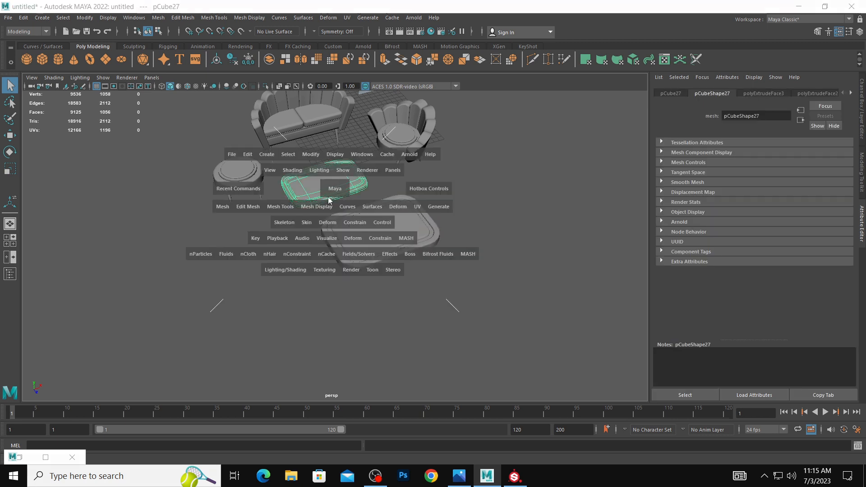
left_click(222, 207)
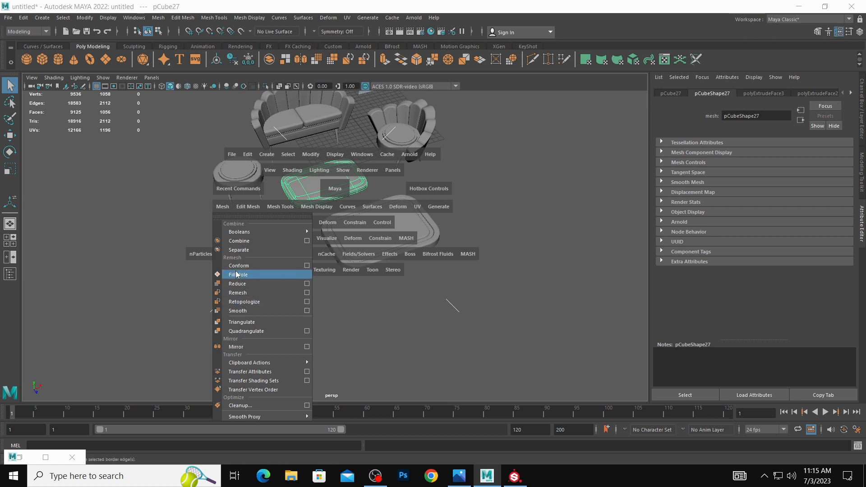
left_click(205, 258)
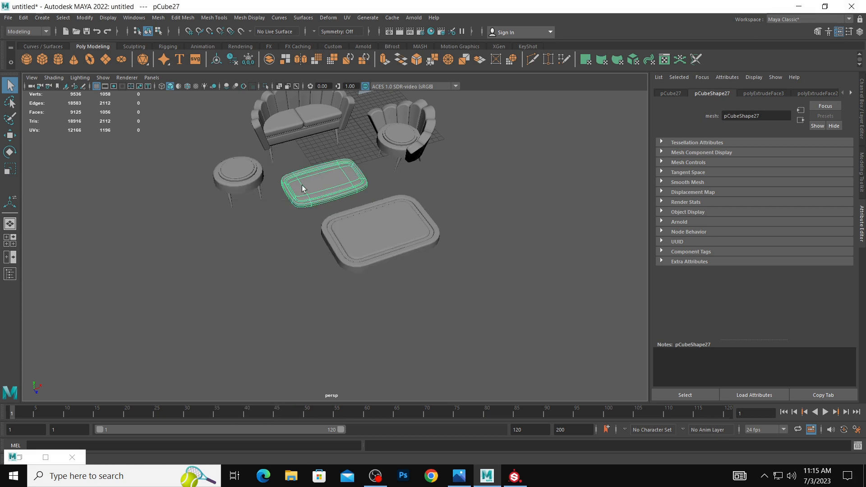
left_click(432, 285)
Move the grooved block in front of the sofa, between the stool and the armchair, and scale it down slightly.
left_click(364, 235)
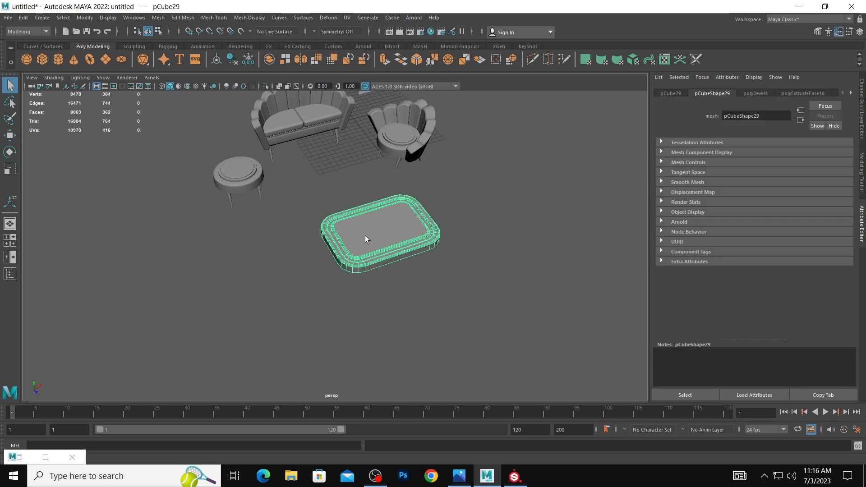
key("space")
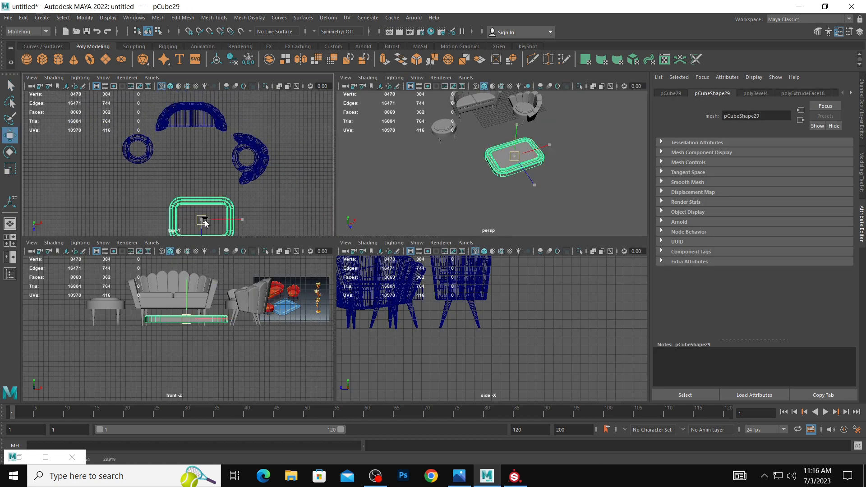
key("shift+f")
key("e")
key("r")
left_click_drag(193, 173, 190, 171)
key("w")
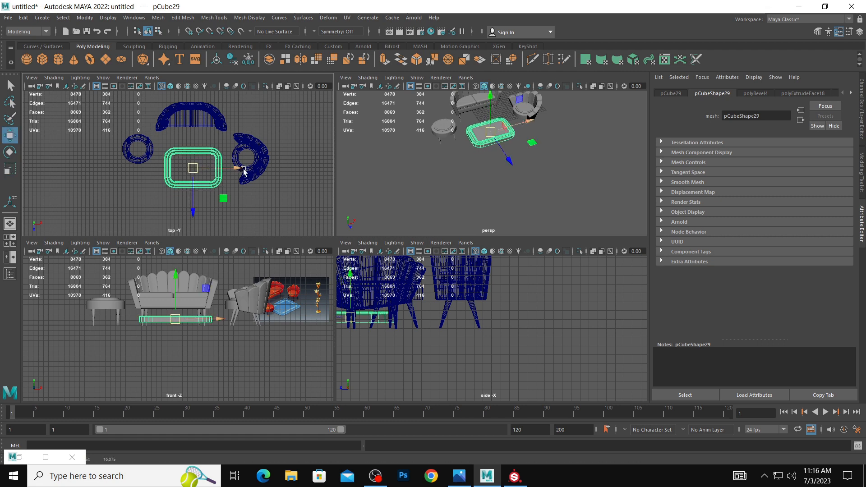
Compare the block's size and placement among the furniture with the reference image.
left_click(249, 173)
key("space")
key("space")
scroll(473, 175, "down", 3)
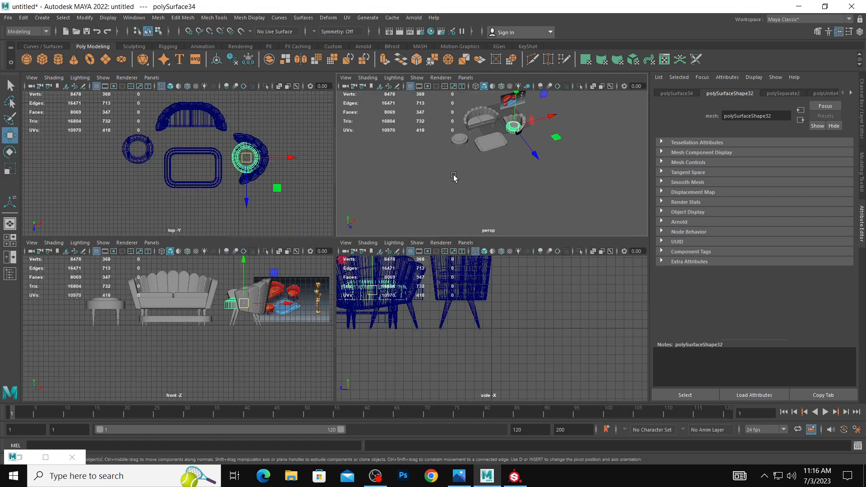
key("space")
left_click_drag(453, 177, 444, 159, "alt")
scroll(495, 201, "up", 3)
left_click(461, 204)
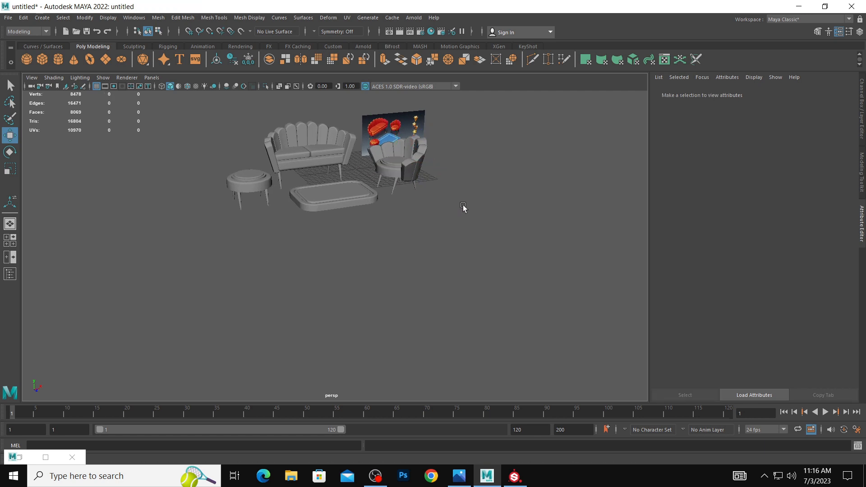
scroll(397, 237, "down", 1)
middle_click_drag(397, 237, 369, 299, "alt")
scroll(433, 313, "up", 5)
left_click(384, 184)
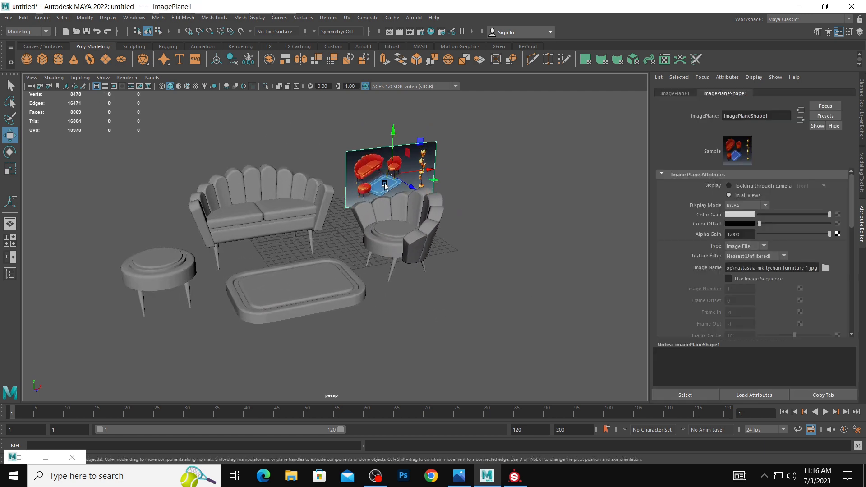
left_click_drag(410, 255, 408, 246, "alt")
Flatten the grooved block by scaling it vertically and lower it to the height of the furniture's feet.
left_click(317, 289)
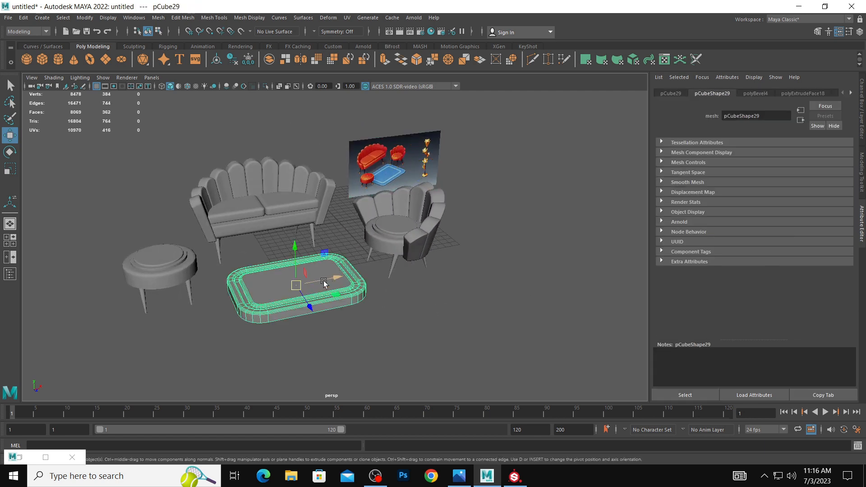
key("r")
left_click_drag(296, 249, 296, 261)
key("w")
key("space")
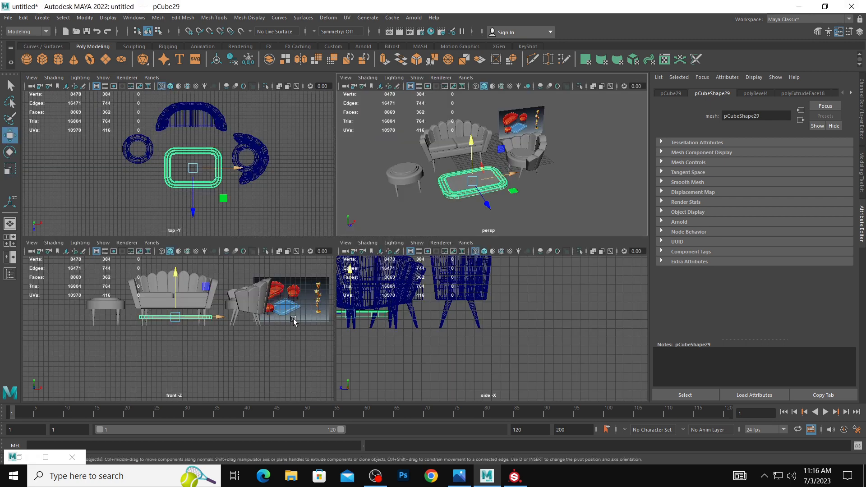
left_click_drag(184, 283, 180, 287)
key("space")
left_click(469, 239)
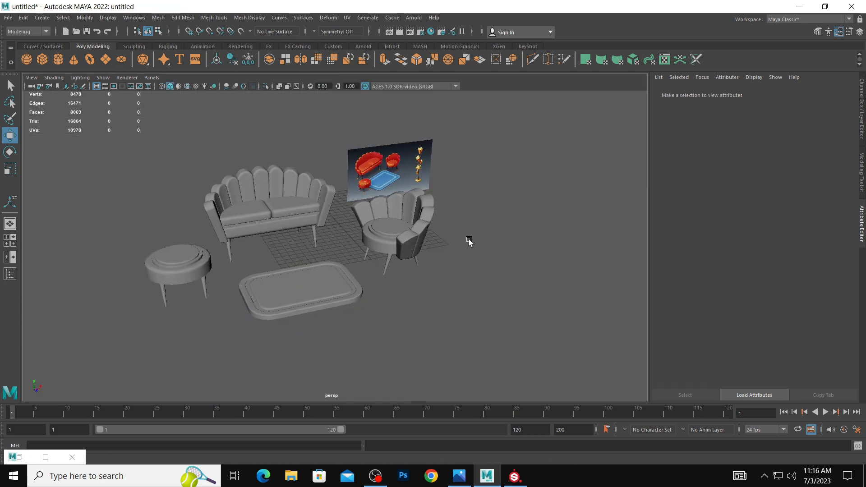
Move the reference image plane along the X axis, clear of the armchair.
scroll(466, 234, "down", 1)
left_click(413, 199)
left_click_drag(417, 206, 501, 201)
scroll(273, 172, "down", 1)
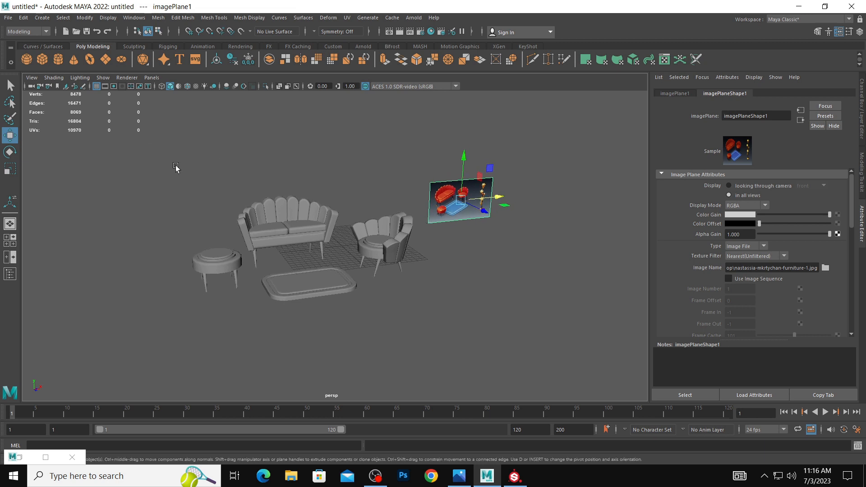
left_click(85, 116)
Open the UV Editor for the sofa's scalloped backrest and lay out its overlapping UV shells with Layout.
left_click_drag(386, 215, 359, 223, "alt")
scroll(420, 236, "up", 4)
scroll(377, 213, "down", 3)
scroll(380, 234, "up", 4)
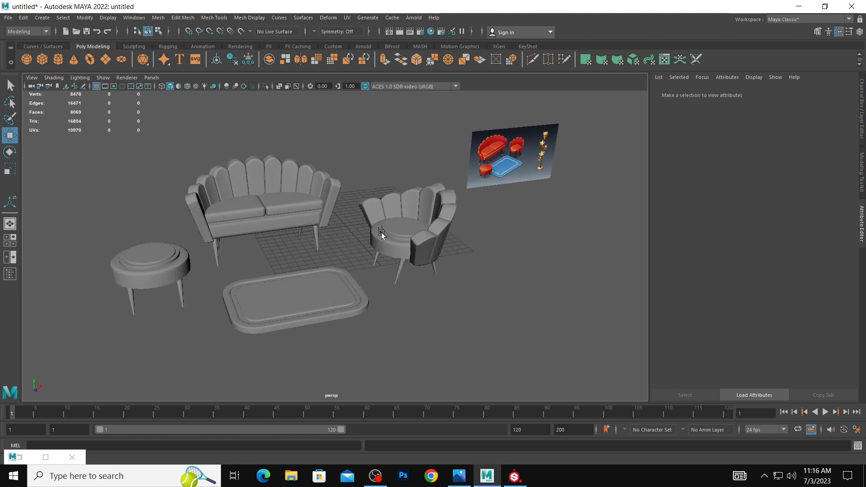
left_click(334, 272)
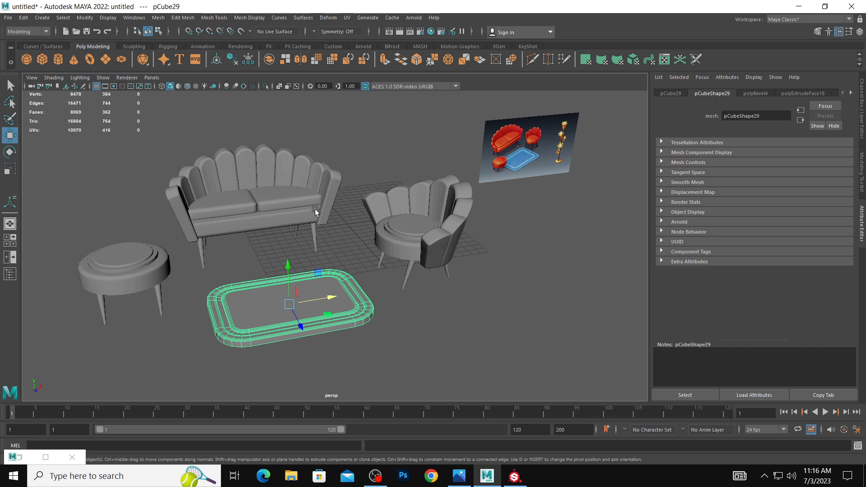
left_click(325, 185)
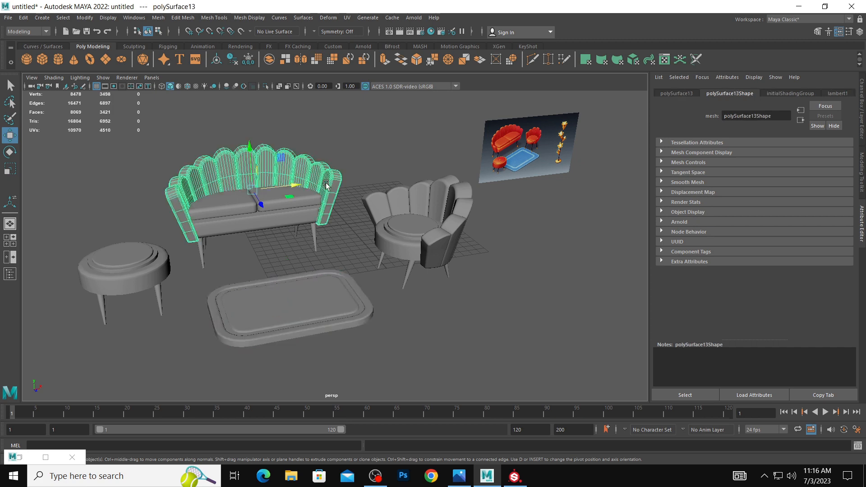
left_click(350, 18)
left_click(356, 34)
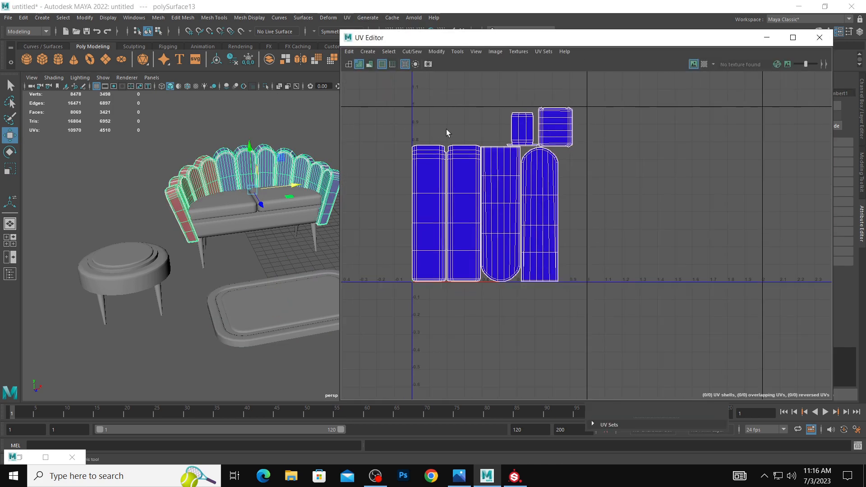
left_click(436, 52)
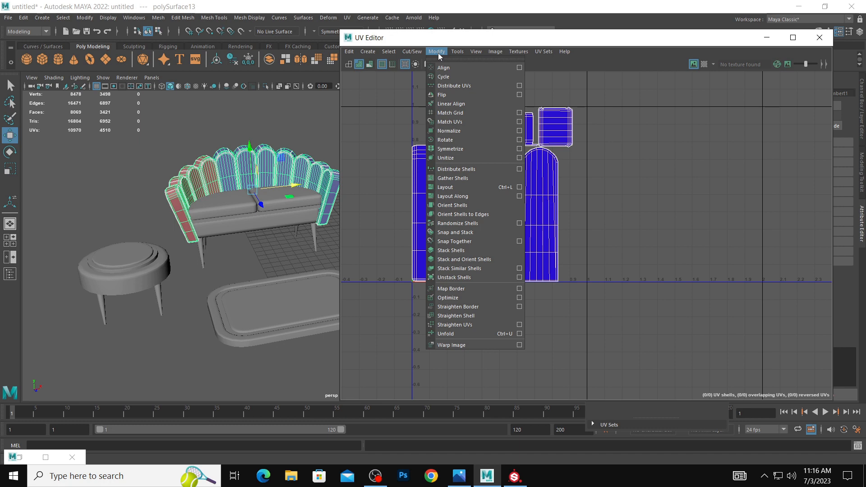
left_click(464, 188)
middle_click_drag(260, 181, 238, 181, "alt")
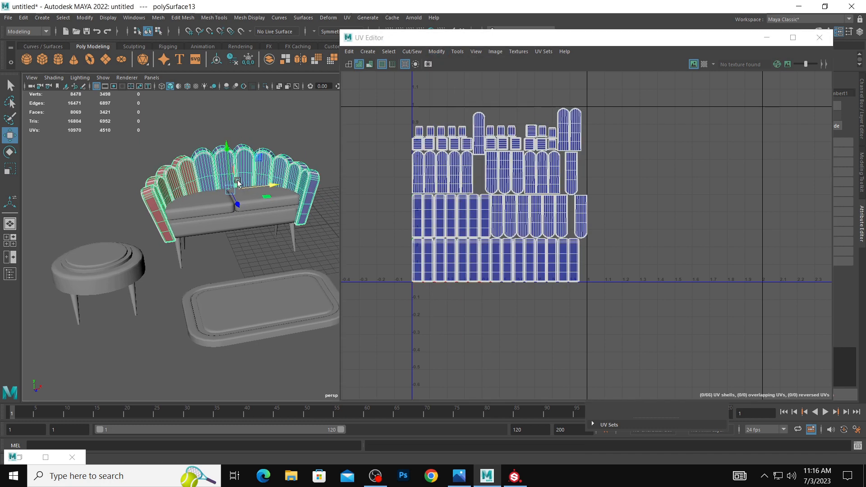
Apply automatic UV mapping to each of the sofa's two seat cushions.
left_click(239, 222)
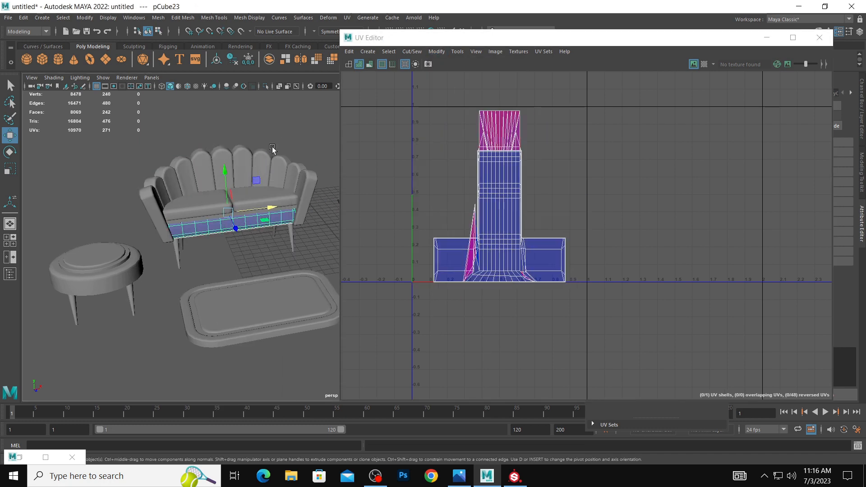
left_click(262, 157)
left_click(279, 203)
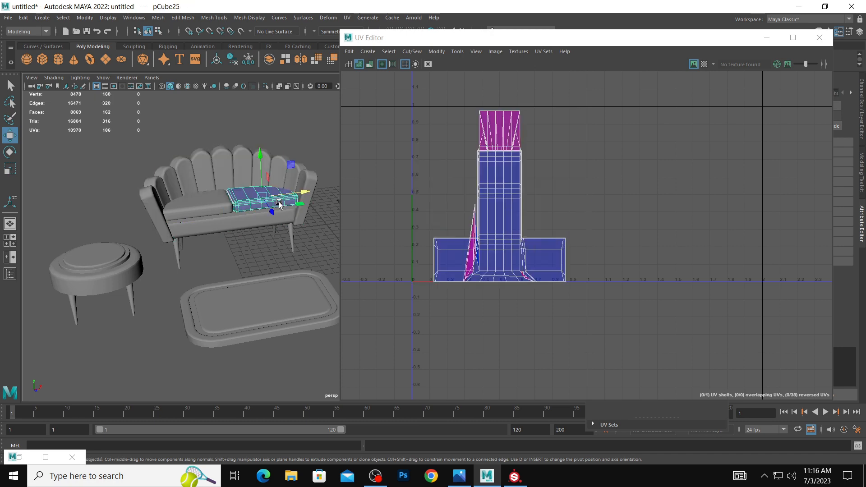
left_click(347, 18)
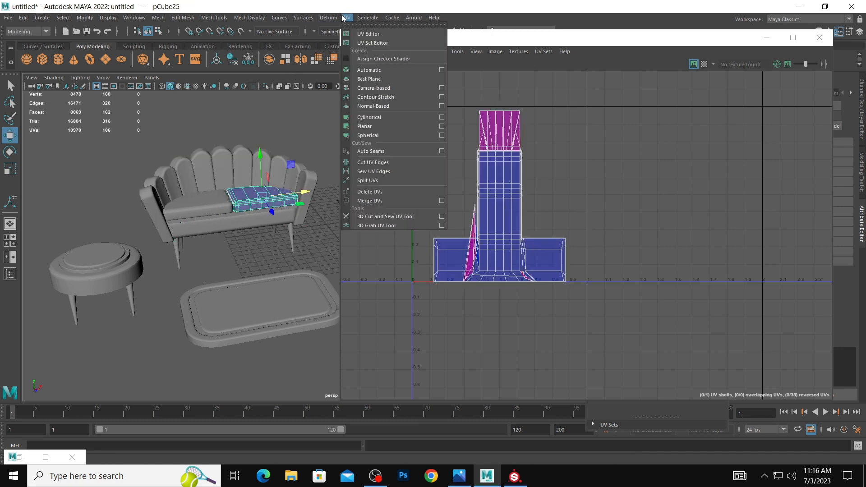
left_click(366, 69)
left_click(217, 205)
key("q")
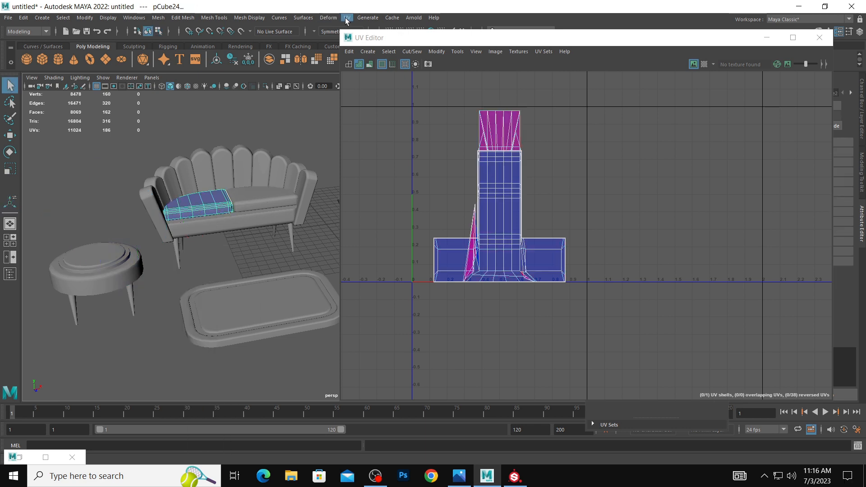
key("g")
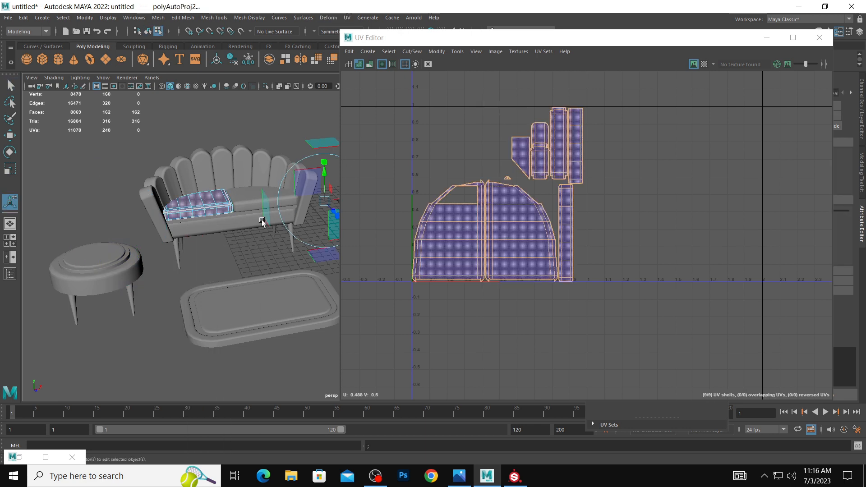
Apply automatic UV mapping to the sofa's base below the cushions.
left_click(247, 224)
key("g")
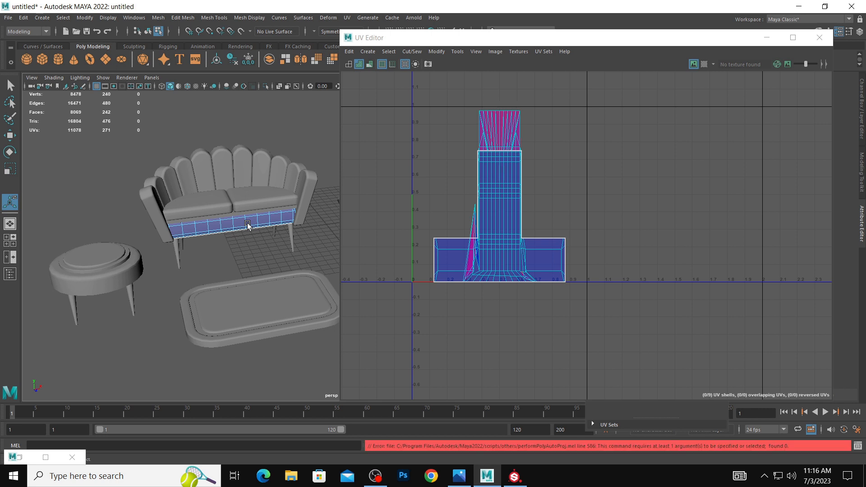
left_click(347, 18)
left_click(363, 70)
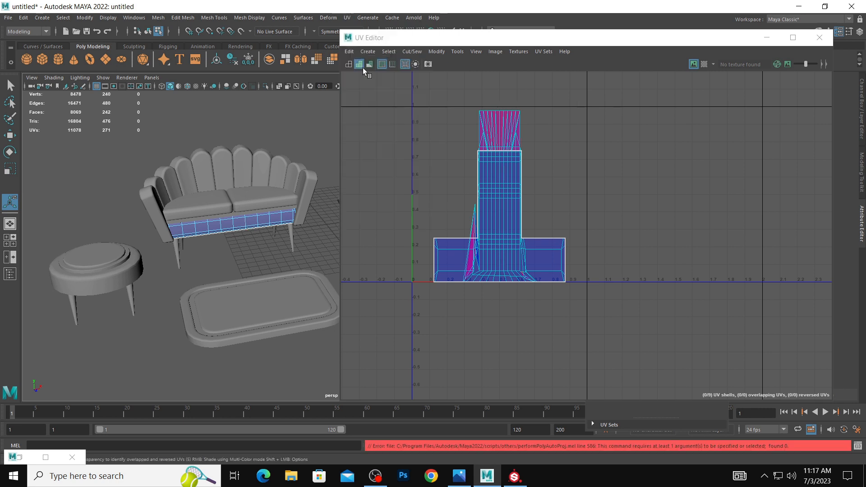
right_click_drag(272, 212, 307, 201)
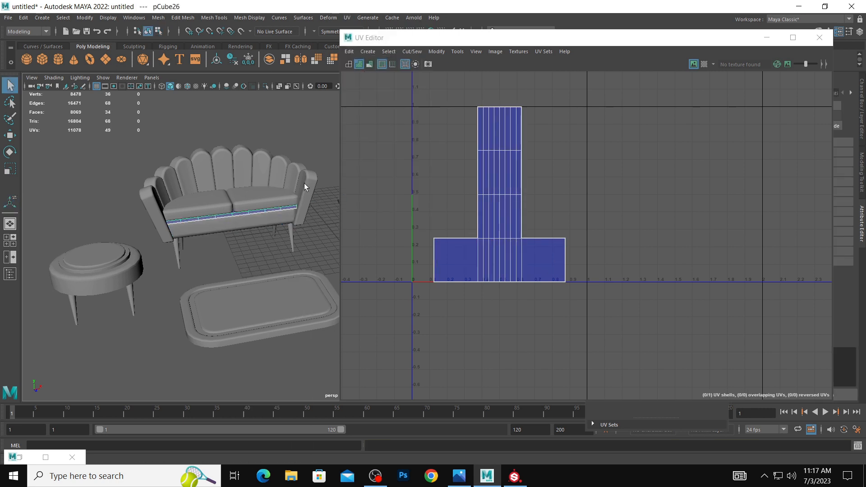
left_click(347, 18)
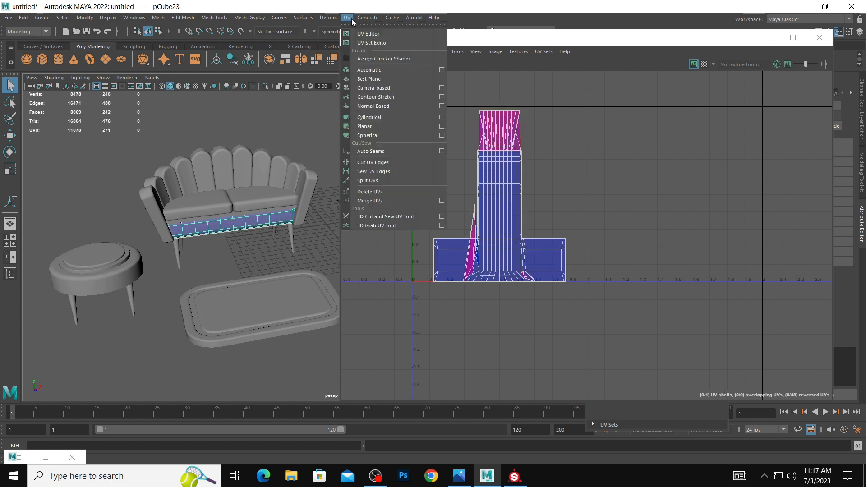
left_click(373, 72)
left_click(322, 246)
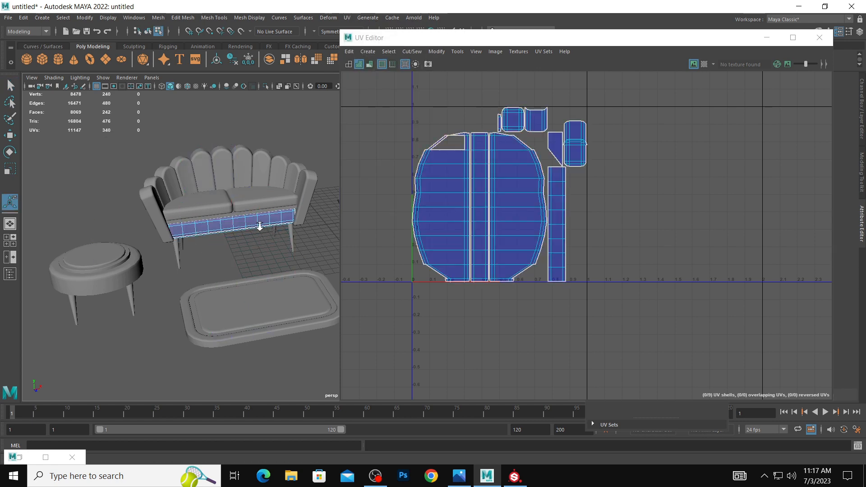
Apply automatic UV mapping to the thin strip between the sofa's cushions and base, and clear the selection.
scroll(258, 223, "up", 3)
right_click_drag(266, 197, 289, 174)
left_click(273, 198)
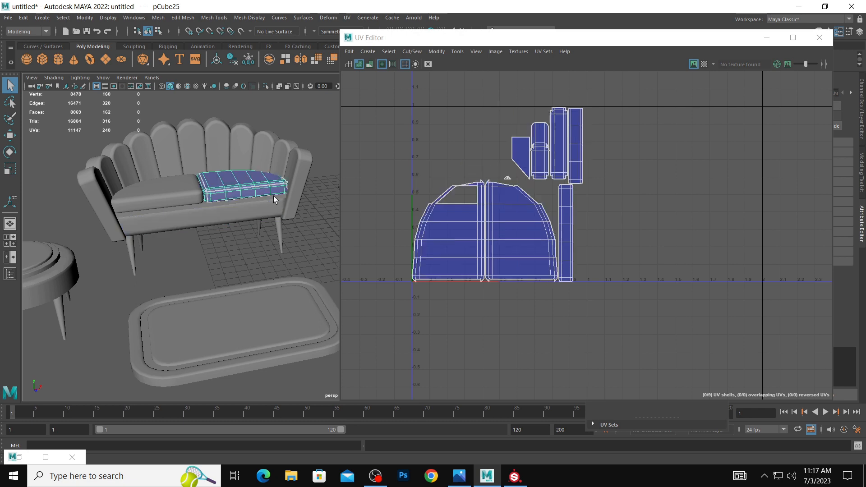
left_click(272, 201)
left_click(347, 18)
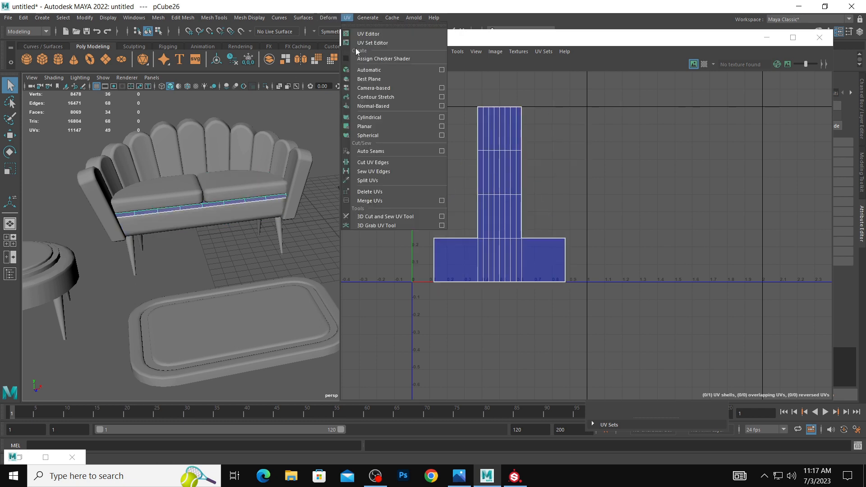
left_click(374, 71)
right_click_drag(293, 156, 242, 150, "alt")
middle_click_drag(289, 171, 269, 159, "alt")
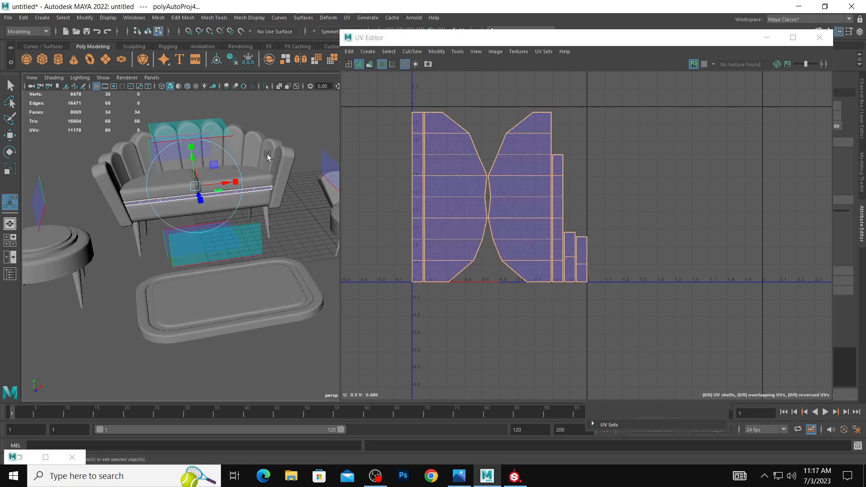
right_click_drag(269, 158, 222, 231, "alt")
key("w")
left_click(179, 241)
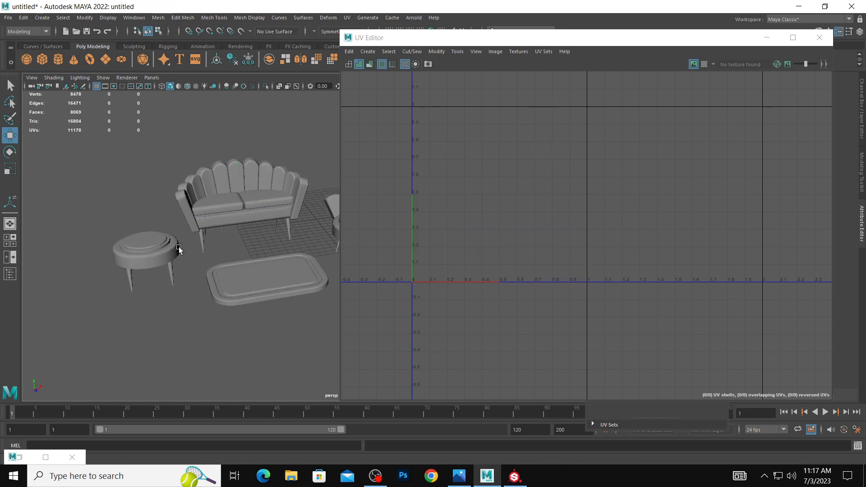
Apply automatic UV mapping to the round stool beside the sofa.
left_click(175, 247)
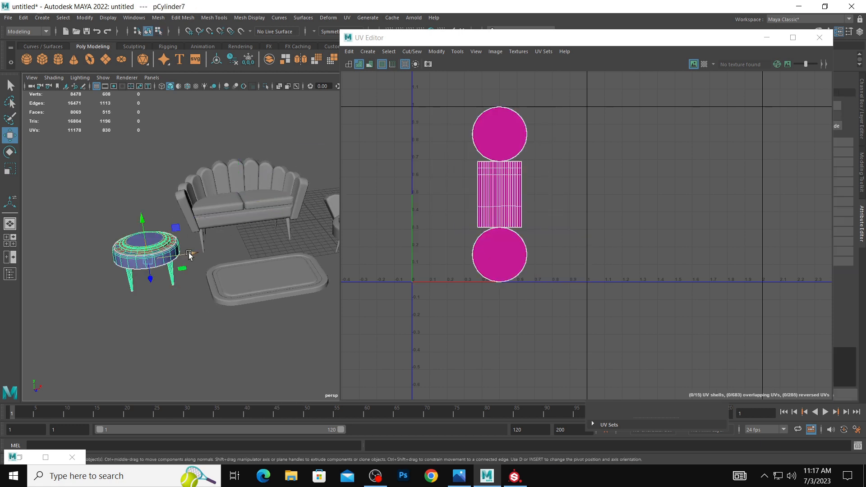
left_click(350, 20)
left_click(368, 69)
Apply automatic UV mapping to the armchair's round seat.
middle_click_drag(272, 183, 174, 168, "alt")
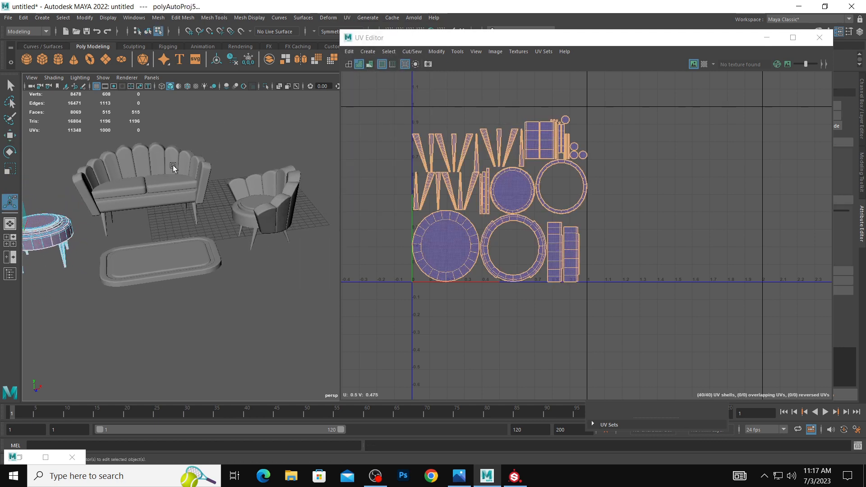
left_click(238, 207)
left_click(347, 18)
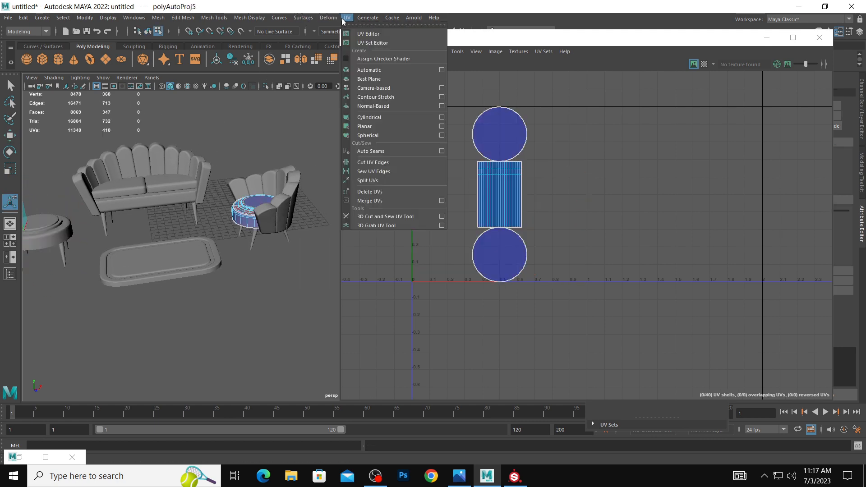
left_click(375, 74)
right_click_drag(266, 199, 299, 182)
left_click(346, 18)
left_click(375, 74)
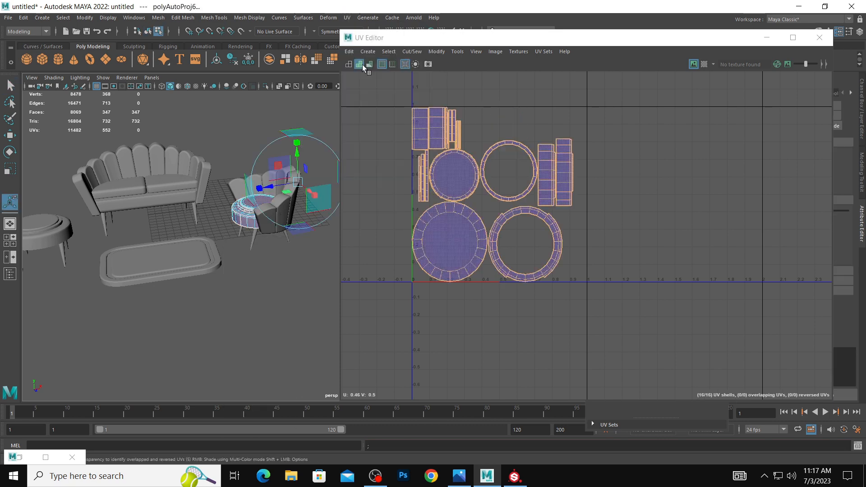
Lay out the overlapping UV shells of the armchair's scalloped backrest with Layout, and clear the selection.
middle_click_drag(242, 139, 234, 135, "alt")
left_click_drag(234, 135, 260, 137, "alt")
key("w")
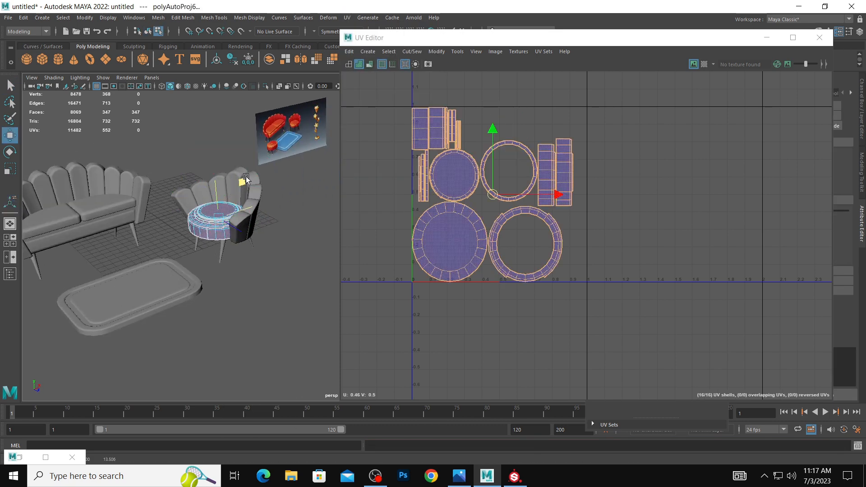
double_click(259, 179)
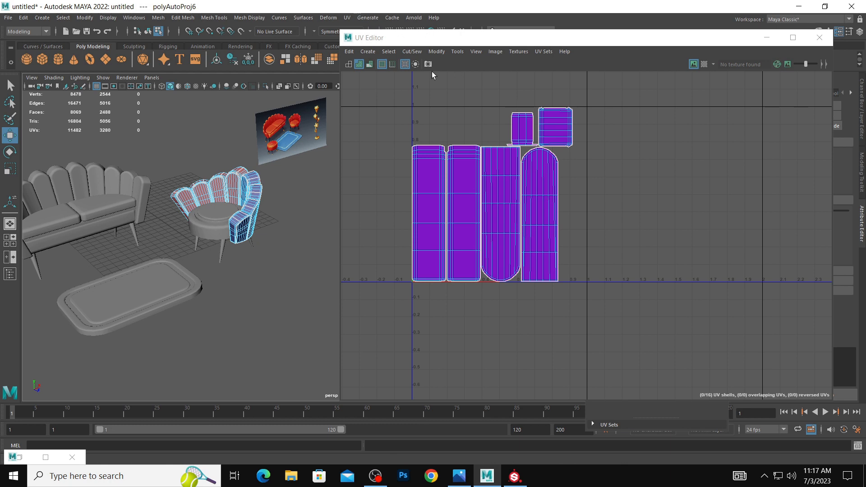
left_click_drag(411, 144, 703, 380)
left_click(436, 52)
left_click(469, 187)
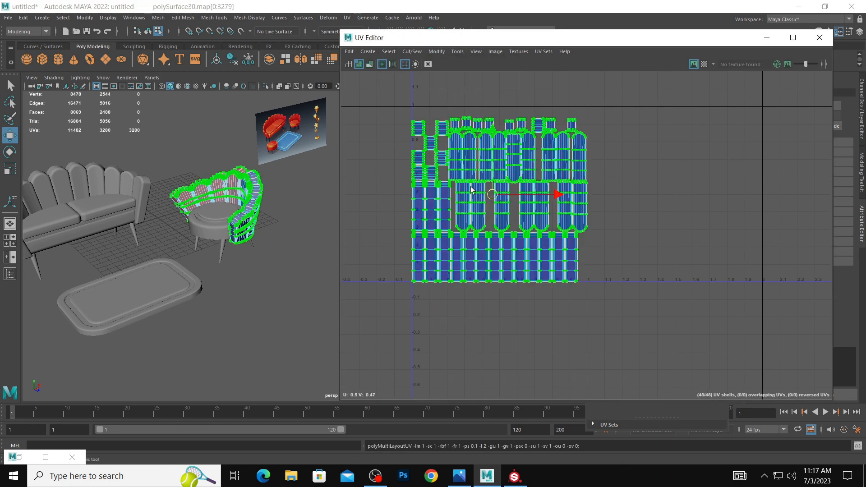
right_click_drag(227, 192, 270, 170)
left_click(283, 202)
Check the UVs of all the furniture together, and apply automatic UV mapping to the rounded rug.
scroll(198, 198, "down", 3)
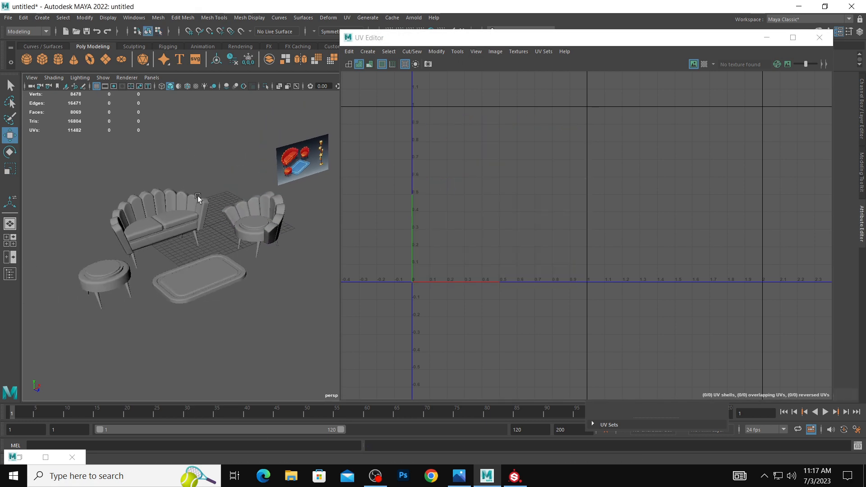
scroll(249, 206, "down", 2)
left_click(226, 206)
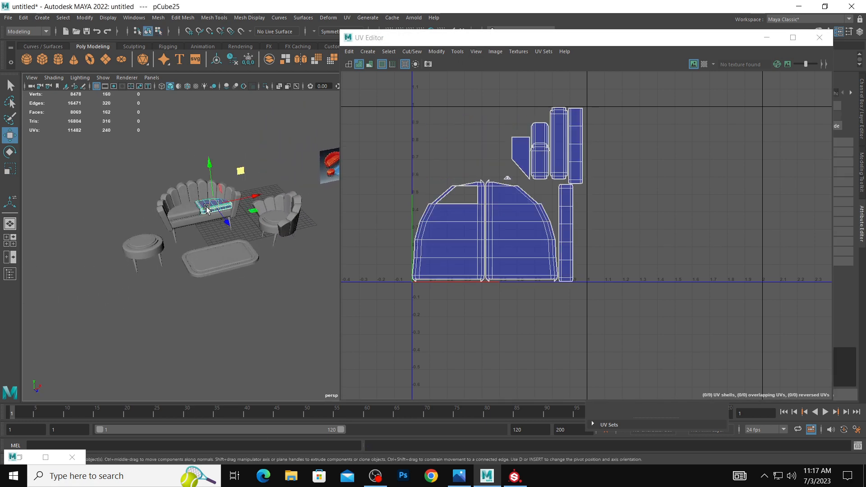
left_click_drag(129, 176, 288, 264)
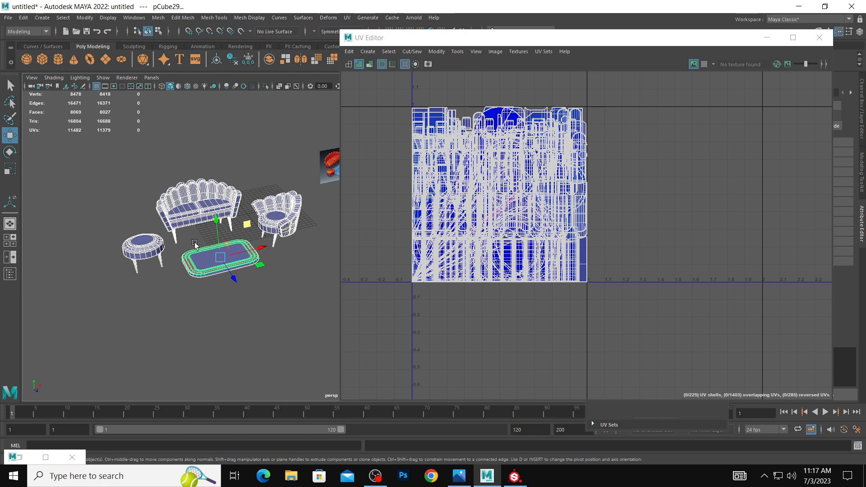
left_click(138, 237)
left_click(208, 255)
left_click(348, 18)
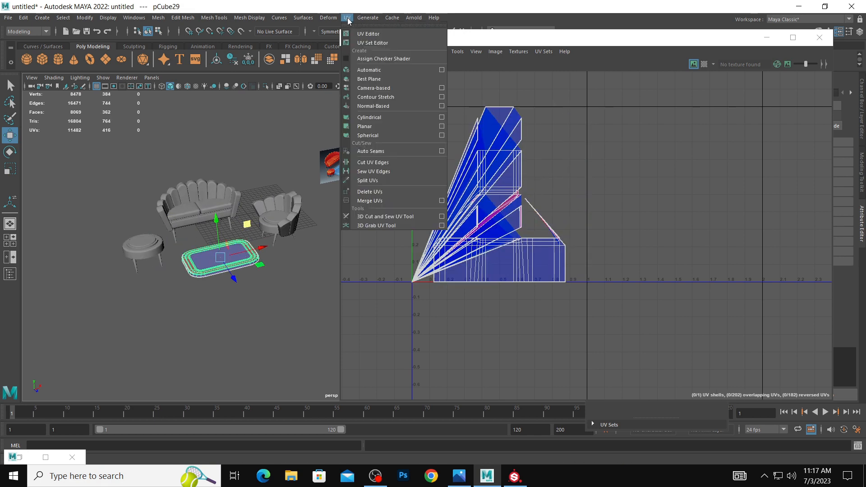
left_click(369, 70)
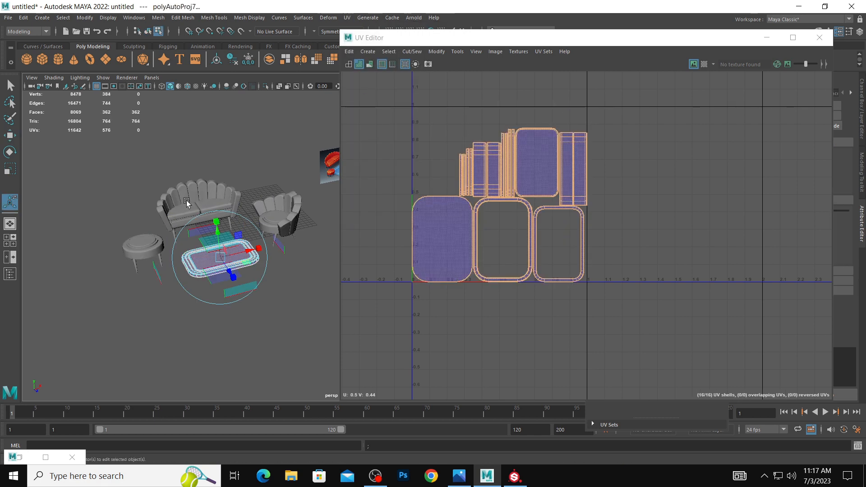
Check the existing UV shells of the sofa's thin strip and the armchair's round seat.
middle_click_drag(244, 182, 238, 147, "alt")
left_click(261, 215)
double_click(206, 175)
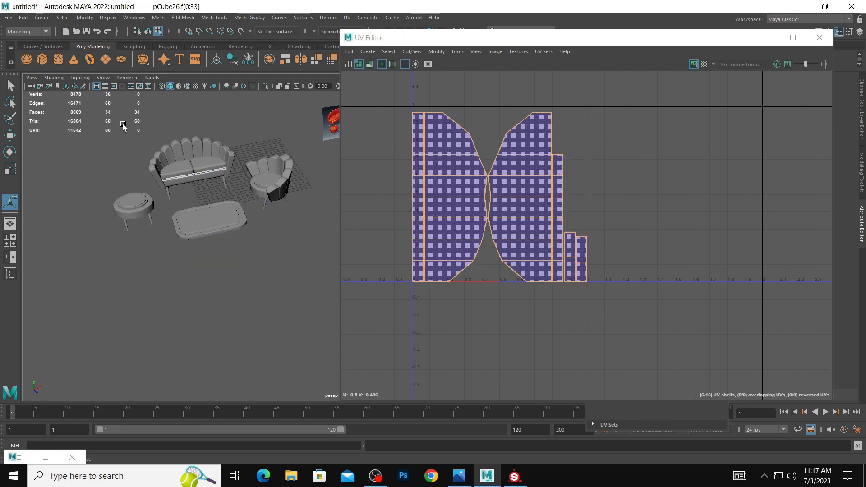
double_click(264, 177)
left_click(281, 206)
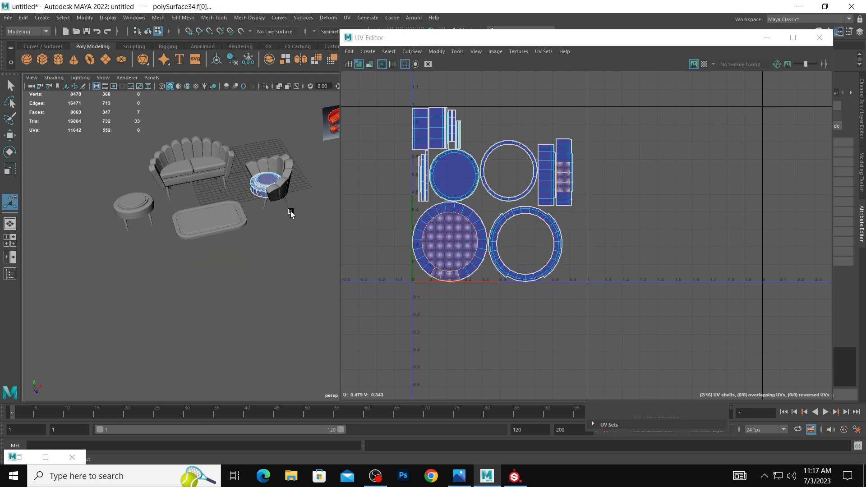
left_click(291, 213)
Select the armchair's four legs together with three of the sofa's legs.
left_click_drag(292, 213, 280, 197, "alt")
double_click(266, 216)
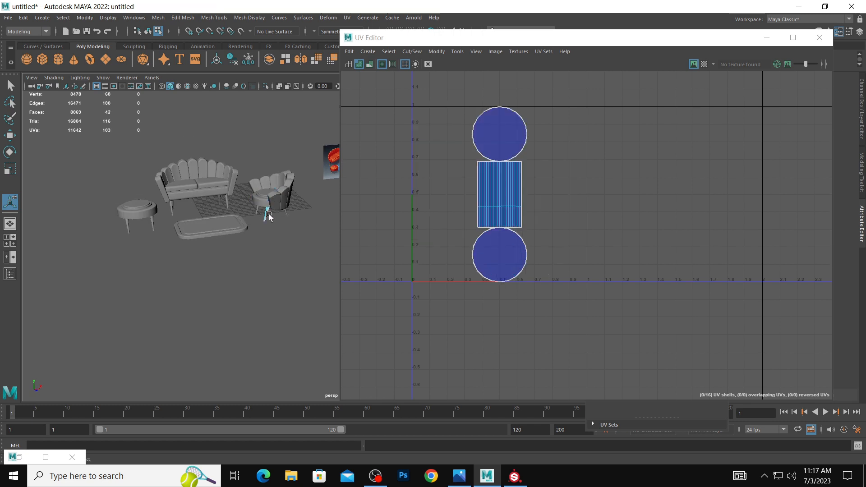
right_click_drag(291, 210, 257, 207, "alt")
scroll(264, 210, "up", 3)
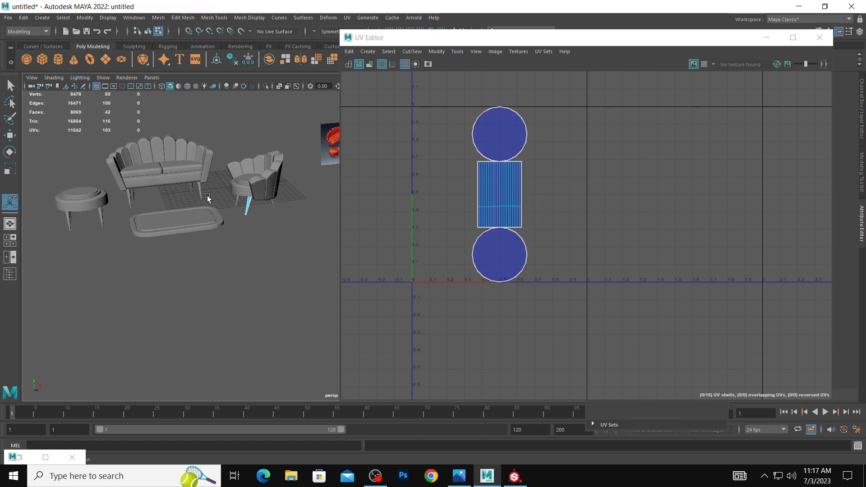
double_click(272, 206, "shift")
left_click_drag(272, 205, 296, 197, "alt")
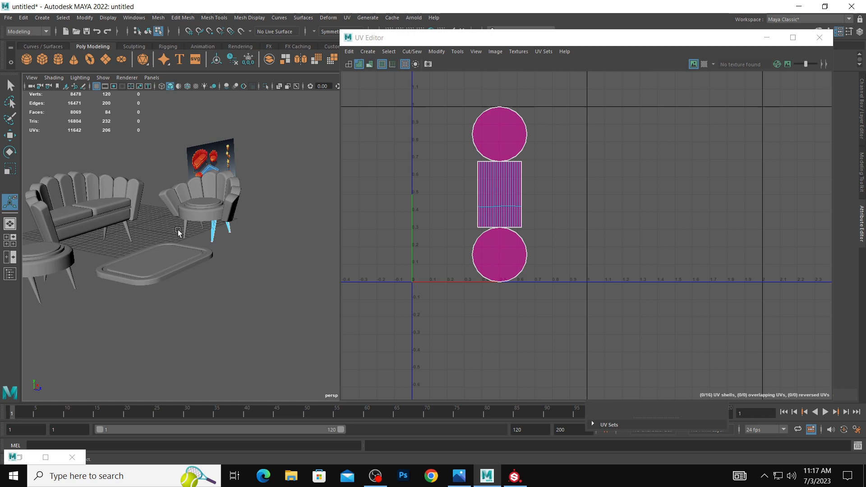
double_click(201, 227, "shift")
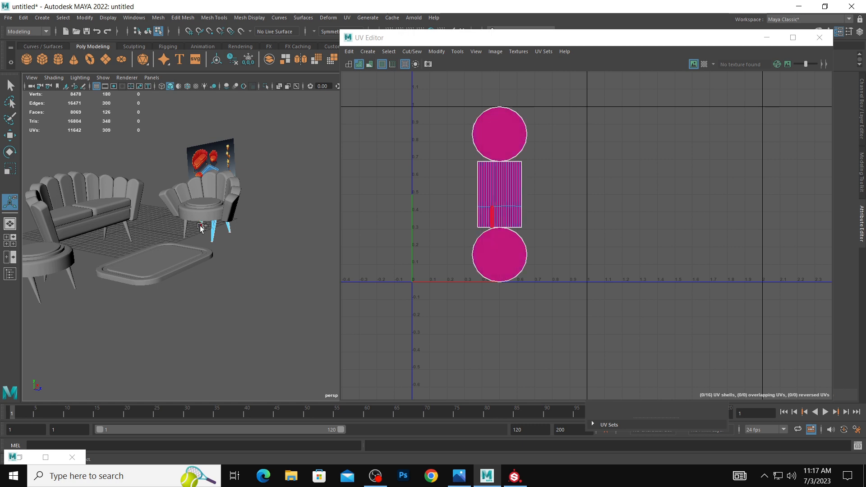
double_click(128, 229, "shift")
middle_click_drag(130, 229, 166, 199, "alt")
left_click_drag(166, 199, 151, 199, "alt")
double_click(145, 200, "shift")
middle_click_drag(145, 199, 228, 174, "alt")
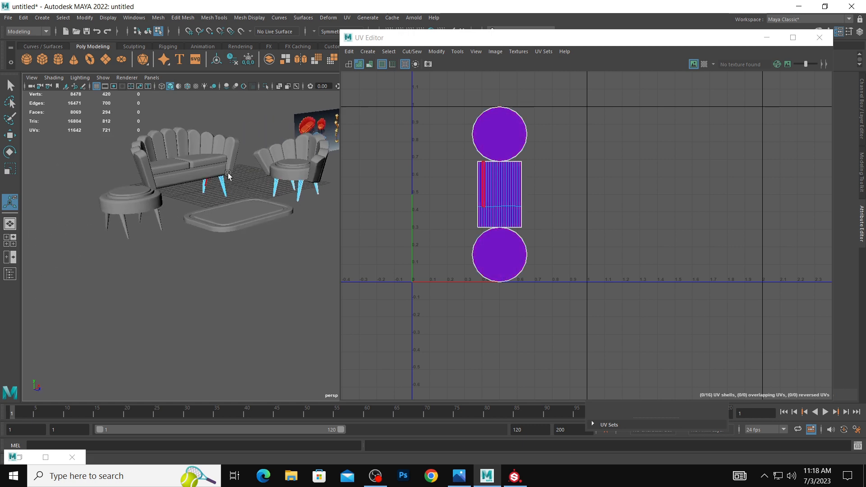
left_click_drag(228, 175, 190, 177, "alt")
left_click(168, 189, "shift")
double_click(157, 211, "shift")
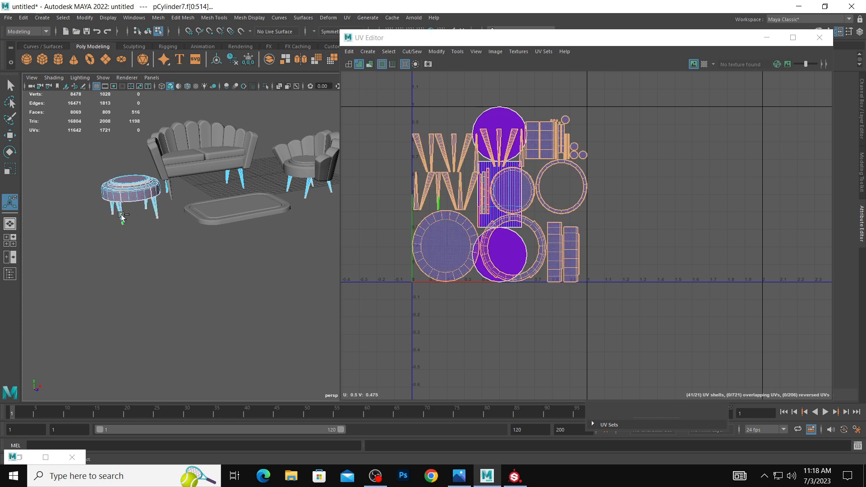
key("ctrl+z")
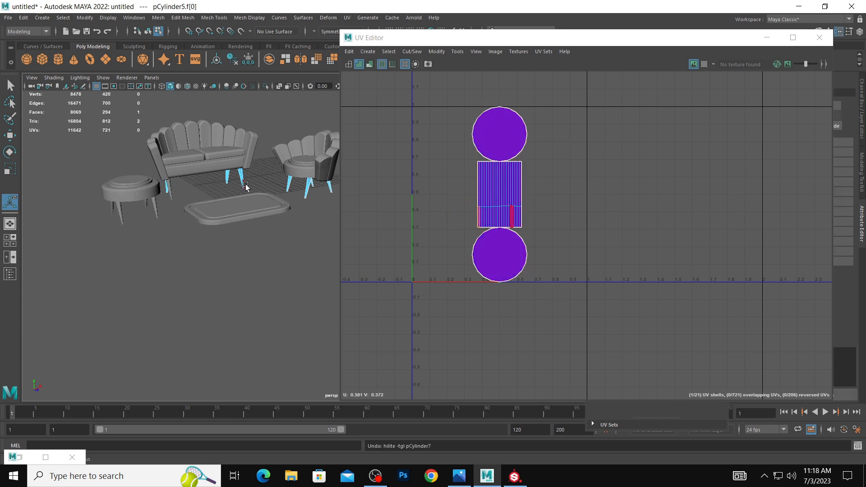
right_click_drag(174, 194, 200, 181, "shift")
key("ctrl+z")
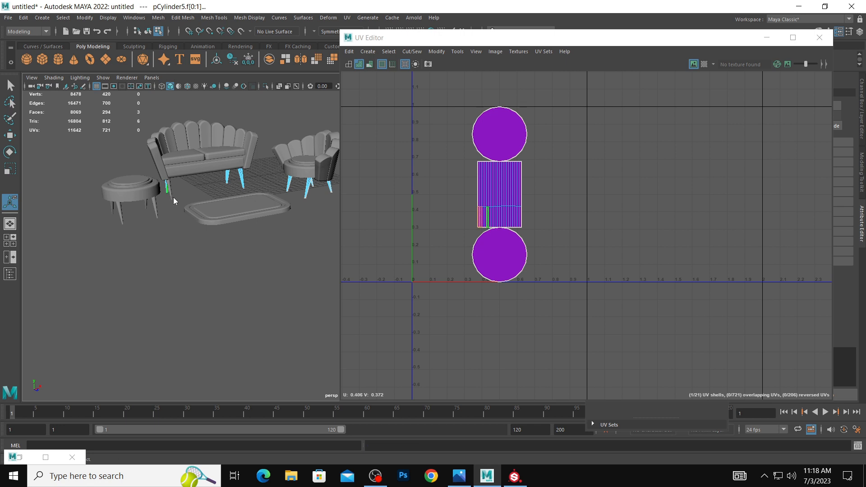
key("ctrl+z")
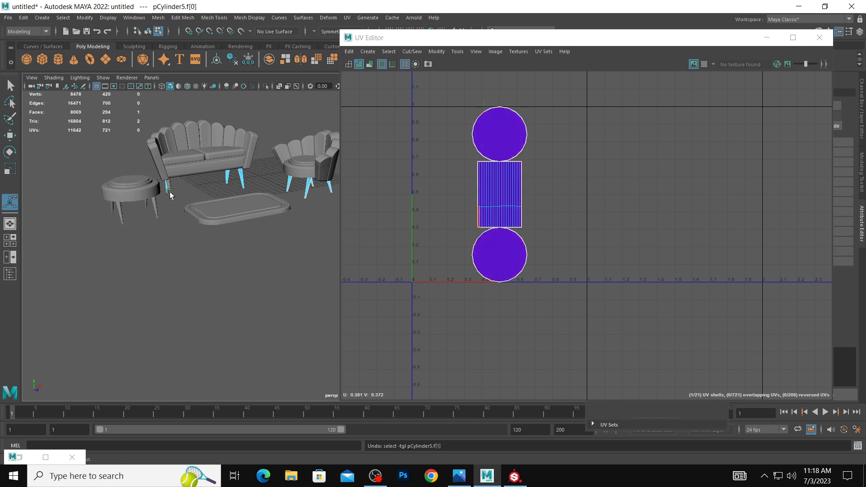
key("ctrl+z")
key("ctrl+z")
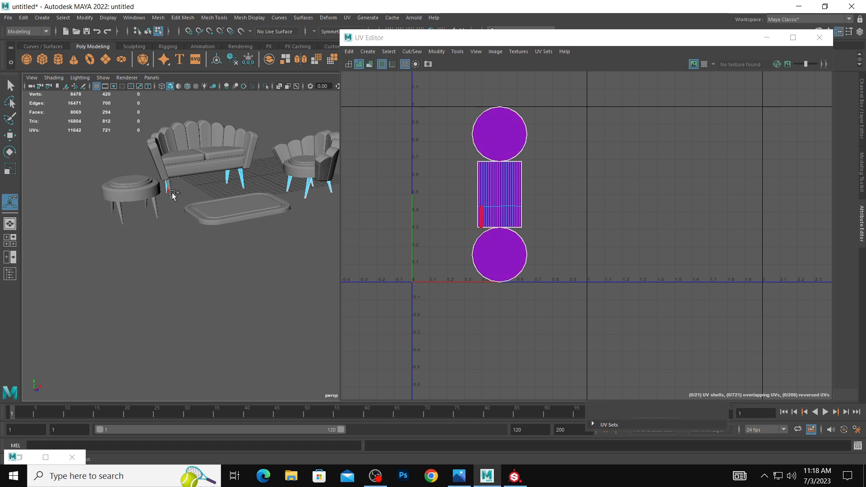
Add the sofa's remaining leg to the selection and apply automatic UV mapping to all eight sofa and armchair legs.
left_click(171, 197, "shift")
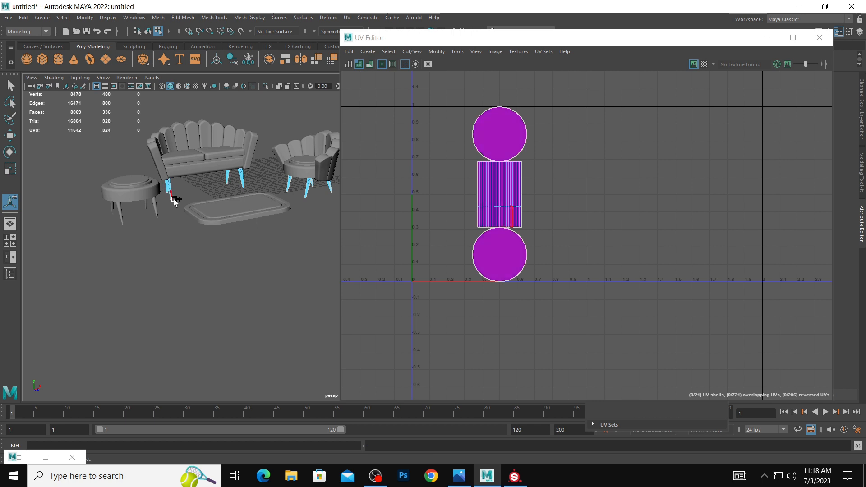
left_click(345, 17)
left_click(368, 71)
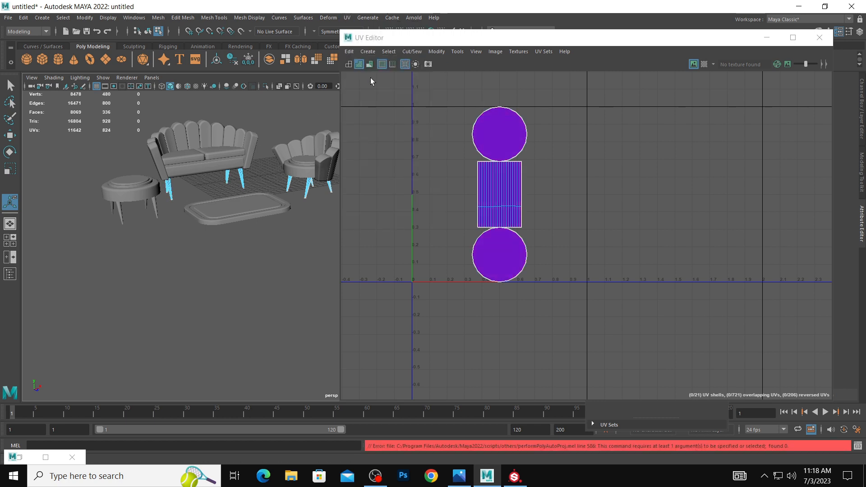
left_click(347, 18)
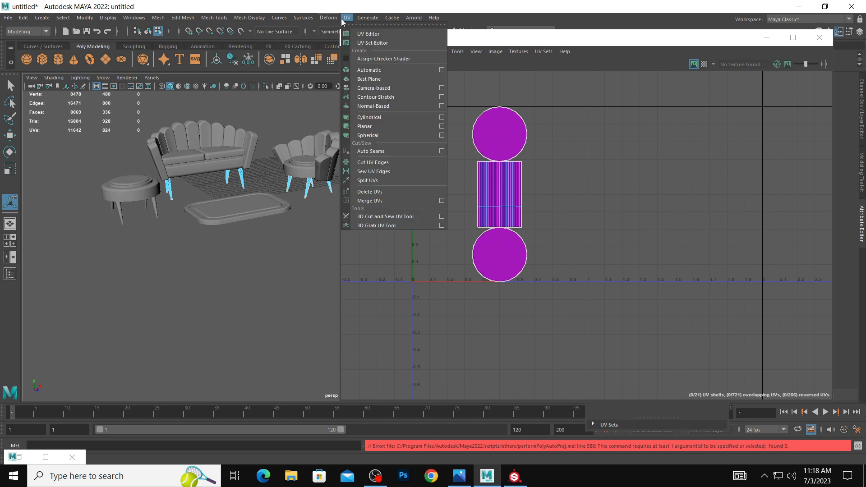
left_click(365, 73)
right_click_drag(242, 174, 250, 168)
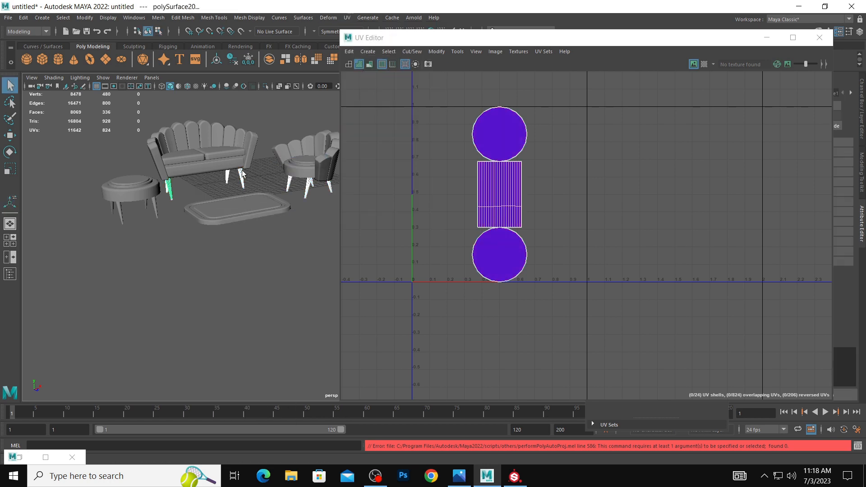
left_click(346, 18)
left_click(372, 70)
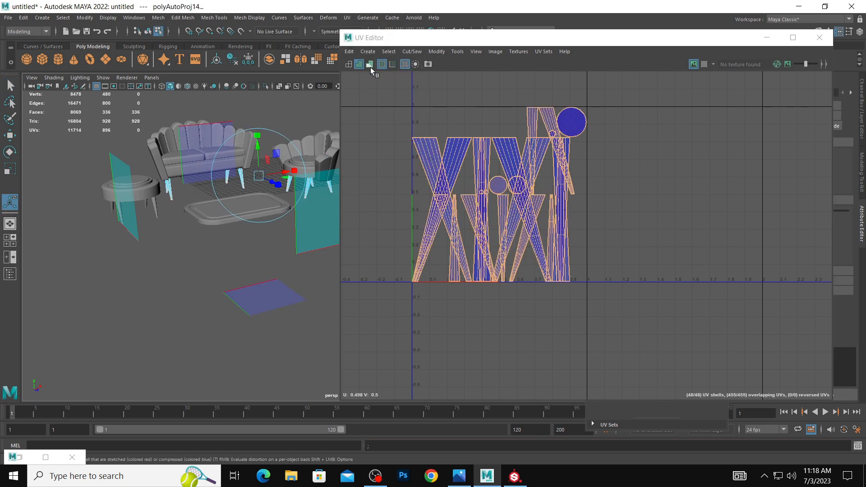
Select all UVs of the eight furniture legs and spread their overlapping shells with Layout.
left_click_drag(391, 85, 759, 328)
right_click_drag(516, 159, 554, 161)
left_click_drag(385, 73, 730, 334)
left_click(436, 51)
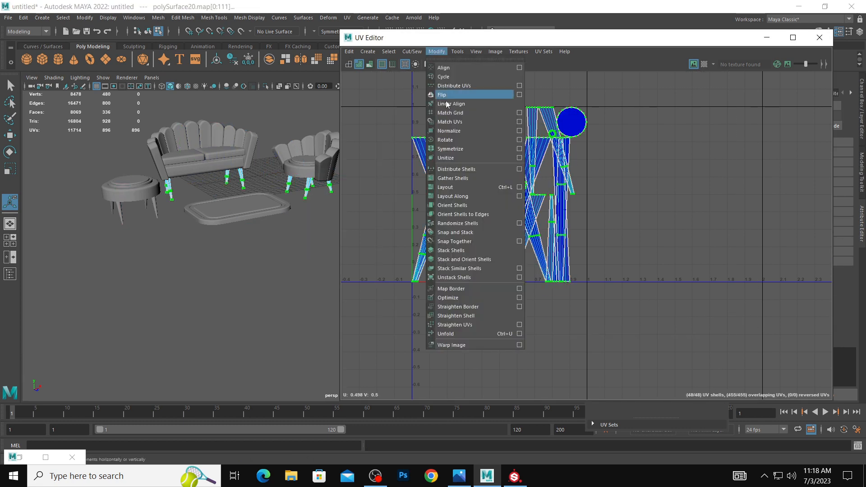
left_click(472, 187)
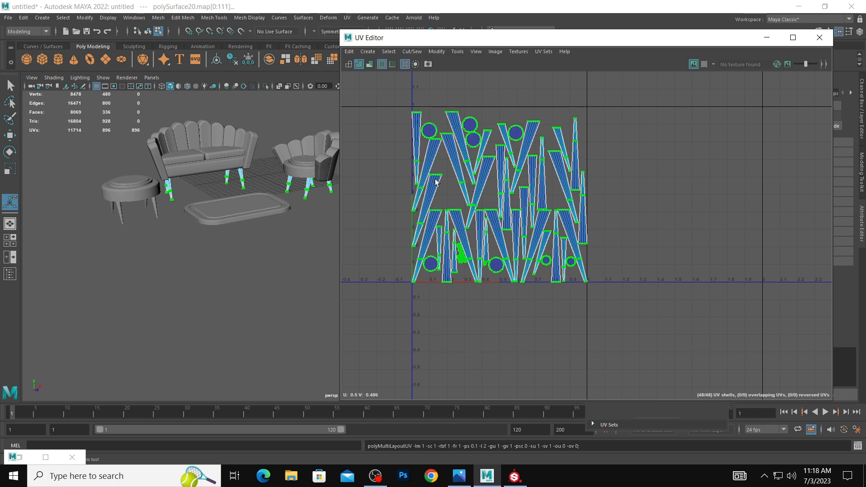
Select a single sofa leg and check its UV shells in the UV Editor.
left_click(254, 268)
middle_click_drag(254, 267, 174, 296, "alt")
right_click_drag(174, 296, 188, 280, "alt")
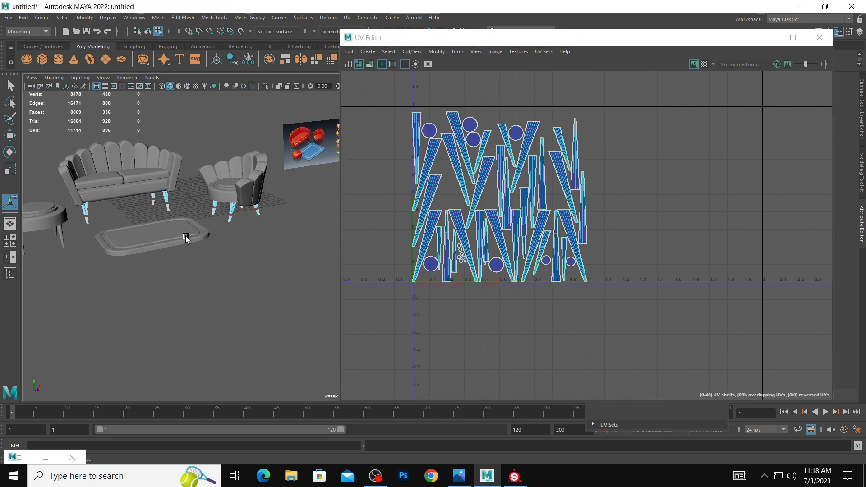
left_click(186, 236)
left_click(166, 201)
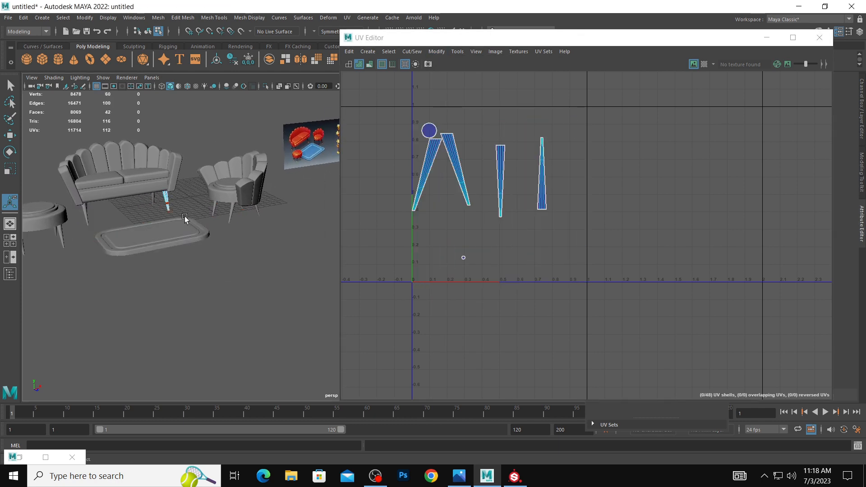
scroll(185, 218, "down", 4)
scroll(221, 230, "up", 1)
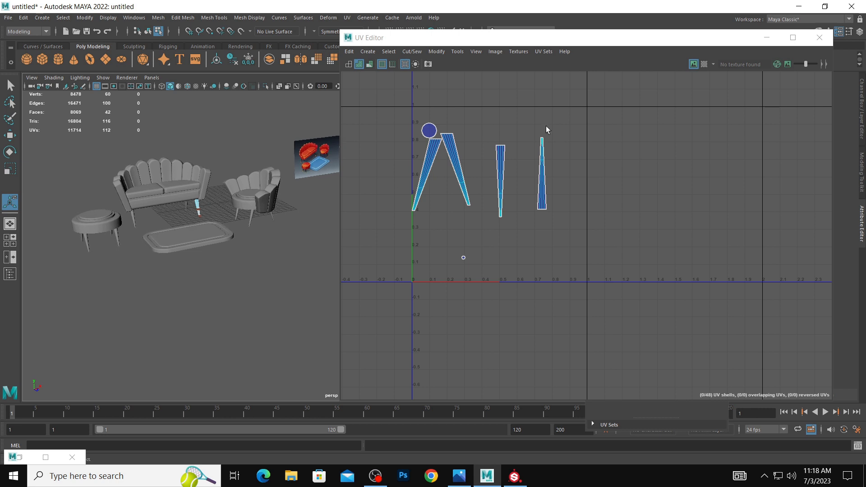
Close the UV Editor and review the whole furniture set beside the reference image.
left_click(819, 37)
scroll(379, 259, "up", 5)
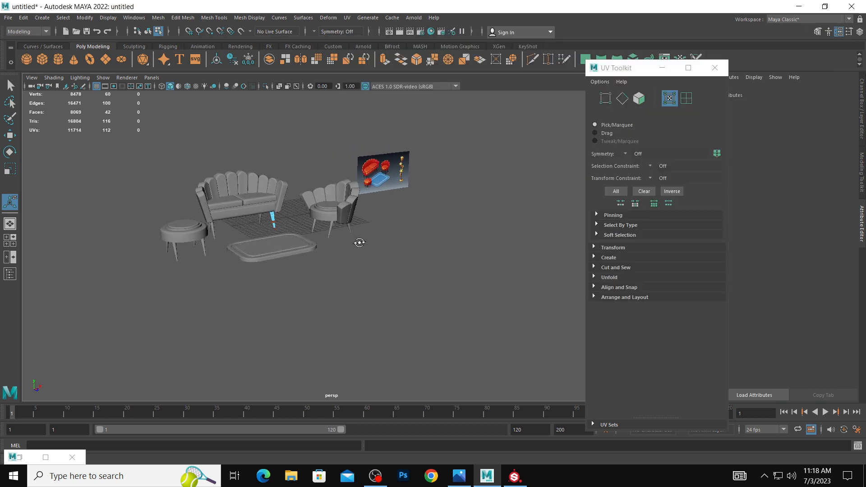
left_click_drag(477, 243, 426, 245, "alt")
left_click_drag(497, 194, 522, 190, "alt")
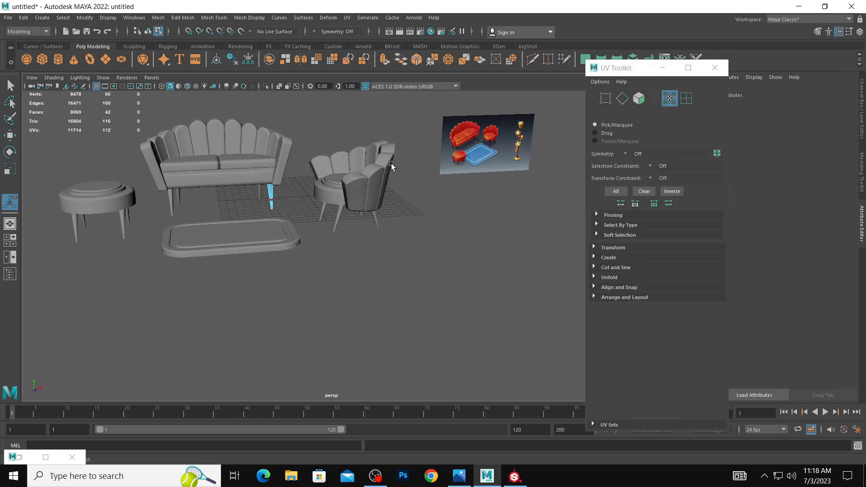
Check the UV shells of the armchair pieces and a sofa cushion in the UV Editor, and return to object selection.
left_click(390, 165)
left_click_drag(299, 189, 319, 192, "alt")
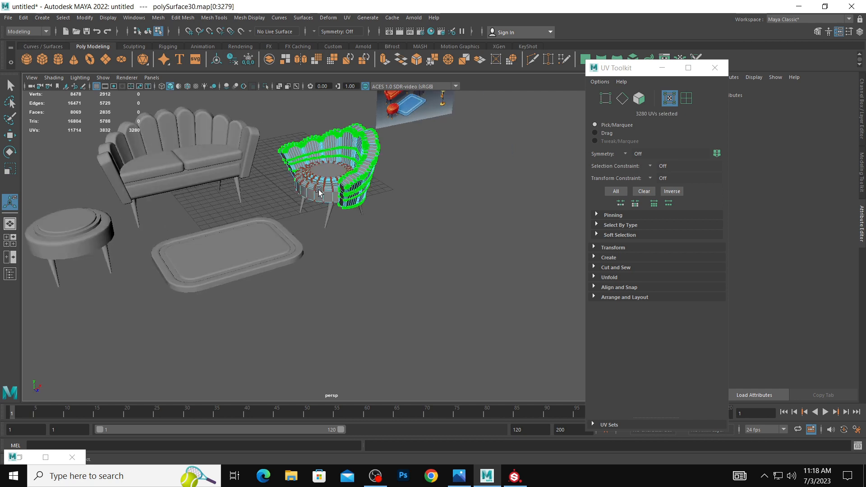
left_click(223, 165, "shift")
left_click(326, 194)
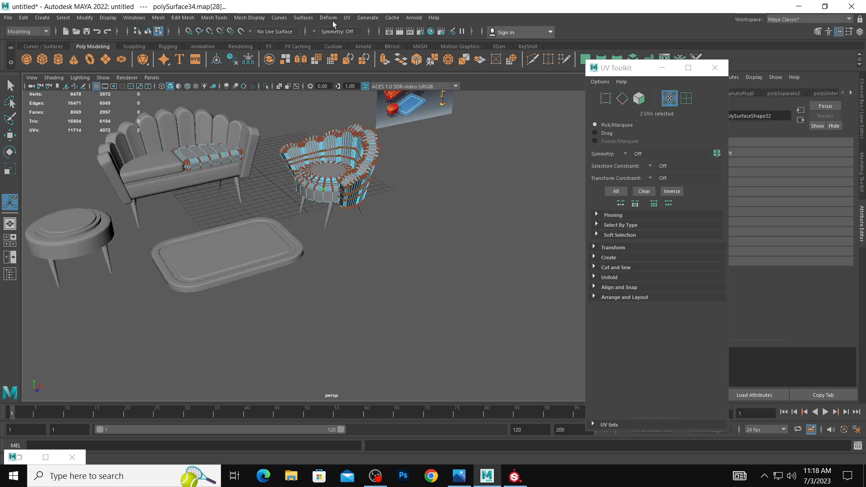
left_click(347, 17)
left_click(359, 34)
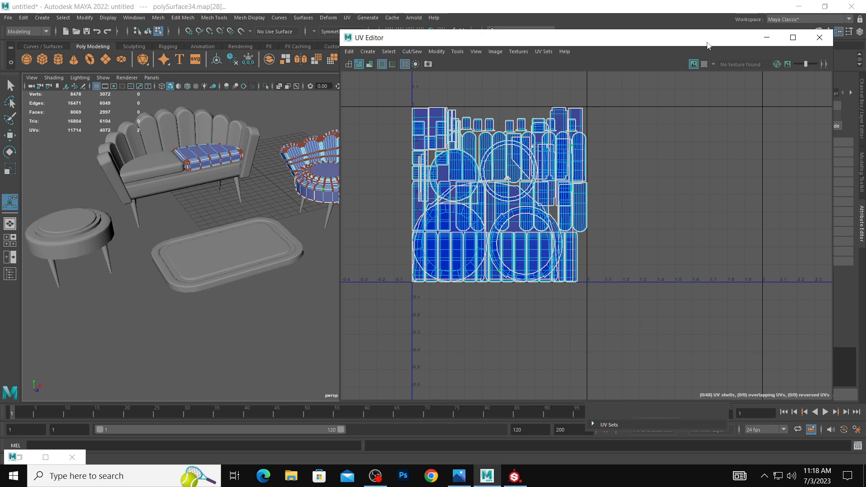
left_click(820, 38)
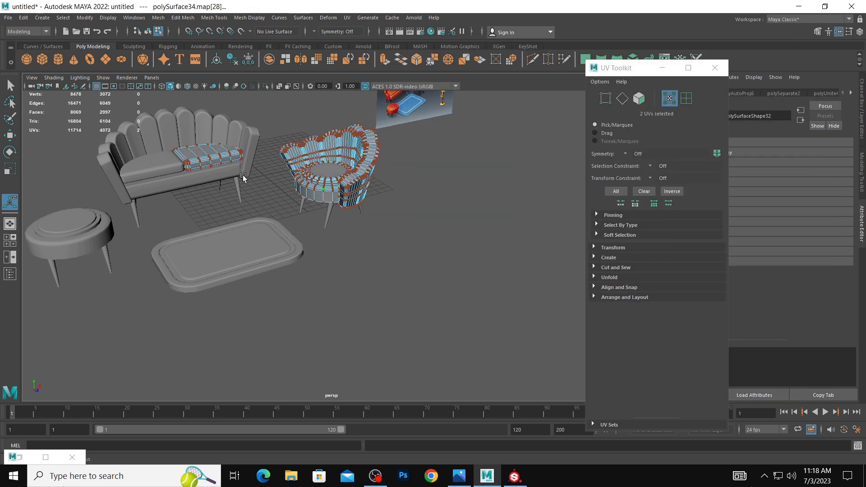
left_click_drag(112, 120, 294, 196)
right_click_drag(255, 165, 306, 147)
key("q")
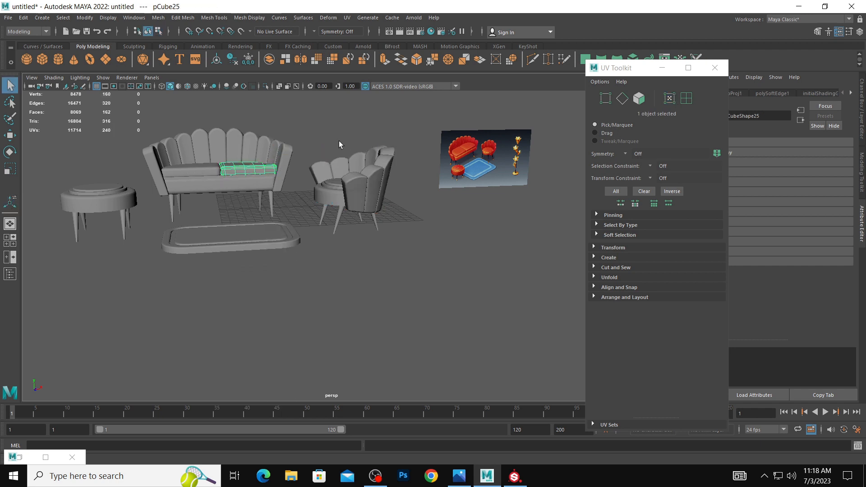
left_click_drag(340, 143, 328, 165, "alt")
left_click(215, 153)
left_click(259, 150, "shift")
left_click(261, 127, "shift")
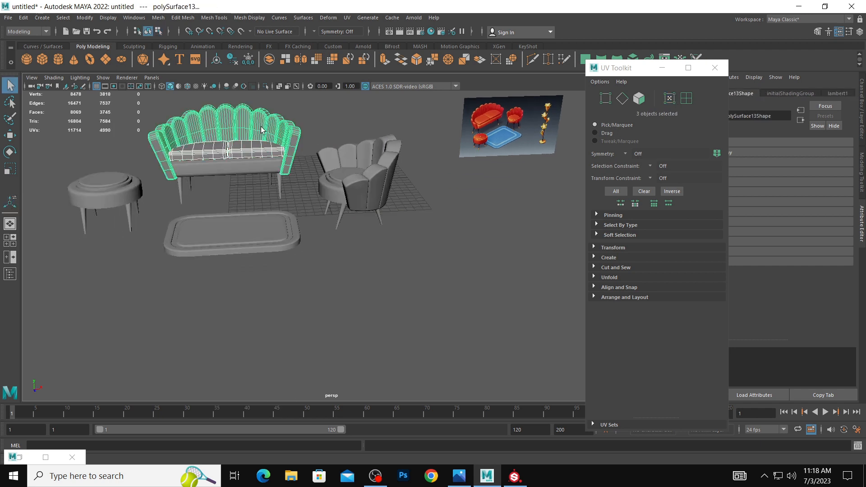
left_click(267, 167, "shift")
left_click(339, 182, "shift")
left_click(367, 185, "shift")
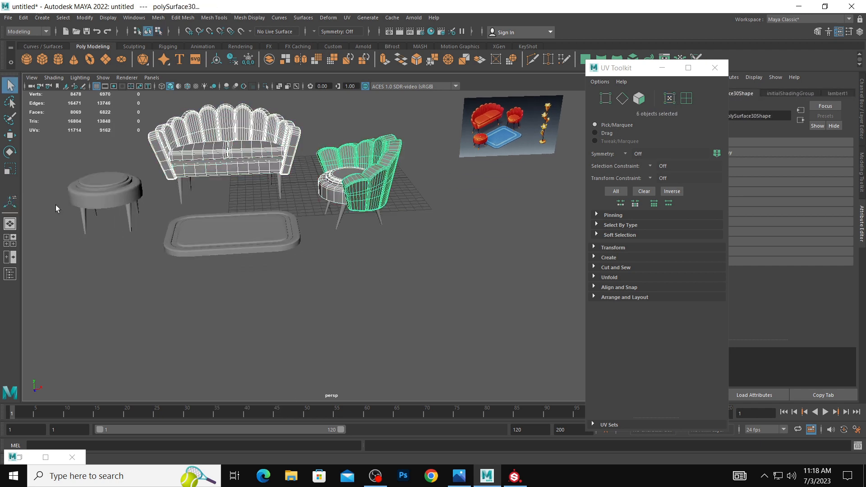
Separate the round stool into individual meshes so its legs and seat can be selected independently.
left_click(102, 198, "shift")
left_click(122, 200)
key("space")
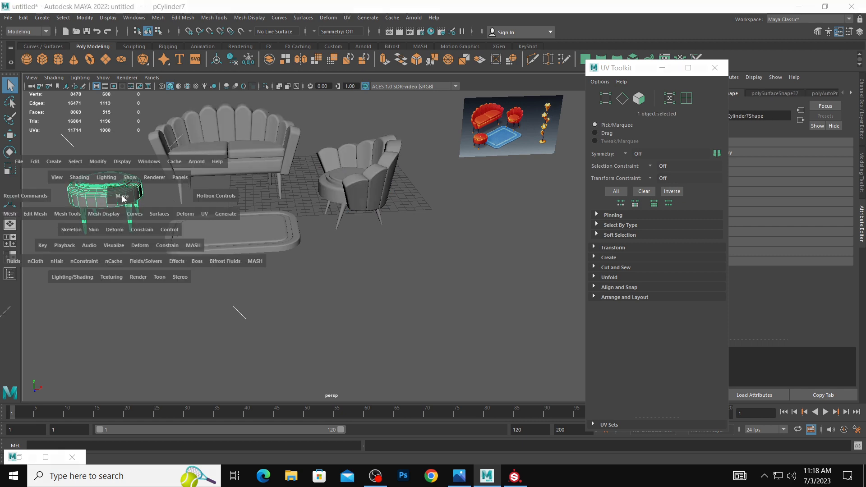
key("space")
key("space")
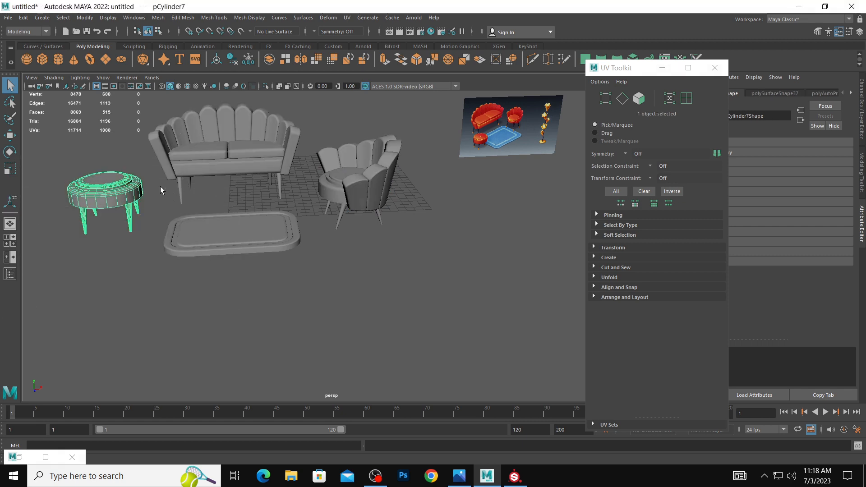
Select the upholstered parts of the stool, sofa and armchair without their legs and assign a new Lambert material.
left_click_drag(28, 208, 68, 250)
left_click_drag(143, 113, 294, 164)
left_click(338, 166, "shift")
left_click(392, 150, "shift")
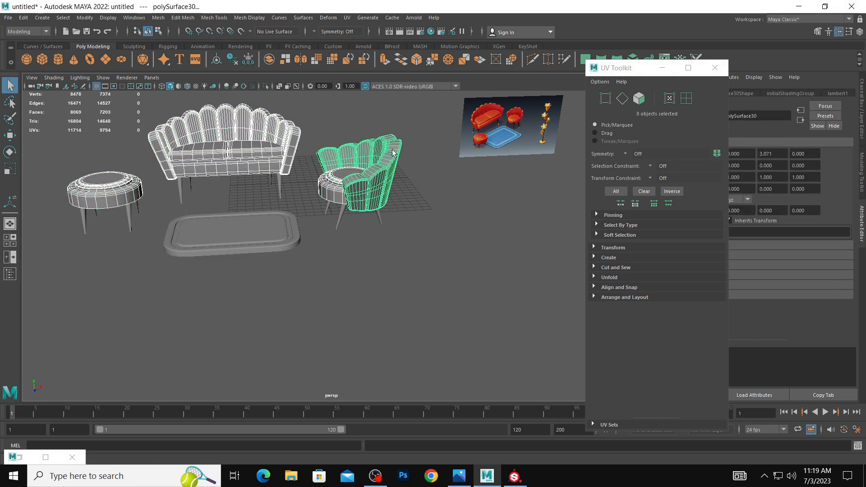
right_click_drag(395, 153, 401, 381)
left_click(381, 232)
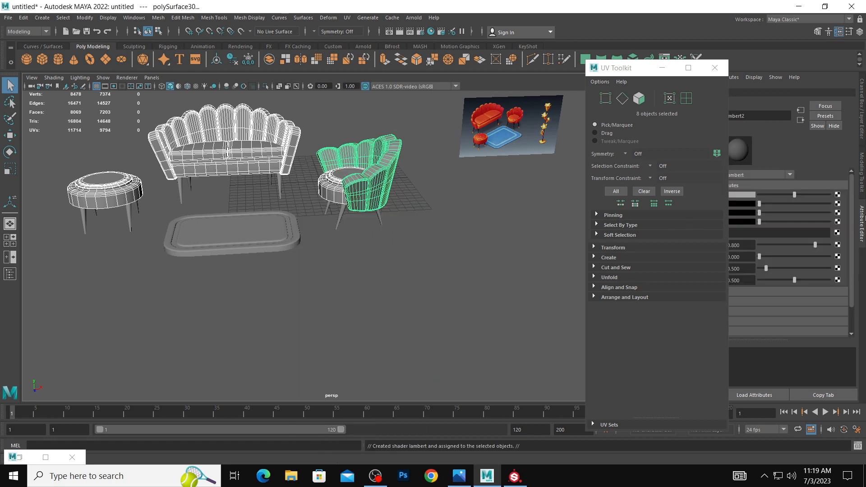
Sample the red of the reference sofa as the upholstery material's color and make it a brighter red.
left_click(748, 195)
left_click(697, 177)
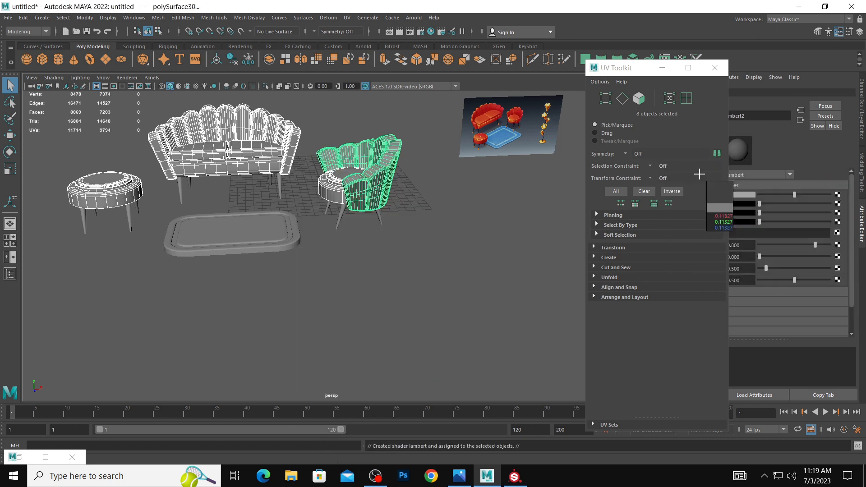
left_click(482, 112)
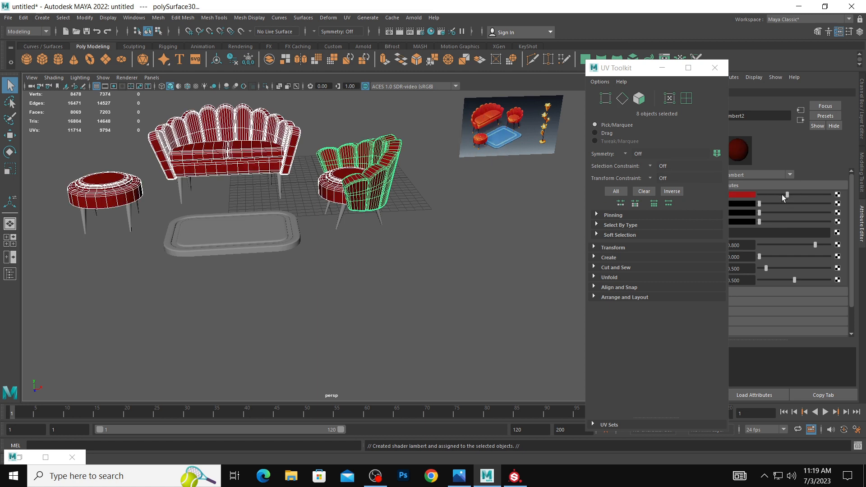
left_click(747, 196)
left_click(751, 196)
mouse_move(762, 246)
left_mouse_down()
mouse_move(777, 245)
mouse_move(754, 235)
mouse_move(764, 232)
left_mouse_up()
left_click(443, 216)
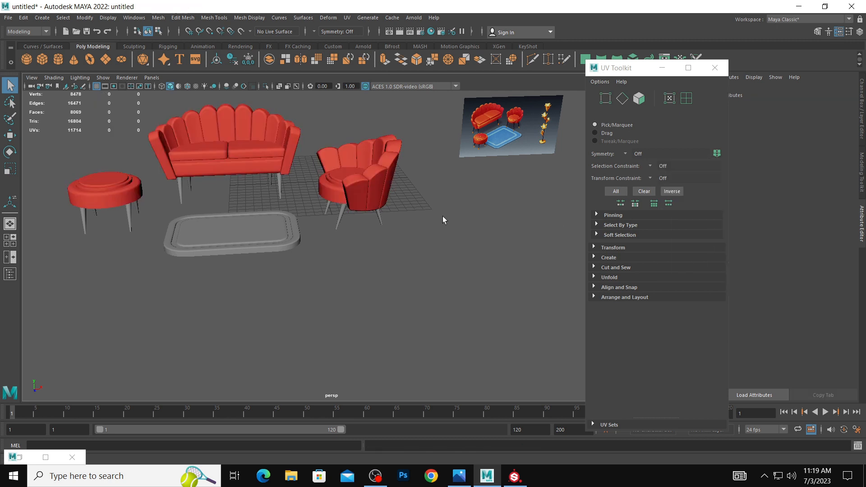
Select the rug and assign a new Lambert material to it.
scroll(440, 217, "down", 2)
middle_click_drag(417, 217, 449, 243, "alt")
scroll(433, 233, "up", 1)
left_click(307, 272)
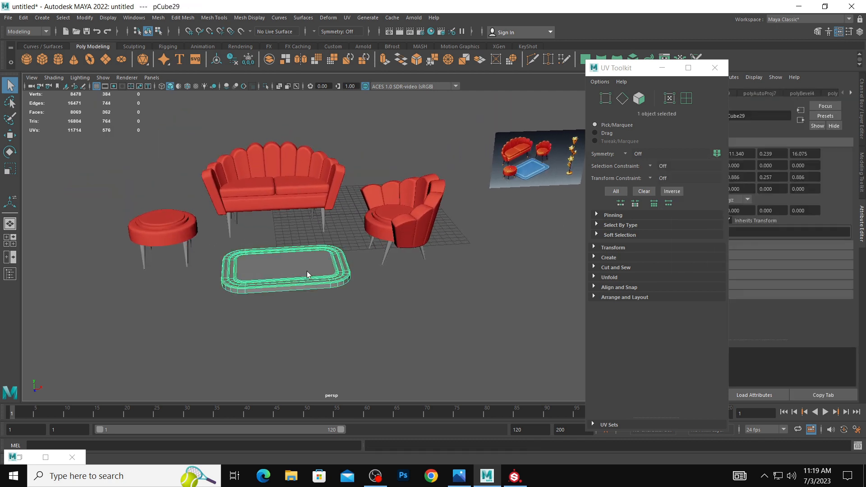
right_click(307, 271)
left_click(305, 460)
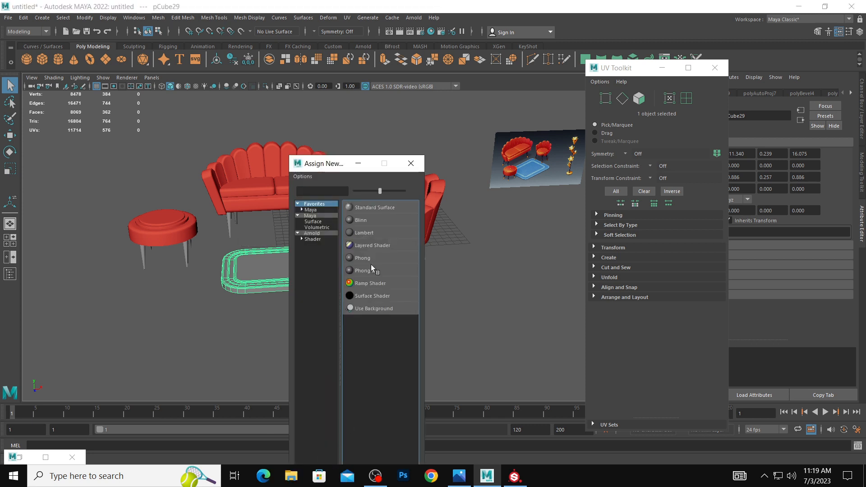
left_click(371, 240)
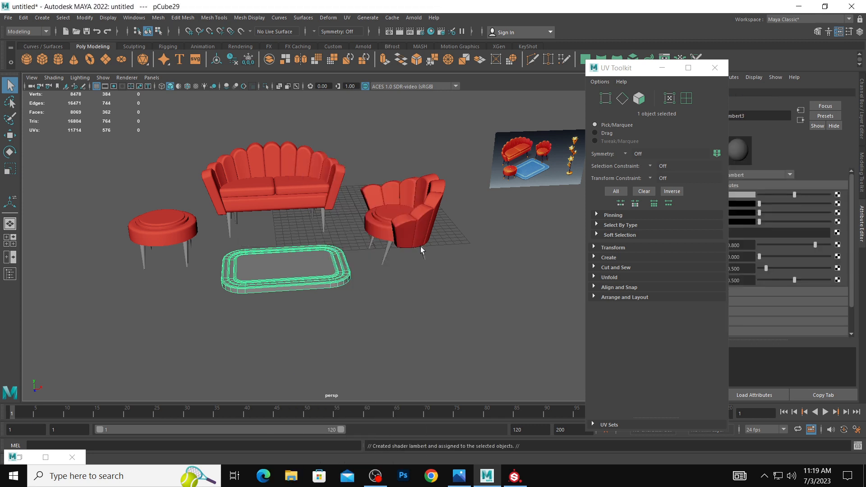
Sample the reference rug's blue as the rug material's color, brighten it, and close the UV Toolkit.
left_click(750, 196)
left_click(700, 179)
left_click(529, 173)
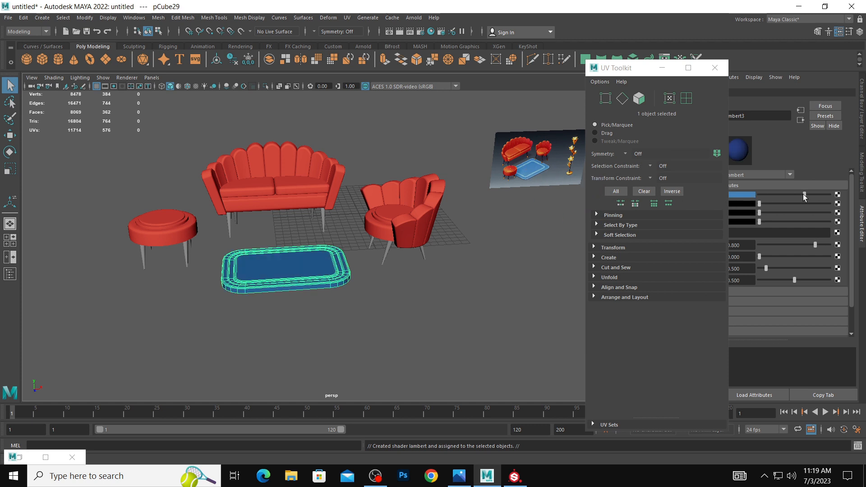
left_click_drag(796, 195, 823, 194)
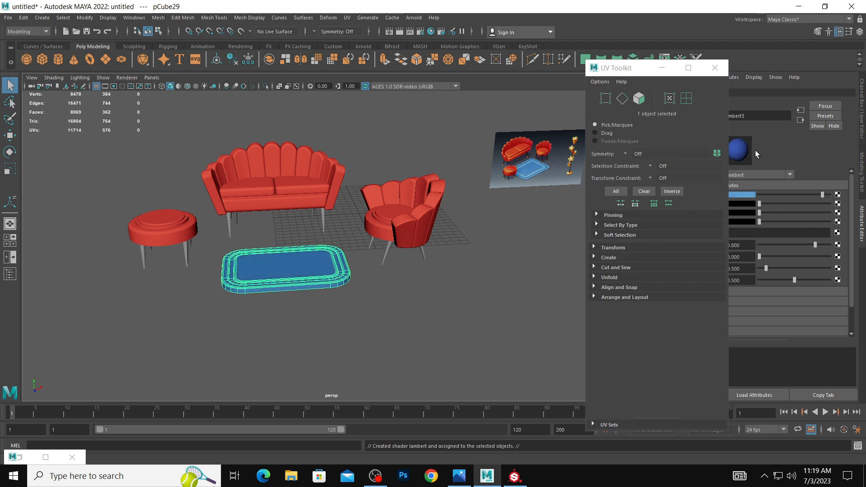
left_click(714, 67)
left_click(523, 255)
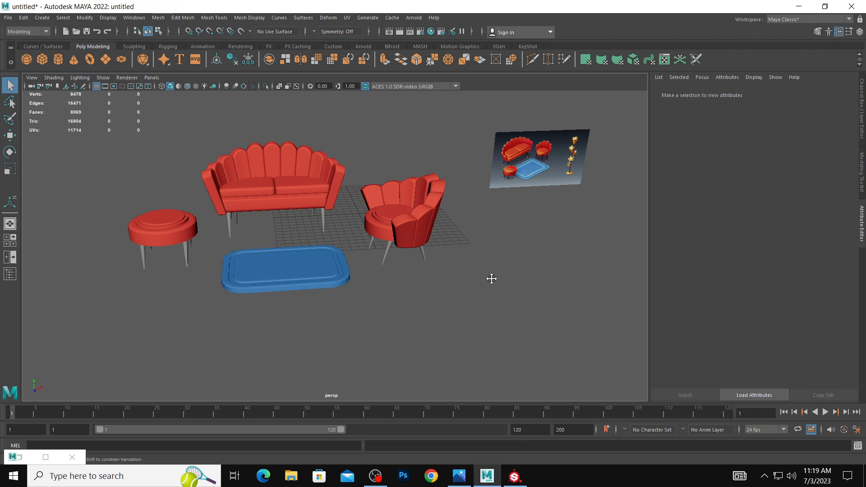
Select the narrow face loop around the rug's inner border and assign a new Lambert material to it.
middle_click_drag(491, 278, 526, 254, "alt")
scroll(420, 247, "up", 1)
mouse_move(406, 230)
left_mouse_down("alt")
mouse_move(393, 238)
mouse_move(401, 235)
left_mouse_up("alt")
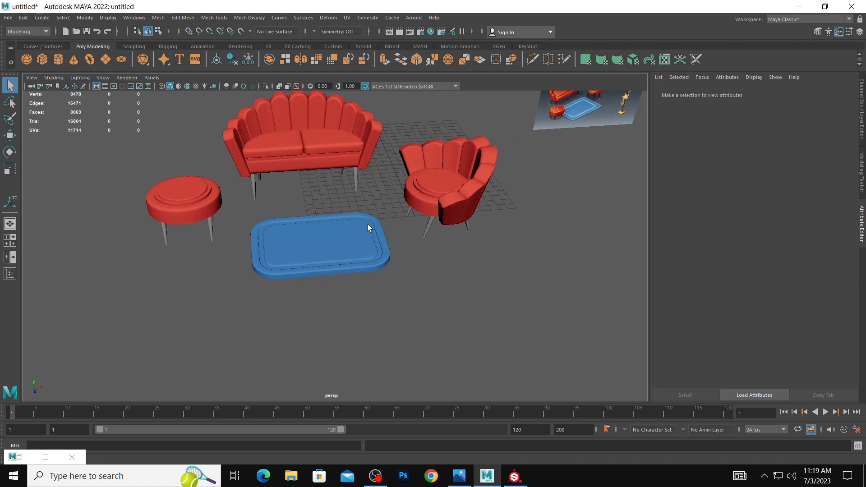
right_click_drag(368, 224, 379, 238)
left_click(376, 237)
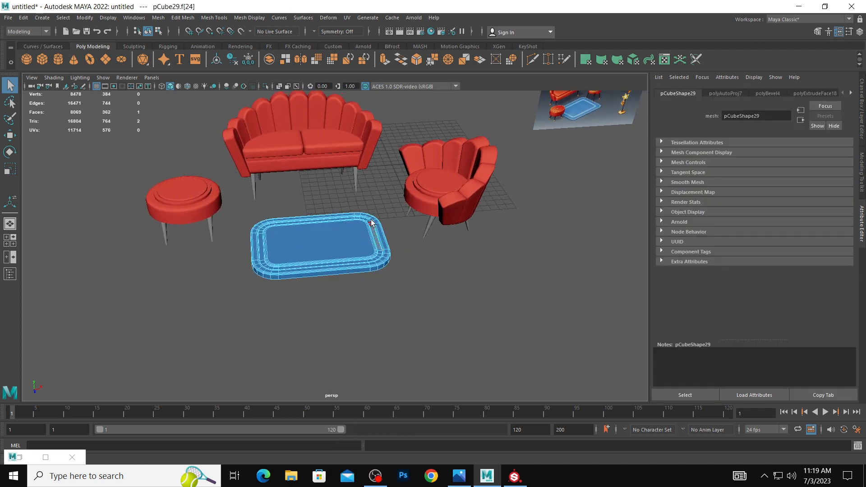
double_click(371, 224, "shift")
mouse_move(371, 223)
right_mouse_down("shift")
mouse_move(374, 398)
mouse_move(386, 257)
mouse_move(375, 224)
mouse_move(382, 385)
mouse_move(373, 455)
right_mouse_up("shift")
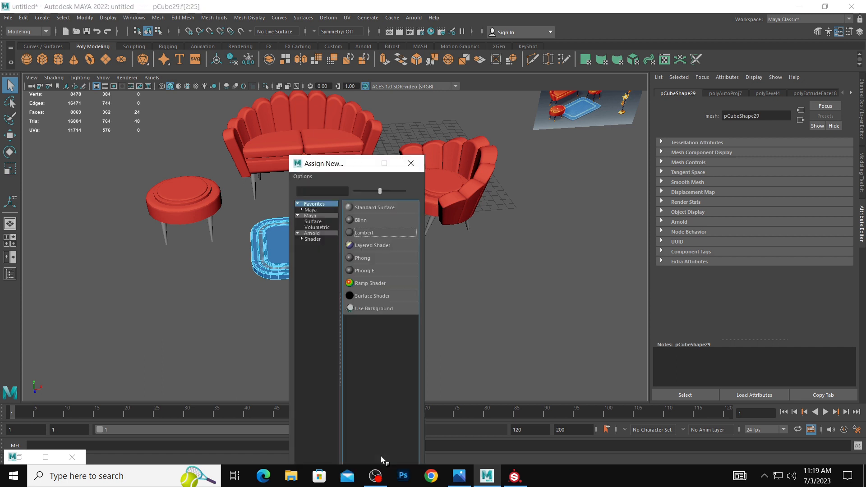
left_click(382, 237)
Set the rug border material's color to the light blue sampled from the rug in the reference image.
left_click(750, 194)
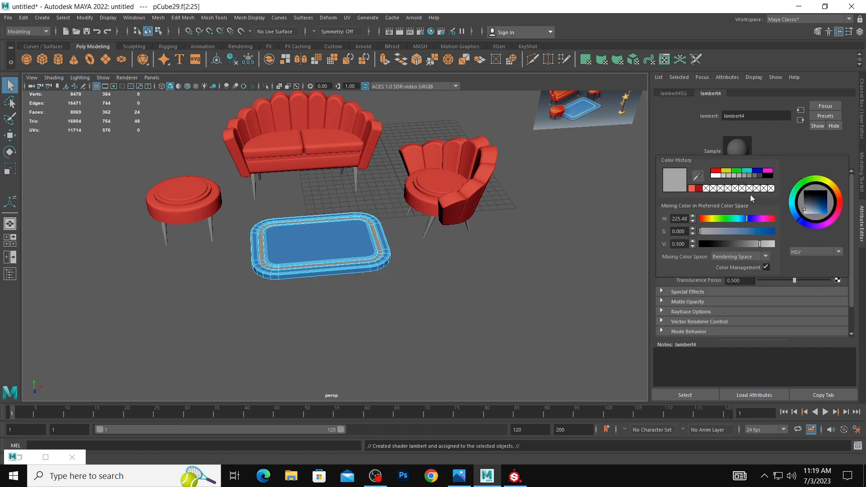
left_click(741, 194)
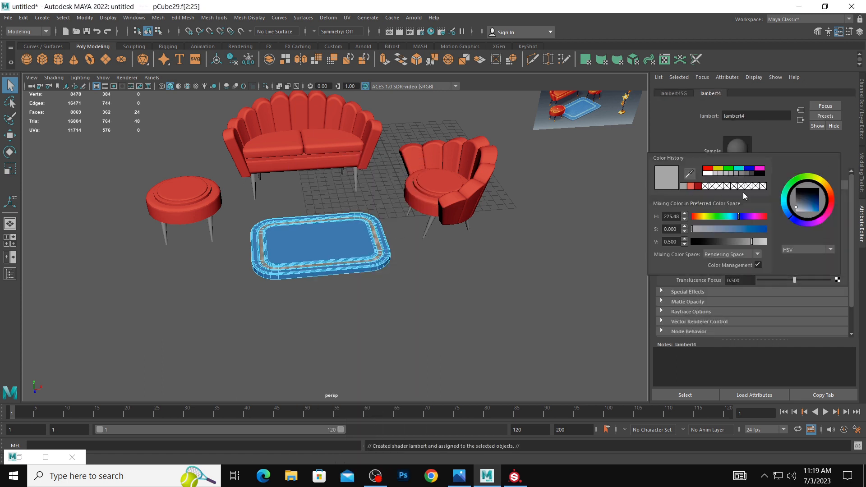
left_click(690, 173)
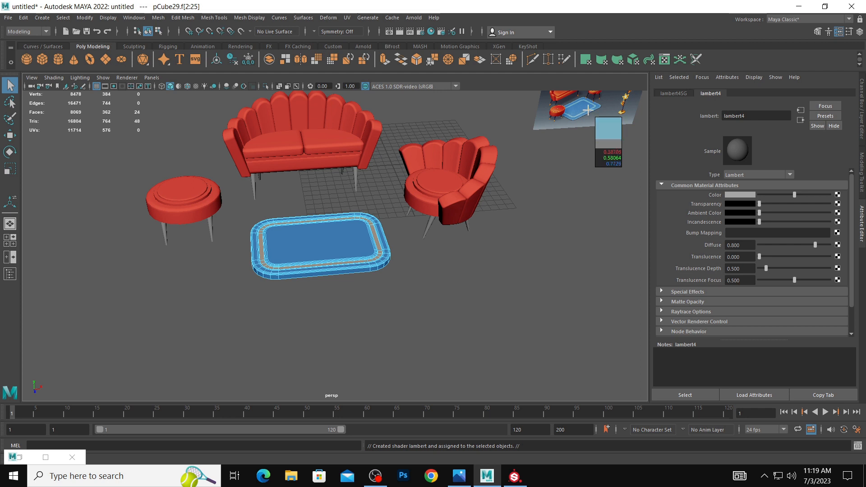
left_click(589, 112)
right_click_drag(305, 252, 338, 233)
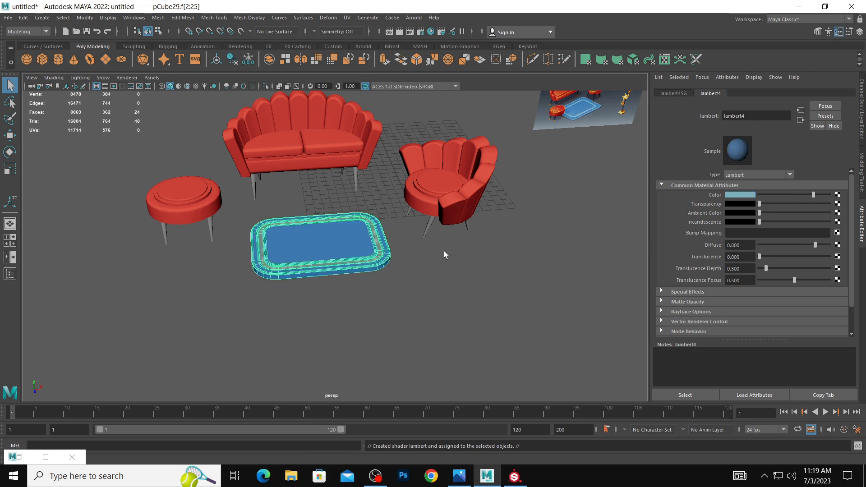
left_click(474, 269)
scroll(475, 270, "down", 3)
middle_click_drag(475, 269, 481, 283, "alt")
left_click_drag(480, 283, 489, 277, "alt")
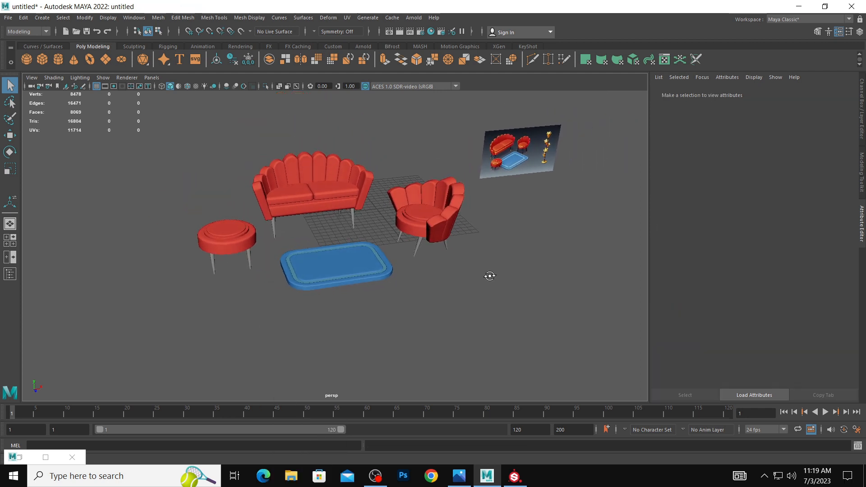
Select the stool's four legs together with the two sofa legs nearest the stool.
scroll(401, 269, "up", 5)
middle_click_drag(196, 237, 313, 229, "alt")
left_click_drag(313, 230, 312, 210, "alt")
left_click(312, 259)
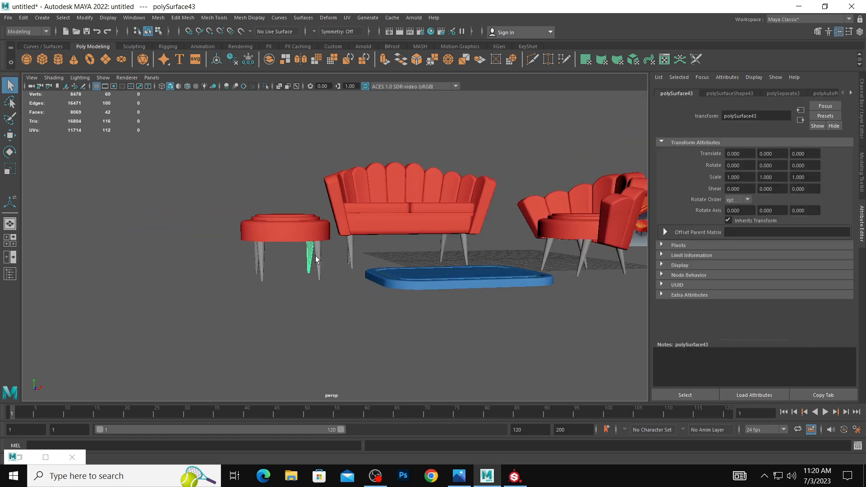
left_click(351, 254, "shift")
left_click(260, 266, "shift")
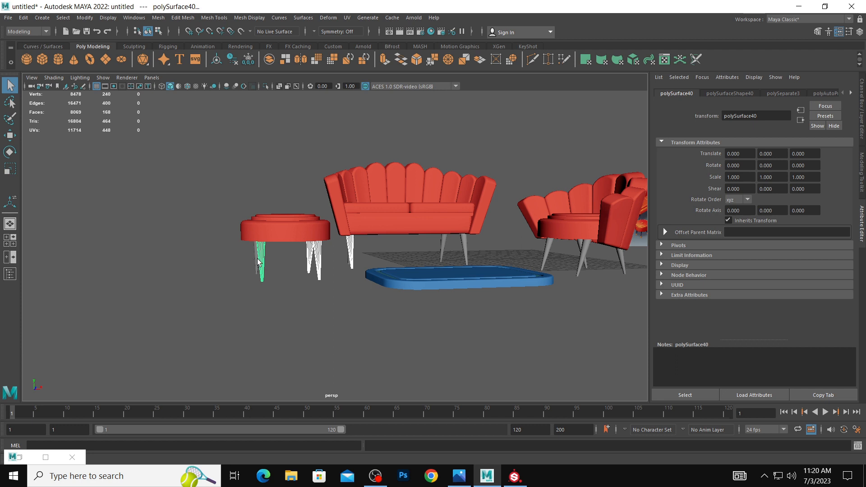
left_click_drag(360, 251, 306, 290, "alt")
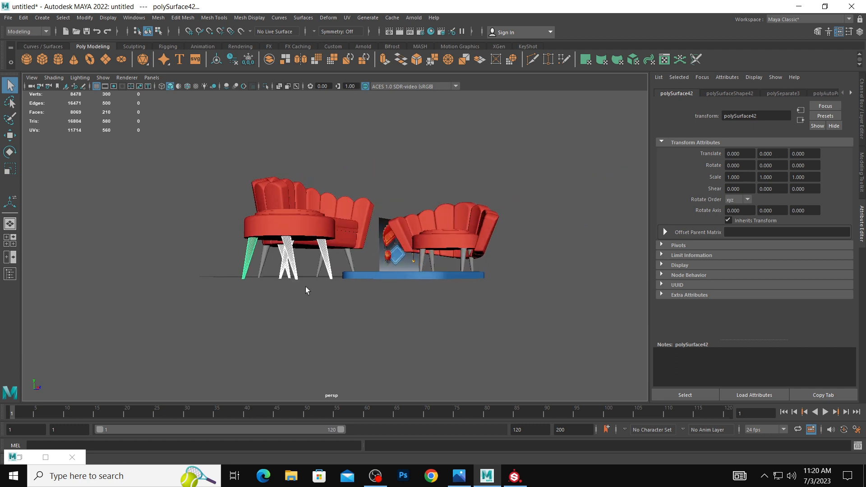
left_click(258, 267, "shift")
Add the sofa's other two legs and the armchair's four legs to the selection for a new material.
left_click_drag(259, 266, 434, 242, "alt")
left_click(422, 236, "shift")
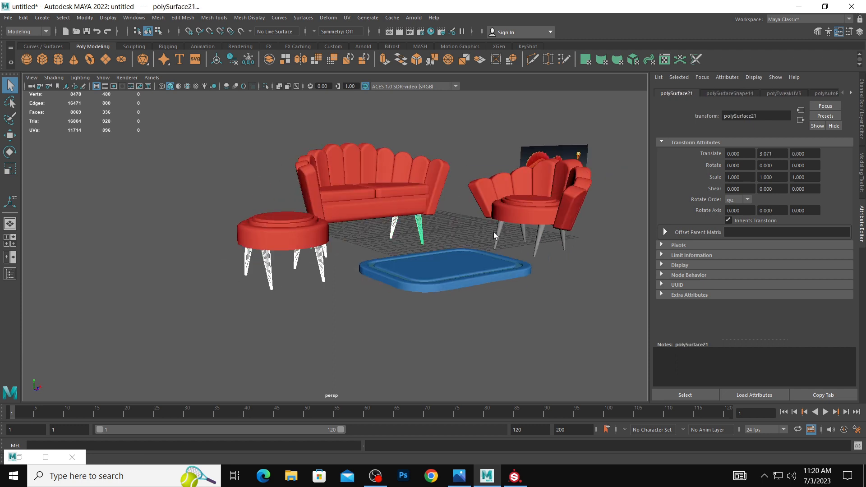
left_click(501, 237, "shift")
left_click(539, 246, "shift")
left_click(525, 235, "shift")
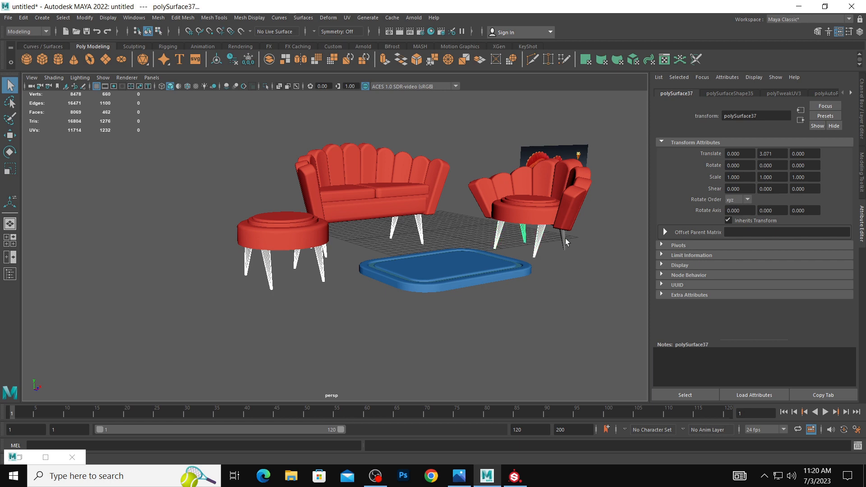
right_click_drag(566, 242, 550, 460)
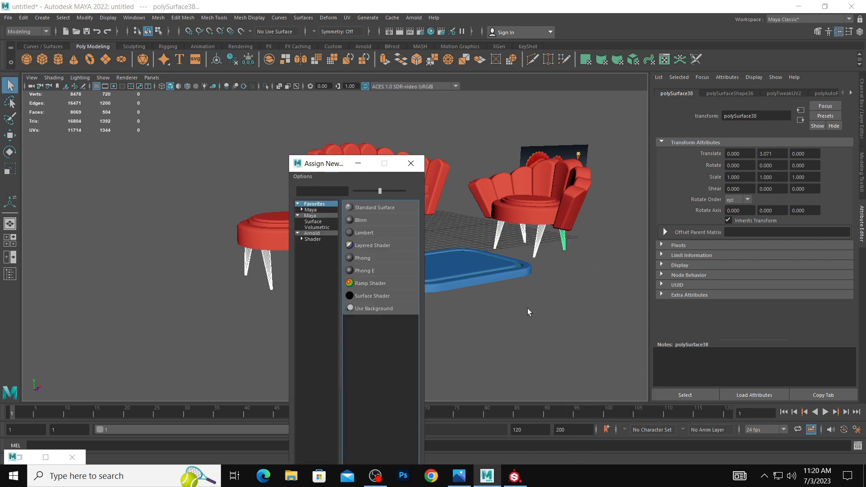
Assign a new Lambert material to the selected furniture legs and set its color to a reddish brown.
left_click(365, 235)
left_click_drag(580, 293, 469, 296, "alt")
left_click(734, 195)
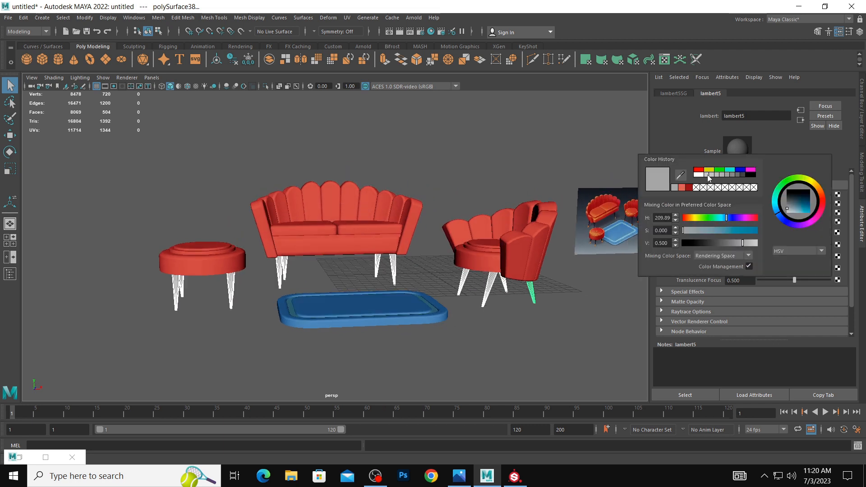
left_click(748, 195)
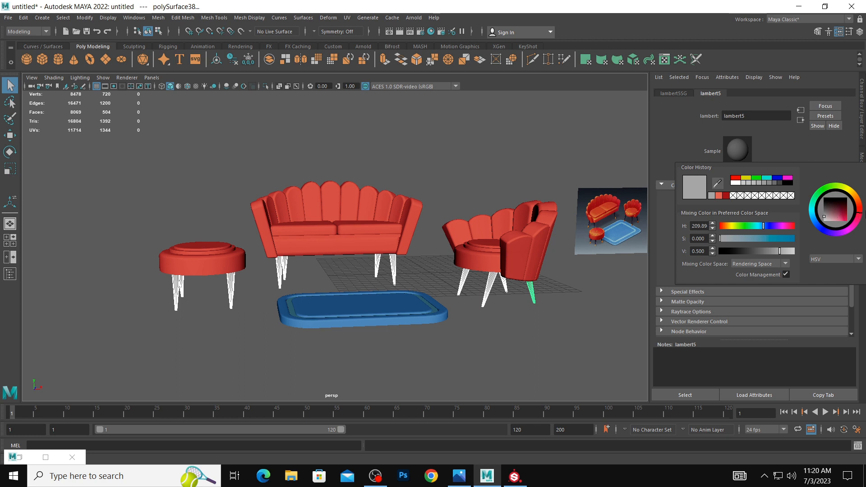
left_click_drag(838, 214, 860, 204)
left_click(582, 284)
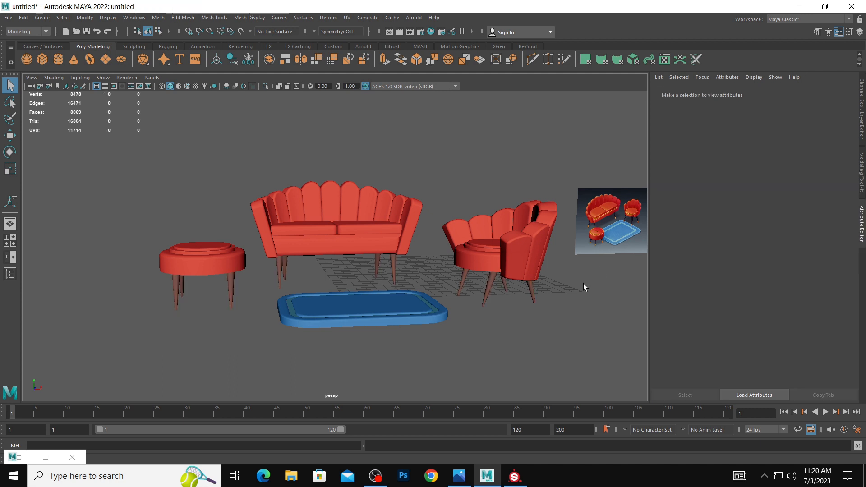
right_click_drag(583, 284, 480, 271, "alt")
middle_click_drag(366, 249, 400, 251, "alt")
scroll(400, 255, "up", 5)
middle_click_drag(350, 205, 441, 154, "alt")
scroll(493, 233, "up", 4)
left_click(399, 266)
left_click_drag(402, 282, 404, 273, "alt")
right_click_drag(403, 284, 403, 256)
double_click(404, 264)
right_click_drag(402, 264, 247, 248, "alt")
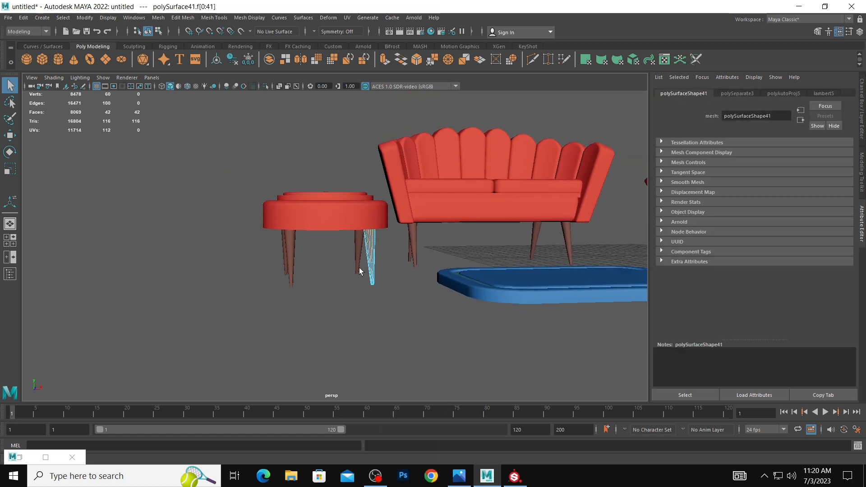
left_click_drag(251, 253, 649, 239)
right_click_drag(506, 230, 331, 226, "alt")
Select all the stool, sofa and armchair legs in the front view and combine them into one mesh.
key("space")
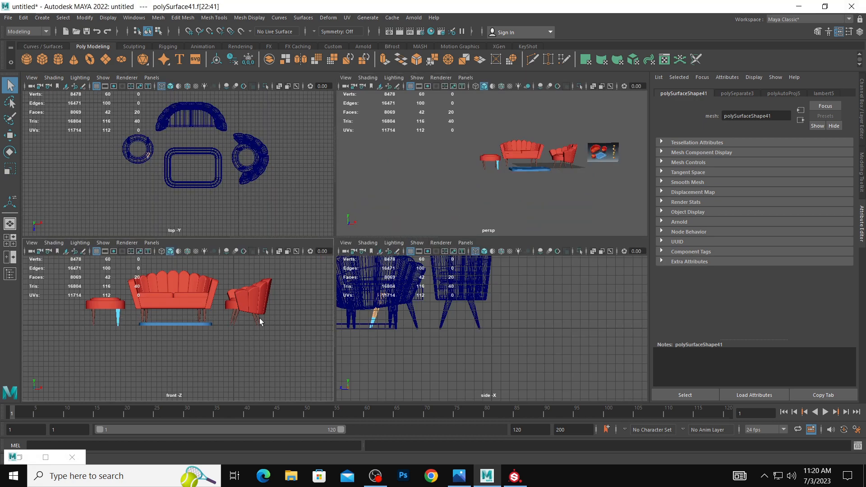
right_click_drag(131, 319, 144, 246)
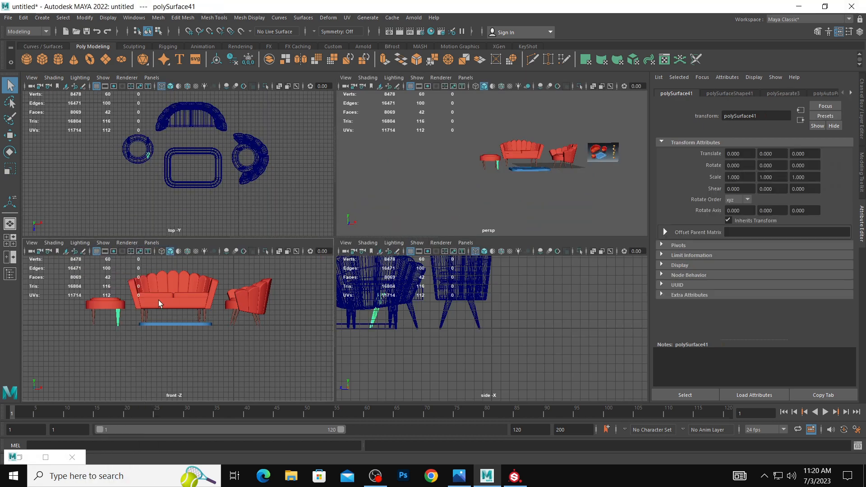
left_click_drag(82, 318, 286, 320)
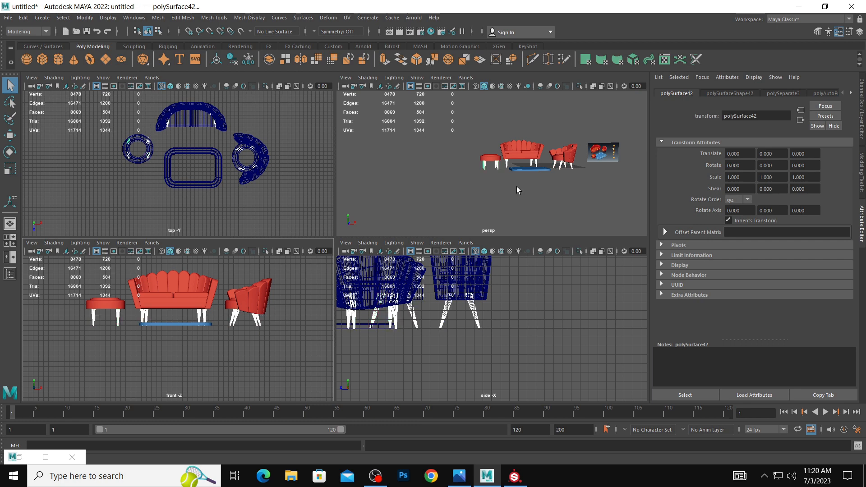
key("space")
left_click(125, 336)
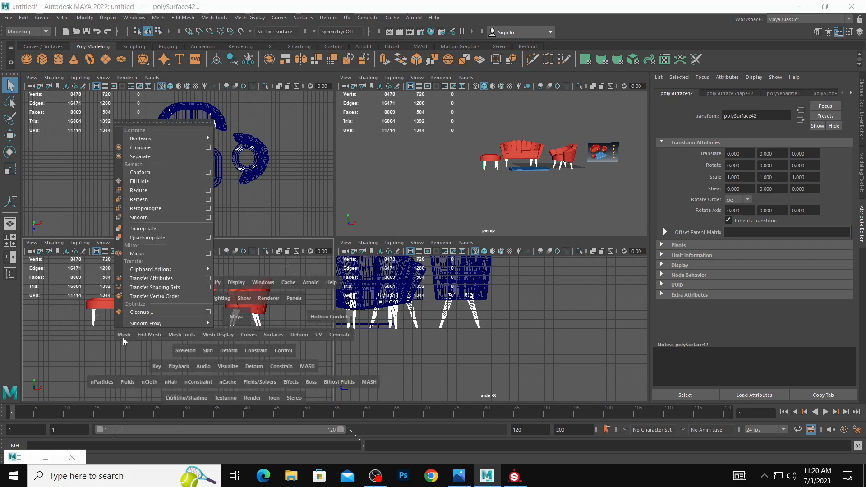
left_click(165, 158)
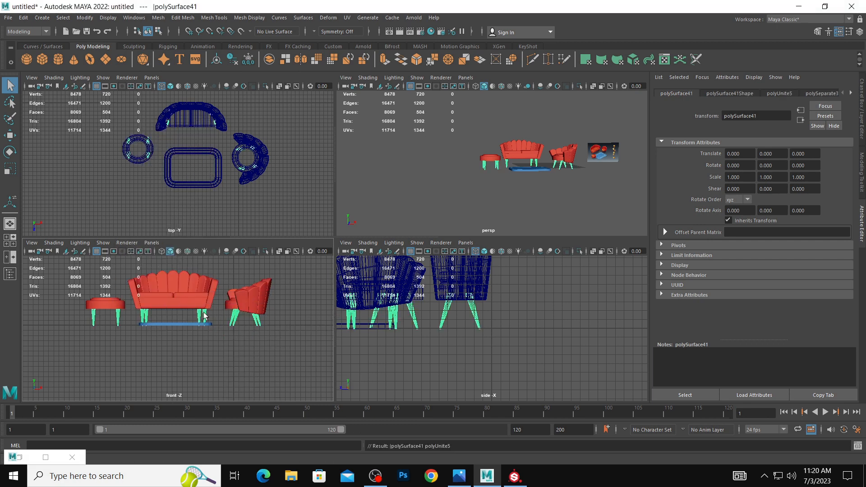
Select the lower tip faces of all the combined legs and assign a new Lambert material to them.
right_click_drag(204, 316, 195, 254)
left_click_drag(83, 322, 301, 347)
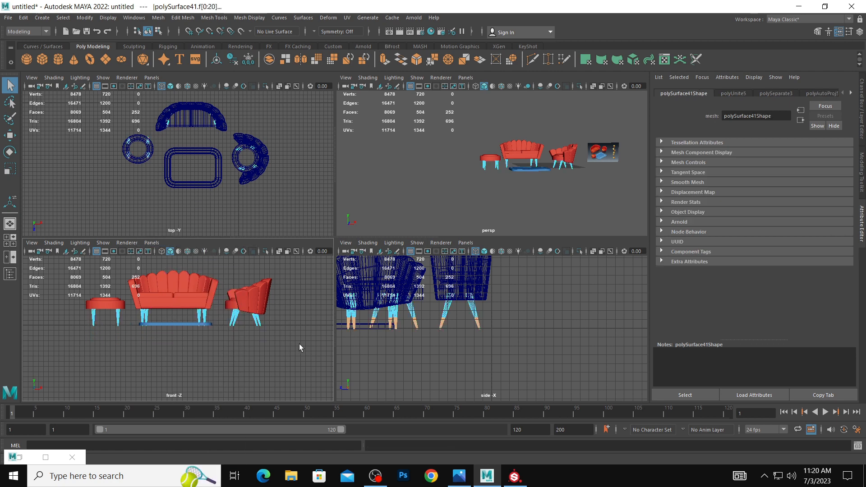
key("f")
key("space")
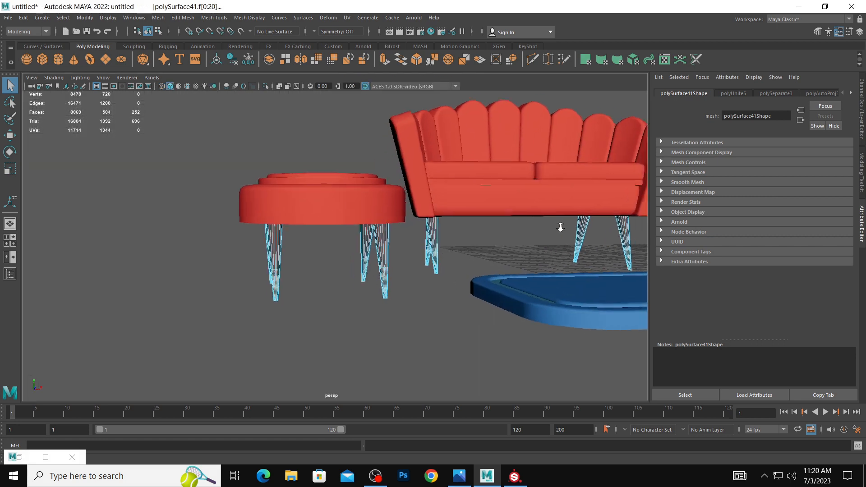
right_click_drag(437, 263, 449, 464)
left_click(365, 233)
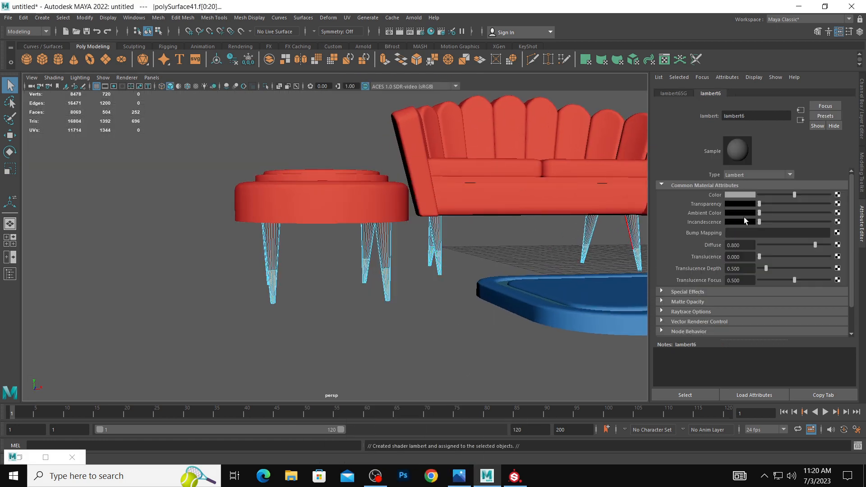
Set the leg tip material's color to a golden tan and clear the selection.
left_click(739, 195)
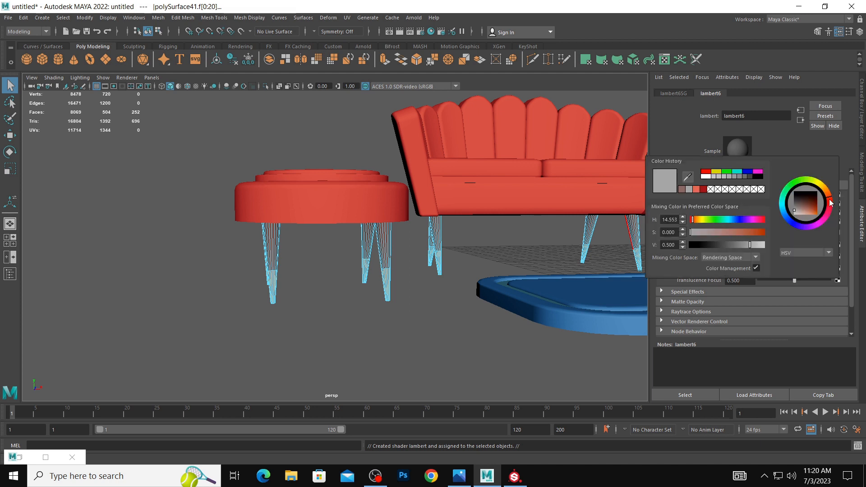
left_click_drag(810, 206, 809, 210)
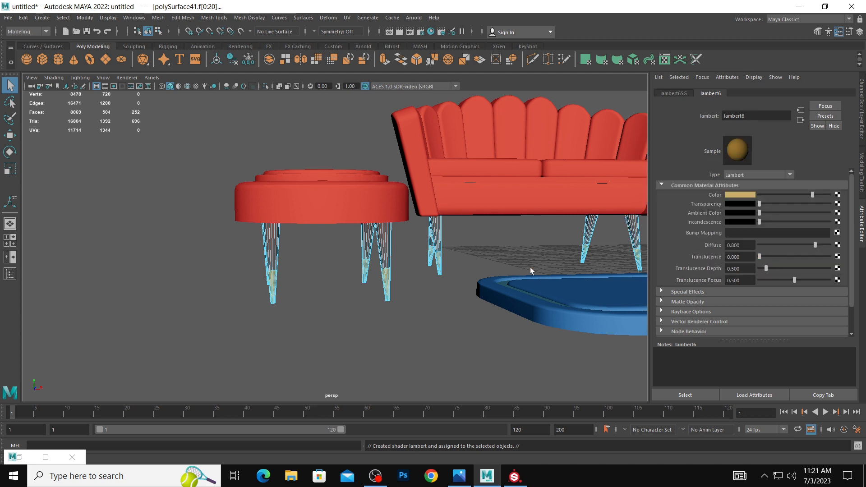
left_click(519, 259)
scroll(334, 235, "down", 4)
right_click_drag(402, 231, 452, 215)
left_click(472, 242)
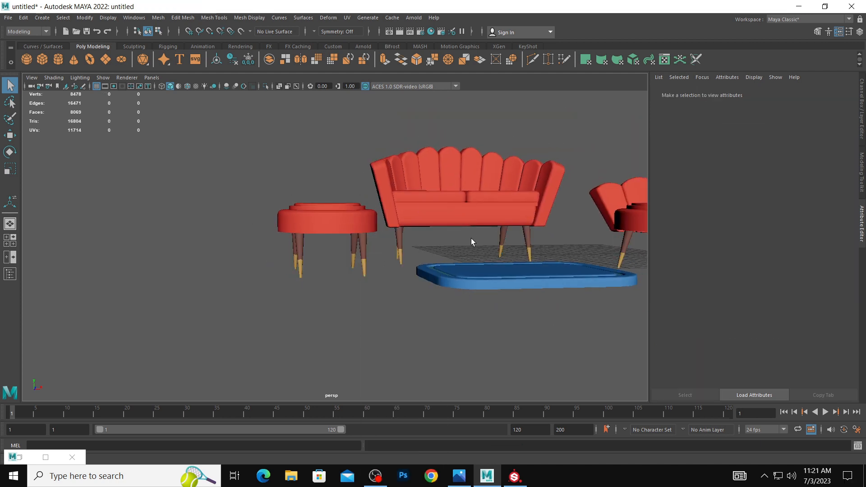
Lay out the combined legs' UV shells in the UV Editor, then close the editor.
scroll(451, 248, "down", 5)
left_click_drag(411, 237, 409, 248, "alt")
left_click(368, 228)
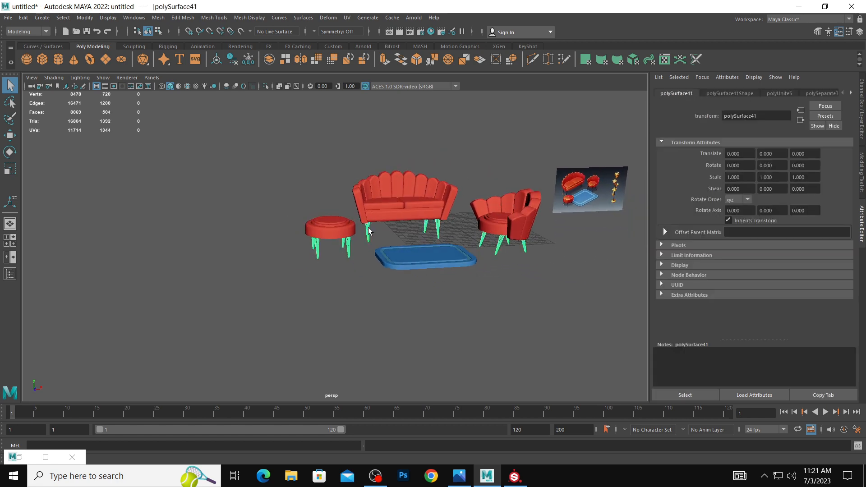
left_click(347, 18)
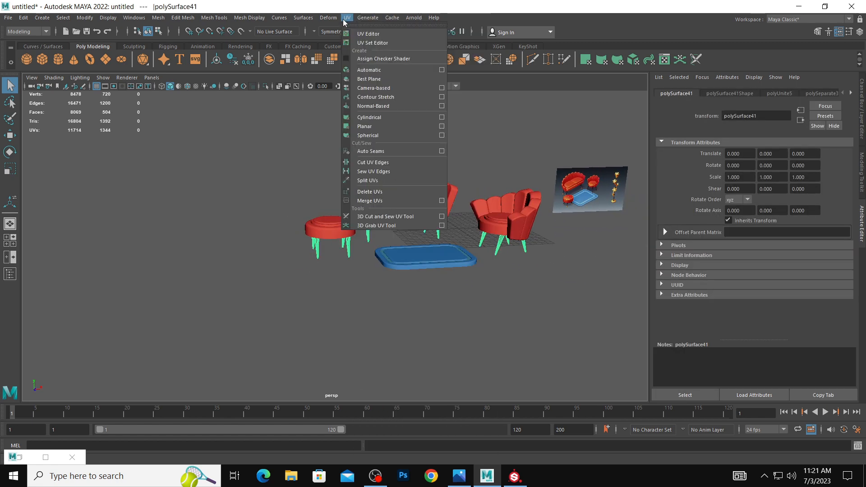
left_click(375, 34)
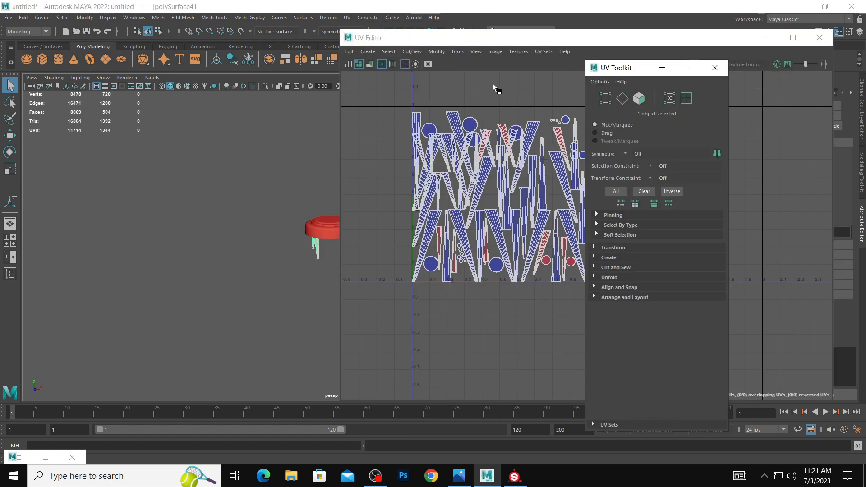
left_click(436, 52)
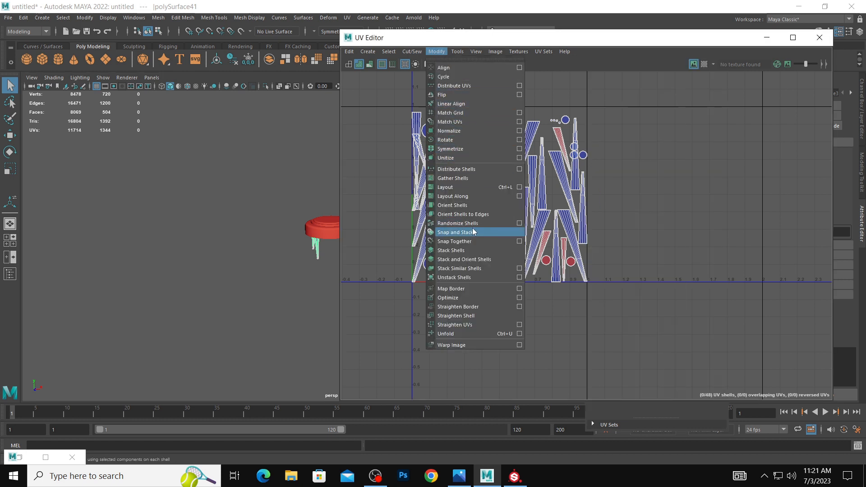
left_click(452, 195)
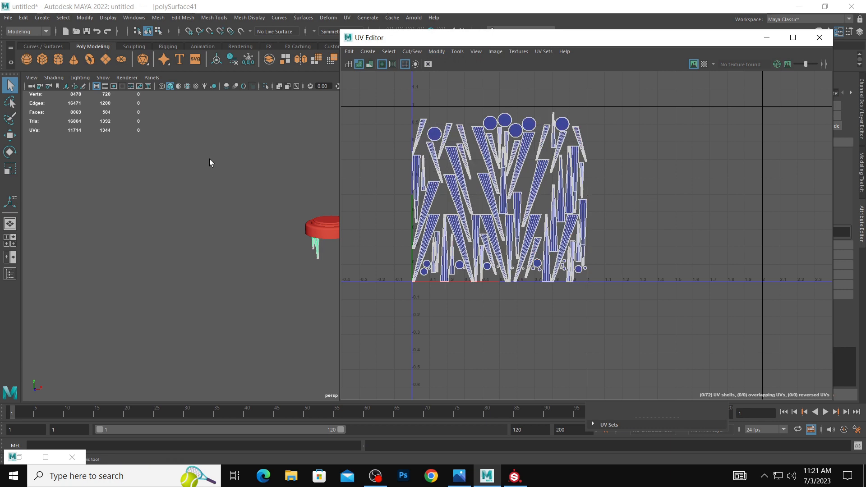
right_click_drag(215, 203, 260, 186)
left_click(277, 164)
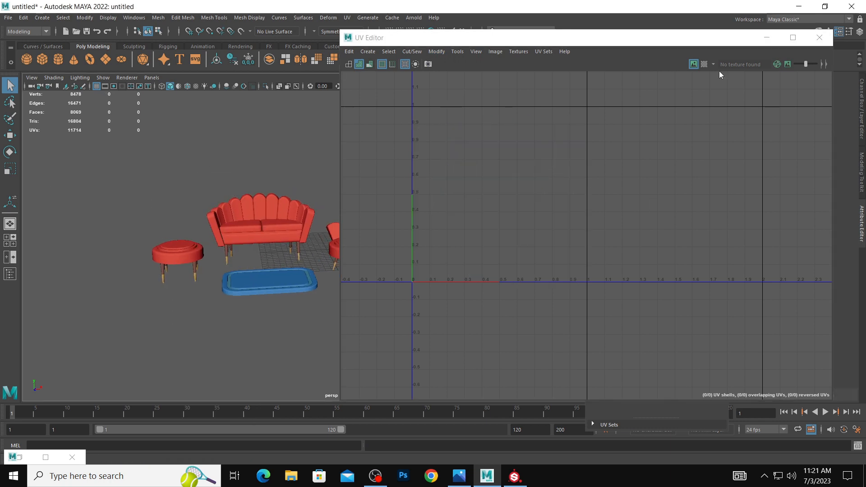
left_click(826, 40)
Examine the colored furniture set from several angles against the reference image.
middle_click_drag(347, 253, 352, 250, "alt")
left_click_drag(352, 251, 356, 247, "alt")
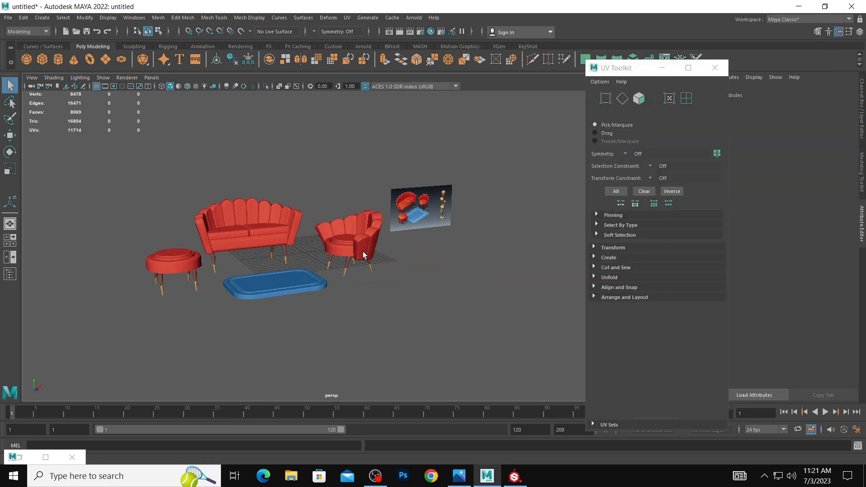
middle_click_drag(362, 251, 386, 251, "alt")
left_click_drag(425, 252, 386, 257, "alt")
right_click_drag(387, 257, 443, 269, "alt")
left_click_drag(442, 268, 460, 262, "alt")
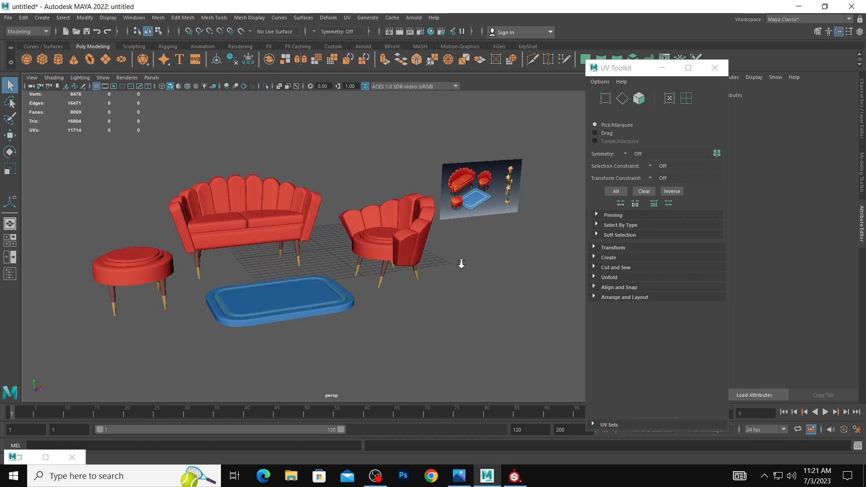
right_click_drag(460, 263, 436, 263, "alt")
left_click_drag(436, 263, 422, 273, "alt")
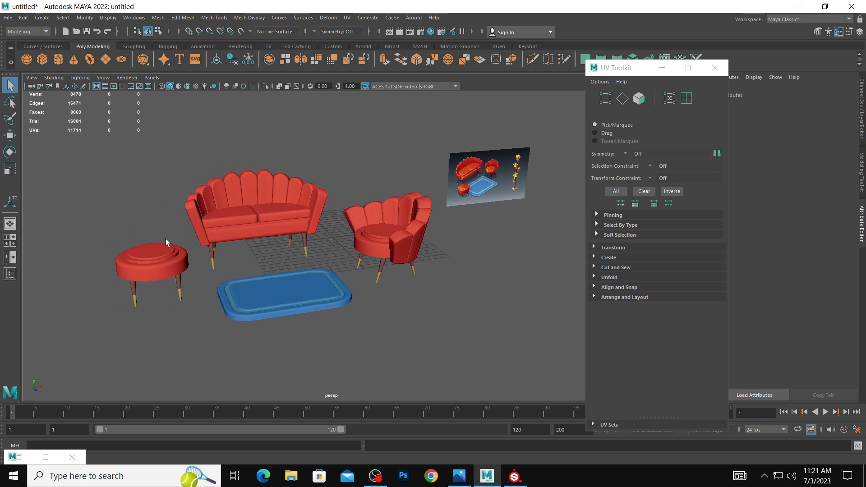
Select the face loops of the stool seat's lower raised ring and assign a new Lambert material to them.
middle_click_drag(166, 239, 319, 233, "alt")
right_click_drag(176, 200, 291, 267, "alt")
left_click(294, 260)
double_click(285, 278)
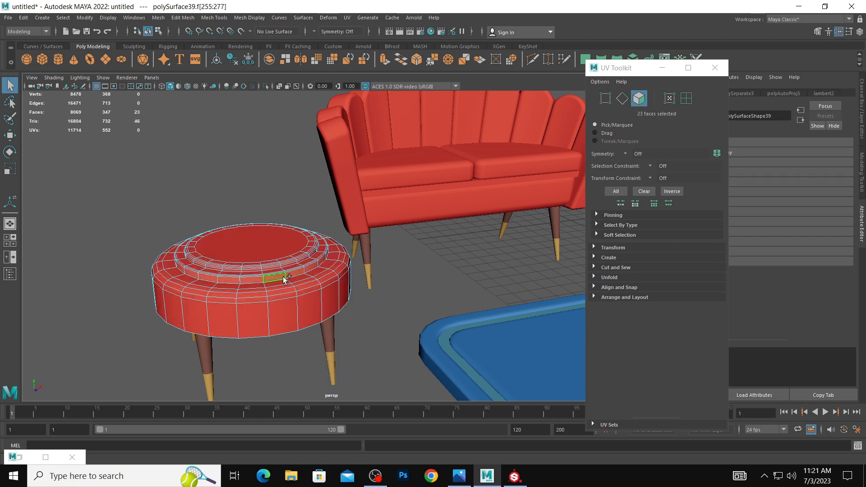
left_click_drag(296, 272, 267, 283, "alt")
right_click_drag(266, 283, 470, 333, "alt")
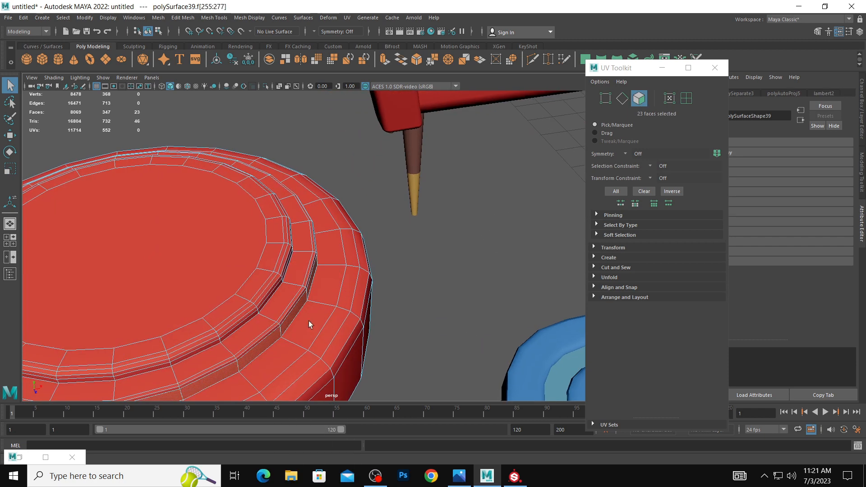
double_click(282, 324, "shift")
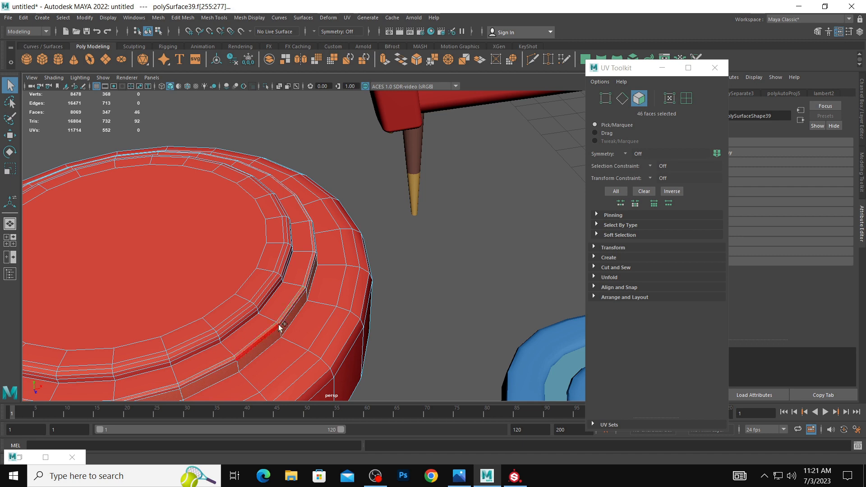
double_click(272, 320, "shift")
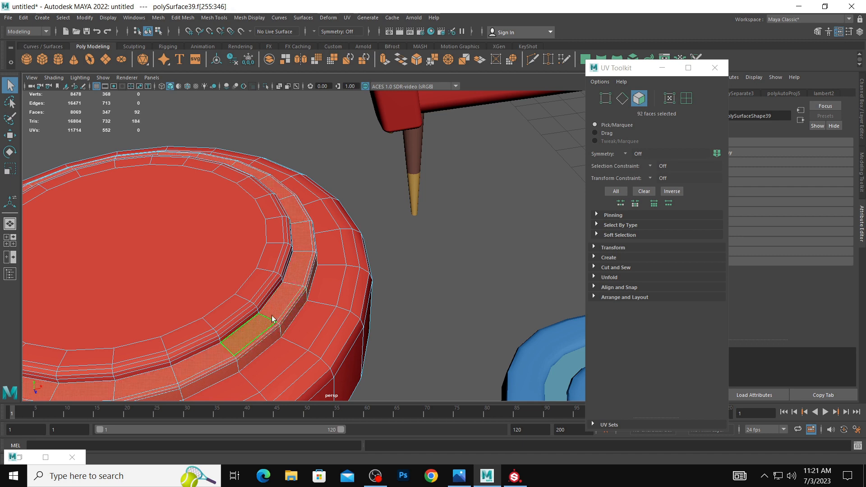
right_click_drag(273, 320, 289, 462, "alt")
left_click(373, 234)
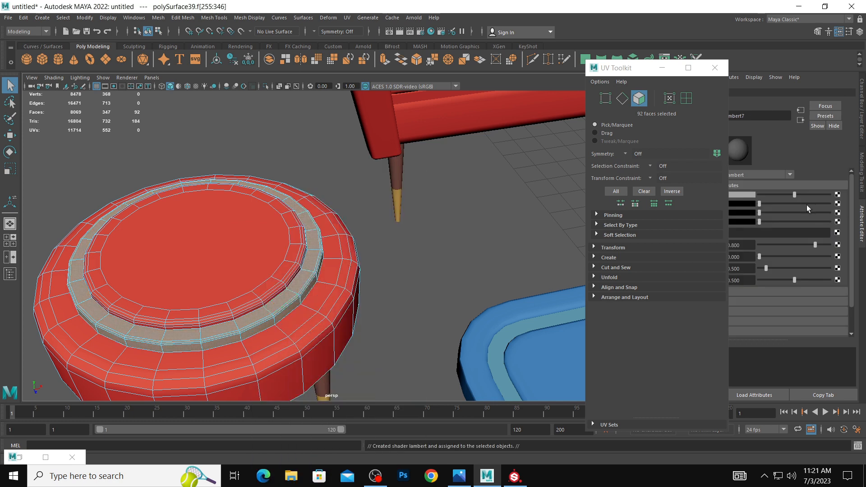
Set the stool ring material's color to yellow and clear the selection.
left_click(751, 196)
left_click(735, 181)
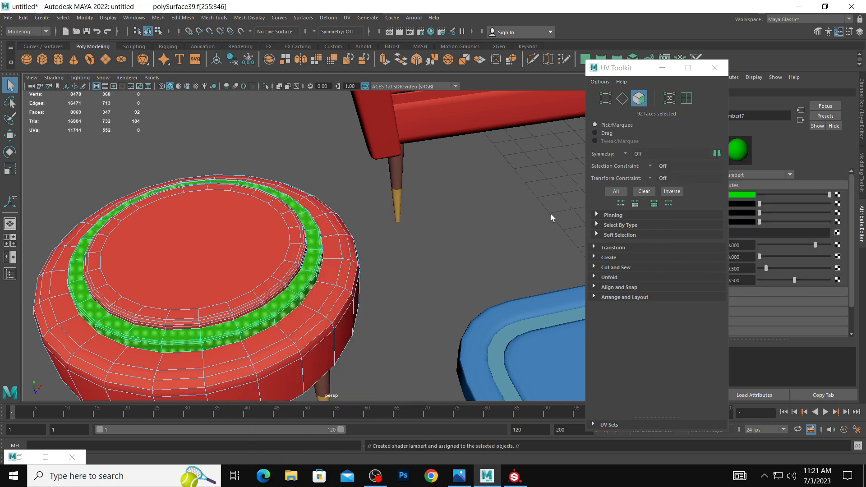
left_click(742, 197)
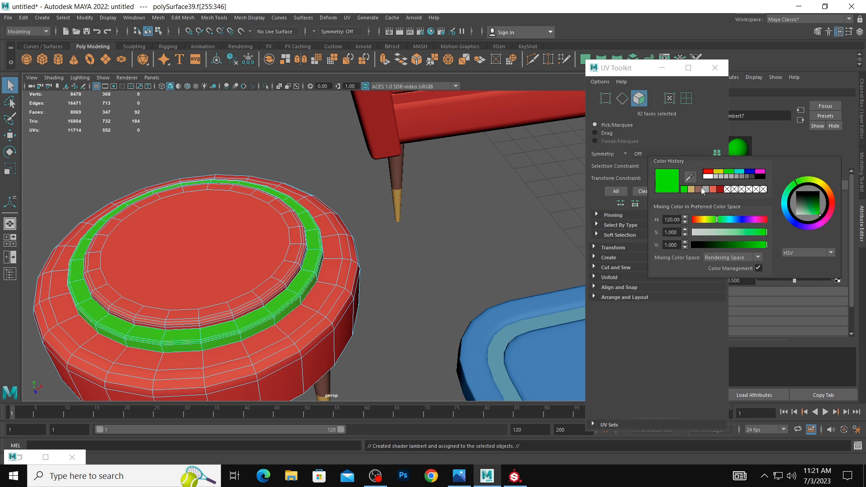
left_click(718, 173)
scroll(195, 199, "down", 5)
right_click_drag(289, 234, 391, 218)
left_click(392, 218)
Select the face loops of the armchair seat's lower raised ring and assign the existing yellow material lambert7 to them.
scroll(288, 204, "down", 5)
middle_click_drag(399, 206, 323, 208, "alt")
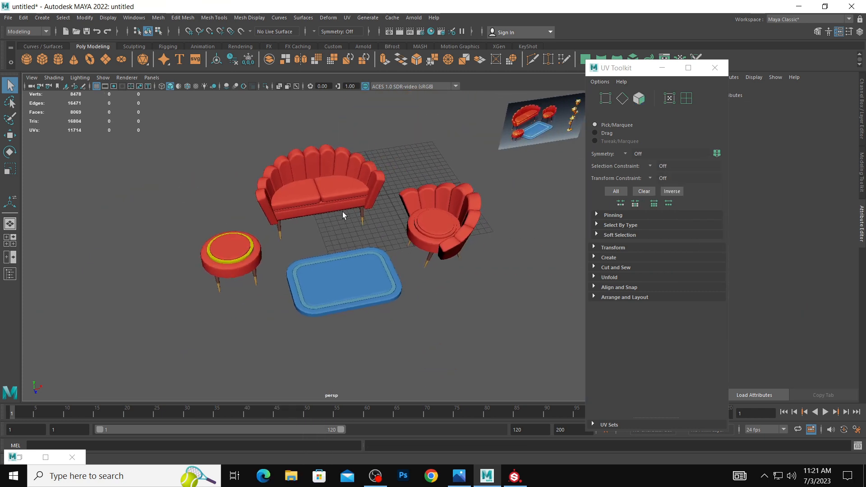
scroll(346, 204, "down", 1)
scroll(497, 235, "up", 8)
left_click(329, 223)
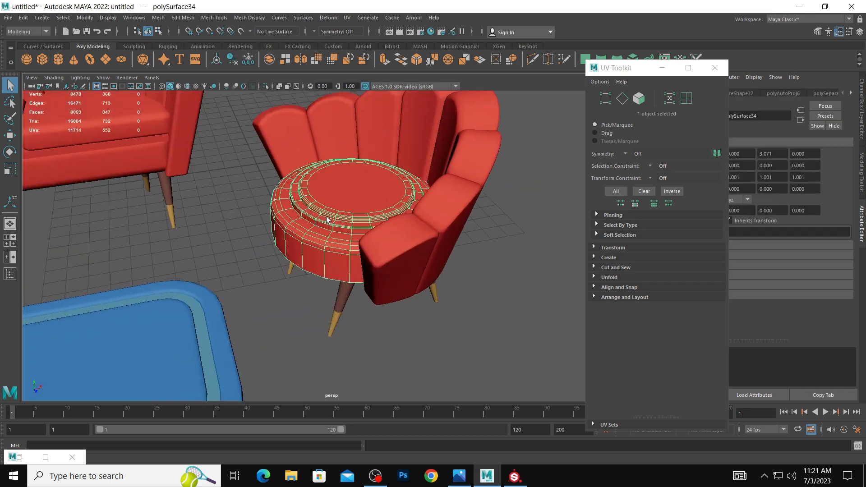
left_click(327, 230)
double_click(340, 229, "shift")
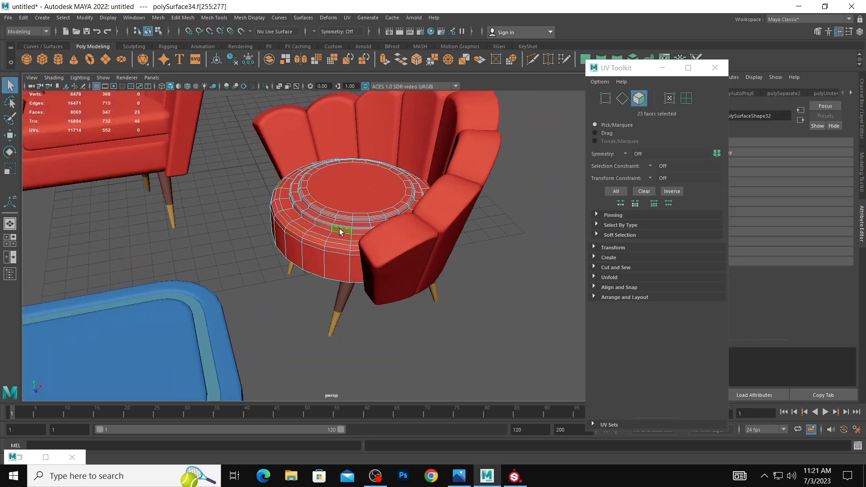
scroll(406, 232, "up", 6)
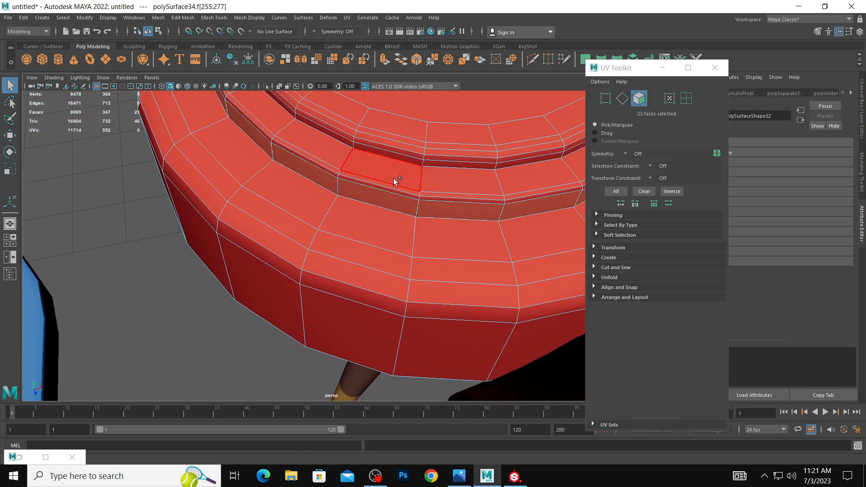
double_click(438, 183, "shift")
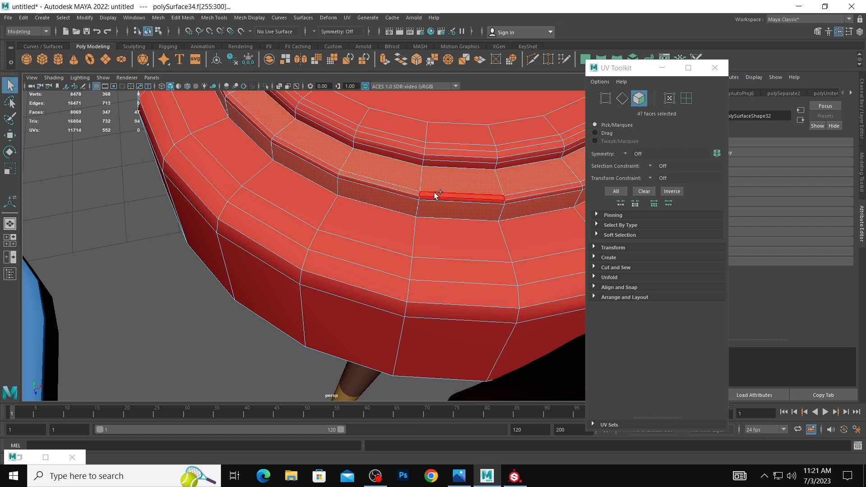
double_click(436, 195, "shift")
left_click(426, 199, "shift")
double_click(393, 191, "shift")
right_click_drag(454, 194, 404, 461, "alt")
Assign the existing yellow material lambert7 to the thin strip beneath the sofa's seat cushions.
right_click_drag(315, 322, 157, 274, "alt")
middle_click_drag(157, 273, 437, 300, "alt")
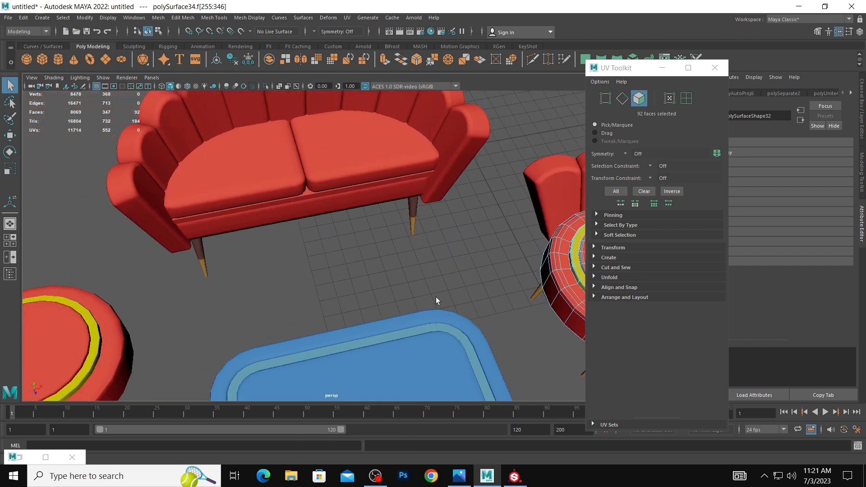
right_click_drag(272, 208, 341, 228, "alt")
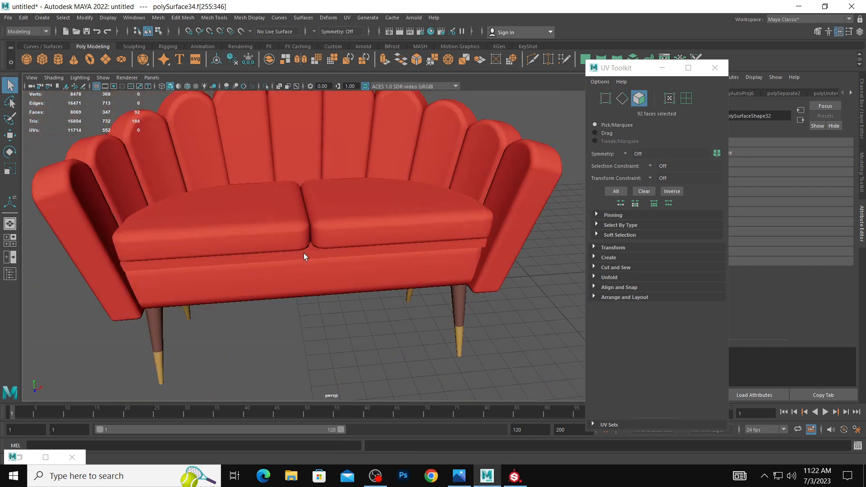
left_click(303, 253)
right_click_drag(304, 229, 375, 453)
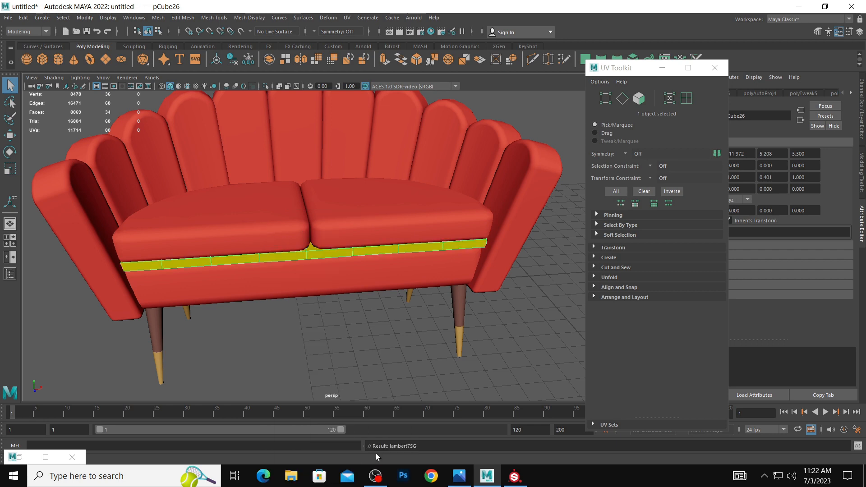
right_click_drag(420, 336, 228, 297, "alt")
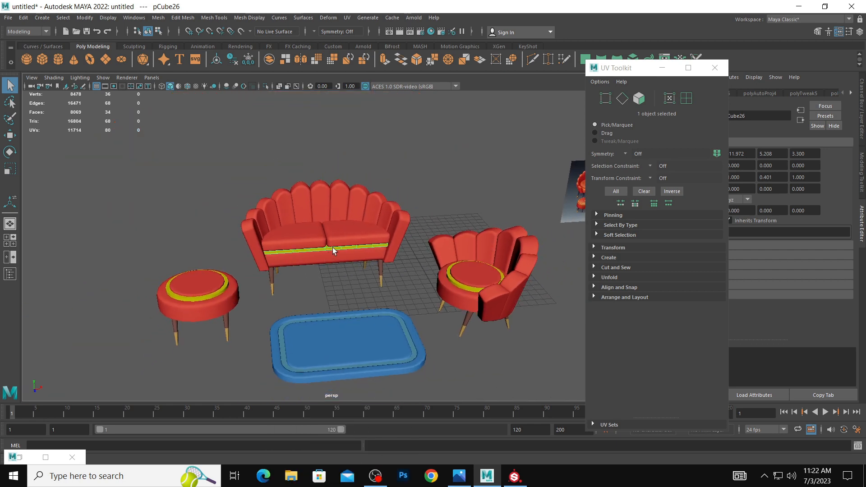
Select the stool, sofa, armchair and all legs without the rug, lay out their UV shells together, and close the UV Editor.
right_click_drag(408, 268, 245, 269, "alt")
left_click(245, 268)
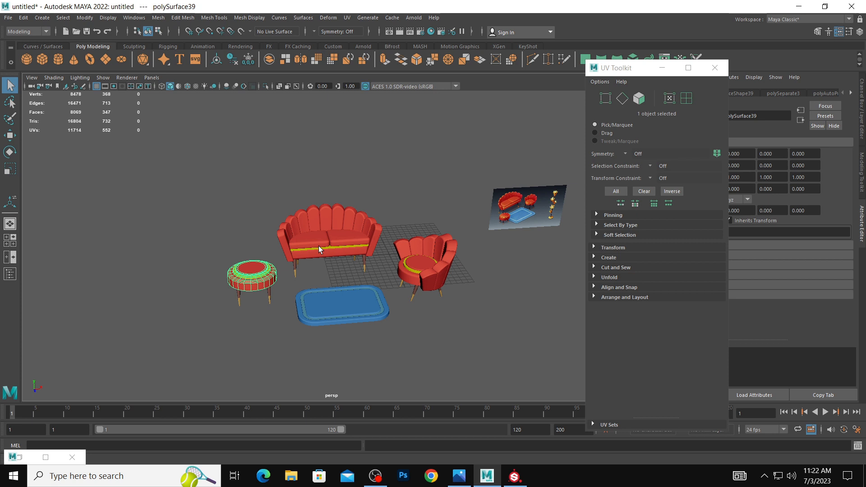
left_click(325, 240, "shift")
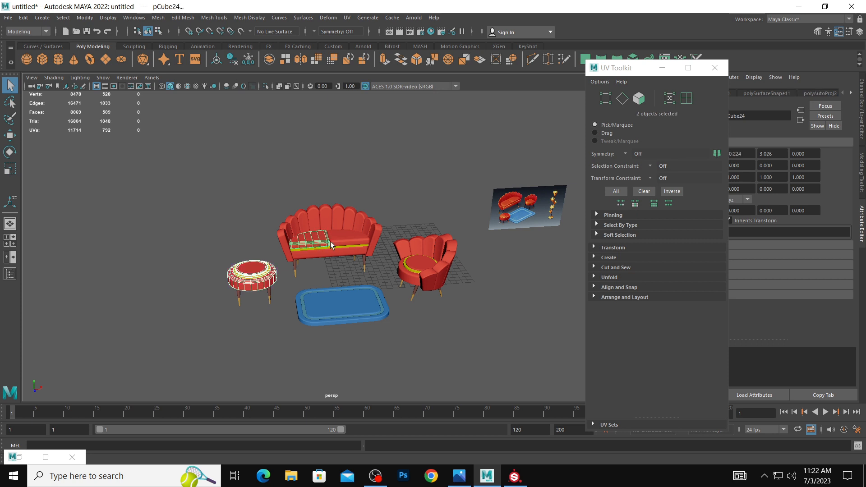
left_click_drag(329, 244, 437, 267, "alt")
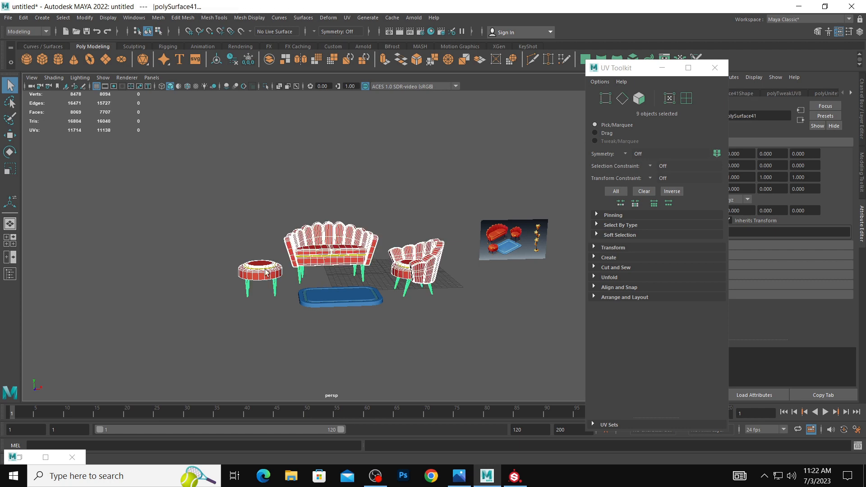
left_click(347, 18)
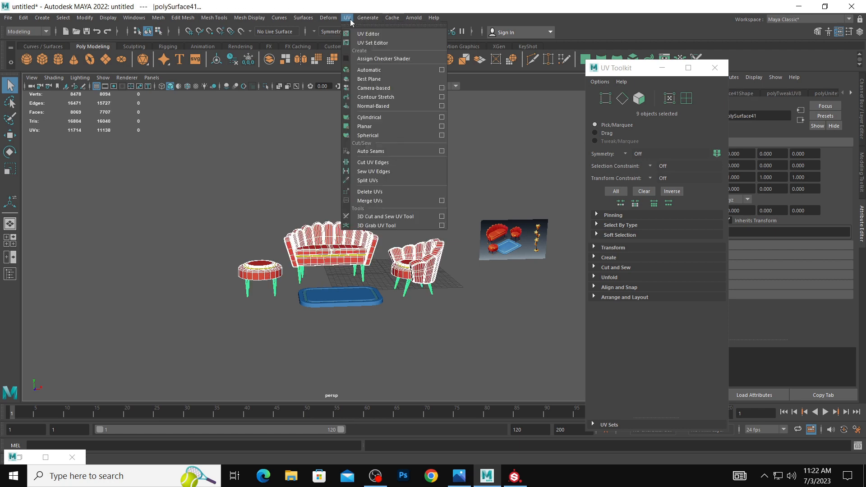
left_click(367, 34)
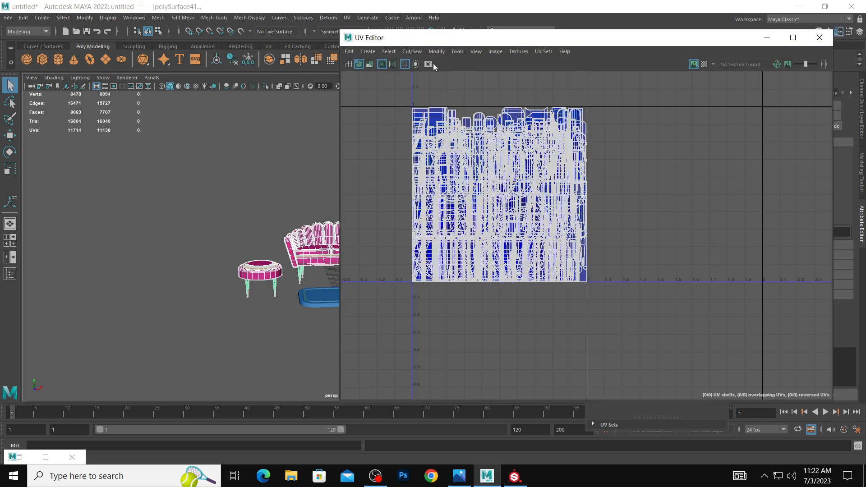
left_click(436, 52)
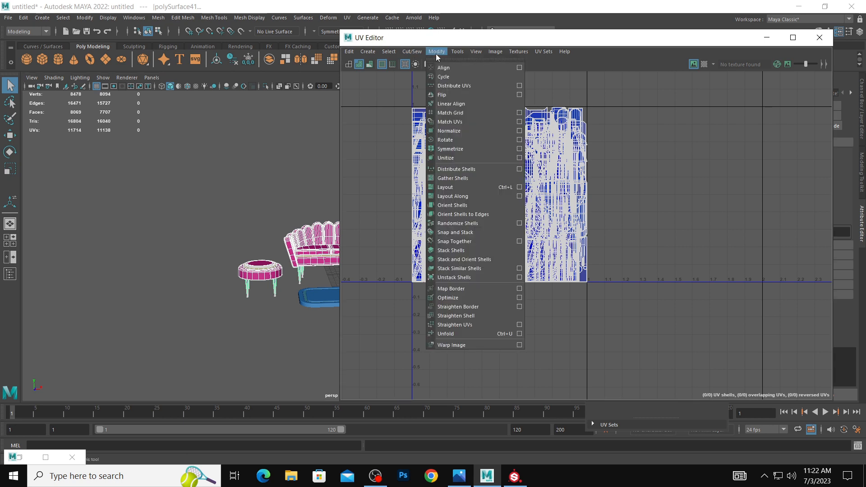
left_click(464, 187)
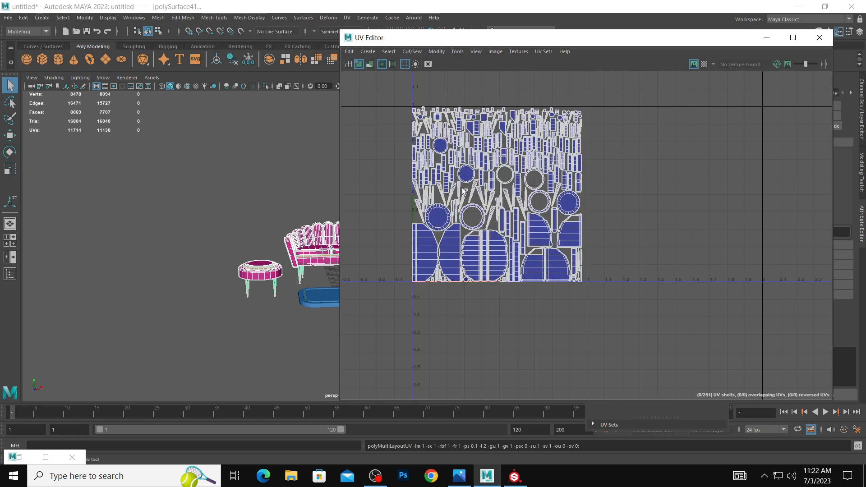
left_click(819, 38)
Clear the object selection and close the UV Toolkit.
left_click(415, 255)
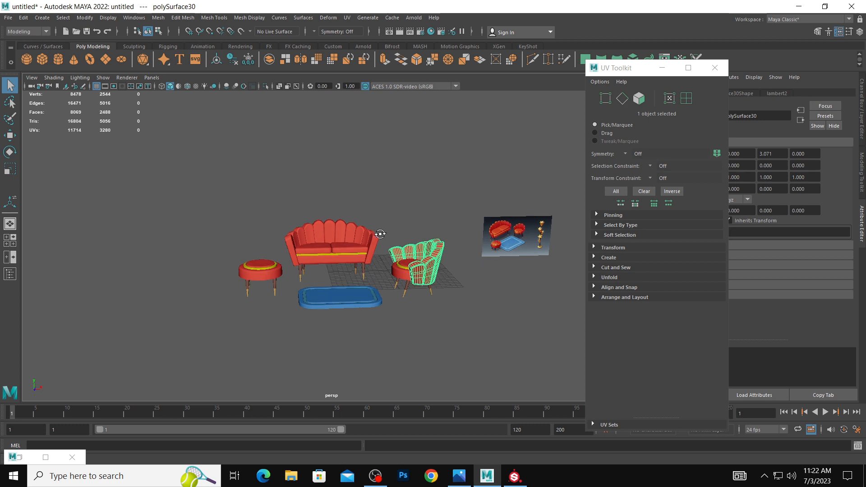
left_click_drag(380, 234, 345, 269, "alt")
right_click(345, 278)
left_click(492, 266)
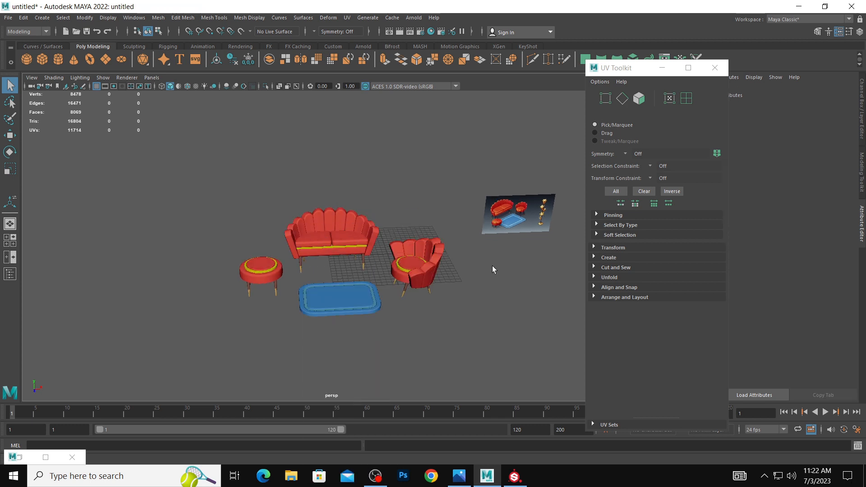
left_click_drag(418, 286, 468, 298, "alt")
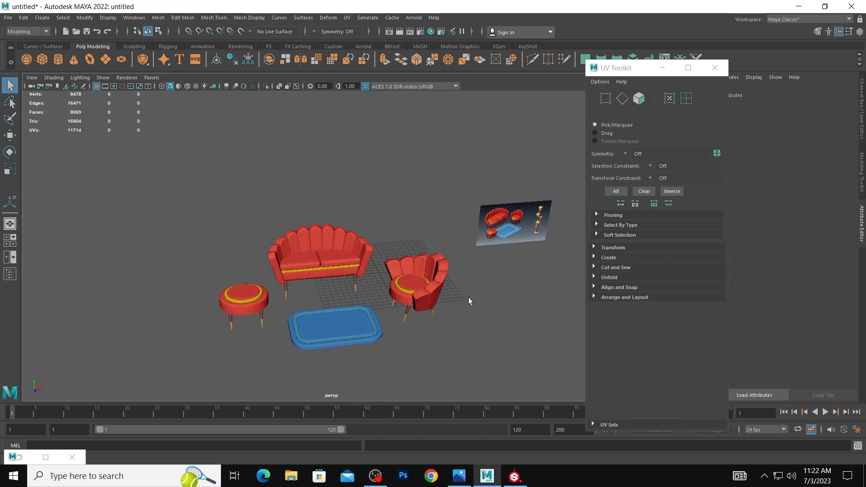
left_click(715, 68)
Export the whole scene in OBJ format to the Desktop as sofa.obj, replacing the existing file.
scroll(587, 235, "up", 3)
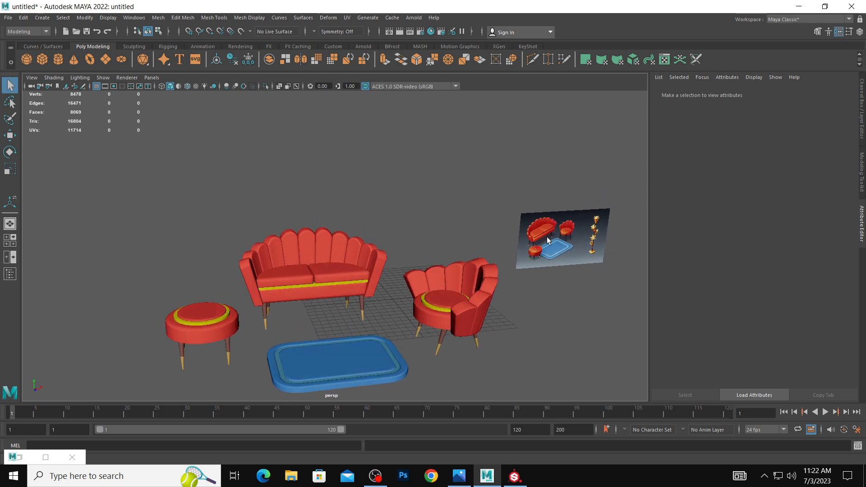
middle_click_drag(547, 237, 527, 199, "alt")
right_click_drag(518, 206, 540, 214, "alt")
left_click_drag(520, 232, 495, 230, "alt")
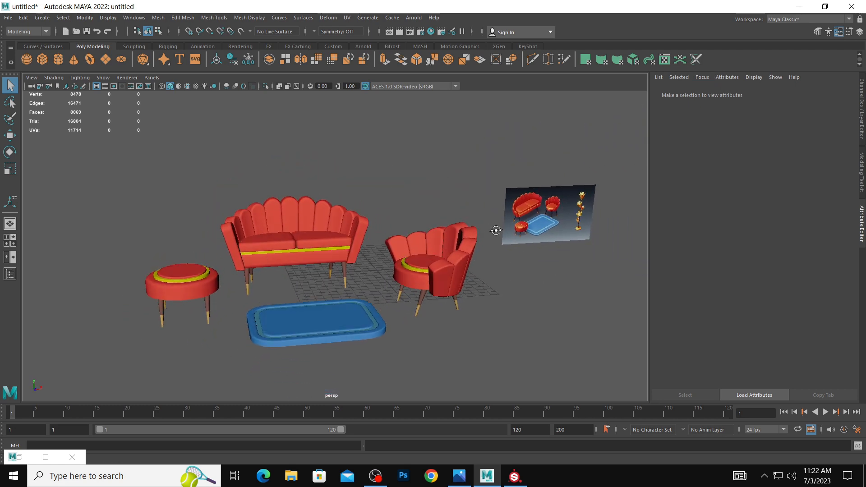
left_click(8, 18)
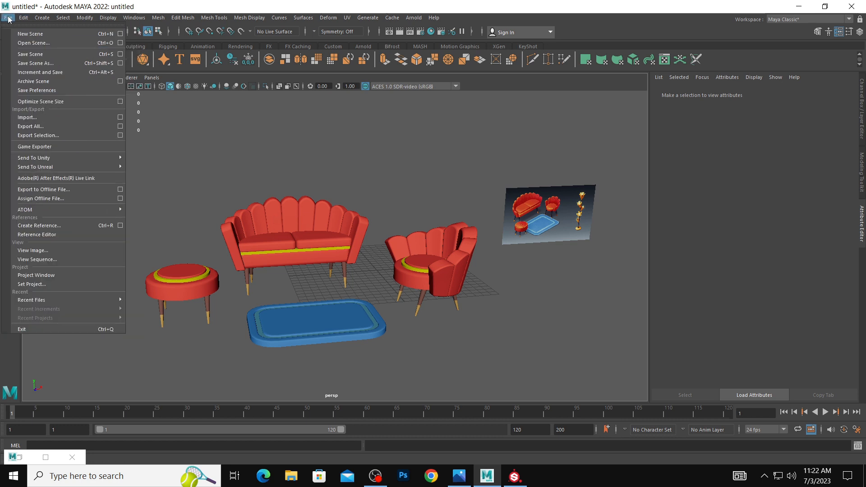
left_click(47, 126)
left_click(114, 146)
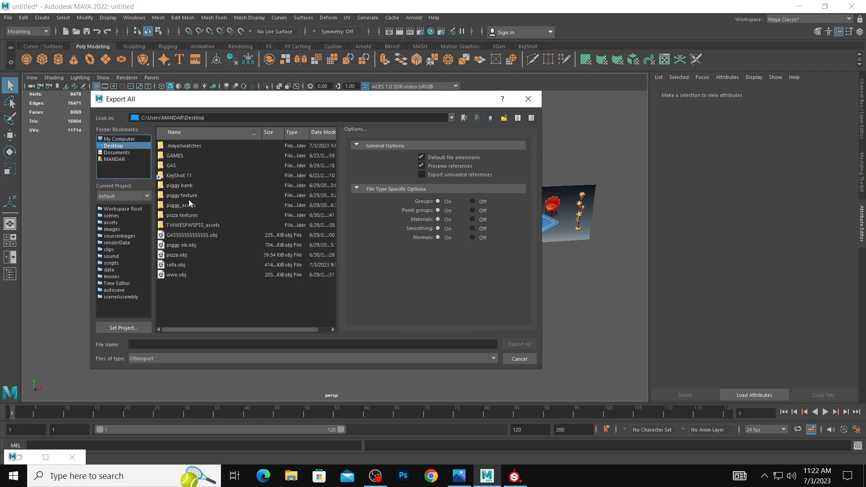
left_click(179, 265)
left_click(519, 345)
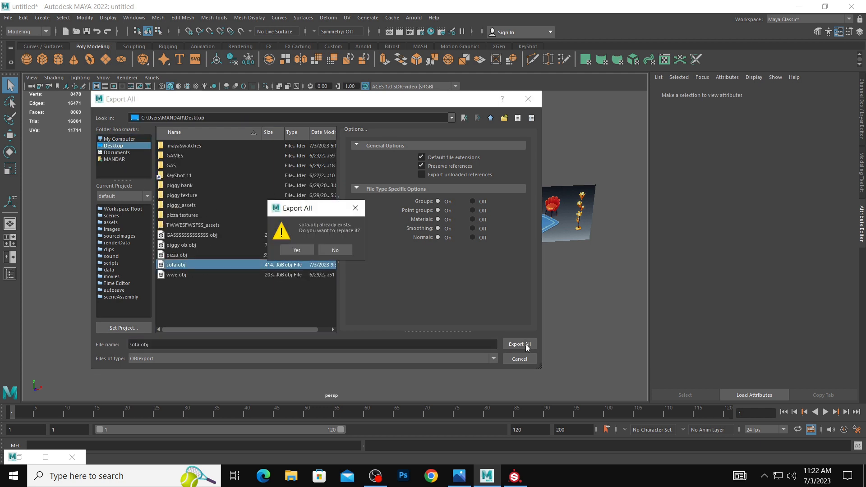
left_click(307, 251)
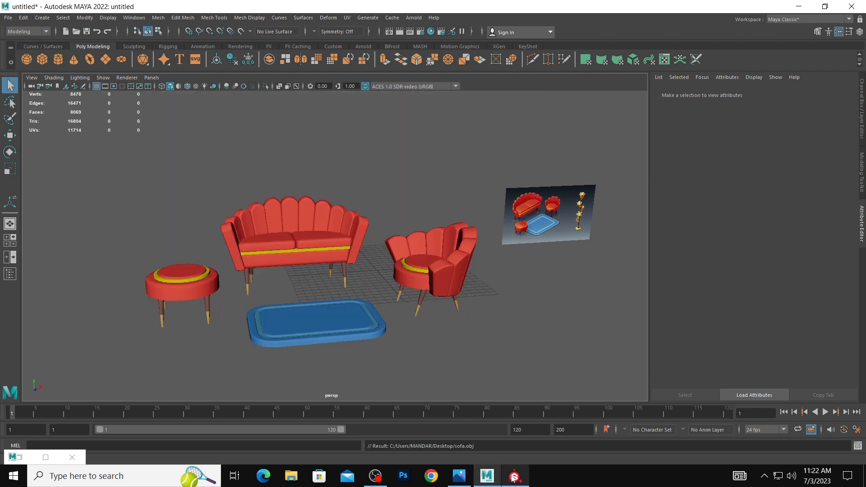
mouse_move(513, 478)
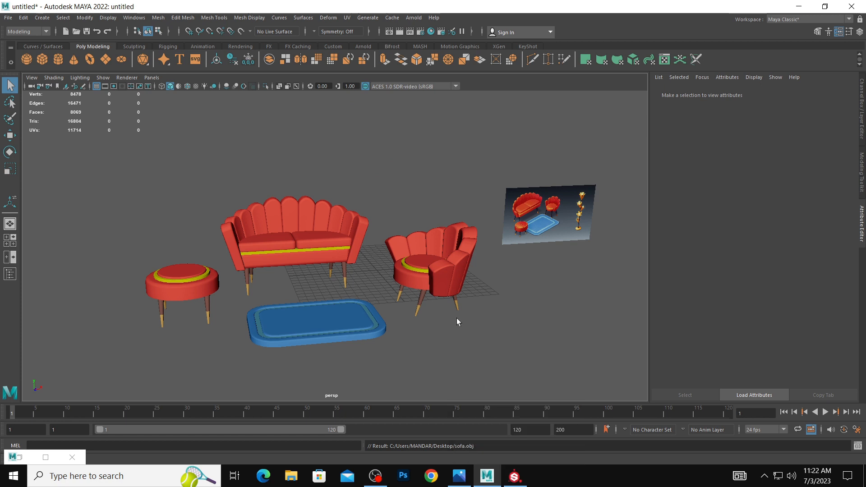
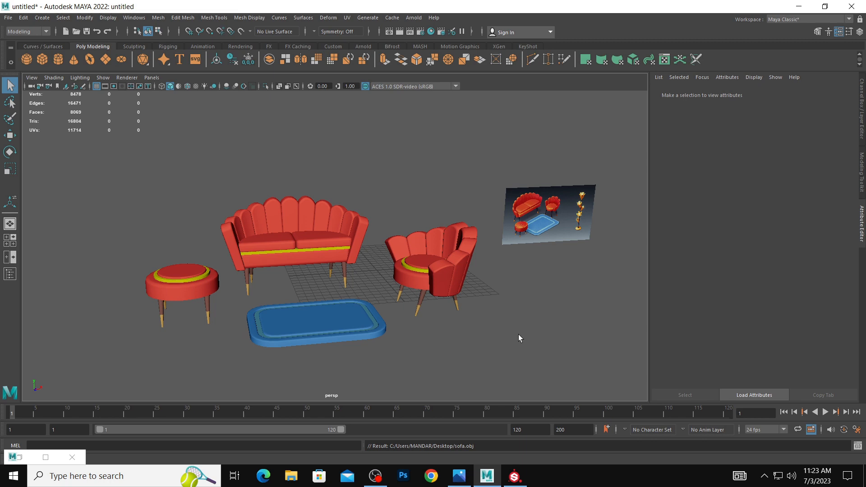
Switch to Substance Painter and create a new project from the sofa mesh on the Desktop.
left_click(521, 474)
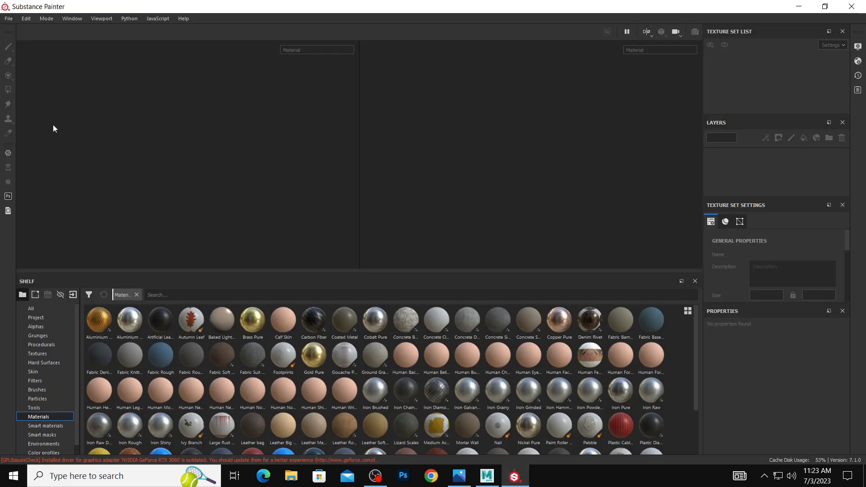
left_click(8, 18)
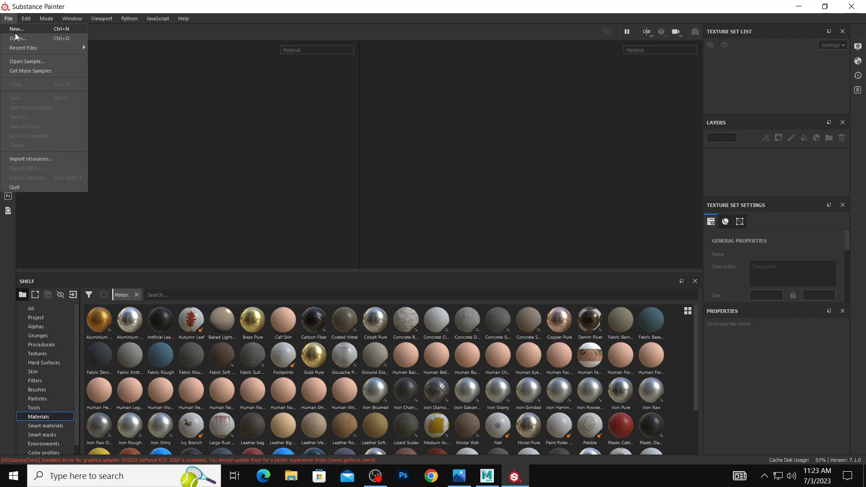
left_click(13, 27)
left_click(525, 110)
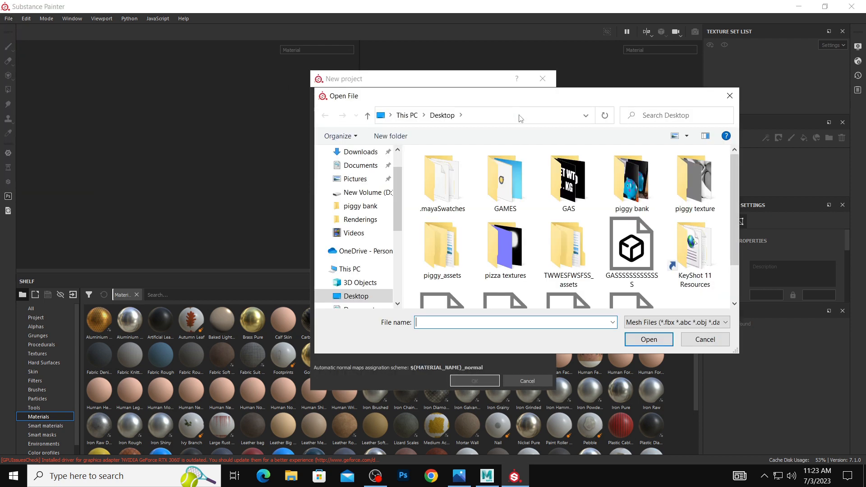
scroll(539, 203, "down", 1)
left_click(584, 281)
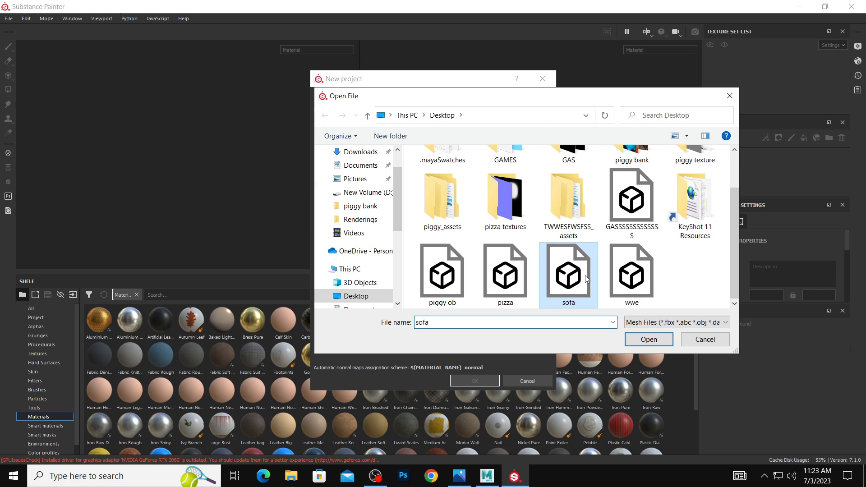
left_click(662, 341)
left_click(481, 377)
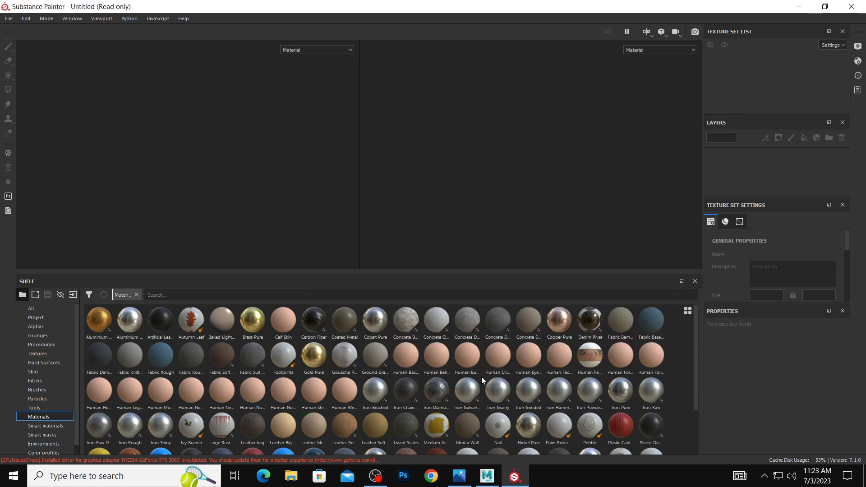
left_click_drag(89, 63, 152, 121, "alt")
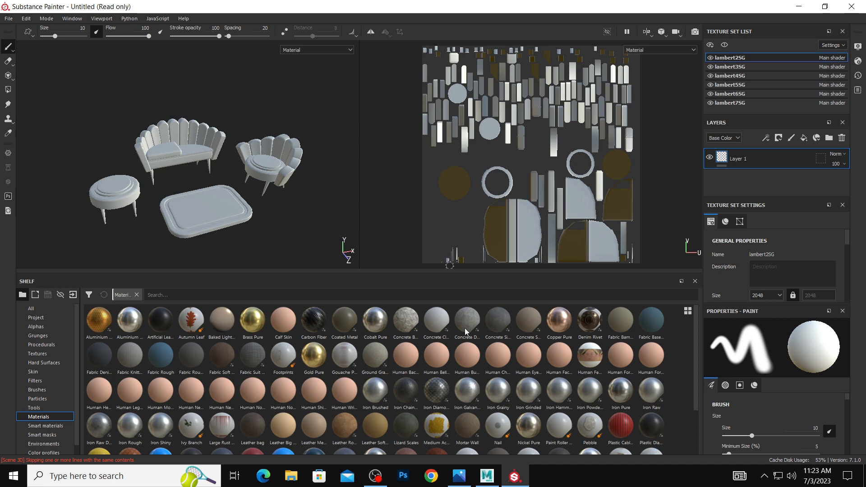
Switch back to Maya, select the sofa, armchair, stool and rug, and delete their construction history.
left_click(487, 476)
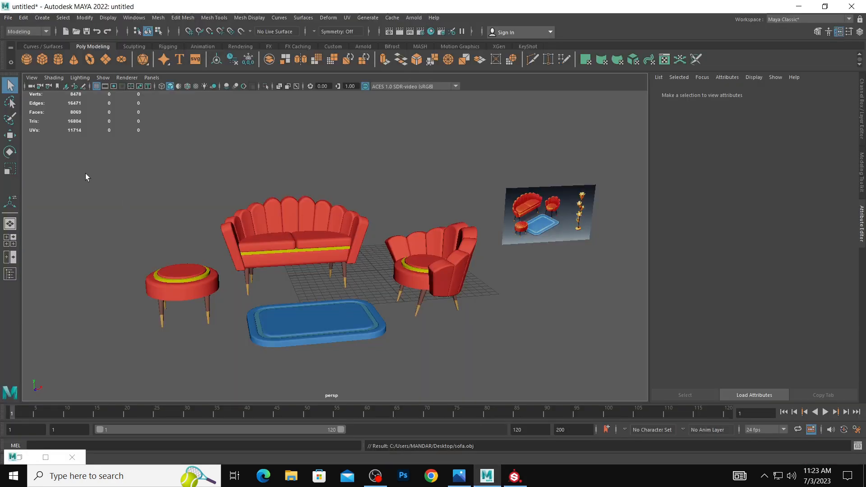
left_click_drag(87, 177, 483, 352)
left_click(23, 18)
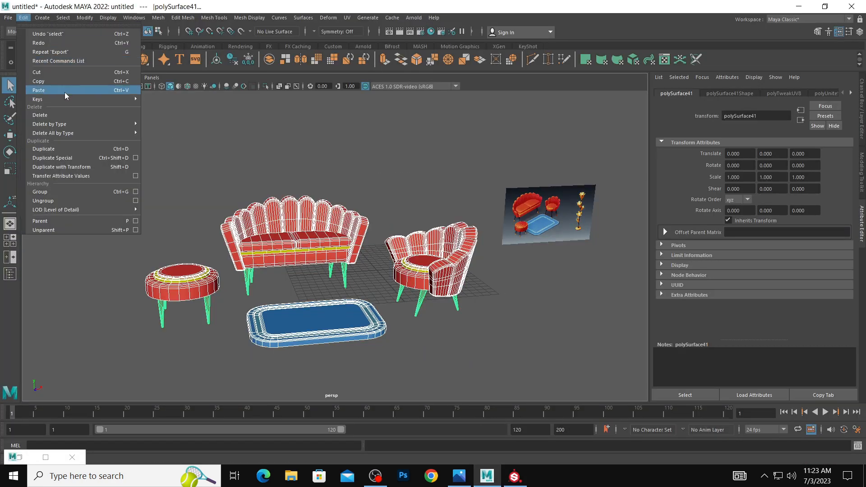
mouse_move(50, 124)
left_click(162, 126)
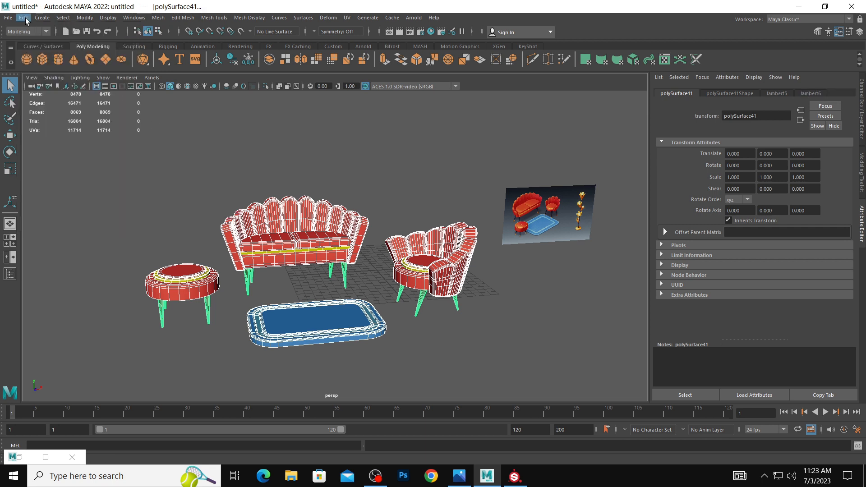
Center the pivots and freeze the transformations of all selected furniture pieces, then clear the selection.
left_click(84, 18)
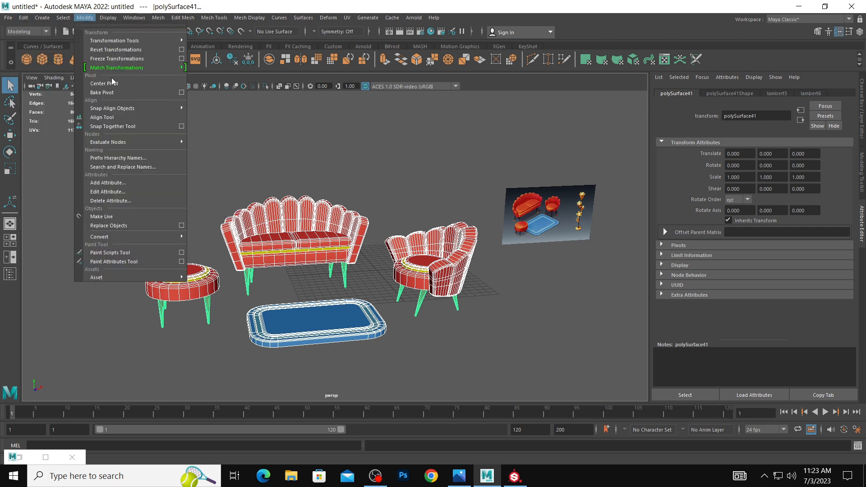
left_click(113, 82)
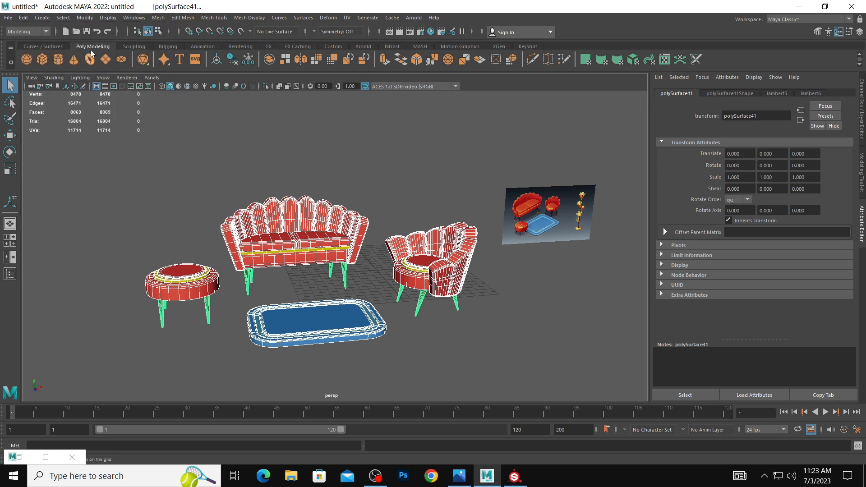
left_click(84, 18)
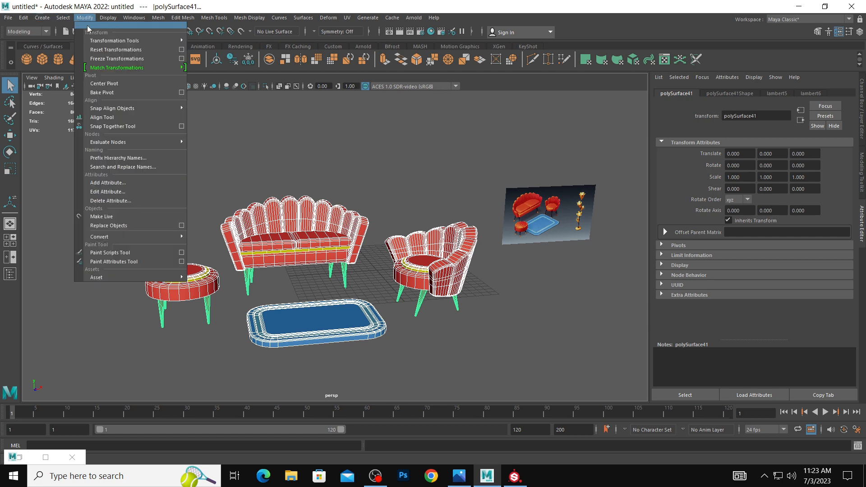
left_click(106, 58)
left_click(219, 167)
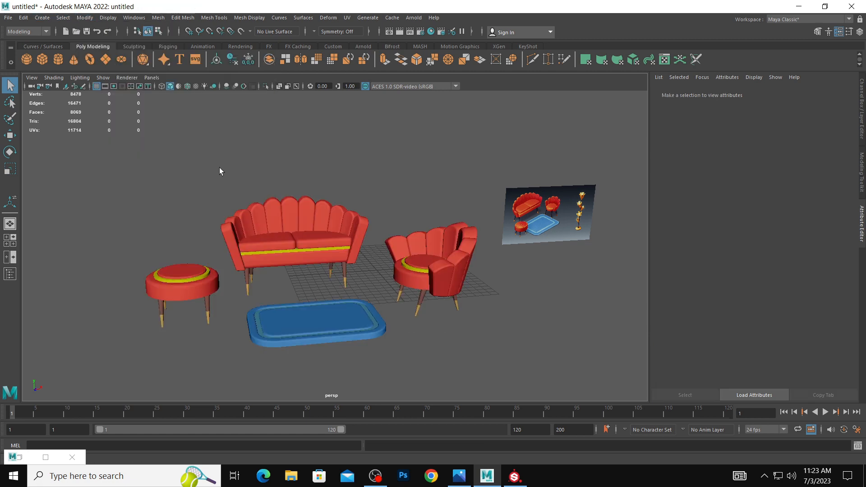
Export the whole scene as OBJ to the Desktop, replacing the existing sofa.obj.
left_click(8, 18)
left_click(58, 125)
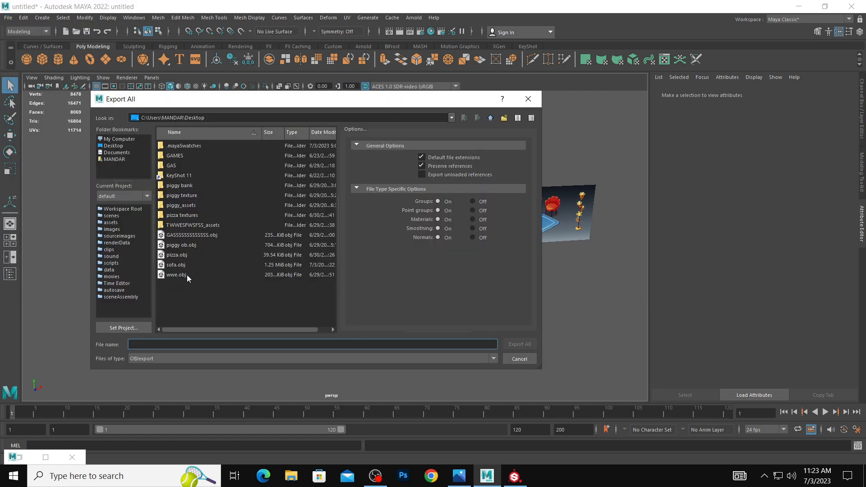
left_click(180, 265)
left_click(519, 344)
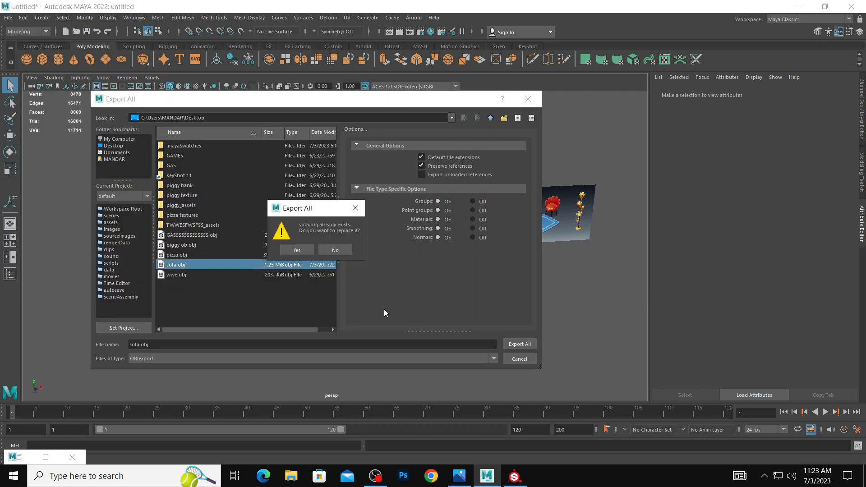
left_click(310, 251)
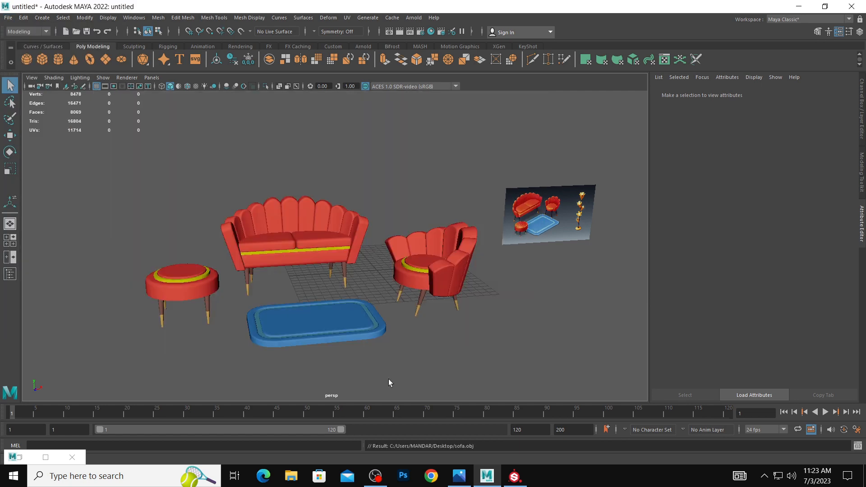
Switch to Substance Painter and create a new project from the re-exported sofa mesh, discarding the current project's changes.
left_click(514, 476)
left_click(7, 20)
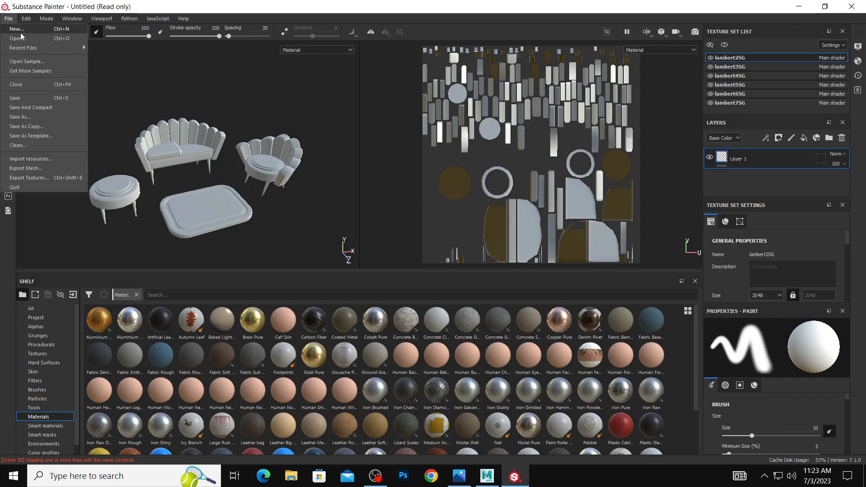
left_click(20, 30)
left_click(535, 109)
scroll(573, 191, "down", 1)
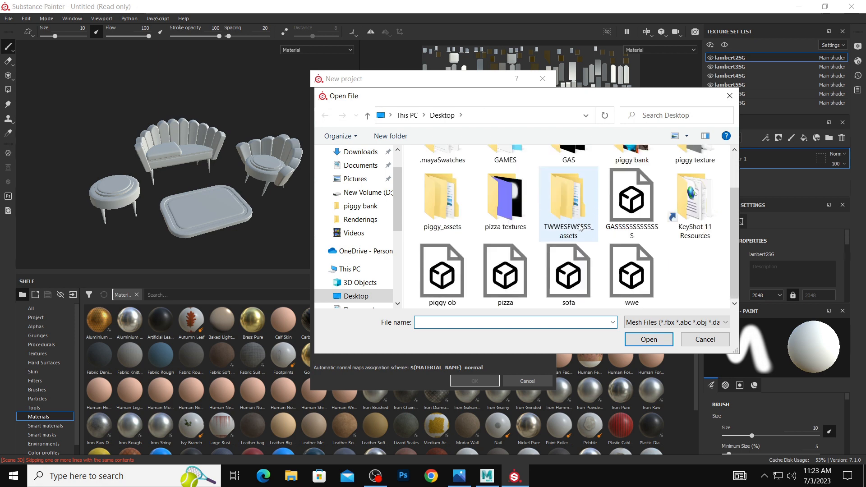
left_click(575, 264)
left_click(649, 339)
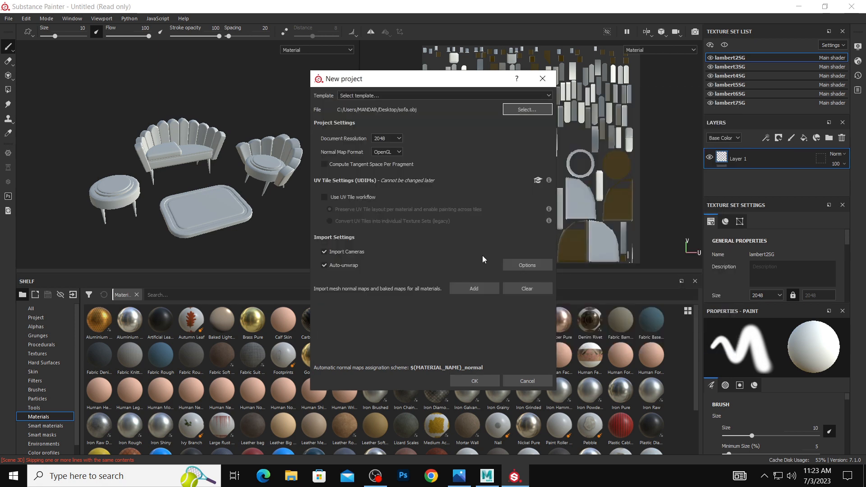
left_click(492, 381)
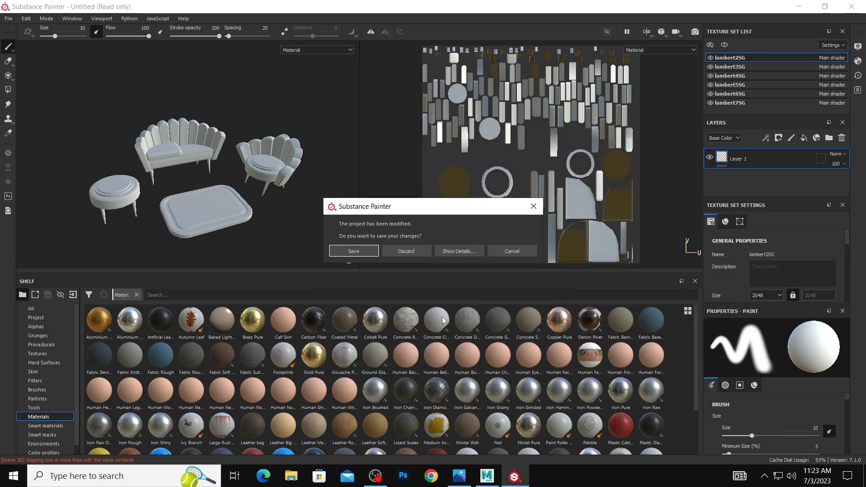
left_click(406, 252)
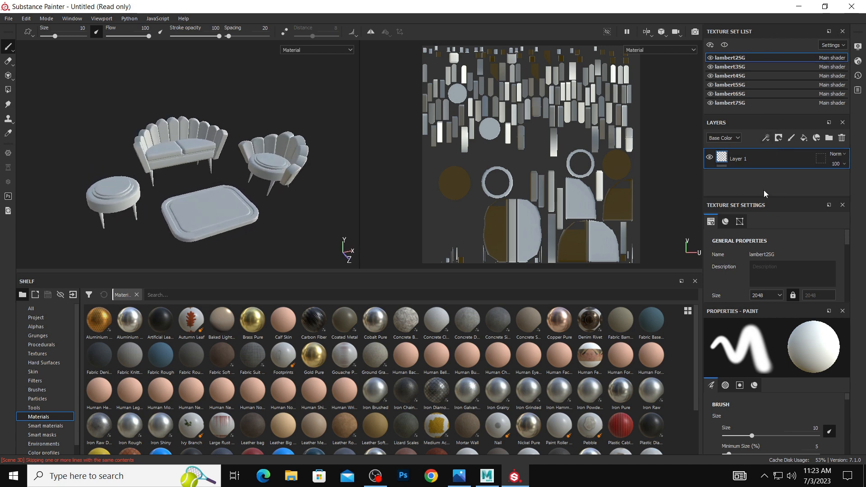
Bake all mesh maps for every texture set with an output size of 1024.
scroll(780, 261, "down", 5)
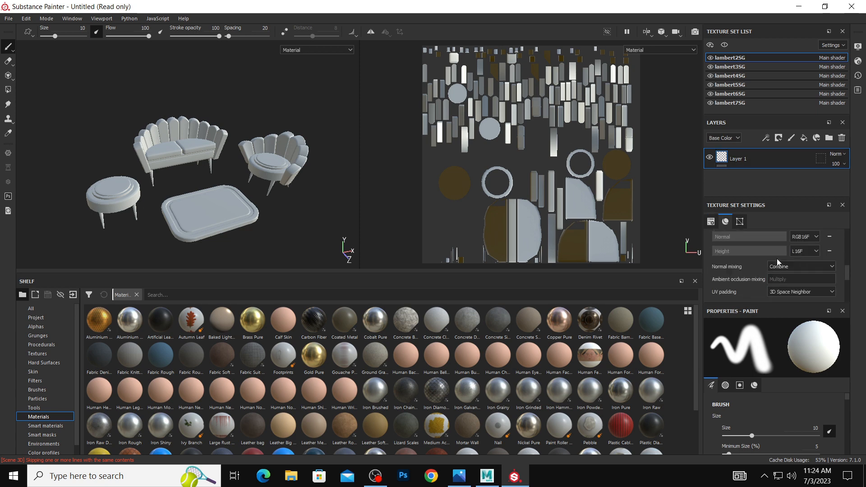
scroll(777, 258, "down", 3)
scroll(777, 257, "up", 5)
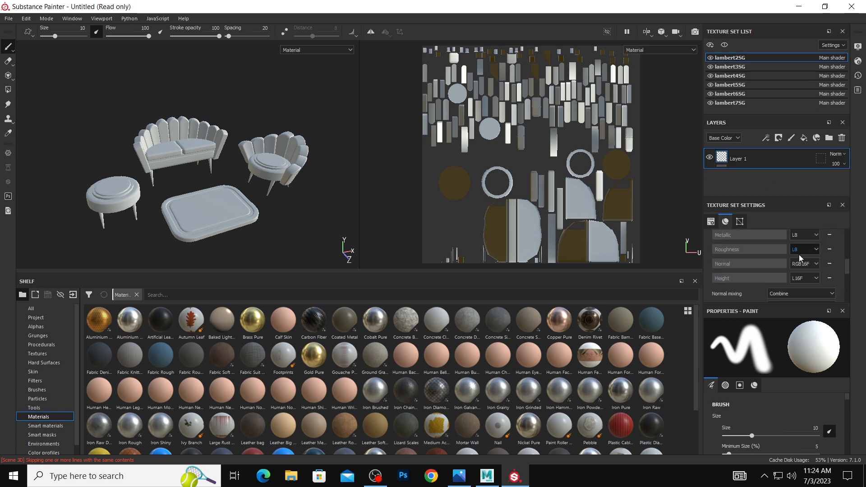
scroll(799, 254, "down", 2)
scroll(764, 291, "down", 2)
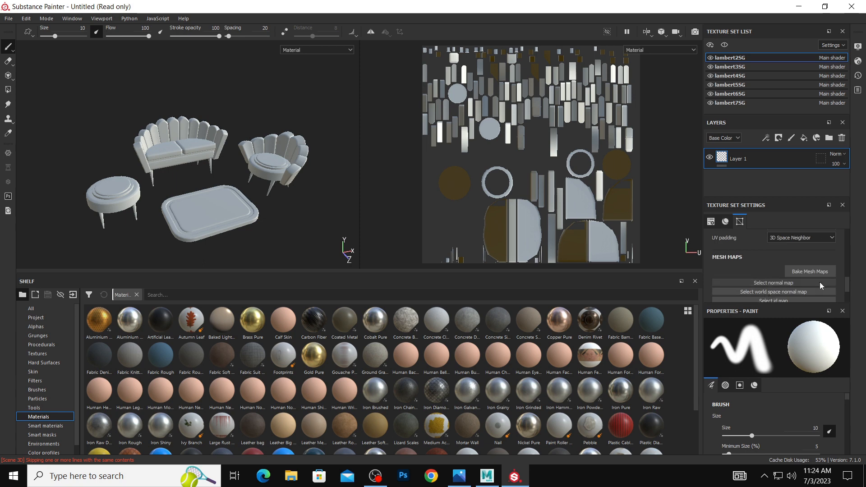
left_click(818, 279)
left_click(459, 111)
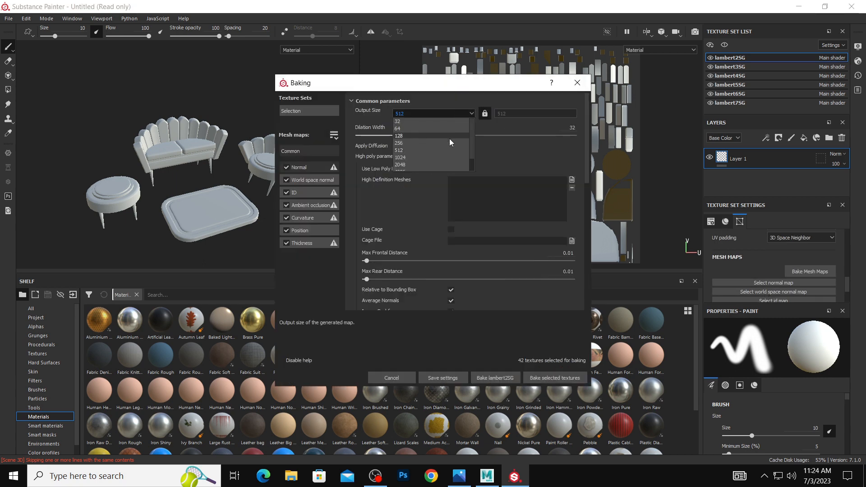
left_click(450, 158)
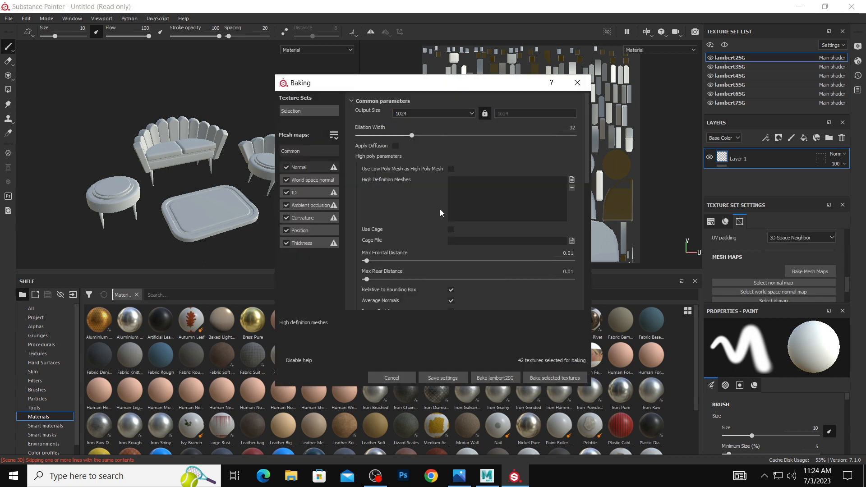
left_click(547, 379)
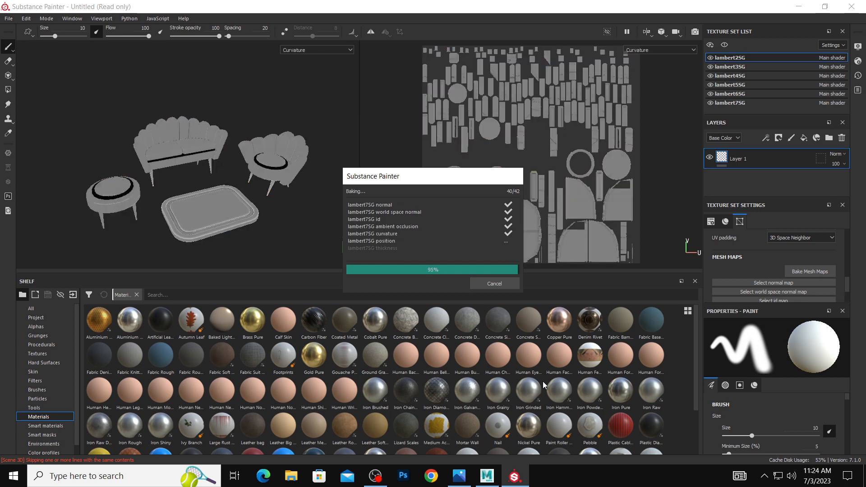
left_click(493, 284)
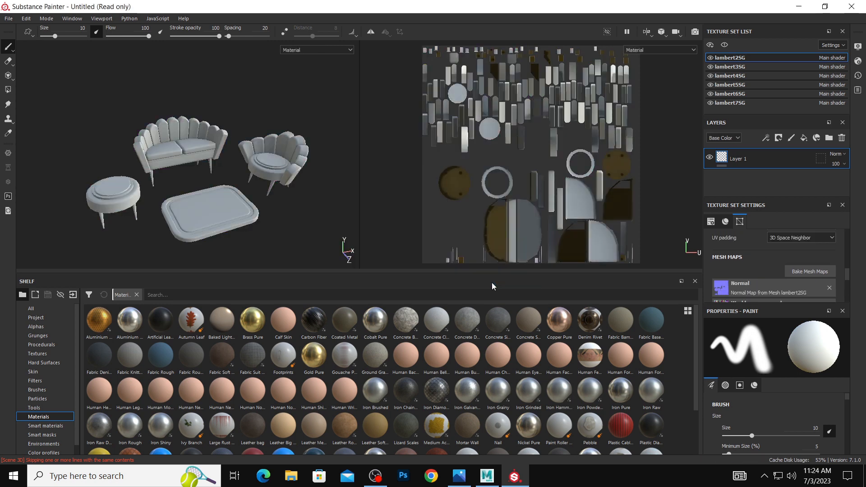
Add a fill layer to the lambert2SG texture set and show the furniture reference image beside a smaller Painter window.
left_click(804, 142)
scroll(773, 378, "down", 2)
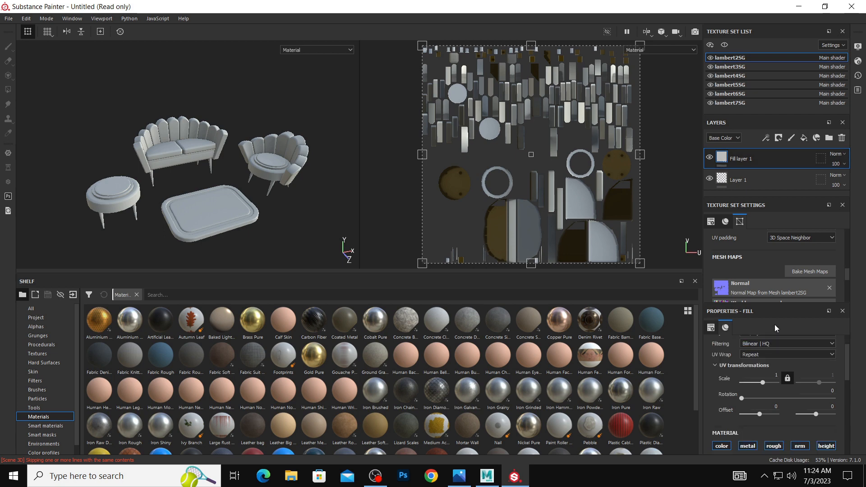
scroll(773, 240, "down", 2)
scroll(791, 340, "down", 3)
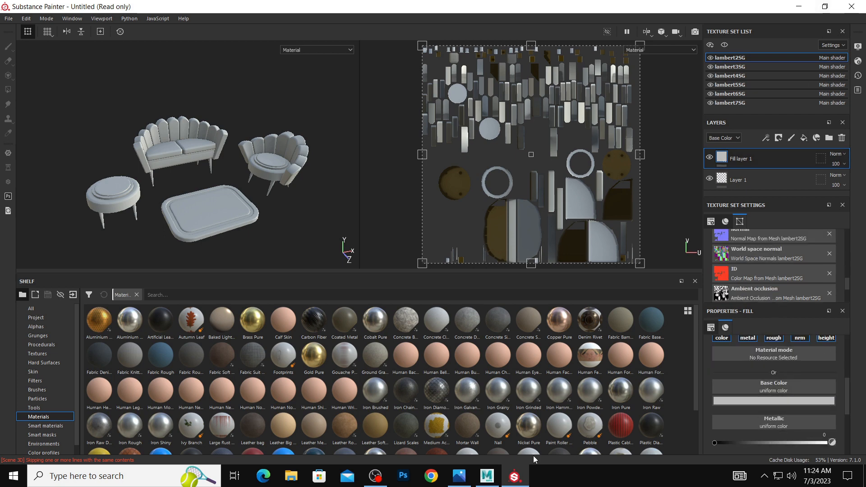
left_click(459, 476)
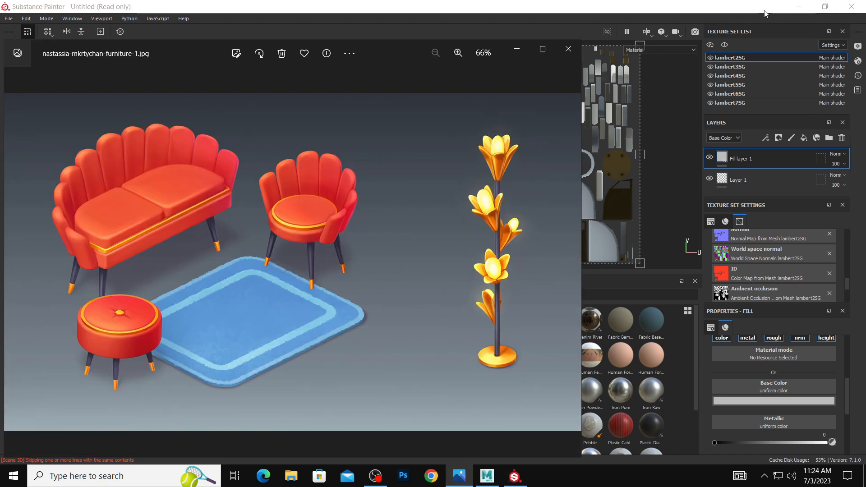
left_click(825, 7)
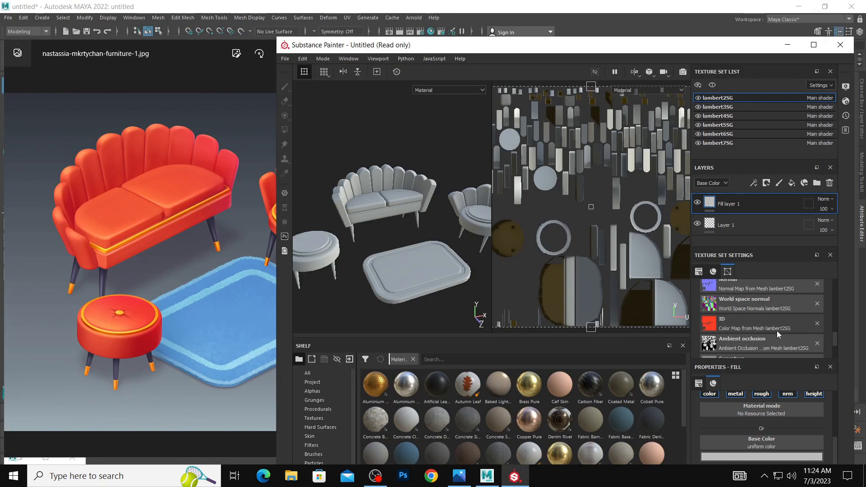
Assign the baked lambert2SG ambient occlusion map to the fill layer's base color and set the layer's blend mode to Multiply.
left_click(788, 395)
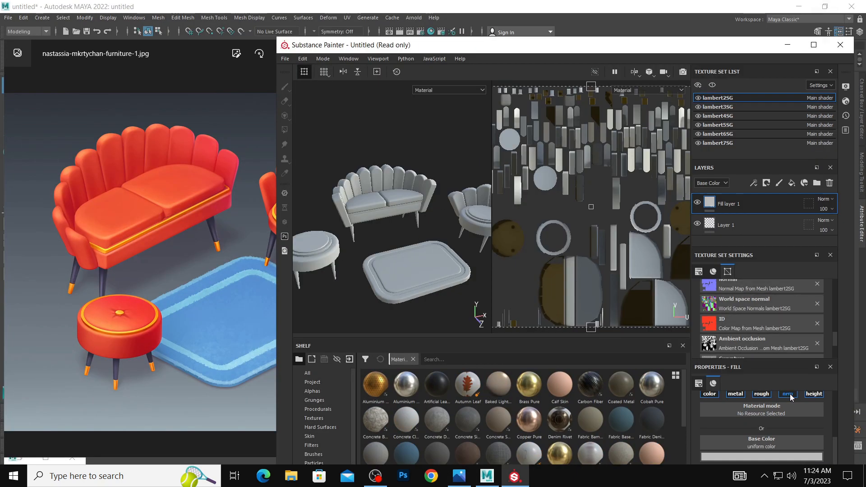
left_click(806, 458)
left_click(758, 269)
left_click(788, 448)
left_click(842, 340)
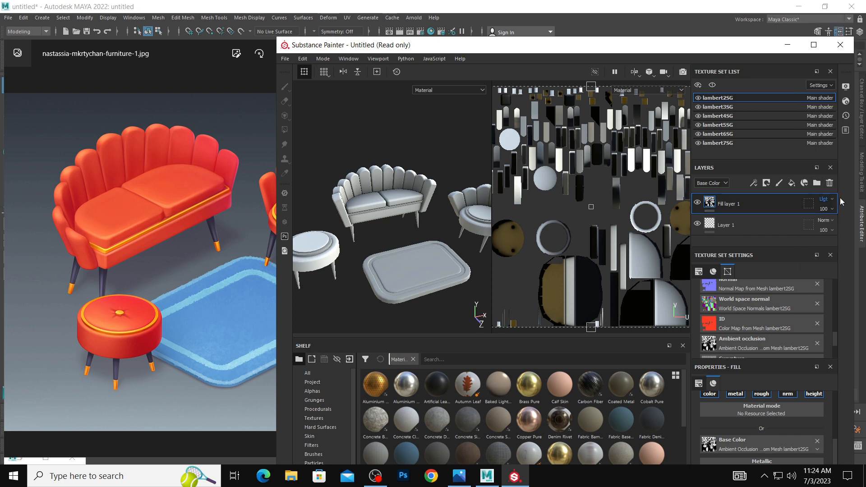
left_click(824, 199)
left_click(816, 38)
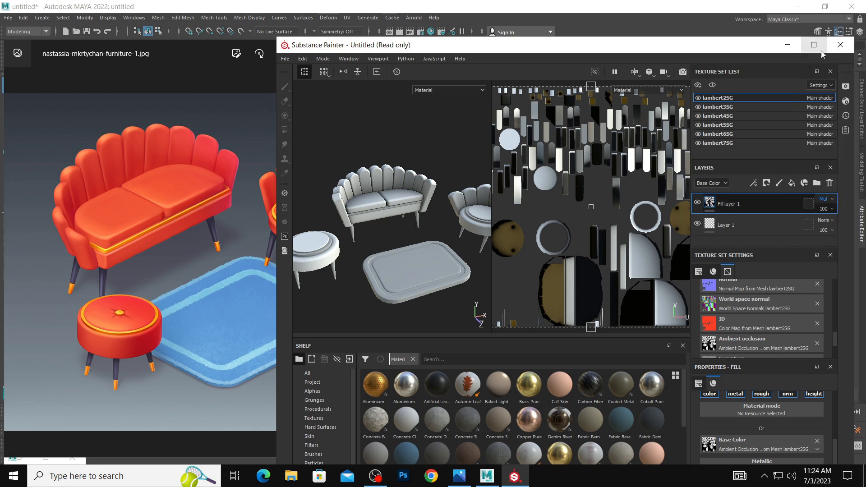
Add a Multiply fill layer using the baked ambient occlusion map as base color to each texture set from lambert3SG to lambert7SG.
left_click(754, 107)
left_click(753, 116)
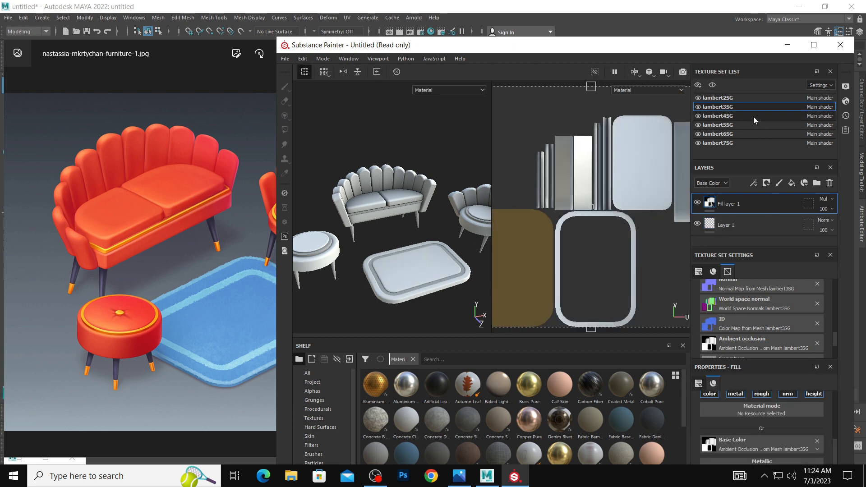
left_click(747, 125)
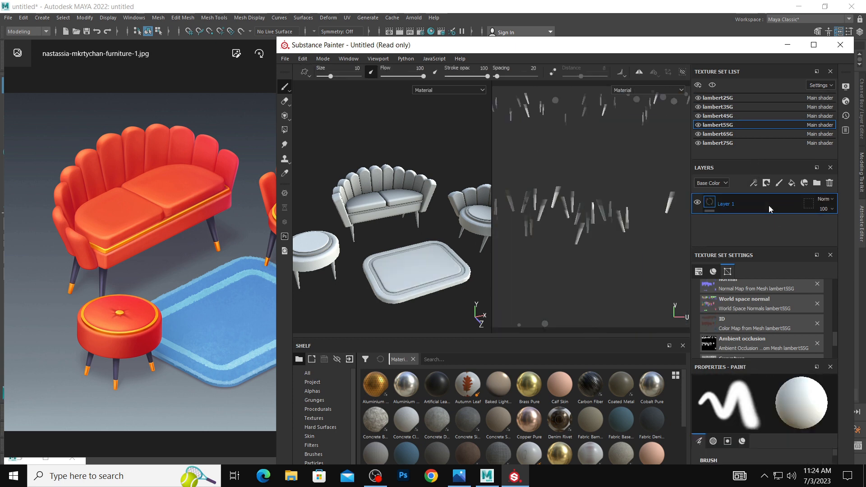
left_click(750, 133)
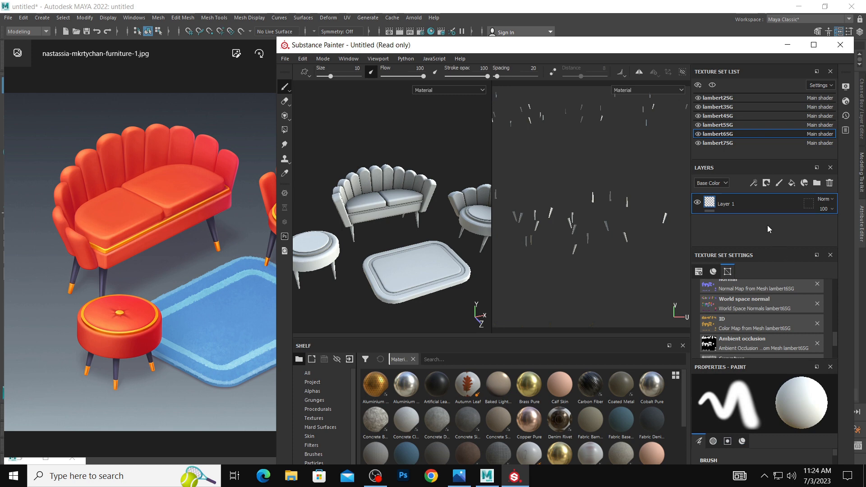
left_click(743, 143)
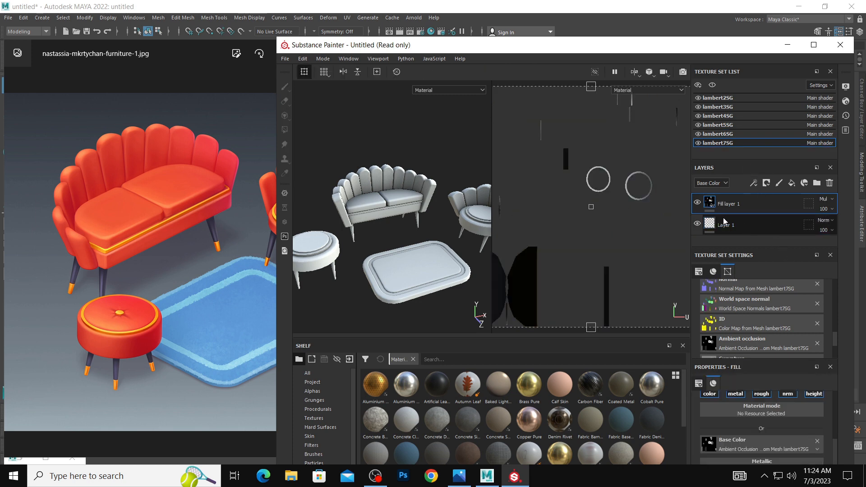
left_click_drag(394, 203, 405, 199, "alt")
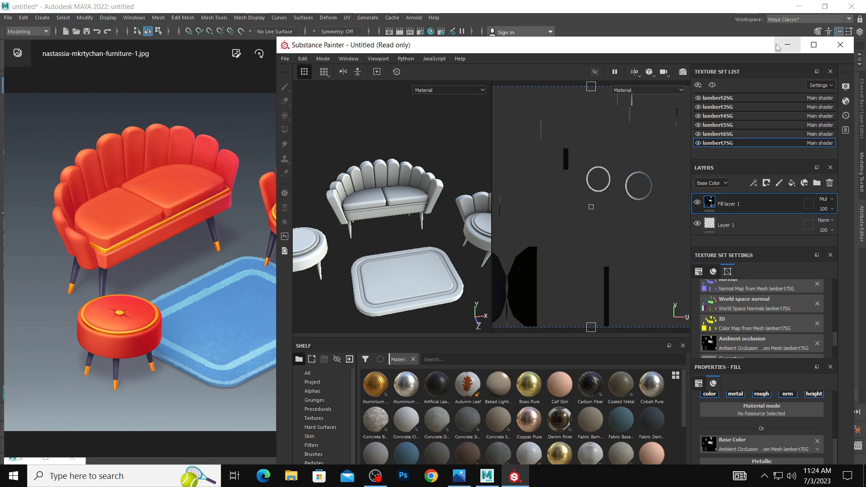
Add a second fill layer to the lambert2SG texture set and place it beneath the ambient occlusion fill layer.
left_click(776, 98)
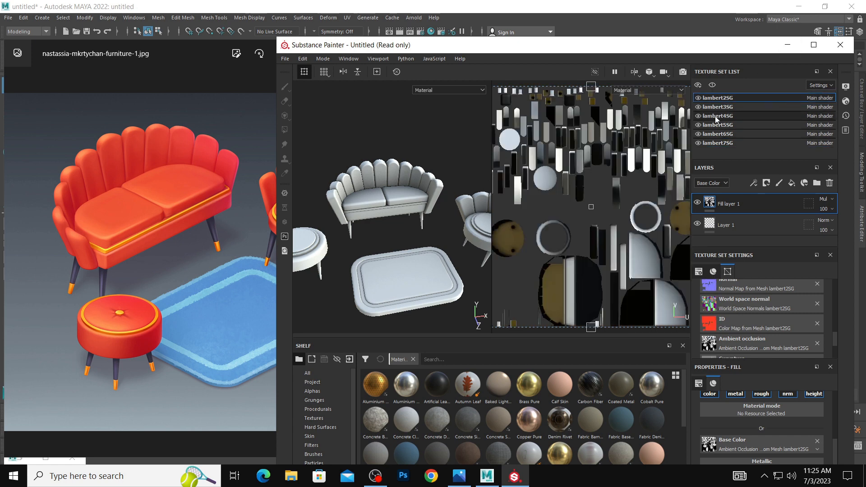
left_click(698, 98)
left_click(698, 98)
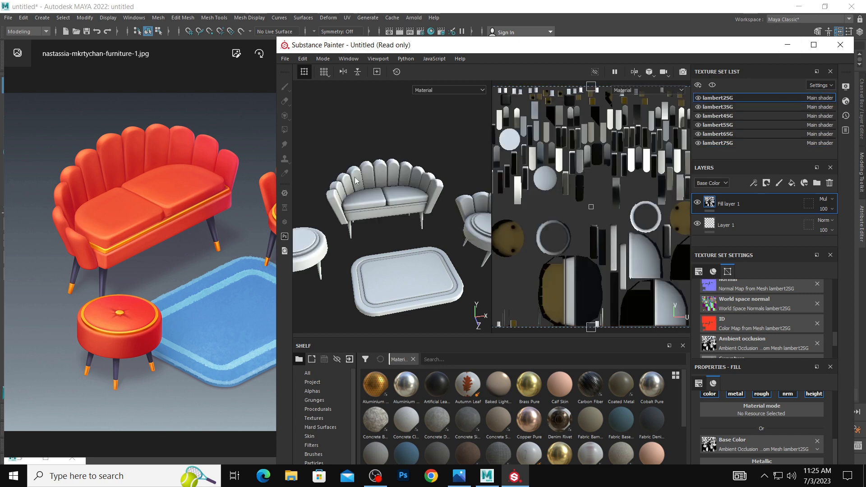
left_click(383, 172)
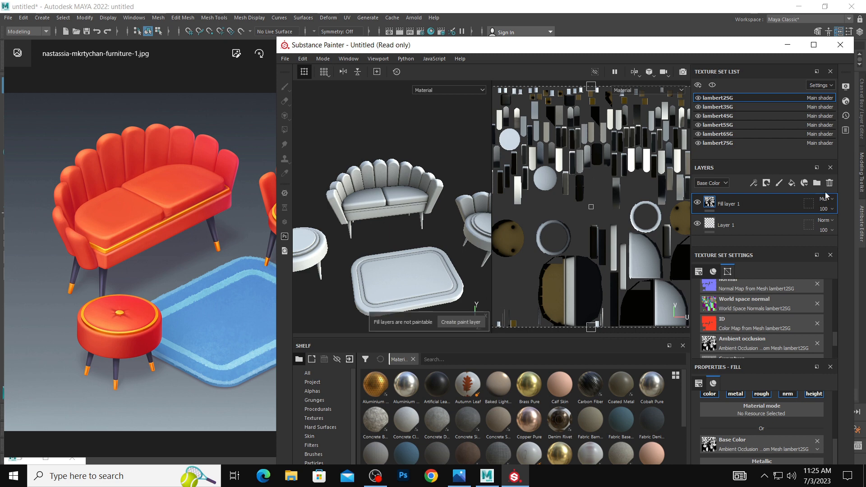
left_click(792, 182)
left_click_drag(790, 201, 787, 230)
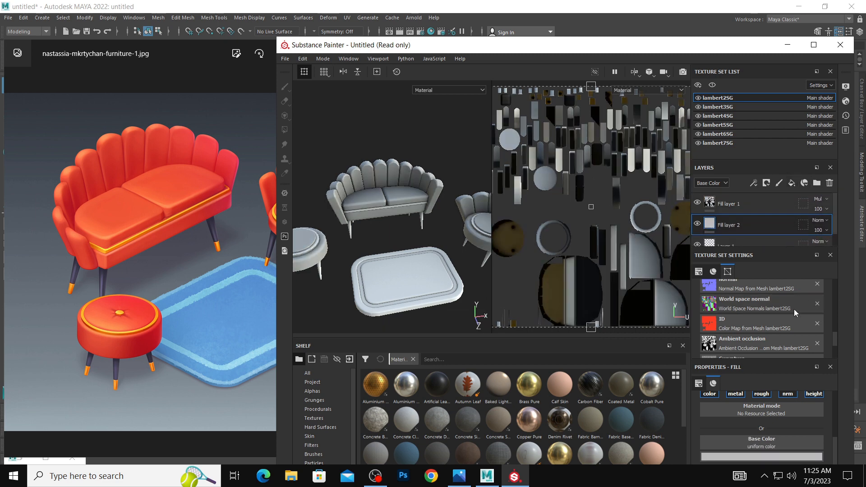
Set the new fill layer's base color to the red sampled from the reference sofa, darkened to RGB 0.588, 0.020, 0.012.
left_click(797, 457)
left_click(783, 359)
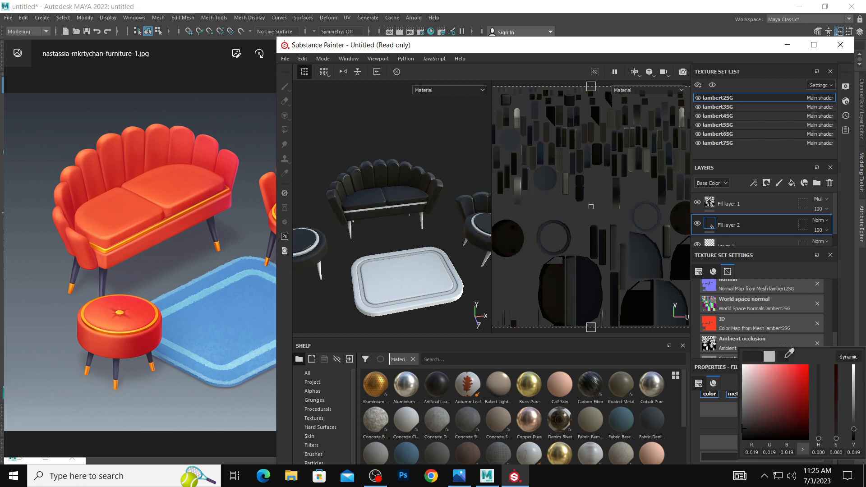
left_click(149, 157)
left_click(161, 153)
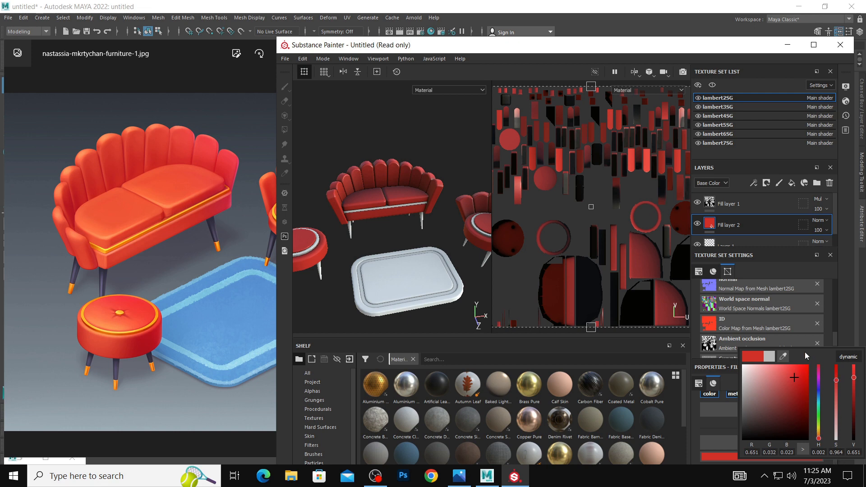
left_click(798, 380)
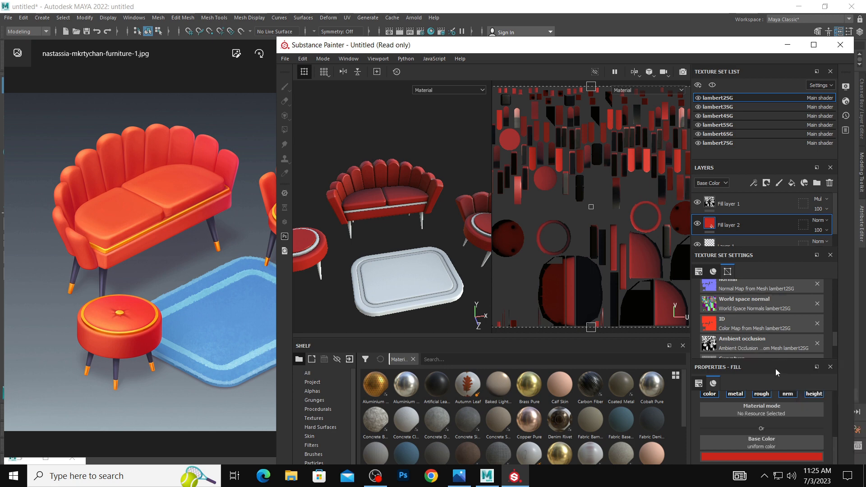
Dock the fill properties directly below the layers and brighten the fill's base color to an orange-red of RGB 0.844, 0.067, 0.007.
left_click_drag(776, 369, 778, 328)
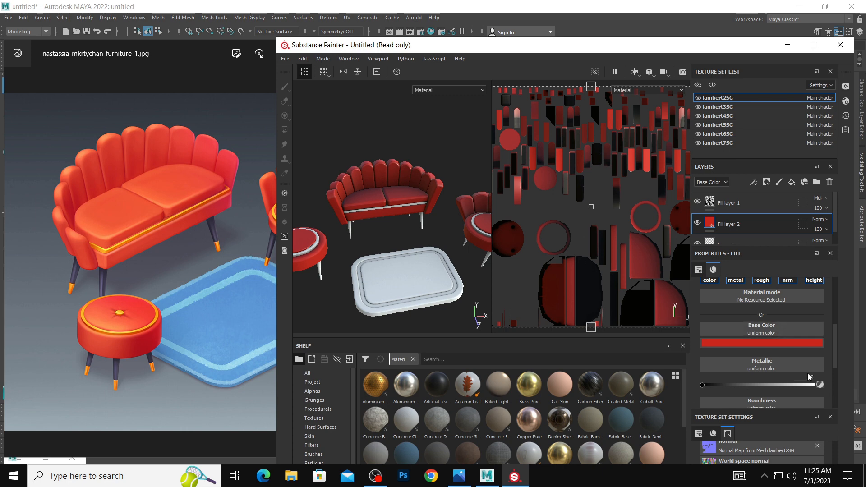
scroll(807, 375, "down", 1)
left_click(773, 319)
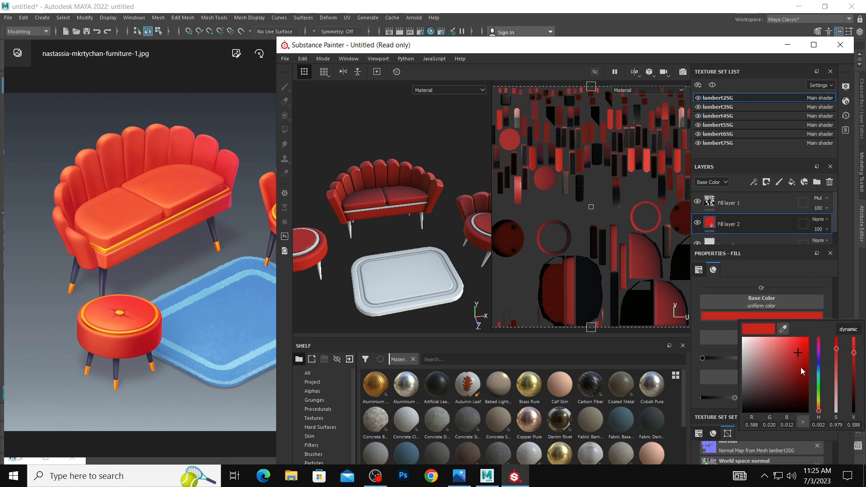
left_click_drag(800, 357, 816, 347)
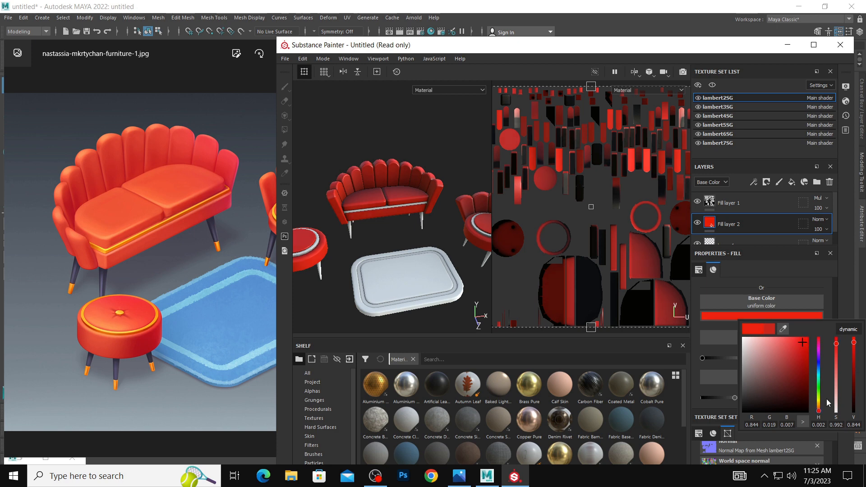
left_click_drag(818, 410, 820, 413)
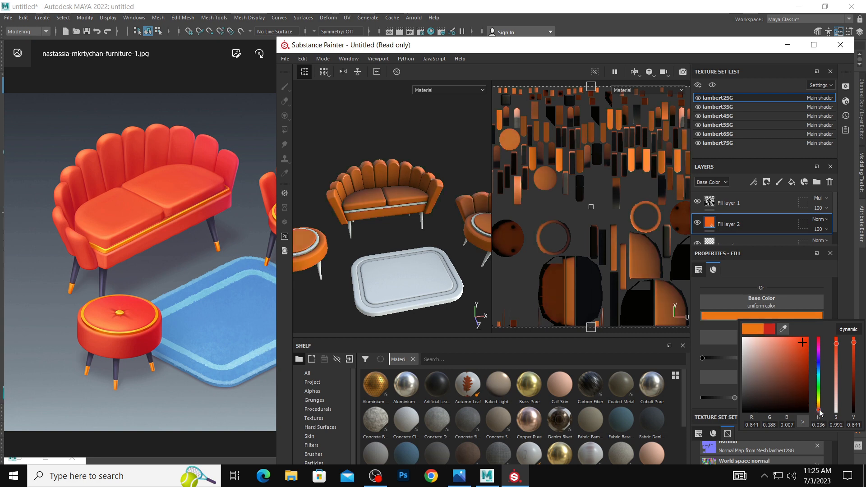
left_click_drag(822, 412, 823, 415)
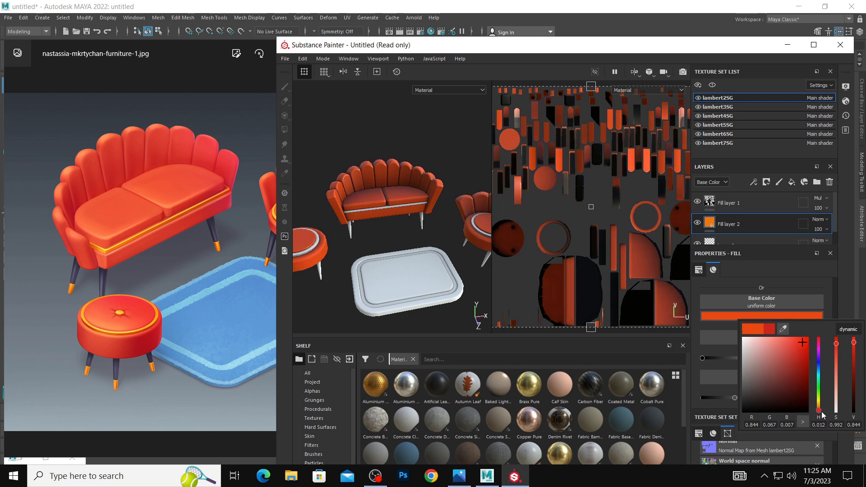
Display only the Base Color channel on the model and set the fill color to RGB 0.857, 0.066, 0.005.
left_click(440, 90)
left_click(442, 115)
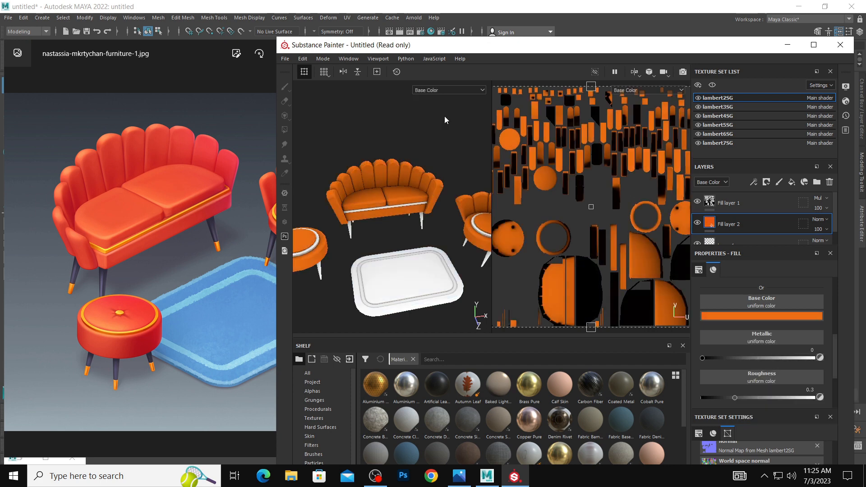
left_click(811, 318)
left_click(804, 344)
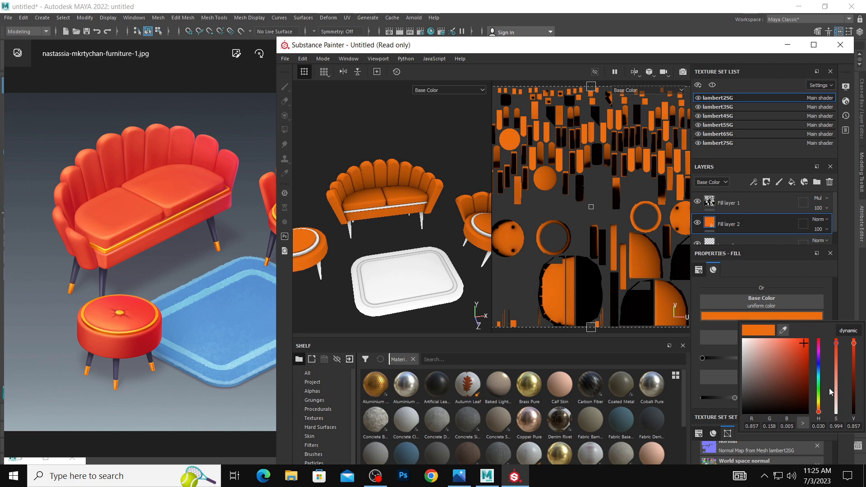
left_click_drag(819, 415, 820, 416)
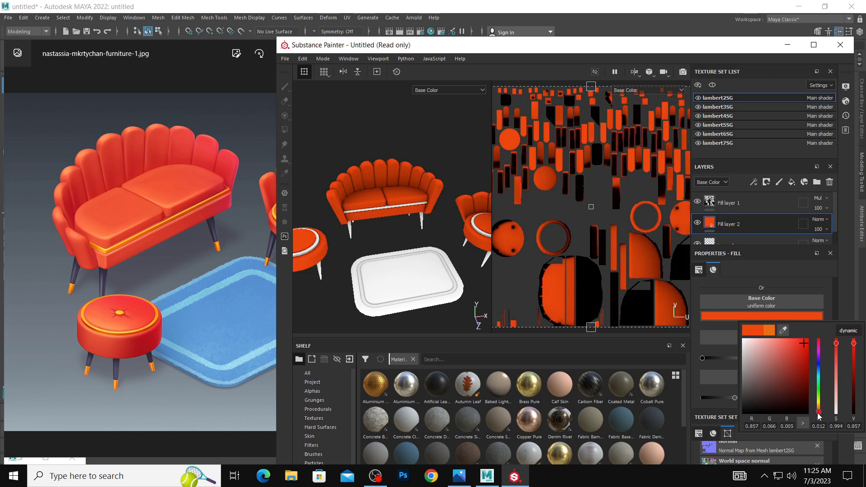
left_click(428, 199)
right_click_drag(428, 190, 380, 183, "alt")
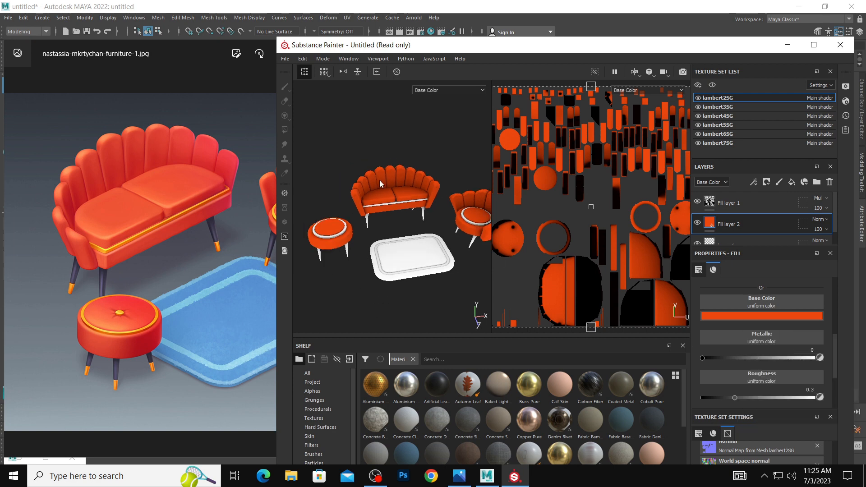
middle_click_drag(380, 183, 390, 204, "alt")
right_click_drag(389, 204, 406, 207, "alt")
Change the lambert2SG fill's base color to a softer red of RGB 0.832, 0.053, 0.053.
left_click(741, 317)
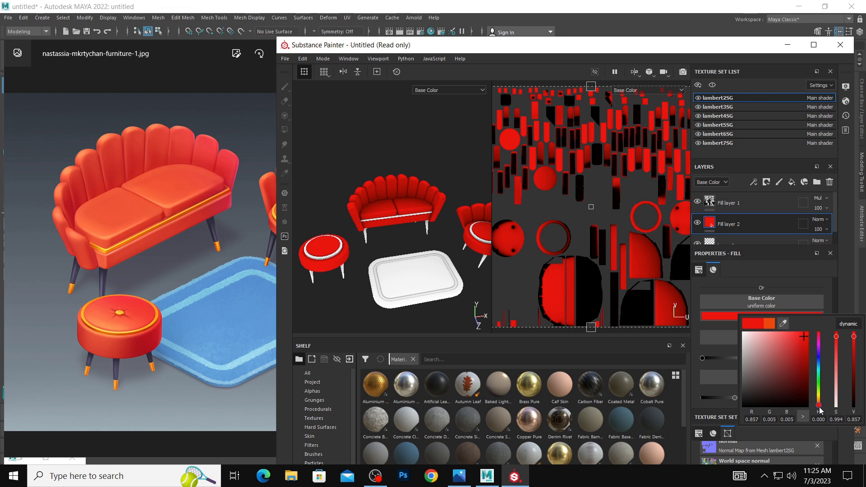
left_click(790, 338)
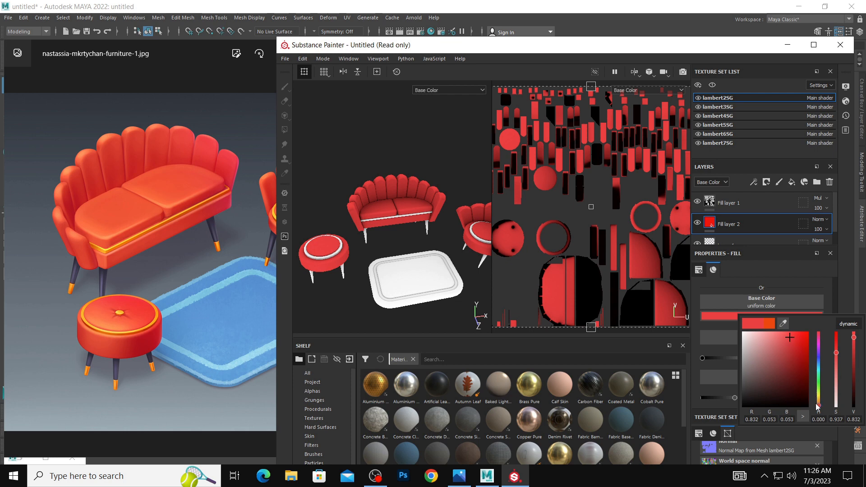
left_click_drag(819, 407, 819, 408)
left_click(381, 188)
scroll(391, 191, "up", 2)
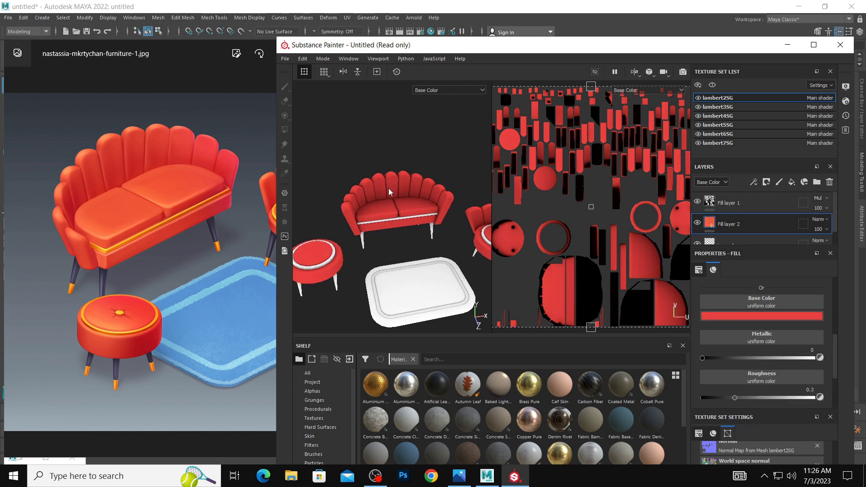
Hide and show the lambert3SG to lambert7SG texture sets one at a time to examine which furniture parts each covers.
left_click(697, 108)
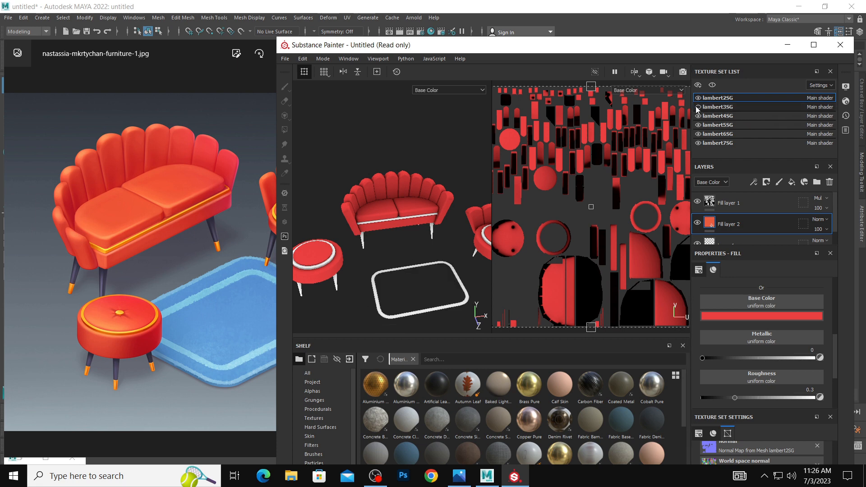
left_click(696, 108)
double_click(701, 117)
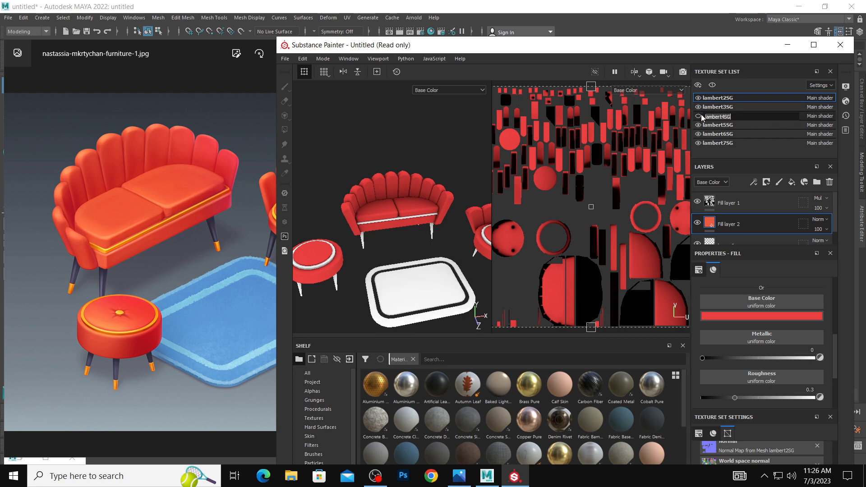
left_click(698, 116)
left_click(699, 125)
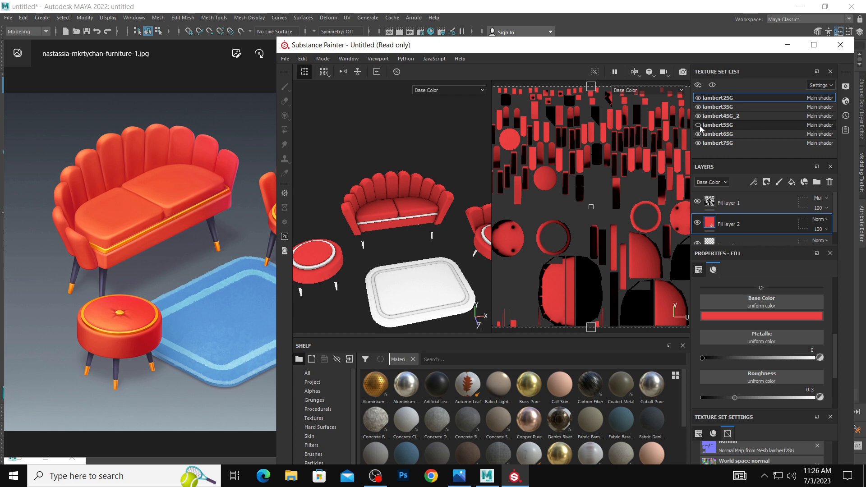
left_click(699, 124)
left_click(698, 134)
left_click(699, 134)
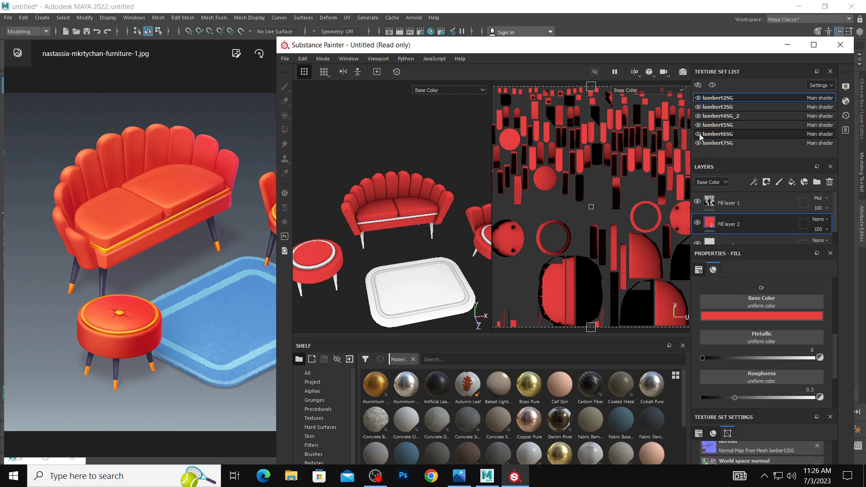
left_click(698, 143)
left_click(698, 143)
Add a second fill layer to the lambert6SG texture set and place it beneath its ambient occlusion fill layer.
left_click(732, 134)
left_click_drag(794, 193, 764, 236)
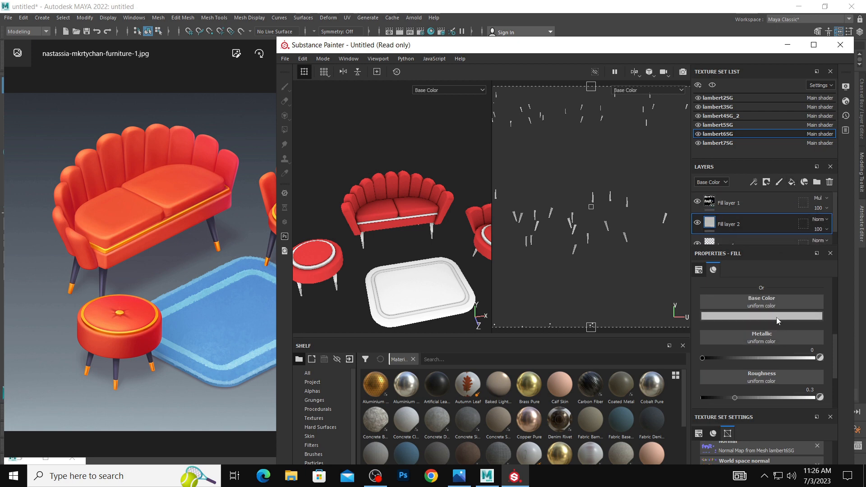
mouse_move(524, 389)
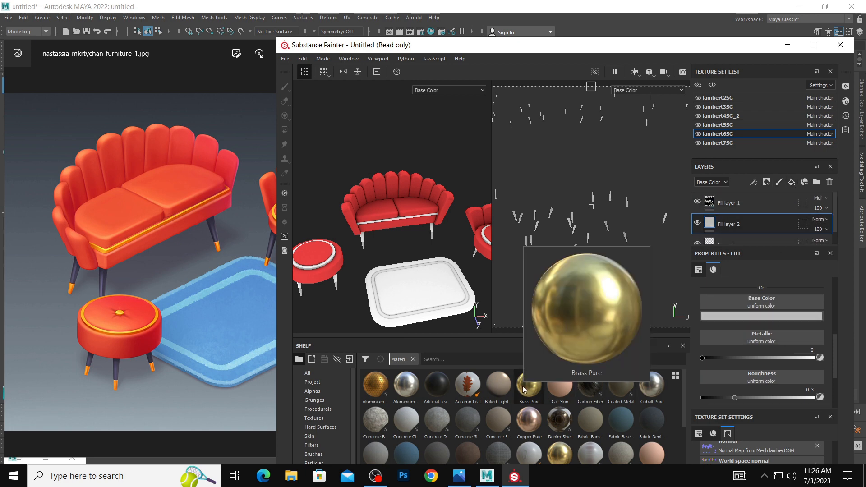
Try to sample the reference sofa's gold color as the lambert6SG fill layer's base color, and undo it.
left_click(789, 317)
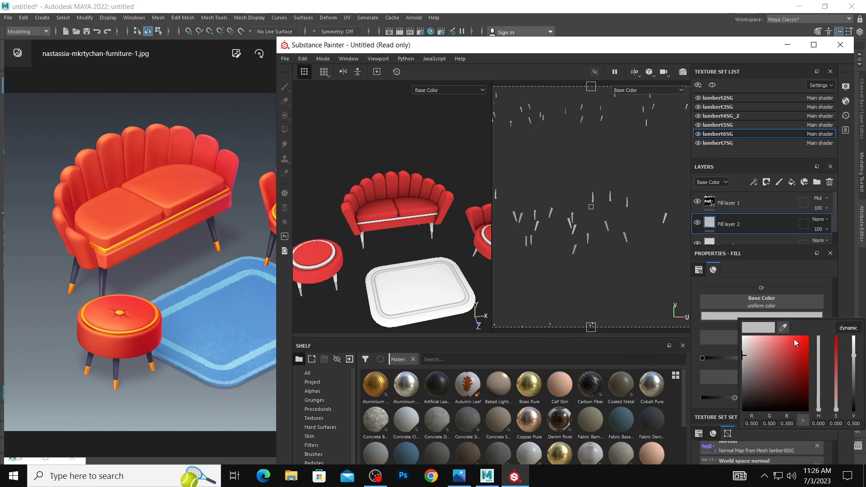
left_click(790, 321)
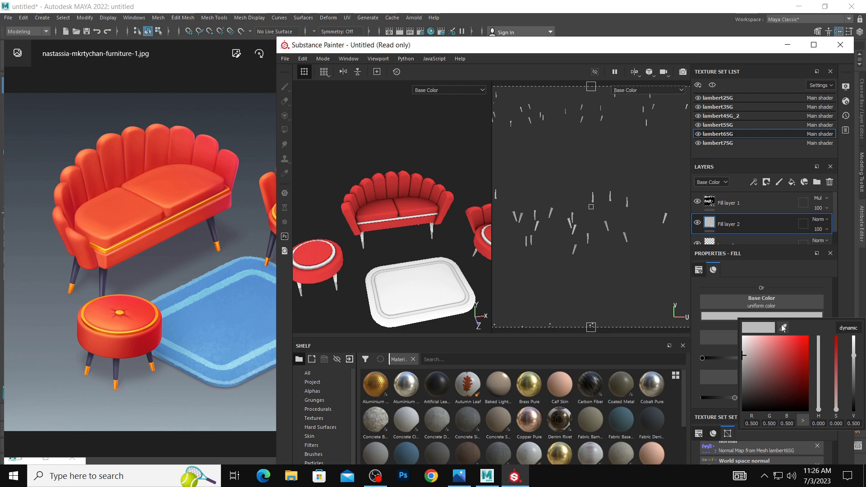
left_click(237, 215)
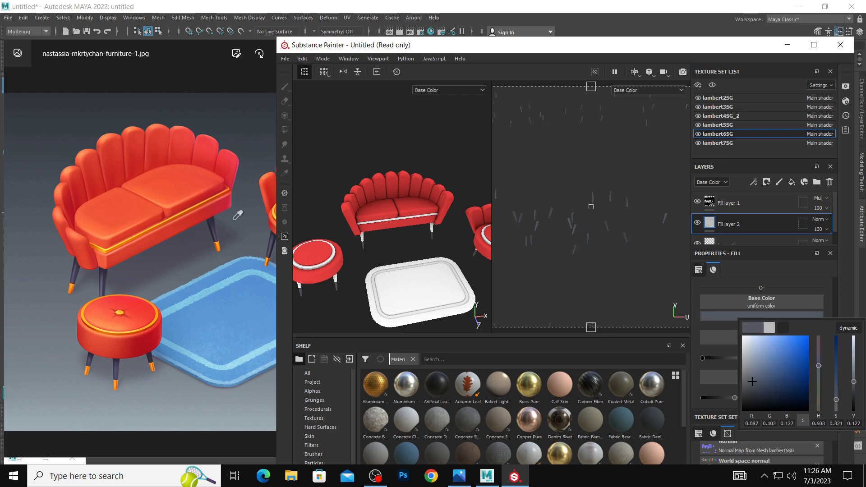
left_click(211, 199)
key("ctrl+z")
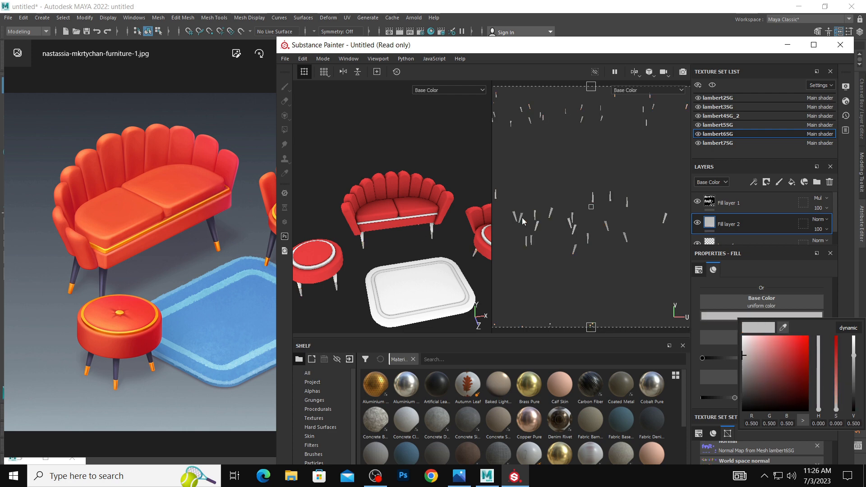
Add a second fill layer to the lambert7SG texture set beneath its ambient occlusion fill layer.
left_click(713, 144)
left_click(713, 145)
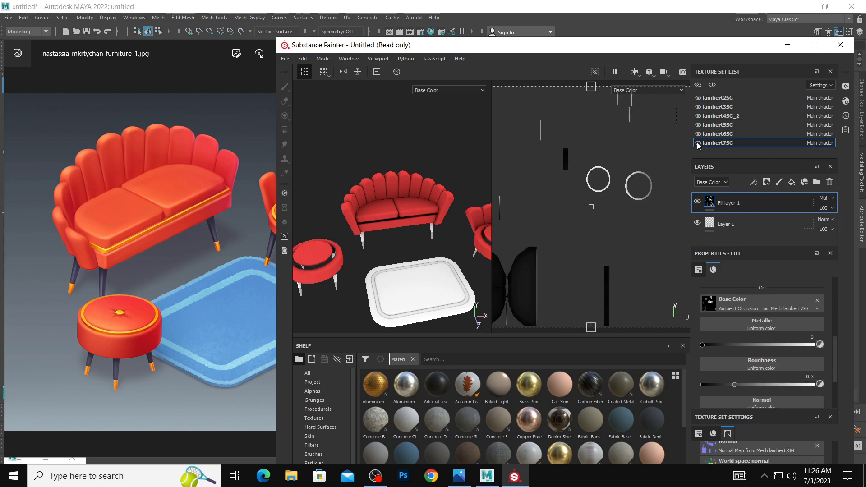
left_click(793, 183)
left_click(795, 318)
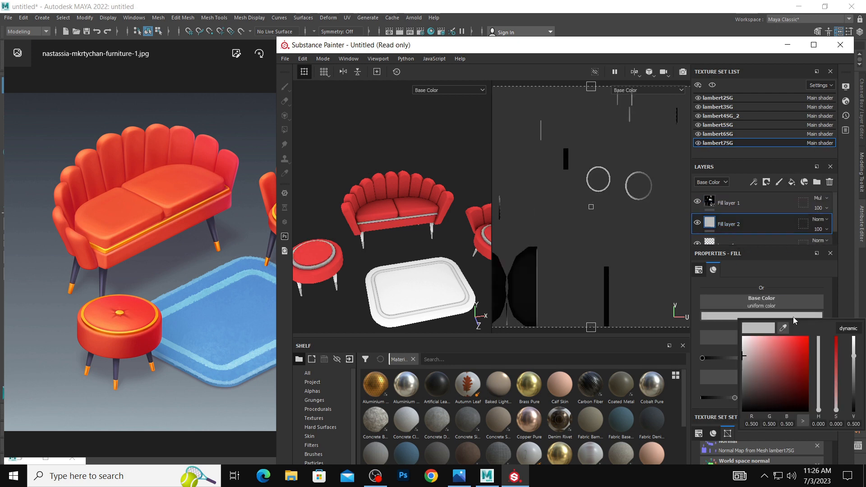
Sample the reference sofa's gold trim as the lambert7SG fill's base color and adjust it to RGB 1.000, 0.287, 0.000.
left_click(791, 352)
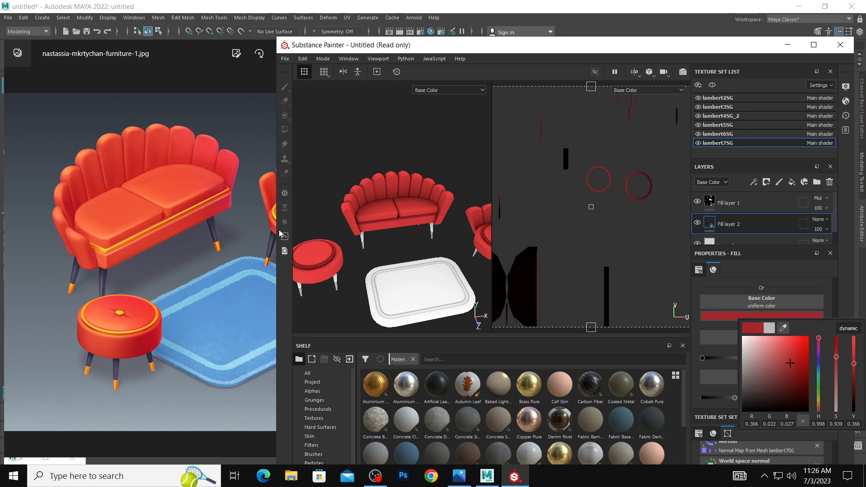
left_click_drag(784, 329, 220, 193)
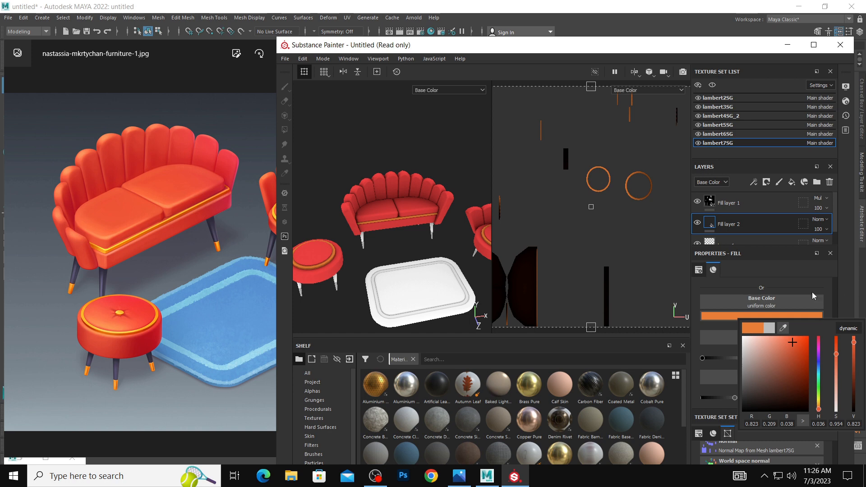
left_click(812, 293)
left_click(801, 315)
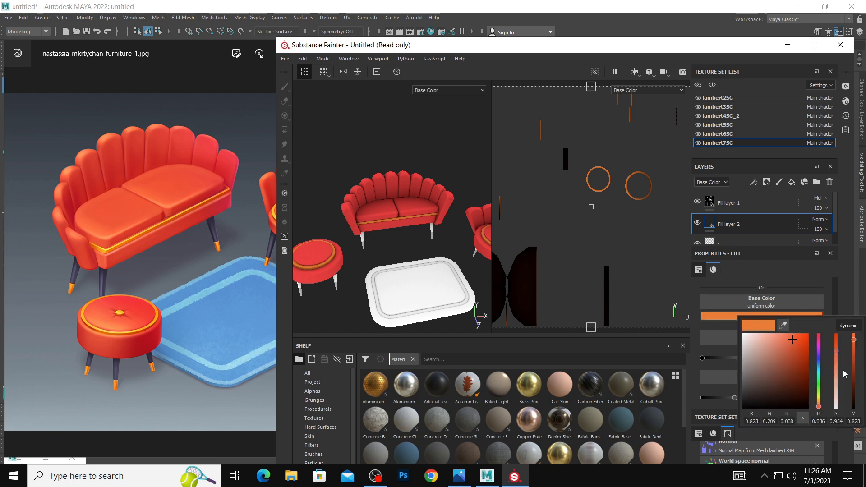
left_click_drag(820, 409, 818, 406)
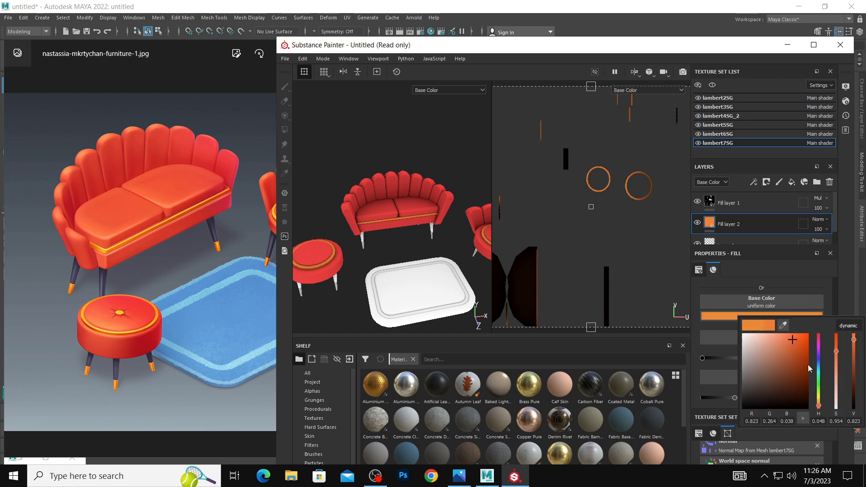
left_click_drag(794, 339, 818, 328)
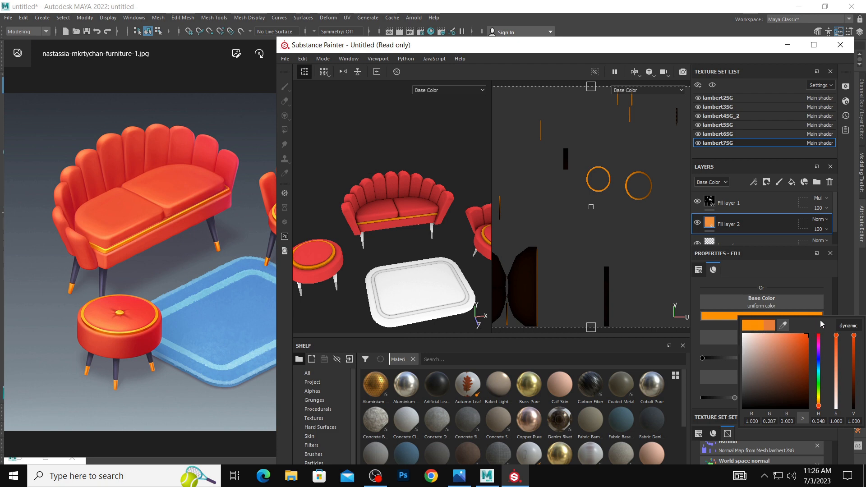
Add a third fill layer above the lambert2SG red fill and sample the reference sofa backrest's light orange, RGB 1.000, 0.220, 0.082.
left_click(426, 185)
right_click(409, 180, "ctrl+alt")
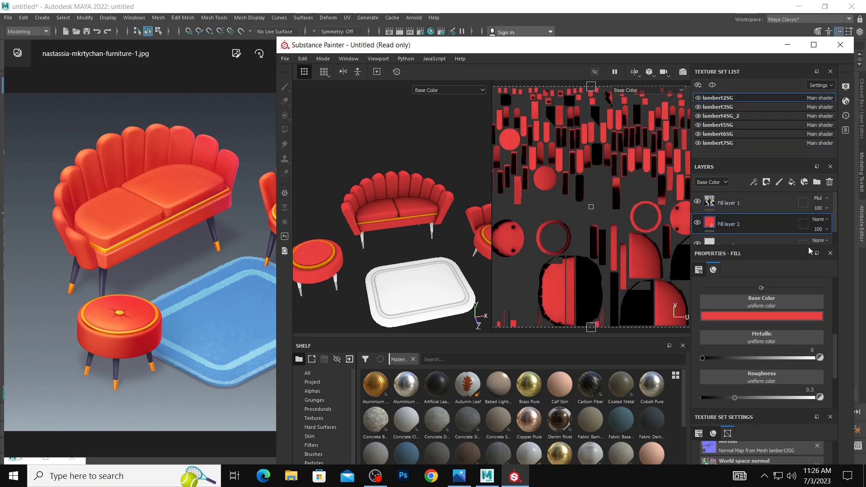
left_click(792, 183)
left_click(798, 316)
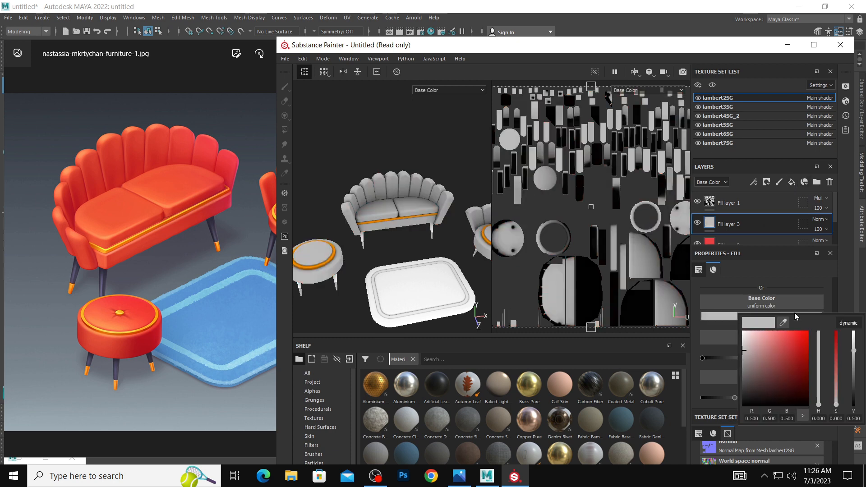
left_click(784, 323)
left_click(648, 283)
left_click(135, 130)
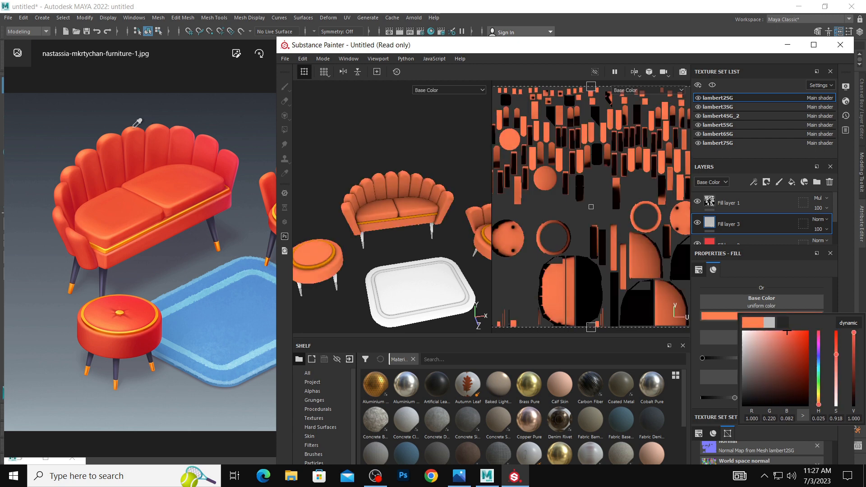
left_click(784, 231)
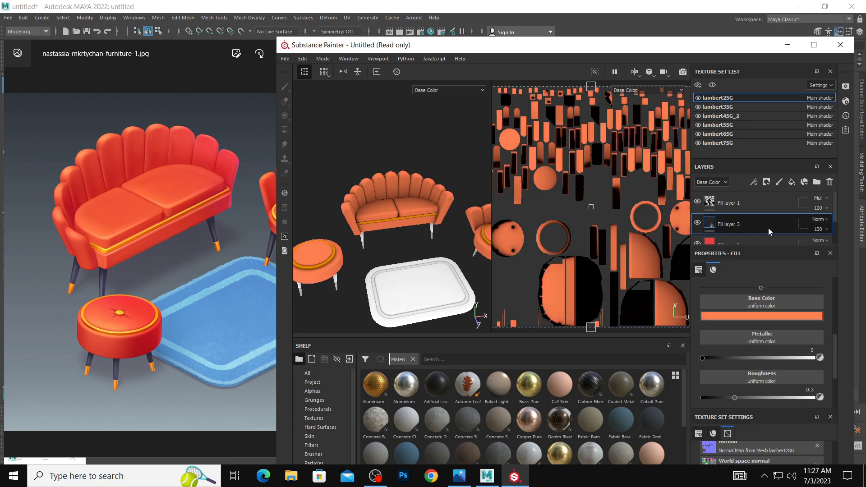
Maximize the Substance Painter window and display the smart masks in the asset shelf.
scroll(326, 438, "down", 1)
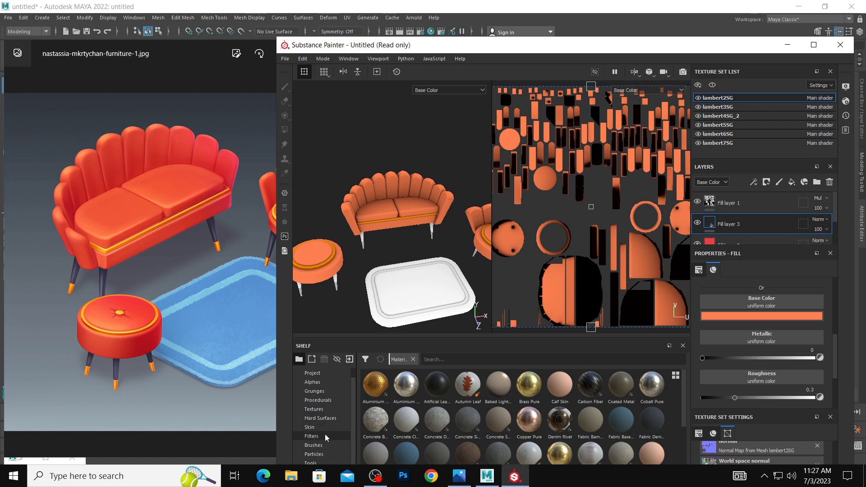
left_click(325, 446)
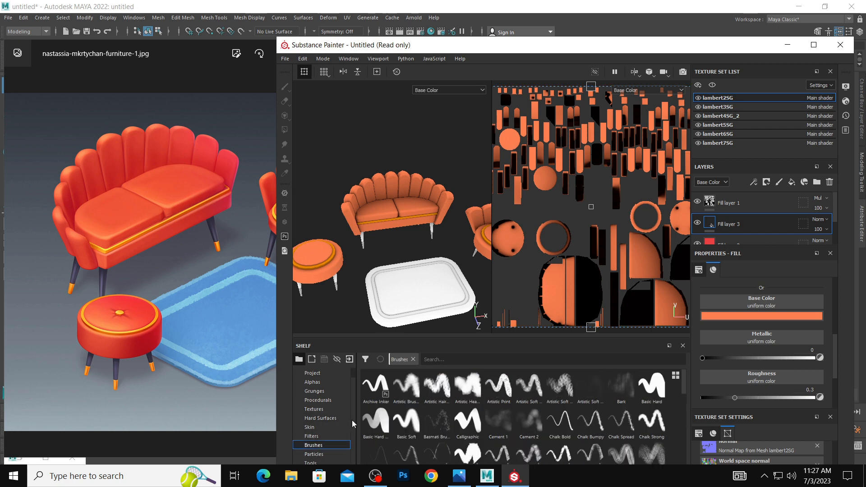
scroll(353, 412, "up", 1)
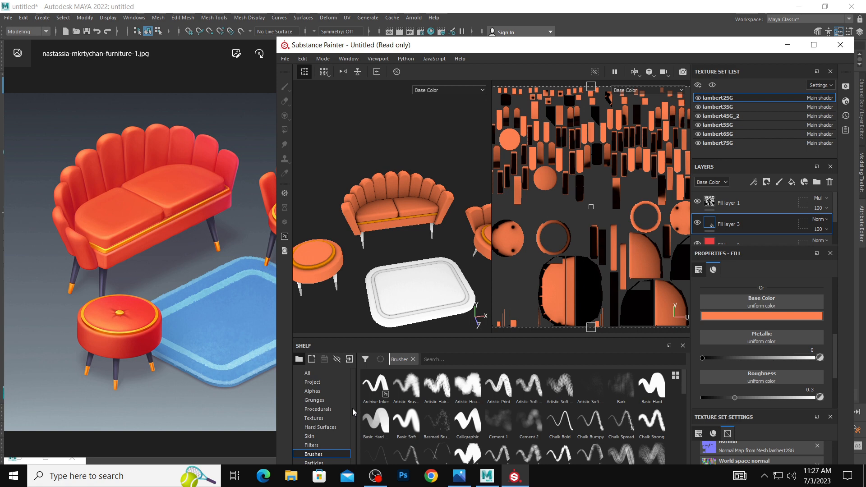
scroll(326, 448, "down", 1)
left_click(326, 453)
left_click(329, 445)
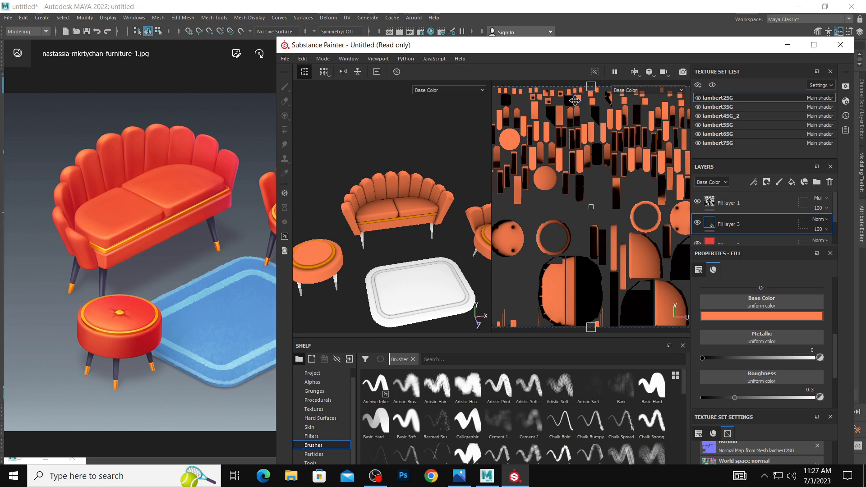
double_click(532, 47)
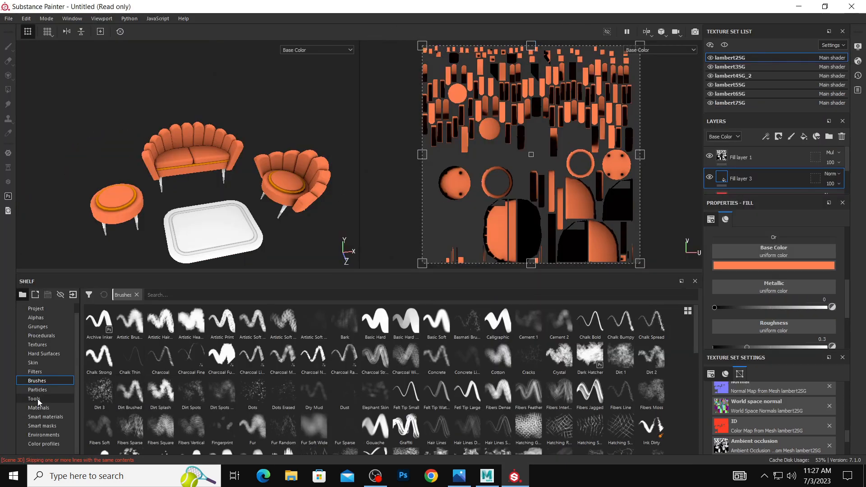
left_click(53, 417)
left_click(55, 427)
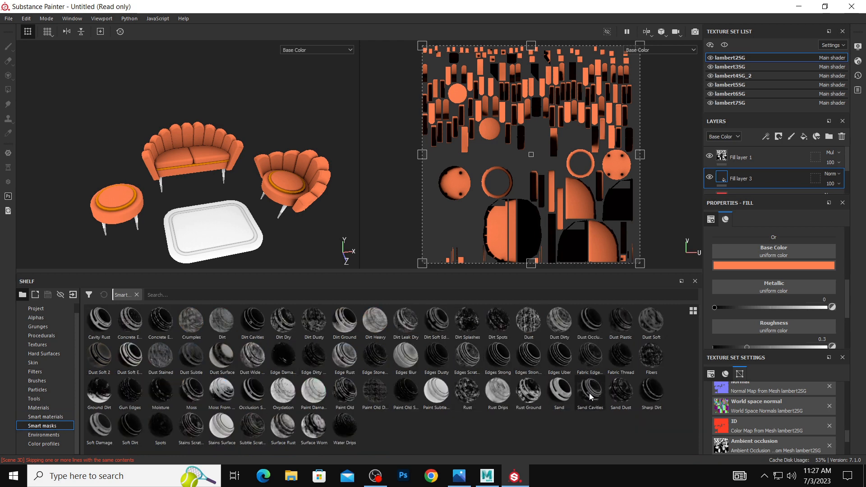
Try the Sand Cavities, Sand, occlusion and Dust Soft Edges smart masks on the lambert2SG orange fill layer, undoing the attempts.
mouse_move(590, 397)
left_mouse_down()
mouse_move(785, 209)
mouse_move(777, 185)
left_mouse_up()
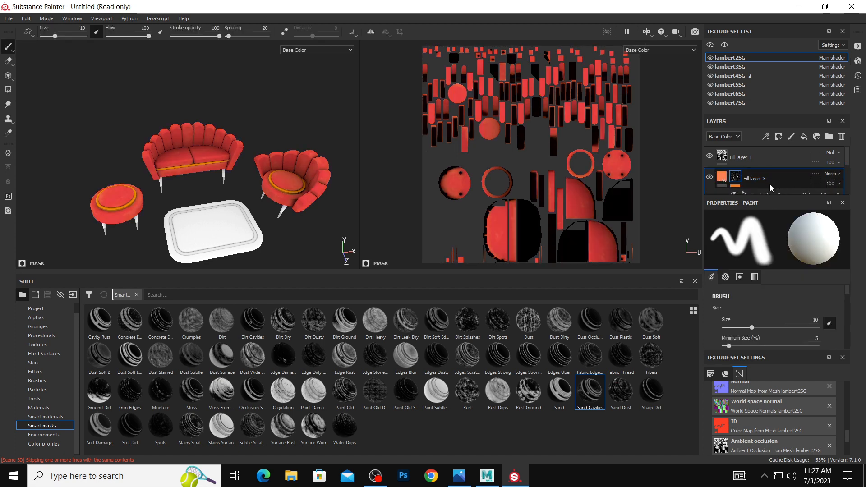
left_click(769, 184)
mouse_move(559, 392)
left_mouse_down()
mouse_move(685, 285)
mouse_move(746, 182)
left_mouse_up()
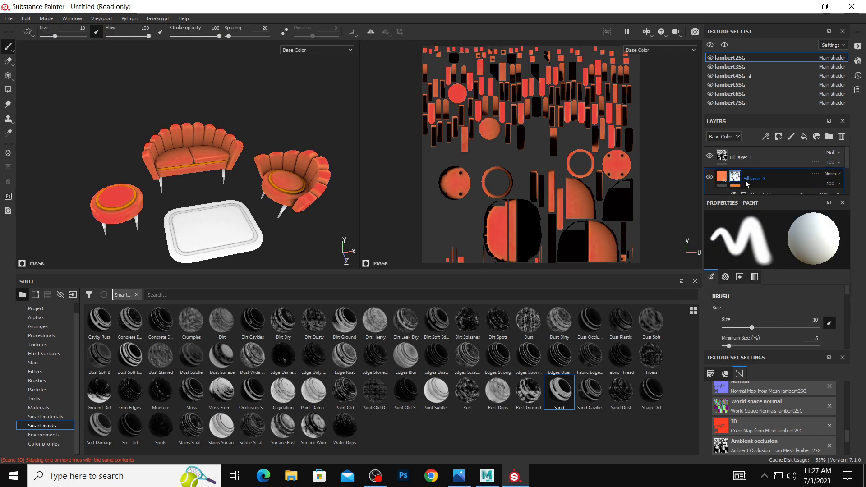
key("ctrl+z")
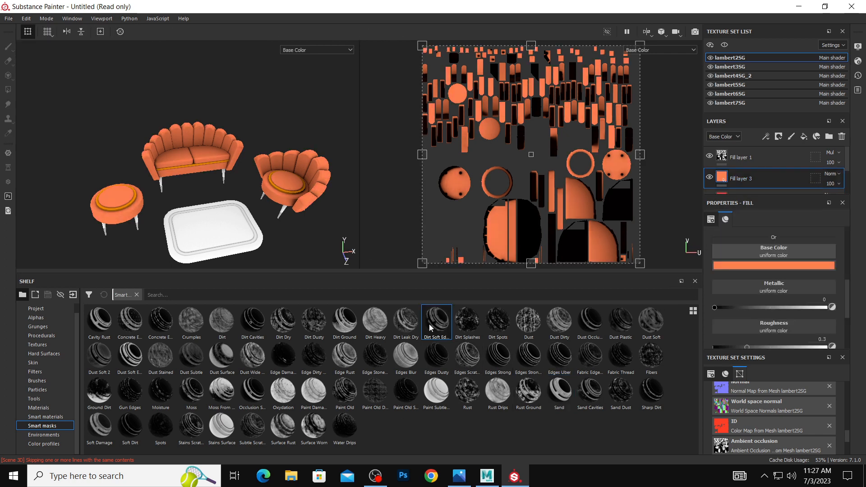
mouse_move(253, 391)
left_mouse_down()
mouse_move(622, 258)
mouse_move(781, 162)
mouse_move(774, 186)
left_mouse_up()
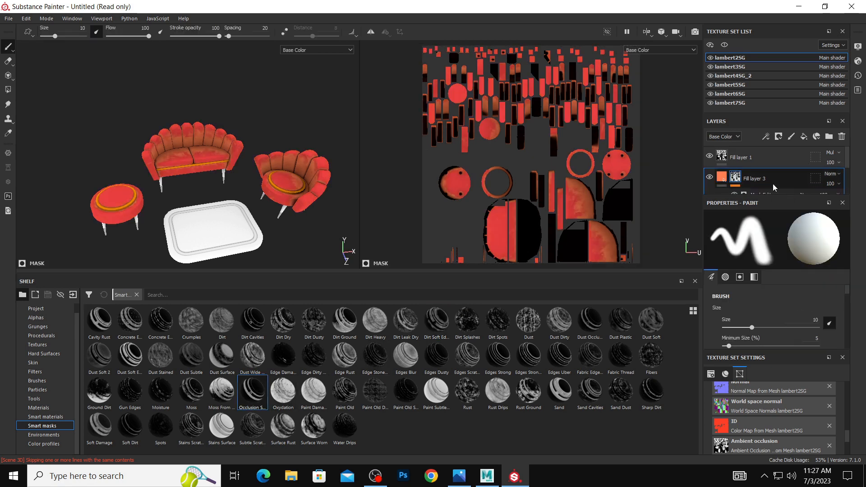
key("ctrl+z")
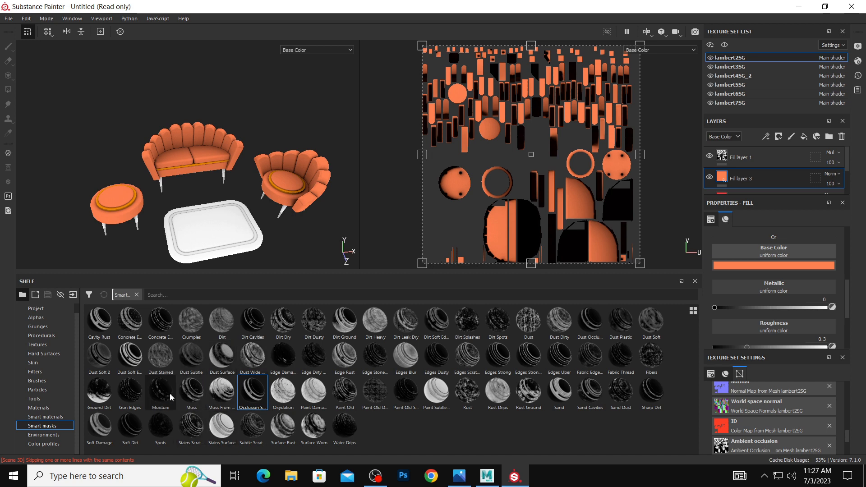
mouse_move(129, 357)
left_mouse_down()
mouse_move(312, 333)
mouse_move(766, 180)
left_mouse_up()
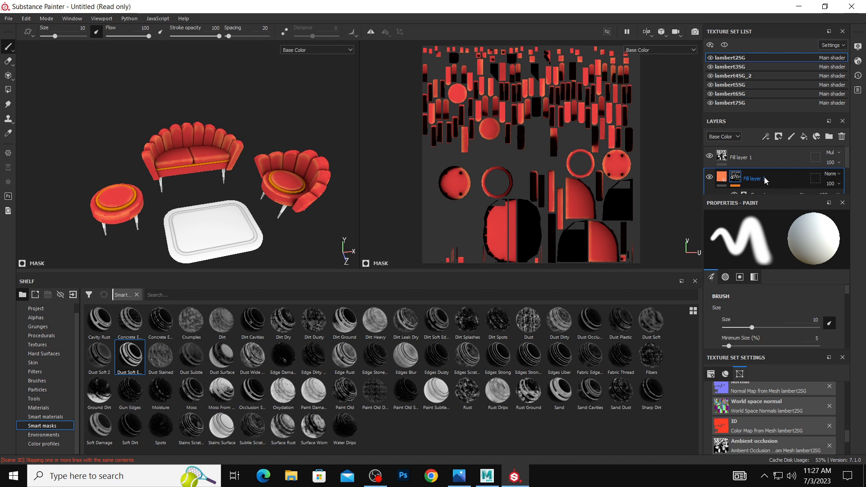
key("ctrl+z")
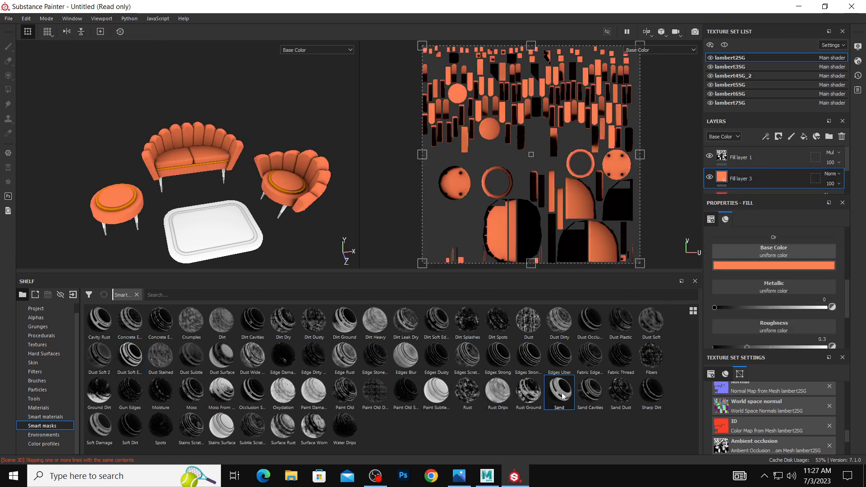
Apply the Sand smart mask to the lambert2SG orange fill layer and set its generator's Global Balance to 0.01.
mouse_move(562, 393)
left_mouse_down()
mouse_move(779, 240)
mouse_move(787, 183)
left_mouse_up()
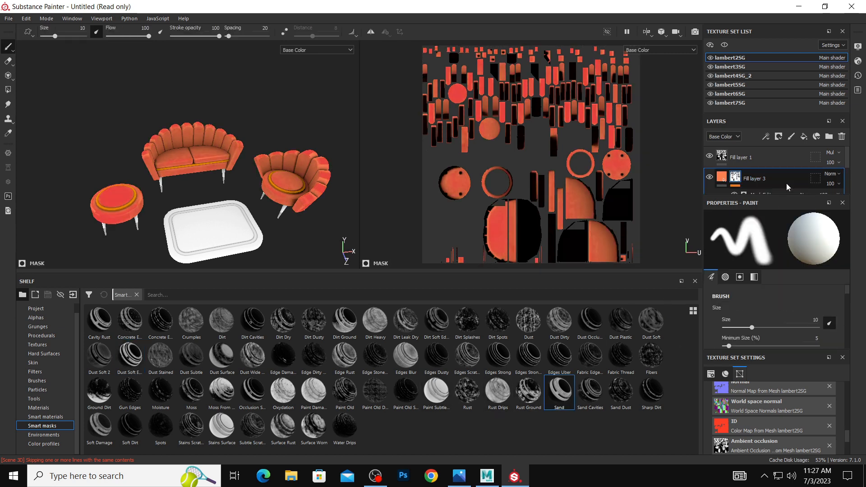
scroll(767, 183, "down", 1)
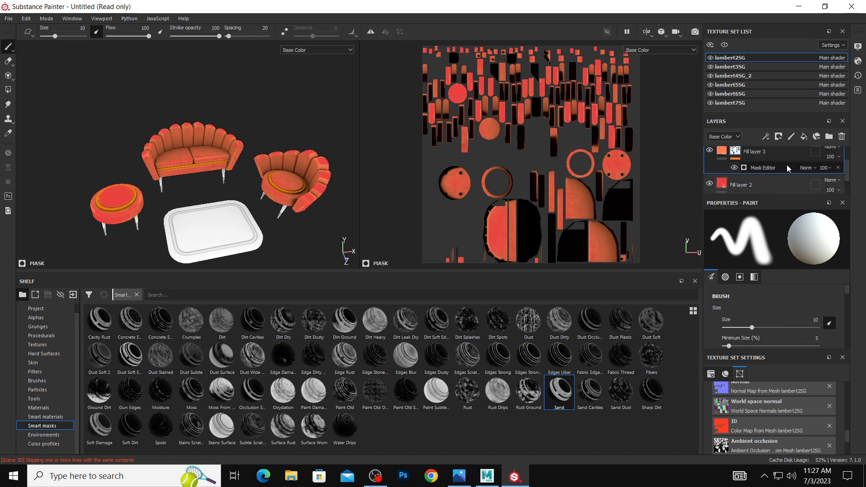
left_click(787, 168)
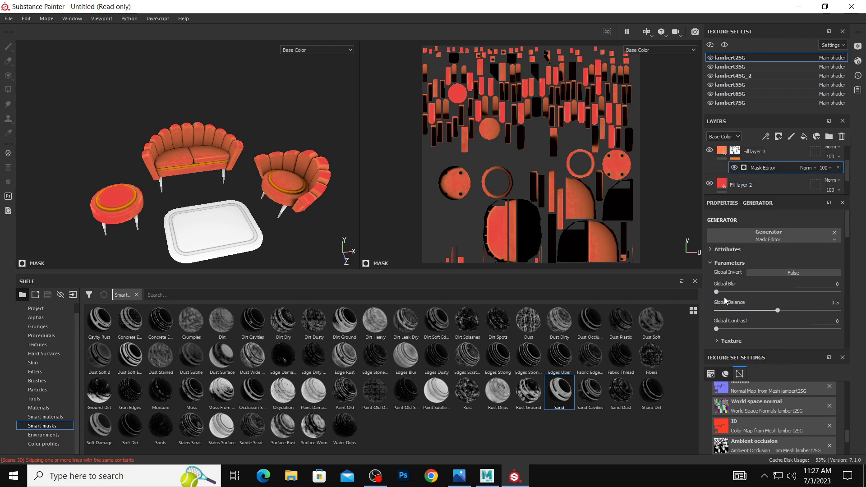
left_click_drag(717, 292, 693, 288)
left_click_drag(778, 310, 719, 296)
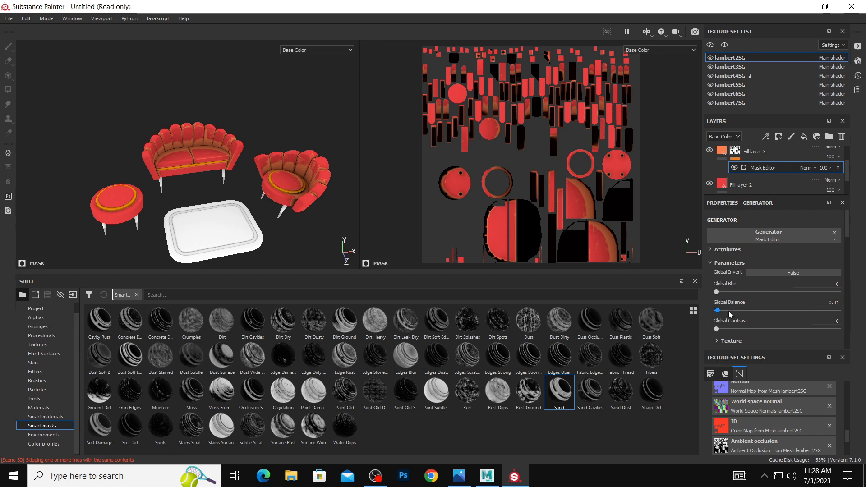
Lower the opacity of the lambert2SG orange fill layer to 42.
left_click(828, 168)
left_click_drag(859, 172, 828, 172)
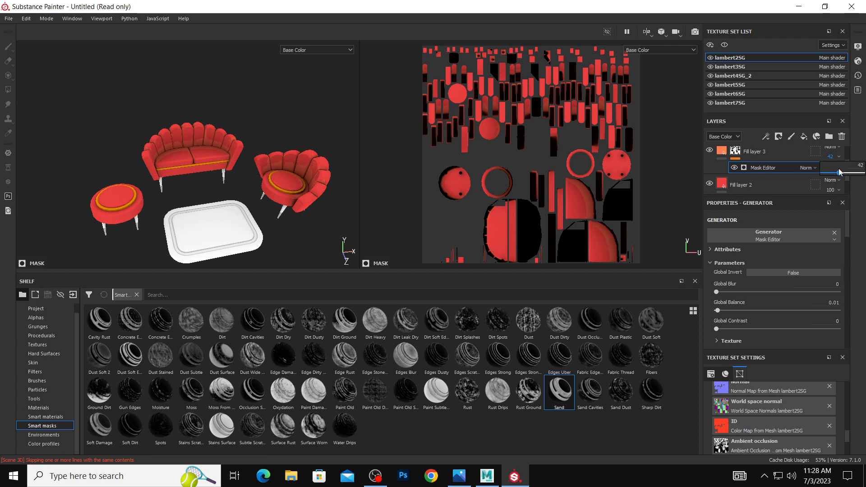
left_click_drag(840, 172, 840, 172)
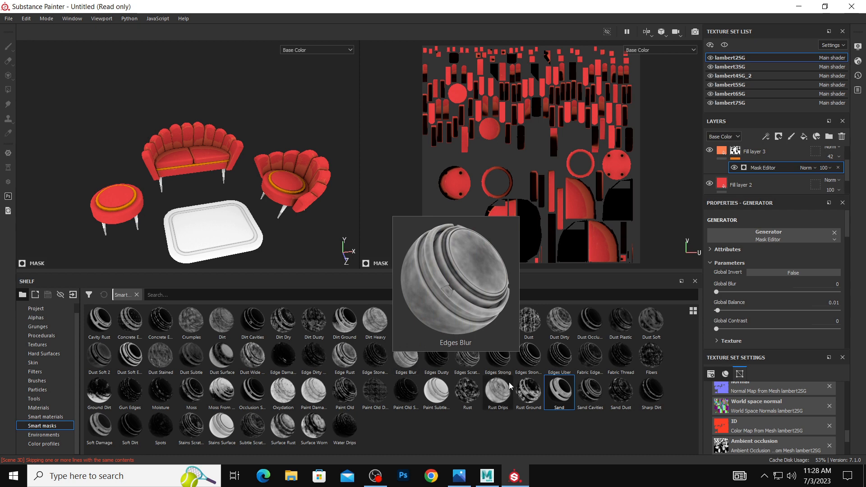
Replace the orange fill layer's mask with the Dust Soft Edges smart mask and set its Global Balance to 0.81.
mouse_move(516, 387)
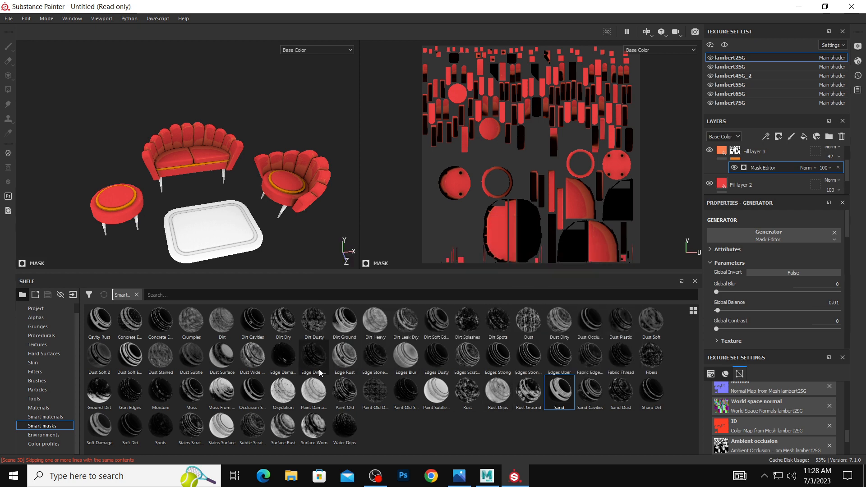
mouse_move(130, 356)
left_mouse_down()
mouse_move(746, 183)
mouse_move(738, 154)
mouse_move(746, 179)
mouse_move(733, 173)
left_mouse_up()
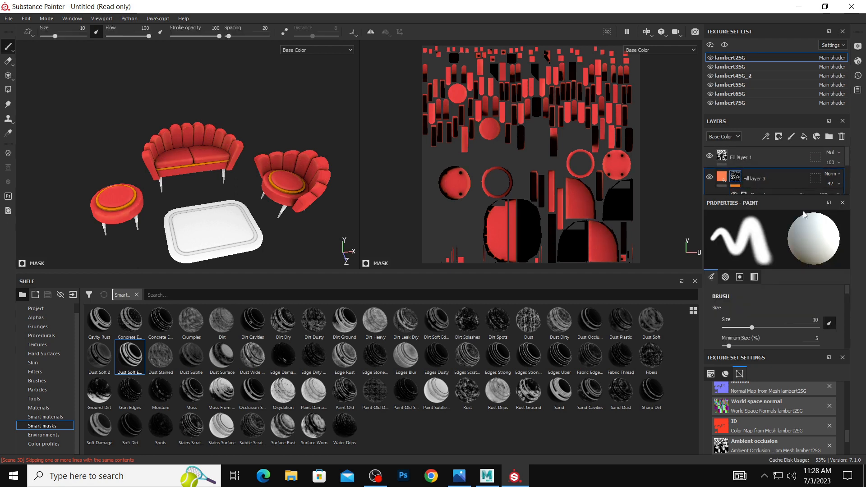
left_click(783, 194)
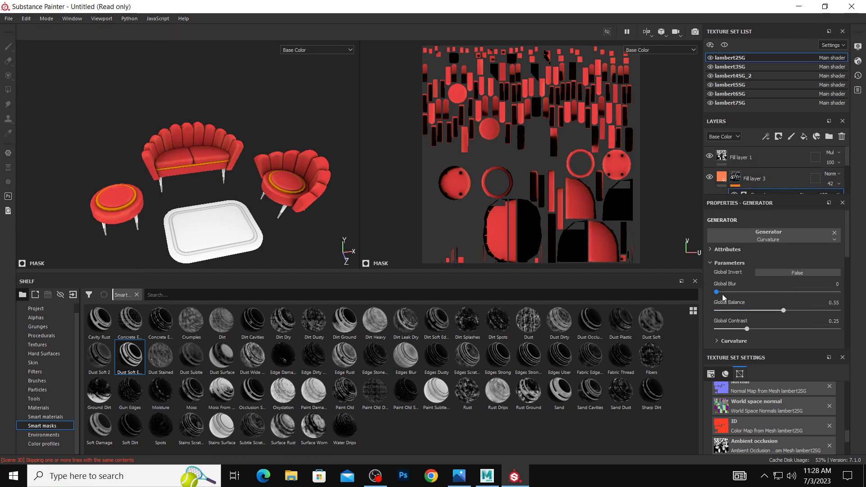
mouse_move(718, 292)
left_mouse_down()
mouse_move(757, 292)
mouse_move(716, 292)
left_mouse_up()
left_click_drag(784, 310, 816, 312)
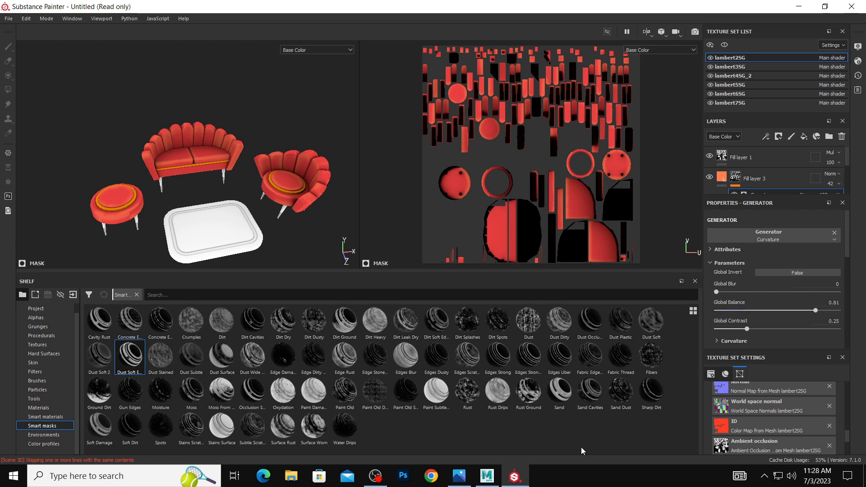
Switch to the furniture reference image in the photo viewer to compare the sofa colors.
left_click(464, 481)
left_click(463, 482)
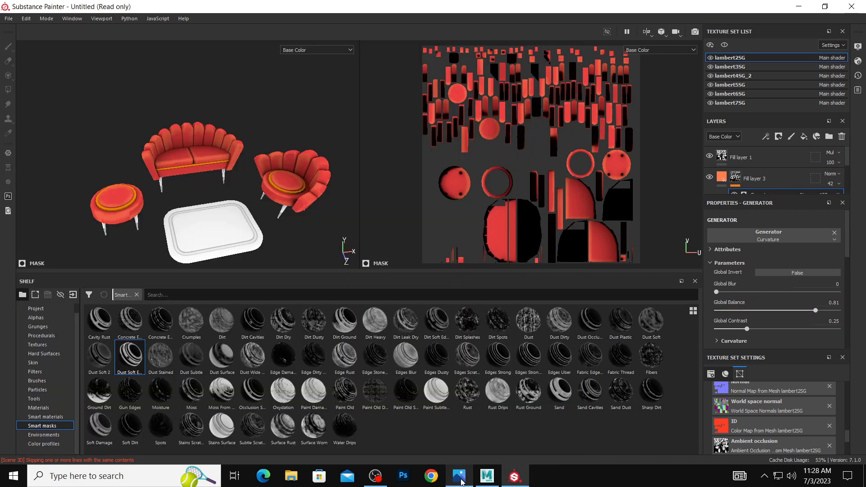
Select the rug's lambert3SG texture set and add a fill layer beneath its ambient occlusion fill.
left_click(463, 481)
left_click(461, 482)
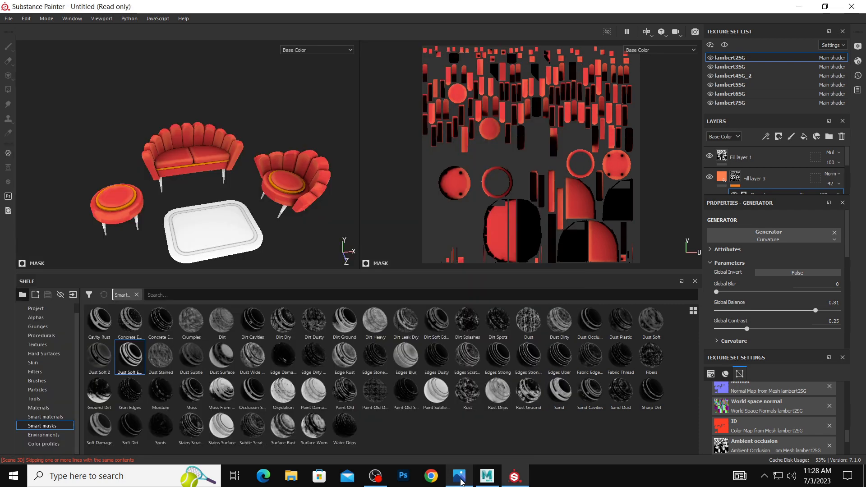
left_click(247, 227)
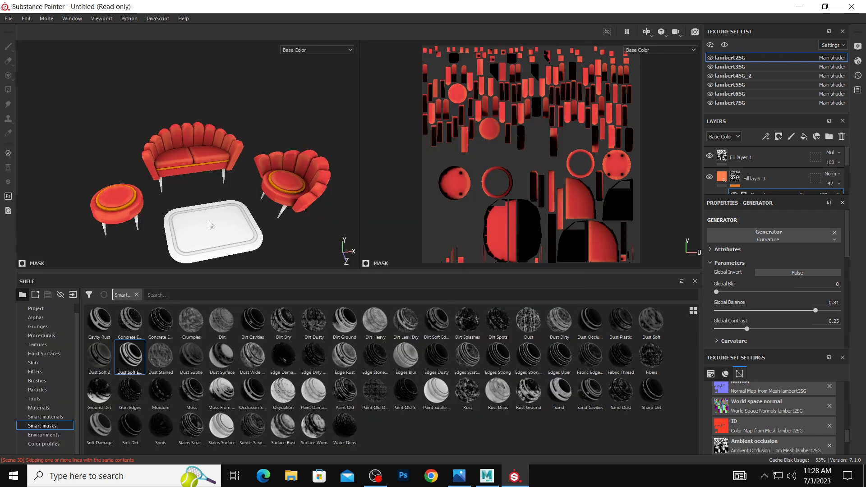
left_click(213, 226)
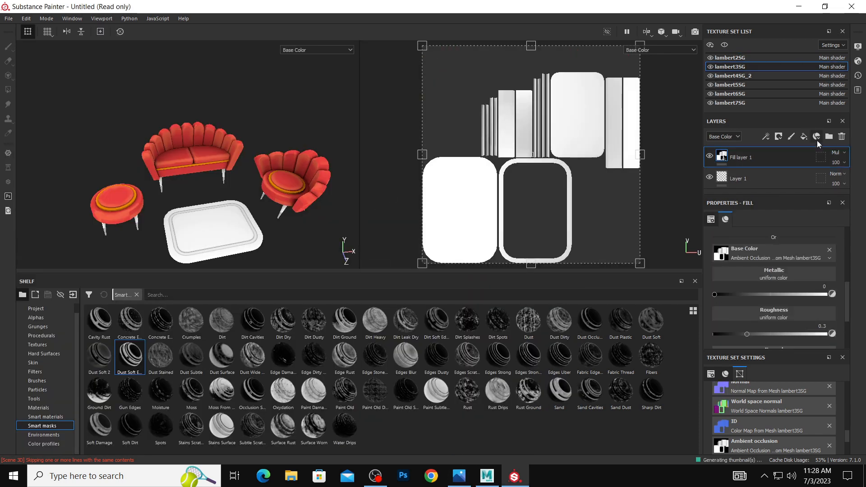
left_click(825, 6)
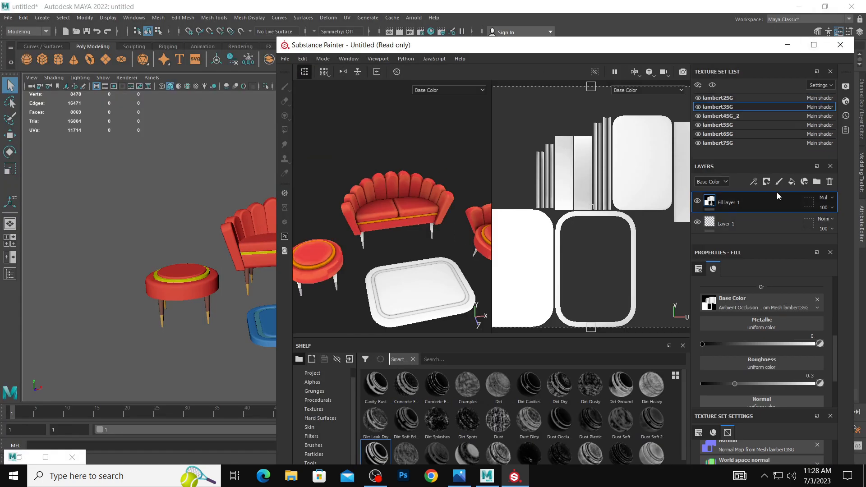
left_click(791, 181)
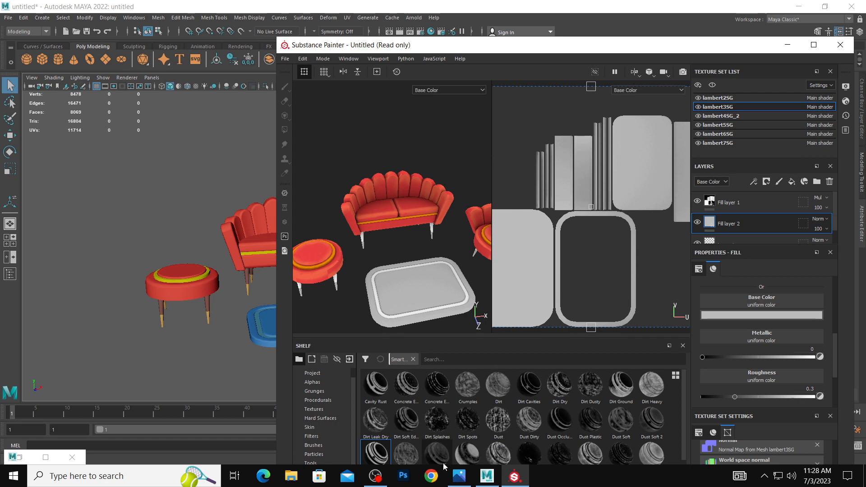
Set the new lambert3SG fill layer's base color by sampling the blue of the rug in the furniture reference image.
left_click(460, 476)
left_click(763, 315)
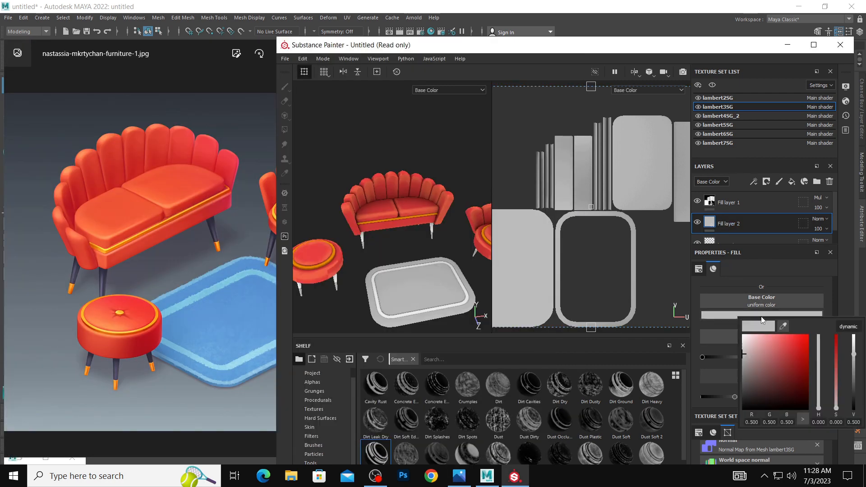
left_click(785, 326)
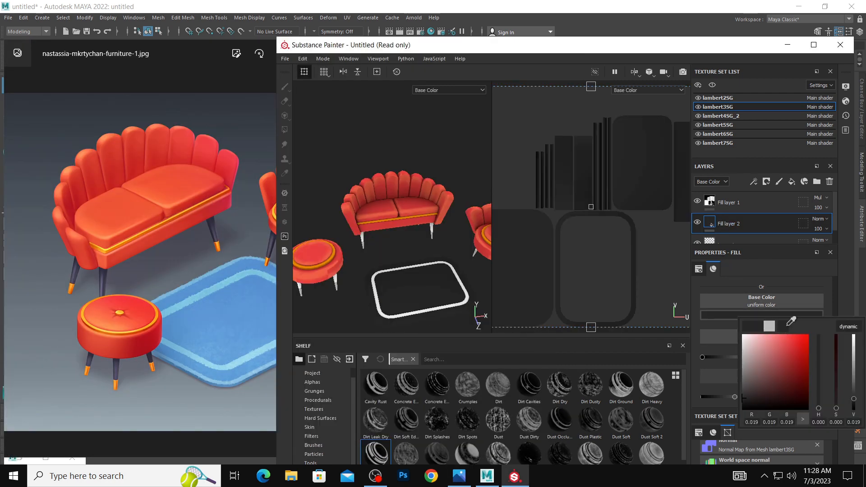
left_click(250, 296)
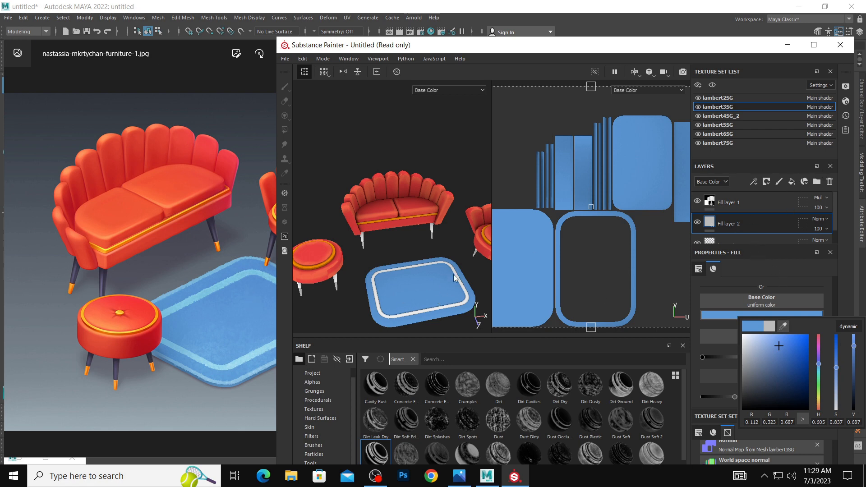
left_click(450, 232)
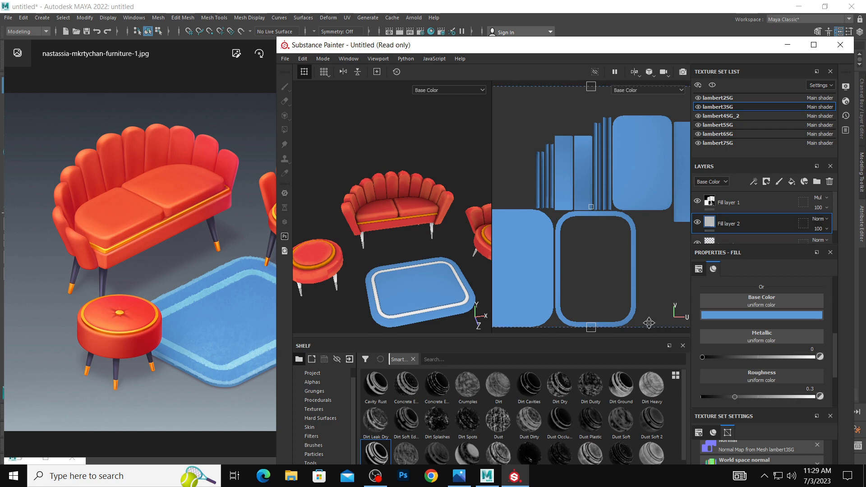
Add another fill layer above the rug's blue fill, apply the Dust smart mask and open its Grunge Concrete parameters.
left_click(792, 182)
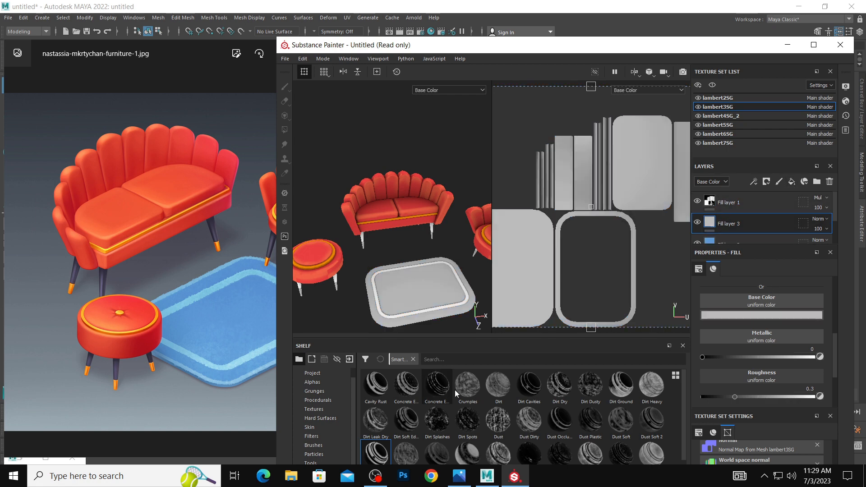
mouse_move(499, 422)
left_mouse_down()
mouse_move(754, 240)
mouse_move(748, 231)
left_mouse_up()
scroll(773, 232, "down", 1)
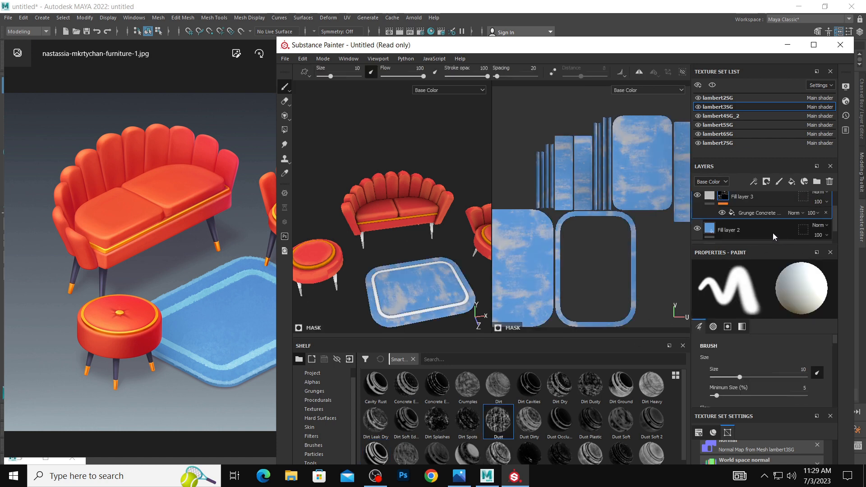
left_click(770, 212)
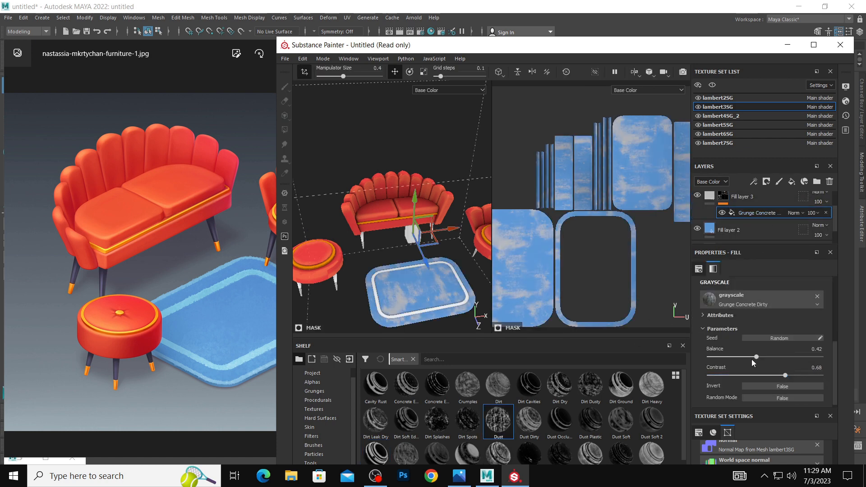
mouse_move(756, 357)
left_mouse_down()
mouse_move(772, 357)
mouse_move(747, 357)
mouse_move(756, 357)
left_mouse_up()
Lower the opacity of the rug's dust-masked fill layer to 57 and restore the full-size painting window.
left_click(822, 203)
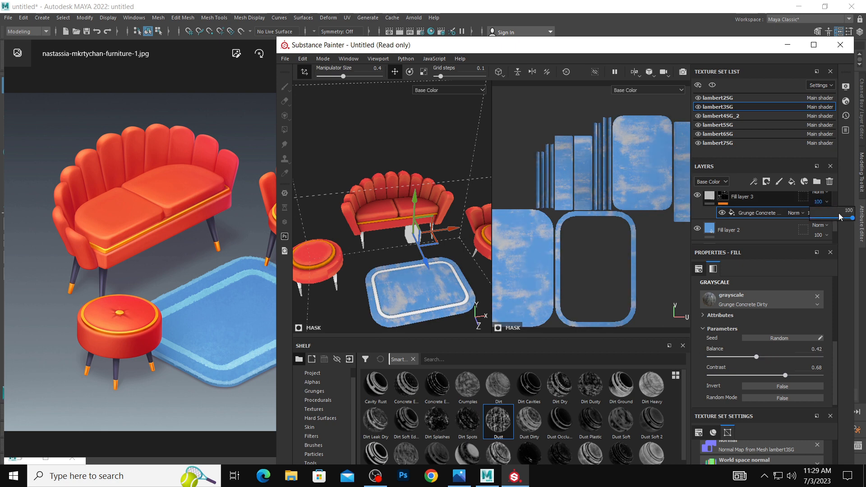
left_click_drag(852, 219, 836, 220)
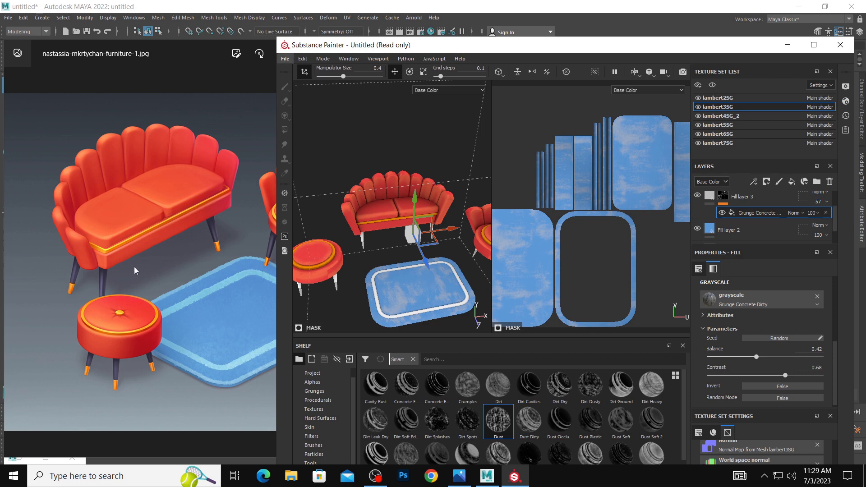
double_click(540, 45)
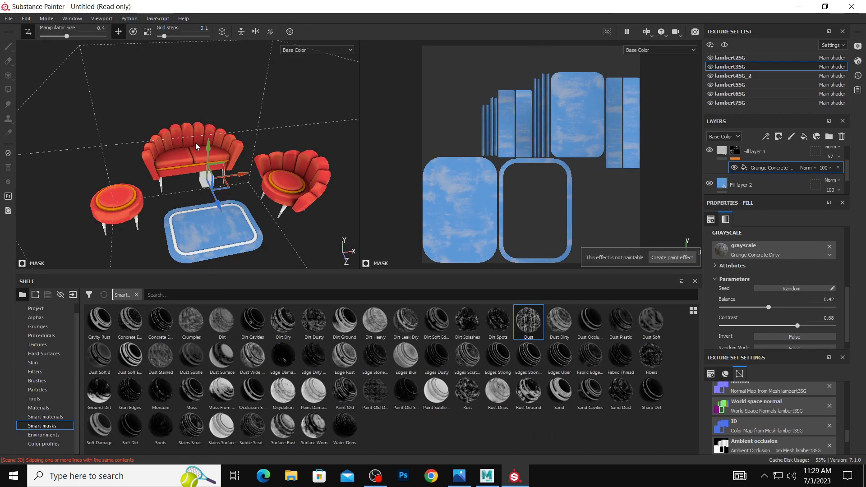
Select the furniture legs' lambert5SG texture set and apply the Wood Acajou smart material beneath its ambient occlusion fill.
mouse_move(196, 143)
right_mouse_down("alt")
mouse_move(222, 148)
mouse_move(211, 156)
right_mouse_up("alt")
middle_click_drag(211, 156, 305, 127, "alt")
right_click_drag(304, 127, 265, 183, "alt")
left_click_drag(237, 222, 240, 204, "alt")
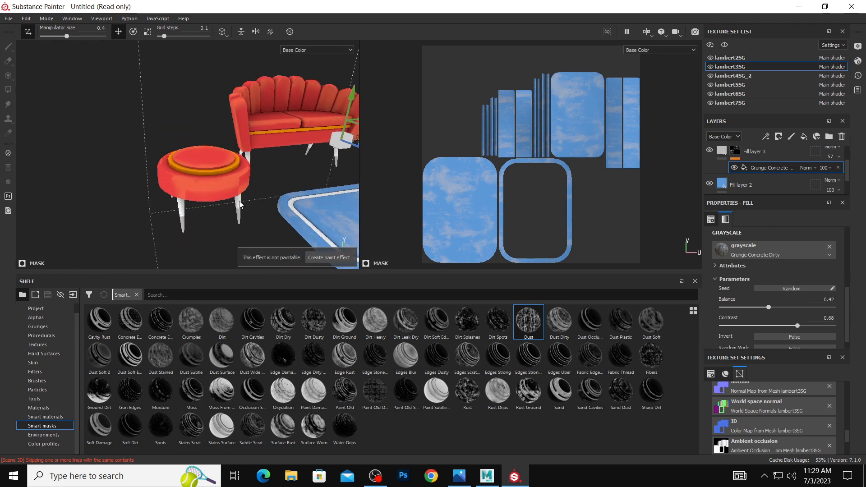
right_click(239, 202, "ctrl+alt")
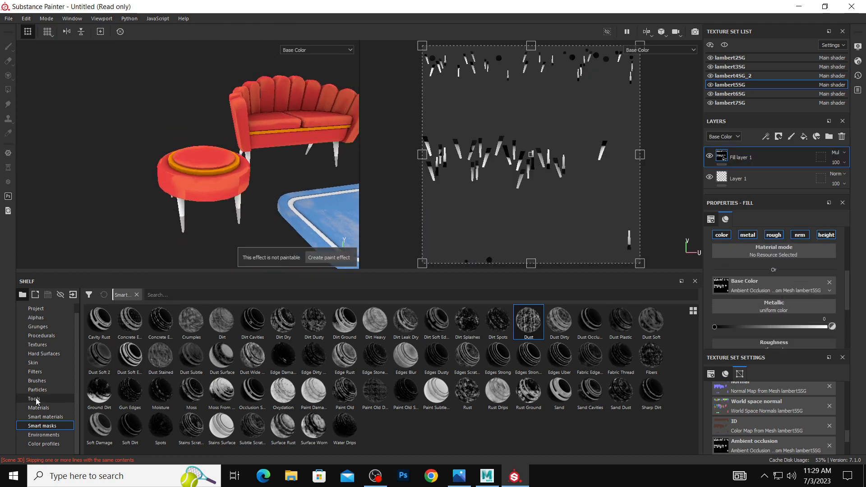
left_click(55, 417)
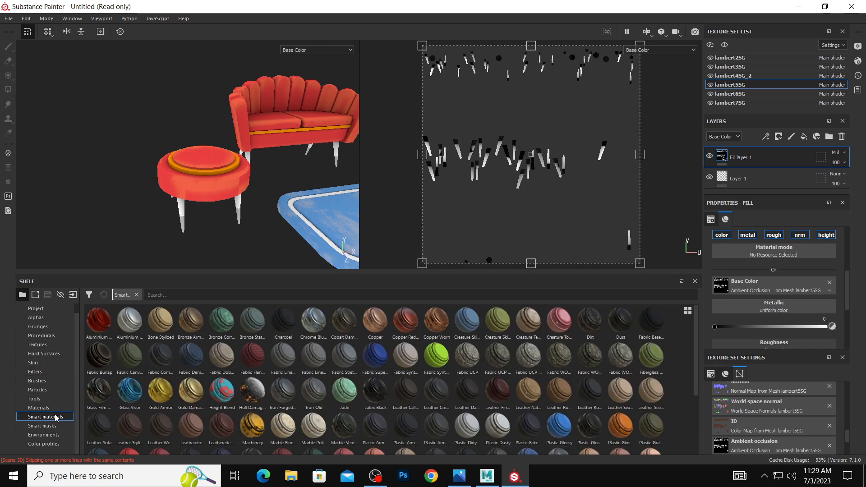
scroll(456, 408, "down", 3)
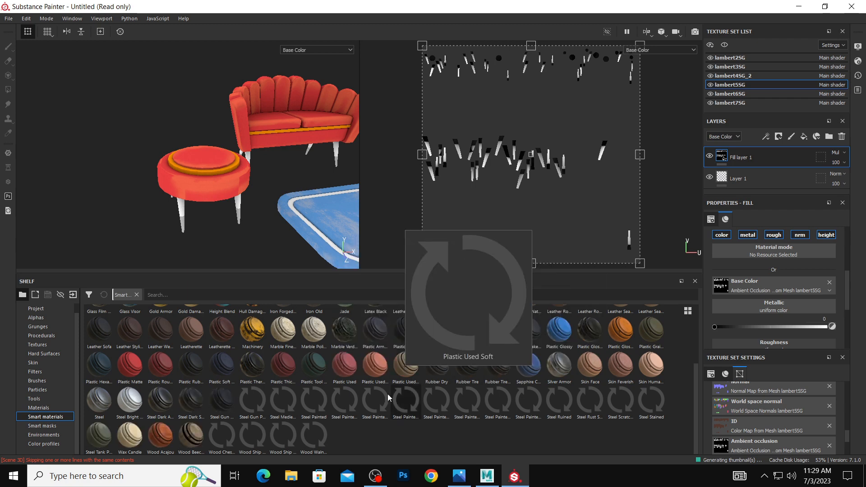
mouse_move(160, 435)
left_mouse_down()
mouse_move(714, 223)
mouse_move(758, 169)
left_mouse_up()
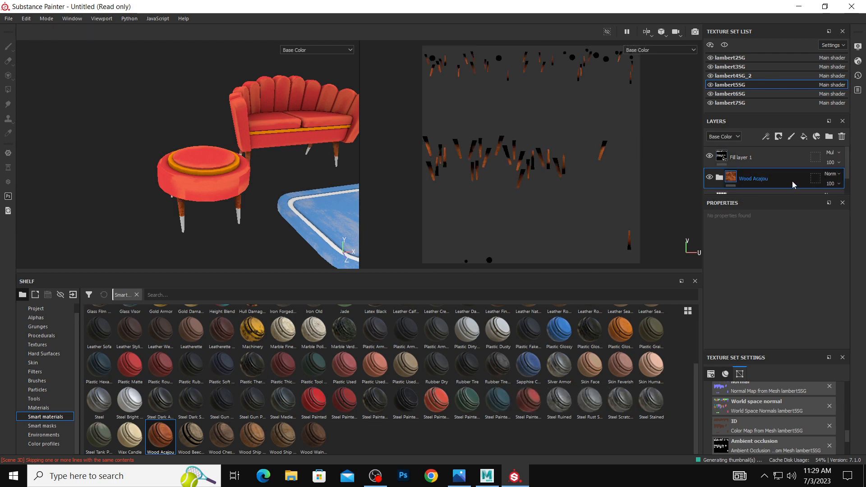
Select the leg tips' lambert6SG texture set, add a fill layer and apply the Plastic Glossy Stained smart material above it.
right_click_drag(307, 149, 127, 139, "alt")
middle_click_drag(258, 169, 169, 189, "alt")
right_click_drag(167, 190, 227, 196, "alt")
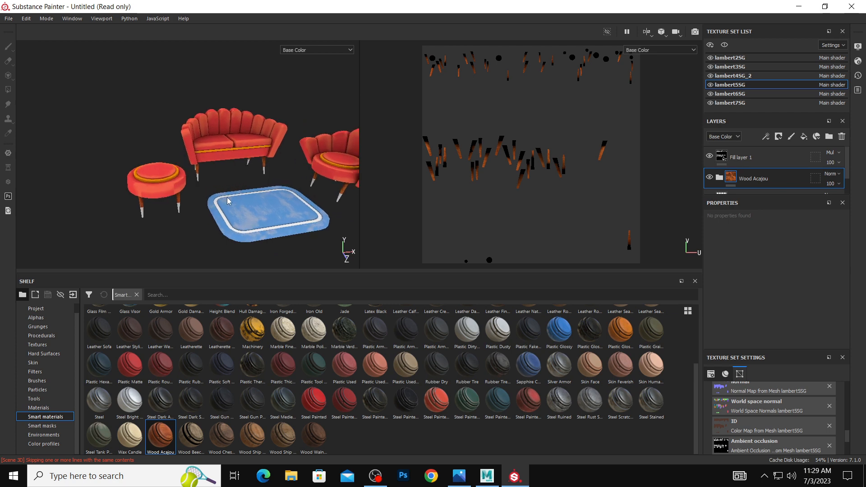
right_click(180, 205, "ctrl")
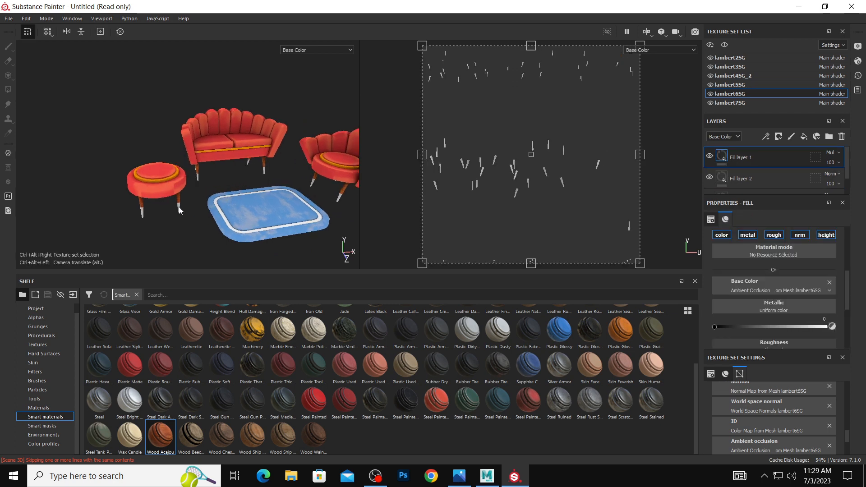
left_click(804, 137)
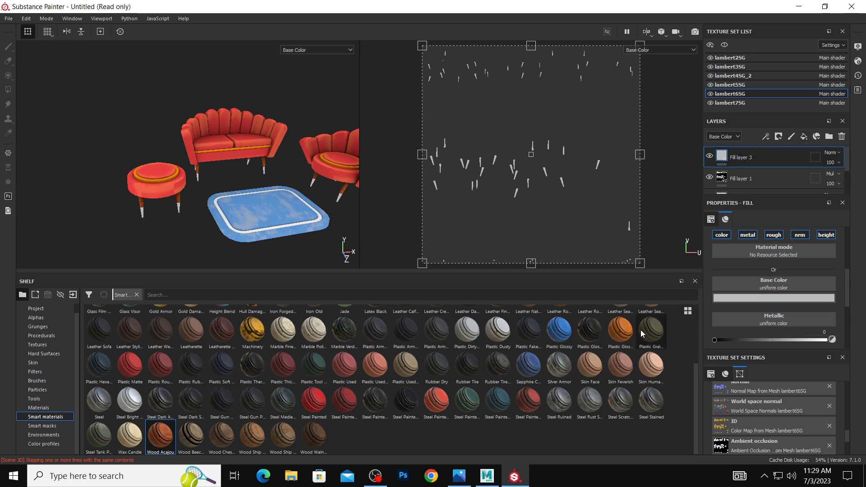
left_click_drag(621, 329, 786, 154)
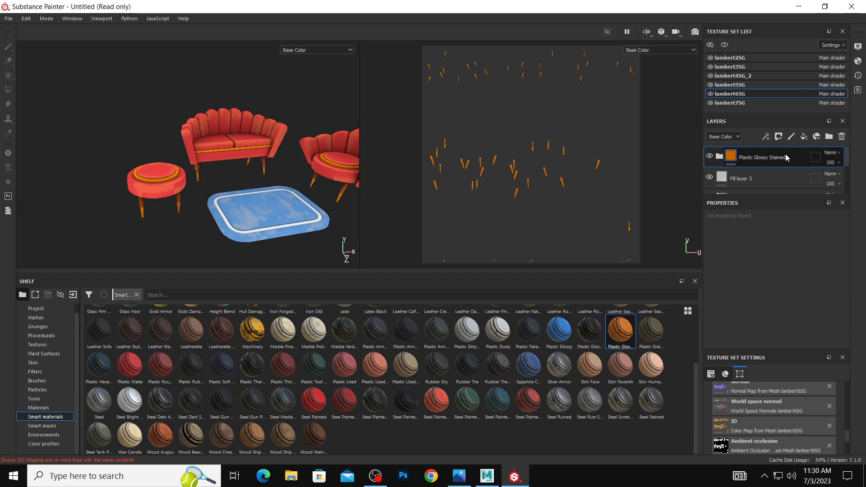
Move the lambert6SG ambient occlusion fill layer above the Plastic Glossy Stained material in the layer stack.
left_click_drag(151, 182, 214, 185, "alt")
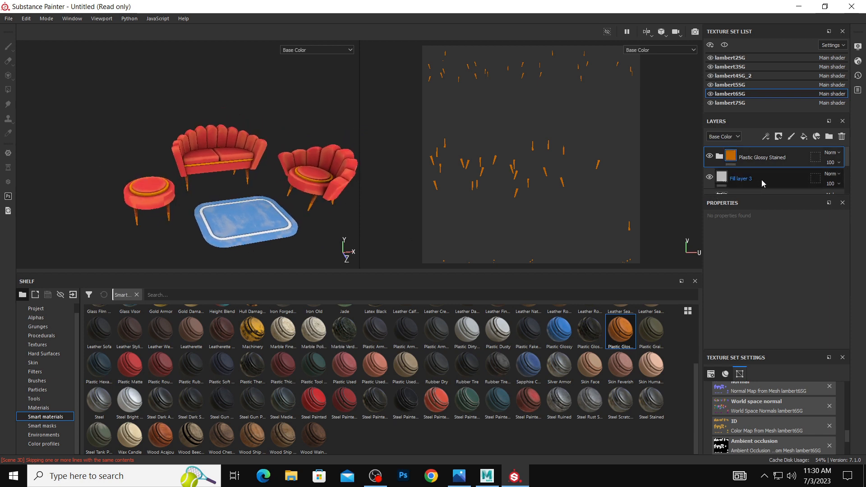
scroll(762, 180, "down", 3)
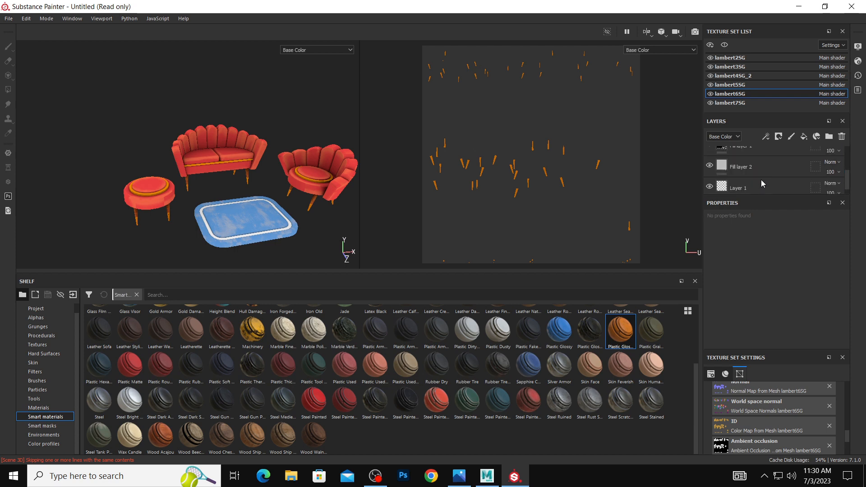
scroll(762, 179, "up", 3)
left_click(761, 179)
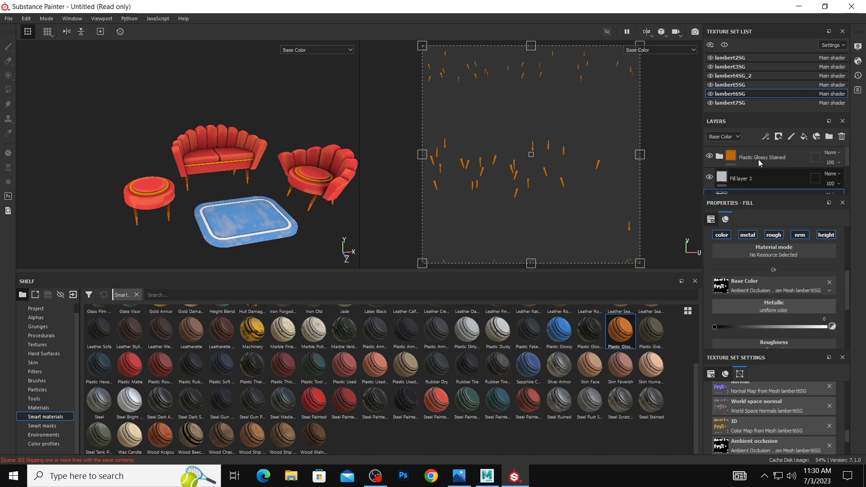
left_click(767, 181)
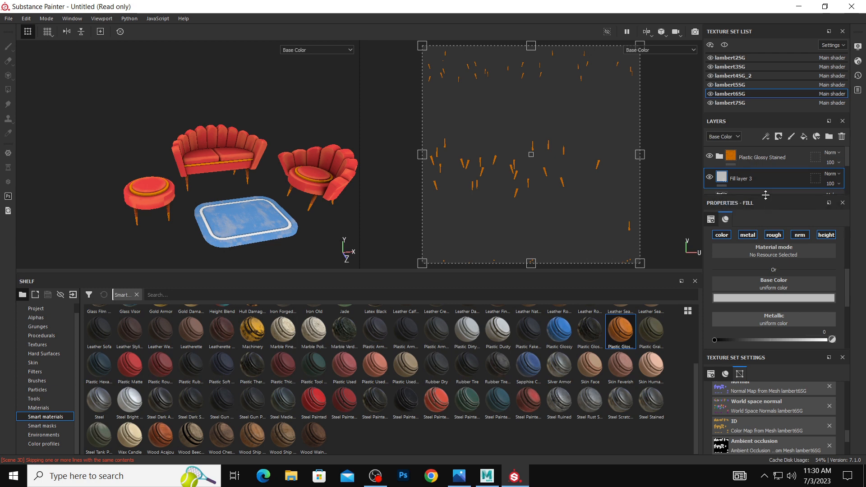
left_click(766, 193)
left_click_drag(765, 192, 768, 149)
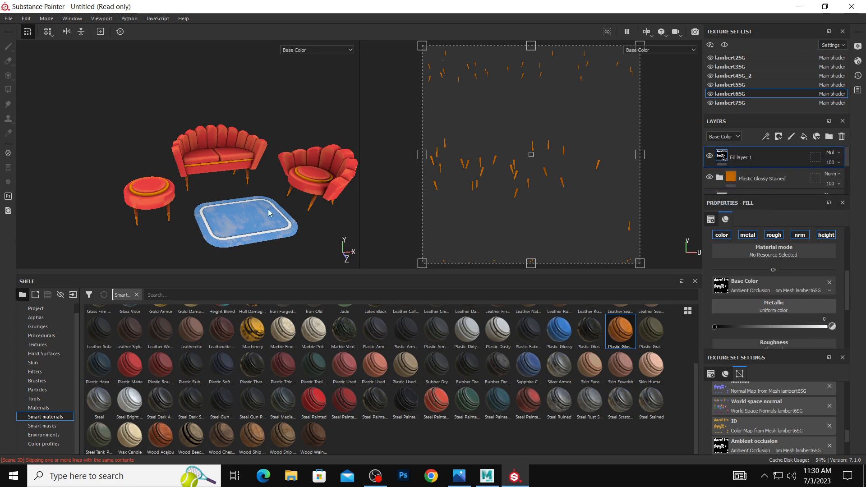
Compare the textured furniture set from several angles with the furniture reference image.
scroll(269, 202, "down", 1)
middle_click_drag(257, 202, 227, 200, "alt")
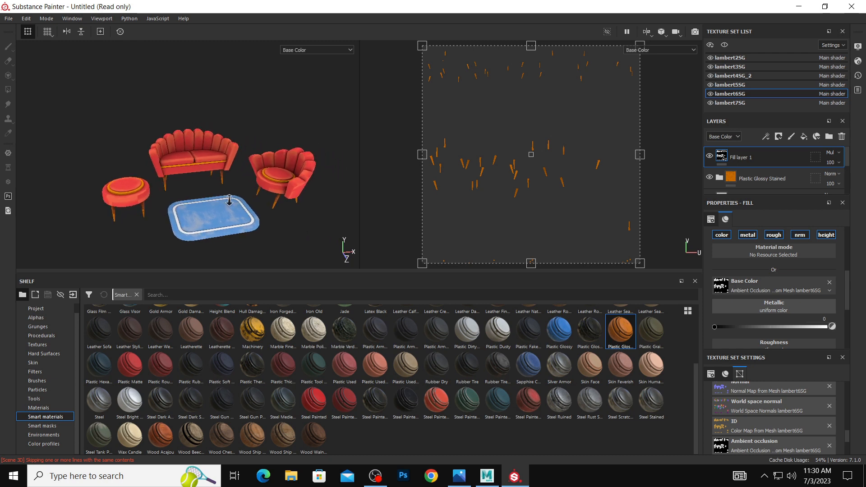
right_click_drag(227, 200, 310, 210, "alt")
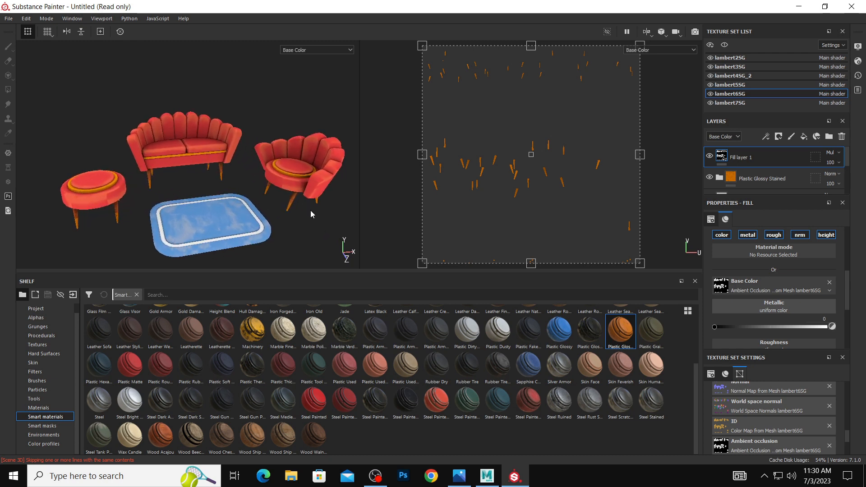
scroll(199, 178, "down", 1)
left_click_drag(256, 186, 242, 191, "alt")
left_click(453, 474)
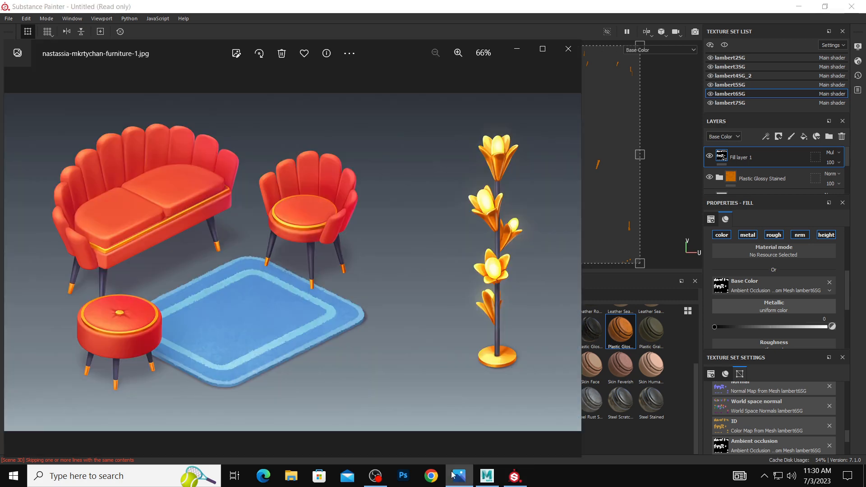
left_click(453, 473)
left_click(453, 474)
left_click(453, 473)
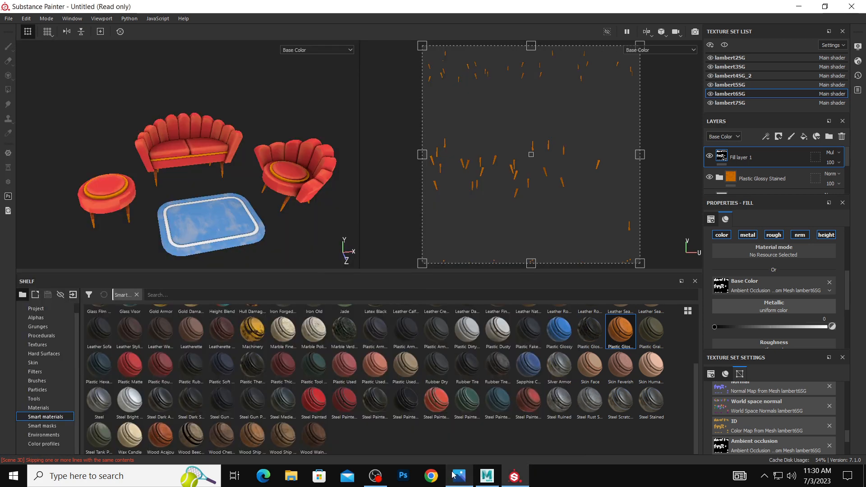
left_click(452, 473)
left_click(453, 474)
left_click(453, 474)
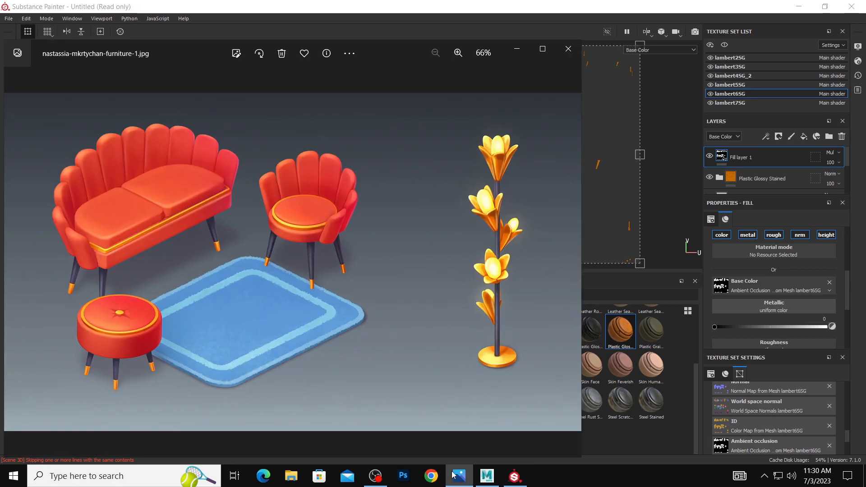
left_click(453, 474)
left_click(453, 473)
left_click(453, 475)
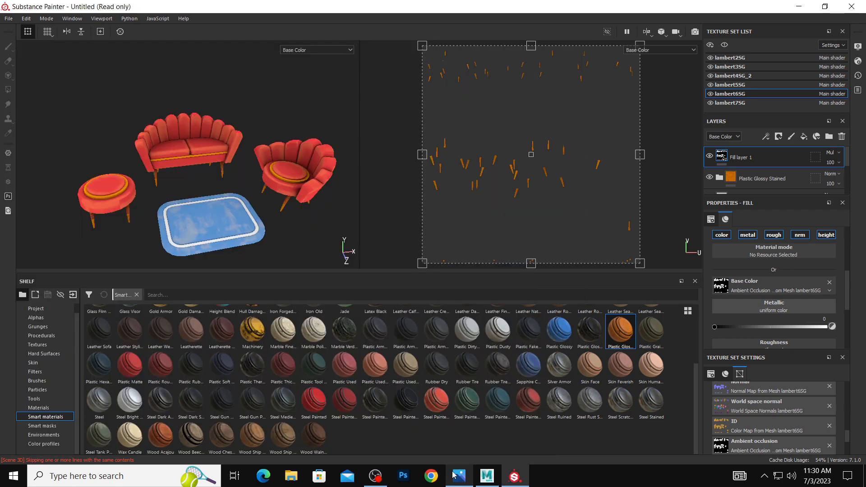
left_click(454, 475)
left_click(454, 475)
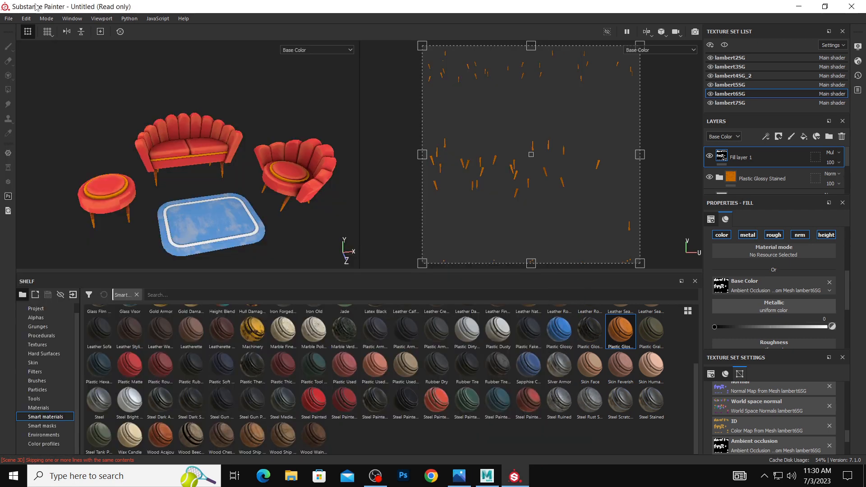
Export the textures of all texture sets with the default export settings and output directory.
left_click(9, 19)
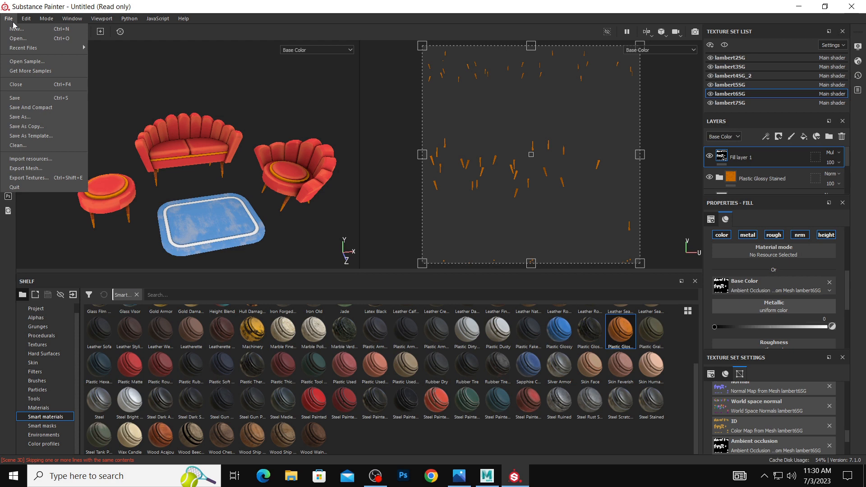
left_click(40, 178)
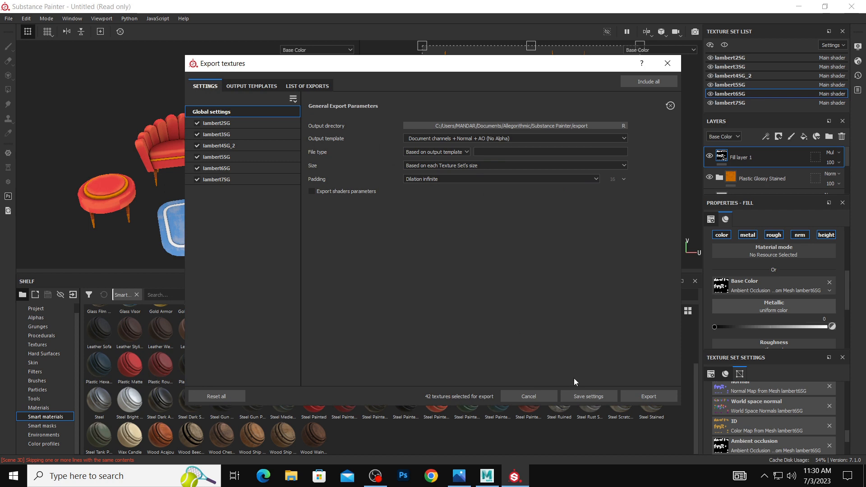
left_click(648, 397)
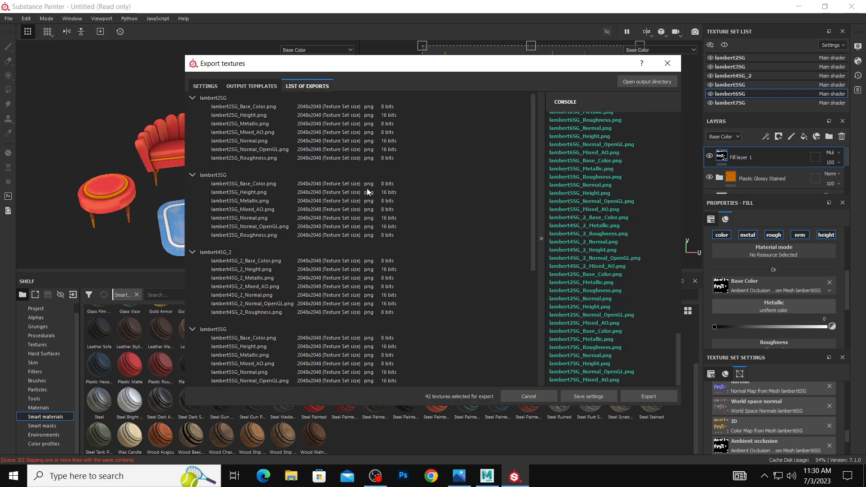
left_click(668, 63)
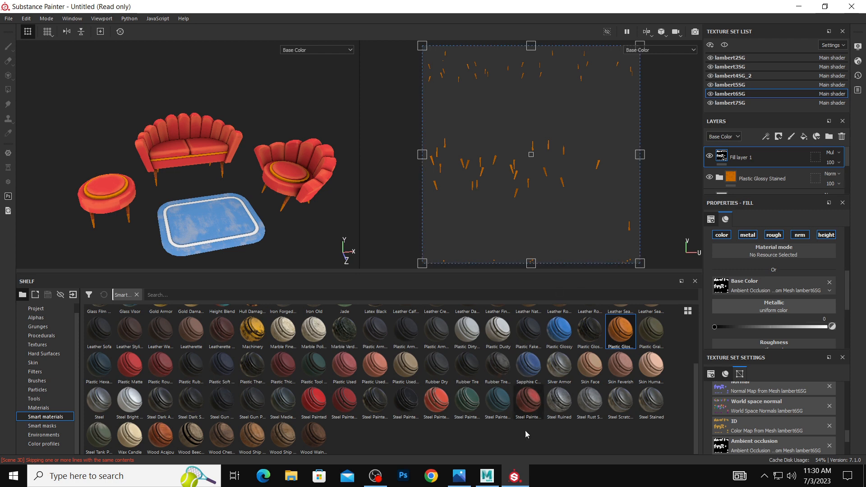
left_click(9, 19)
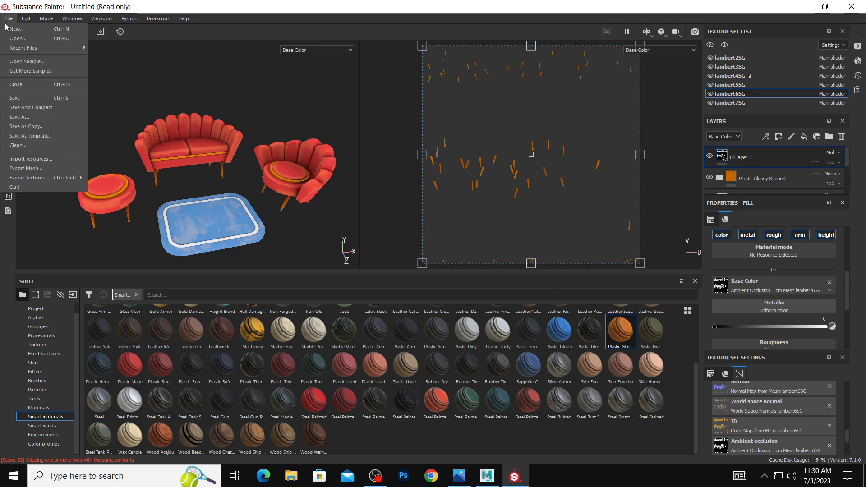
left_click(66, 167)
left_click(474, 275)
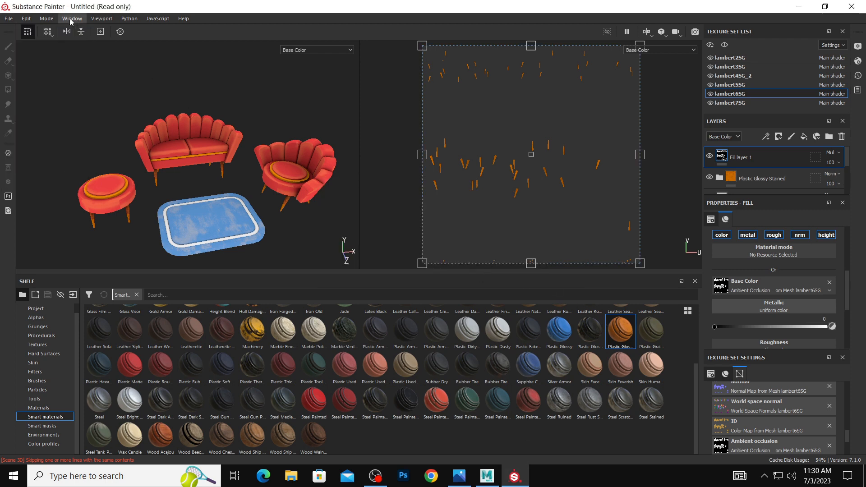
Create a folder named sofa on the Desktop and set it as the output directory for the texture export.
left_click(9, 18)
left_click(55, 177)
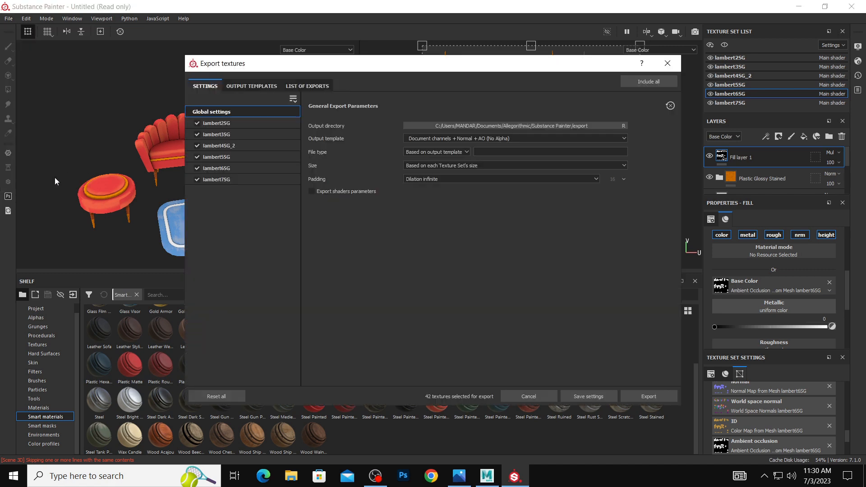
left_click(523, 126)
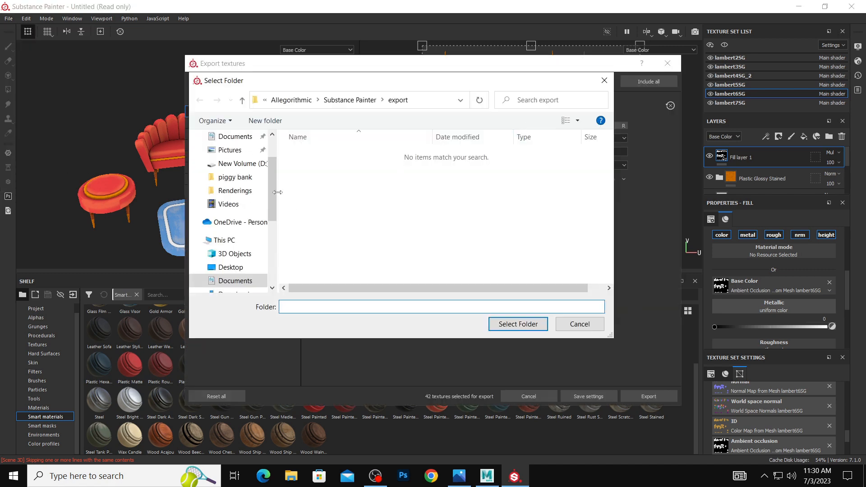
left_click(234, 157)
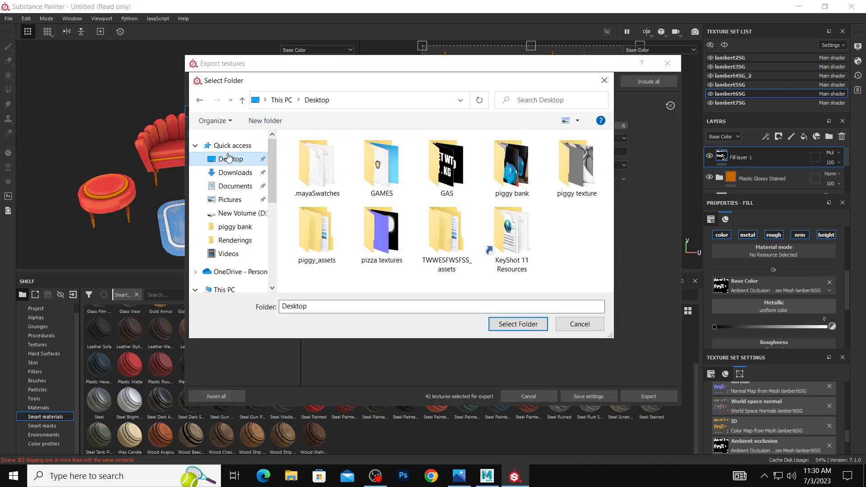
right_click(426, 276)
mouse_move(496, 385)
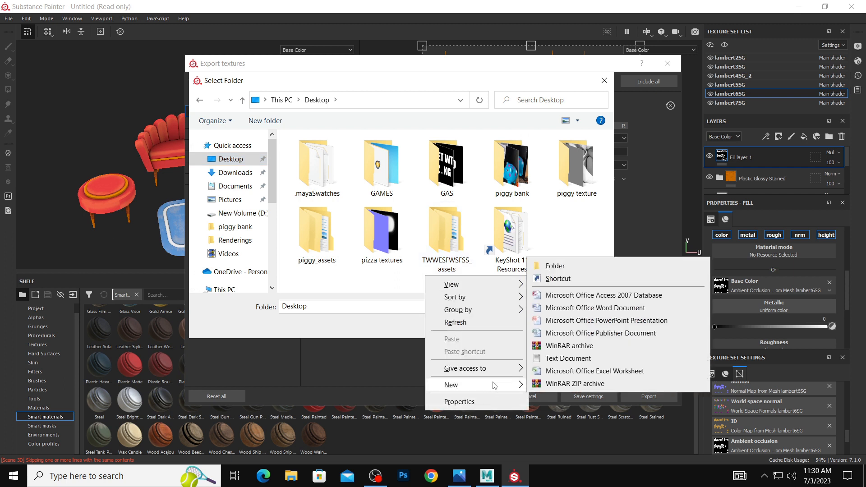
left_click(553, 266)
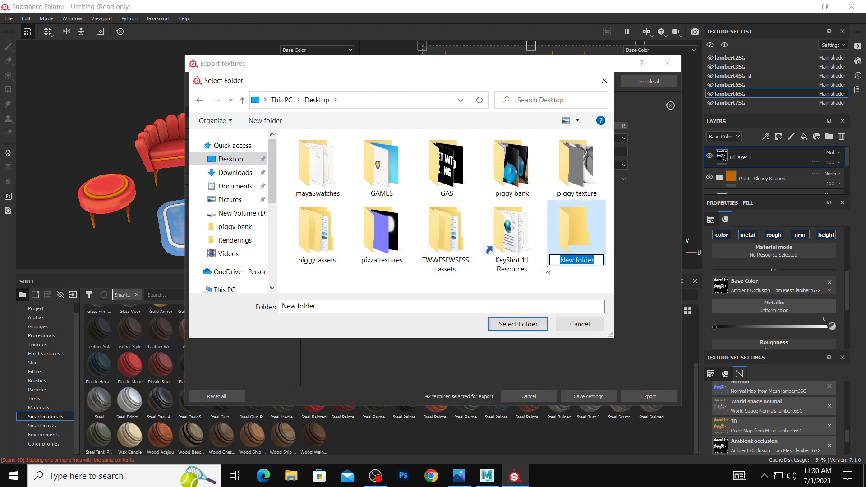
type("sofa")
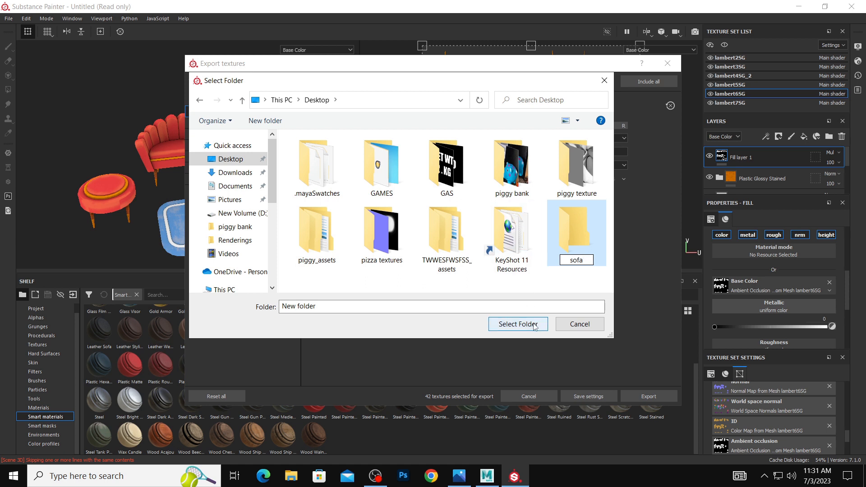
key("Return")
double_click(578, 244)
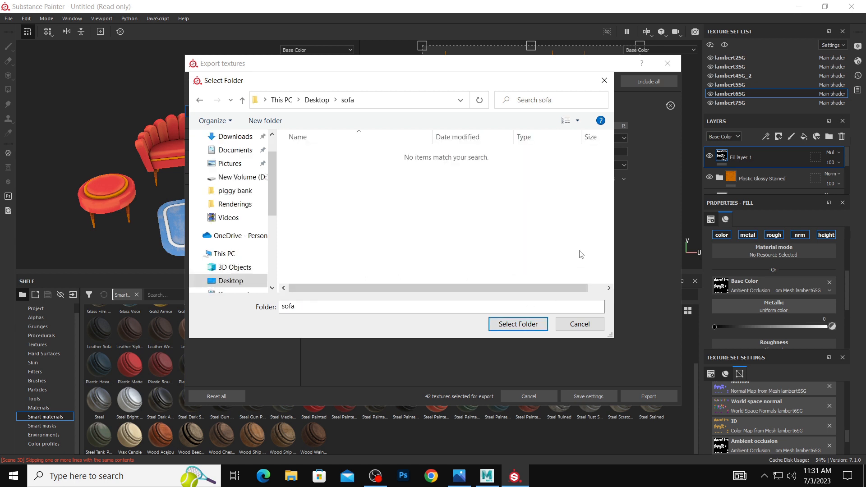
left_click(523, 323)
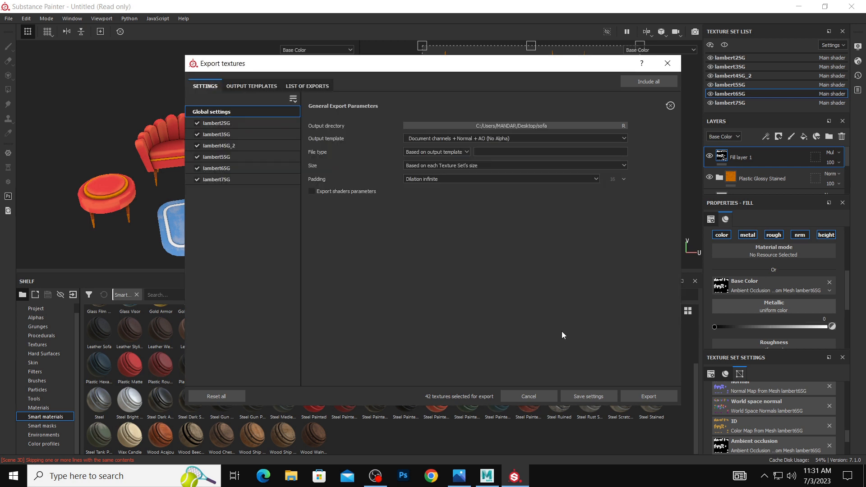
Export all texture sets to the sofa folder as jpeg files with a size of 1024, and close the export settings.
left_click(451, 152)
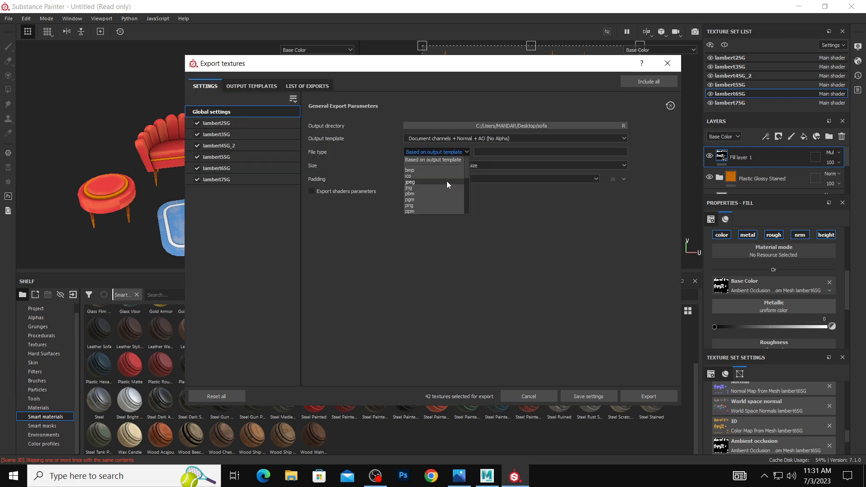
left_click(446, 180)
left_click(453, 165)
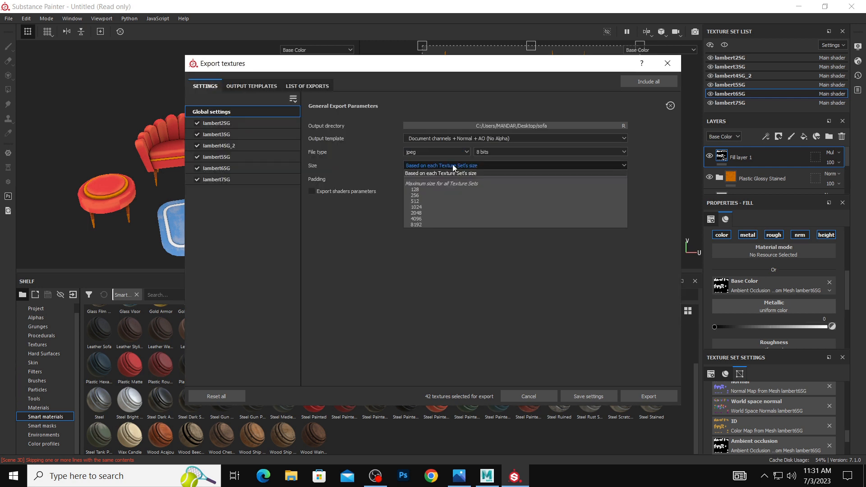
left_click(451, 206)
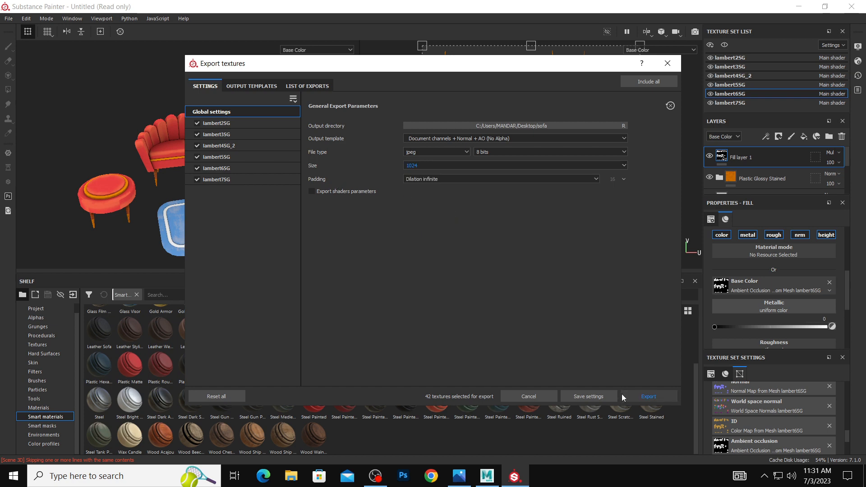
left_click(633, 394)
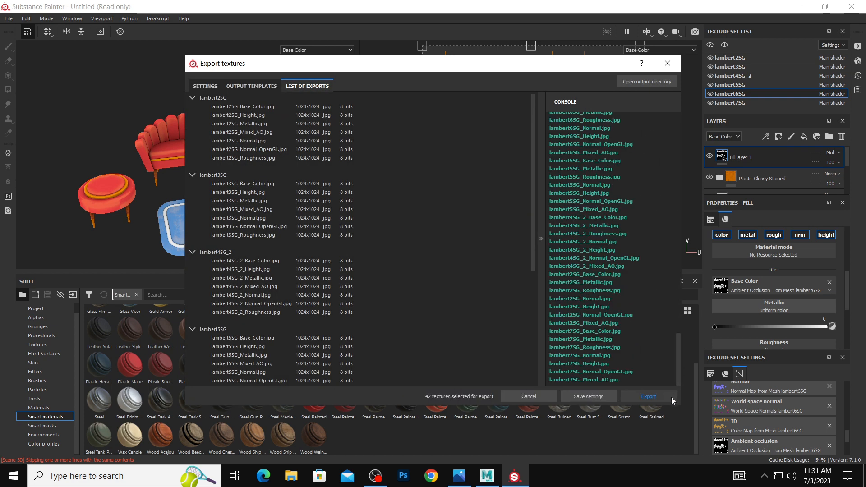
left_click(542, 397)
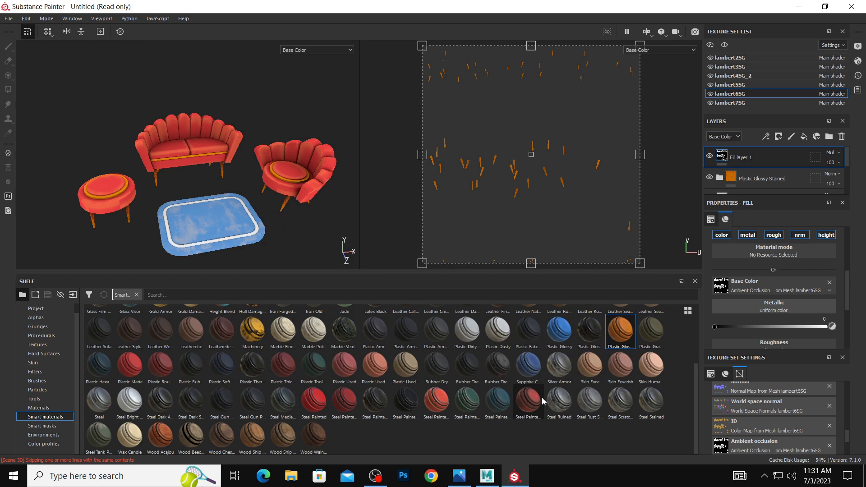
Switch to Maya, select the sofa's backrest and connect a File texture to the color of its lambert2 material.
left_click(487, 476)
left_click(297, 219)
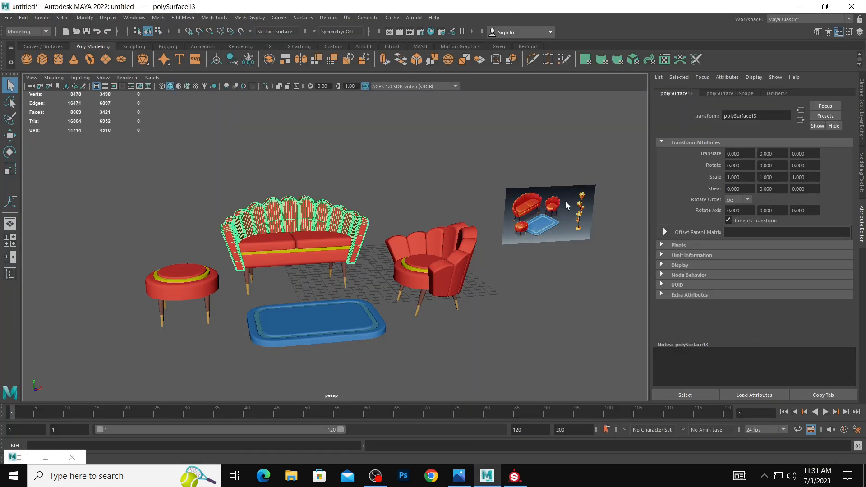
left_click(784, 94)
left_click(838, 195)
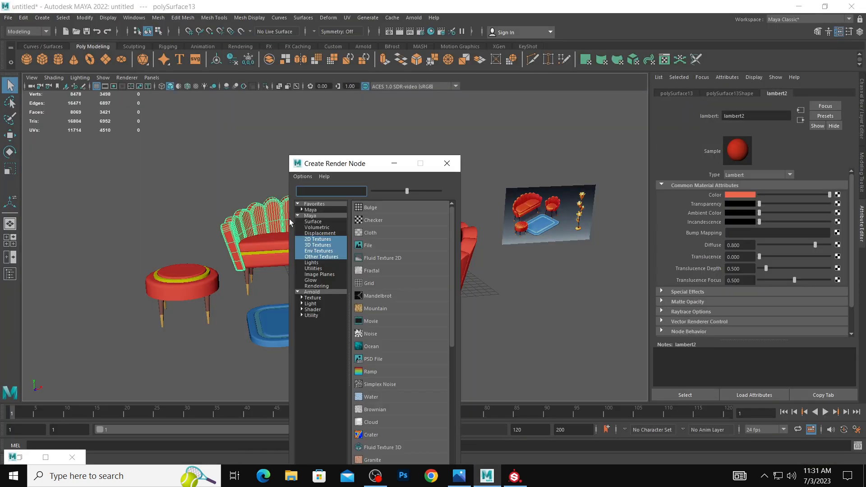
left_click(368, 245)
Load lambert2SG_Base_Color.jpg from the Desktop's sofa folder into the File texture and turn on textured display in the viewport.
left_click(840, 218)
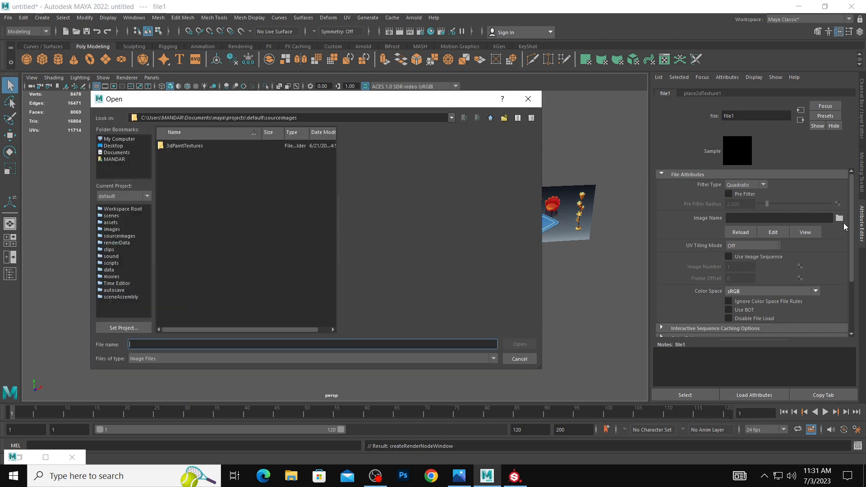
left_click(114, 146)
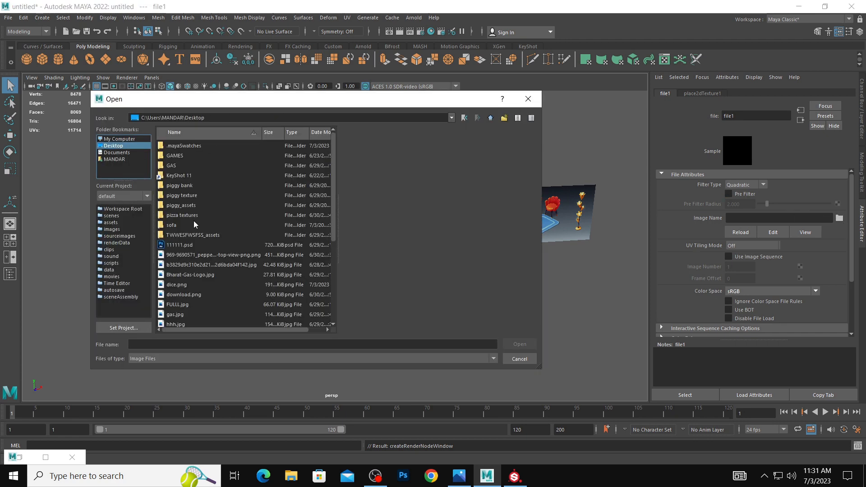
double_click(171, 225)
left_click(214, 146)
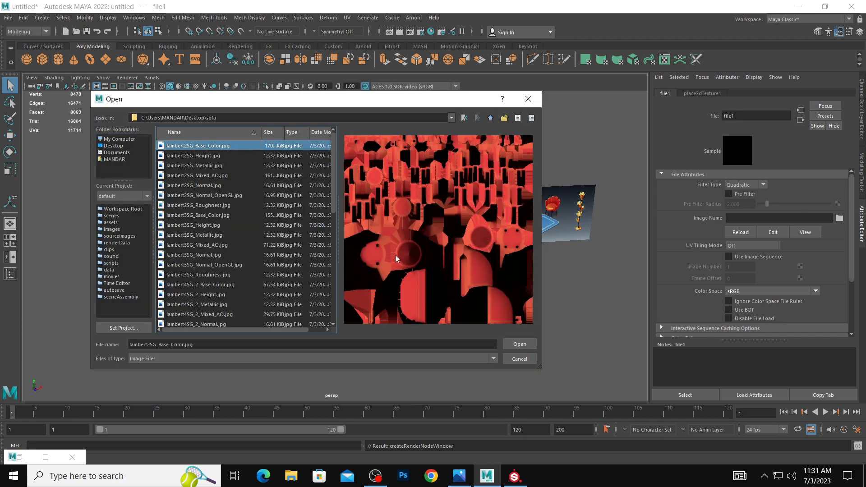
left_click(519, 344)
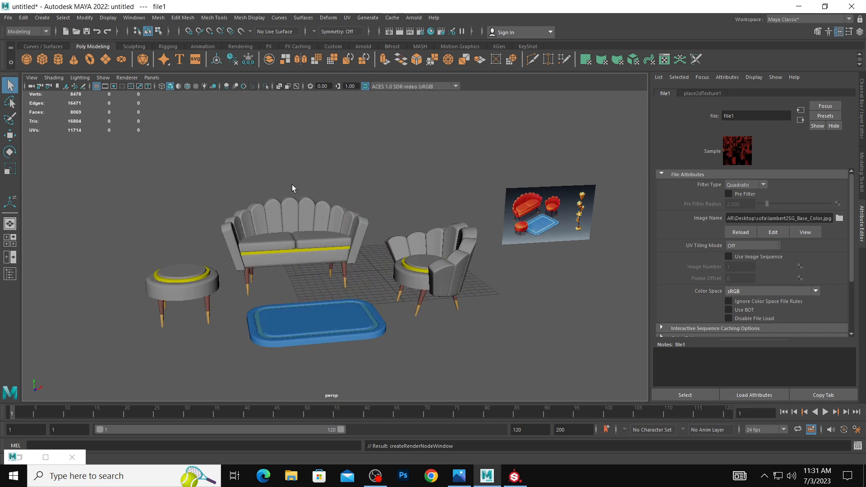
left_click(195, 87)
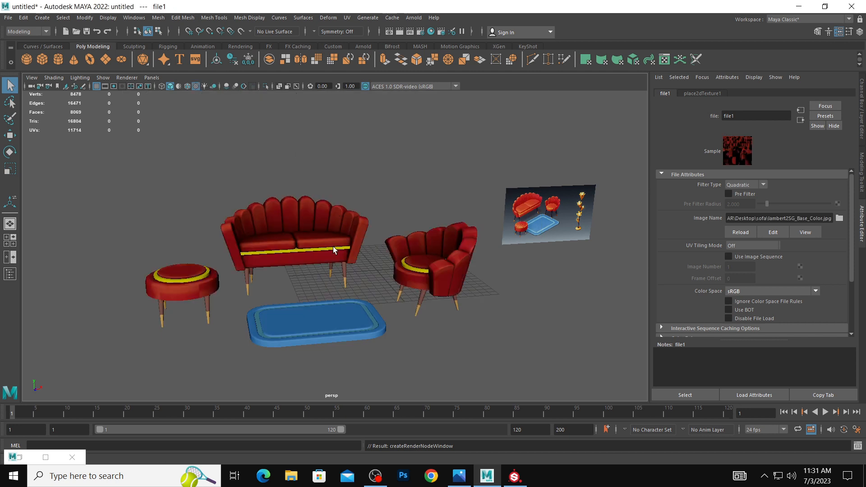
Connect a File texture using lambert7SG_Base_Color.jpg from the sofa folder to the color of the sofa's yellow trim material, lambert7.
left_click(335, 253)
left_click(838, 195)
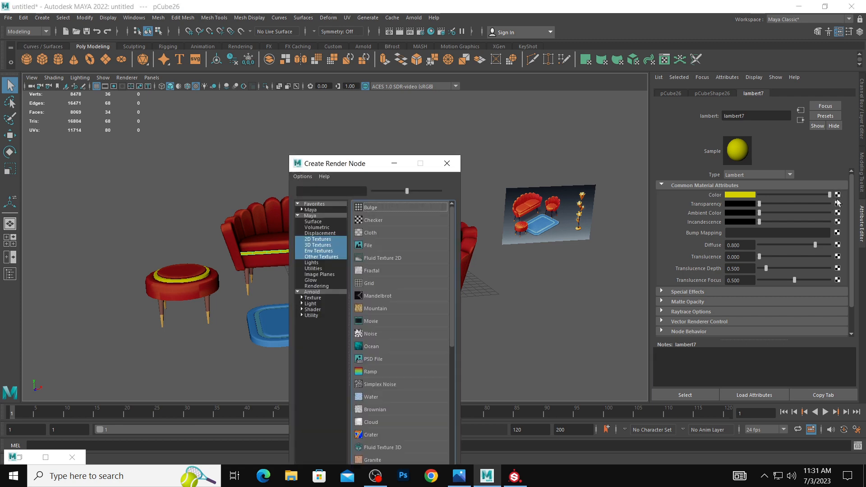
left_click(396, 251)
left_click(839, 219)
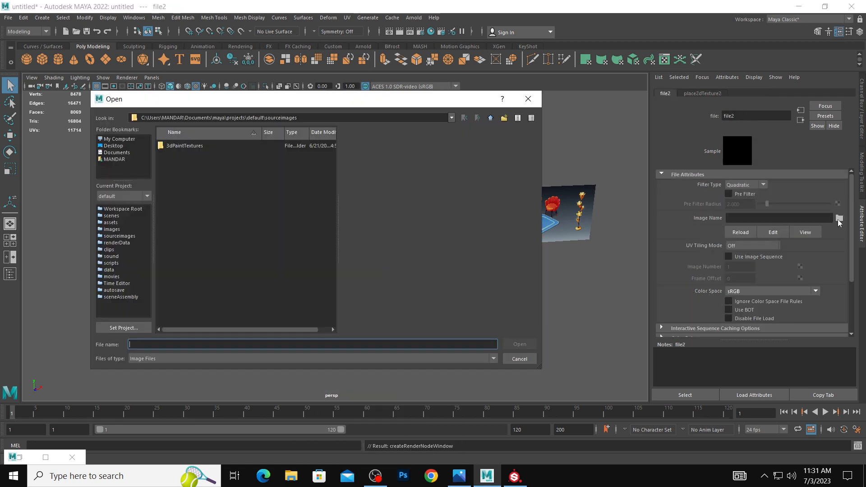
left_click(121, 146)
scroll(196, 246, "down", 5)
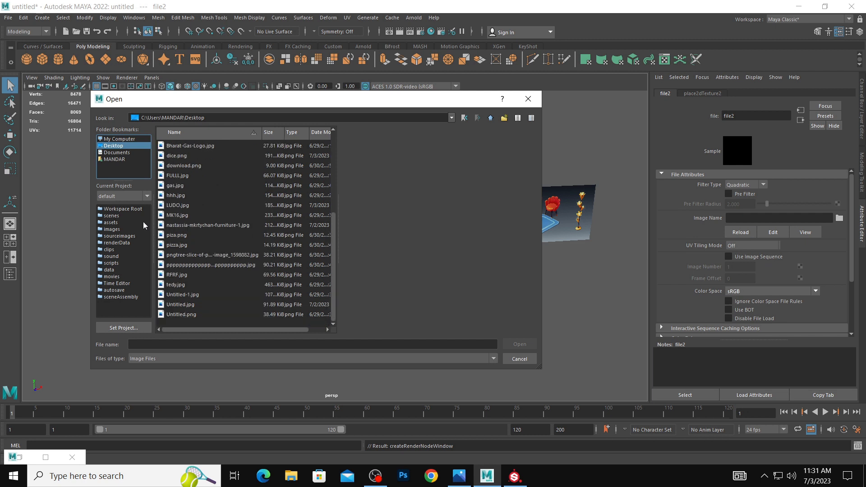
scroll(183, 174, "up", 4)
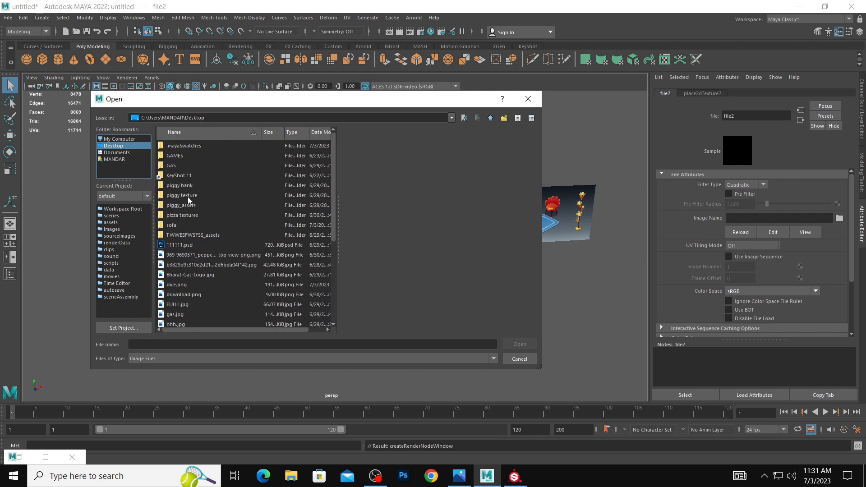
double_click(188, 215)
scroll(205, 228, "down", 4)
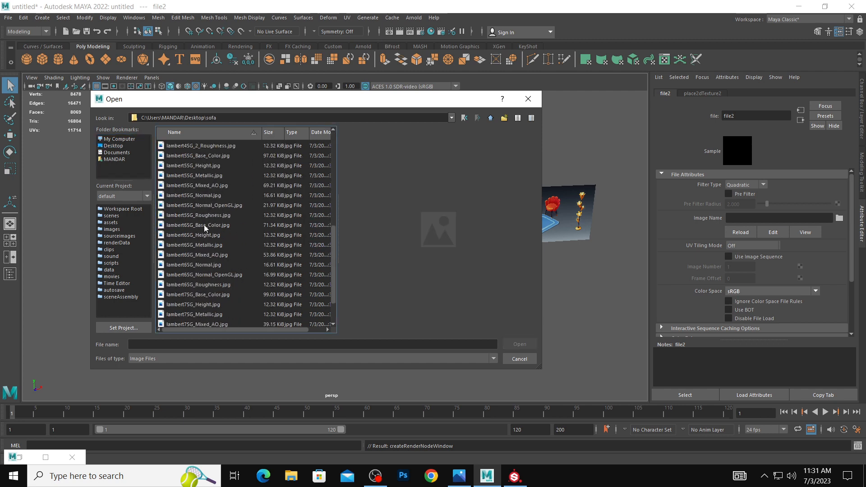
left_click(212, 294)
left_click(534, 344)
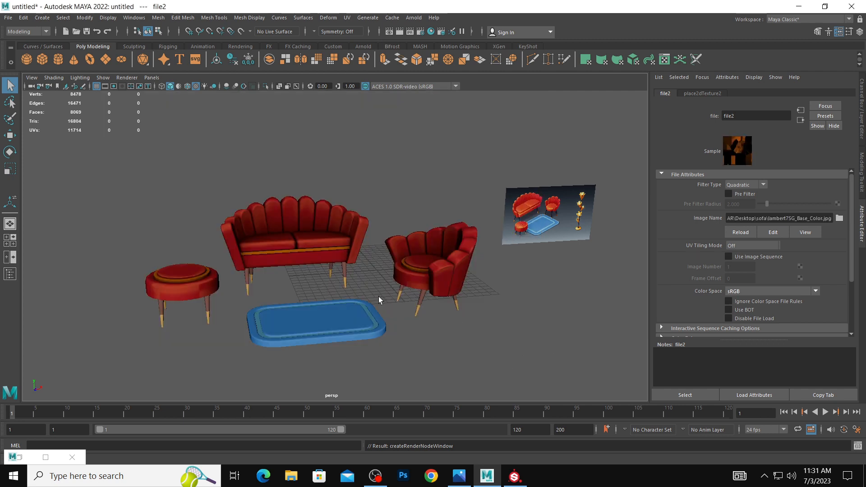
Connect a File texture using lambert5SG_Base_Color.jpg from the Desktop's sofa folder to the color of the furniture legs' lambert5 material.
left_click(345, 272)
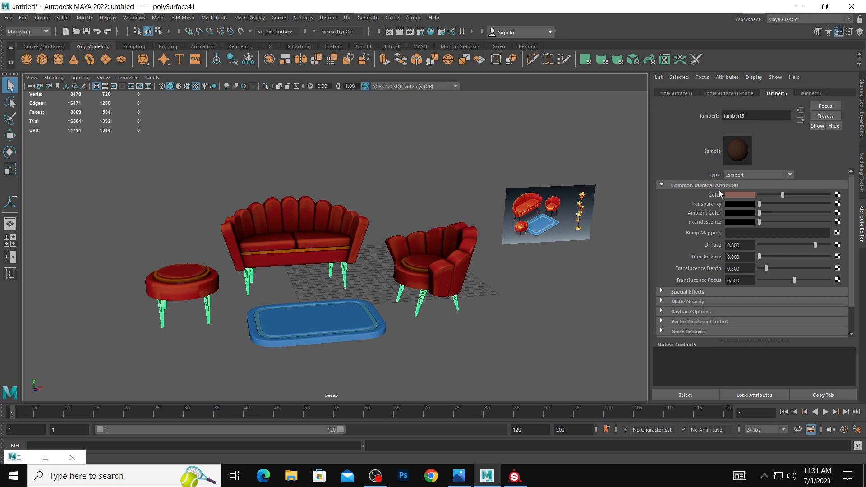
left_click(838, 194)
left_click(397, 259)
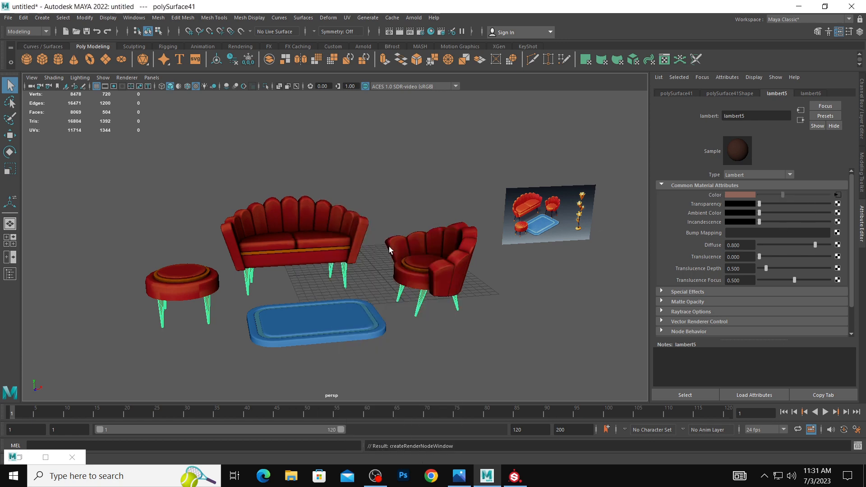
left_click(839, 217)
left_click(113, 146)
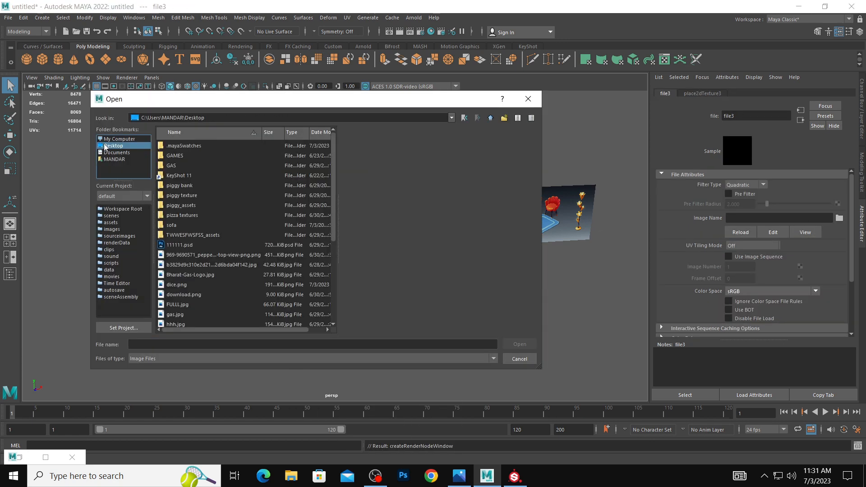
double_click(194, 225)
scroll(202, 208, "down", 2)
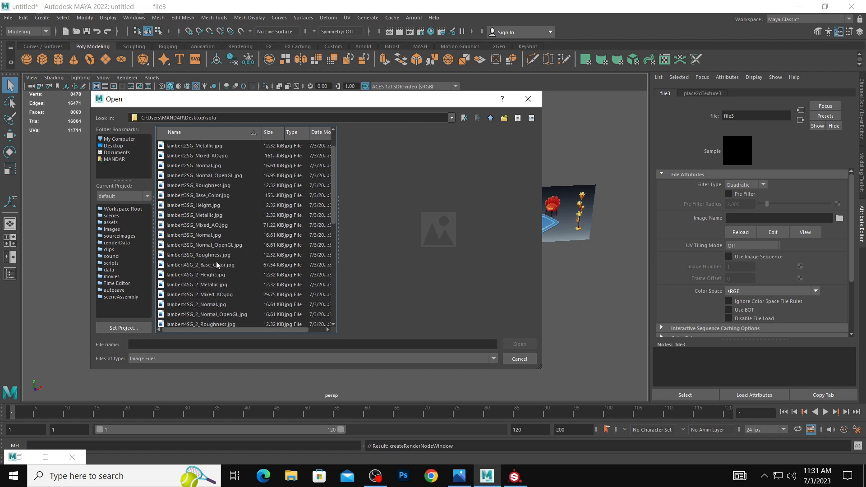
left_click(229, 306)
left_click(518, 344)
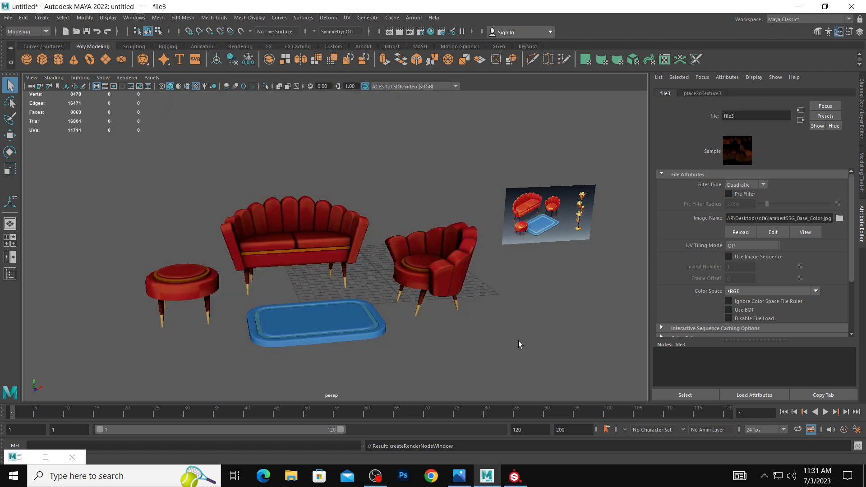
Connect a File texture using lambert6SG_Base_Color.jpg from the sofa folder to the color of the legs' second material, lambert6, and deselect everything.
left_click(248, 294)
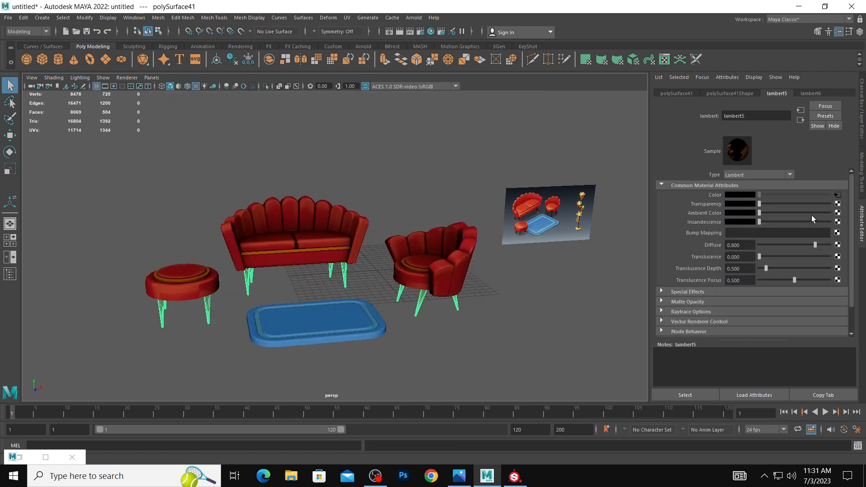
left_click(811, 94)
left_click(838, 194)
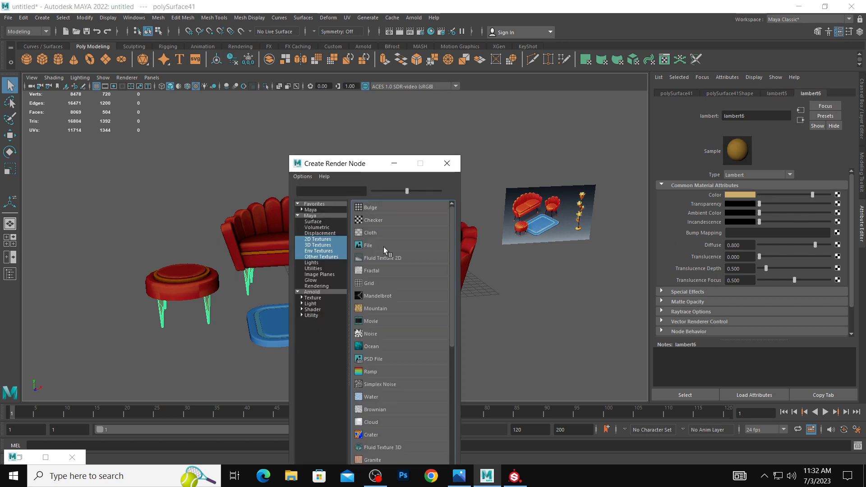
left_click(384, 249)
left_click(839, 218)
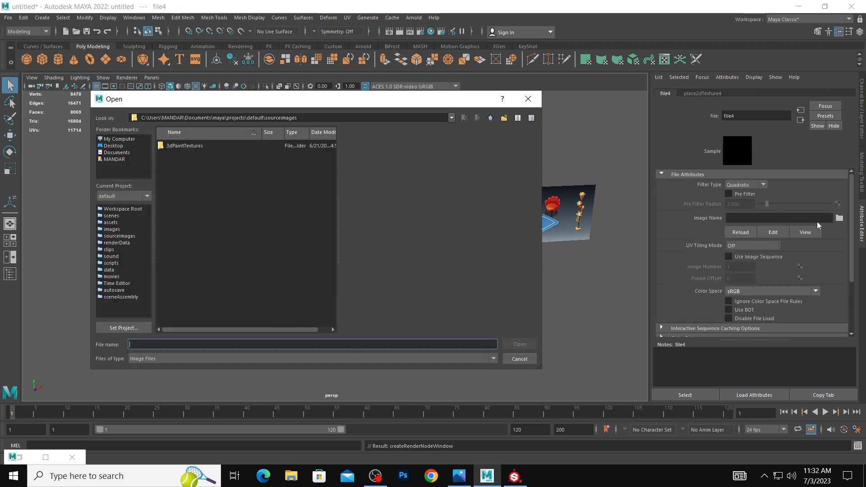
left_click(118, 148)
double_click(179, 227)
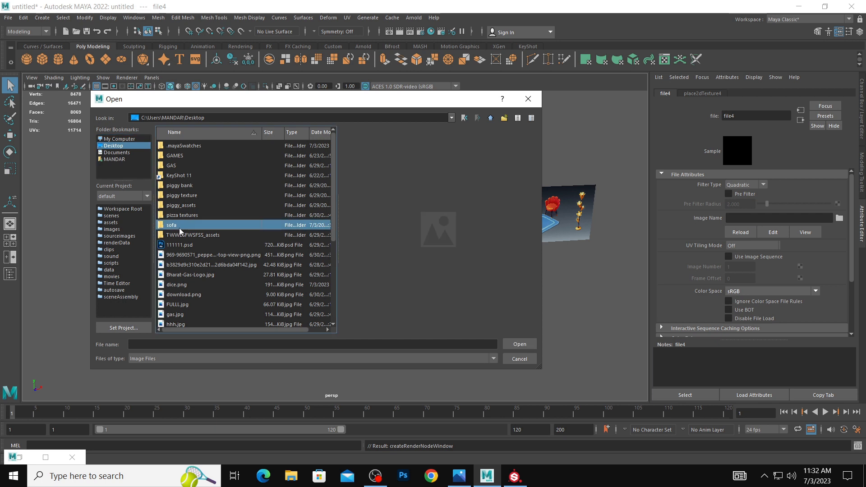
scroll(204, 247, "down", 3)
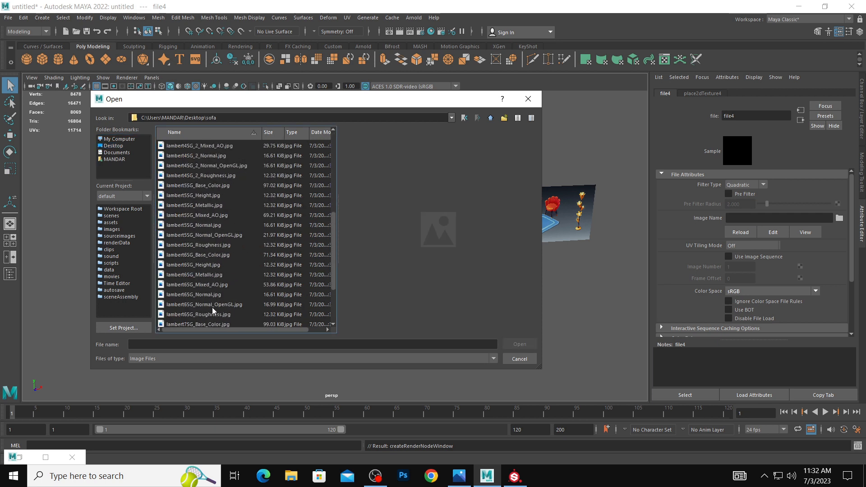
scroll(214, 308, "down", 1)
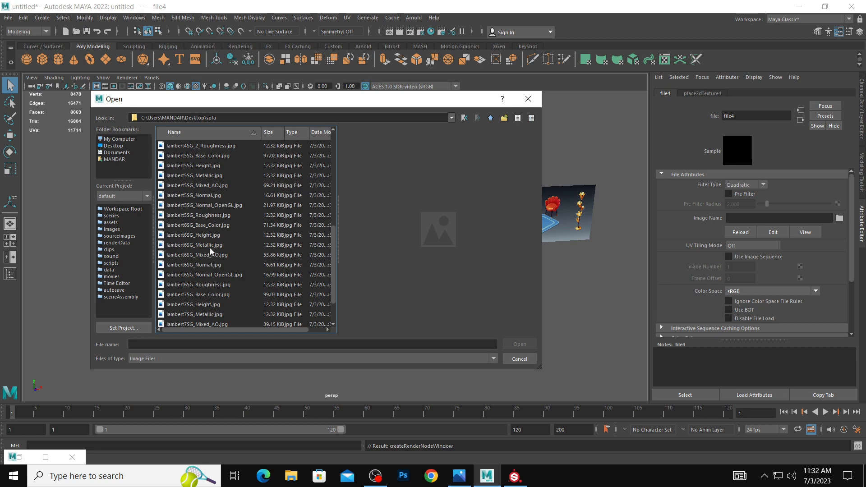
left_click(210, 225)
left_click(519, 344)
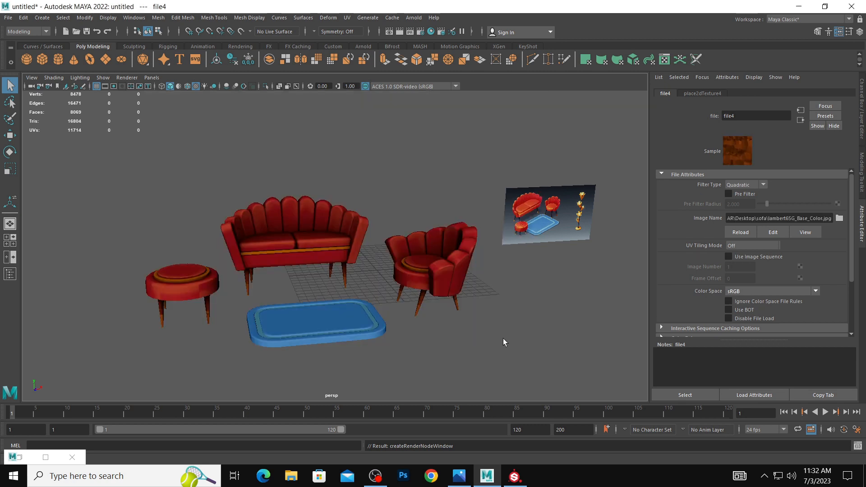
left_click(502, 341)
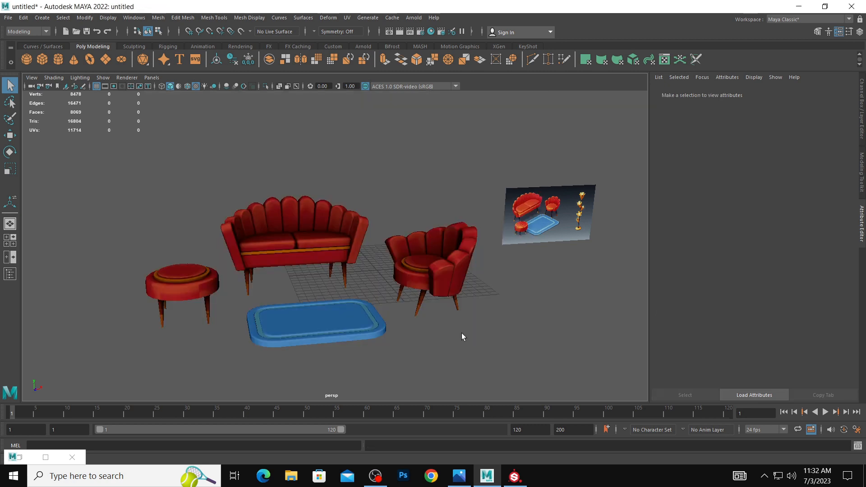
Connect a File texture using lambert3SG_Base_Color.jpg from the sofa folder to the color of the blue rug's lambert3 material.
left_click(299, 317)
left_click(837, 195)
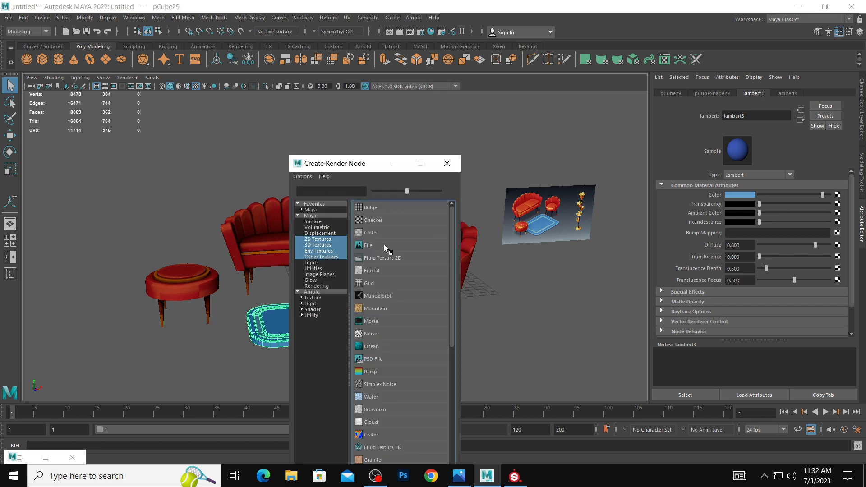
left_click(361, 250)
left_click(839, 218)
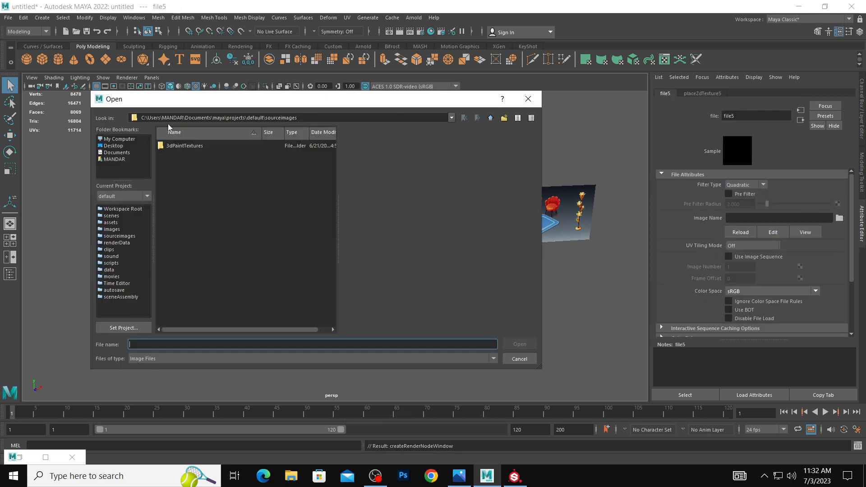
left_click(118, 146)
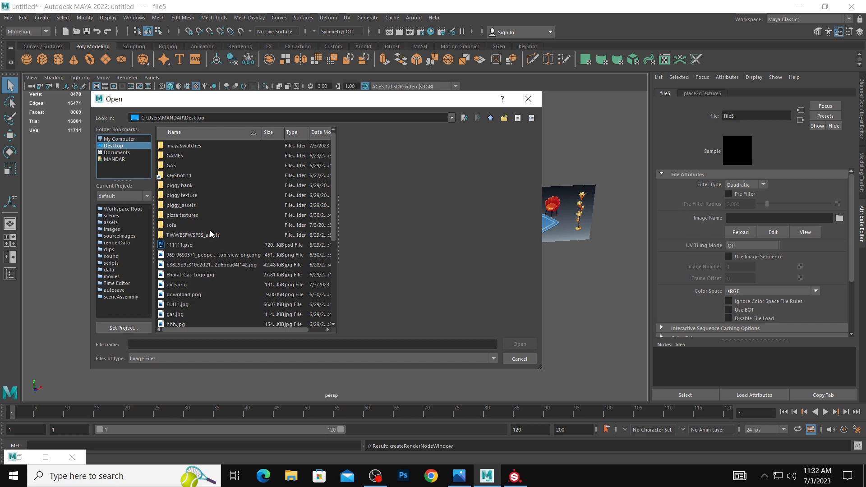
double_click(178, 224)
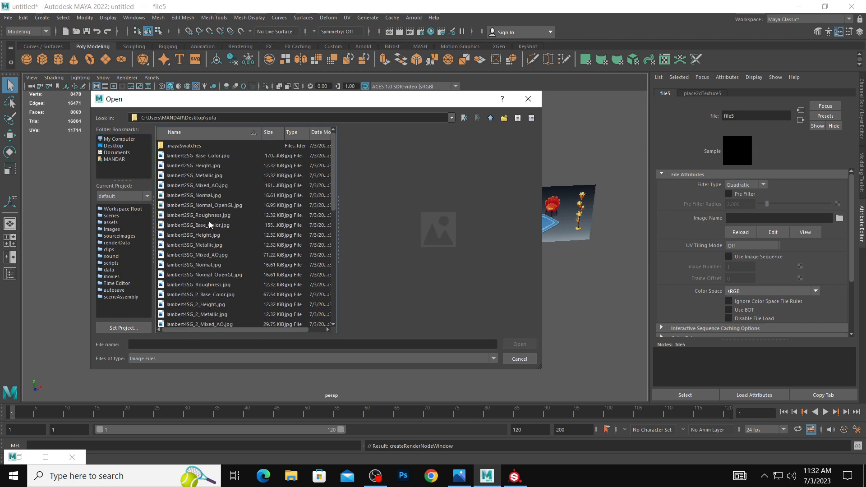
left_click(209, 225)
left_click(523, 344)
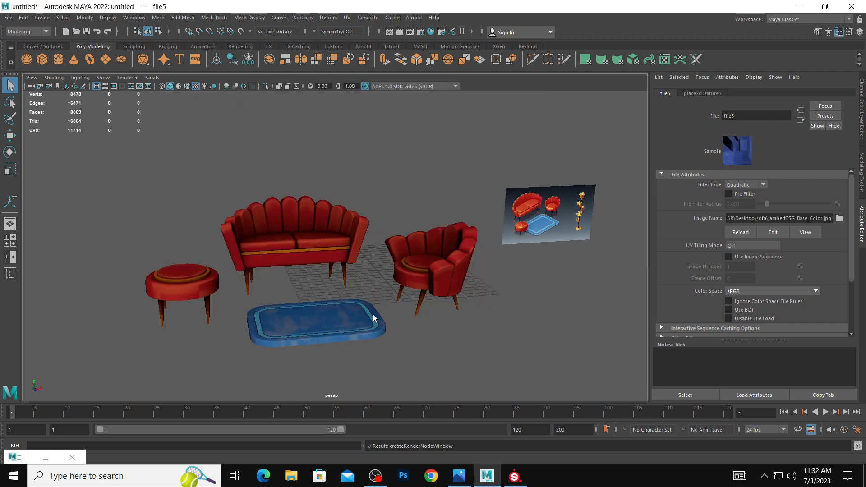
Connect a File texture using lambert4SG_2_Base_Color.jpg from the sofa folder to the color of the rug's border material, lambert4, and deselect the rug.
left_click(371, 318)
left_click(787, 94)
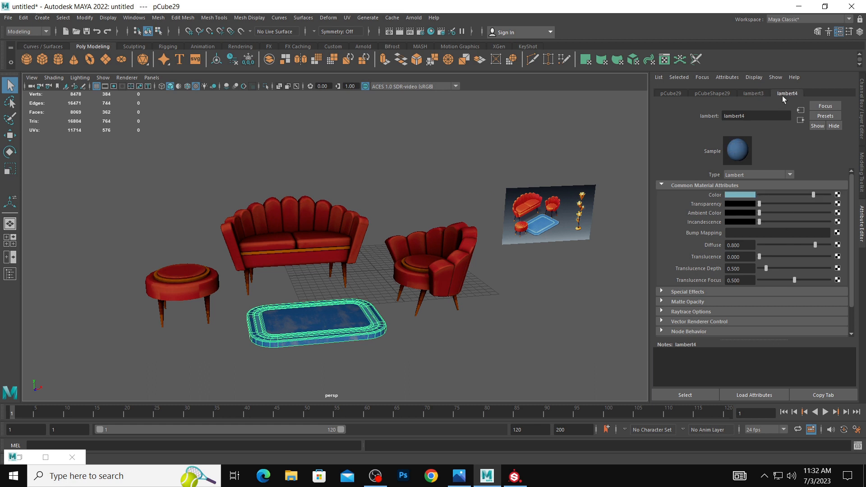
left_click(836, 195)
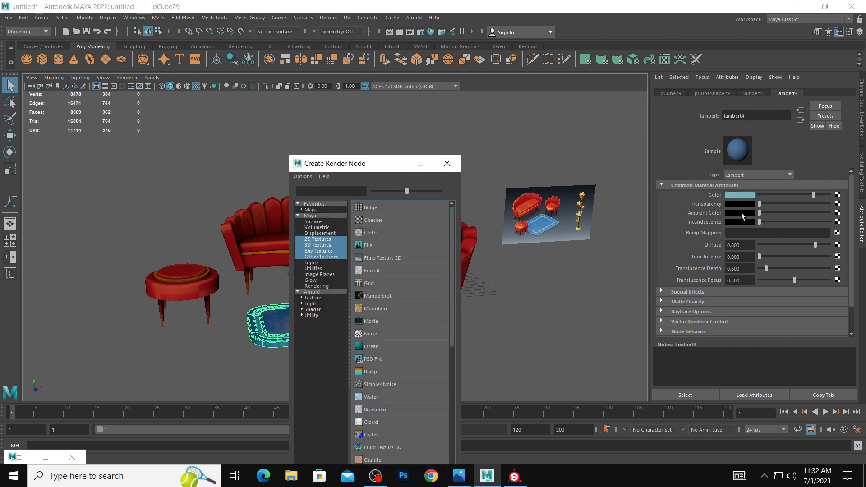
left_click(376, 245)
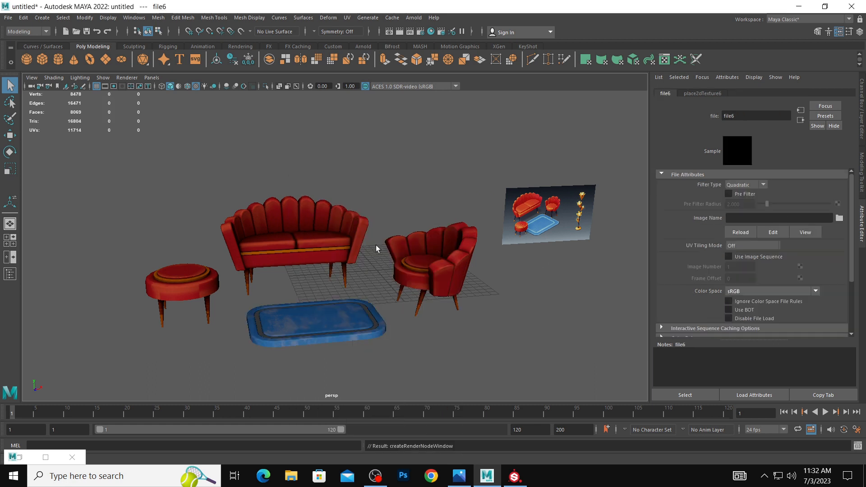
left_click(840, 218)
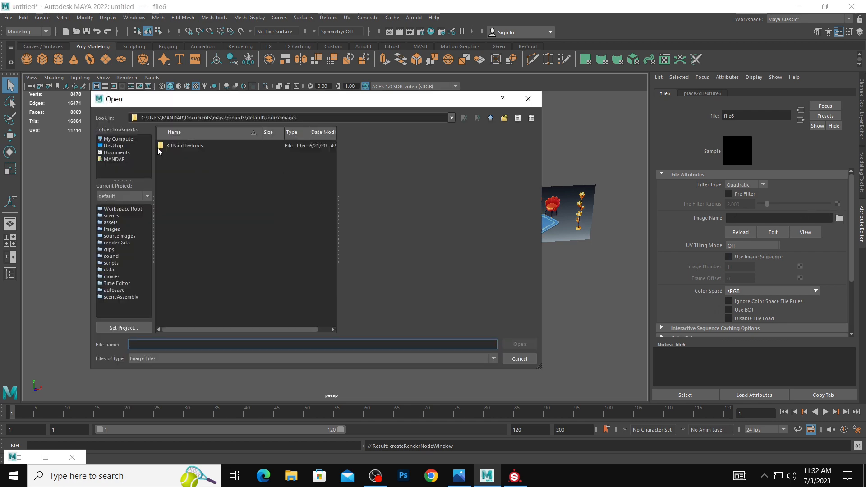
left_click(113, 146)
double_click(171, 225)
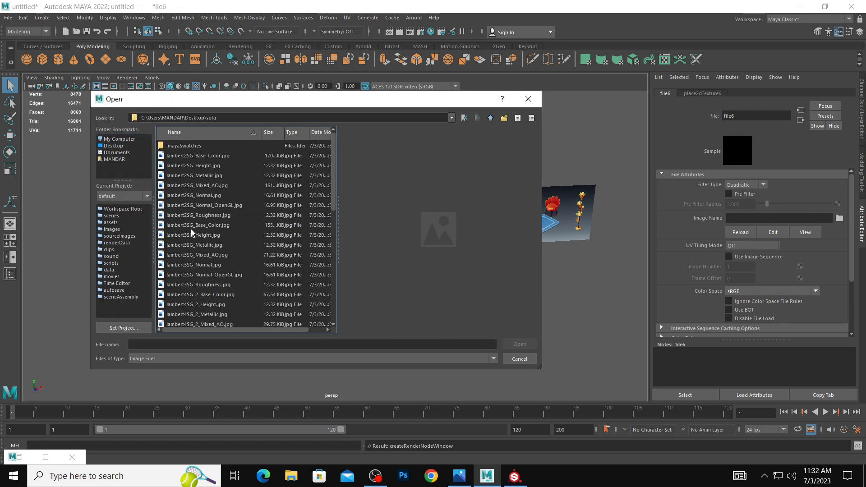
left_click(214, 294)
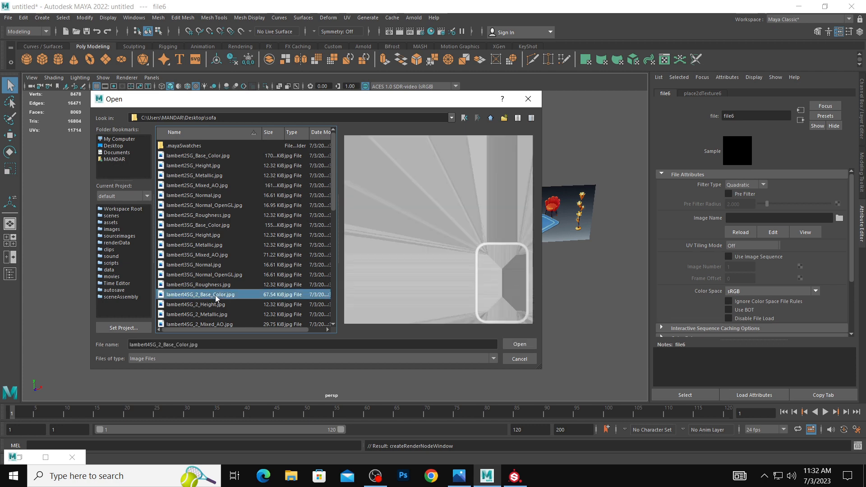
left_click(520, 345)
left_click(535, 321)
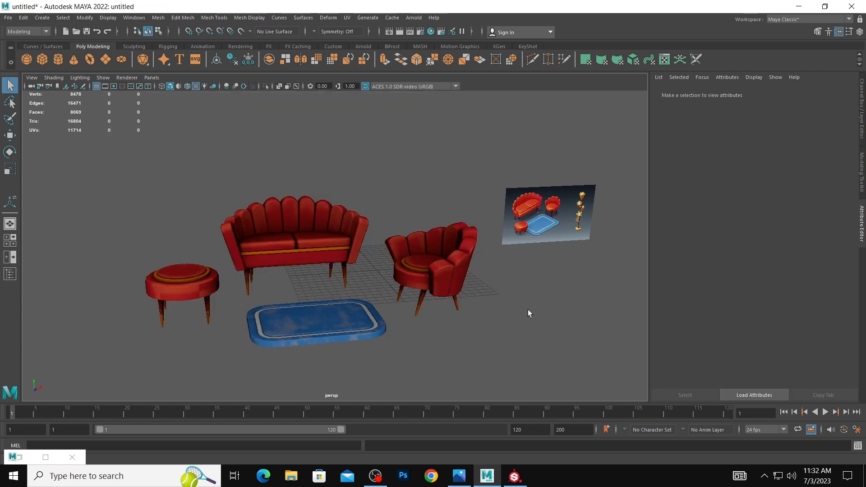
Move the reference image plane closer to the furniture so that it sits just above and behind the armchair.
left_click_drag(463, 294, 483, 293, "alt")
scroll(484, 292, "up", 1)
left_click(586, 173)
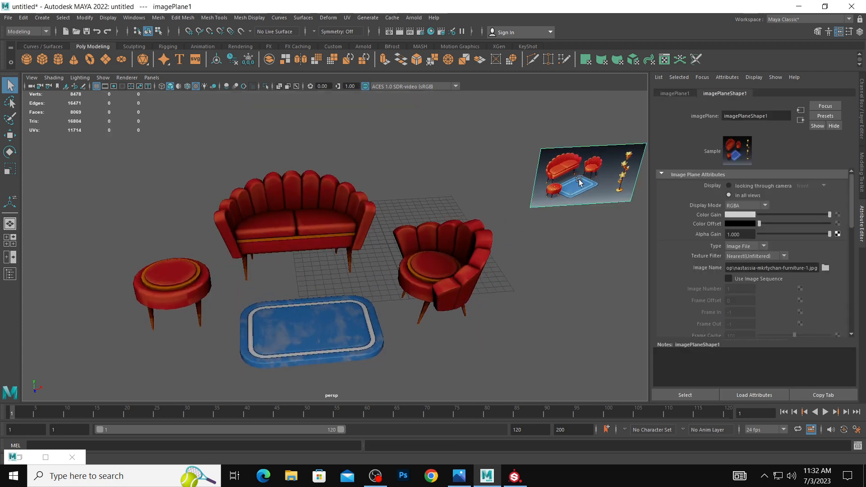
key("w")
left_click_drag(610, 195, 620, 204)
left_click_drag(507, 241, 503, 234, "alt")
left_click_drag(617, 210, 510, 213)
left_click_drag(455, 244, 467, 258, "alt")
left_click_drag(483, 158, 486, 126)
mouse_move(495, 203)
left_mouse_down()
mouse_move(506, 199)
mouse_move(380, 179)
mouse_move(404, 189)
mouse_move(573, 184)
mouse_move(592, 147)
mouse_move(498, 191)
mouse_move(509, 185)
mouse_move(503, 202)
mouse_move(489, 189)
mouse_move(496, 191)
left_mouse_up()
Export the scene to the Desktop as a KeyShot file named sofa 111.
left_click(528, 47)
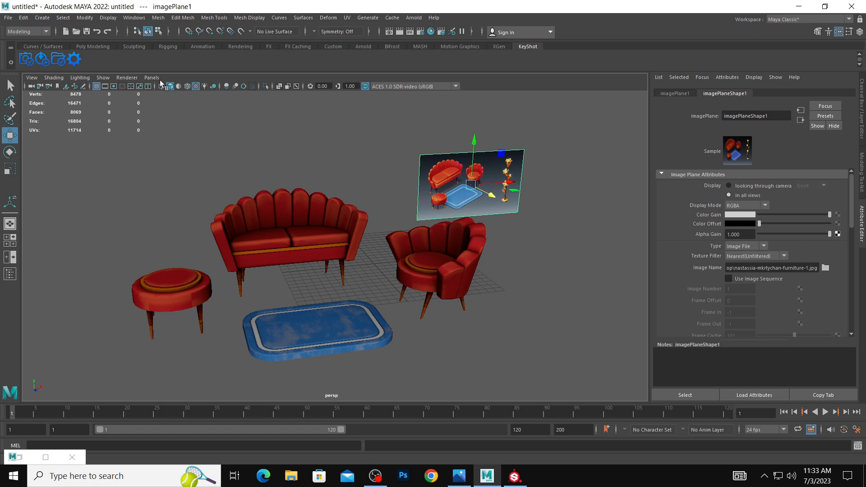
left_click(58, 59)
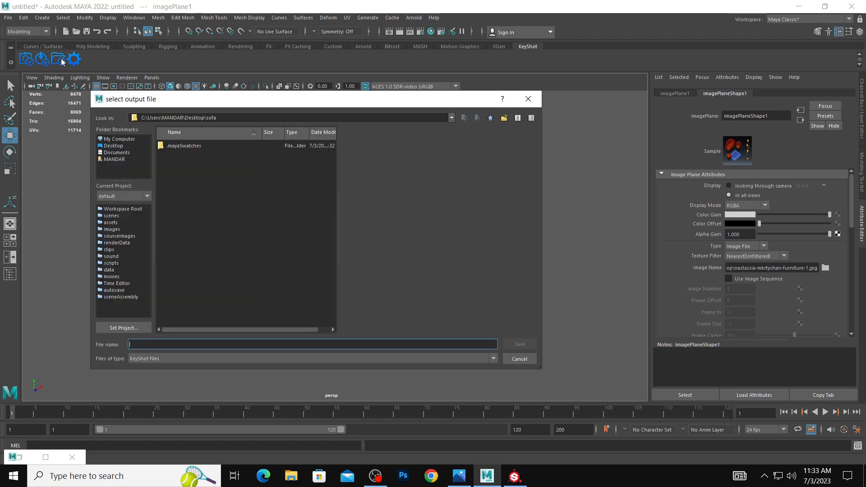
left_click(118, 147)
left_click(173, 343)
type("s")
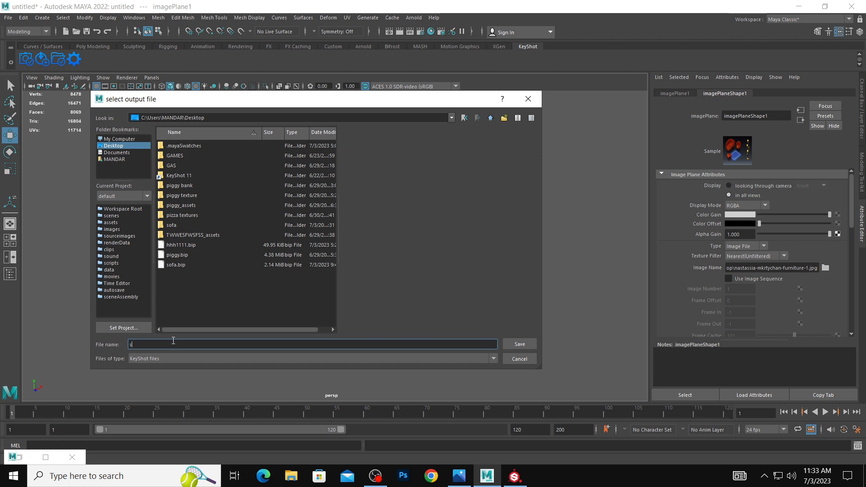
type("ofa 111")
left_click(530, 345)
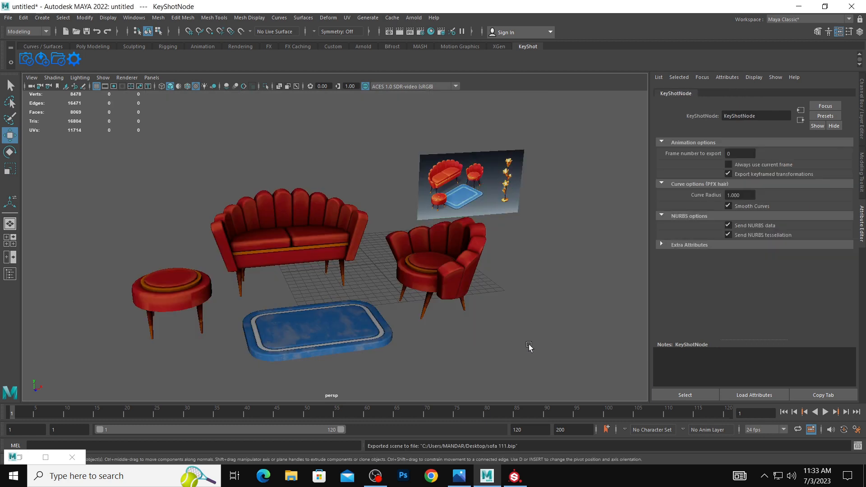
Return to the desktop and open the exported sofa 111.bip file in KeyShot.
left_click(799, 6)
left_click(800, 7)
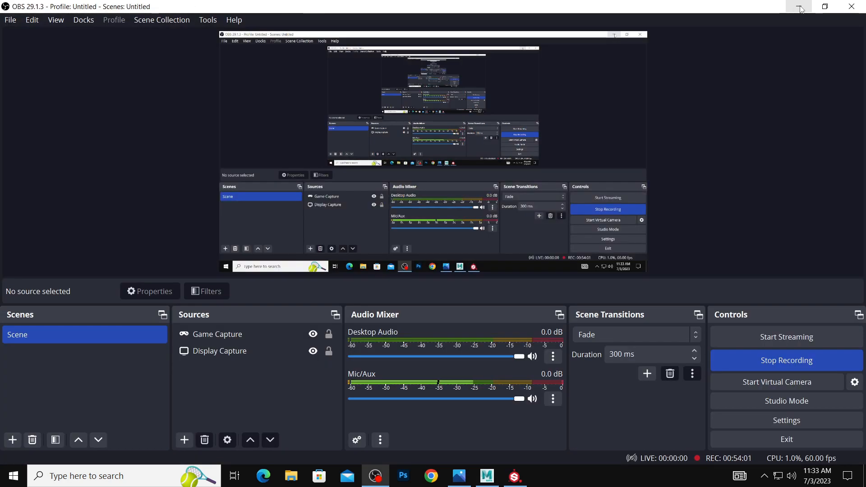
left_click(800, 7)
double_click(418, 307)
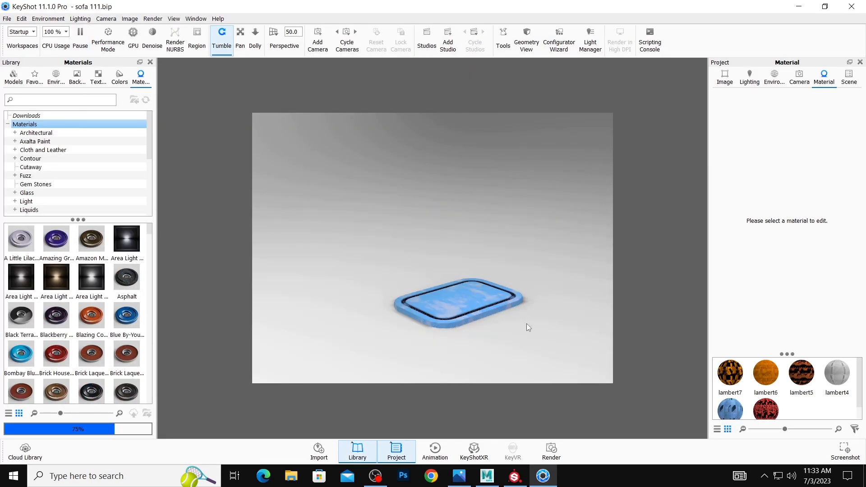
Hide the untitled model set in the scene tree and show it again to refresh the furniture display.
left_click(849, 77)
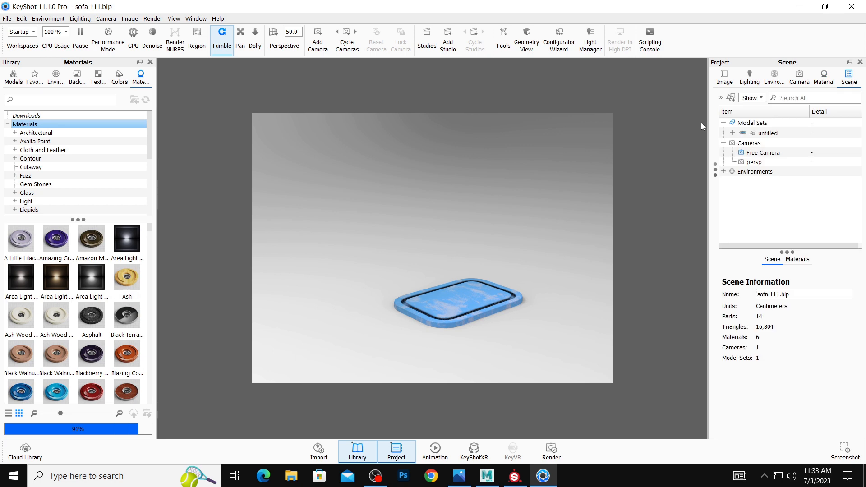
left_click(743, 133)
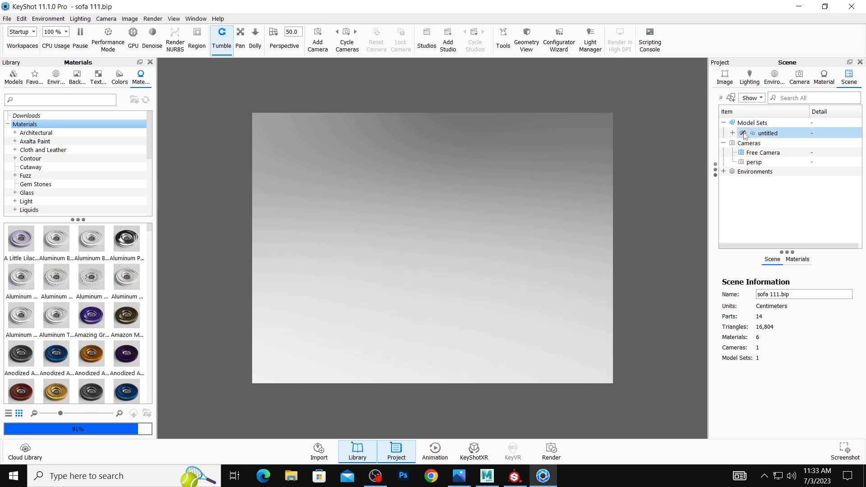
left_click(743, 133)
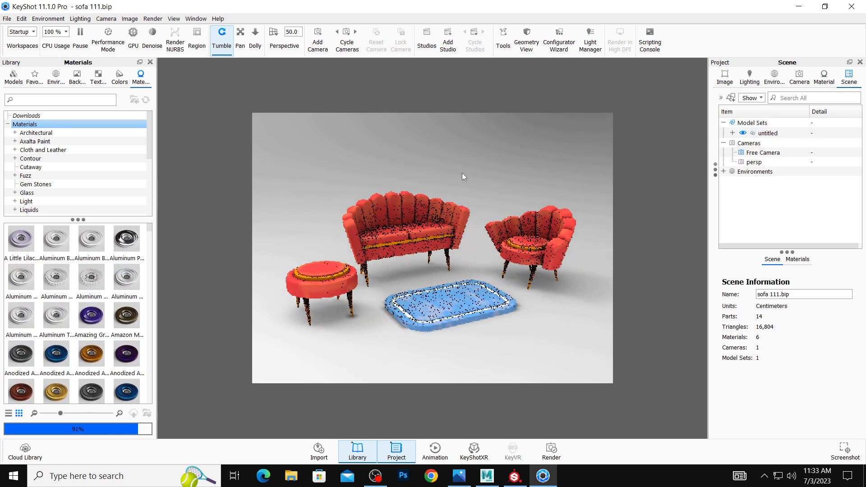
Switch the environment background to a solid color and set it to dark grey #6A6666.
left_click(774, 76)
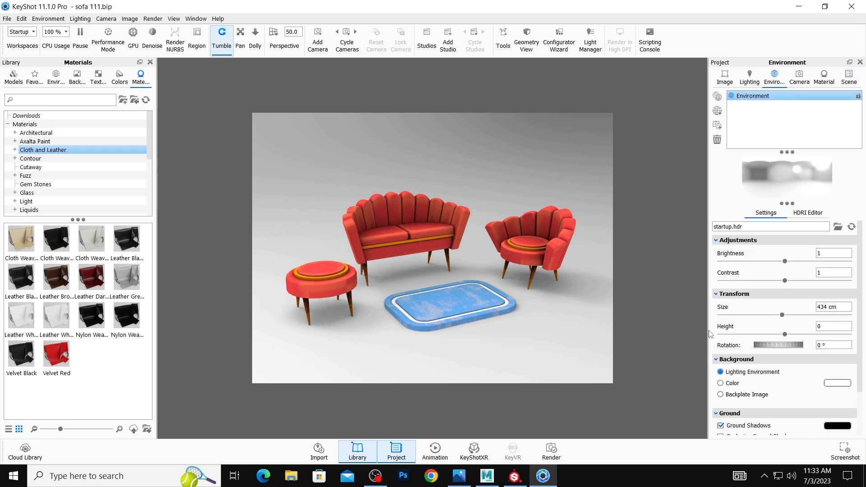
left_click(720, 383)
left_click(838, 383)
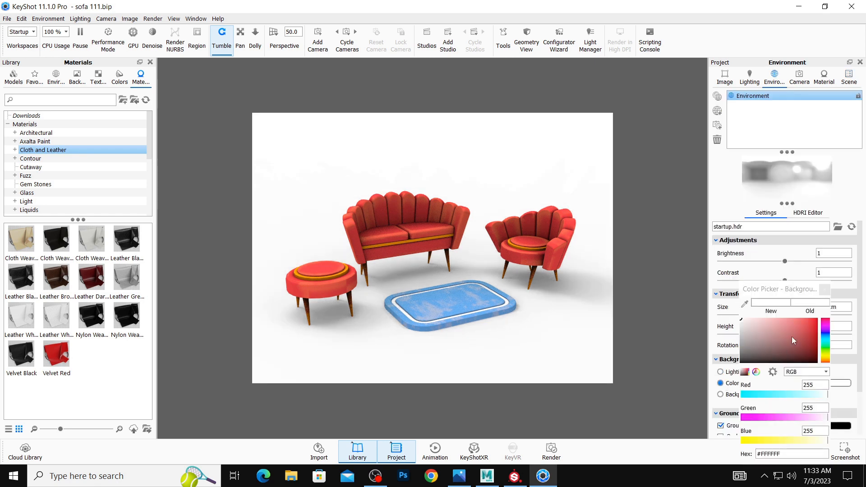
left_click(758, 328)
left_click_drag(759, 330, 745, 358)
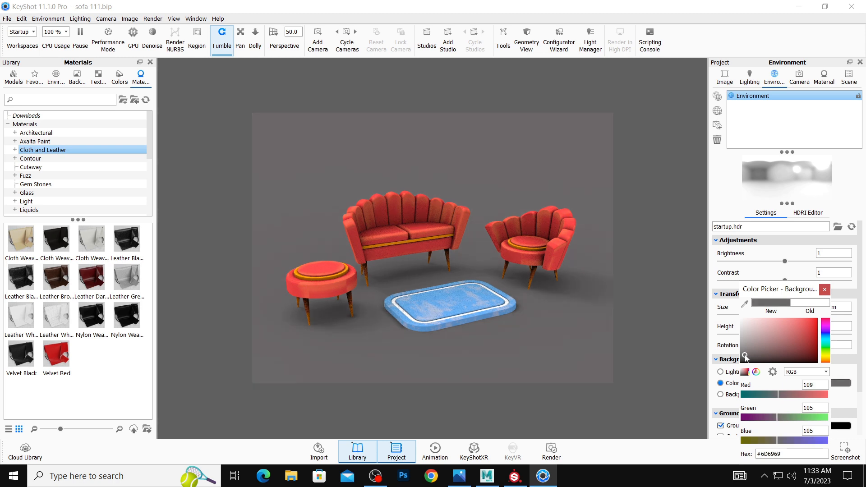
Apply the brown leather material to the upholstery of the sofa, armchair and ottoman.
left_click_drag(486, 169, 510, 185)
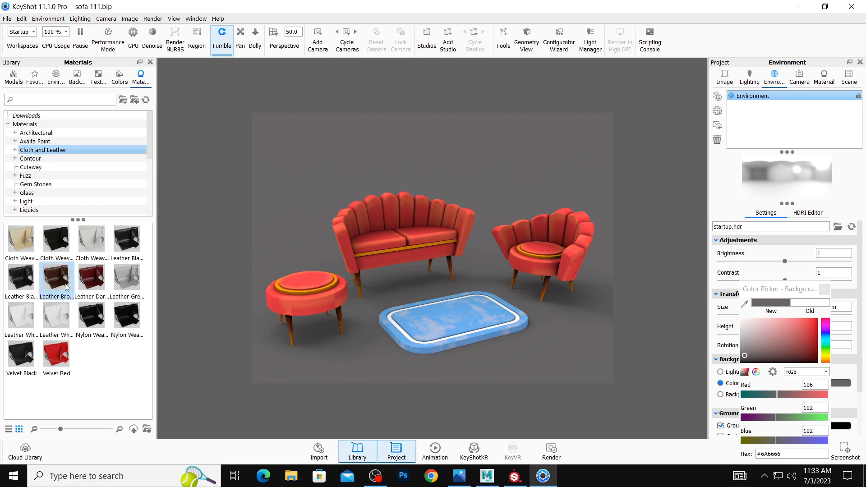
left_click_drag(56, 277, 368, 226)
Apply the orange anodized metal material to the trim bands of the sofa, armchair and ottoman.
left_click(38, 193)
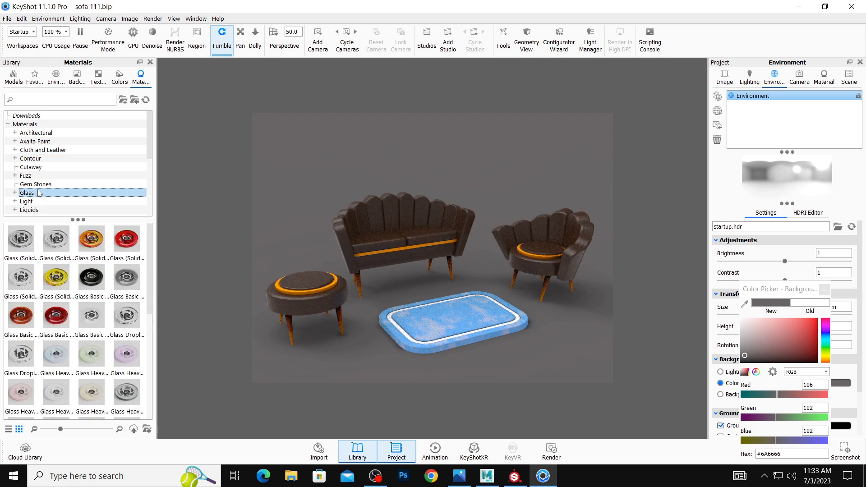
scroll(44, 207, "down", 1)
left_click(45, 203)
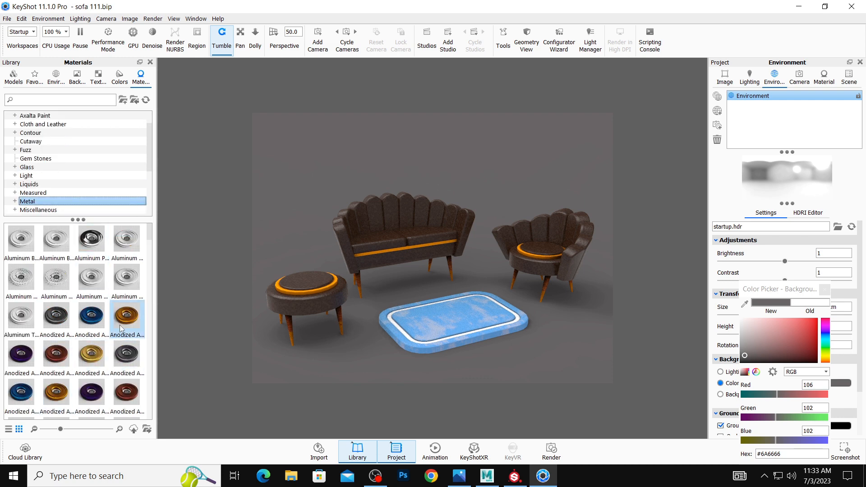
left_click_drag(127, 316, 343, 267)
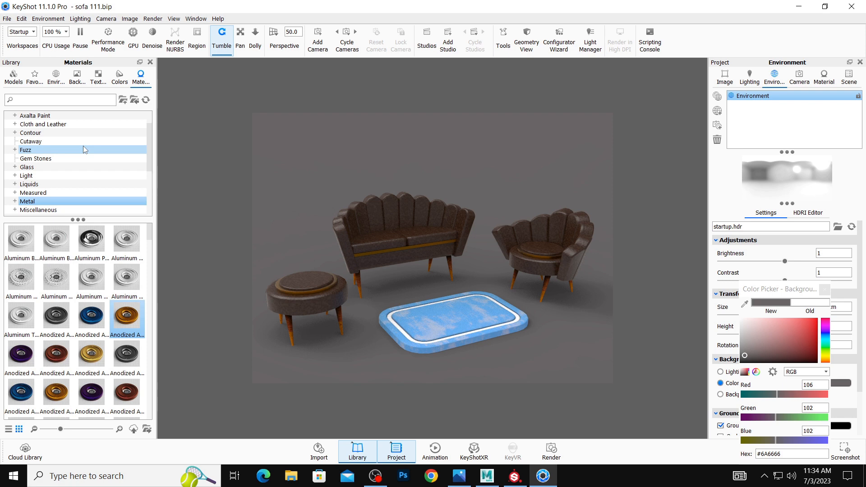
Cover the furniture upholstery with the dark red leather and apply the Fine Grain wood to the upper parts of the legs.
left_click(67, 125)
left_click_drag(92, 277, 402, 234)
scroll(60, 212, "down", 4)
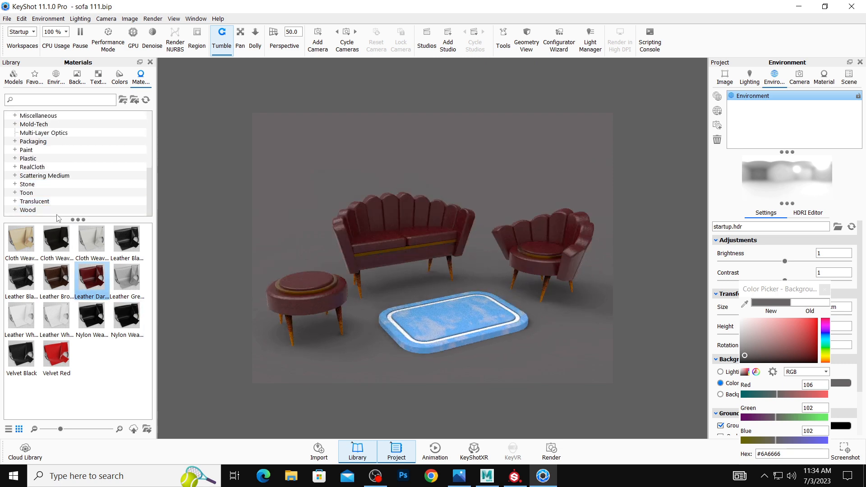
left_click(28, 210)
left_click_drag(77, 282, 291, 324)
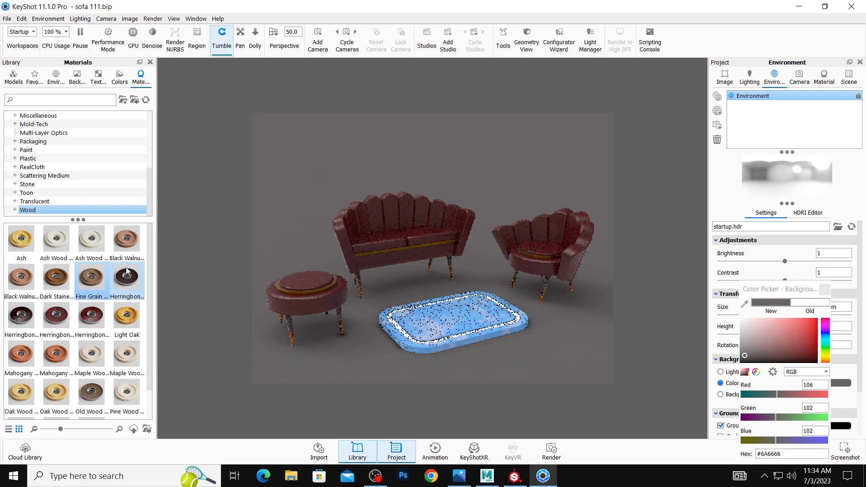
left_click(75, 185)
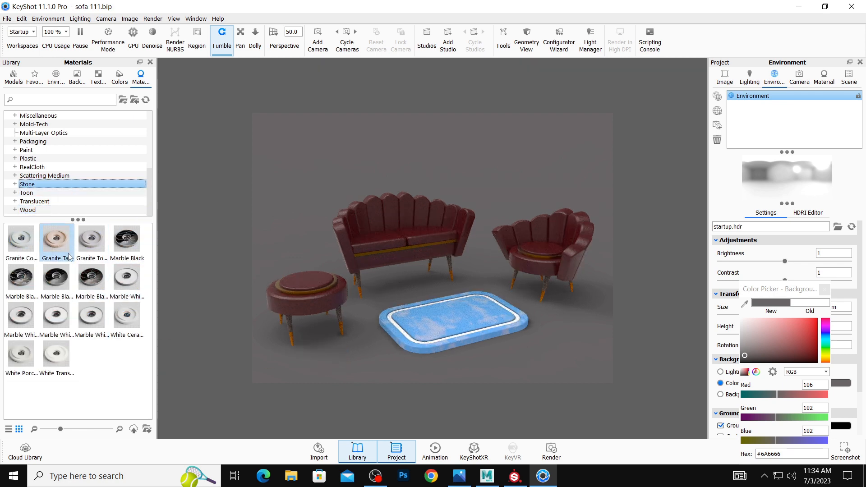
left_click(57, 209)
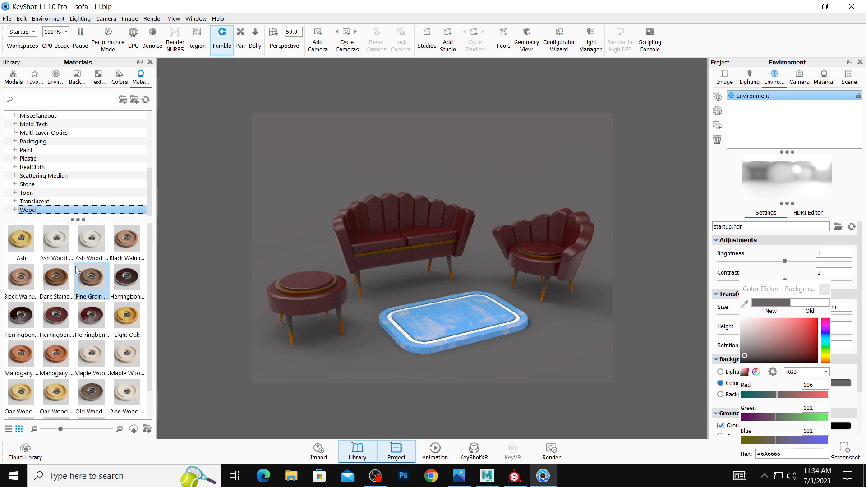
Apply the polished aluminum metal to the tips of the furniture legs.
scroll(66, 211, "up", 2)
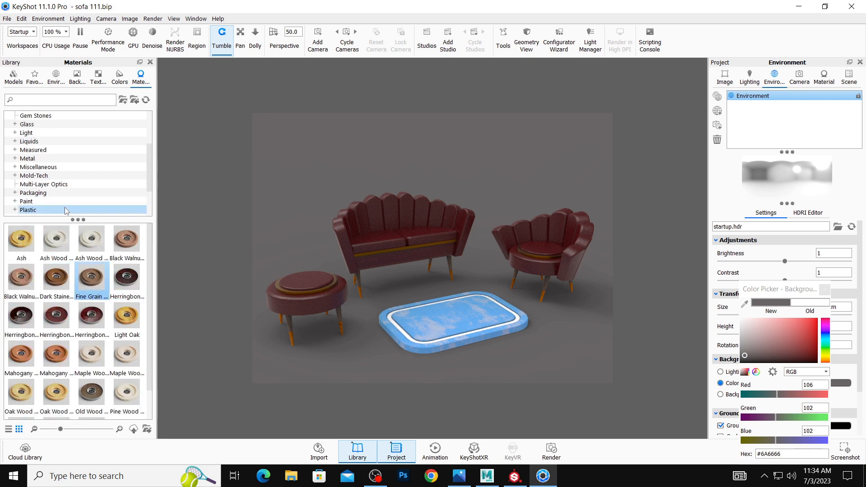
left_click(67, 159)
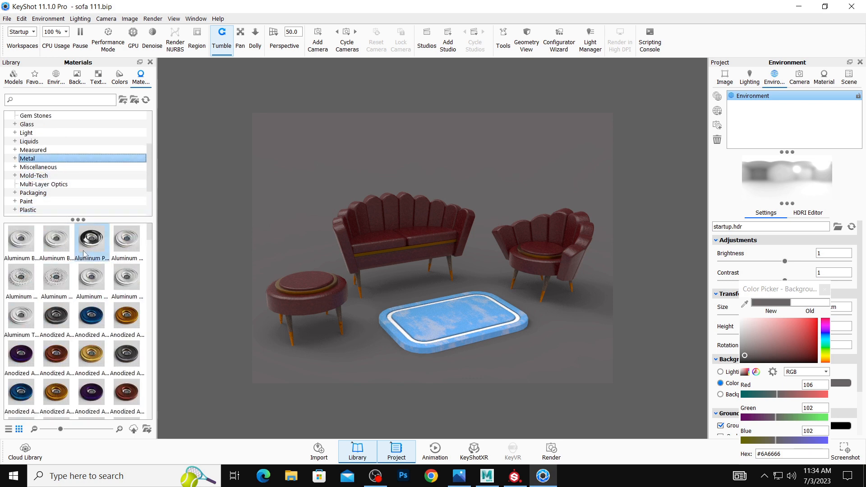
left_click_drag(84, 254, 291, 338)
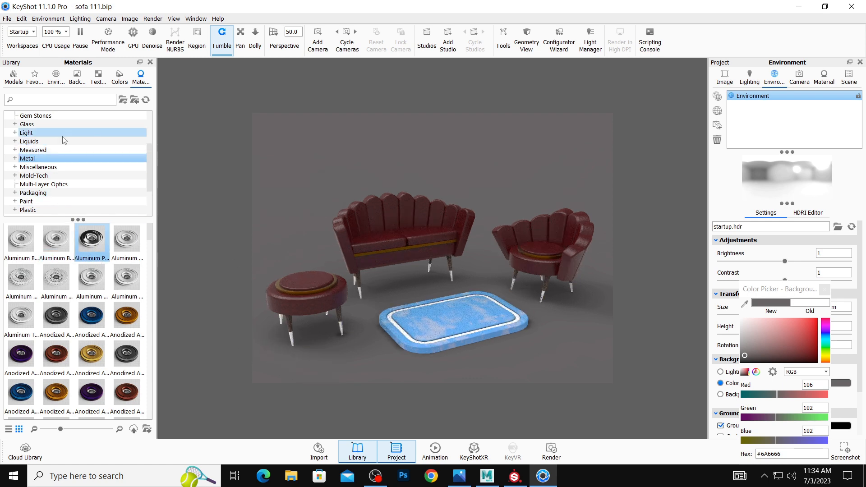
Apply the dark red leather to the blue part of the rug without linking it to the existing duplicate material.
scroll(63, 147, "up", 3)
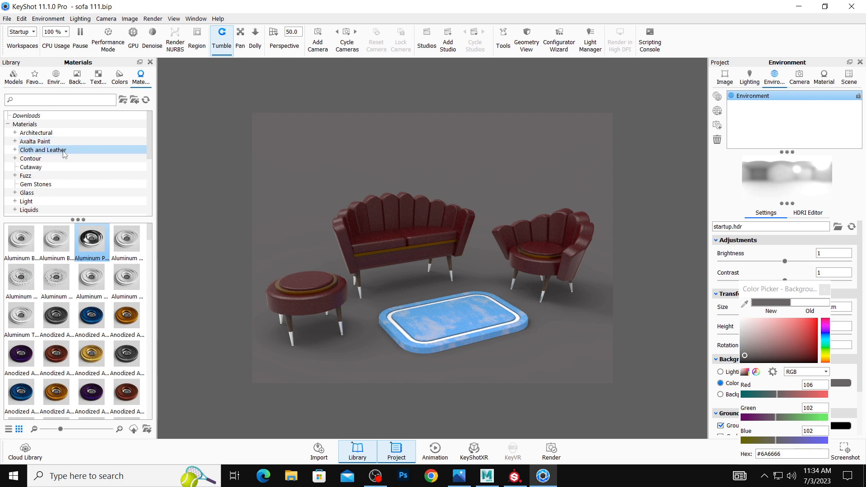
left_click(64, 154)
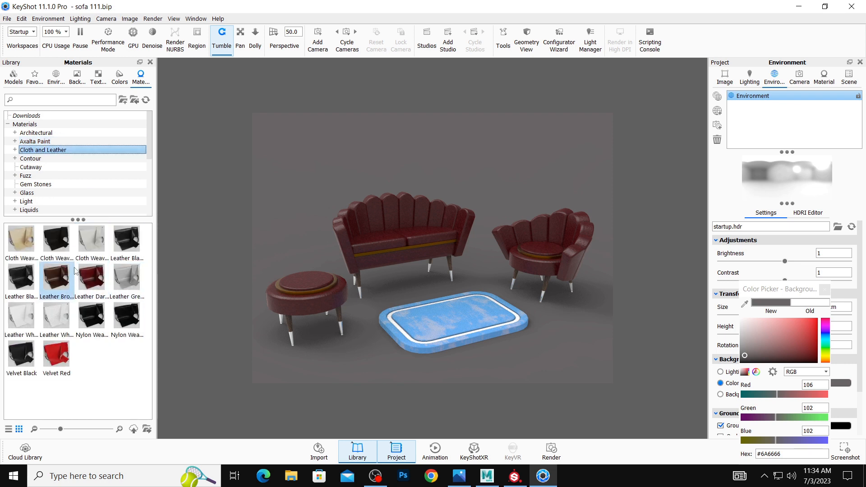
left_click_drag(91, 278, 423, 317)
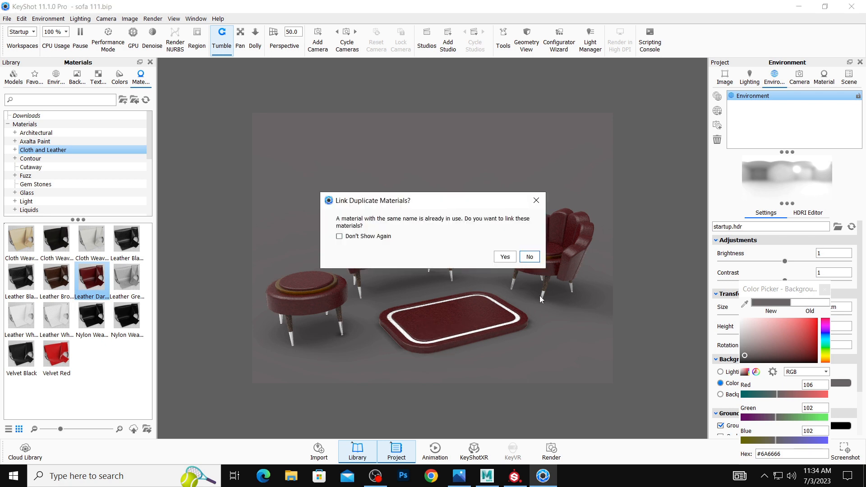
left_click(530, 257)
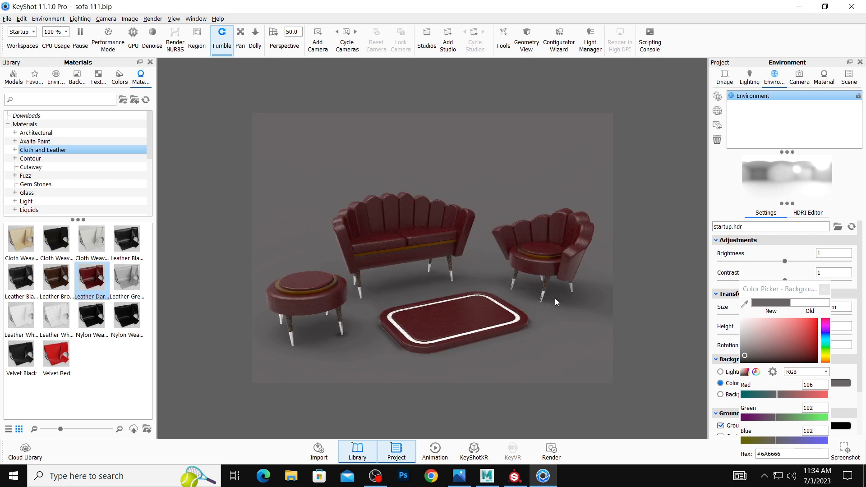
Light the scene with the Dosch-Apartment_2k interior environment and rotate the lighting and camera around the furniture set.
left_click(62, 73)
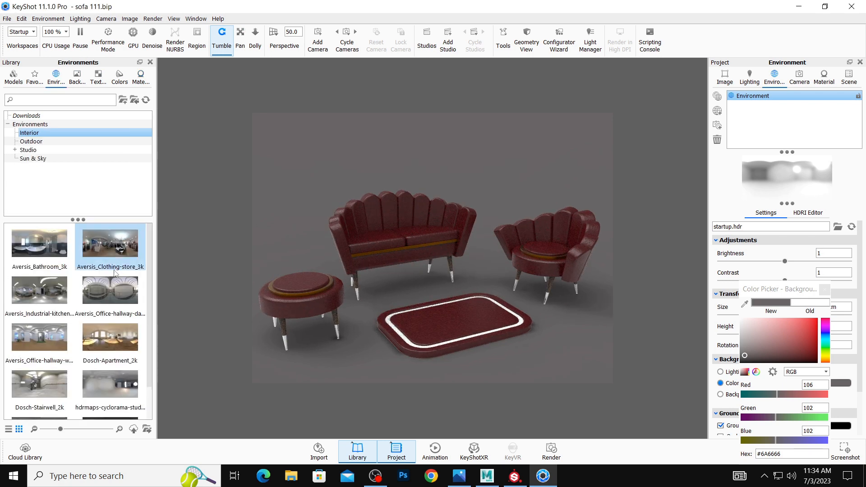
left_click_drag(102, 339, 329, 339)
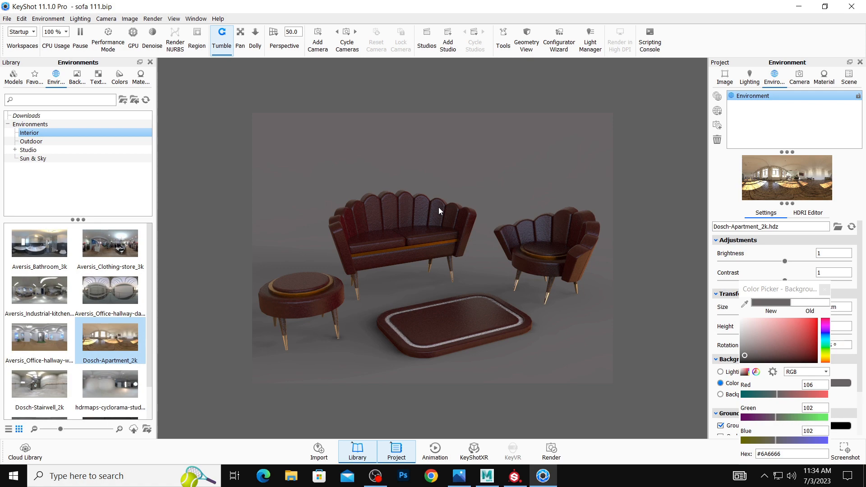
left_click_drag(439, 210, 440, 177)
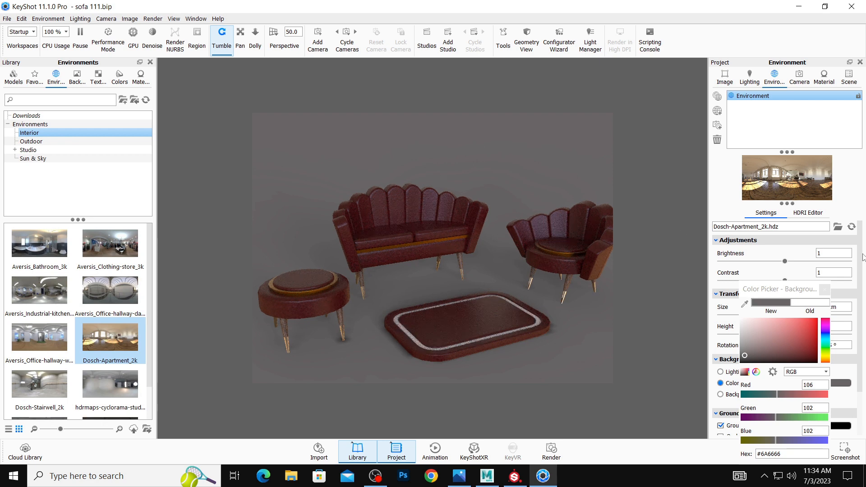
left_click_drag(529, 178, 466, 178)
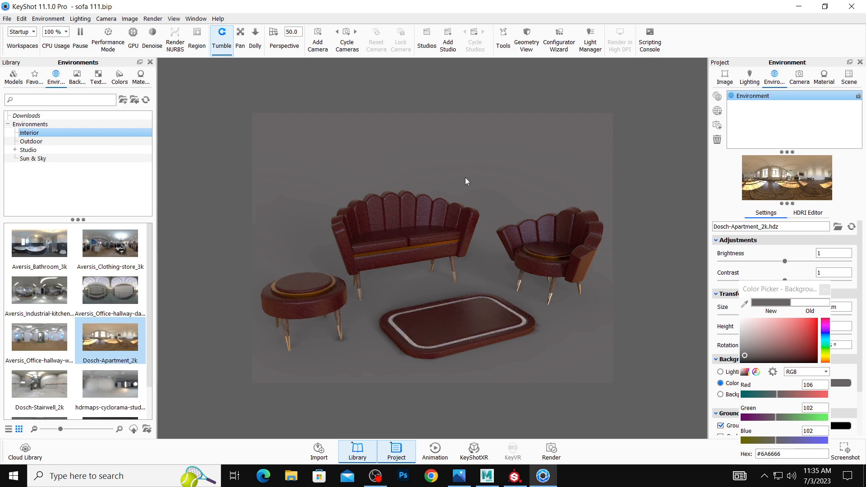
left_click_drag(466, 178, 480, 173)
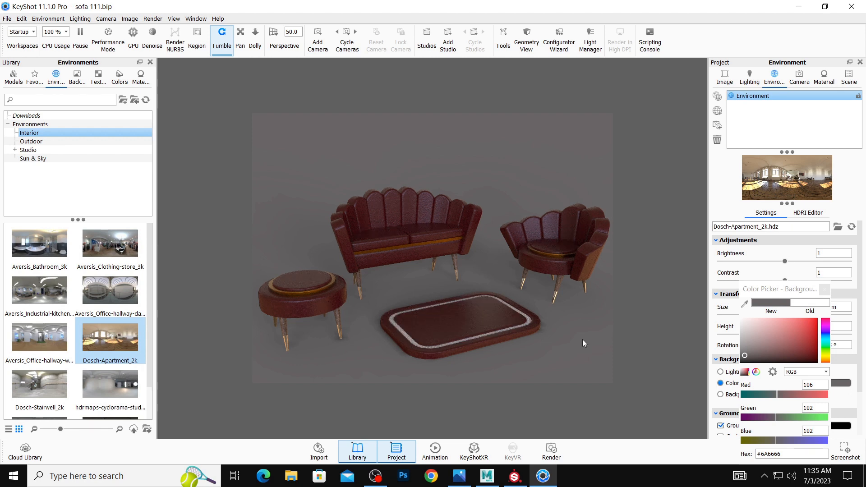
Render the scene as a 1920 x 1440 px JPEG still image named sofa 111 and maximize the output window.
left_click(551, 449)
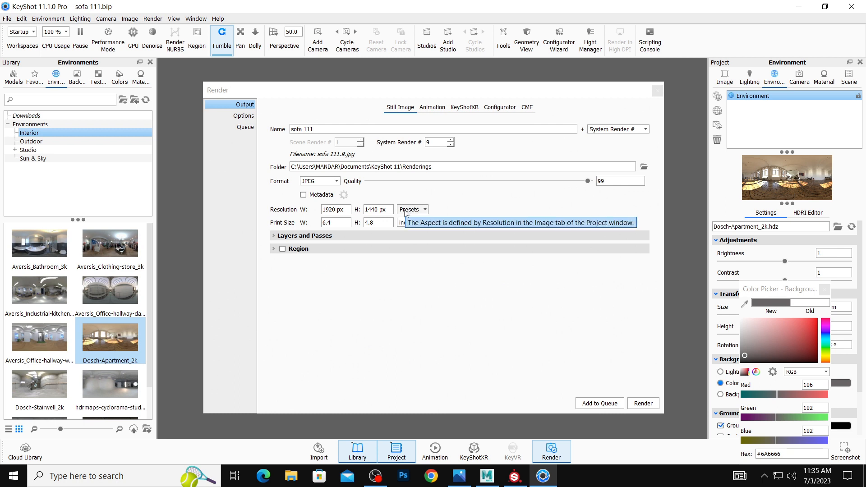
left_click(655, 403)
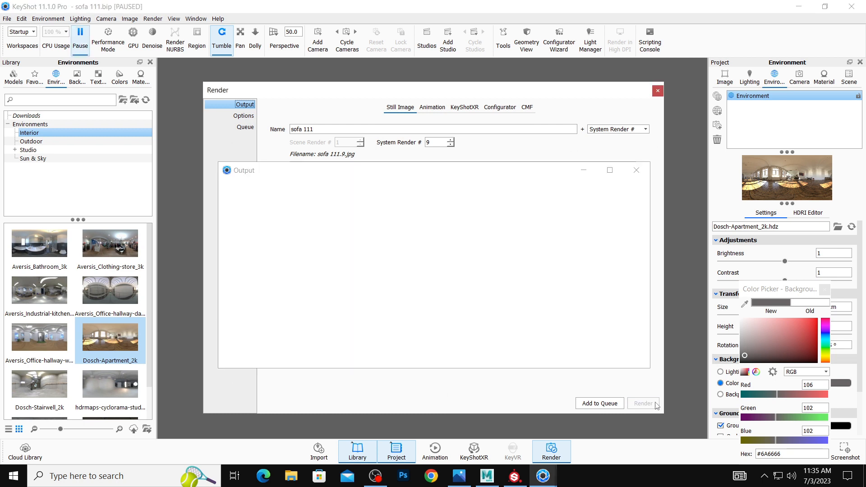
double_click(423, 171)
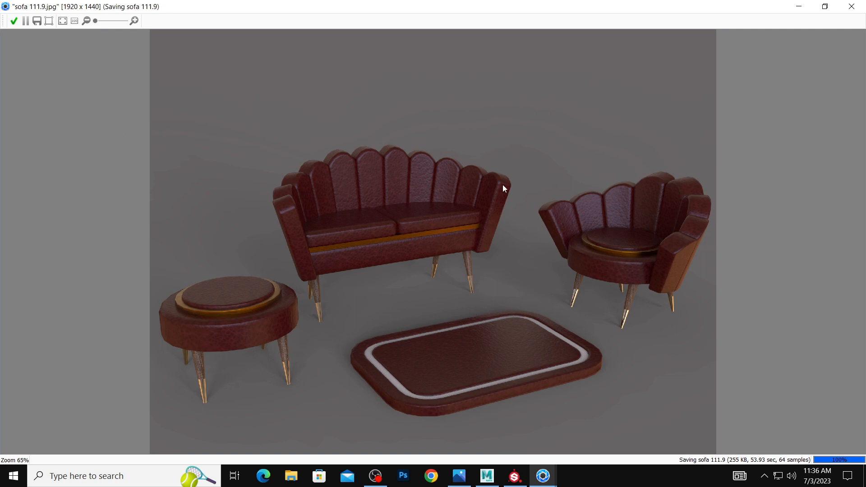
Switch back to Maya, close the tool settings window and examine the textured furniture set from several angles.
left_click(487, 475)
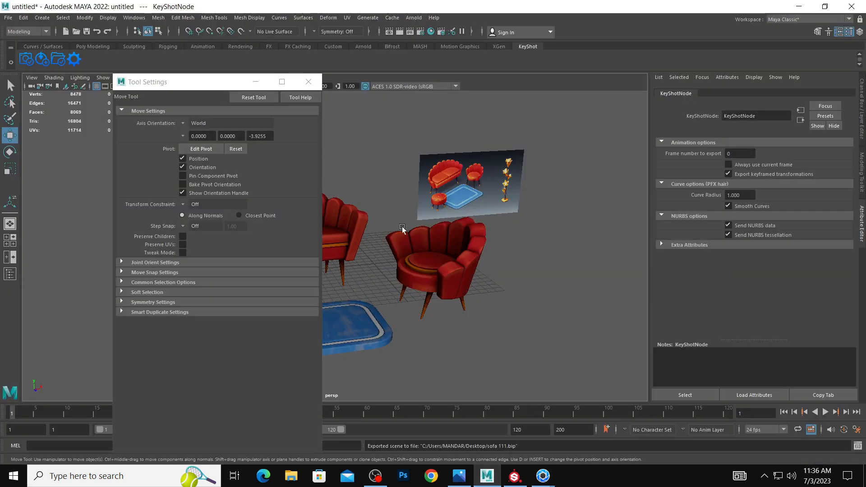
left_click(321, 79)
left_click_drag(352, 183, 362, 187, "alt")
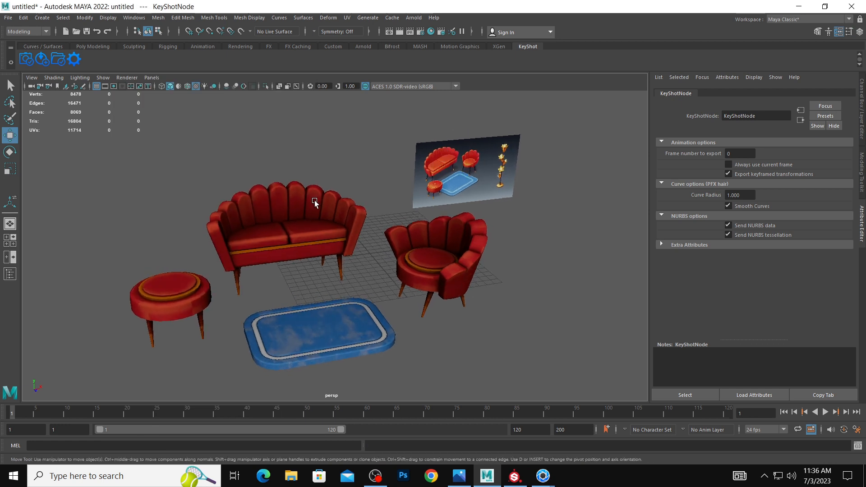
left_click_drag(315, 203, 362, 212, "alt")
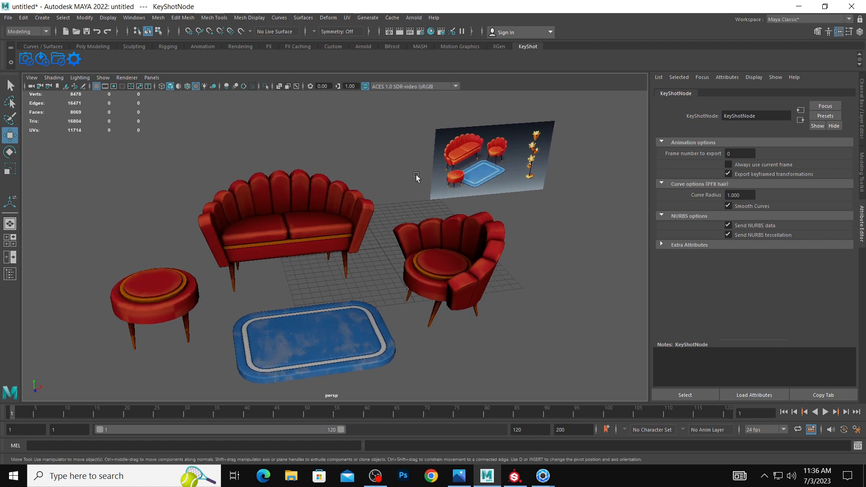
left_click_drag(378, 183, 348, 161, "alt")
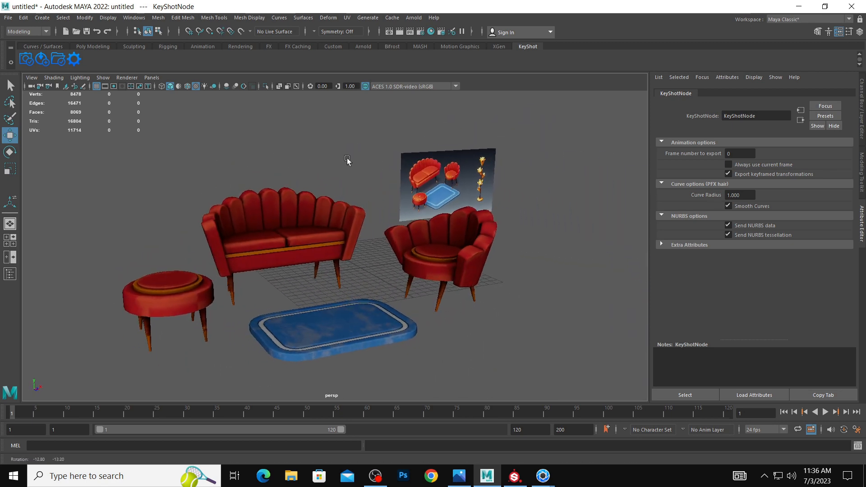
right_click_drag(348, 161, 366, 165, "alt")
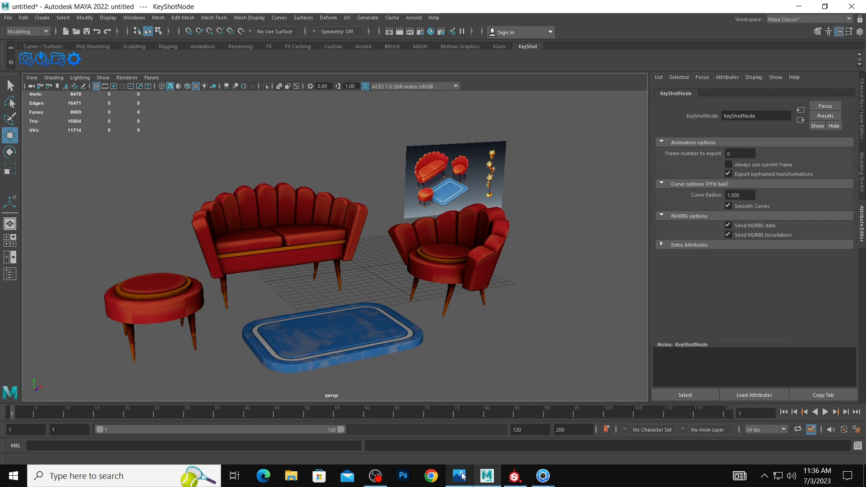
left_click(376, 476)
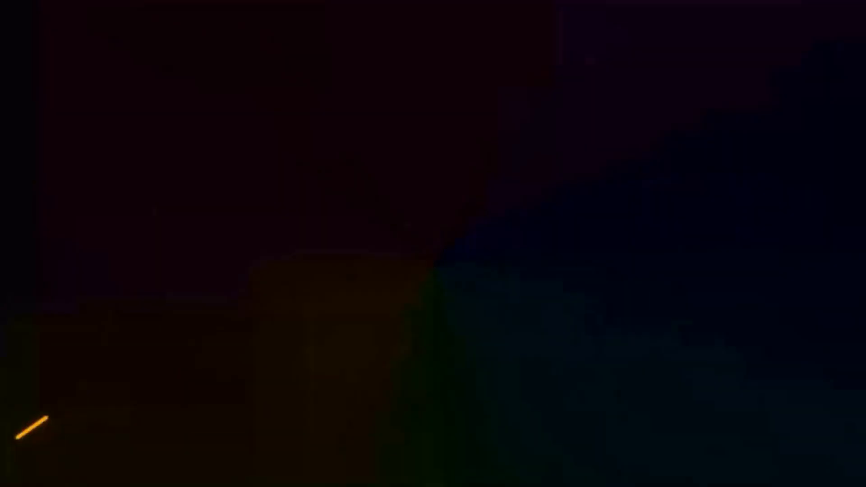